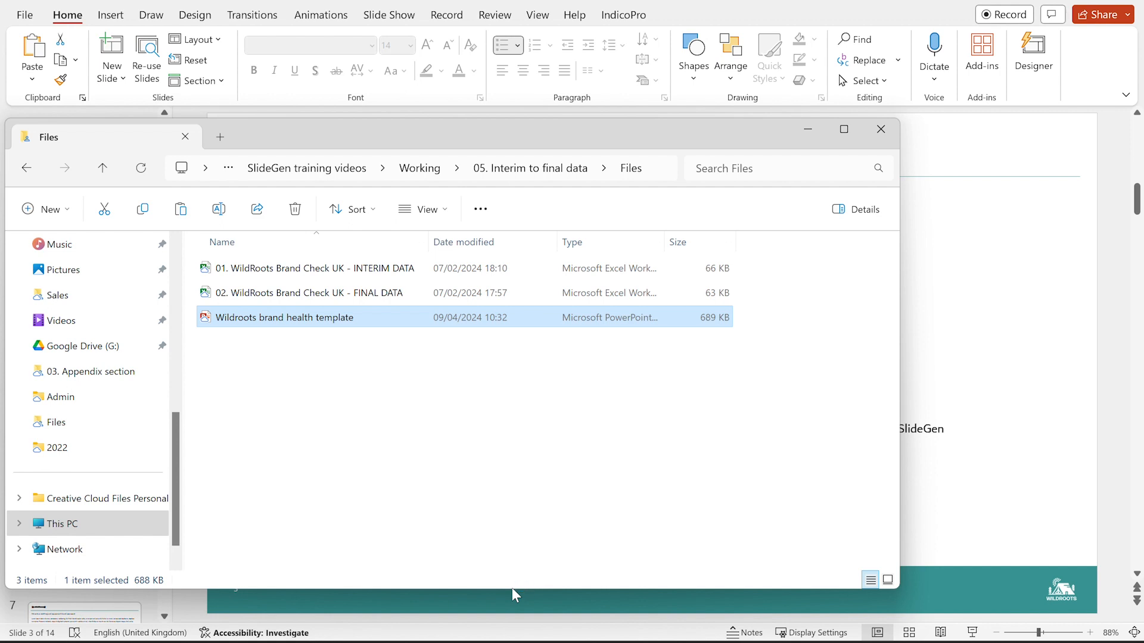
- Look through the report template's slides from the session overview past the Brand Metrics slides, checking charts and placeholders
click(928, 409)
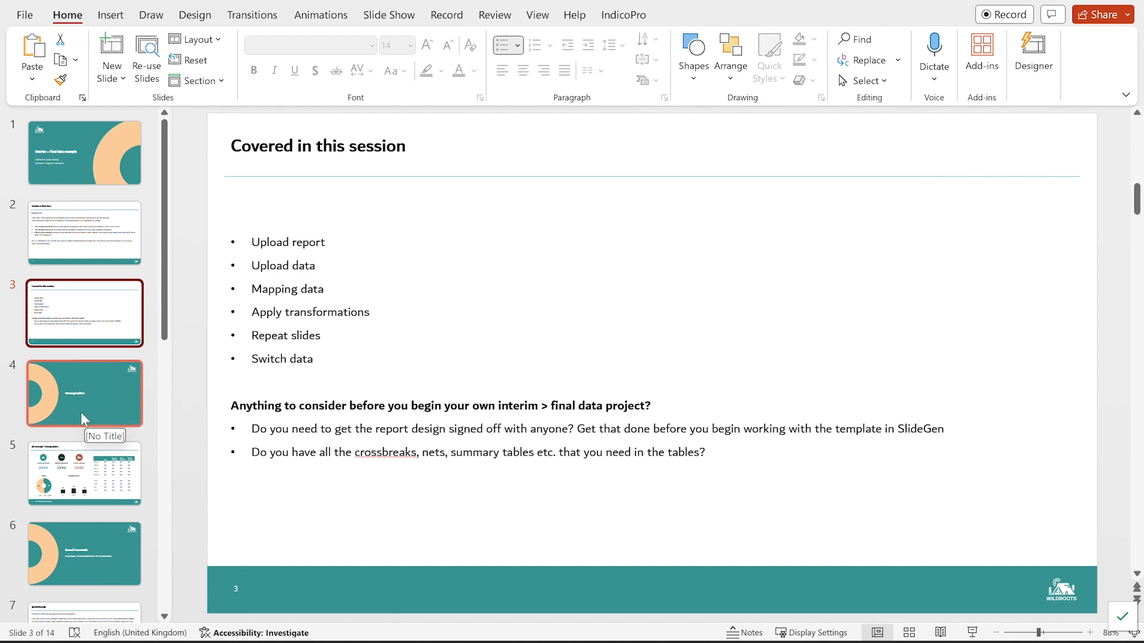
click(64, 414)
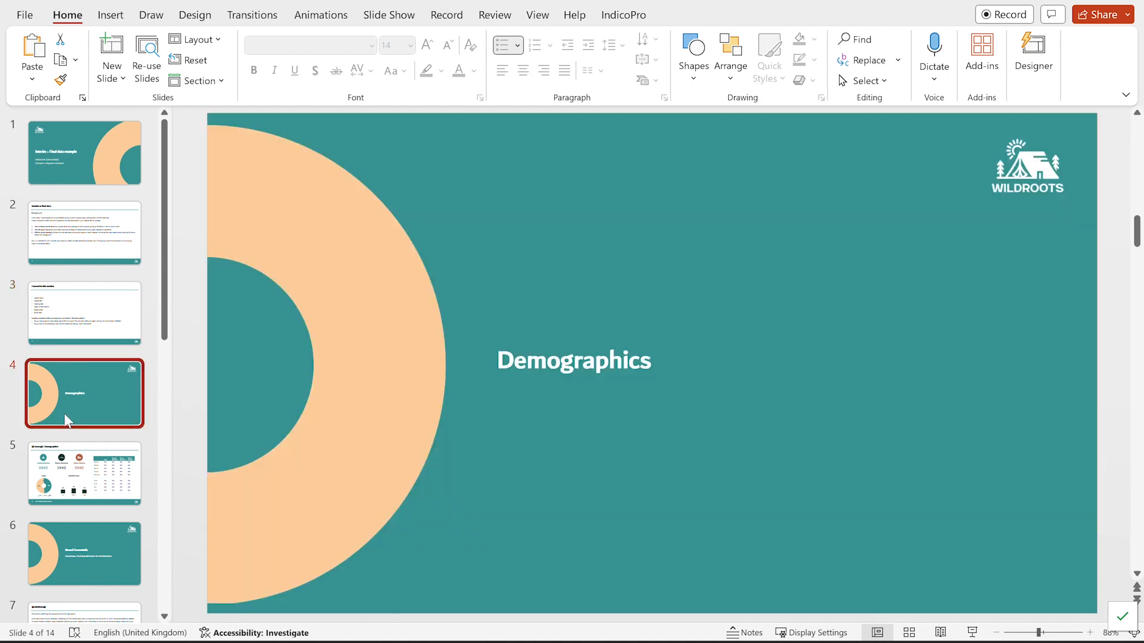
key(Down)
key(Down)
key(Down)
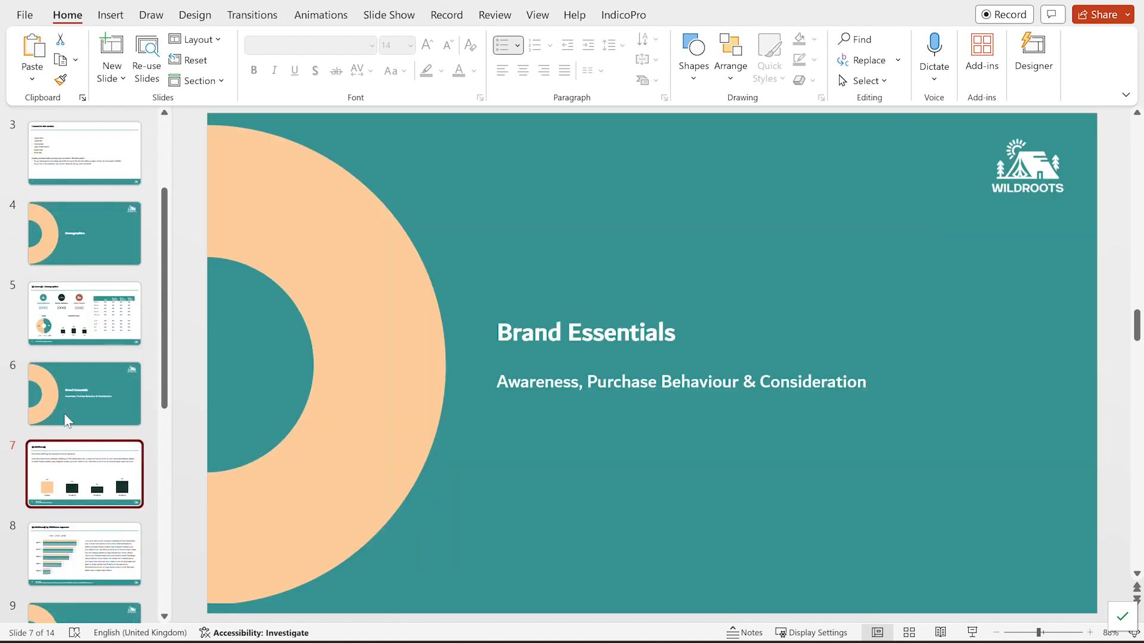
key(Down)
key(Down)
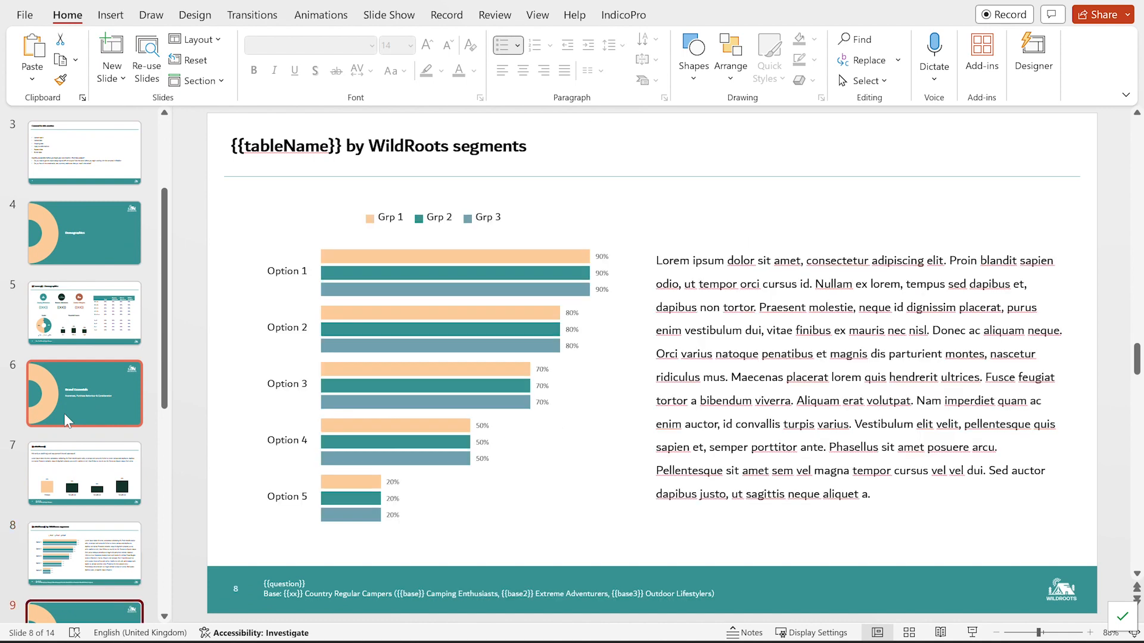
key(Down)
key(Down)
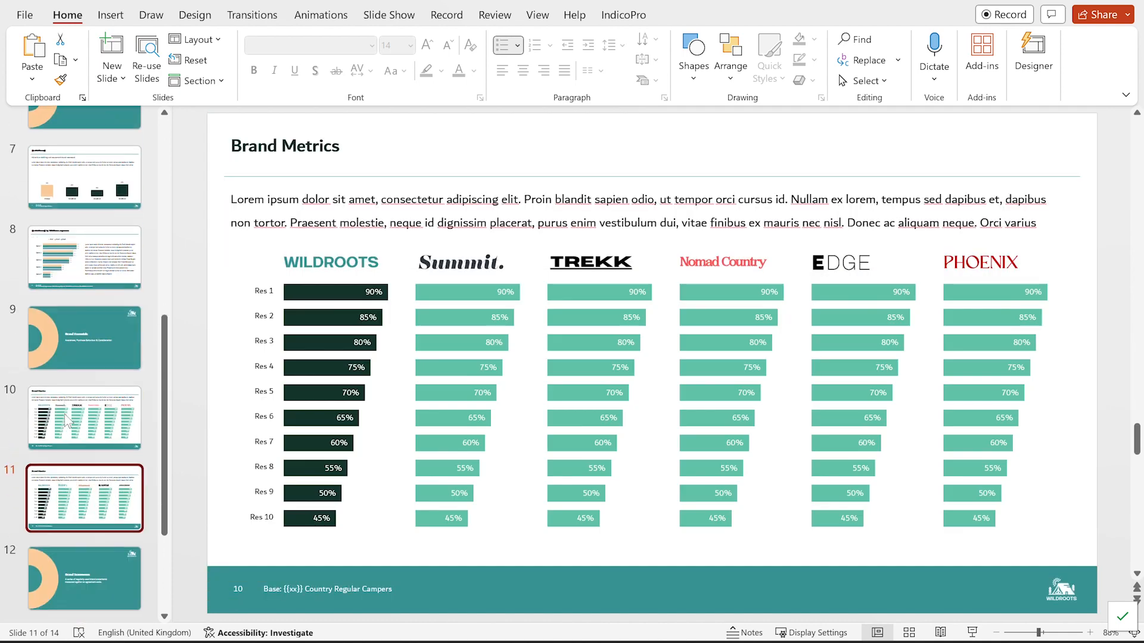
key(Down)
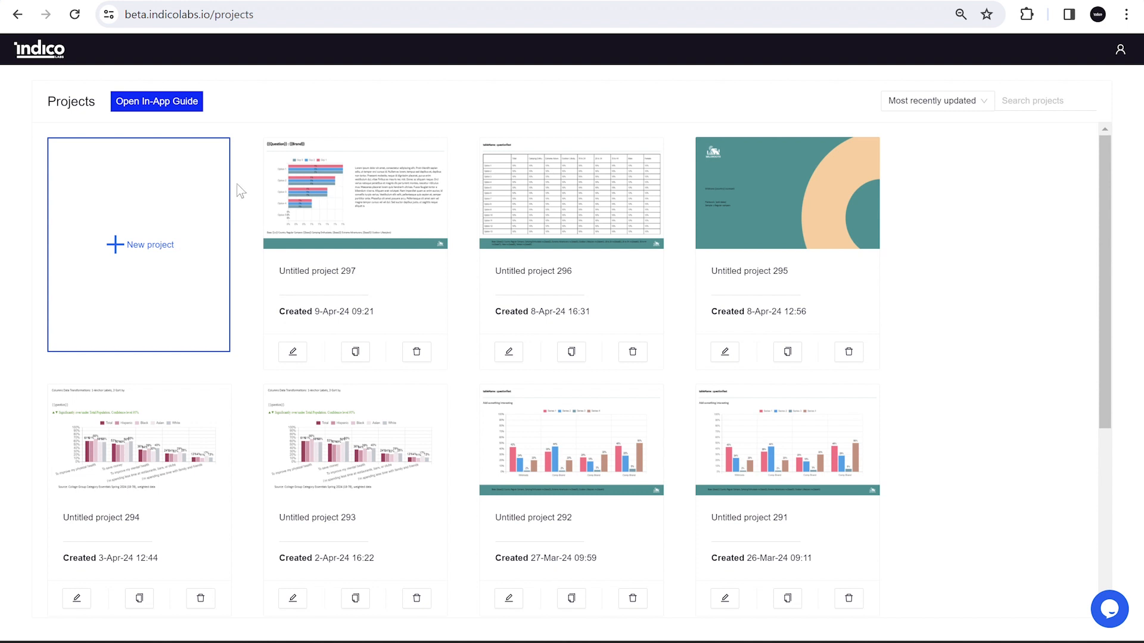
- Switch to Indico Labs in the browser, create a new project and name it "WildRoots Brand Health - Interim Report"
click(159, 227)
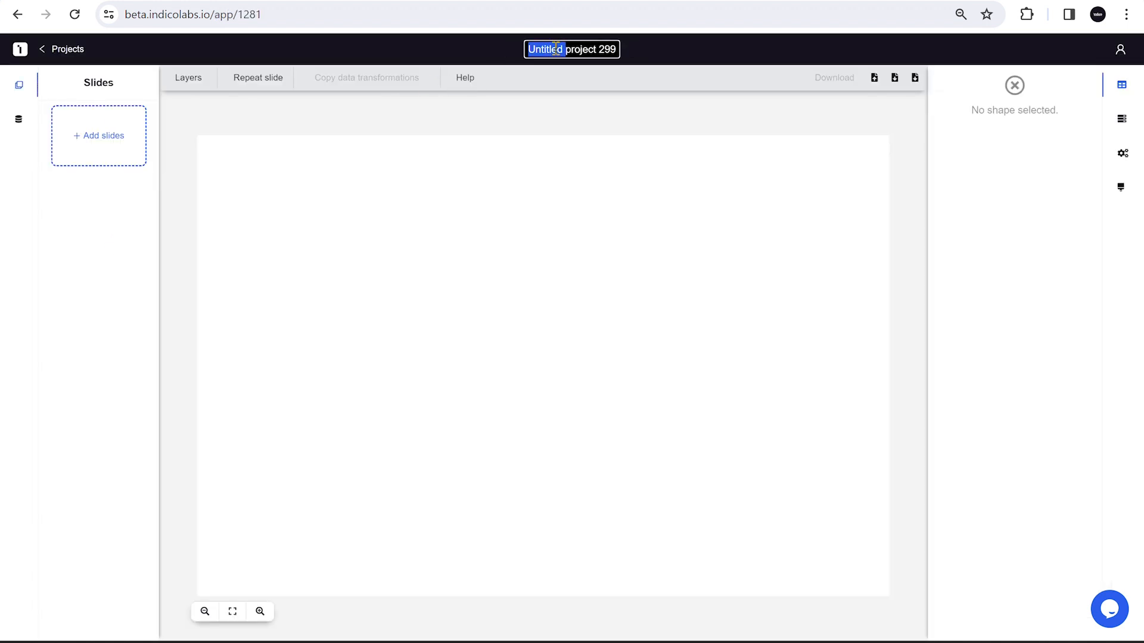
triple_click(556, 48)
text(Wil)
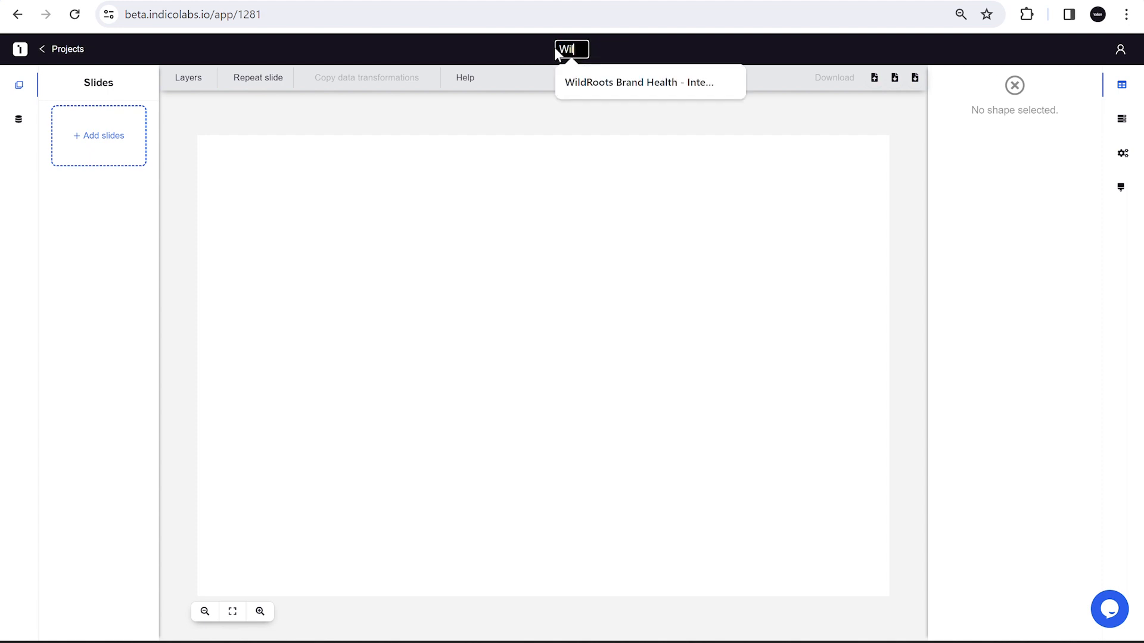
text(dRoo)
click(580, 82)
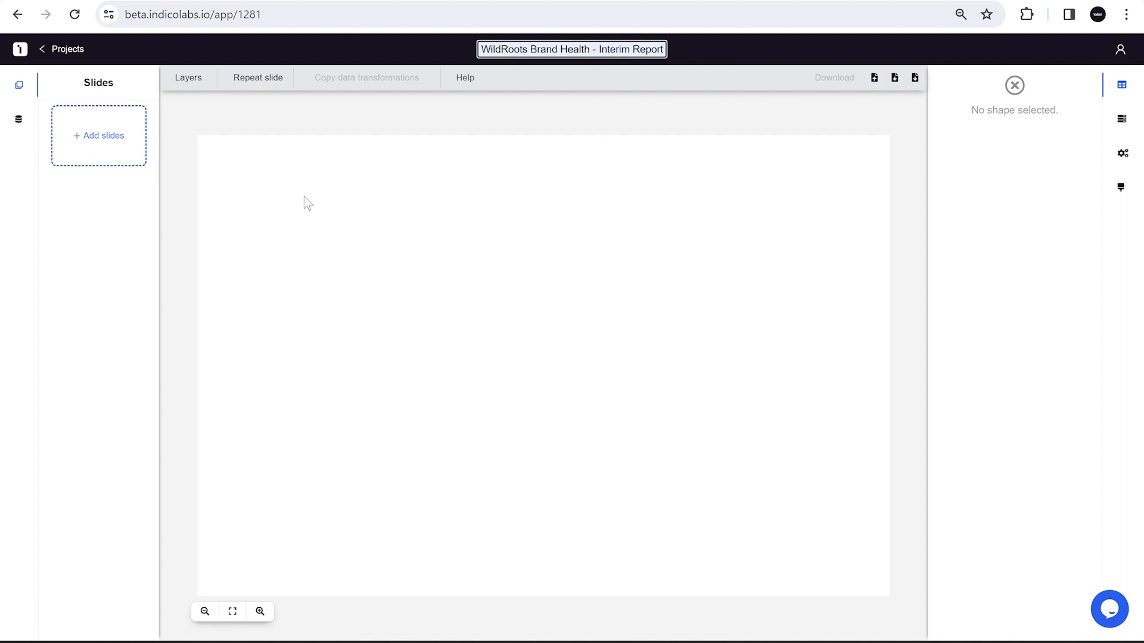
click(269, 117)
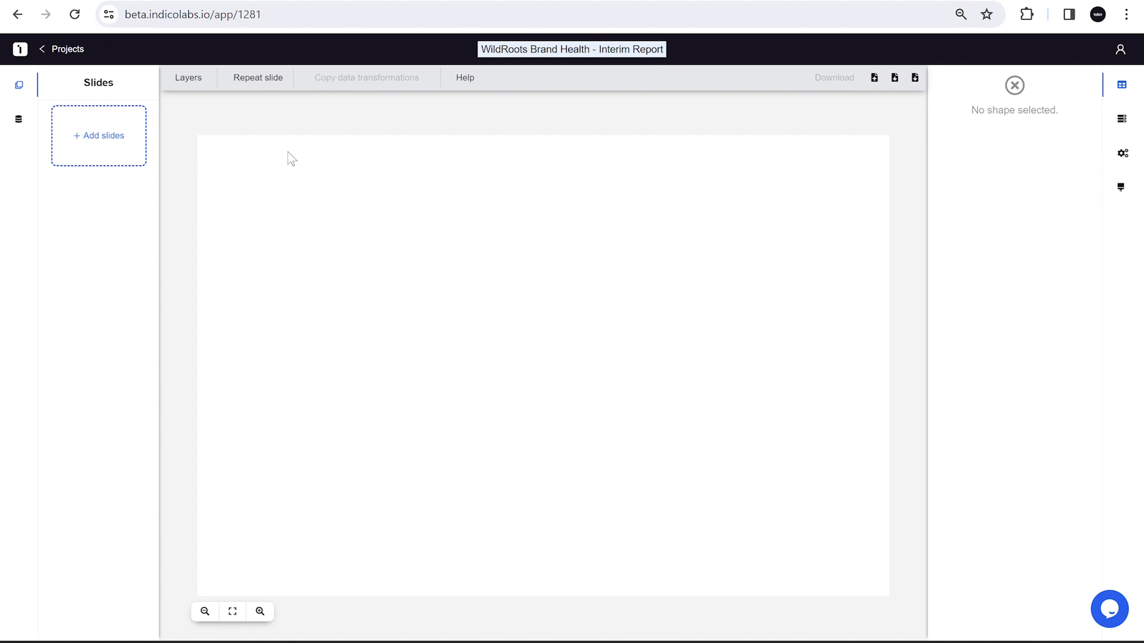
- Upload the PowerPoint file "Wildroots brand health template" to the project as the slide source
click(106, 143)
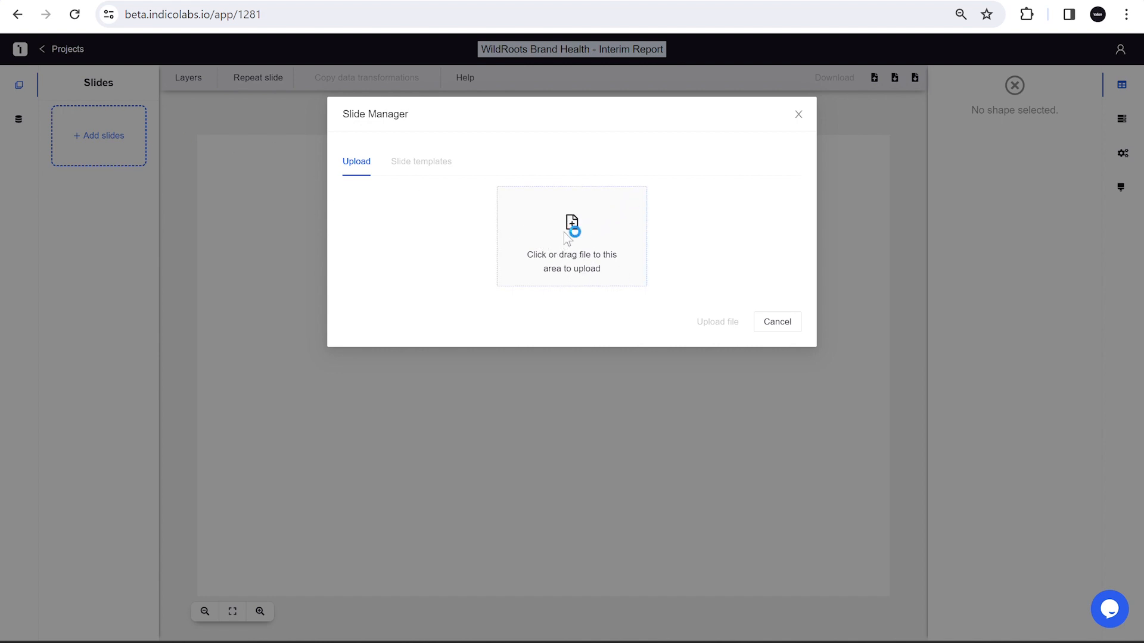
click(563, 232)
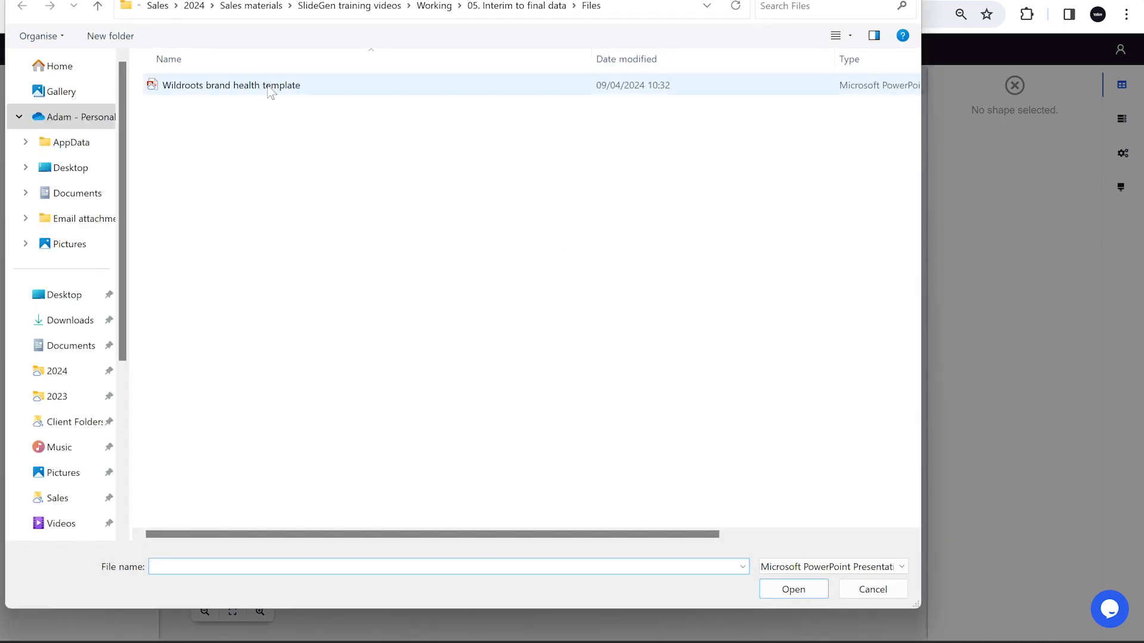
click(271, 90)
double_click(268, 87)
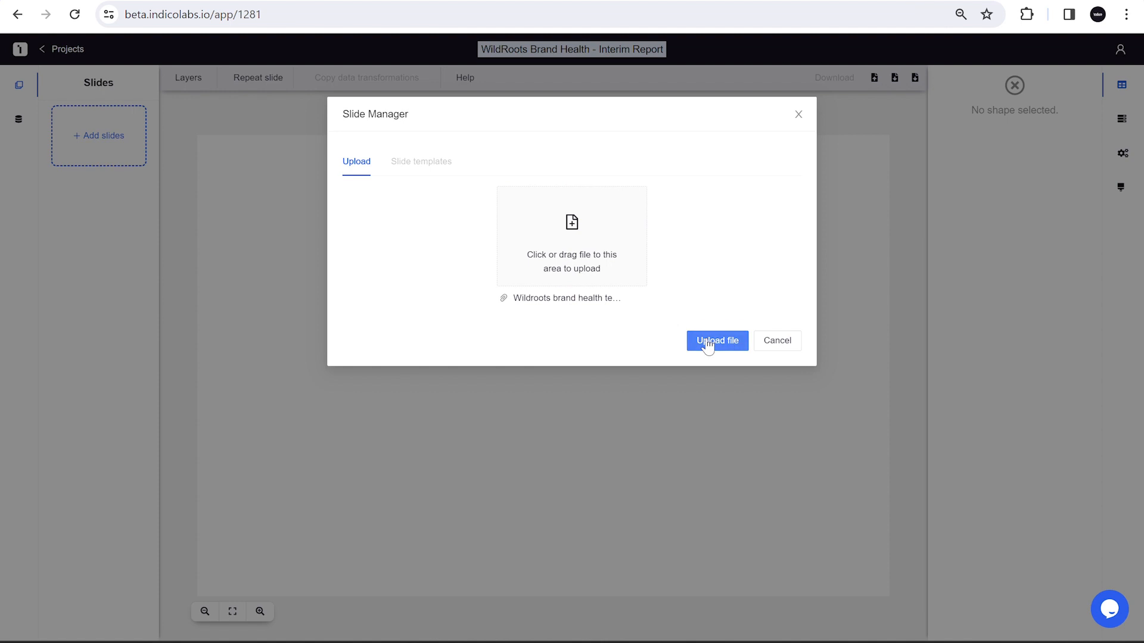
click(709, 344)
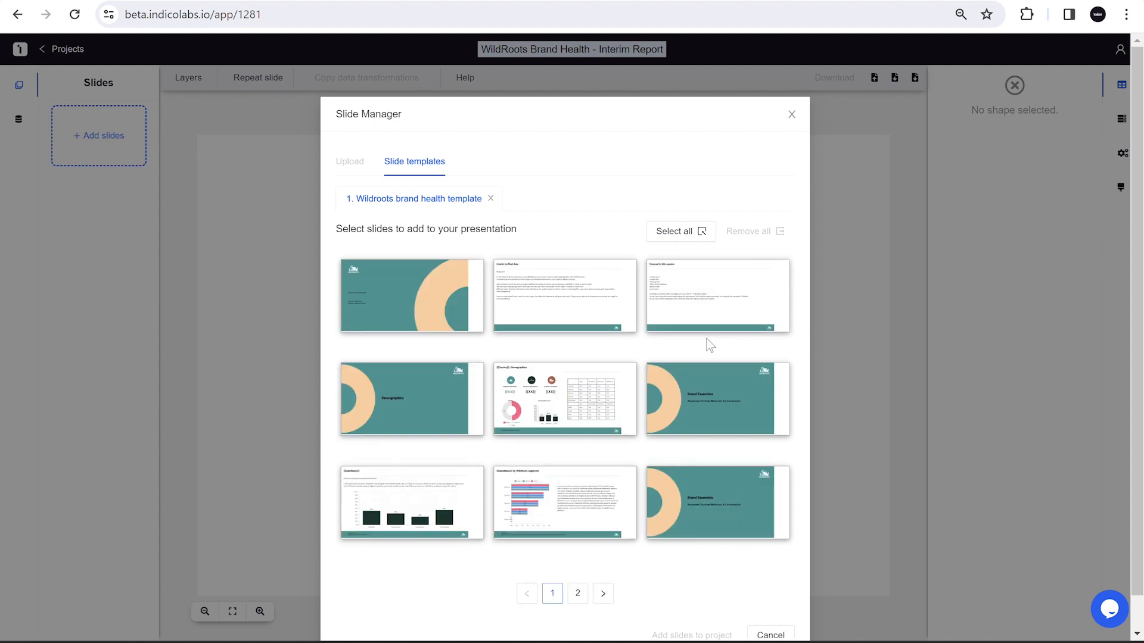
- Add all slides of the Wildroots brand health template to the project
click(688, 239)
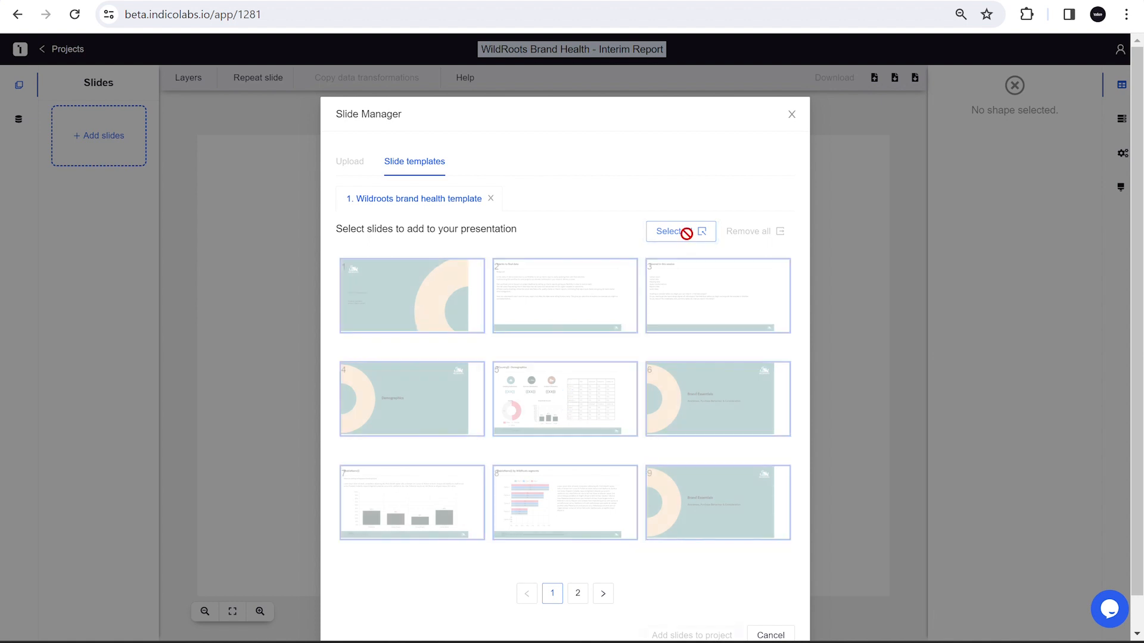
scroll(688, 567, down, 1)
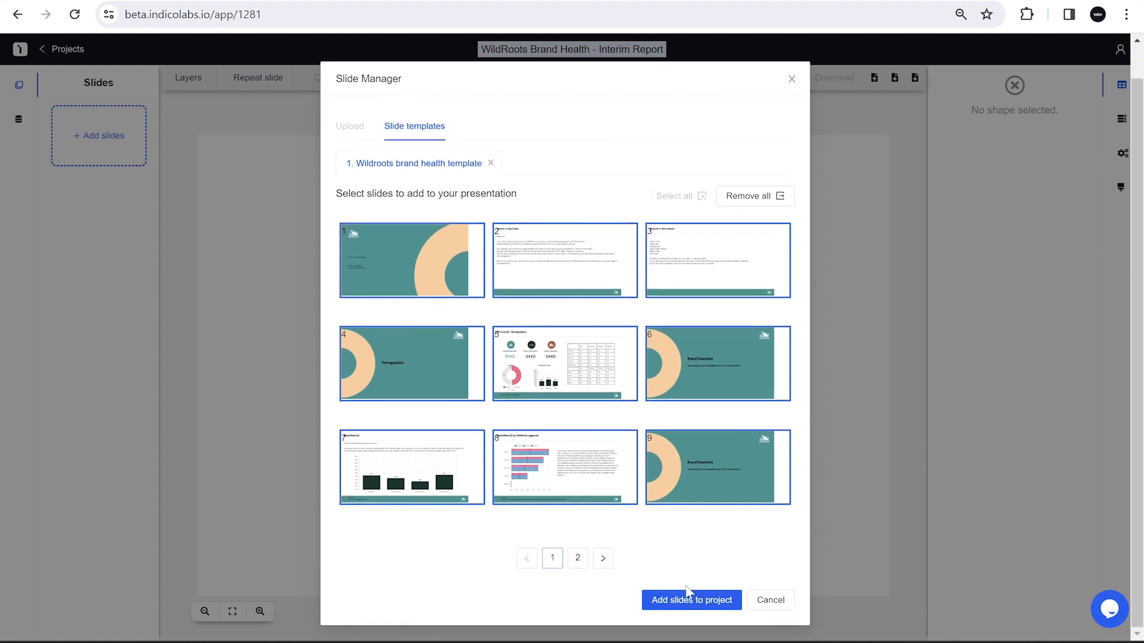
click(683, 607)
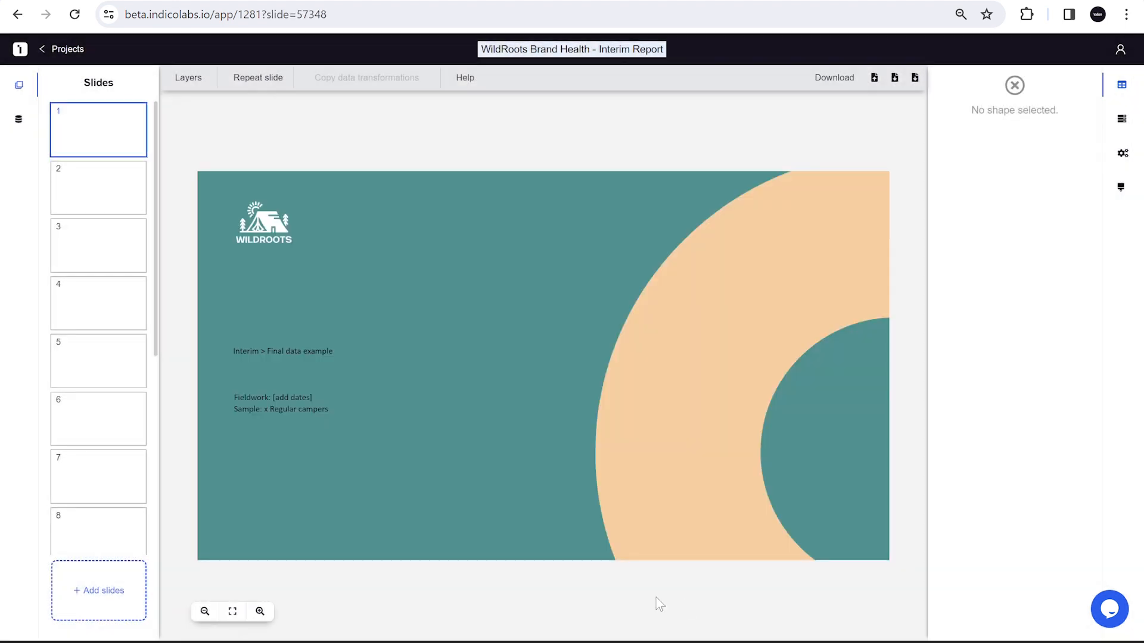
- Look through the imported slides to check that their text, charts and tables were carried over
click(108, 193)
click(104, 244)
click(101, 307)
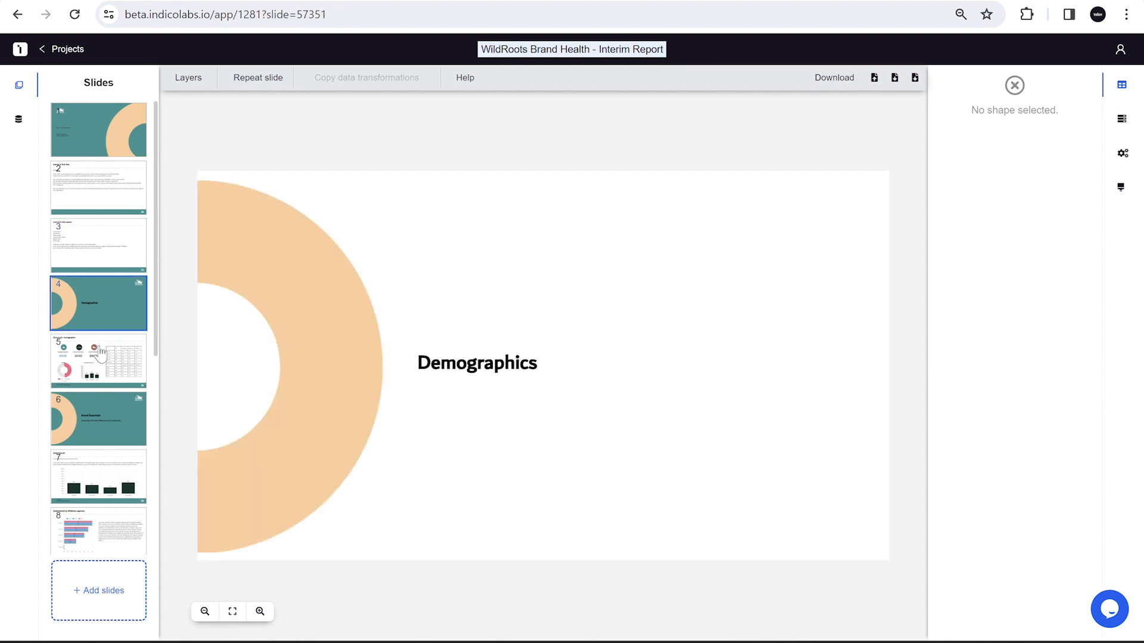
click(100, 367)
scroll(100, 370, down, 3)
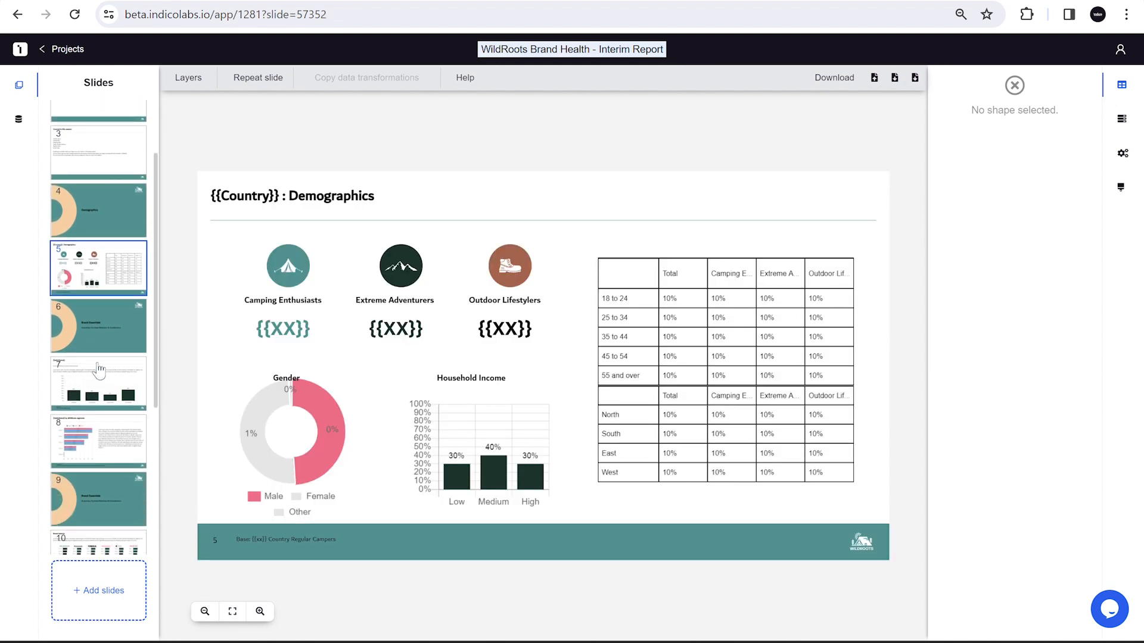
click(99, 339)
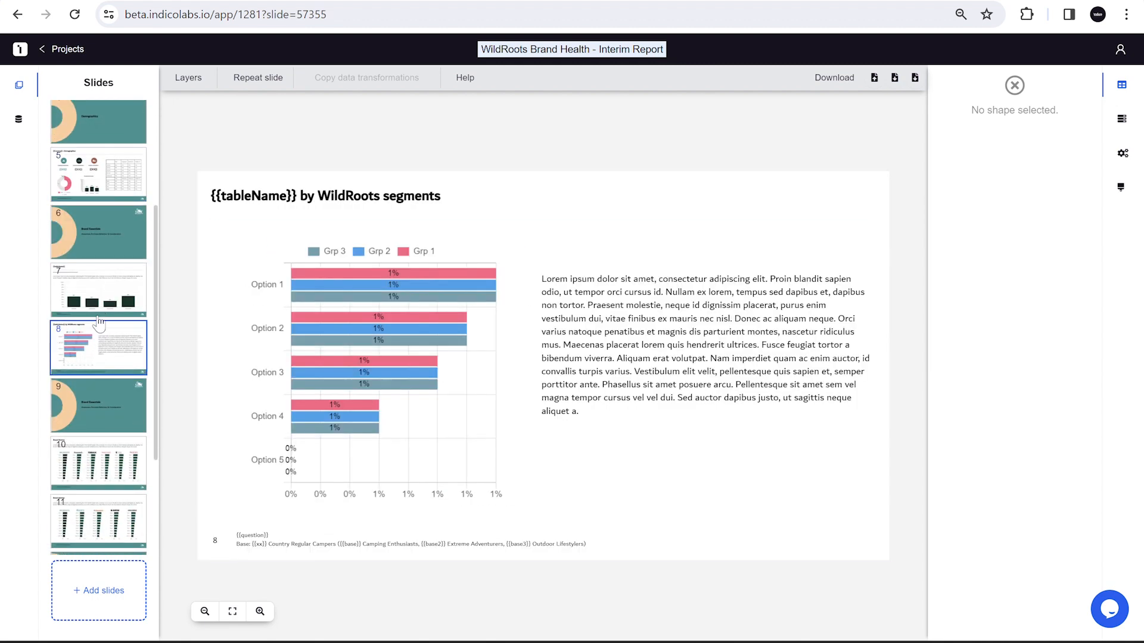
click(99, 310)
scroll(97, 305, down, 1)
click(101, 236)
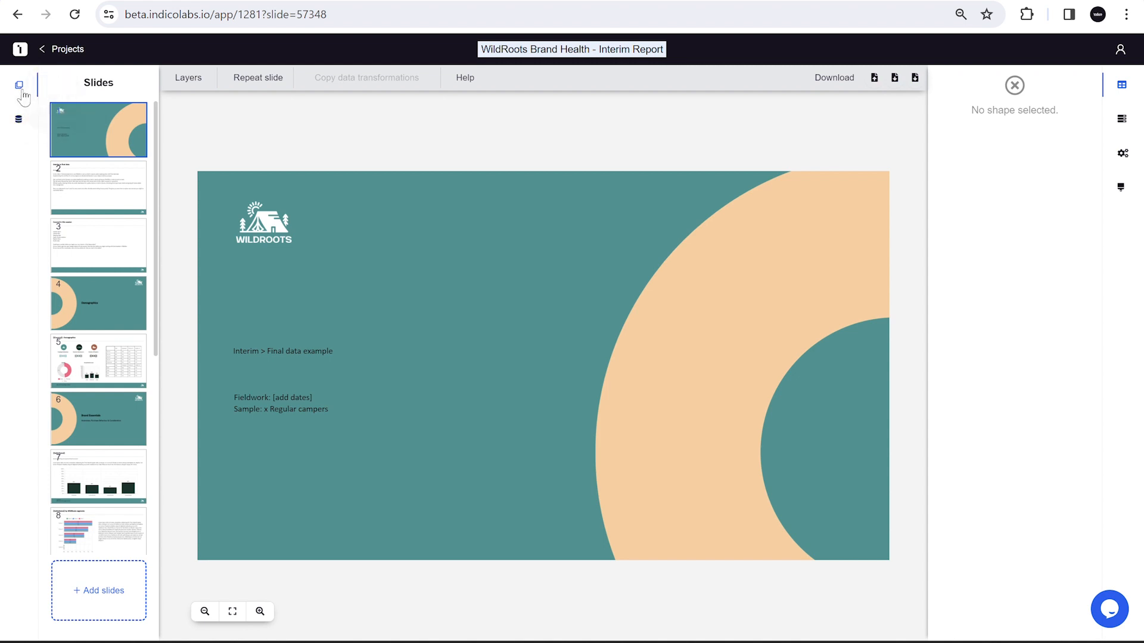
- Start a data source upload for the project with Quester_New as the parser type
click(18, 120)
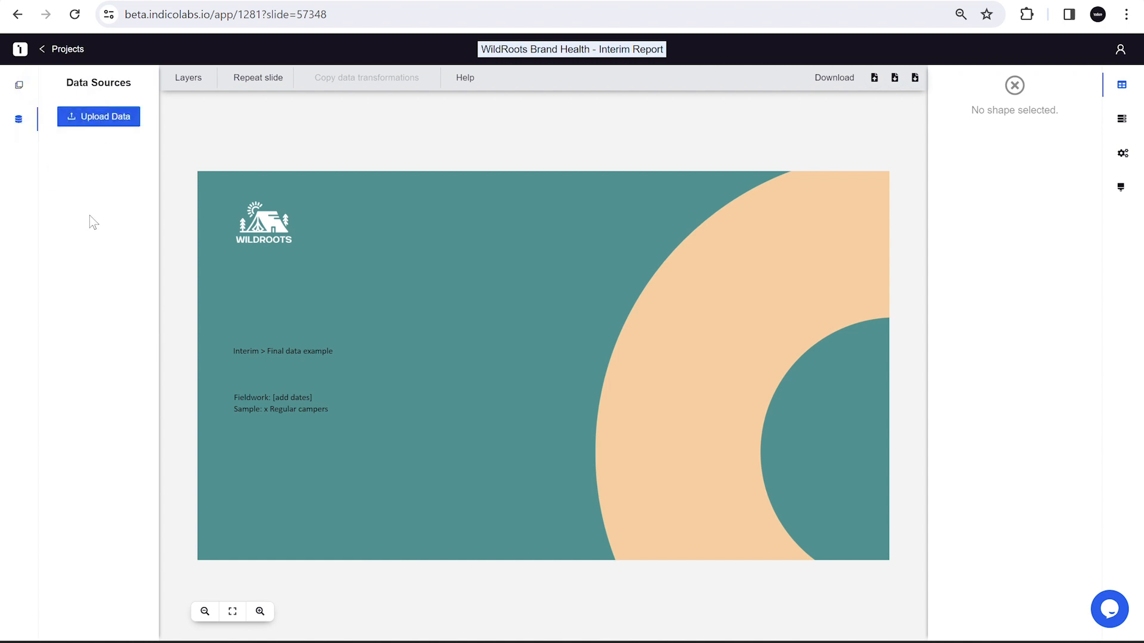
click(115, 121)
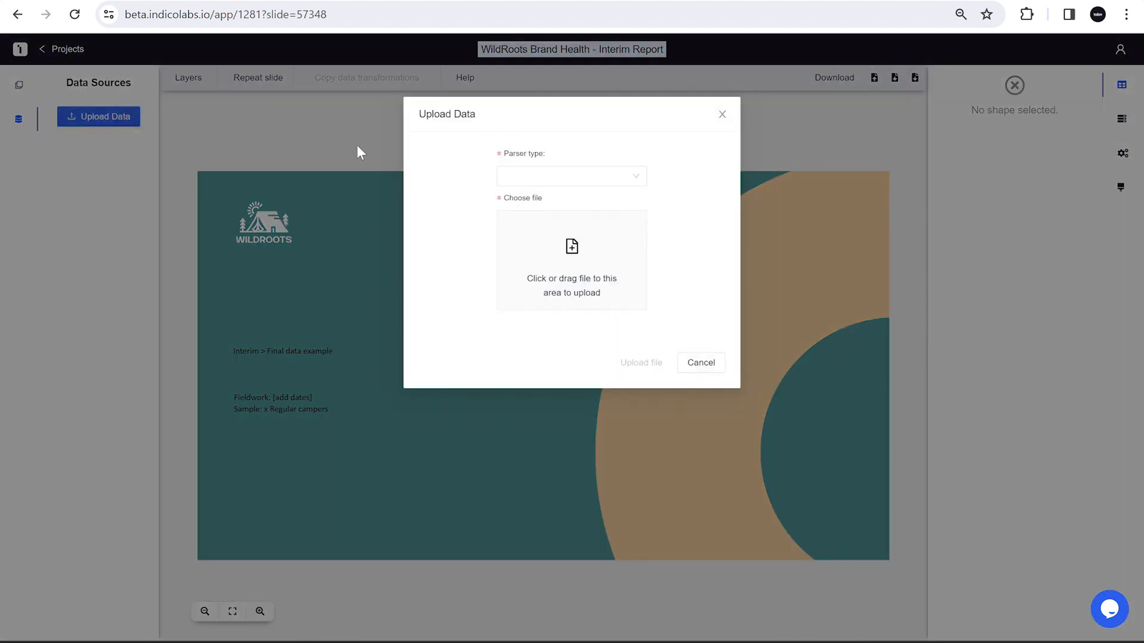
click(520, 181)
scroll(541, 309, down, 6)
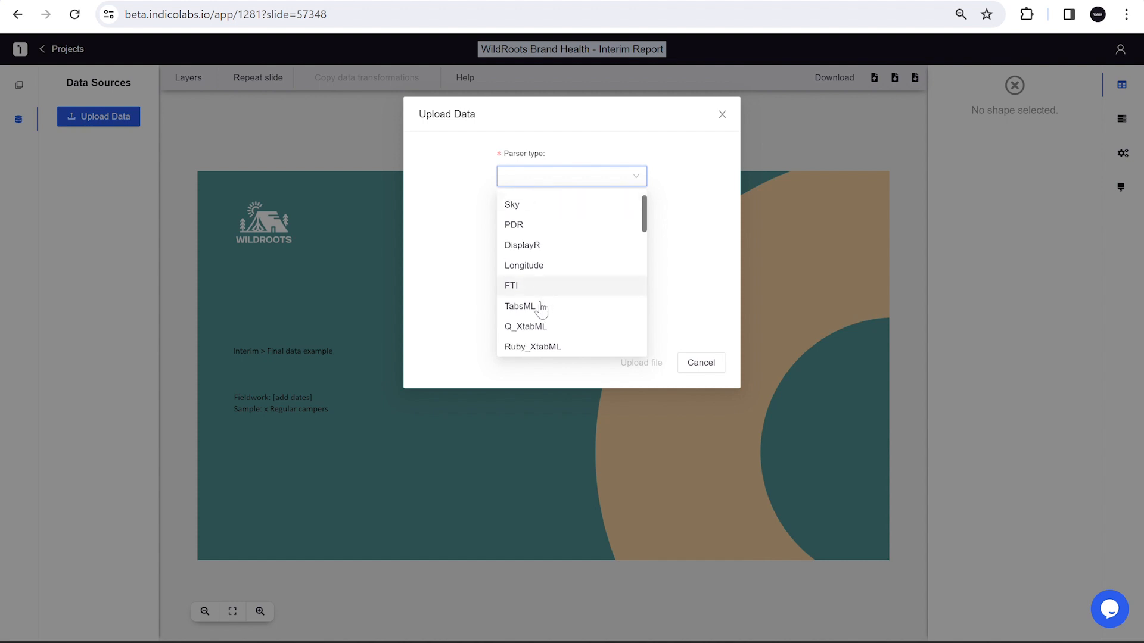
click(552, 260)
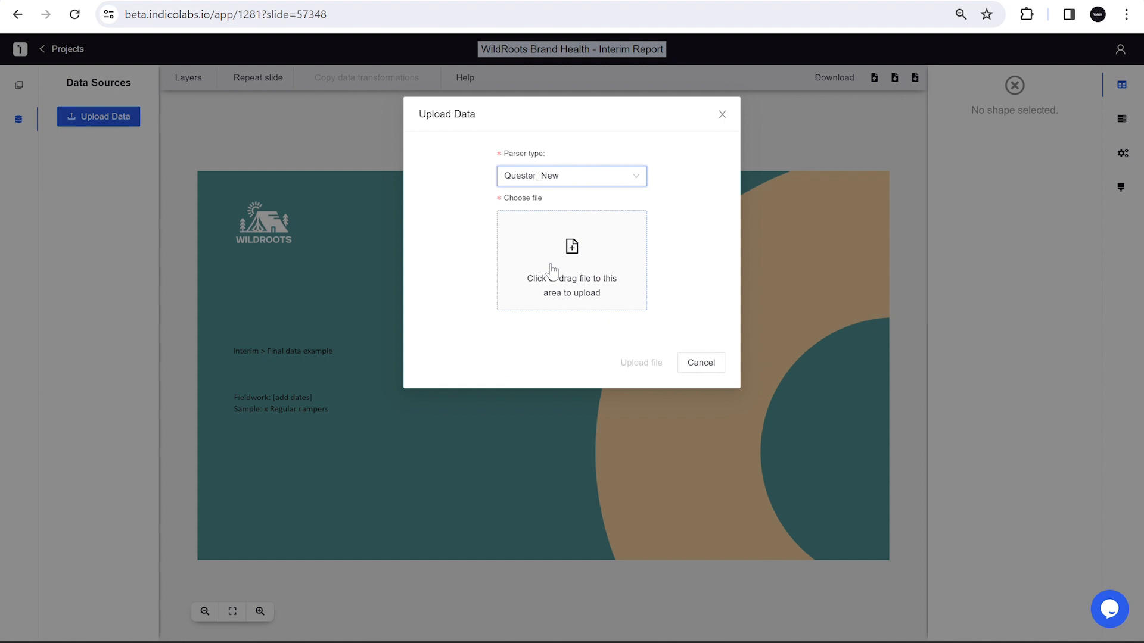
- Upload the Excel file "01. WildRoots Brand Check UK - INTERIM DATA" as the data file
click(551, 264)
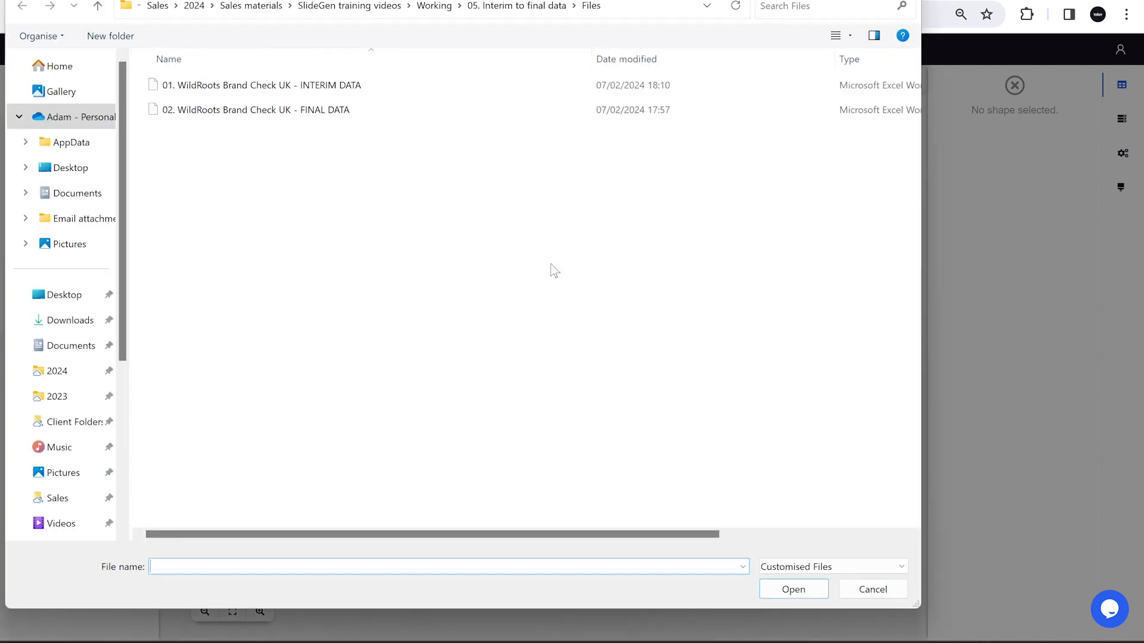
click(357, 96)
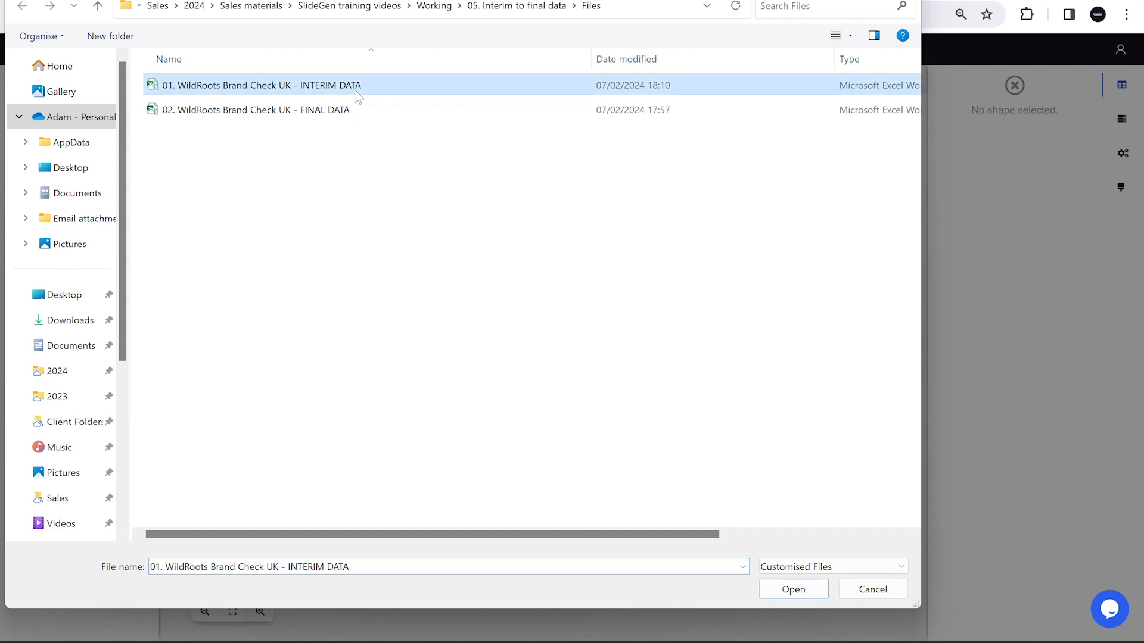
click(794, 589)
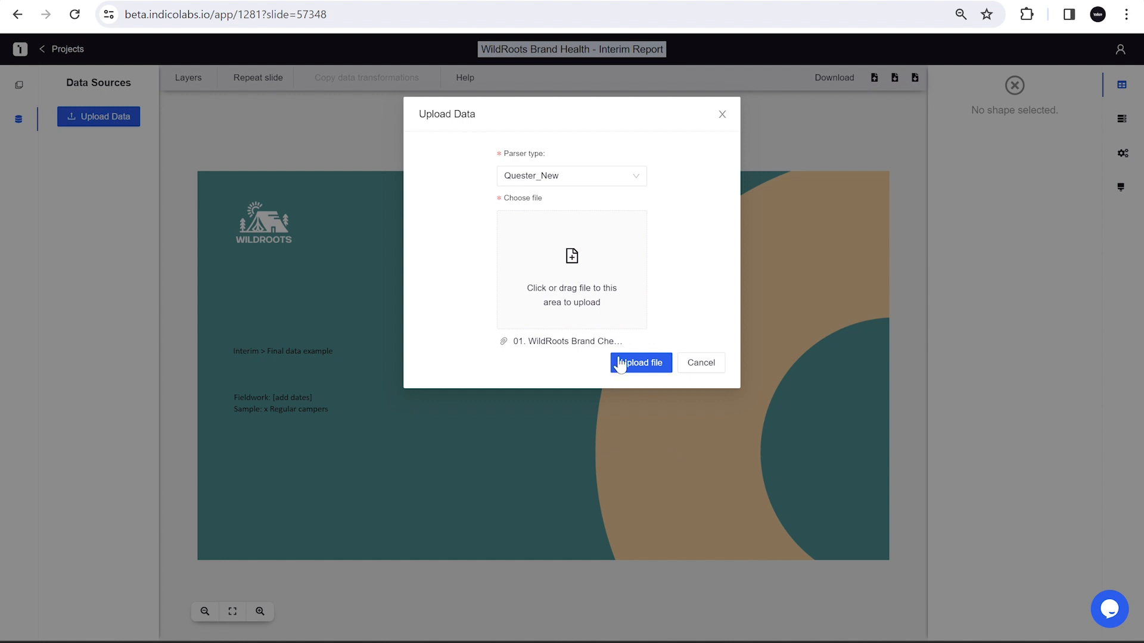
click(648, 365)
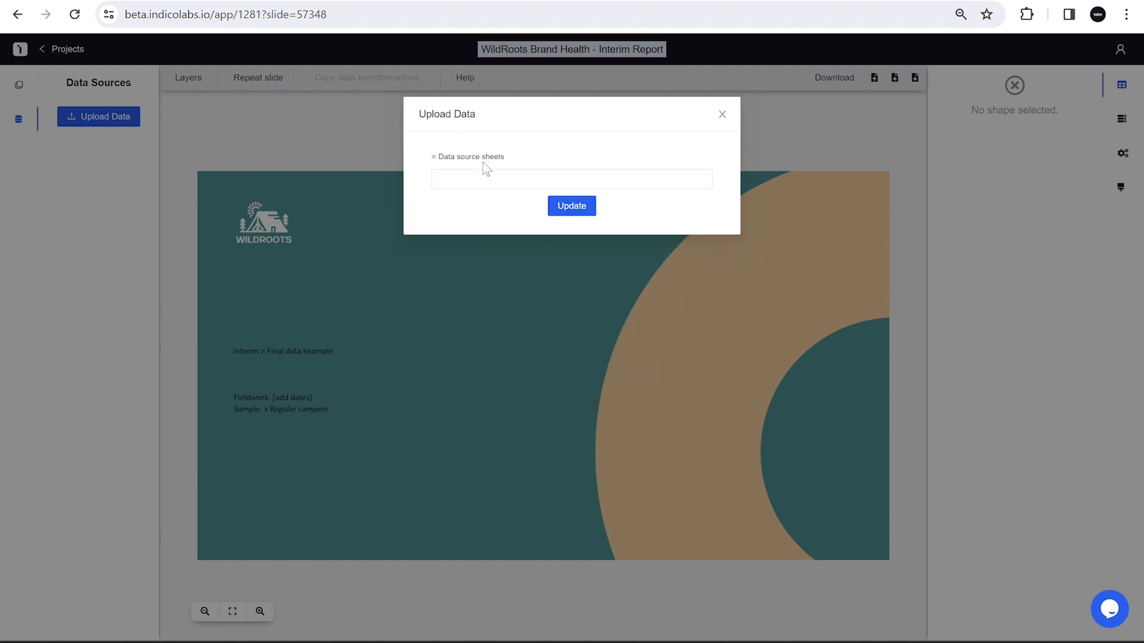
- Choose Sheet1 as the data source sheet and update the data source
click(484, 177)
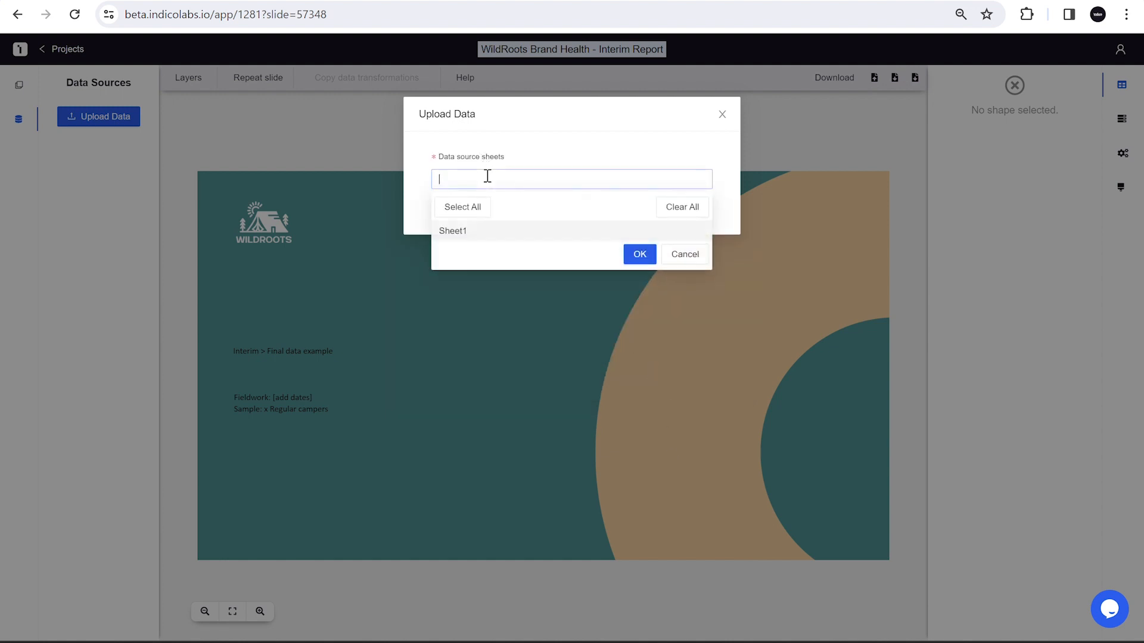
click(475, 233)
click(558, 153)
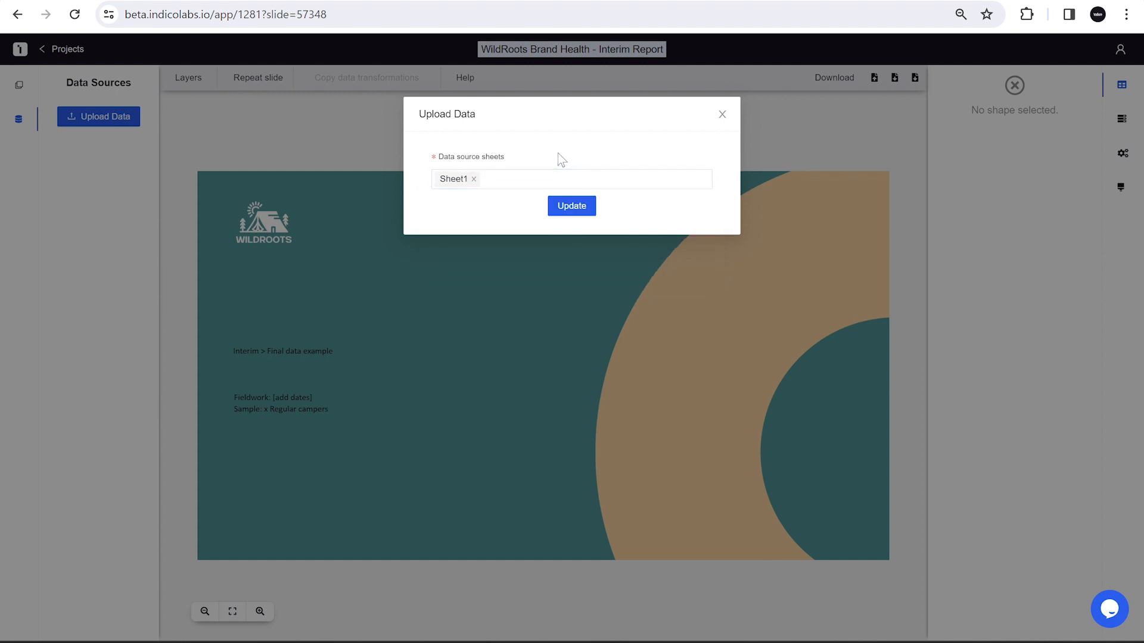
click(575, 205)
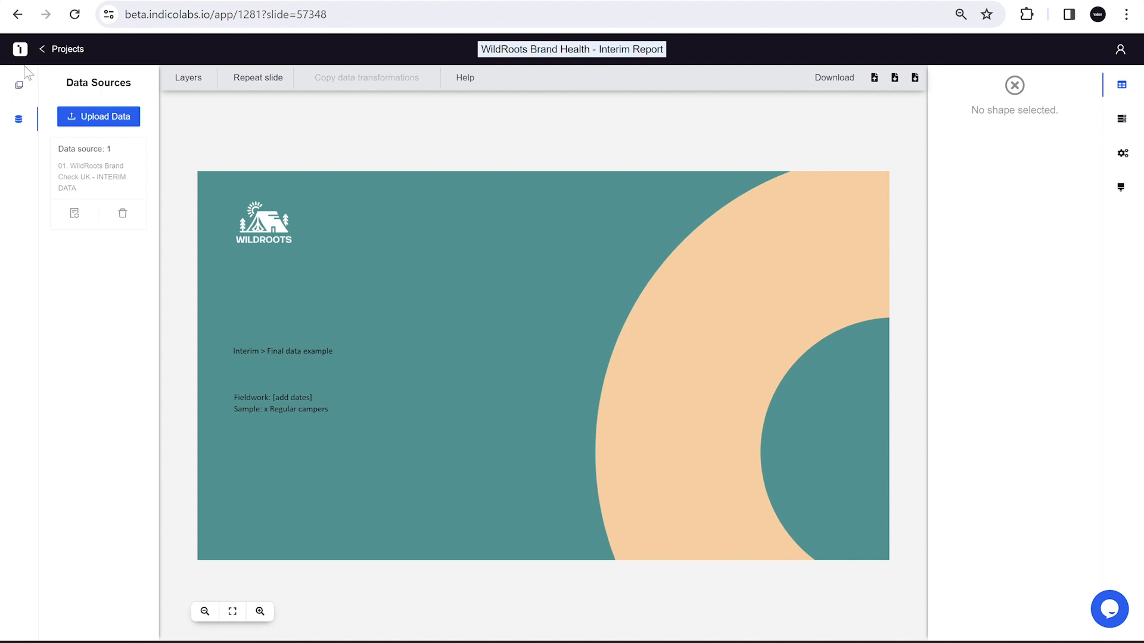
- Link the Gender doughnut chart on slide 5 to the S_Gender table of the "01. WildRoots Brand Check UK - INTERIM DATA" source
click(23, 91)
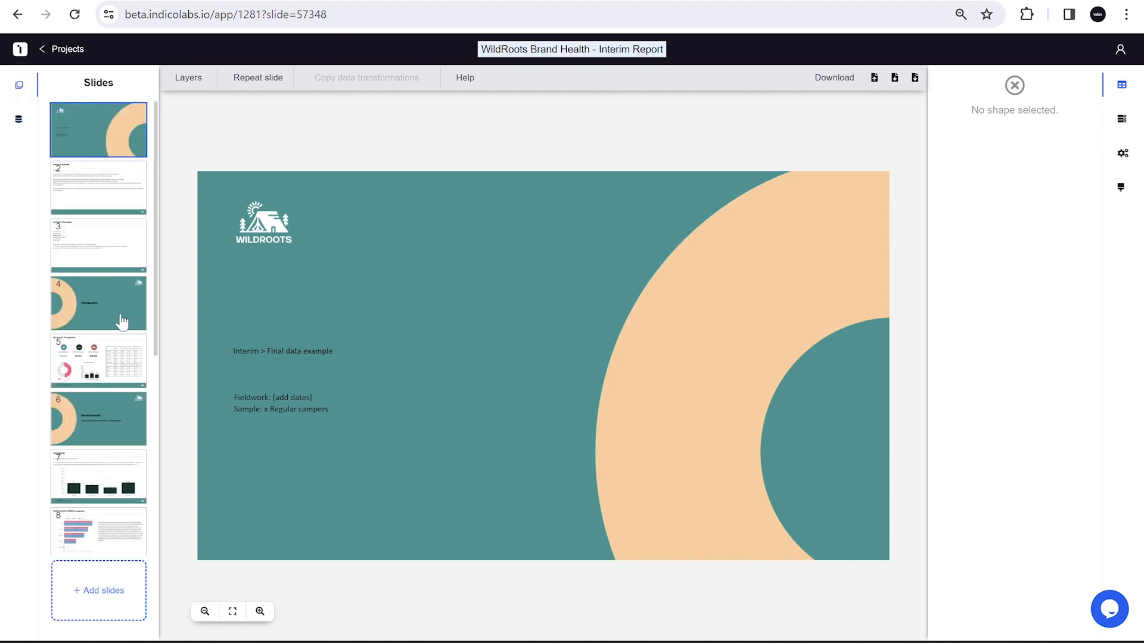
click(122, 373)
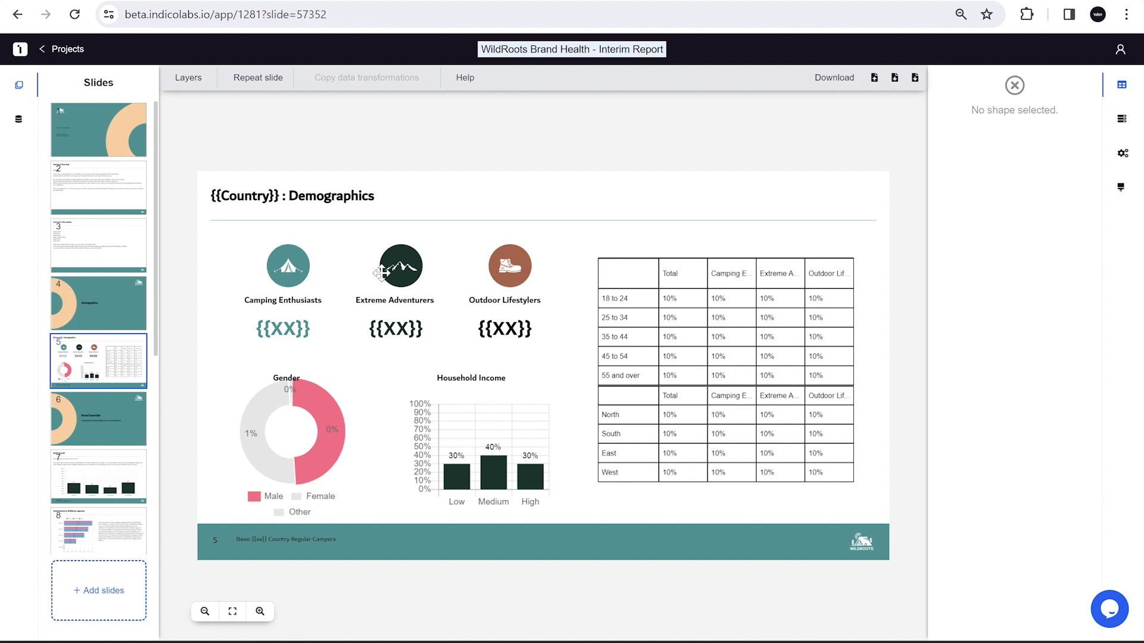
click(311, 460)
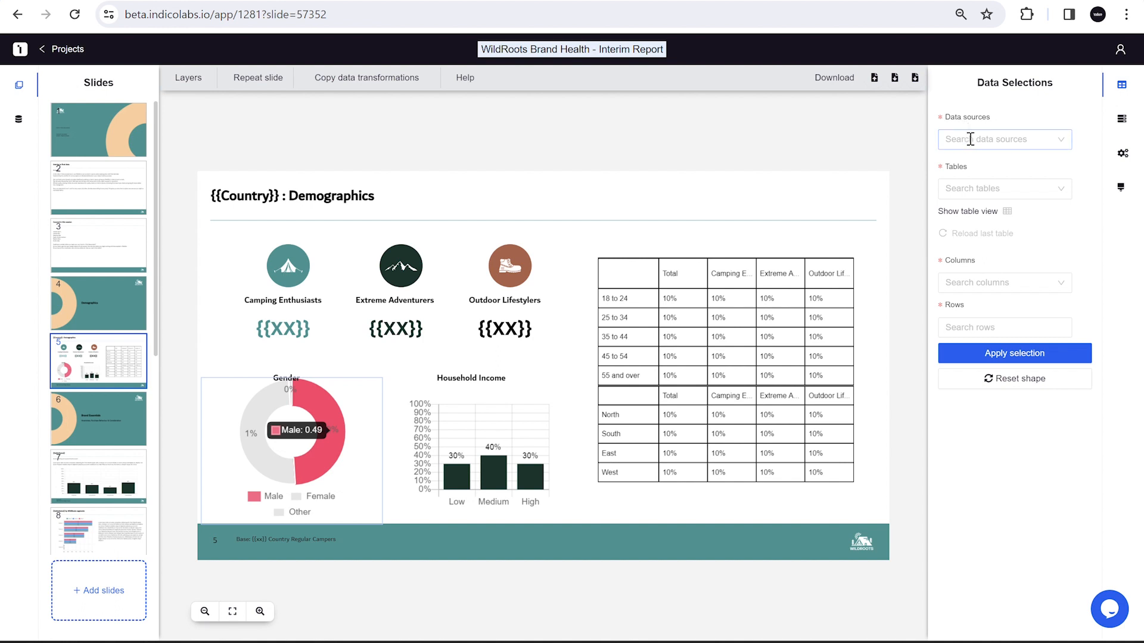
click(989, 138)
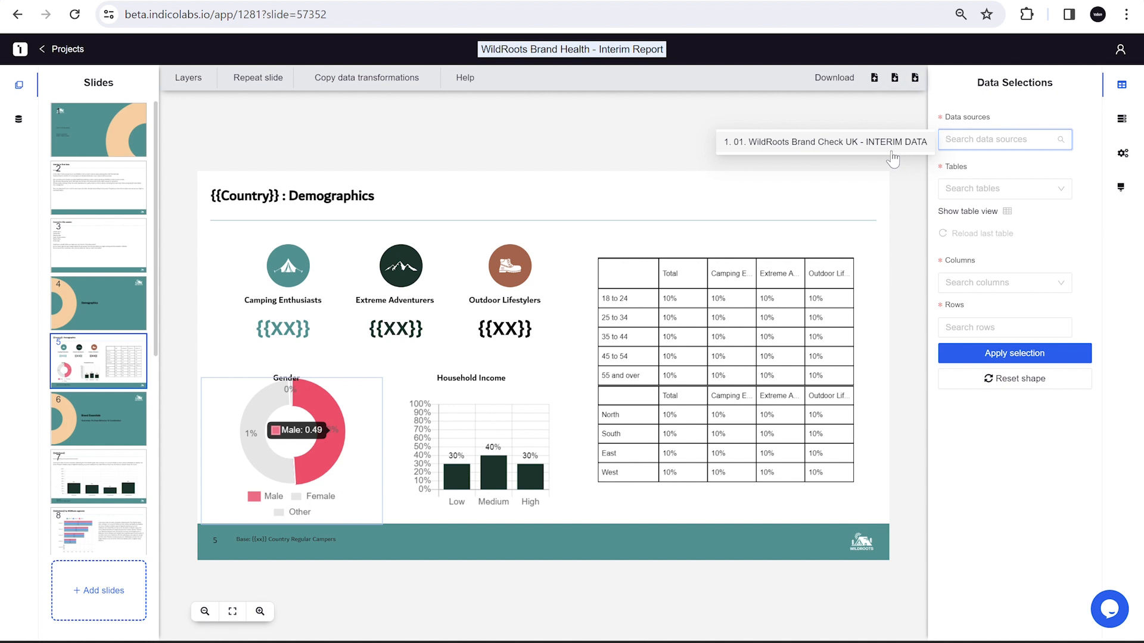
click(951, 189)
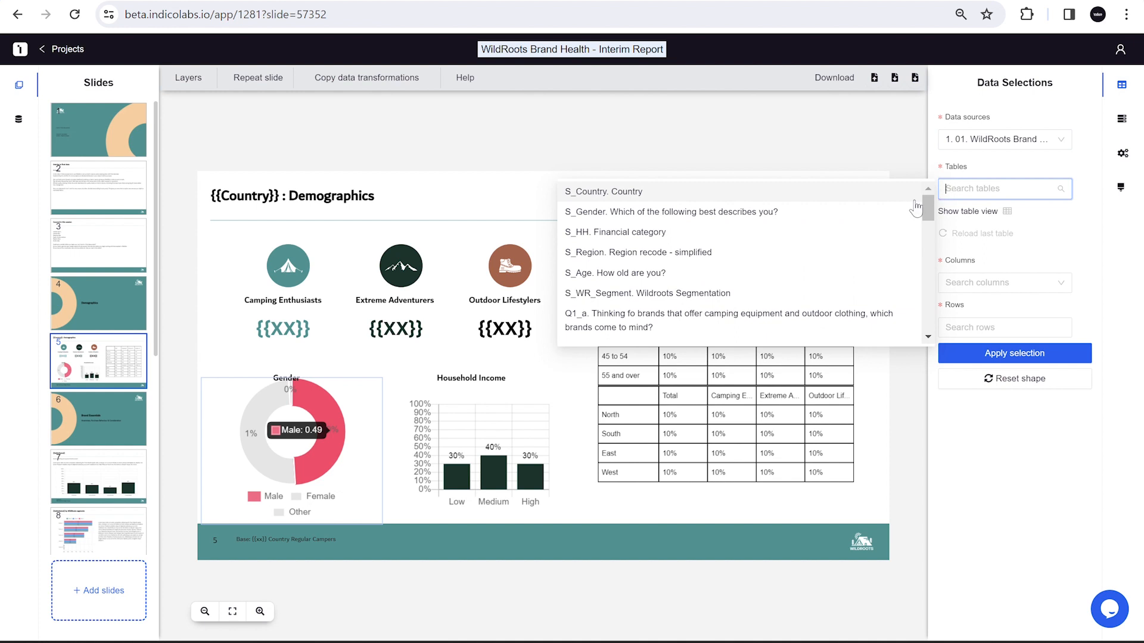
click(853, 214)
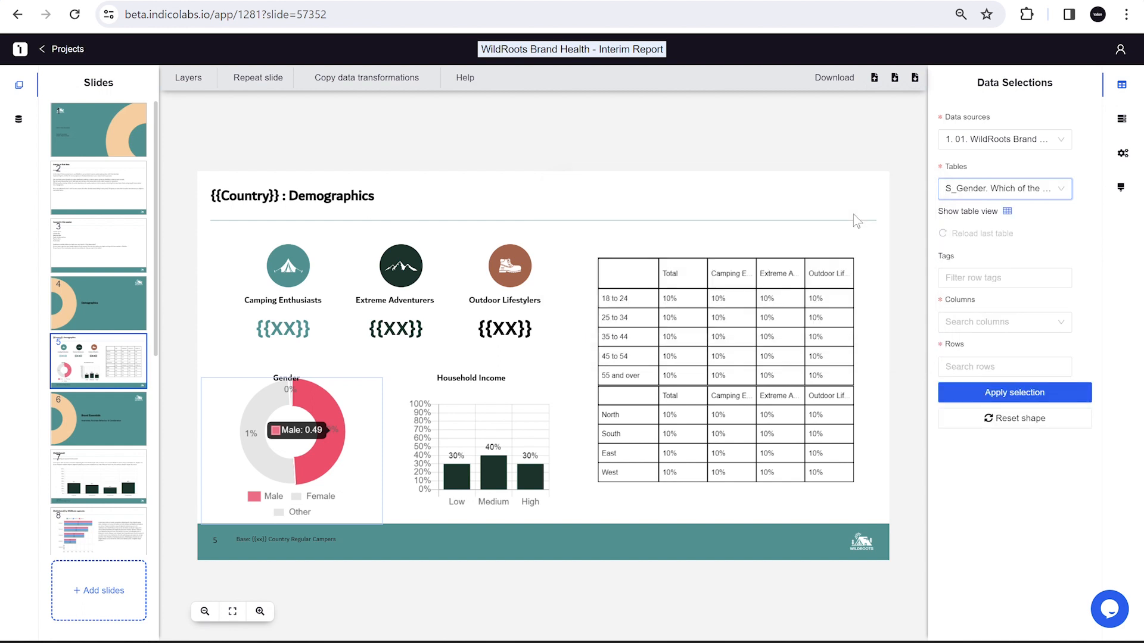
- Map the Male, Female and Other percentages of the Total column to the Gender chart, leaving out the Filter Frequency Row tag
click(1008, 213)
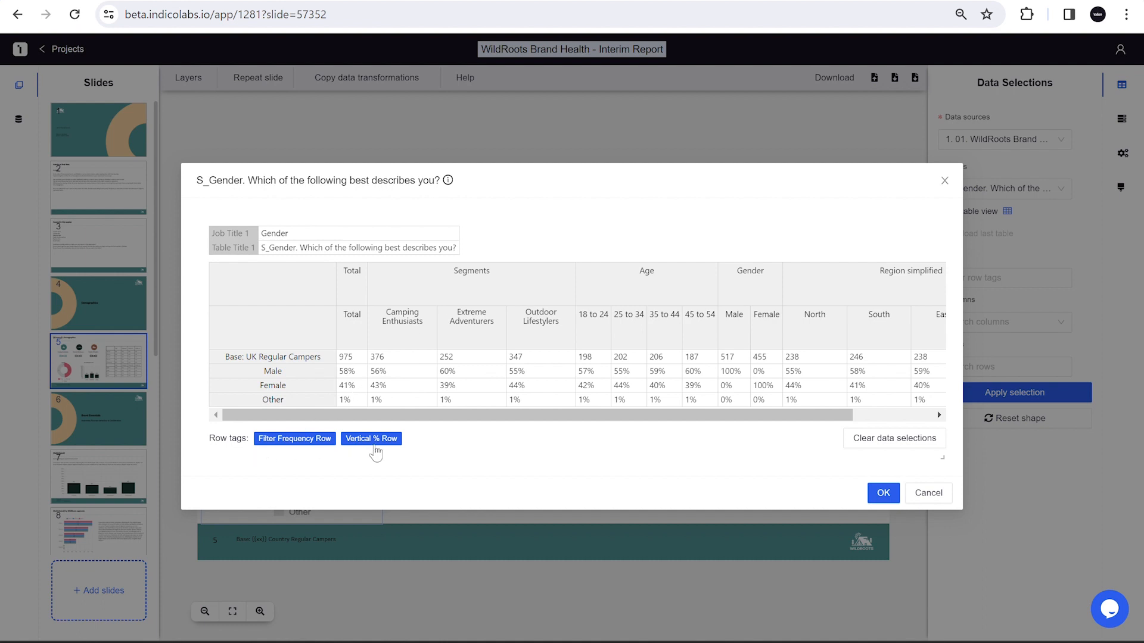
click(273, 441)
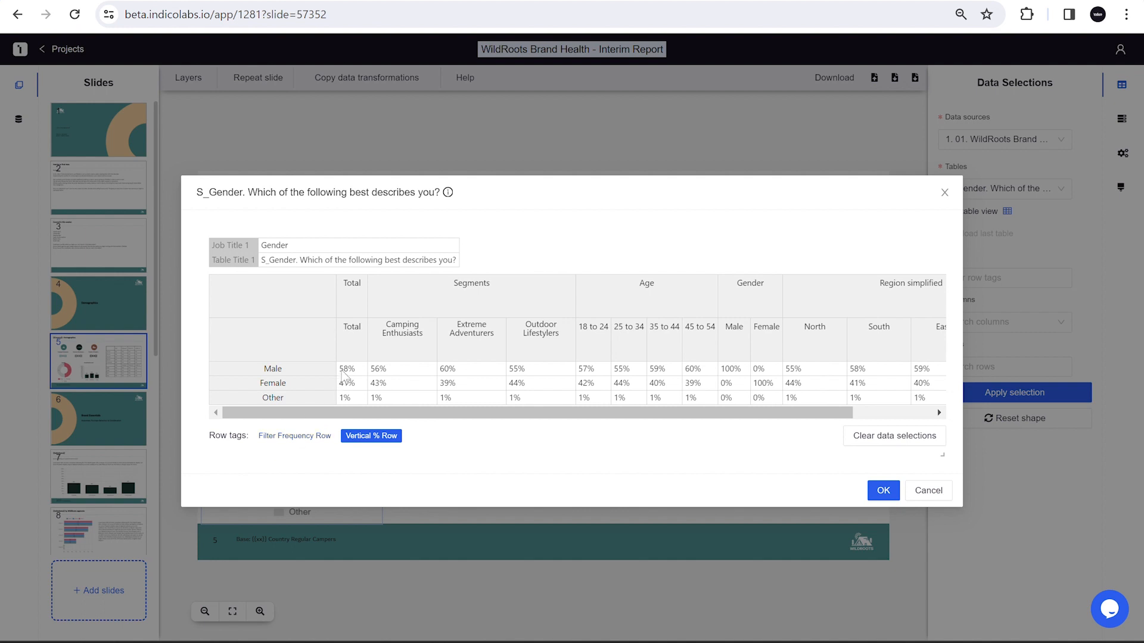
click(348, 333)
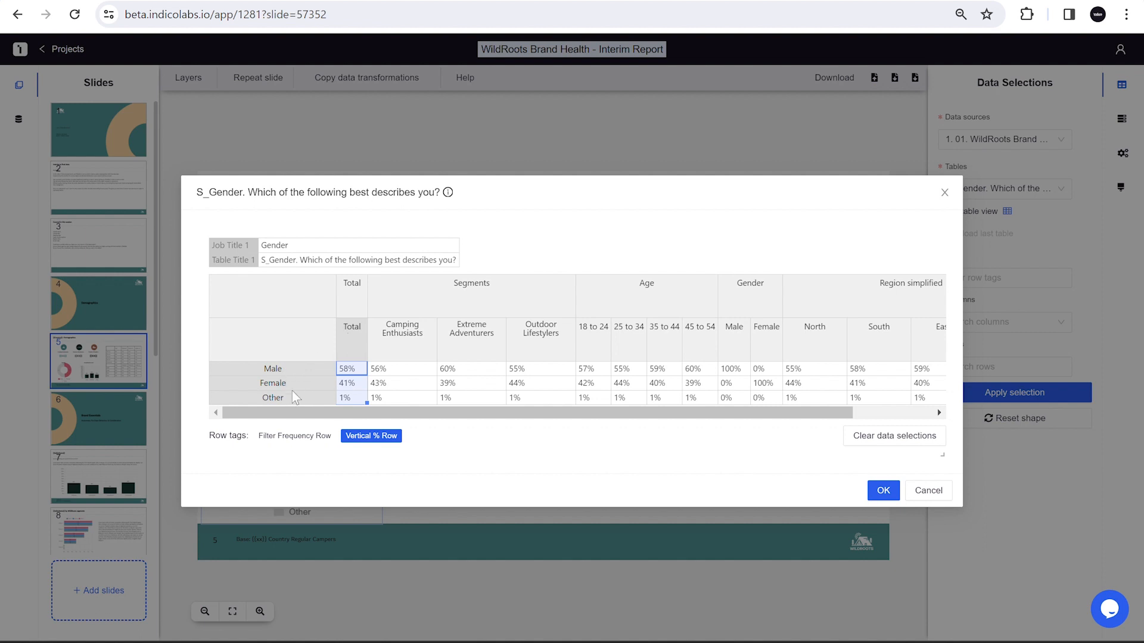
click(891, 491)
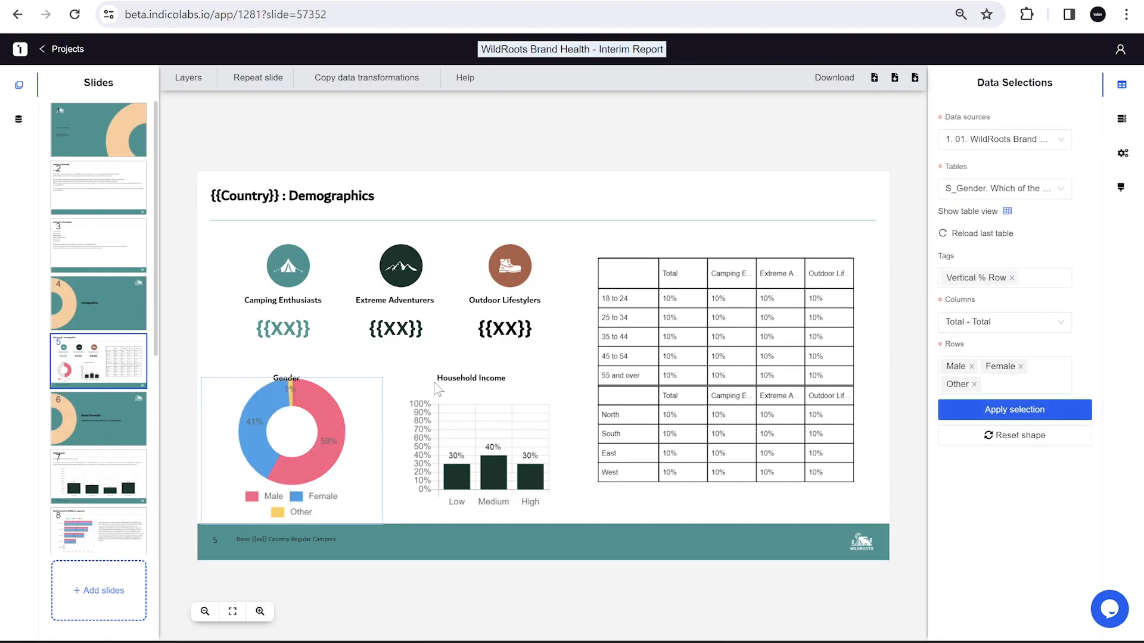
- Link the Household Income bar chart to the "S_HH. Financial category" table, reusing the last data source
click(500, 419)
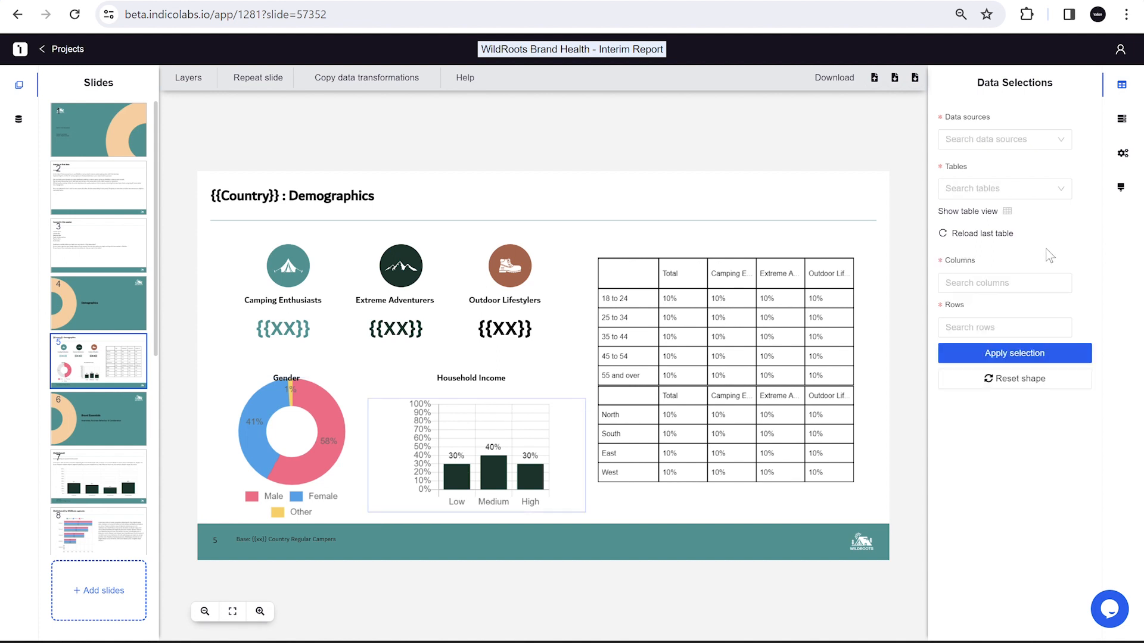
click(966, 236)
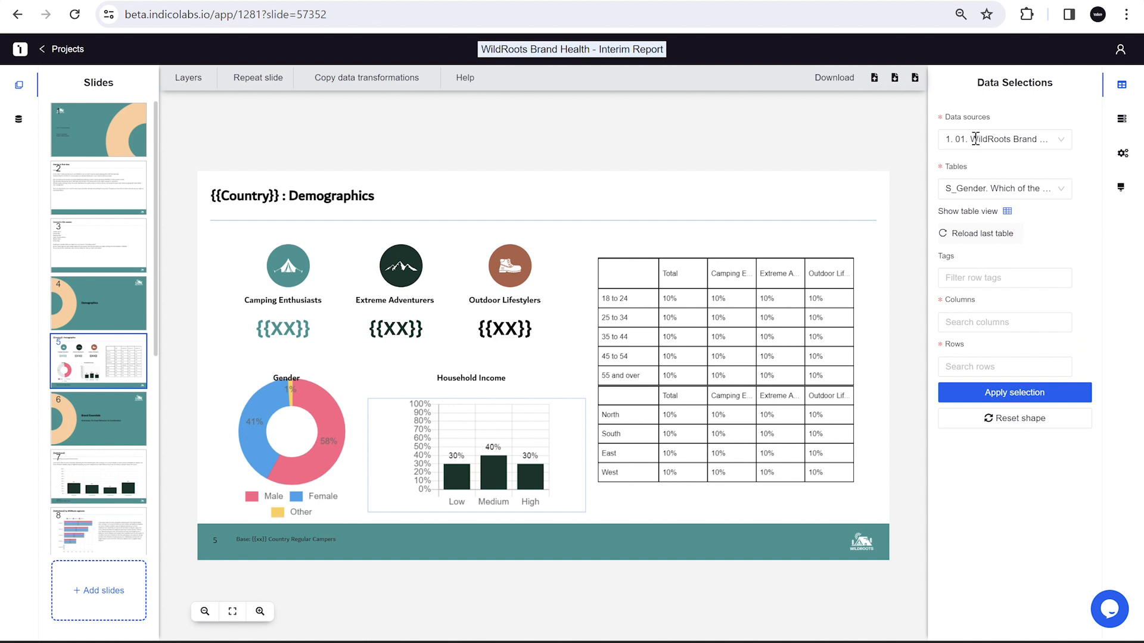
click(1008, 186)
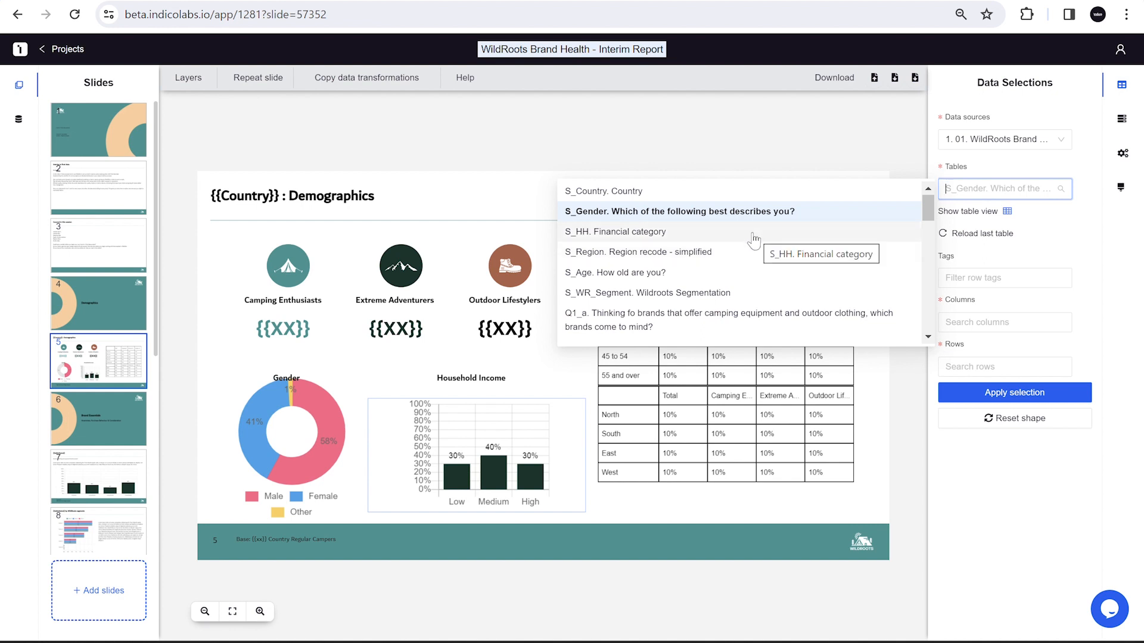
click(603, 234)
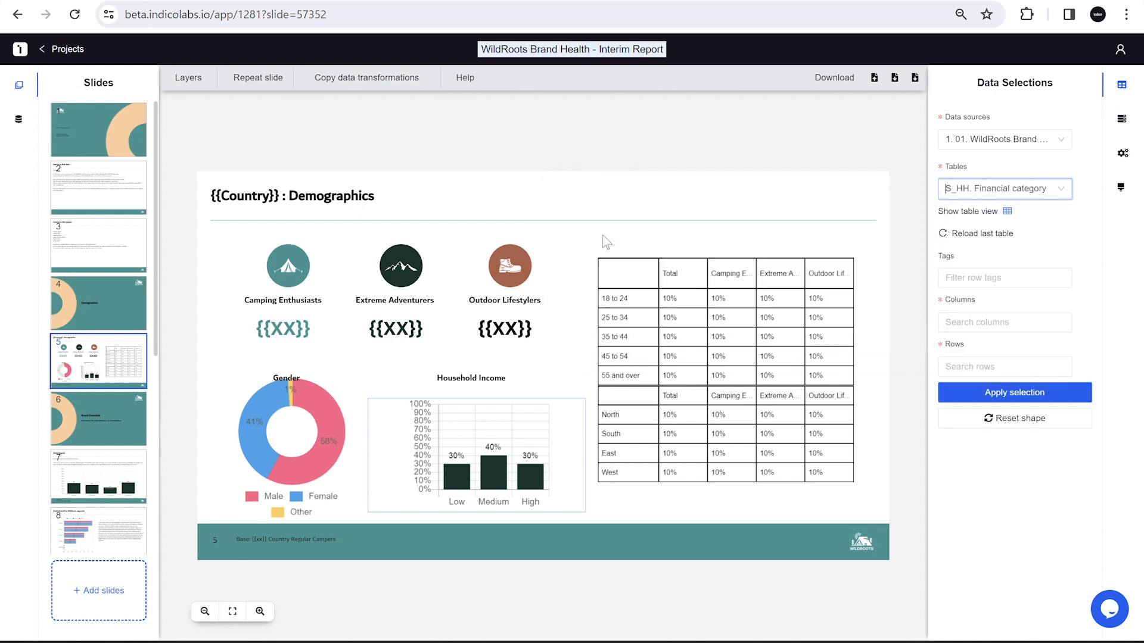
- Map the Low, Medium and High percentages of the Total column to the Household Income chart, leaving out the Filter Frequency Row tag
click(1007, 212)
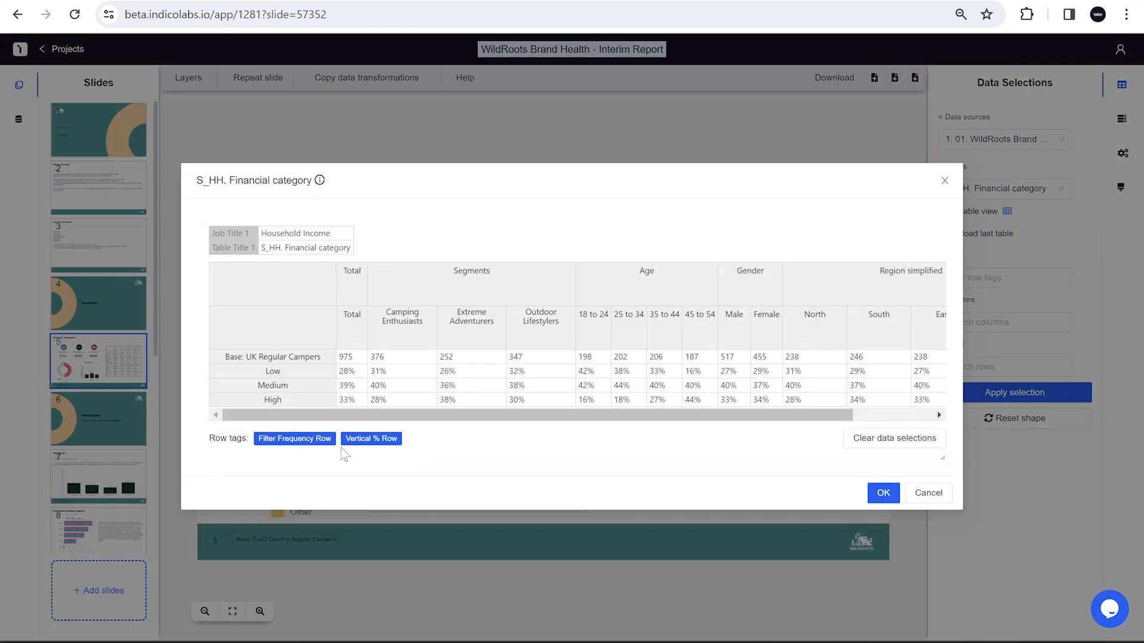
click(310, 442)
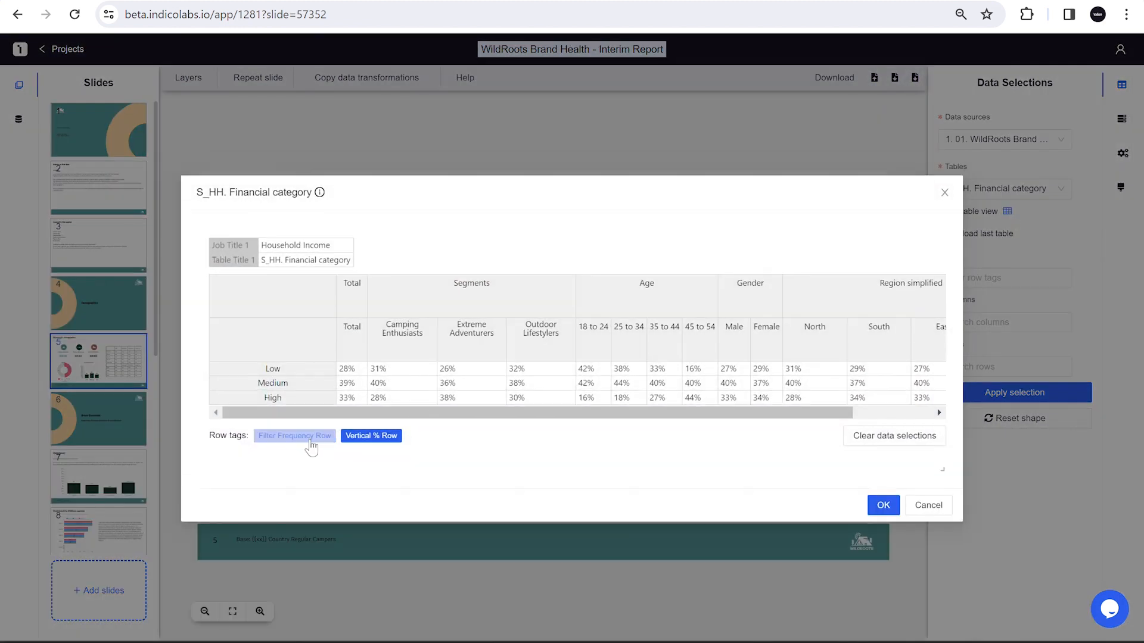
click(349, 342)
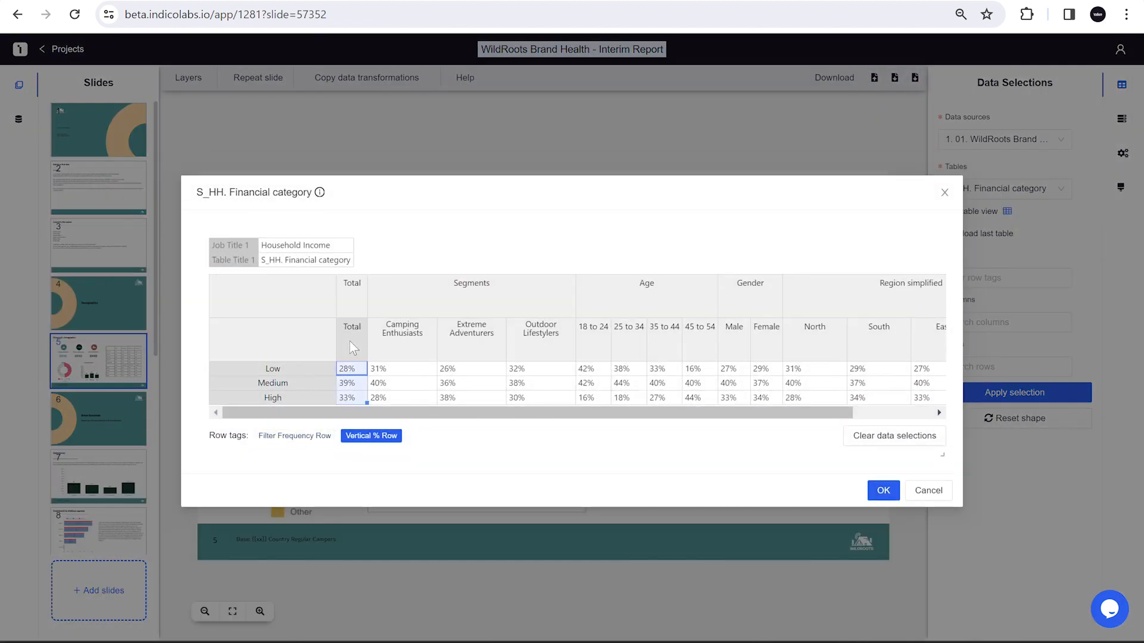
click(885, 492)
click(516, 607)
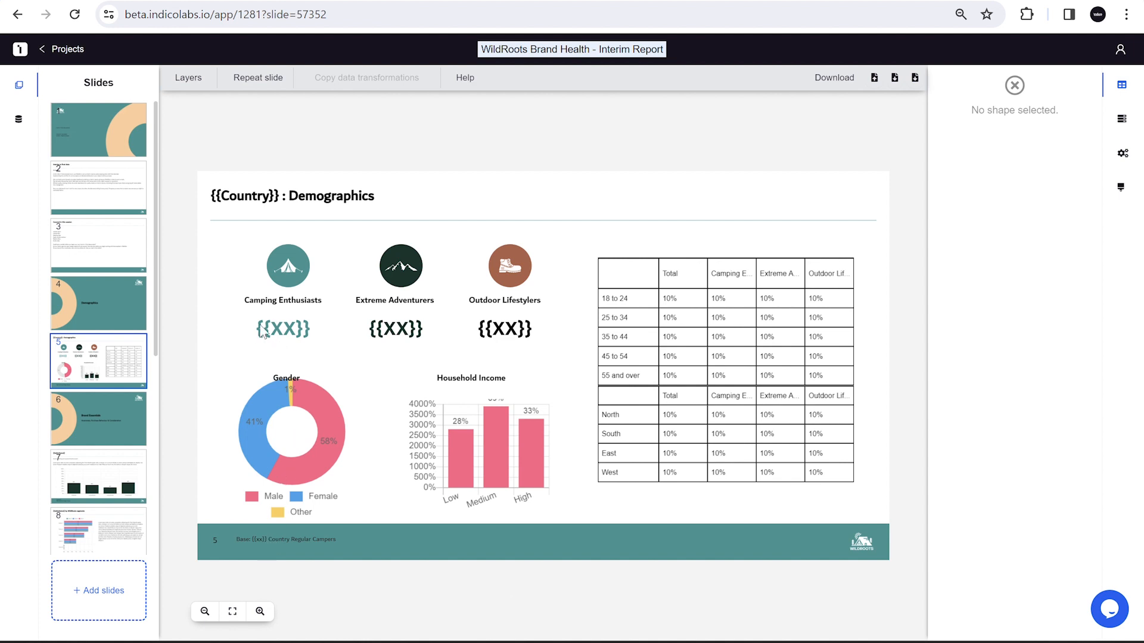
- Link the XX parameter under Camping Enthusiasts to the "S_WR_Segment. Wildroots Segmentation" table of the interim data
click(293, 338)
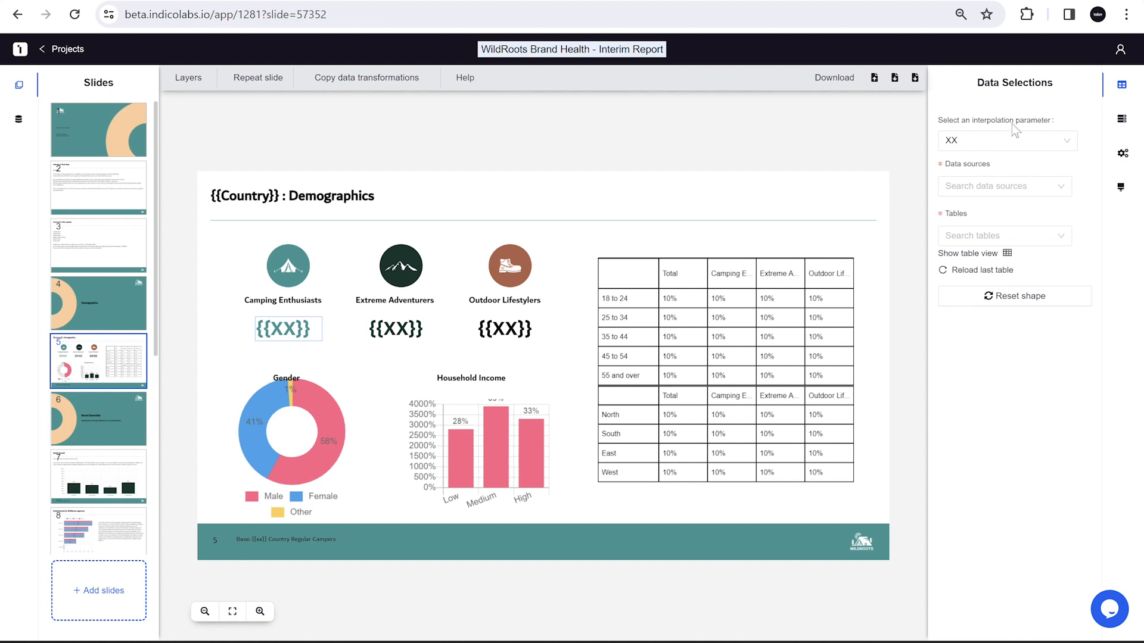
click(966, 146)
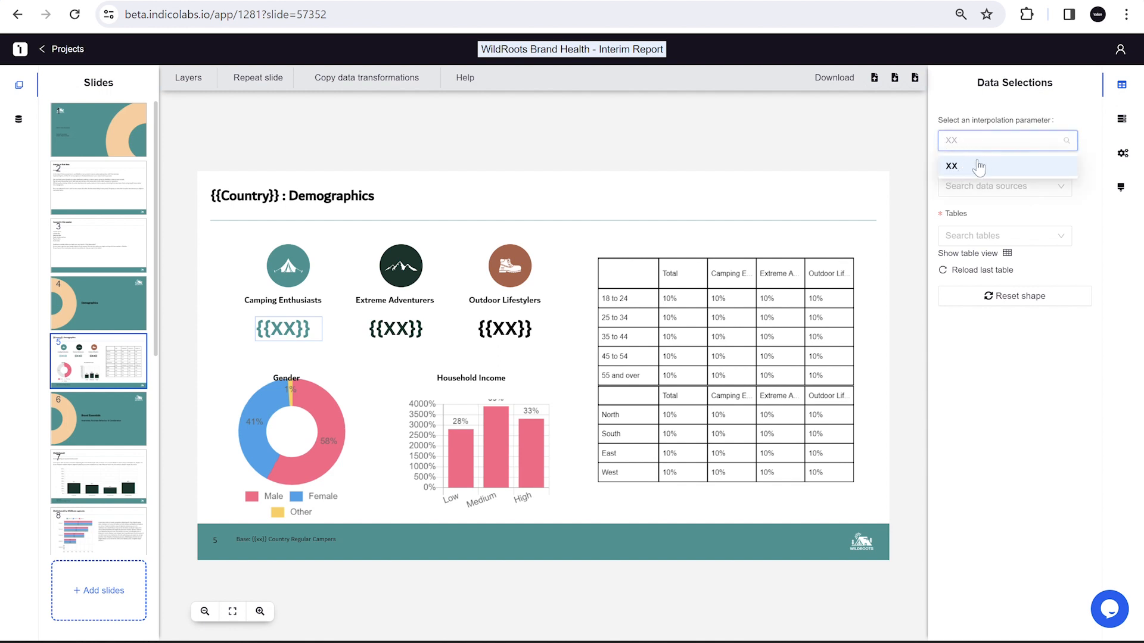
click(1047, 184)
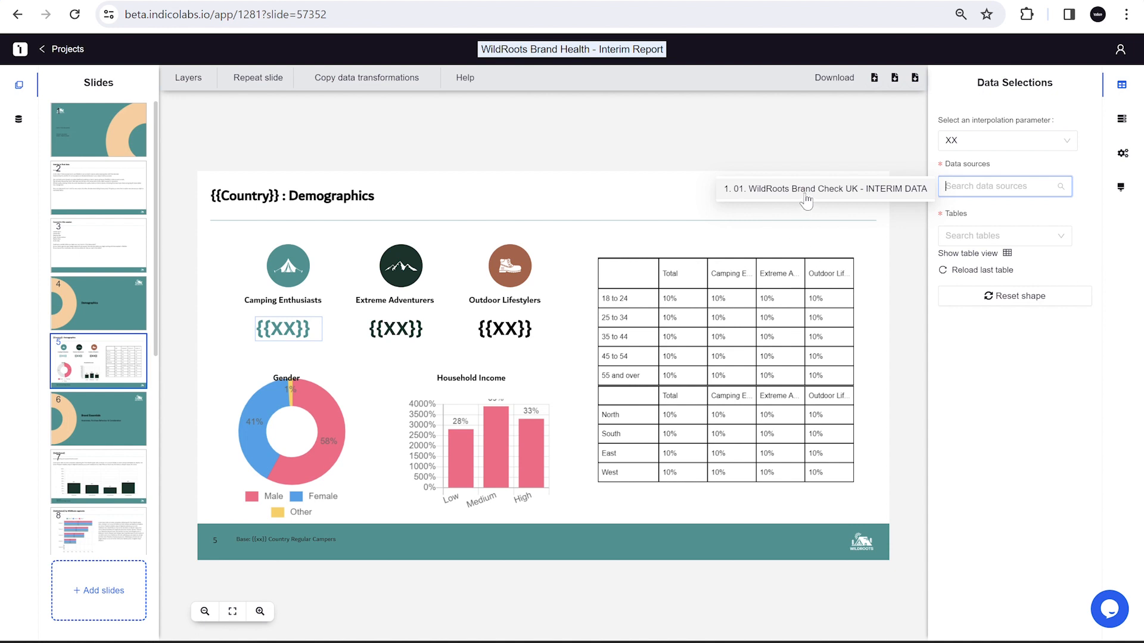
click(995, 277)
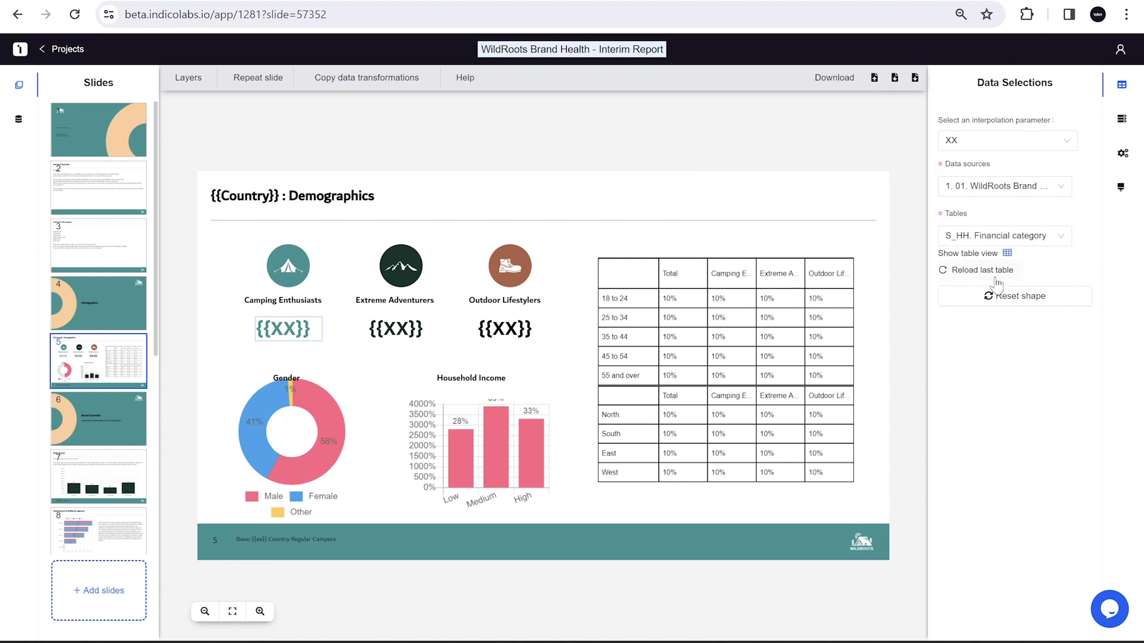
click(1008, 253)
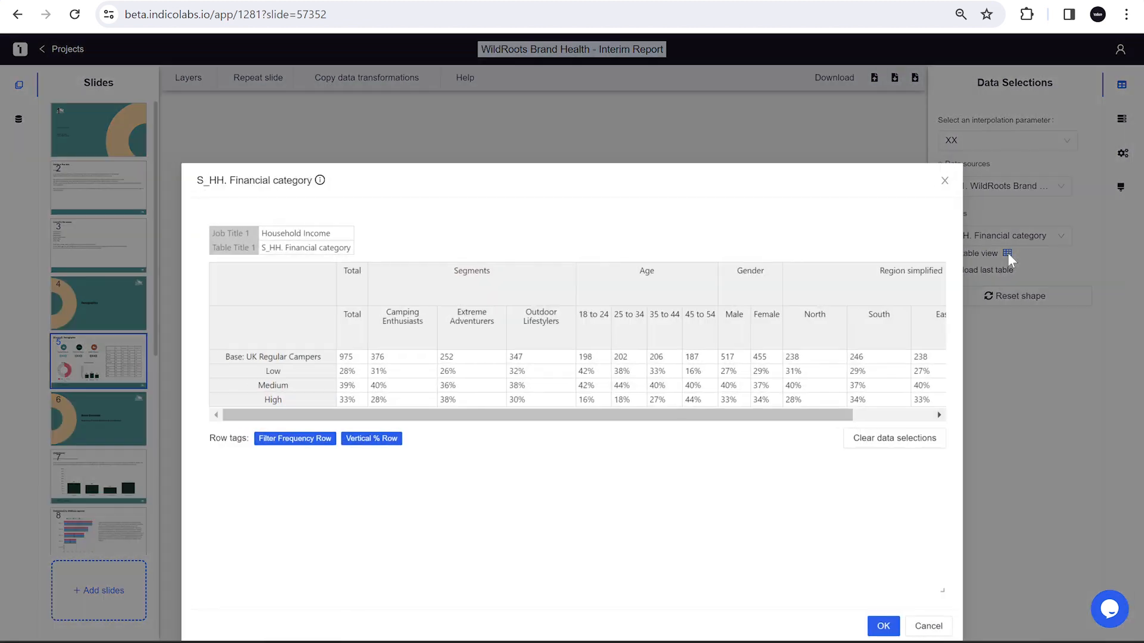
click(939, 492)
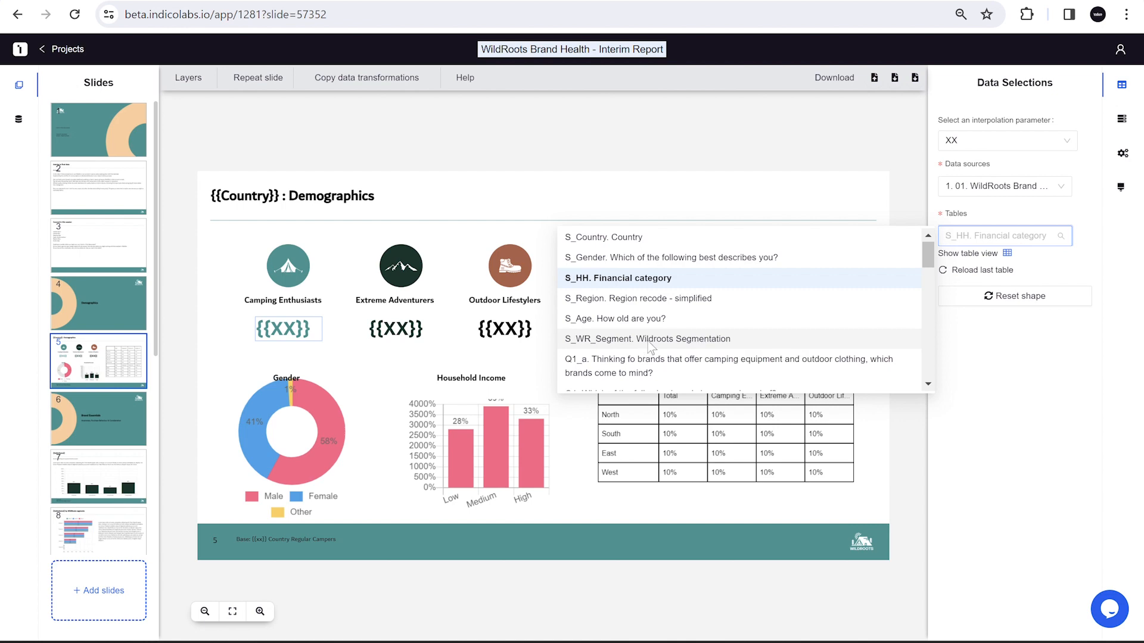
click(648, 340)
- Fill the Camping Enthusiasts placeholder with the Total column's cell from the Camping Enthusiasts row of the segmentation table
click(1006, 253)
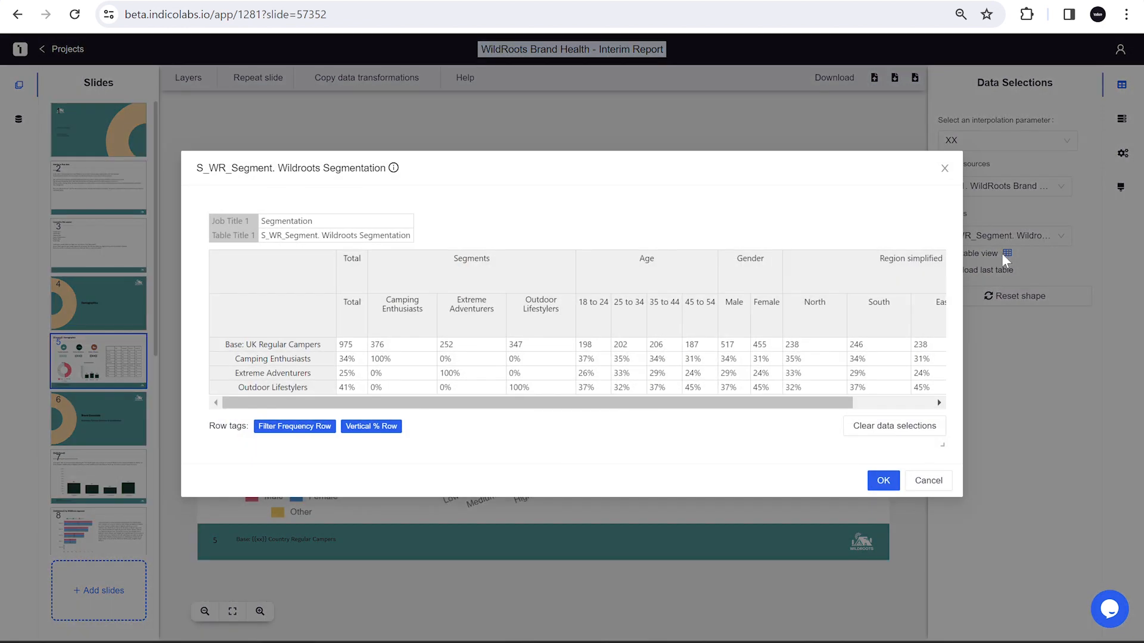
click(351, 358)
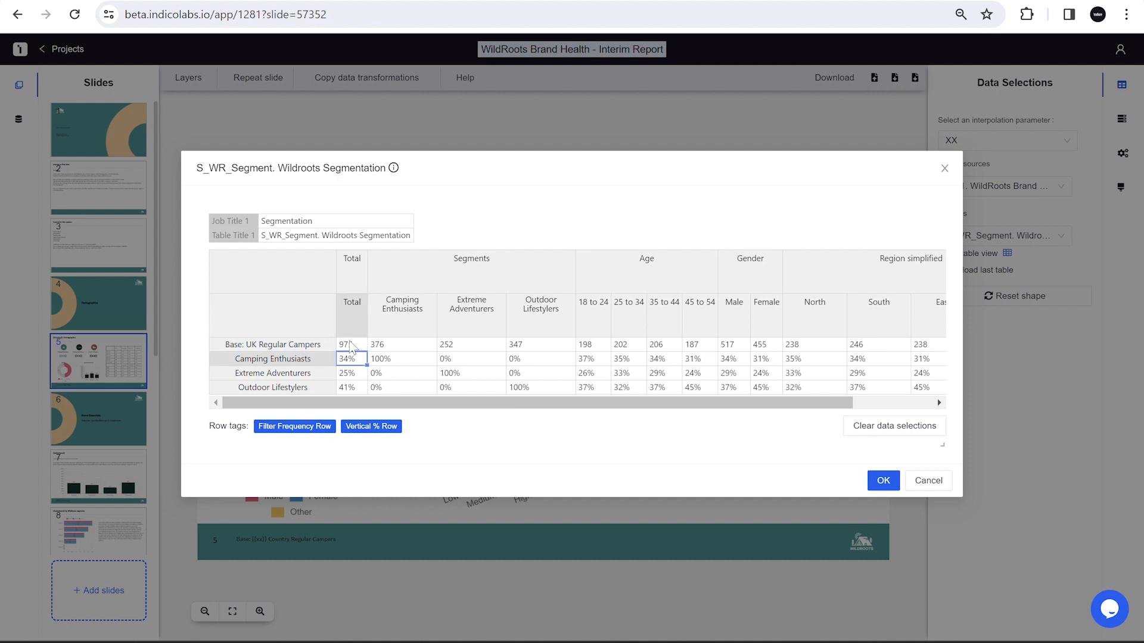
click(355, 373)
click(356, 388)
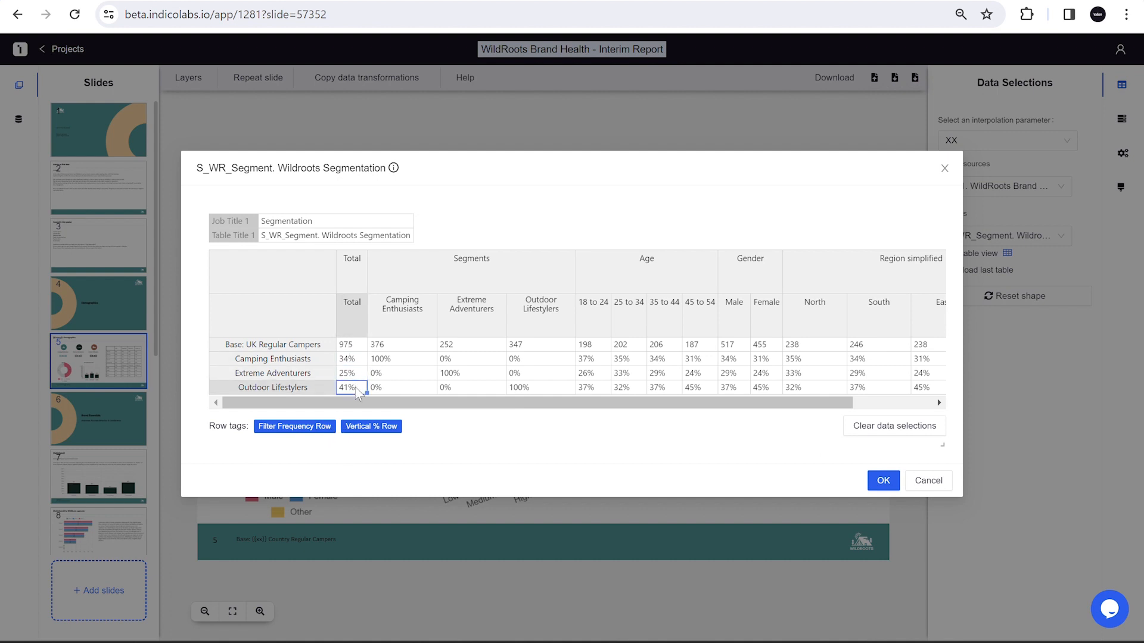
click(350, 359)
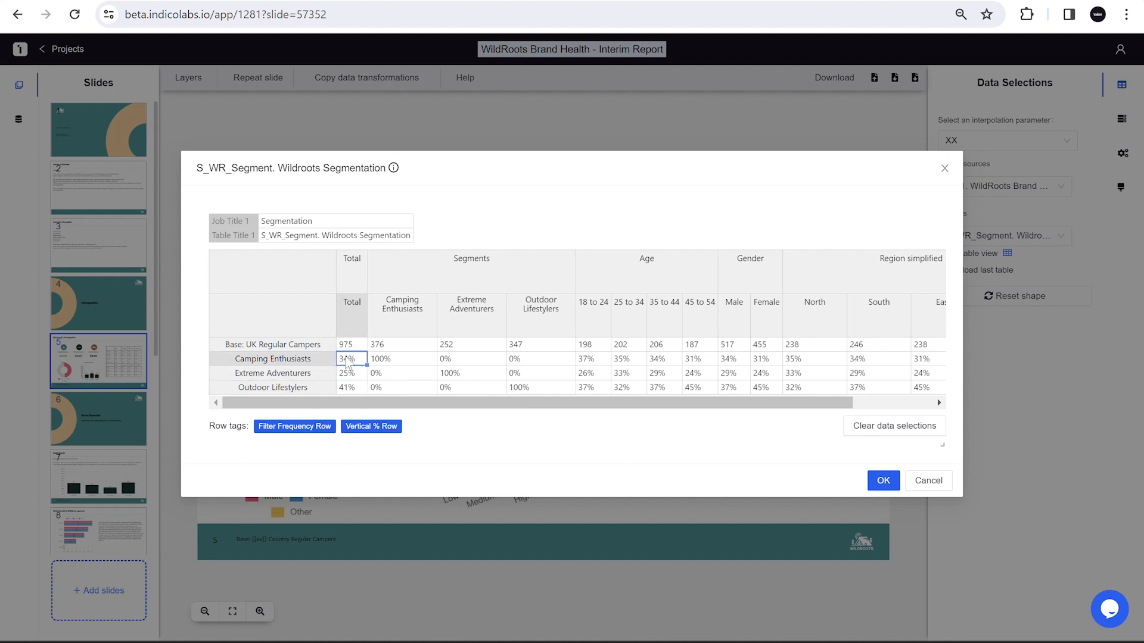
click(883, 481)
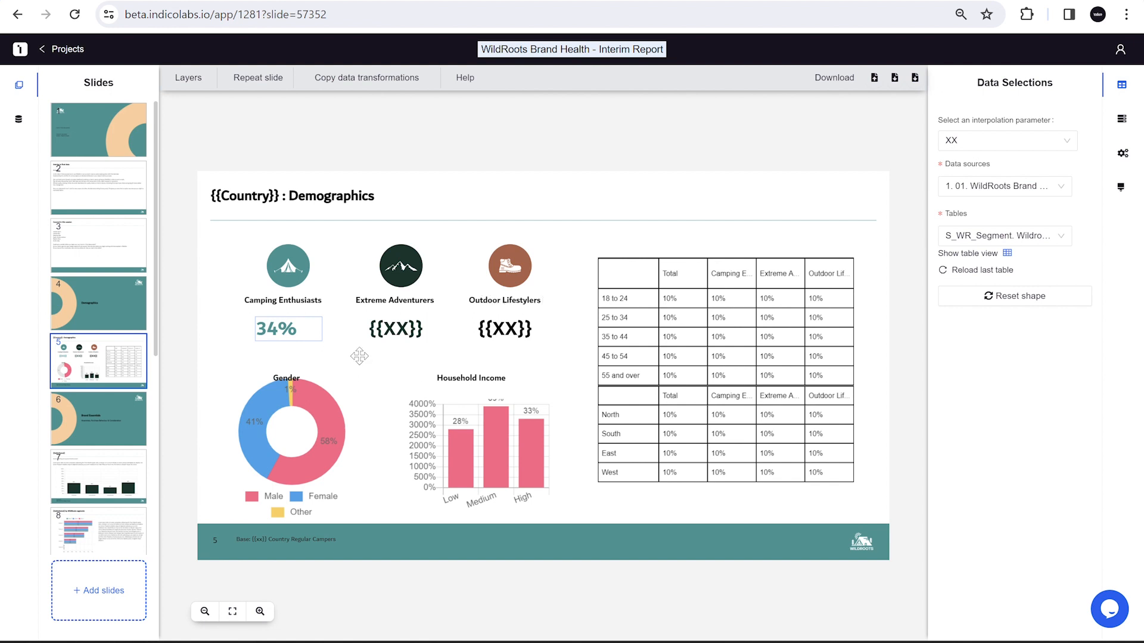
- Fill the Extreme Adventurers placeholder with its Total percentage from the reloaded Wildroots Segmentation table
click(398, 335)
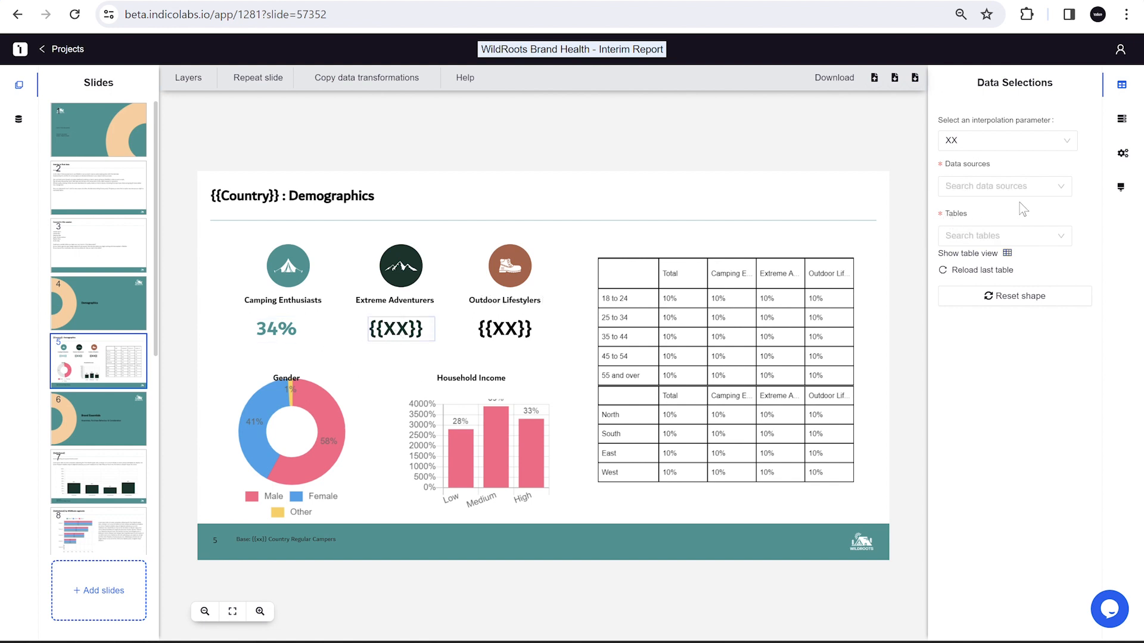
click(955, 271)
click(1007, 253)
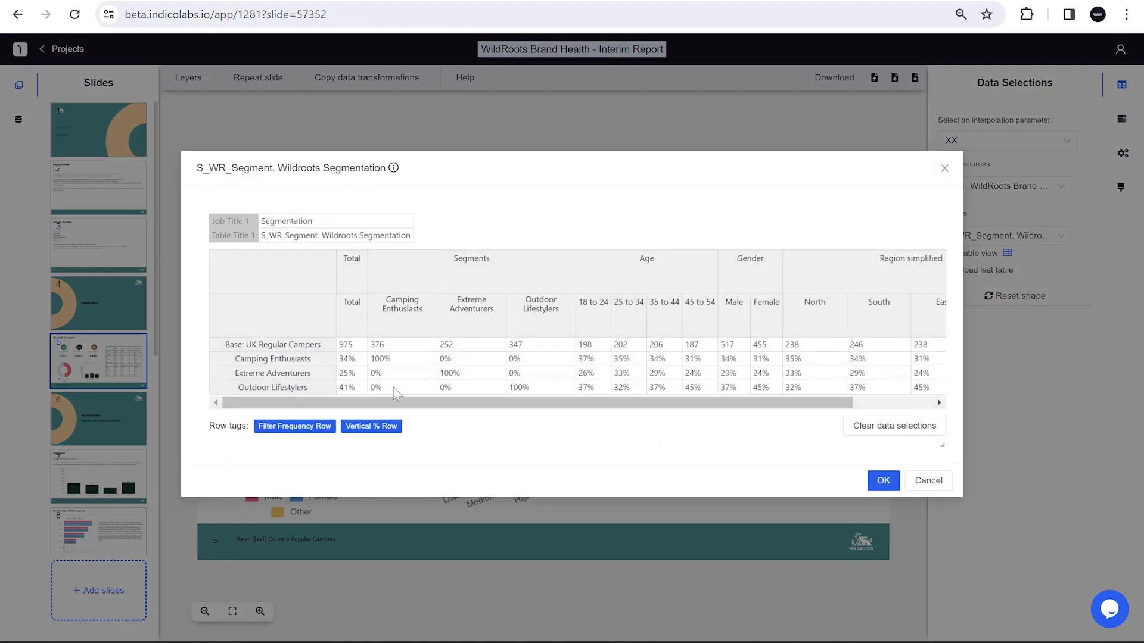
click(363, 375)
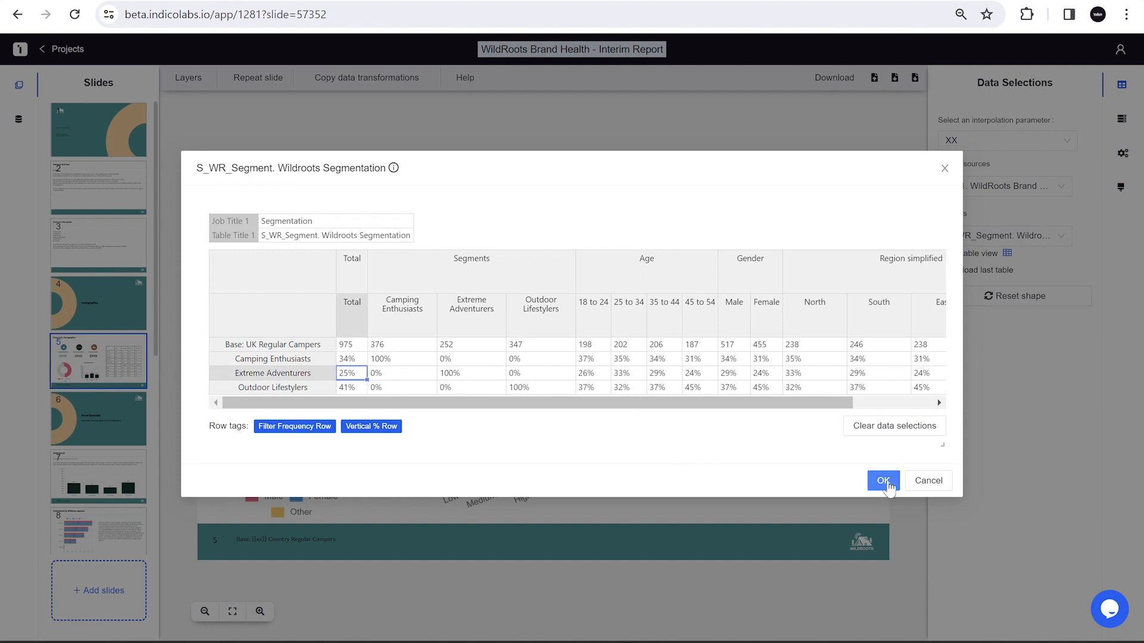
click(884, 481)
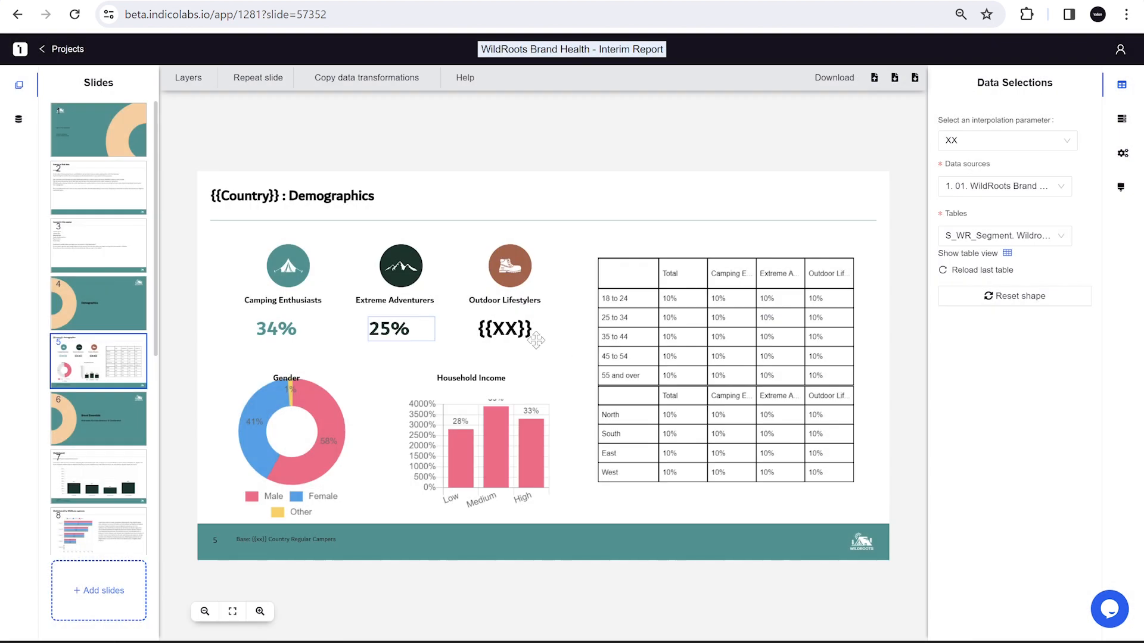
- Fill the Outdoor Lifestylers placeholder with its Total percentage from the reloaded Wildroots Segmentation table, leaving out the Filter Frequency Row tag
click(513, 334)
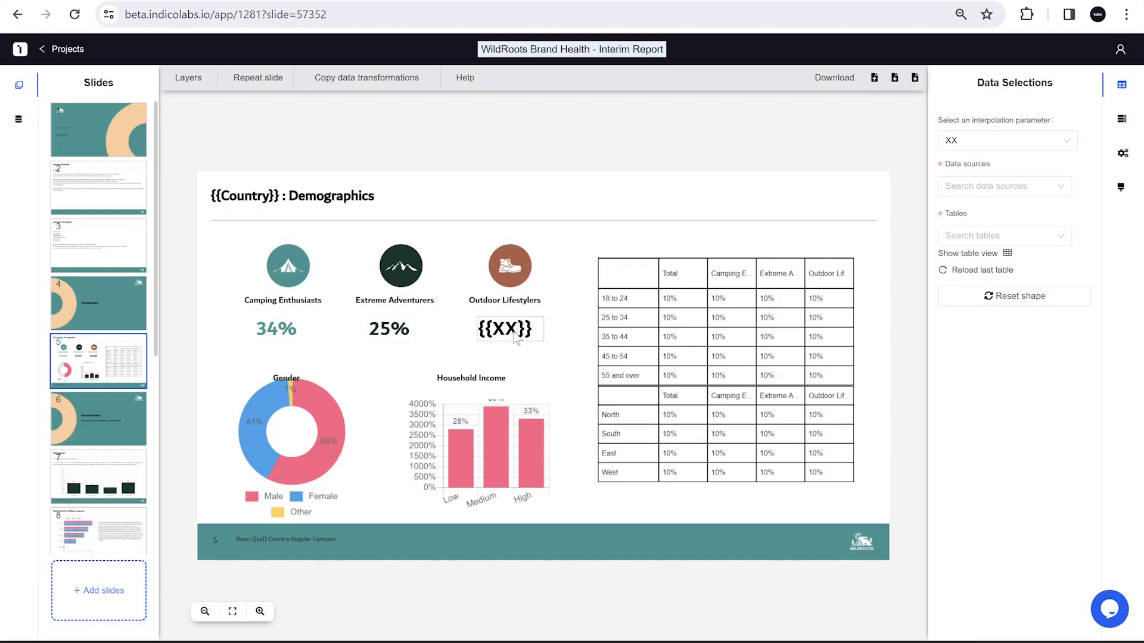
click(971, 272)
click(1006, 253)
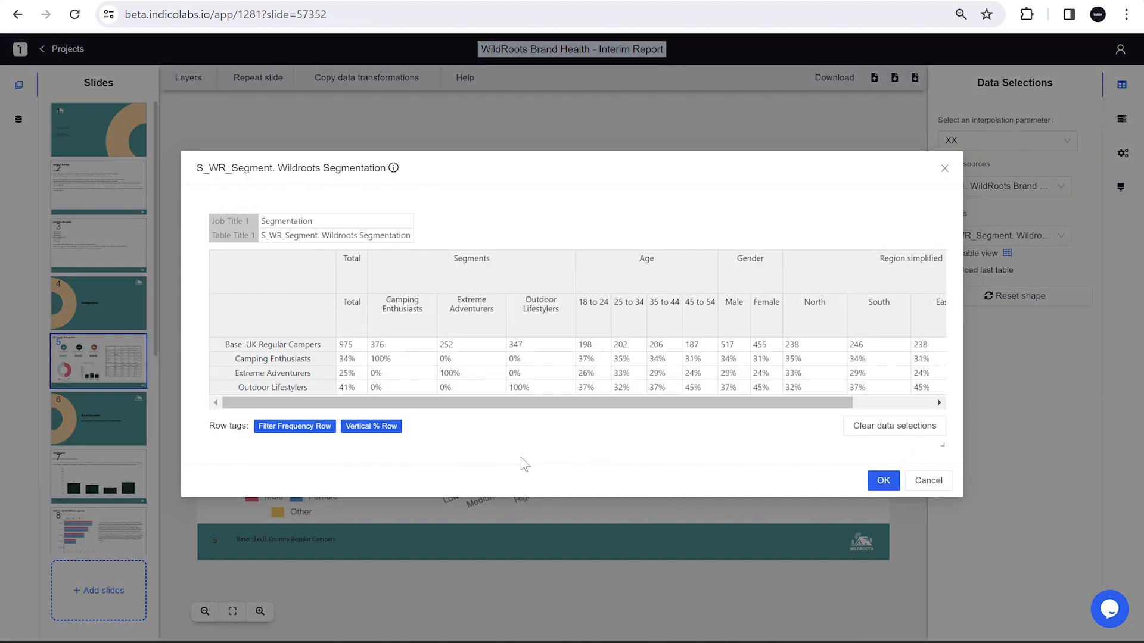
click(330, 427)
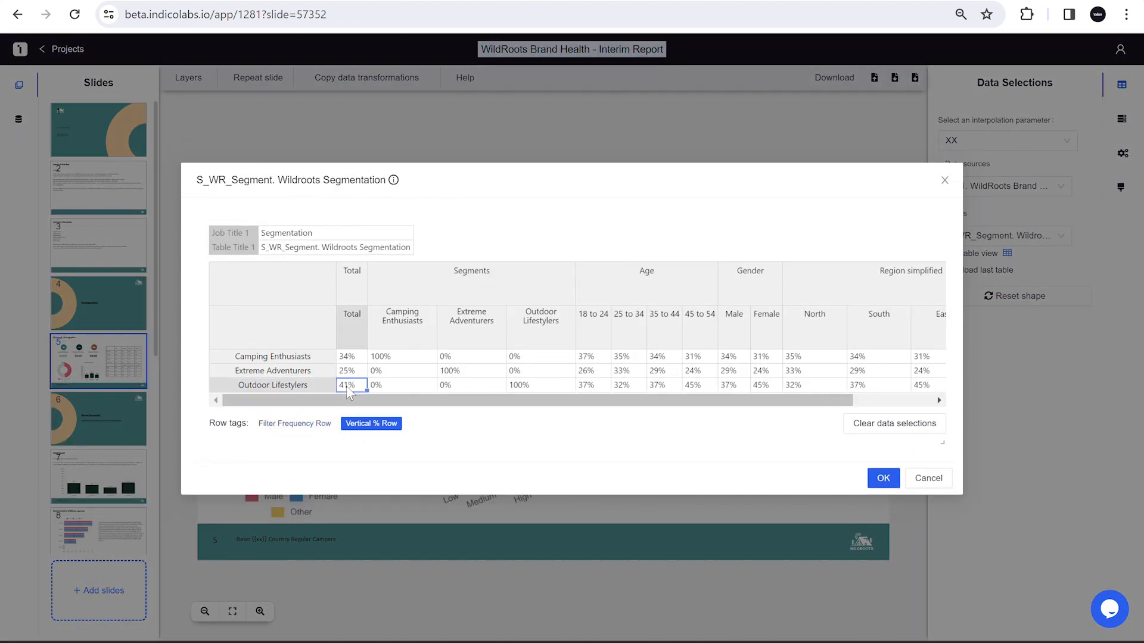
click(878, 483)
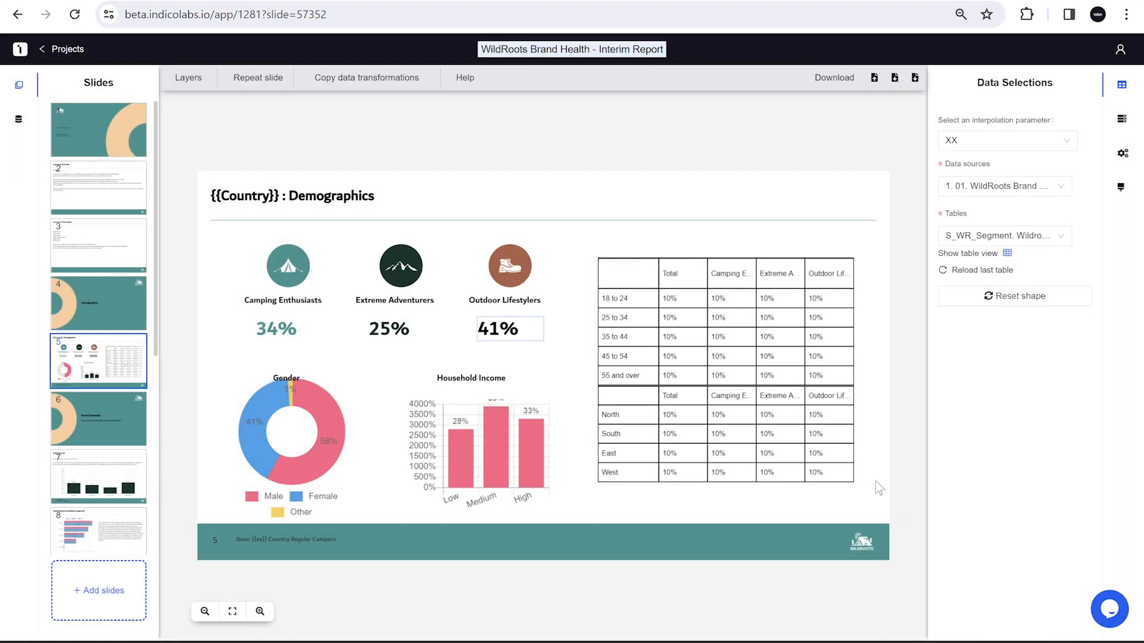
click(523, 590)
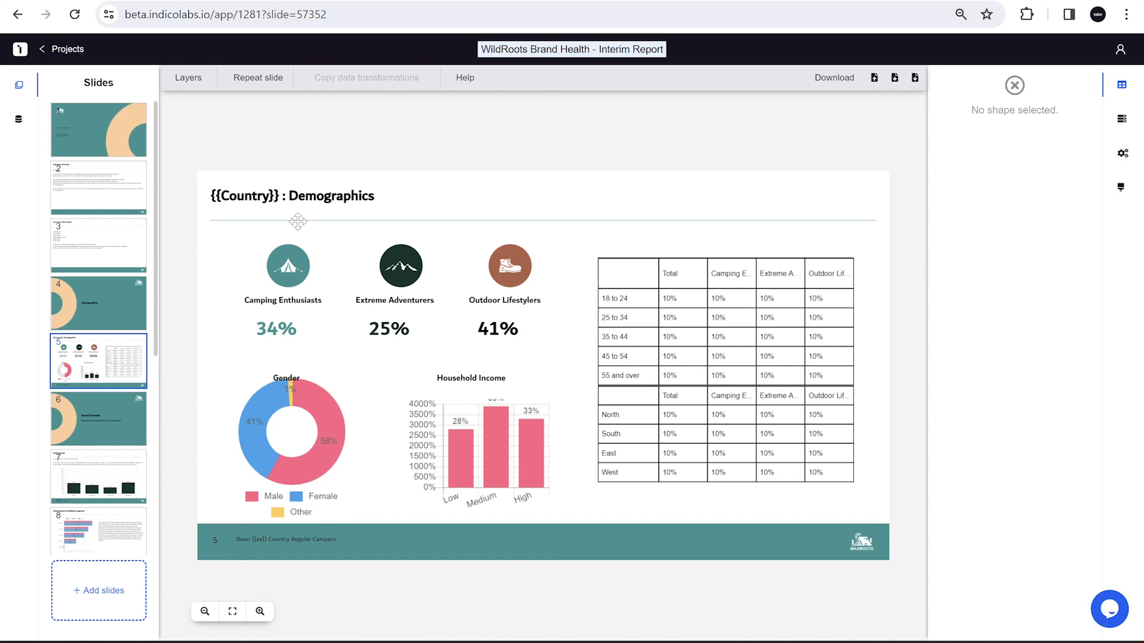
- Examine the interpolation parameters of the Demographics title and of the base note in the slide's footer
click(253, 206)
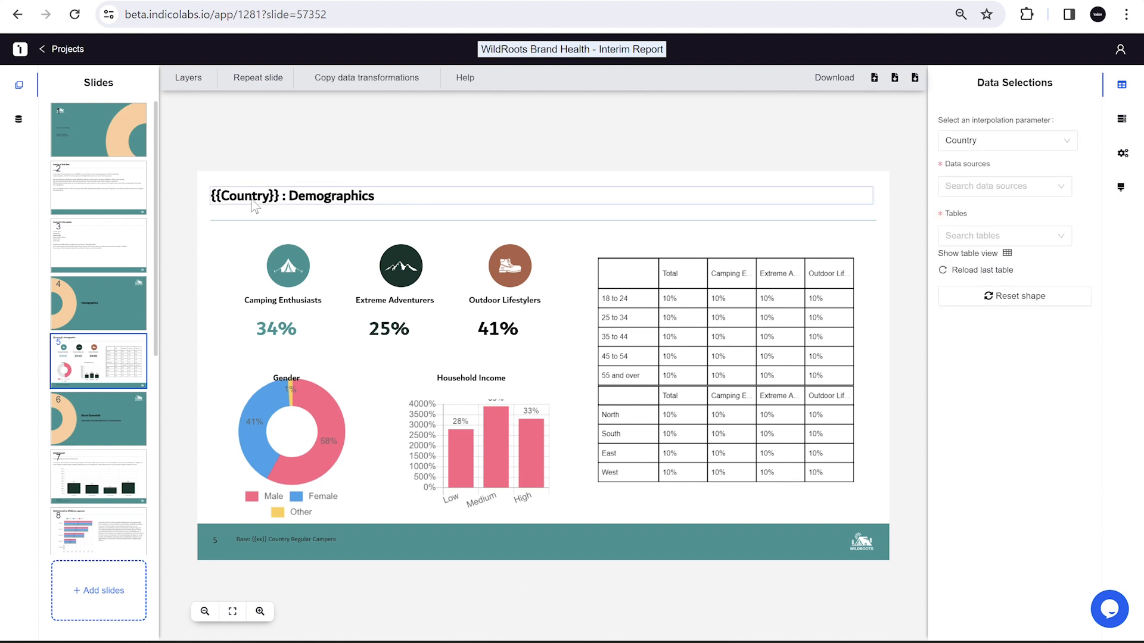
click(288, 539)
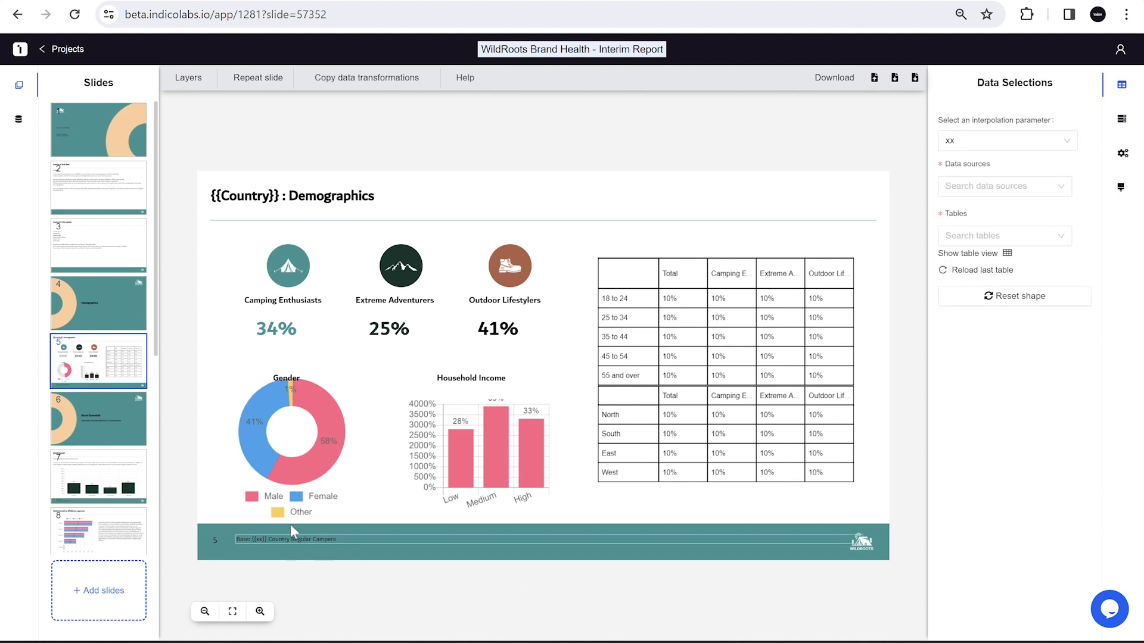
click(280, 205)
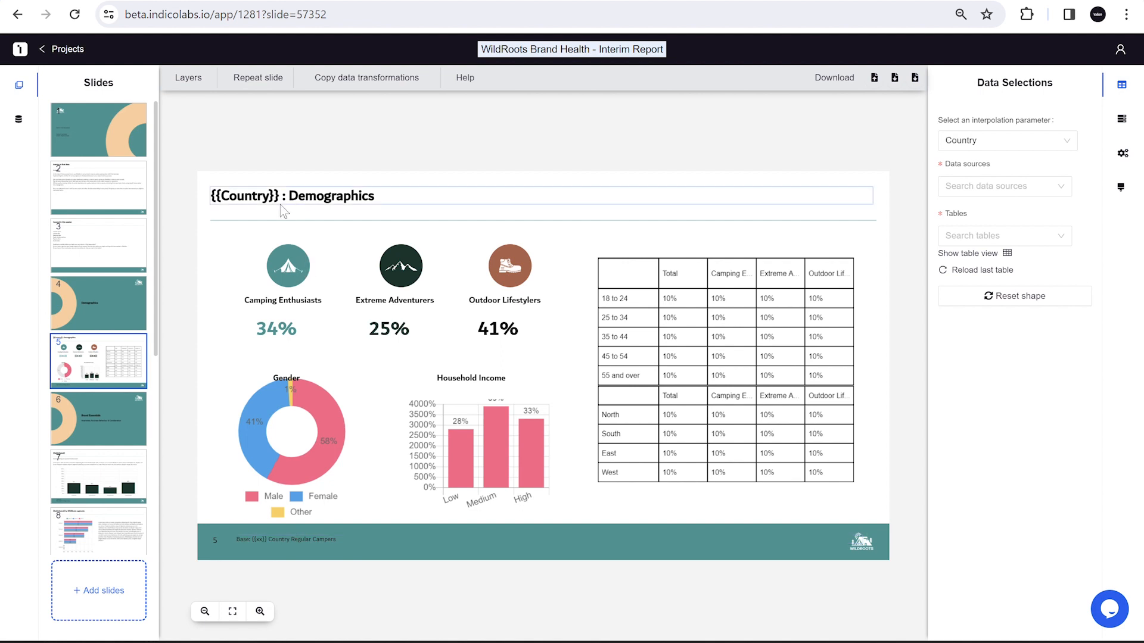
click(281, 540)
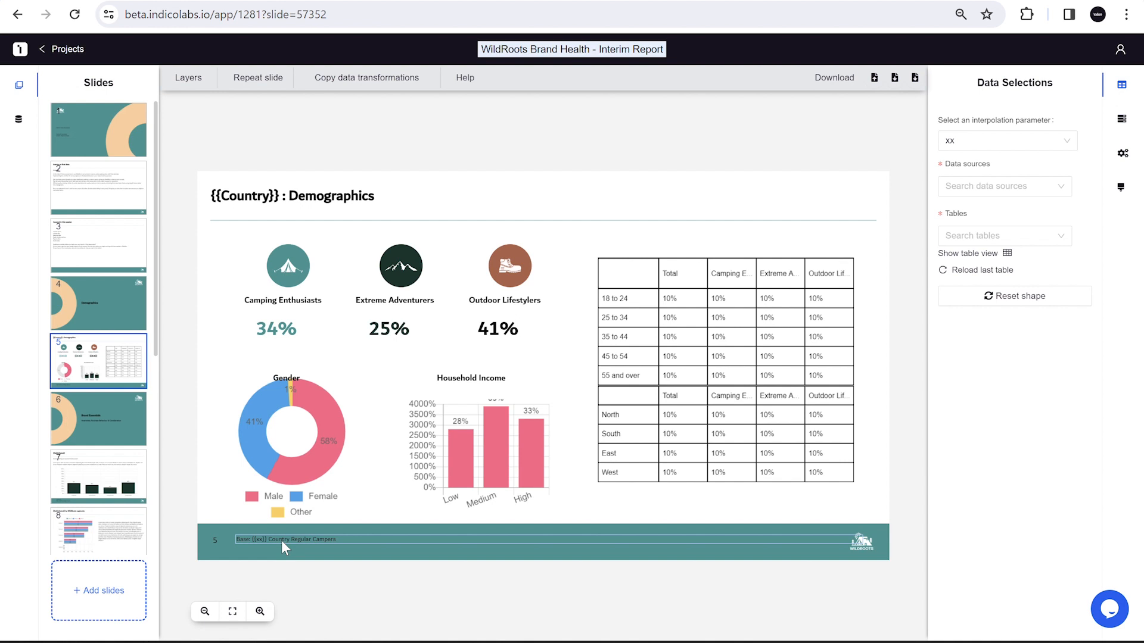
click(285, 595)
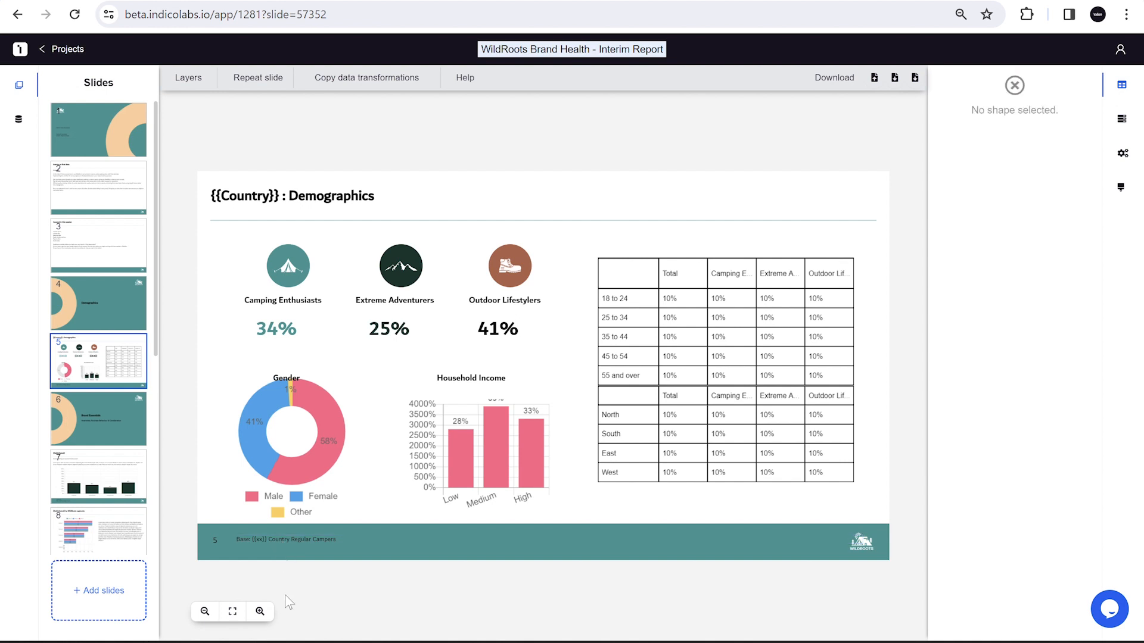
click(288, 541)
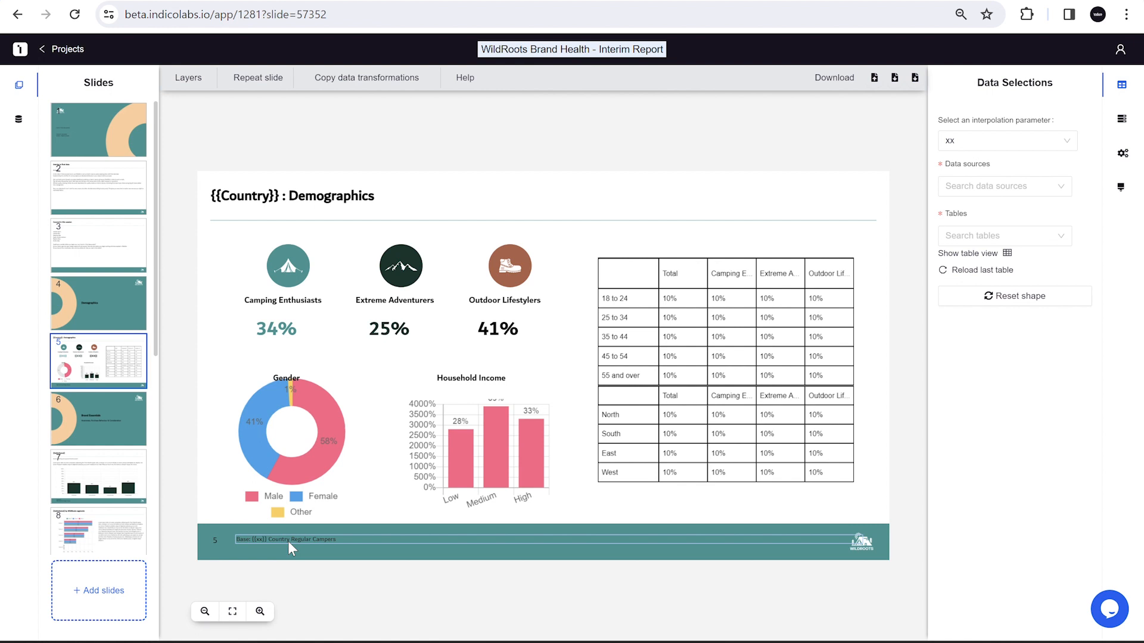
click(362, 197)
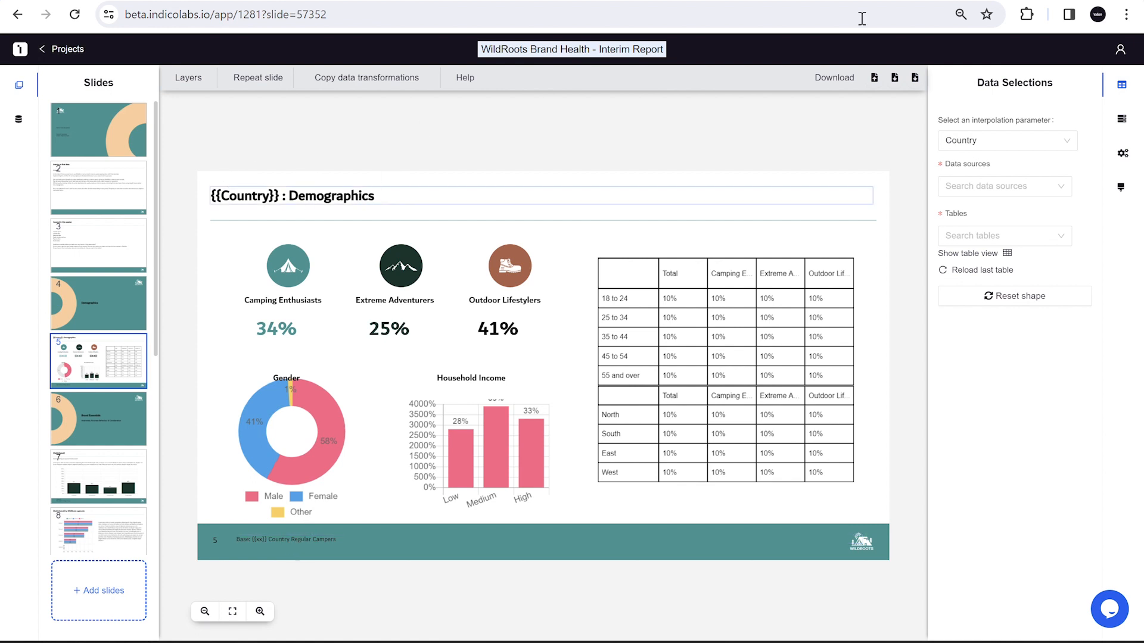
click(1041, 134)
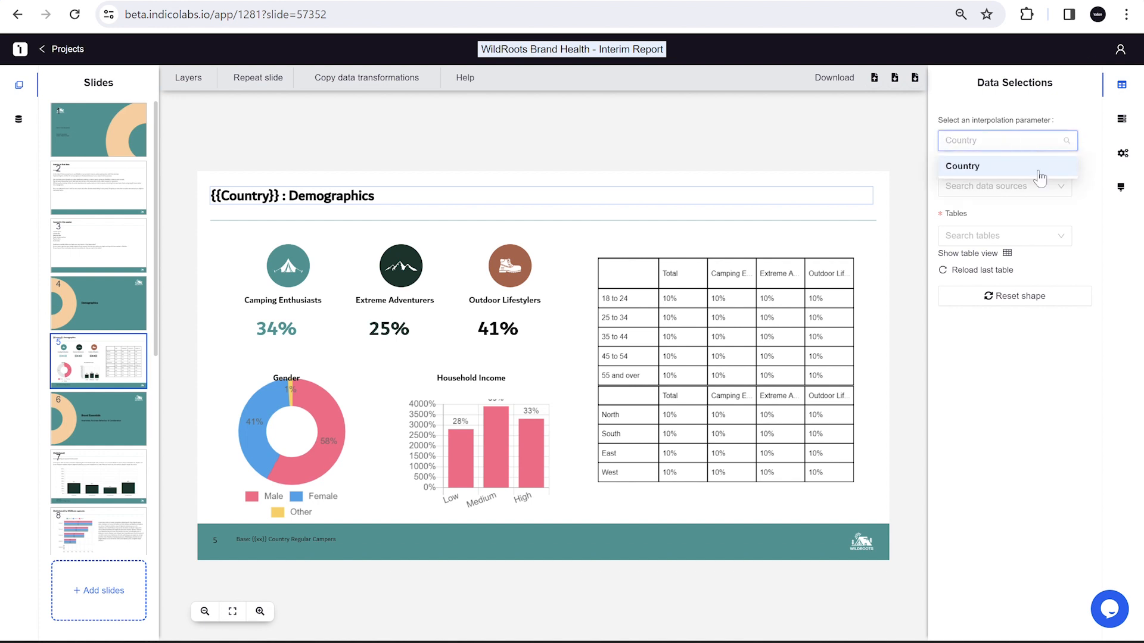
- Try appending a {{new tag}} placeholder to the Demographics title and look it up among the title's interpolation parameters
double_click(357, 197)
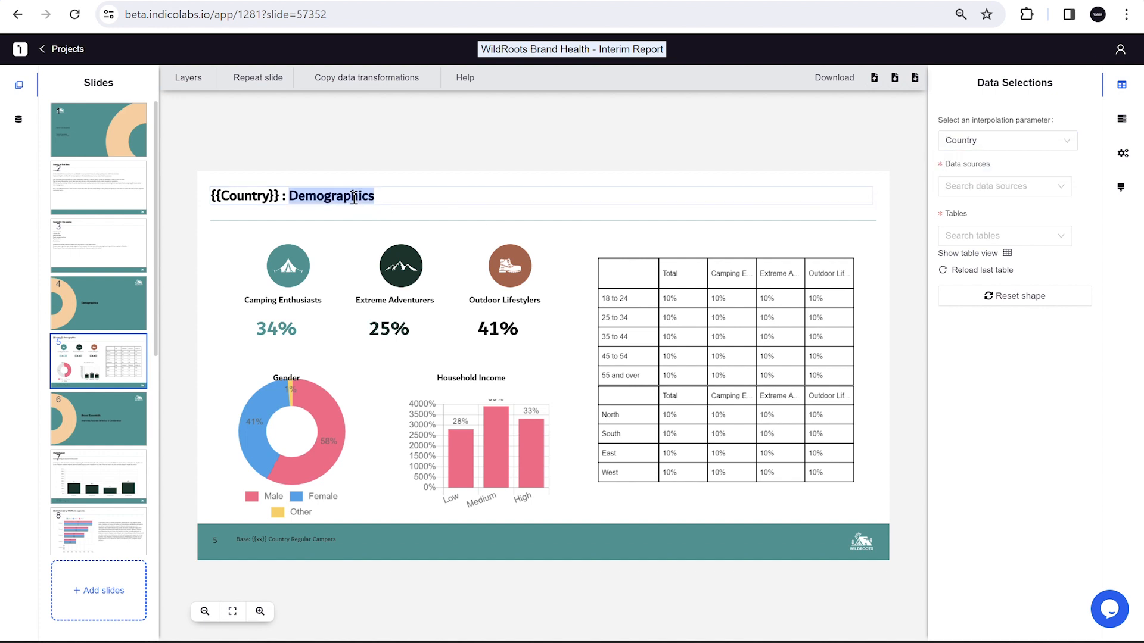
click(395, 193)
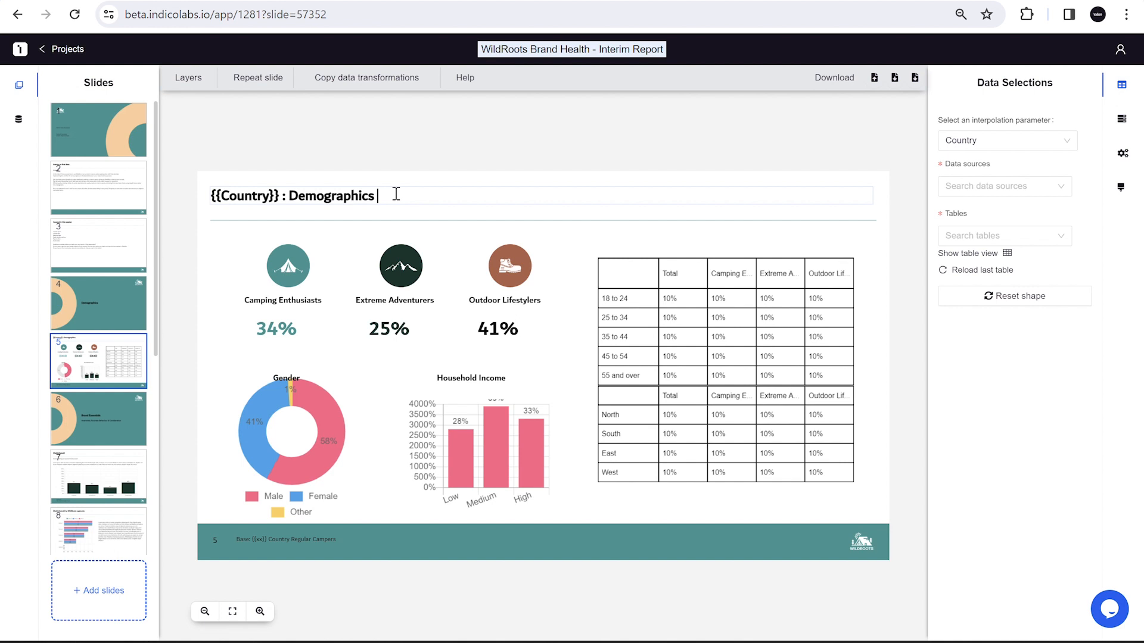
text({{new tag}})
click(411, 166)
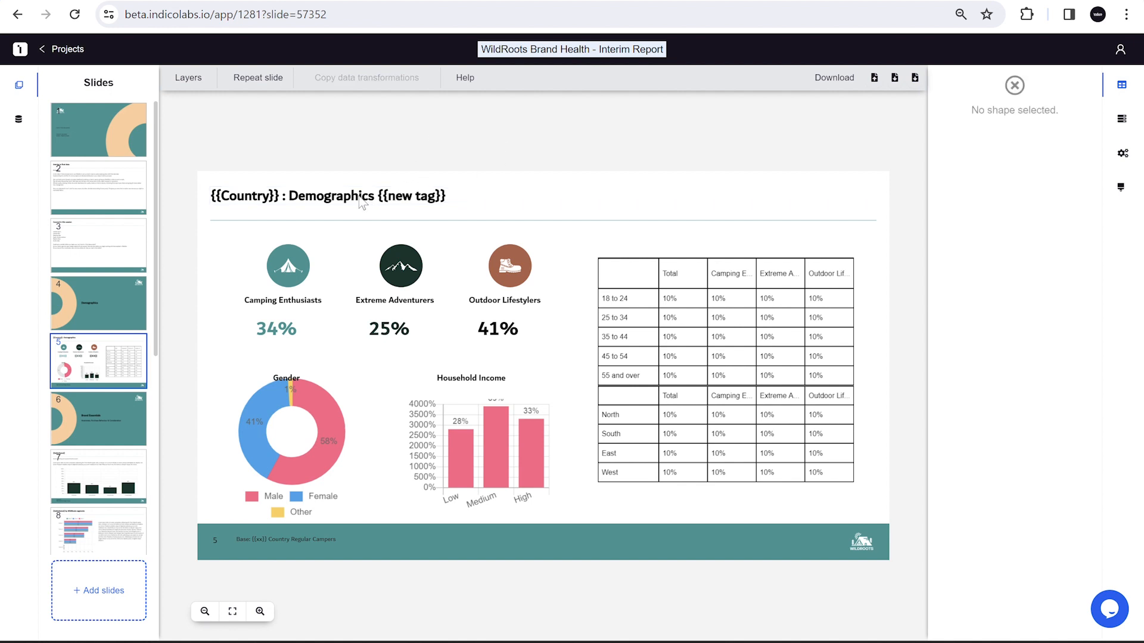
click(310, 204)
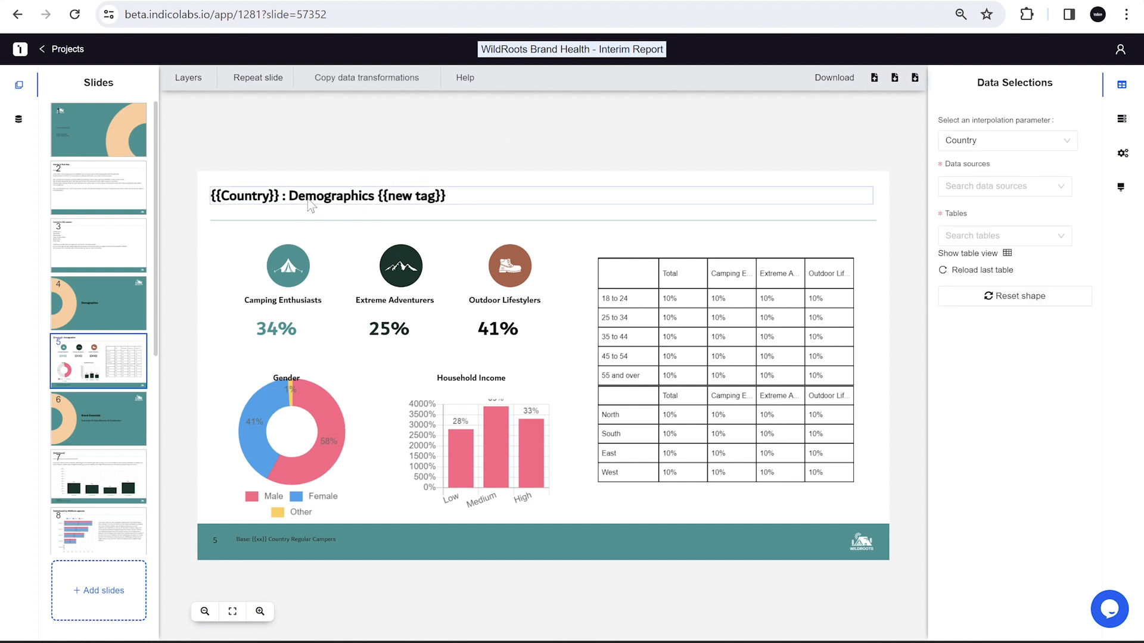
click(980, 143)
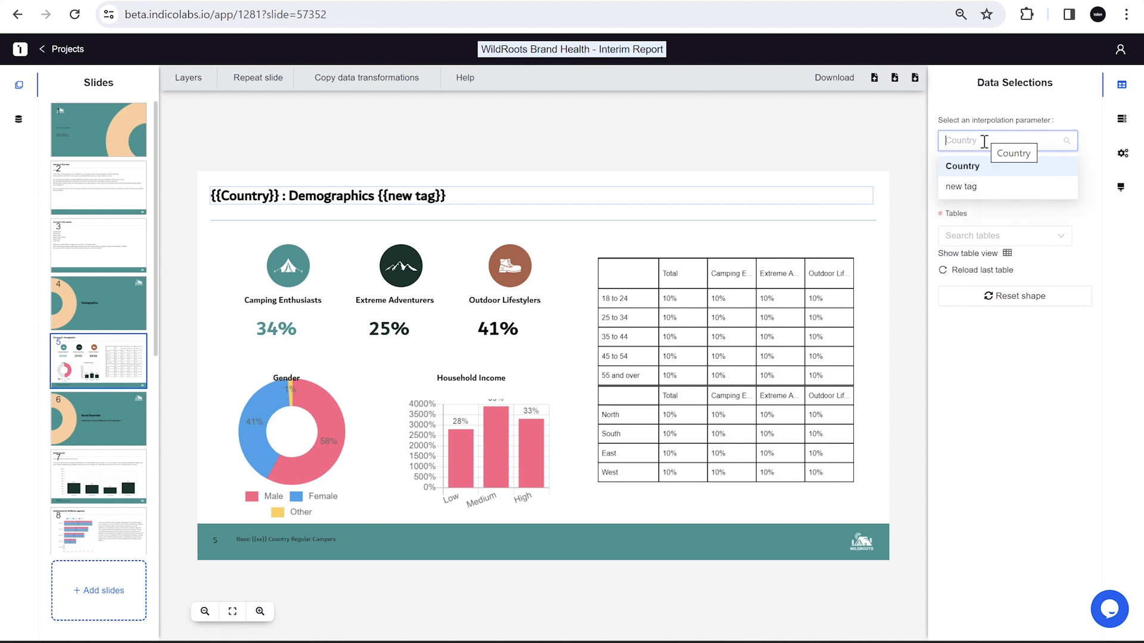
click(402, 197)
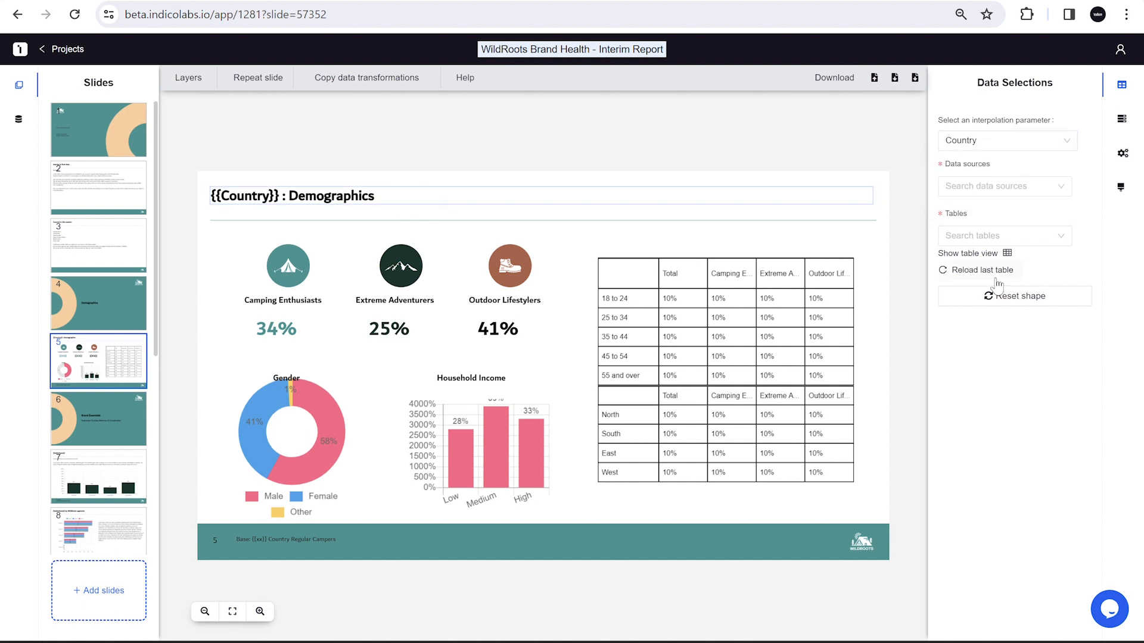
- Link the title's Country parameter to the "S_Country. Country" table of the interim data
click(998, 280)
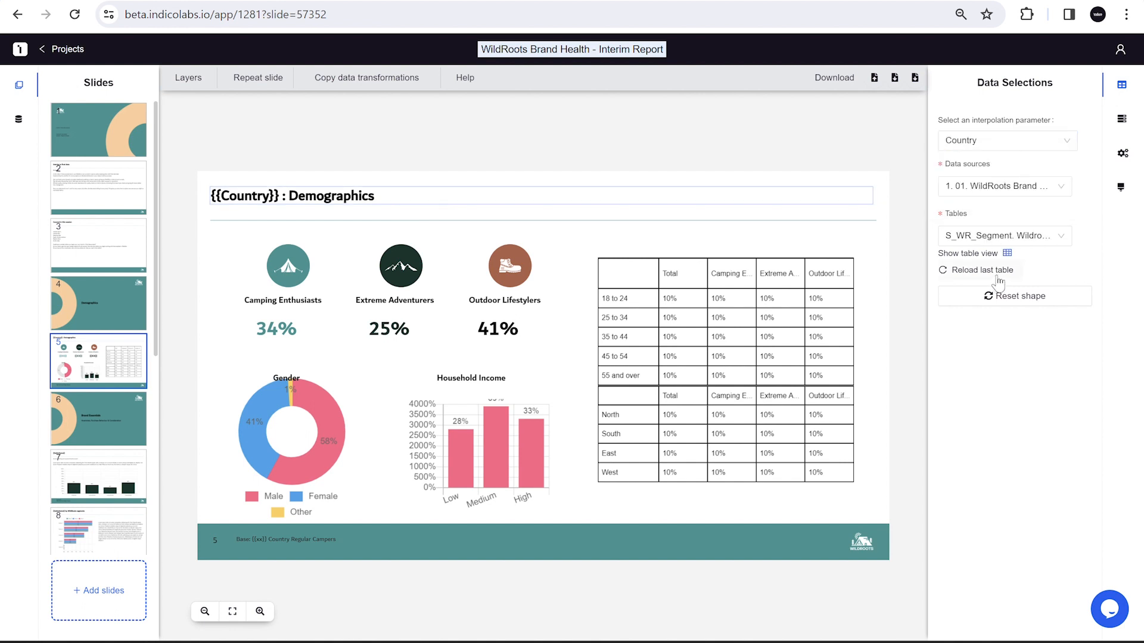
click(1007, 253)
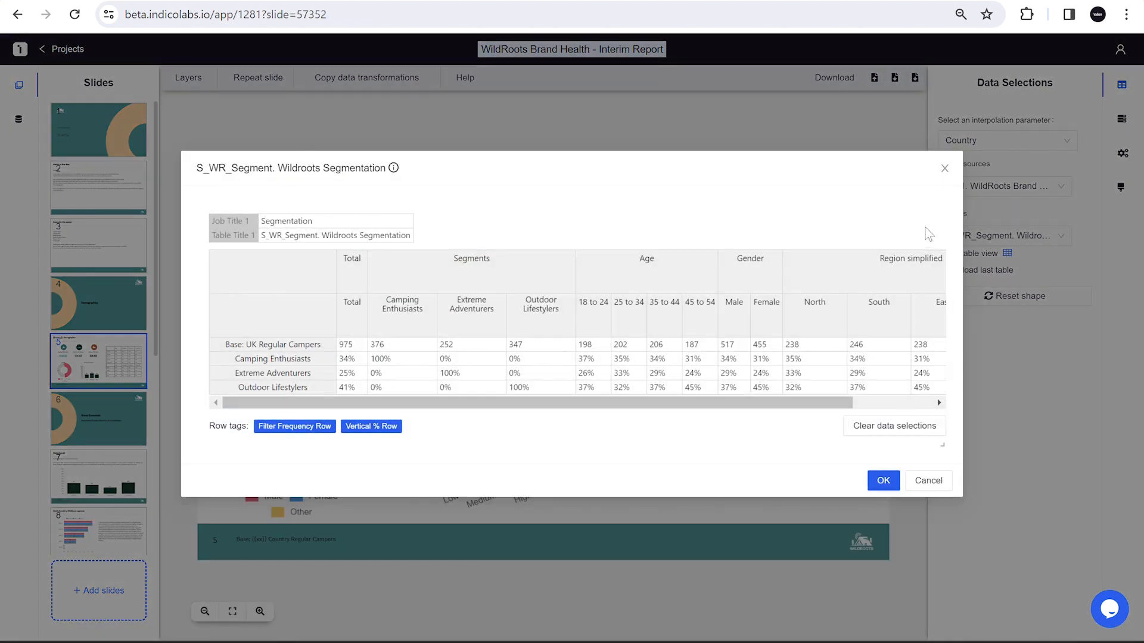
click(944, 168)
click(1014, 235)
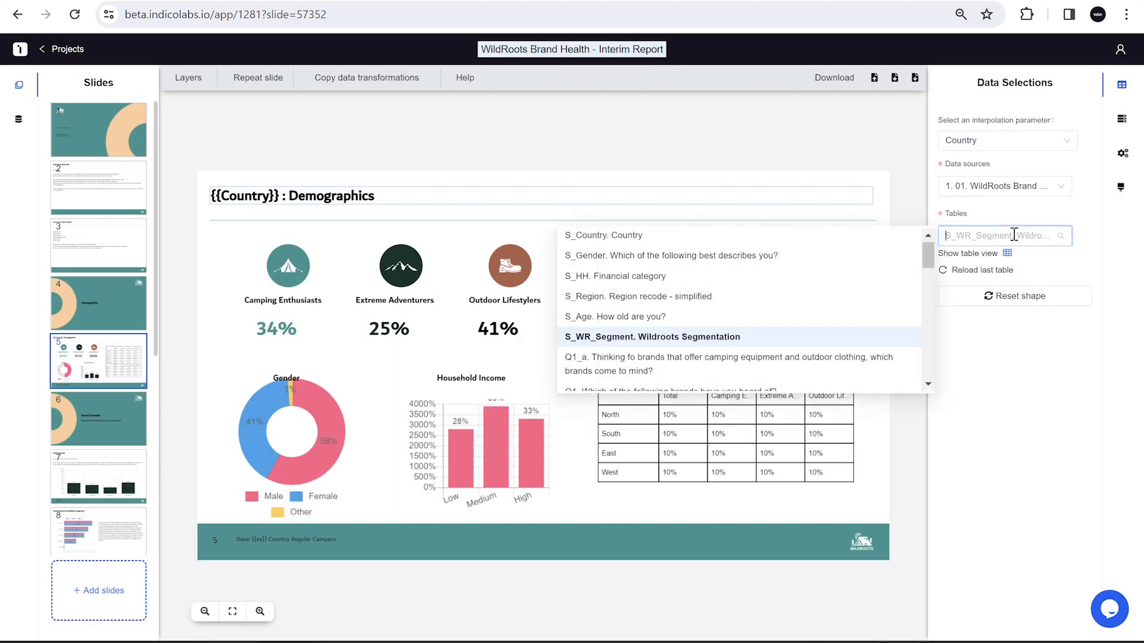
click(857, 241)
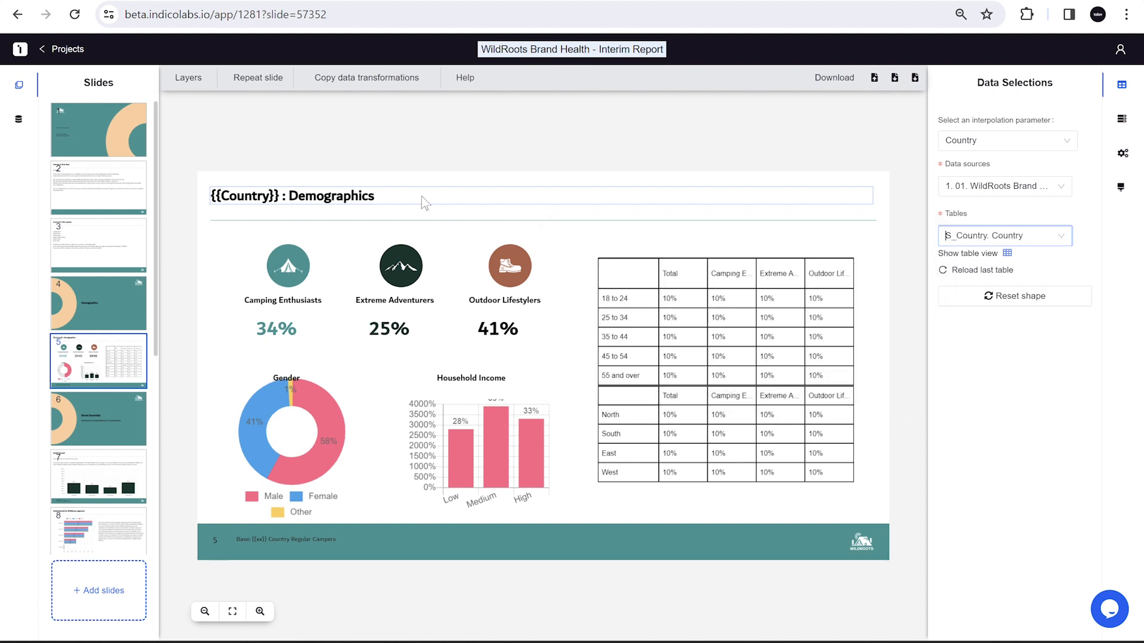
- Fill the title's Country placeholder with the Job Title 1 cell "UK" from the Country table
click(1007, 253)
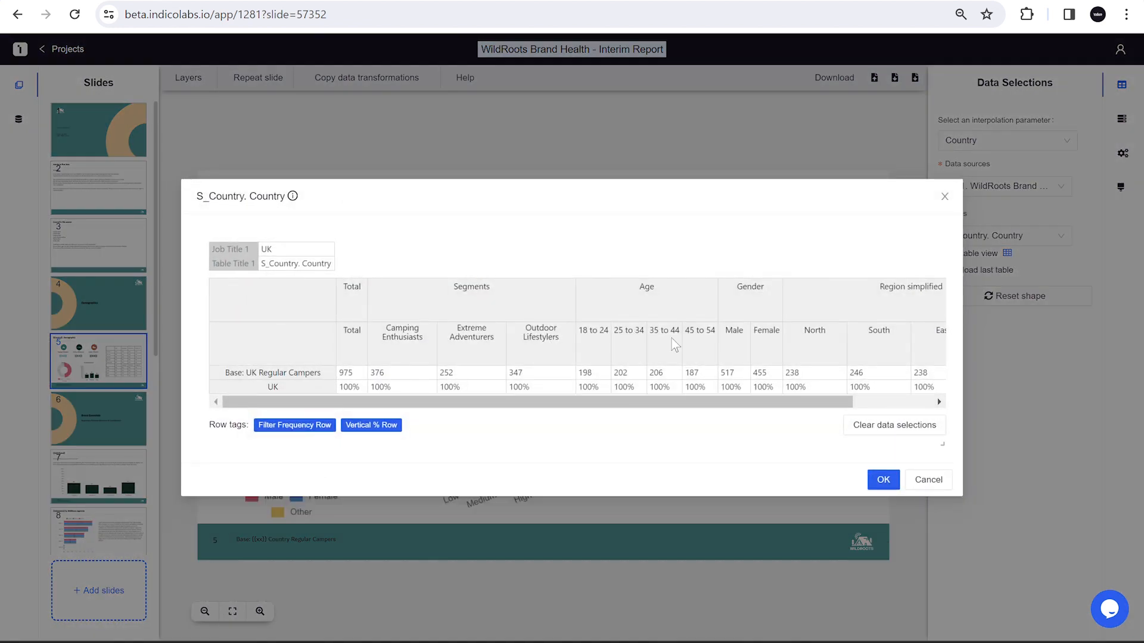
click(285, 251)
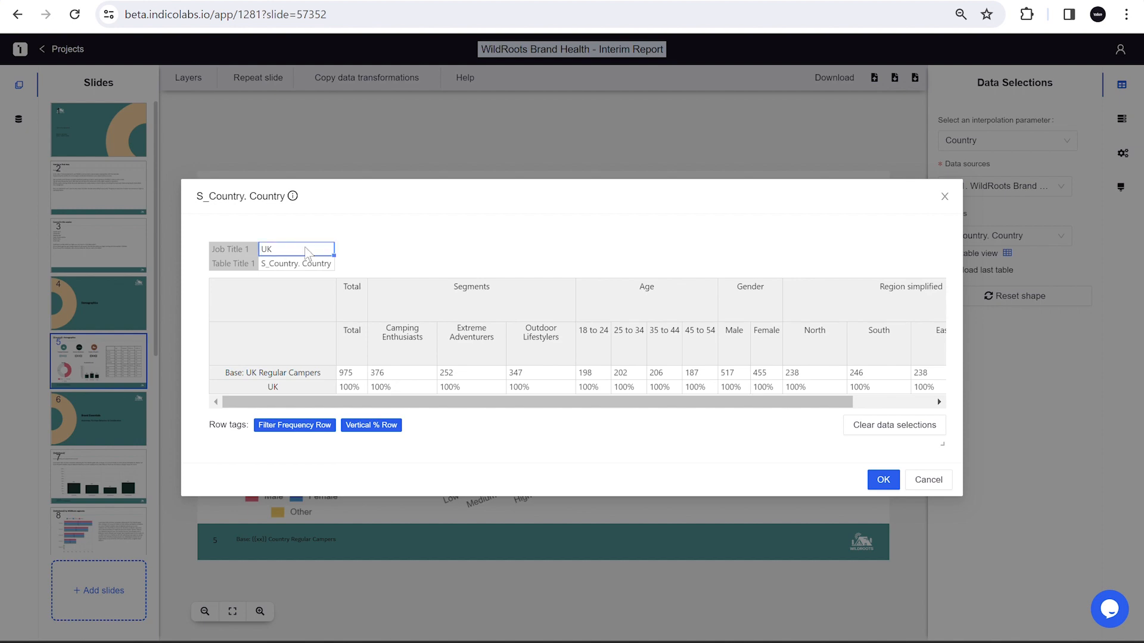
click(884, 480)
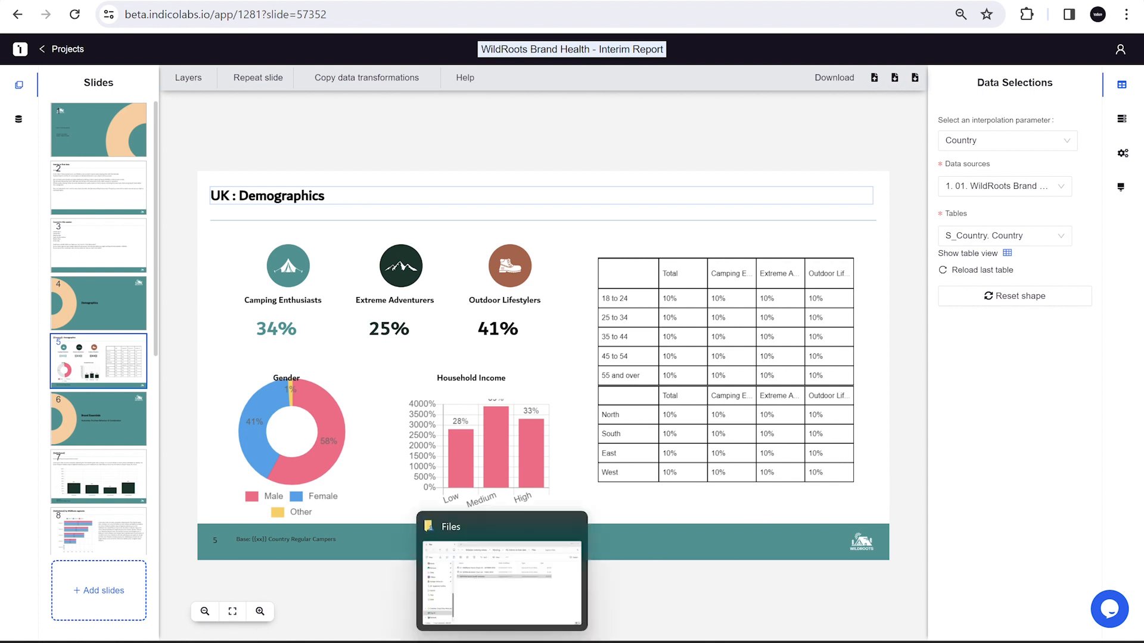
- Fill the footer's xx base placeholder with the Total cell of the Base: UK Regular Campers row in the reloaded Country table
click(303, 540)
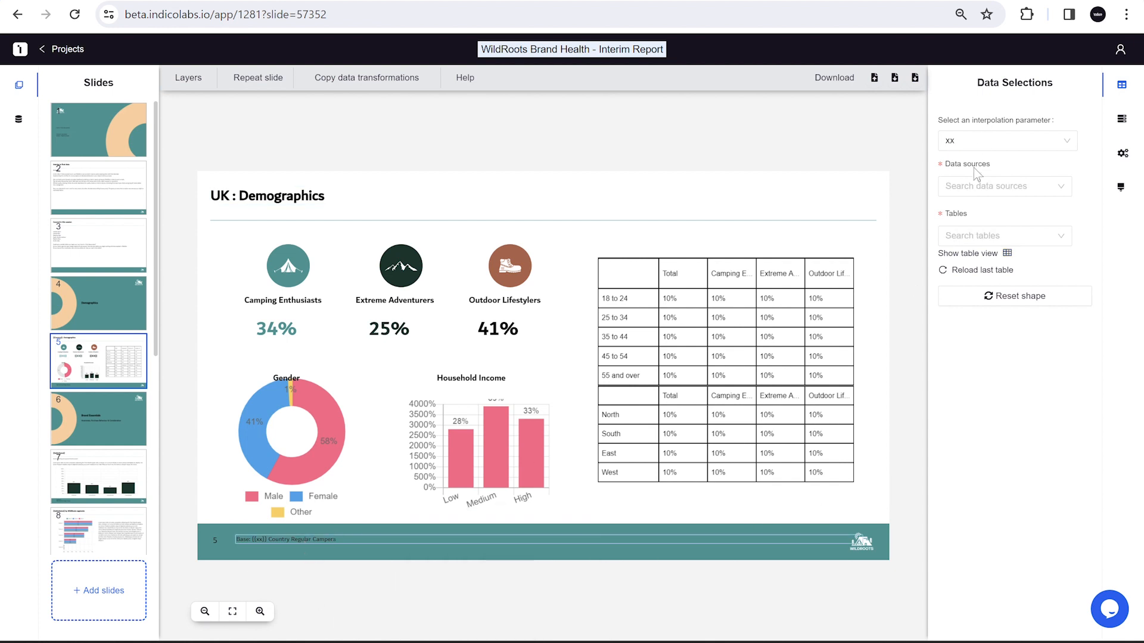
click(966, 272)
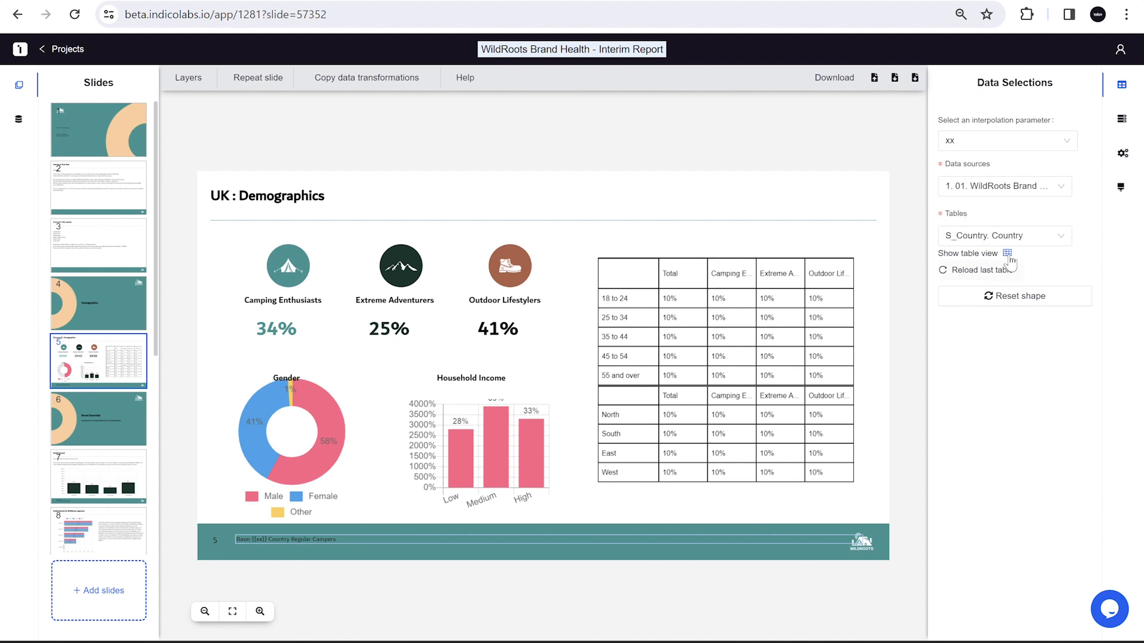
click(1008, 254)
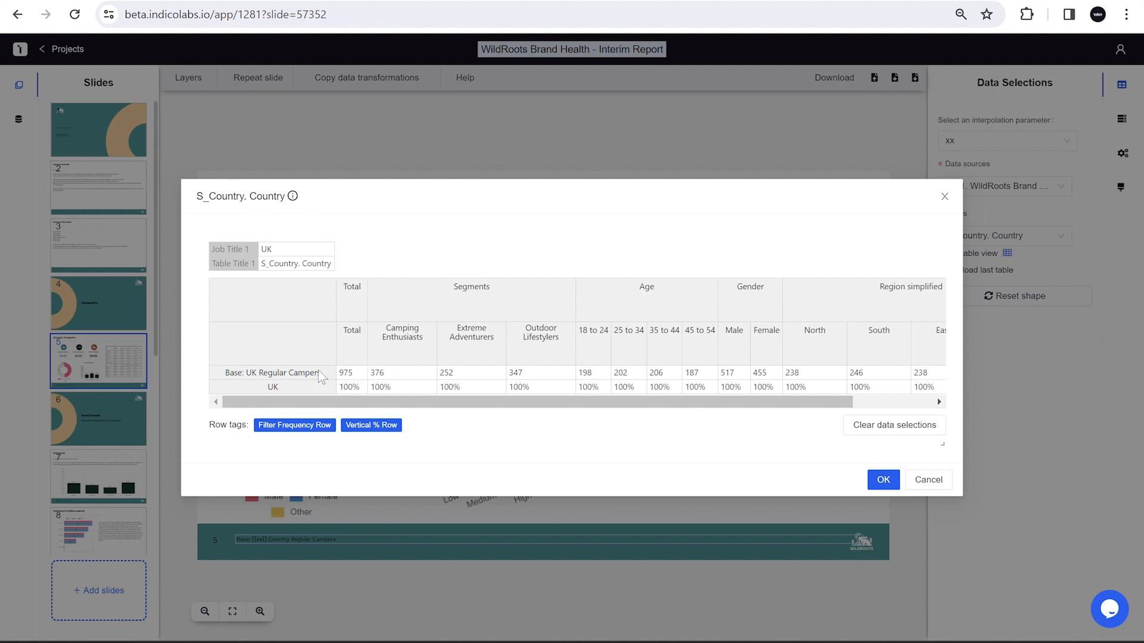
click(353, 374)
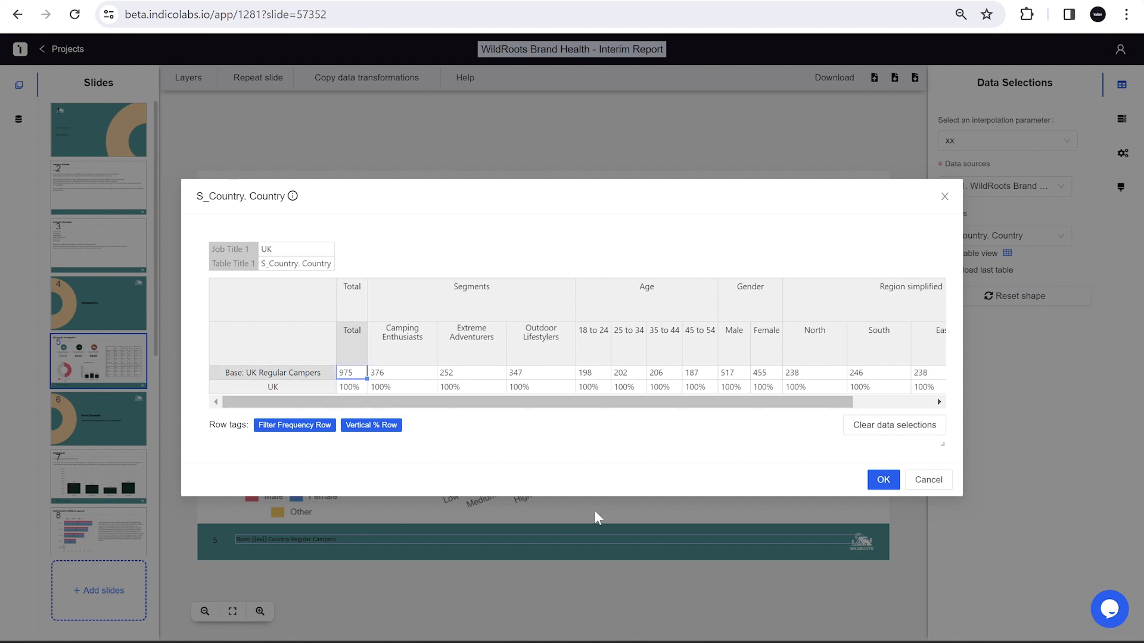
click(883, 482)
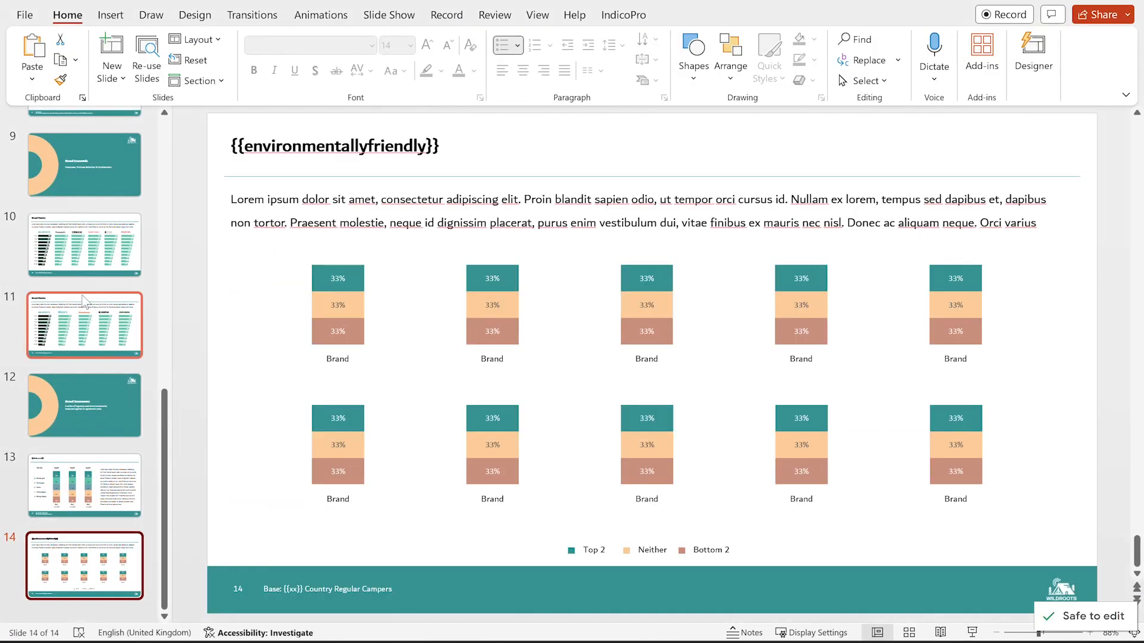
- In the PowerPoint template, highlight the header cells from Total to Outdoor Lifestylers above the North row on slide 5
scroll(83, 301, up, 5)
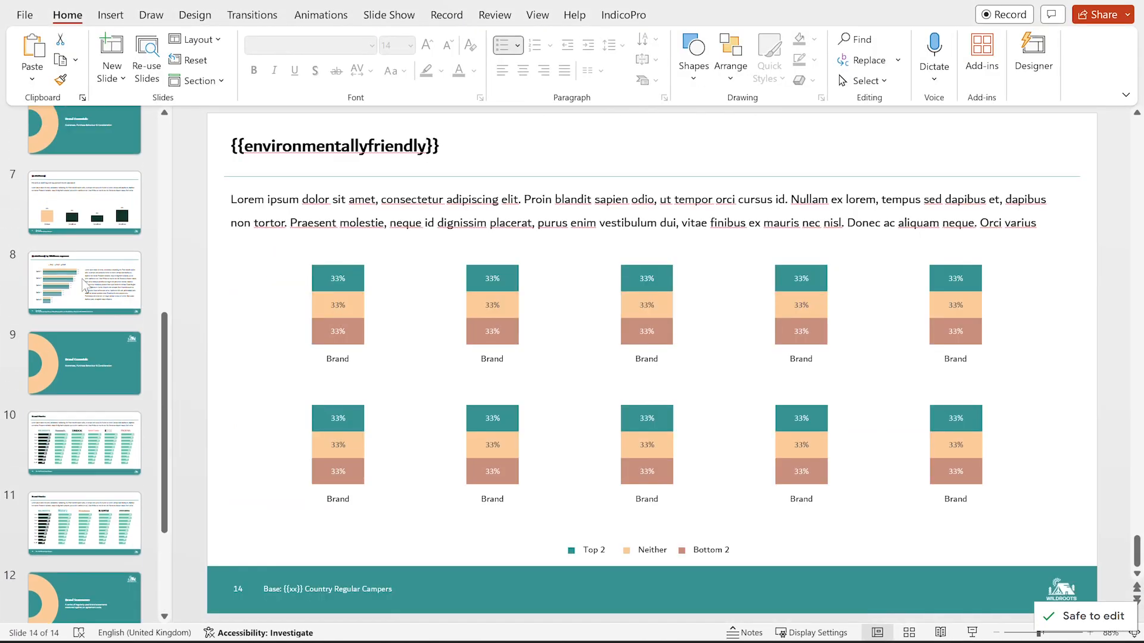
click(92, 262)
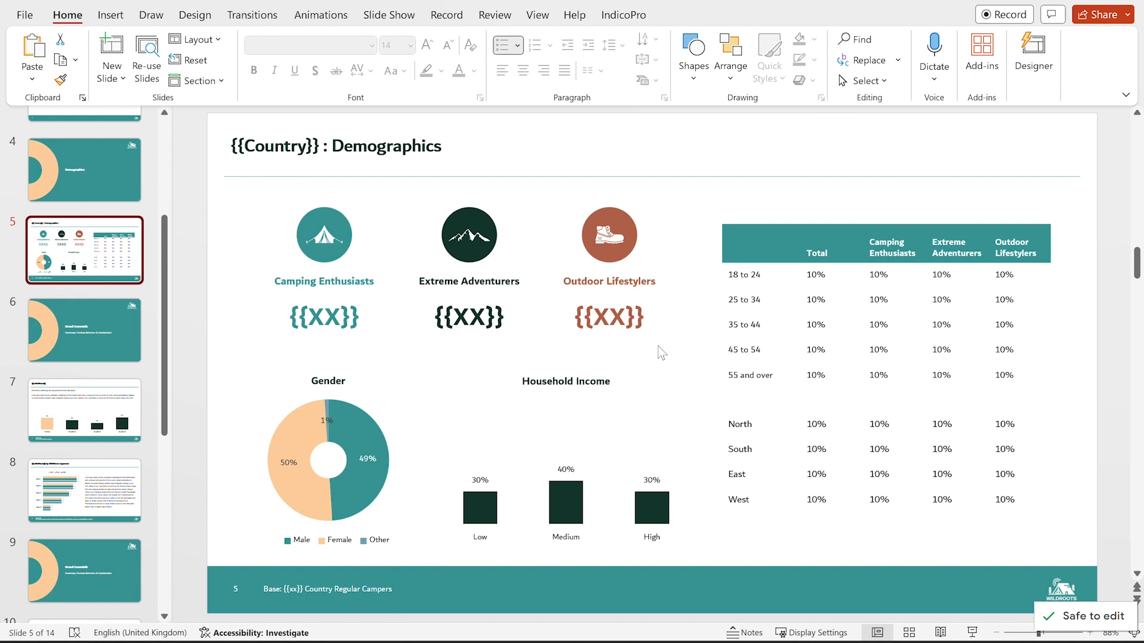
click(747, 412)
click(840, 399)
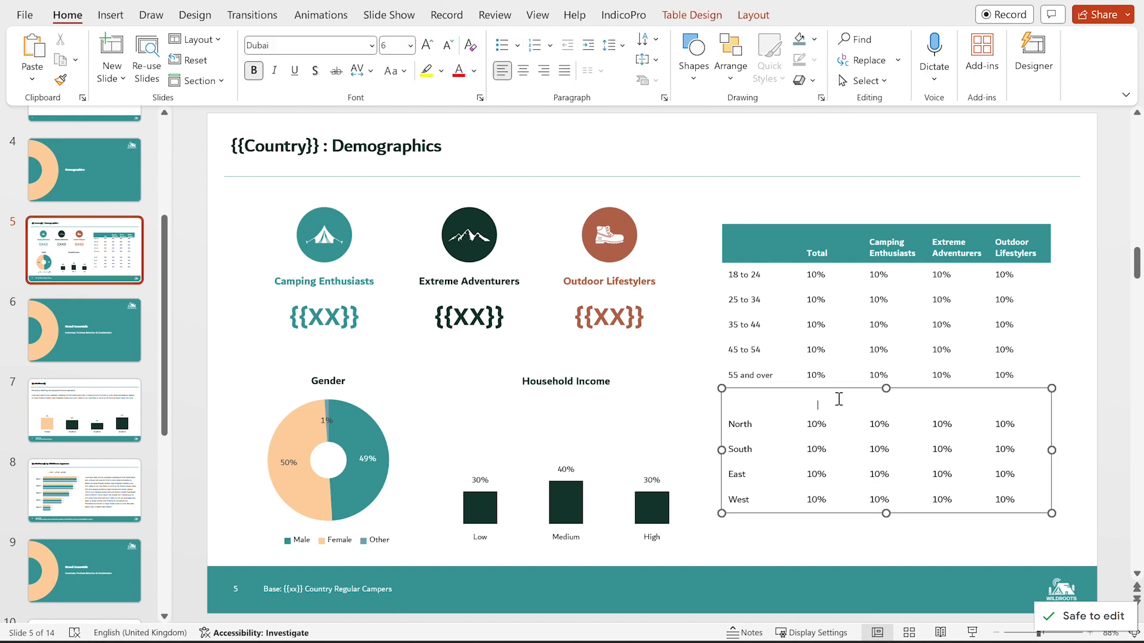
drag(826, 402, 1021, 403)
text(Total	Camping Enthusiasts	Extreme Adventurers	Outdoor Lifestylers)
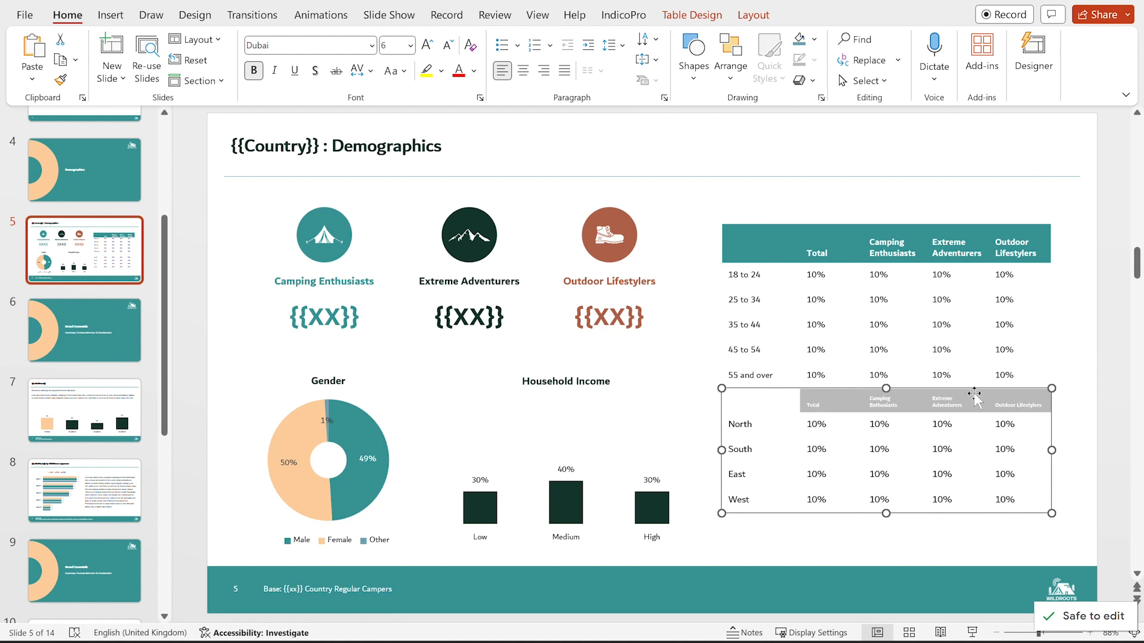
- Select the age table on slide 5 of the PowerPoint template and switch back to the report in SlideGen
click(1088, 346)
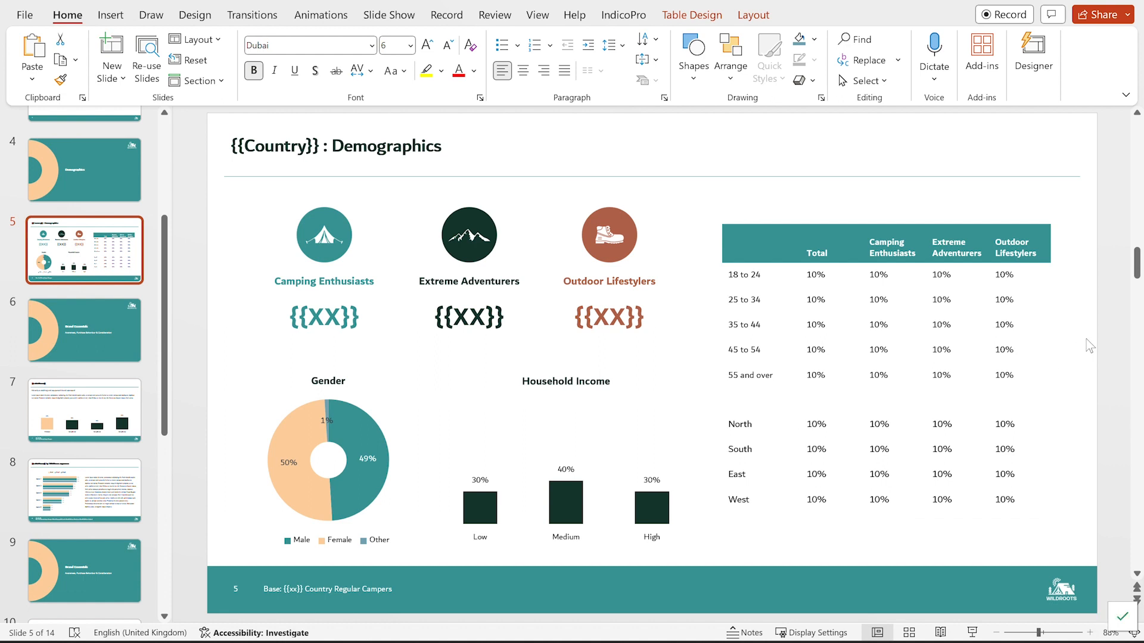
click(805, 253)
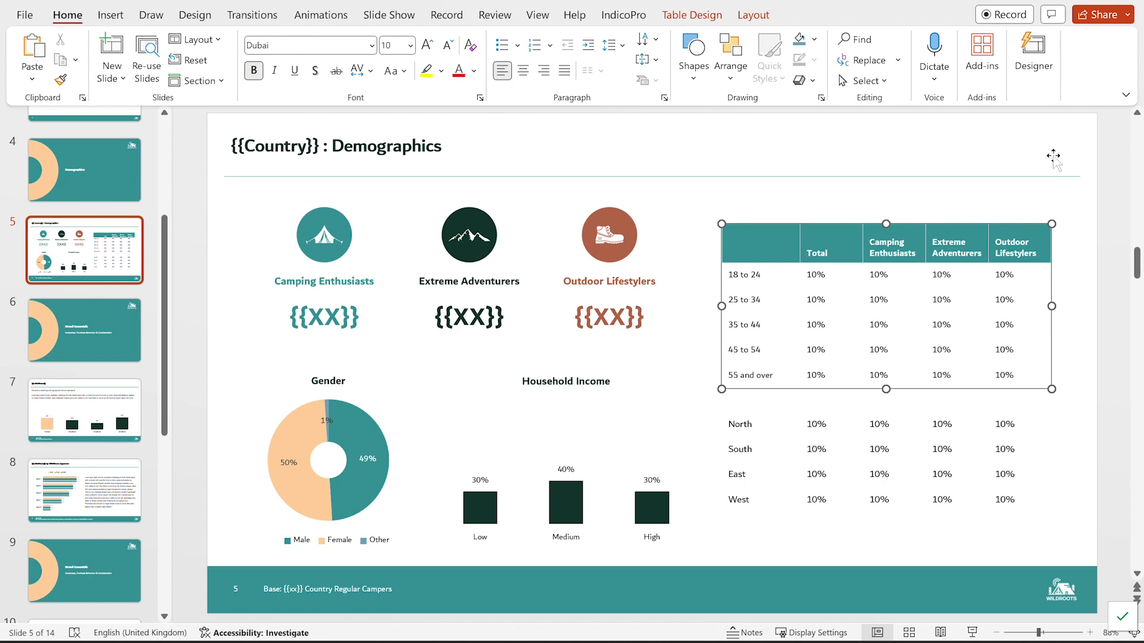
click(1054, 1)
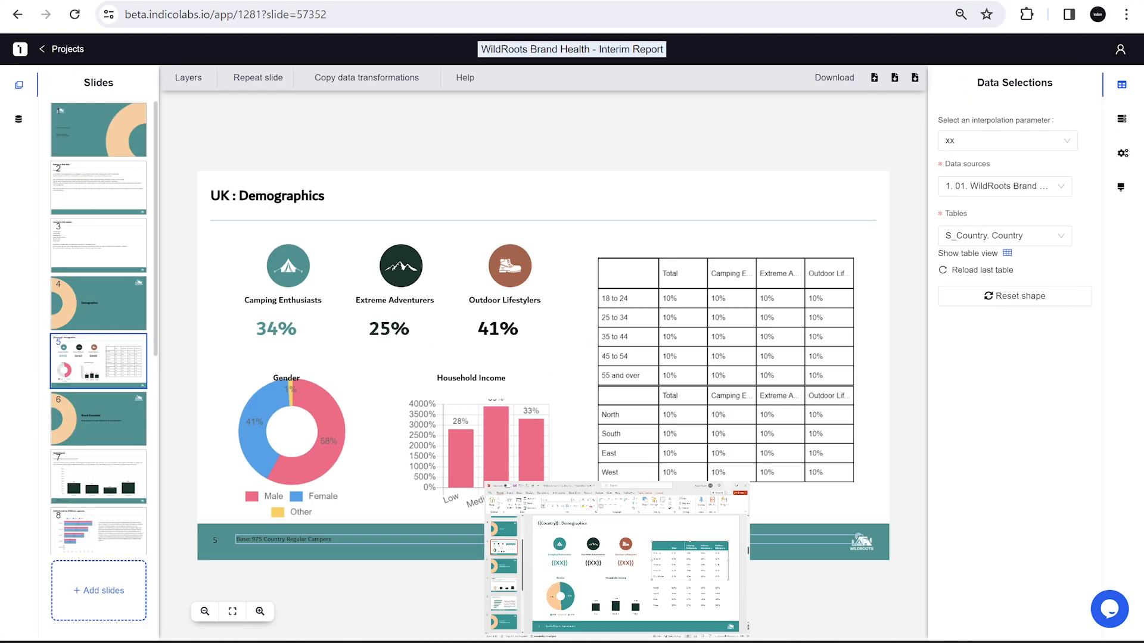
- Fill slide 5's age table with the Total and three segment columns of "S_Age. How old are you?", excluding the Filter Frequency Row
click(700, 314)
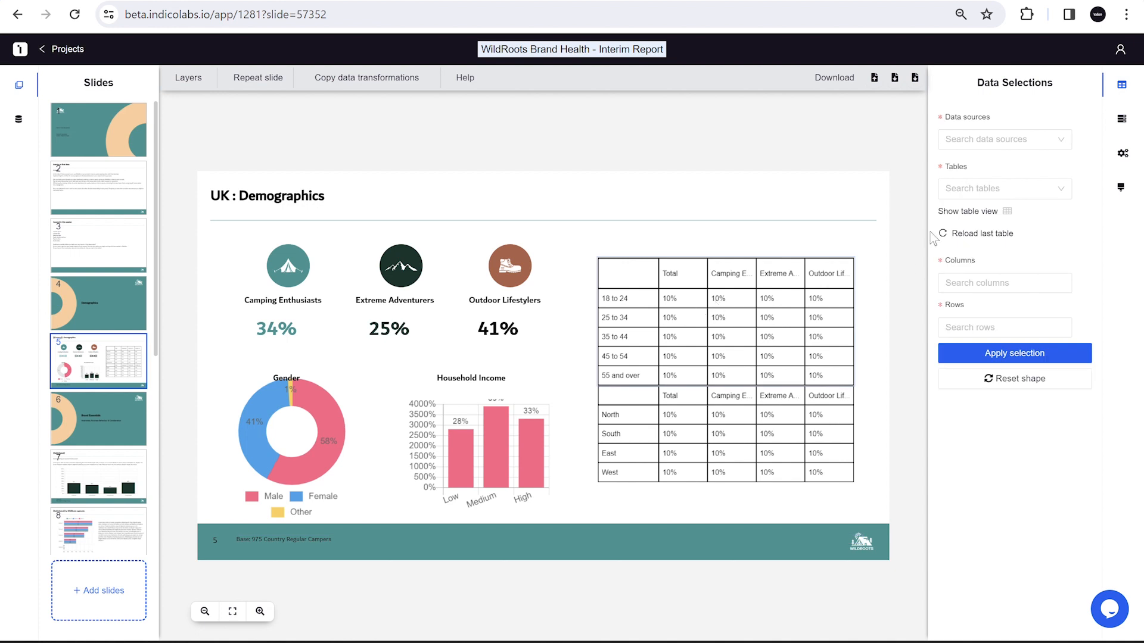
click(1013, 189)
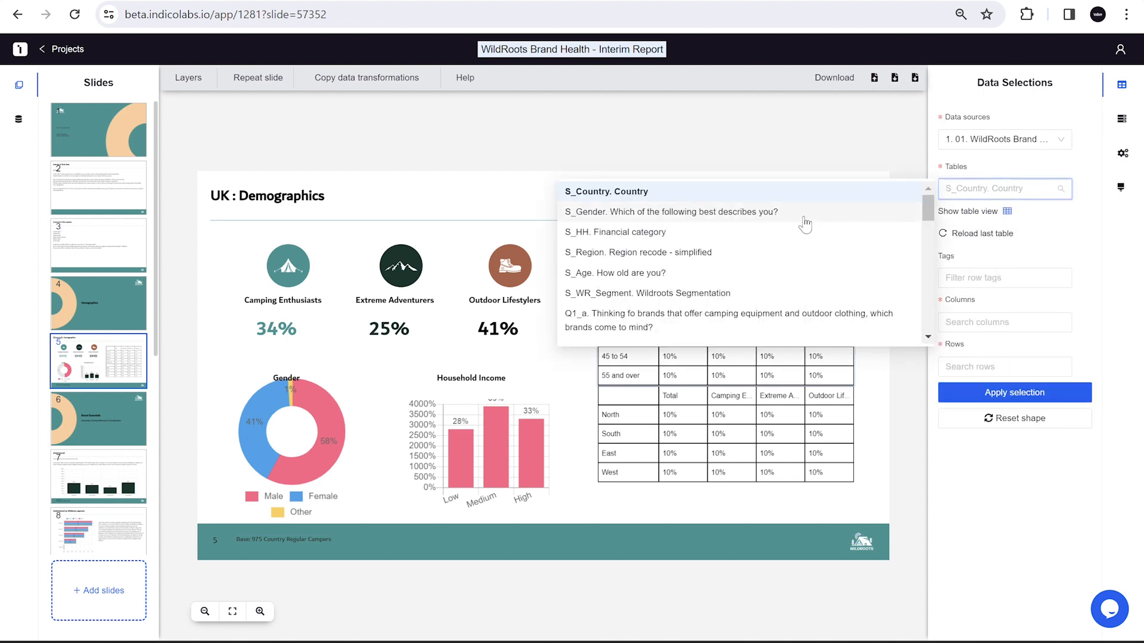
click(670, 275)
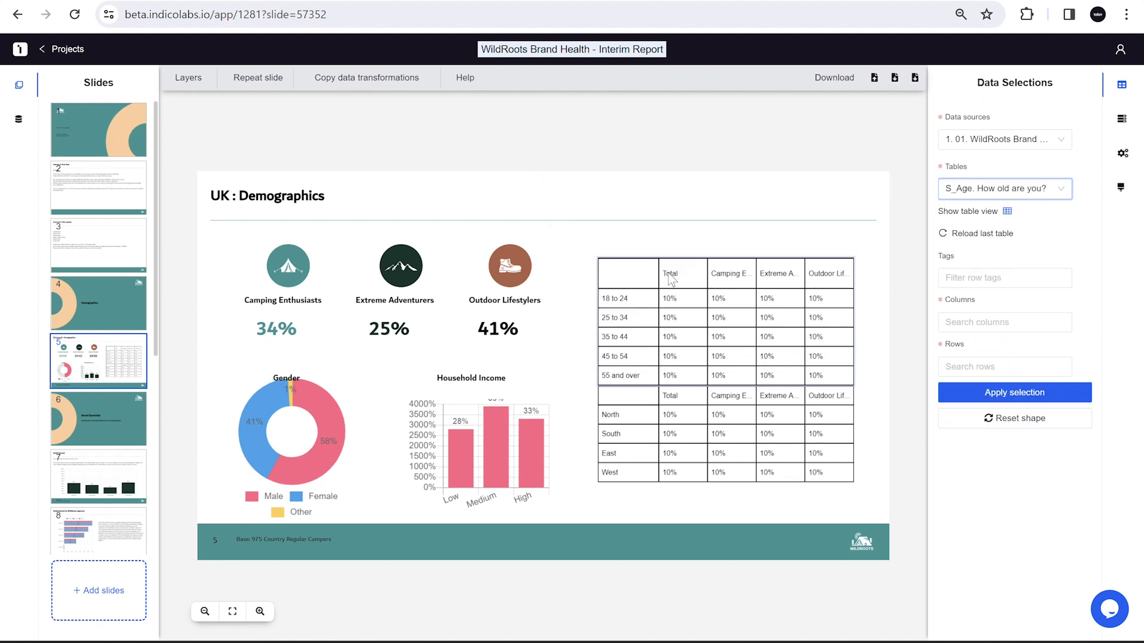
click(1006, 211)
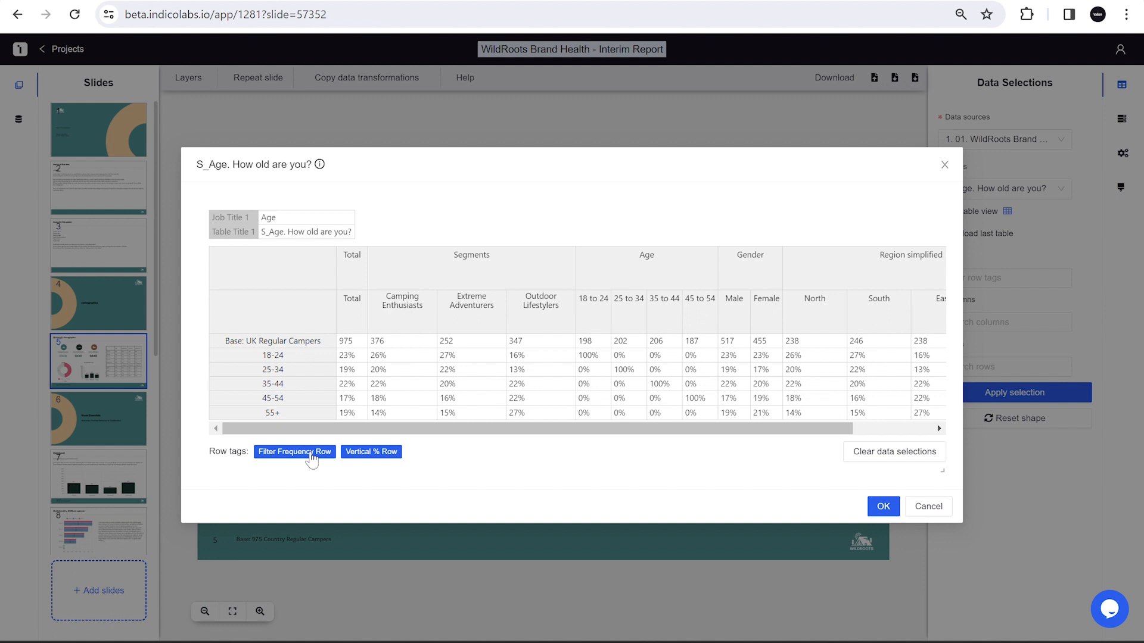
click(310, 453)
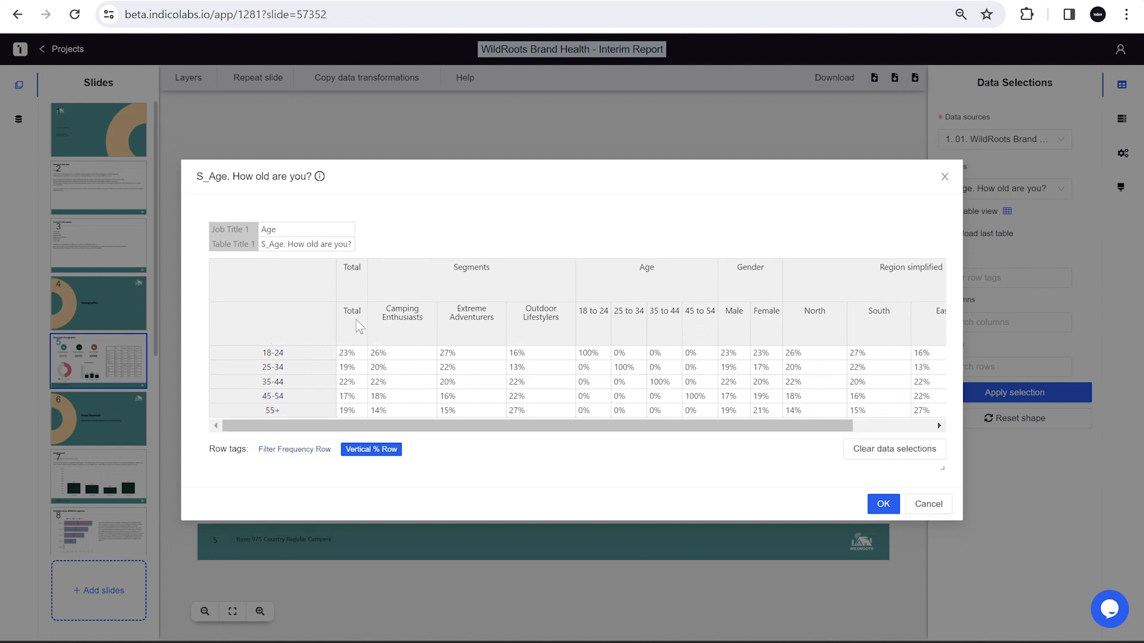
drag(354, 319, 534, 322)
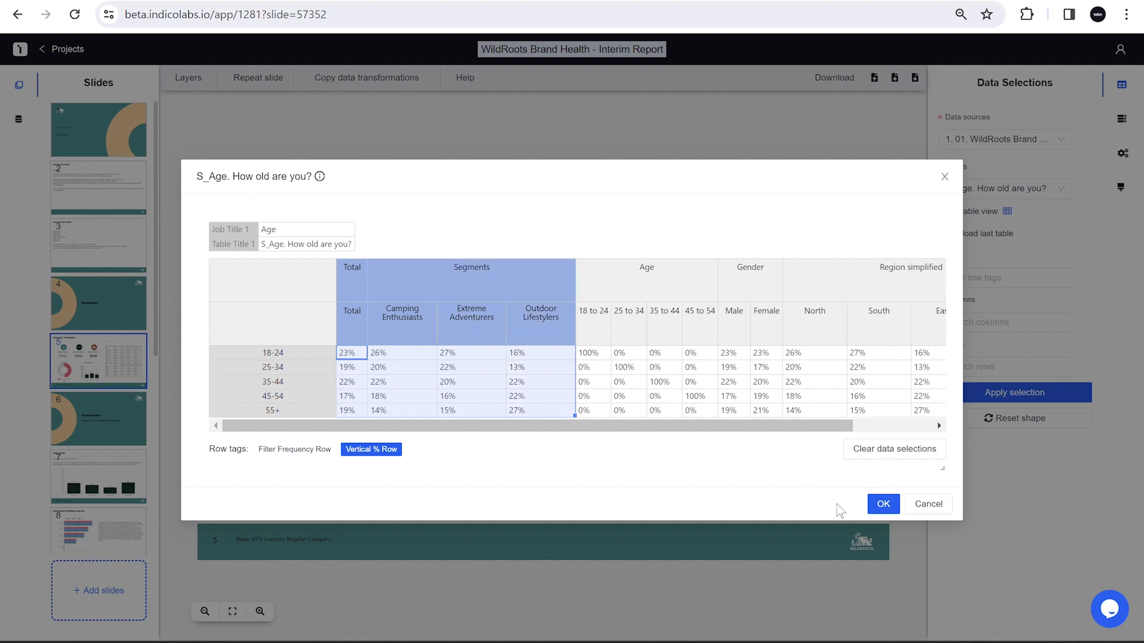
click(884, 504)
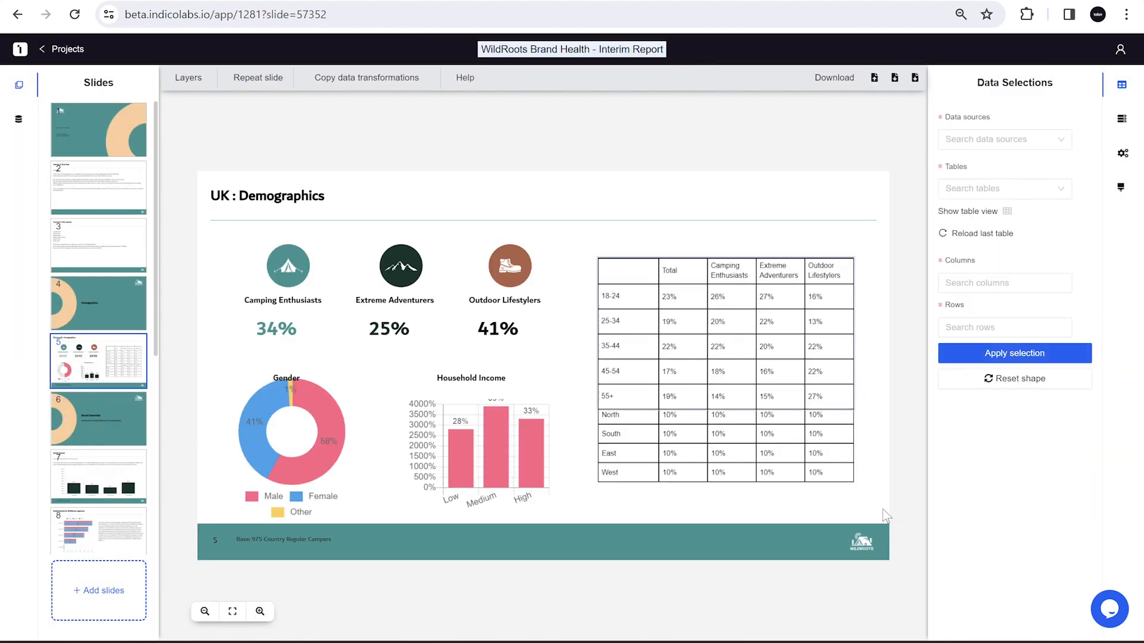
- Fill slide 5's region table with the Total and three segment columns of "S_Region. Region recode - simplified", excluding the Filter Frequency Row
click(962, 234)
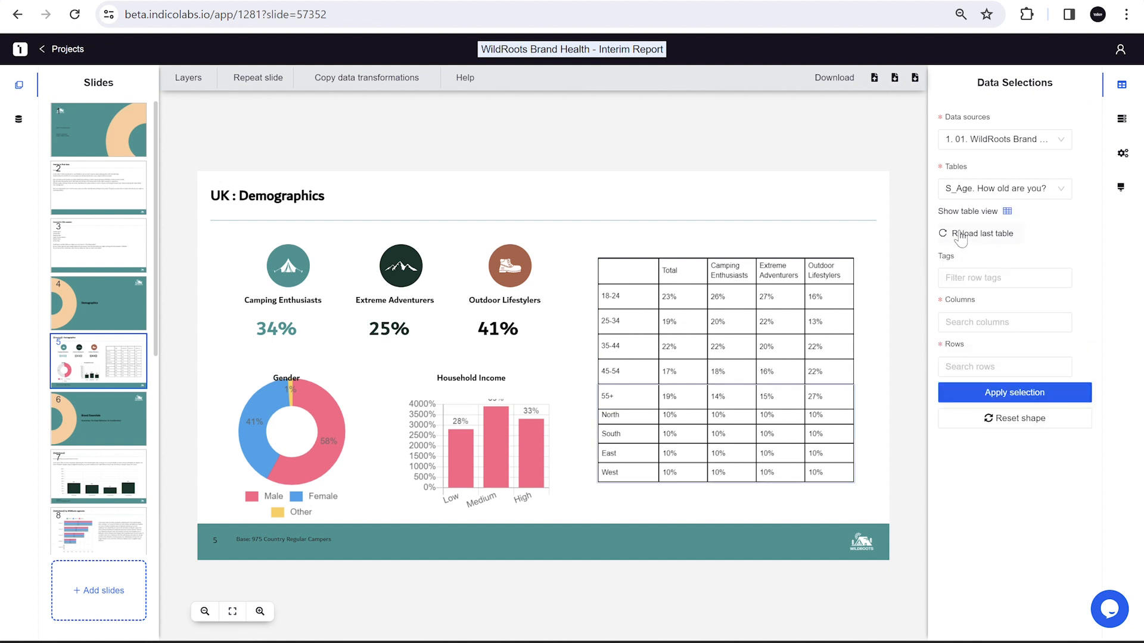
click(990, 190)
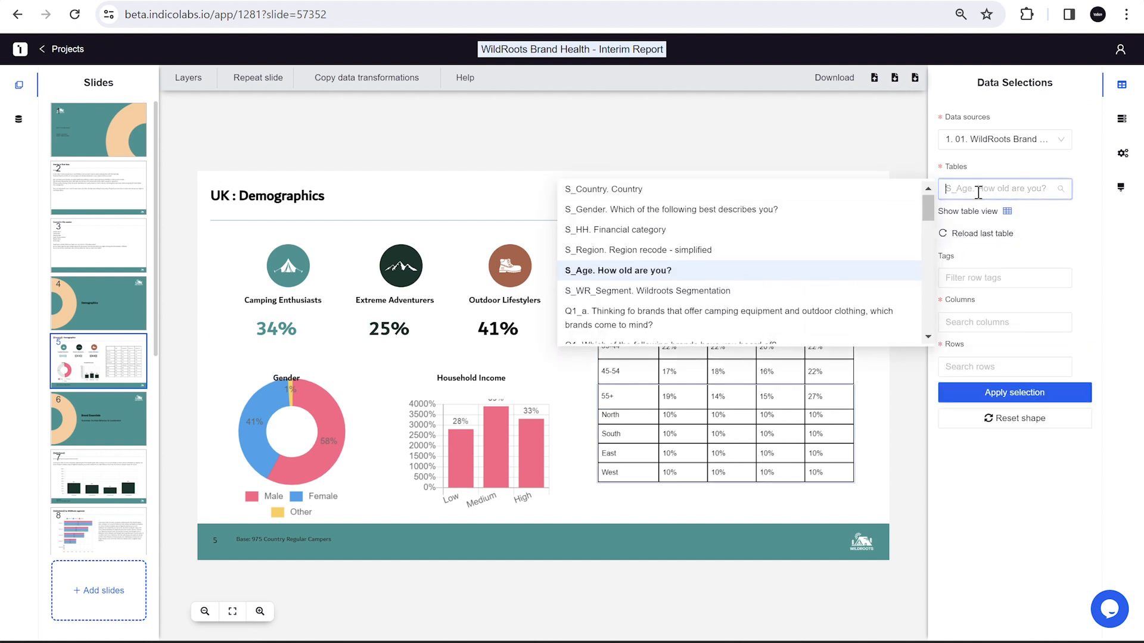
click(763, 250)
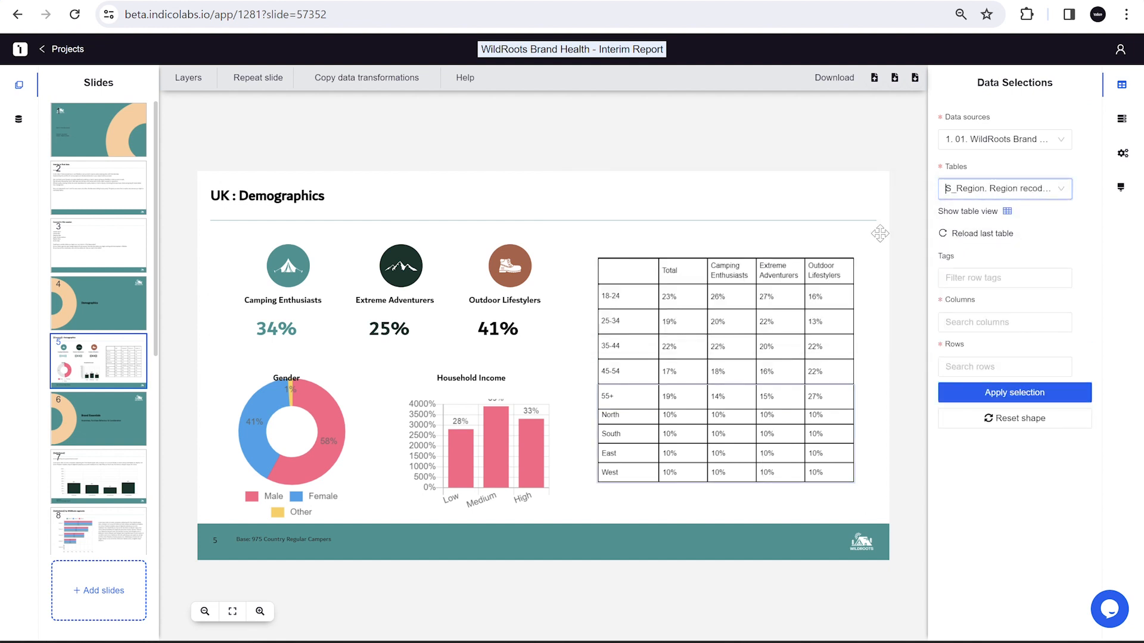
click(1007, 211)
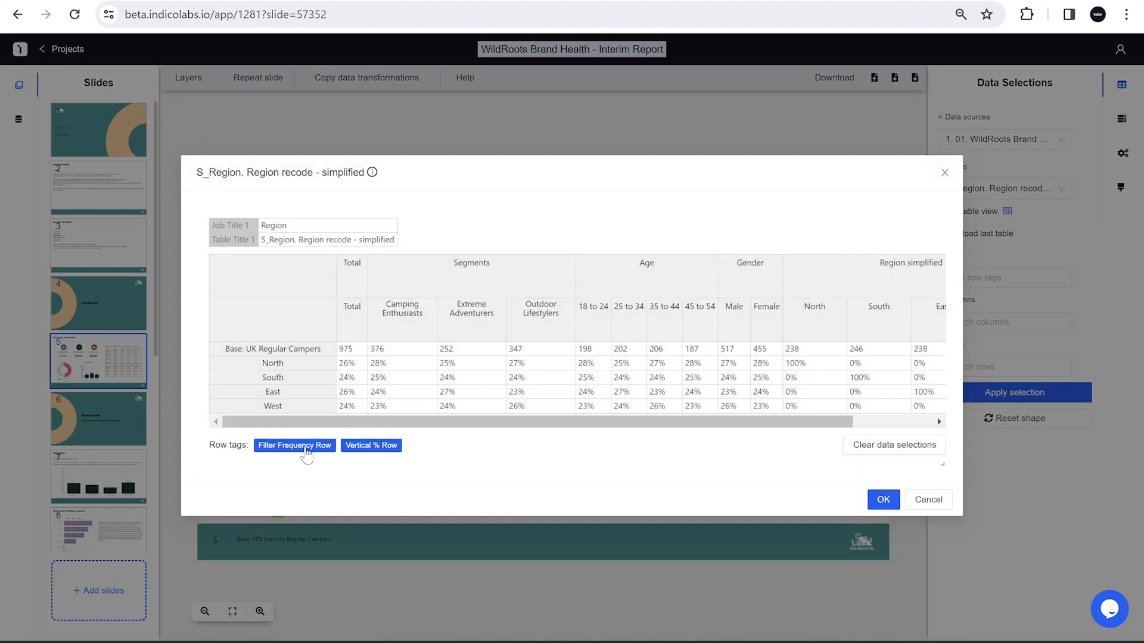
click(306, 448)
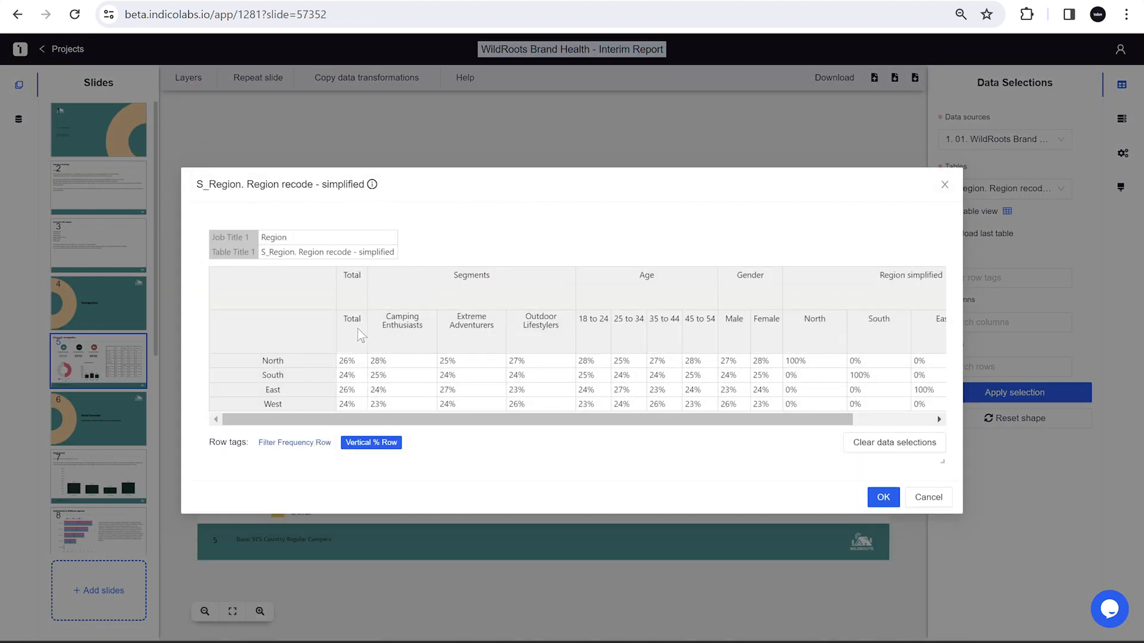
drag(357, 329, 532, 343)
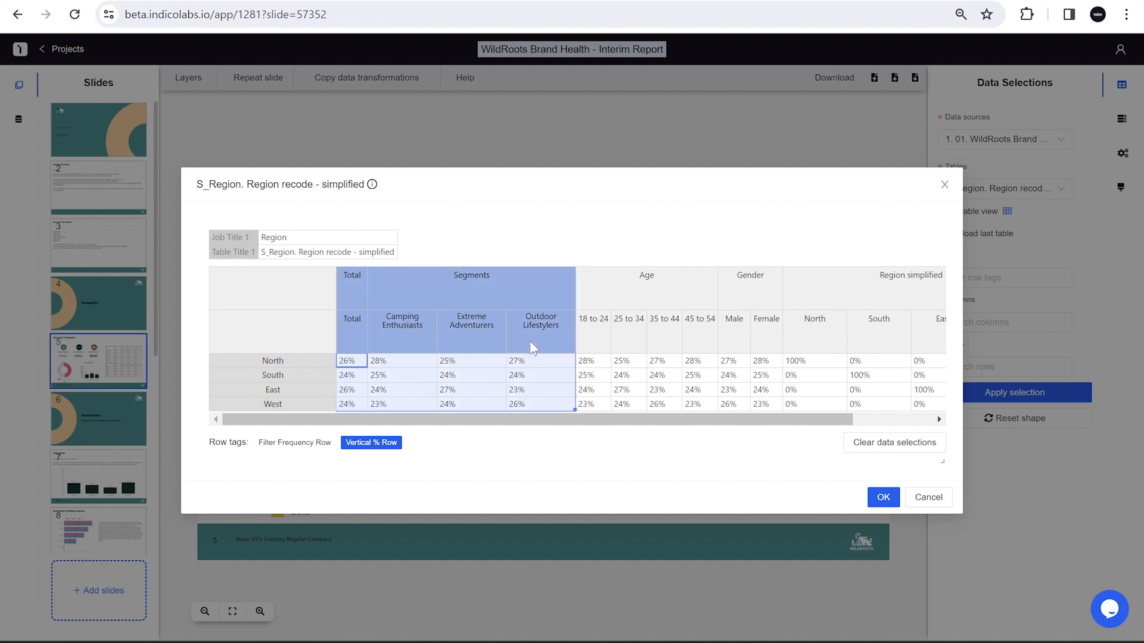
click(882, 498)
click(611, 158)
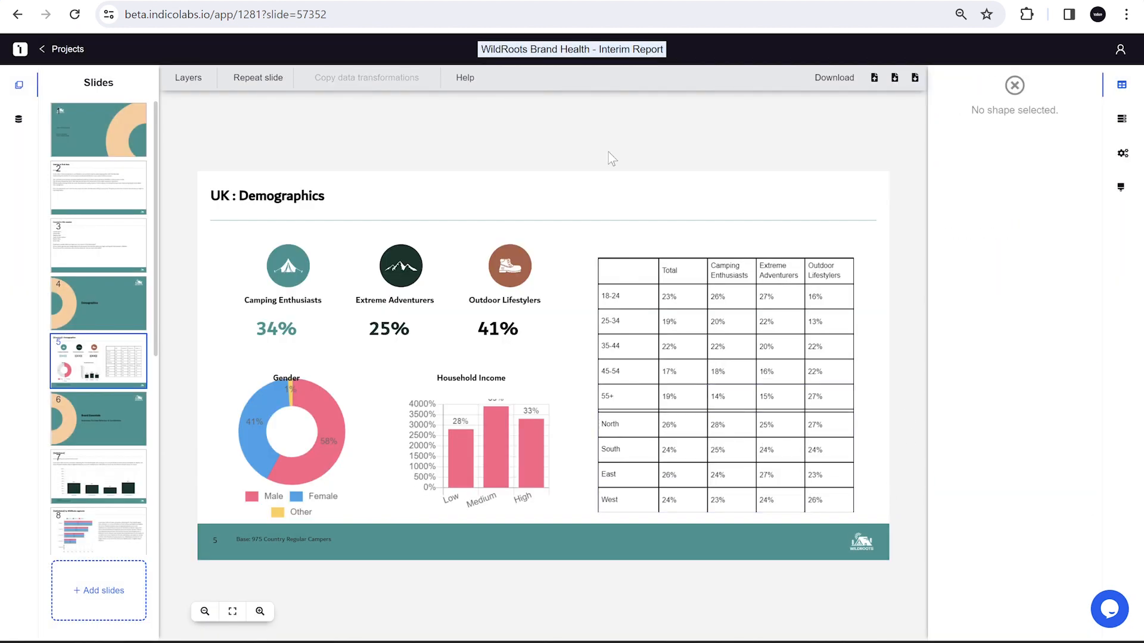
- Link the bar chart on slide 7 to the Q1_a table about which camping and outdoor clothing brands come to mind
click(128, 441)
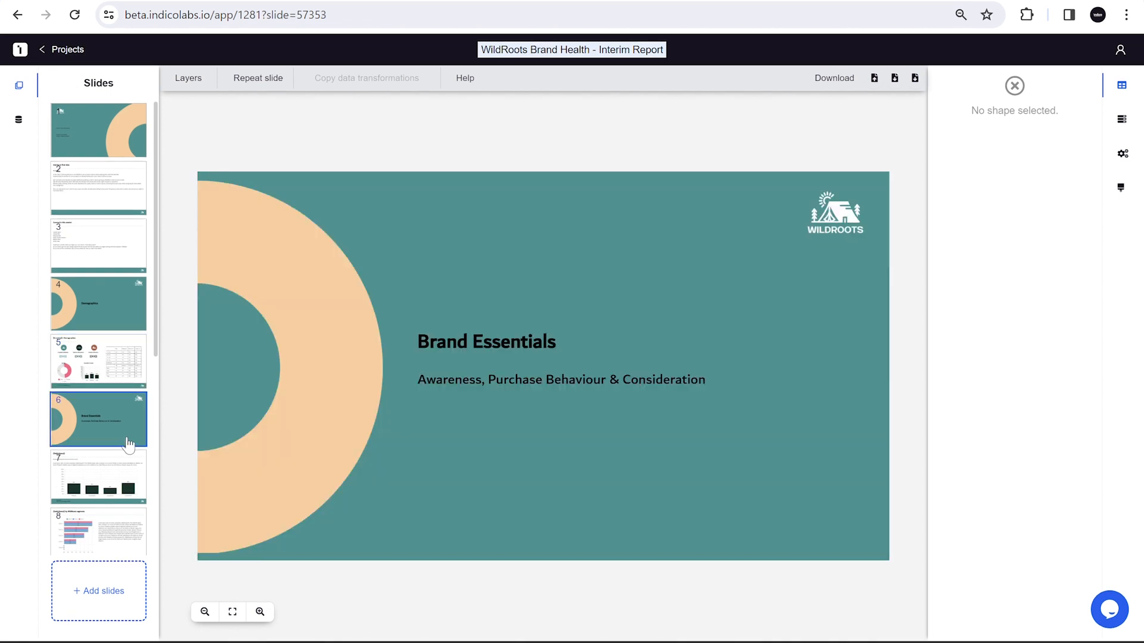
click(115, 489)
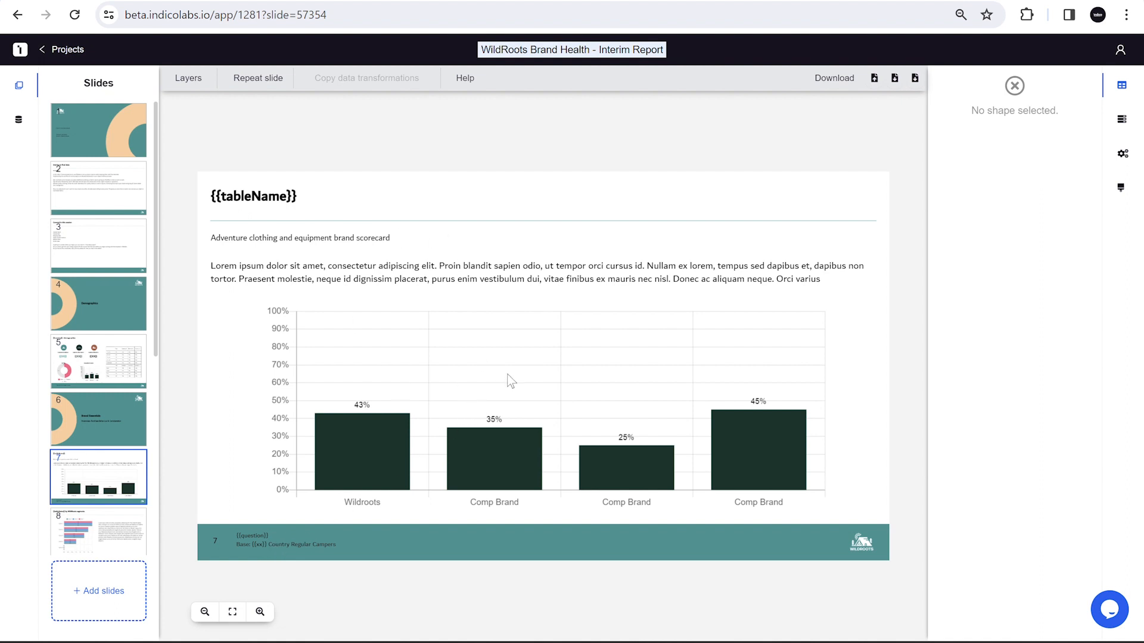
click(703, 389)
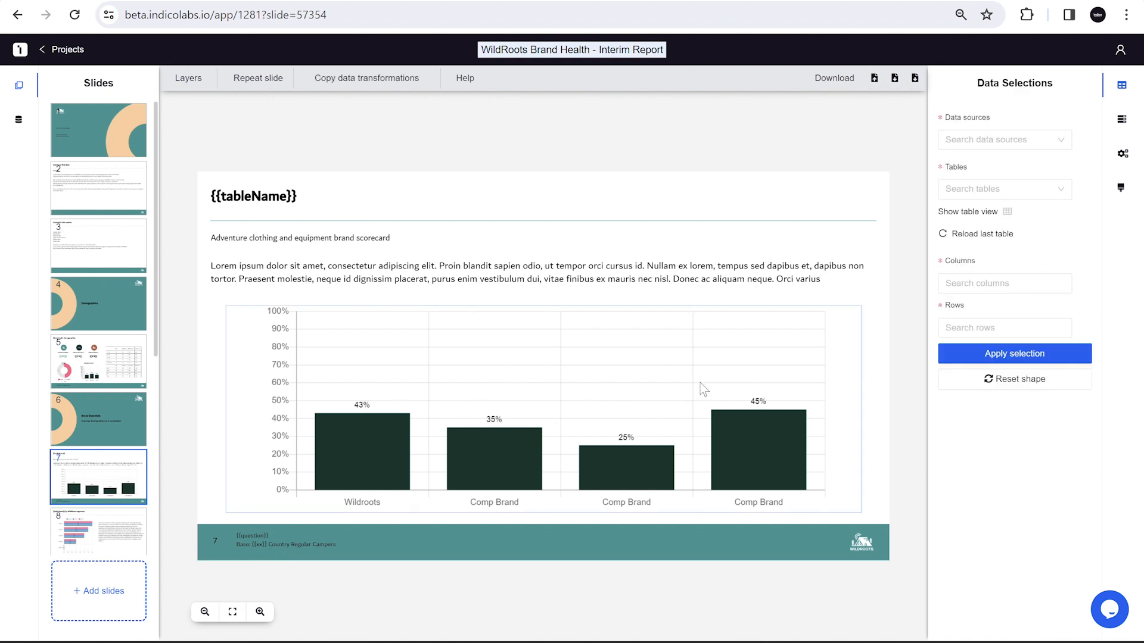
click(963, 235)
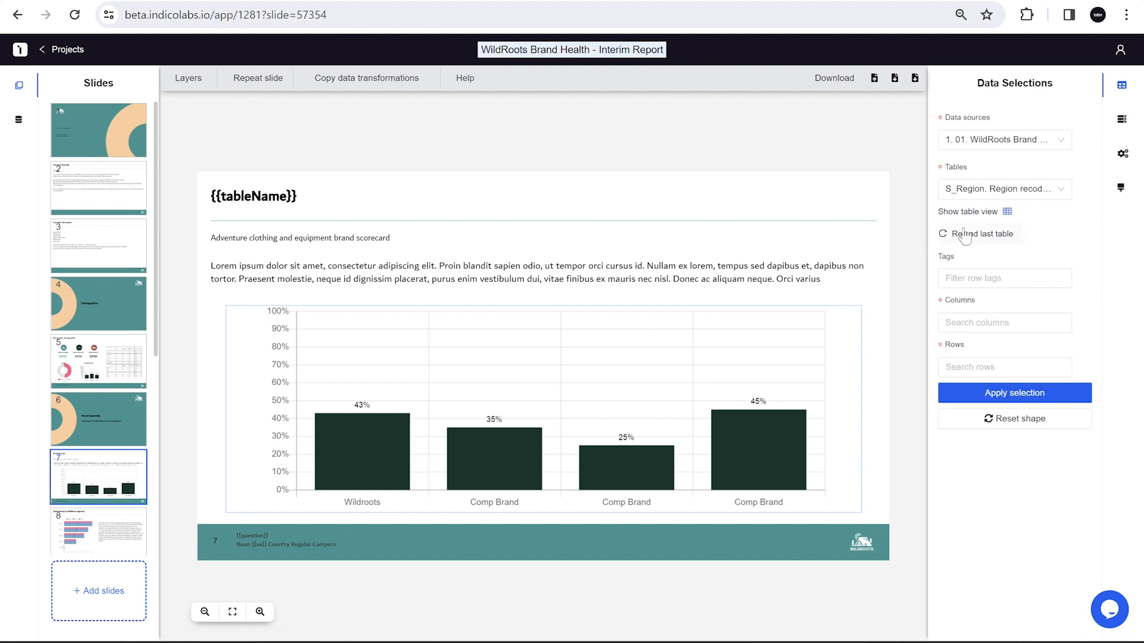
click(959, 191)
scroll(806, 255, down, 1)
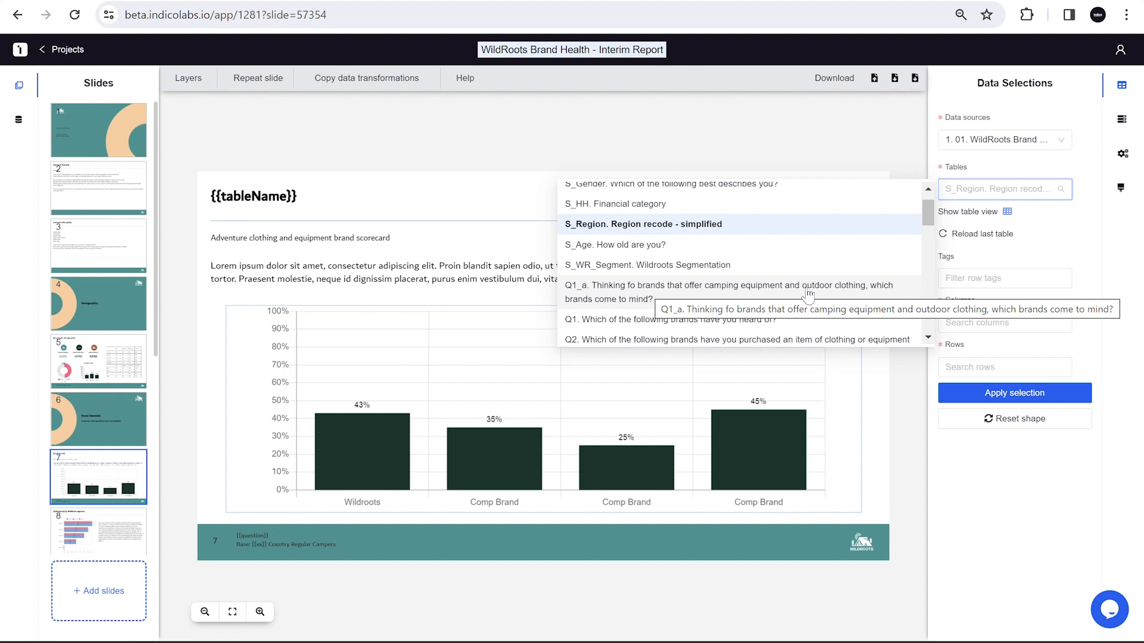
click(808, 292)
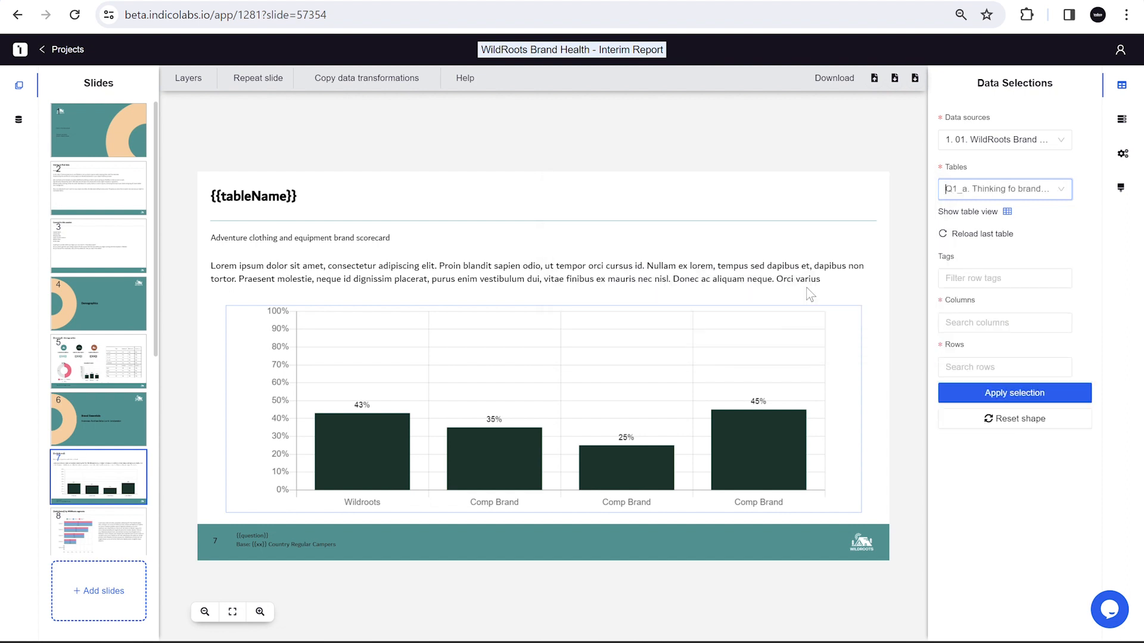
- Fill slide 7's bar chart with the Total column of the Q1_a table for all brand rows, excluding the Filter Frequency Row
click(1006, 211)
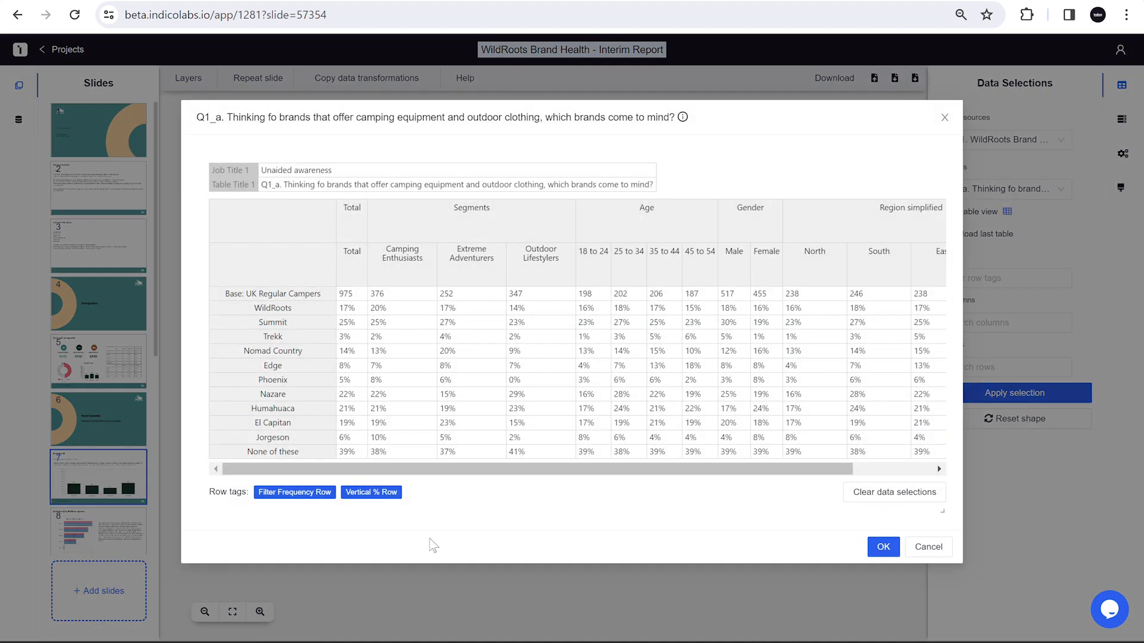
click(312, 494)
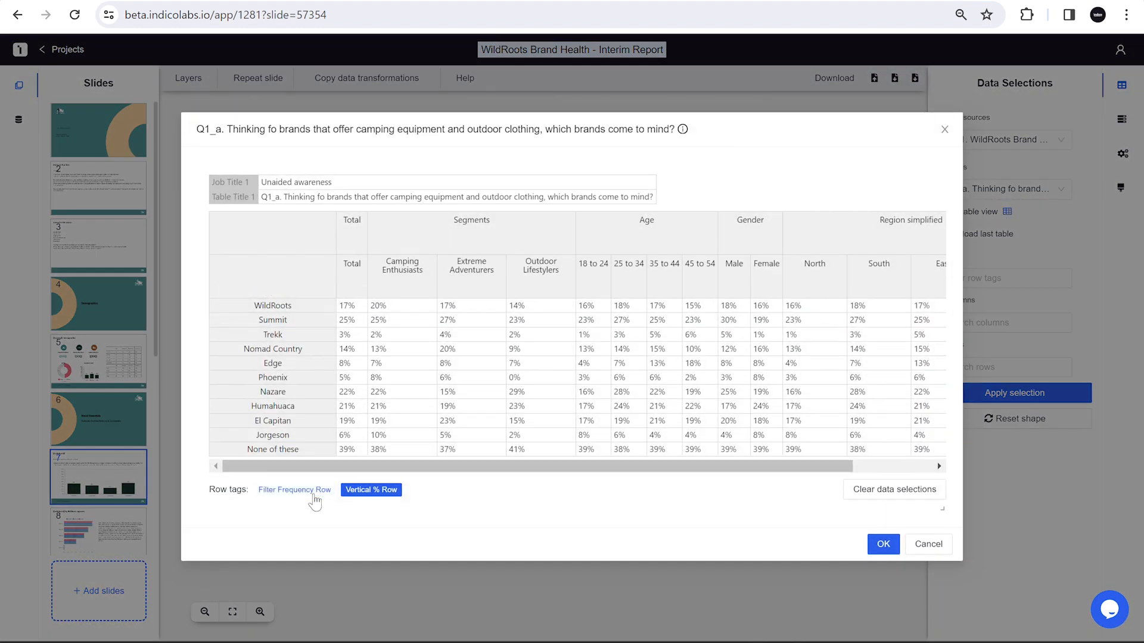
click(359, 271)
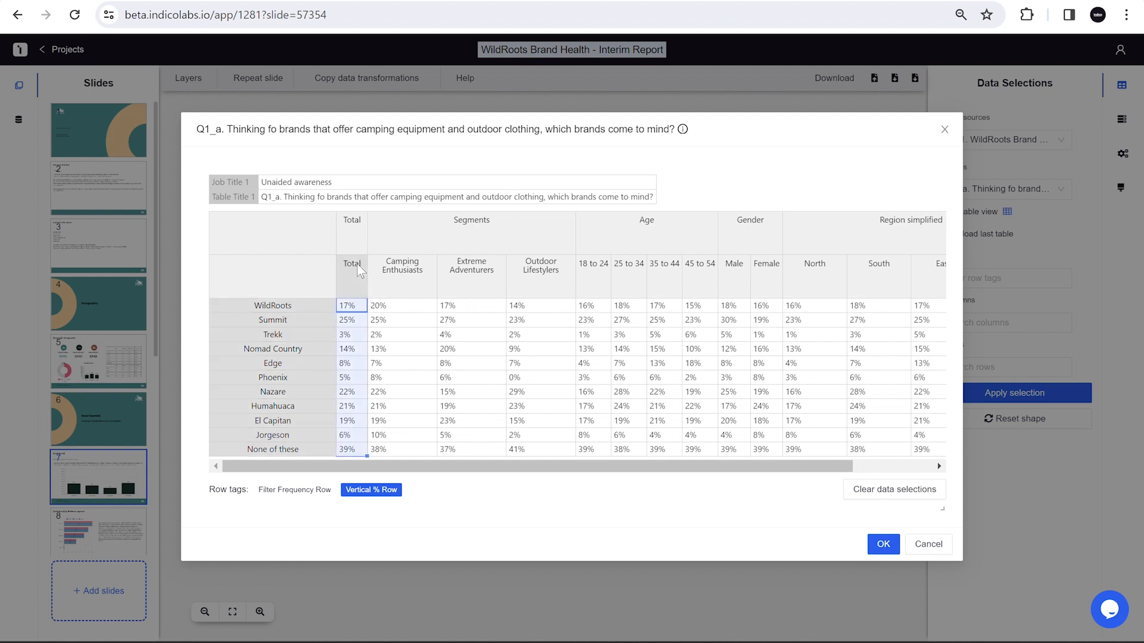
click(882, 546)
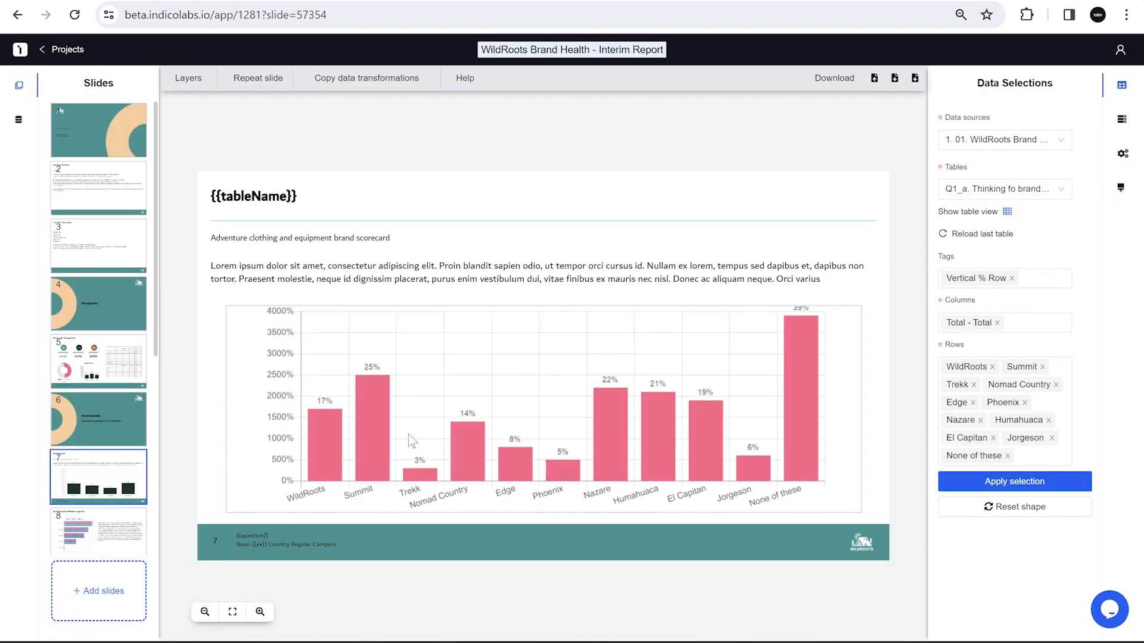
- Fill slide 7's tableName title placeholder with the Job Title 1 cell "Unaided awareness" from the reloaded Q1_a table
click(294, 196)
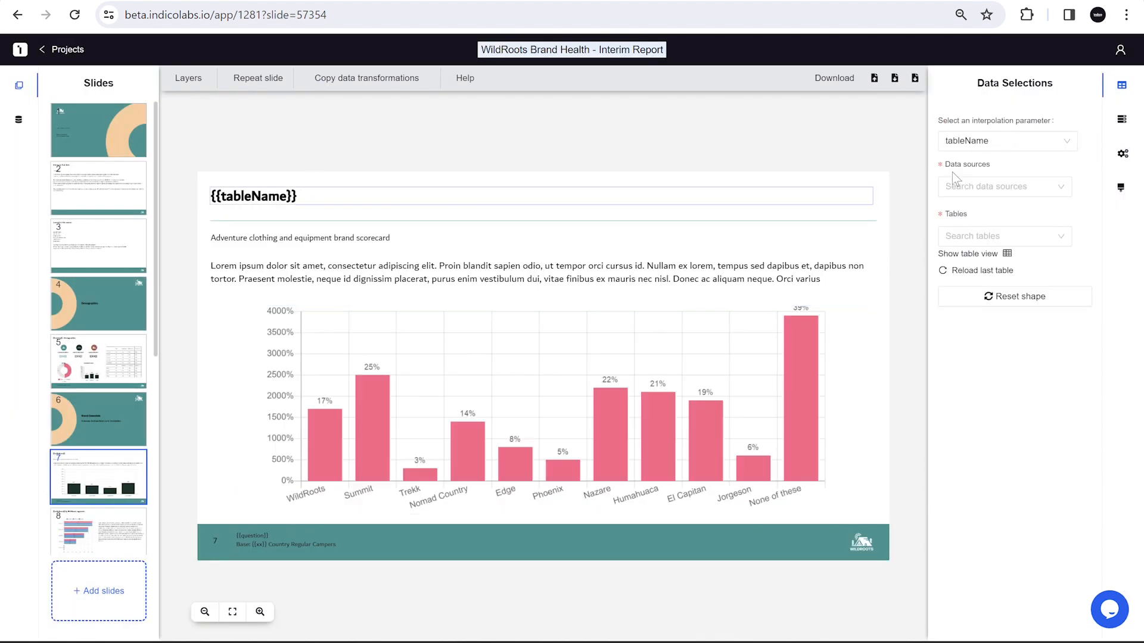
click(965, 272)
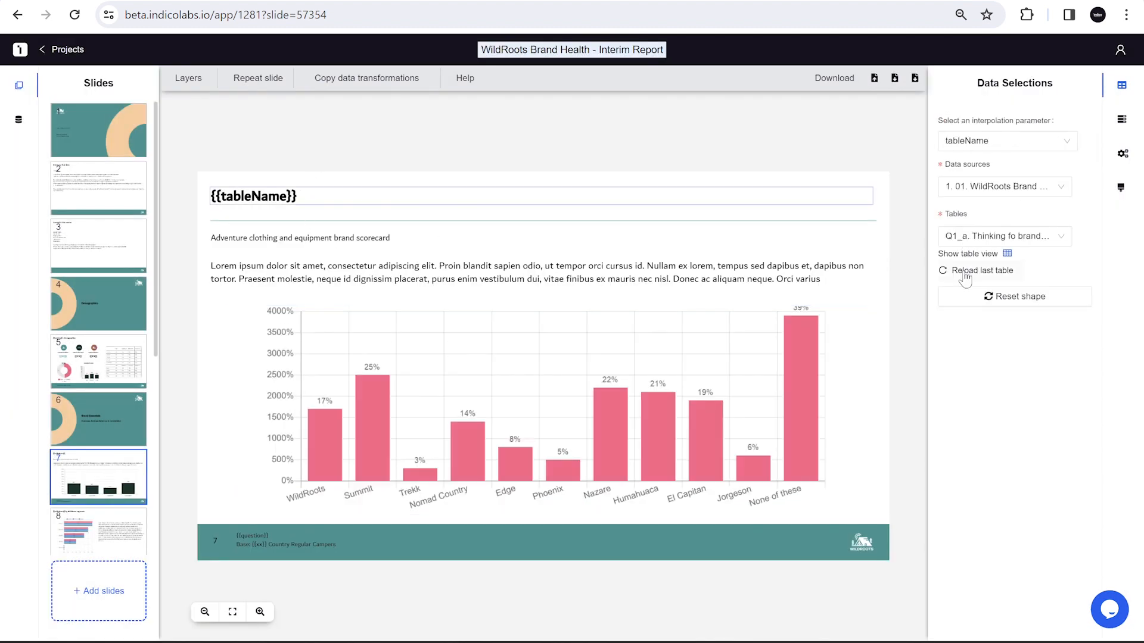
click(1006, 253)
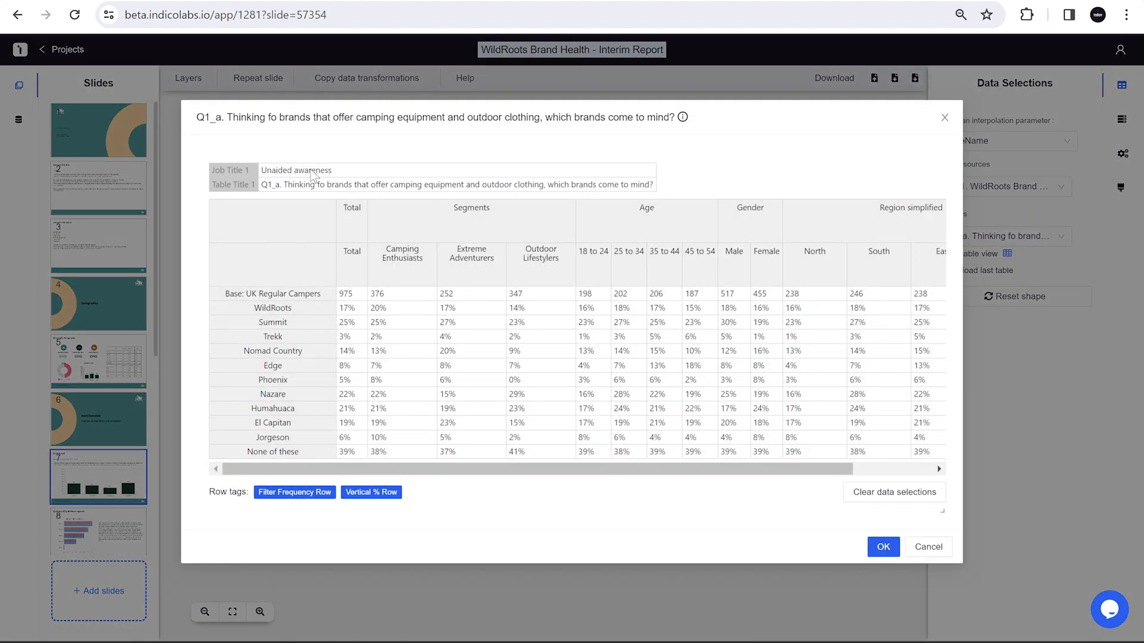
click(310, 172)
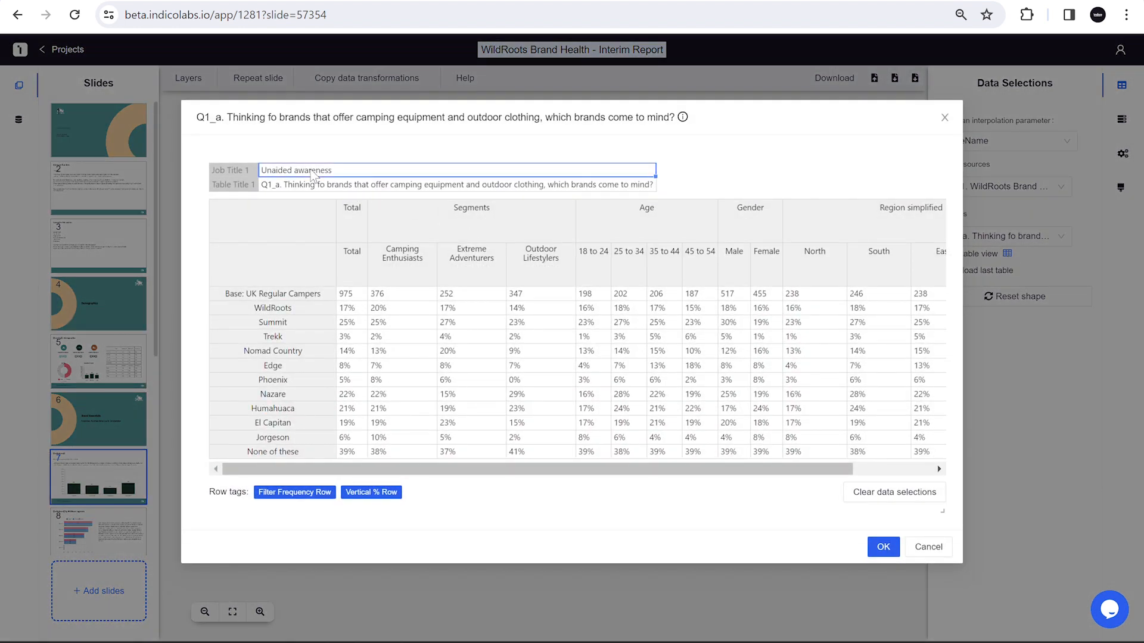
click(876, 546)
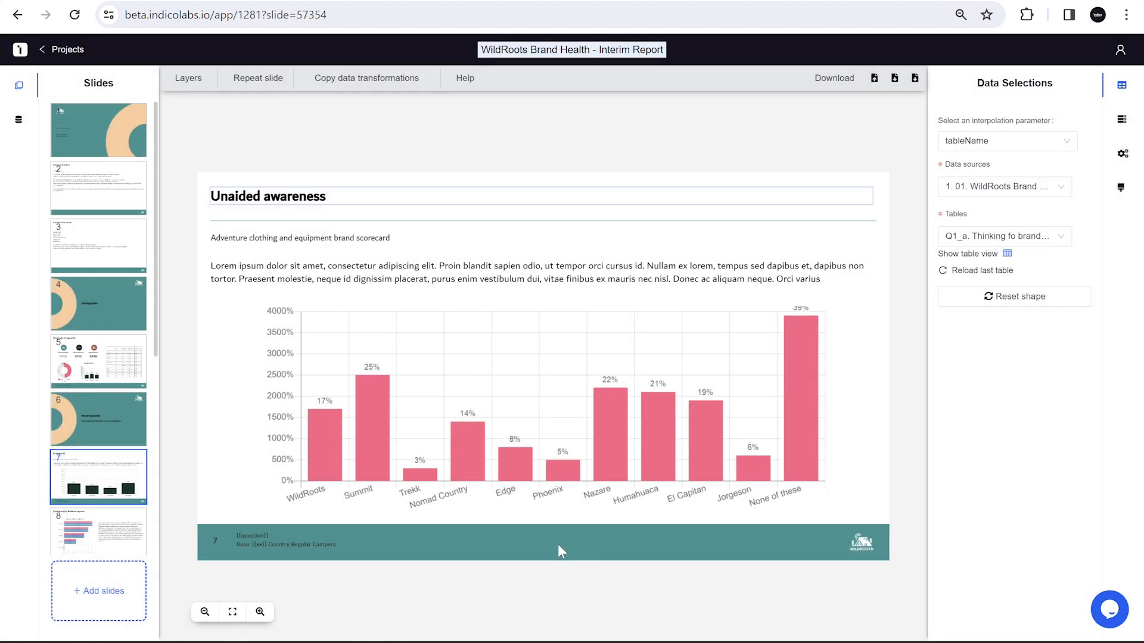
- Fill the question placeholder in slide 7's footer with the Table Title 1 cell of the reloaded Q1_a table
click(273, 543)
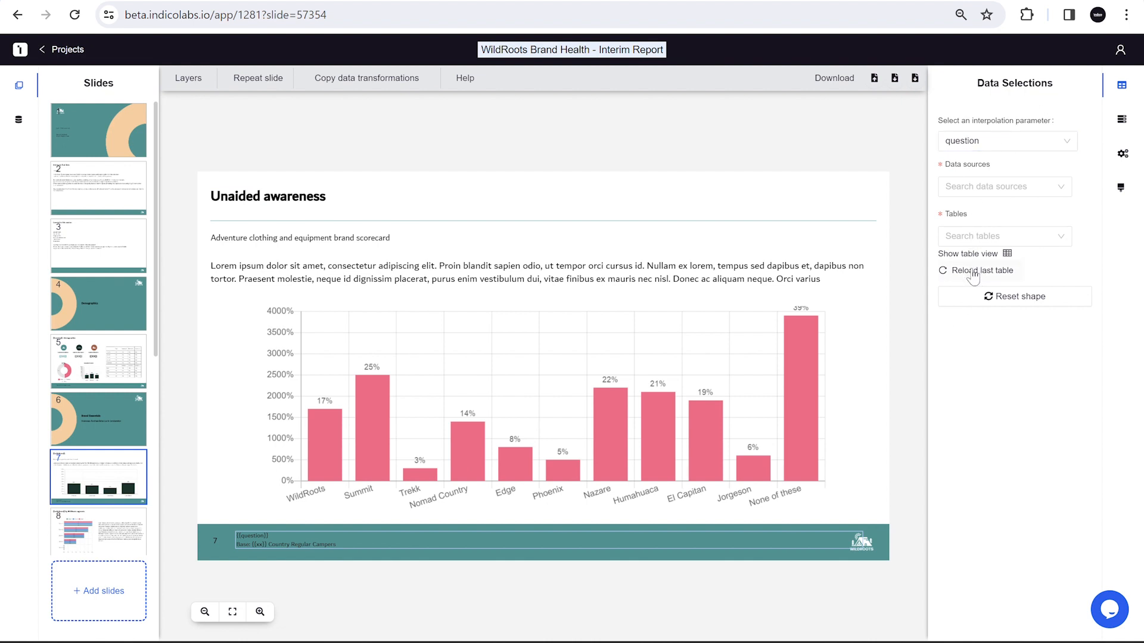
click(973, 272)
click(1007, 253)
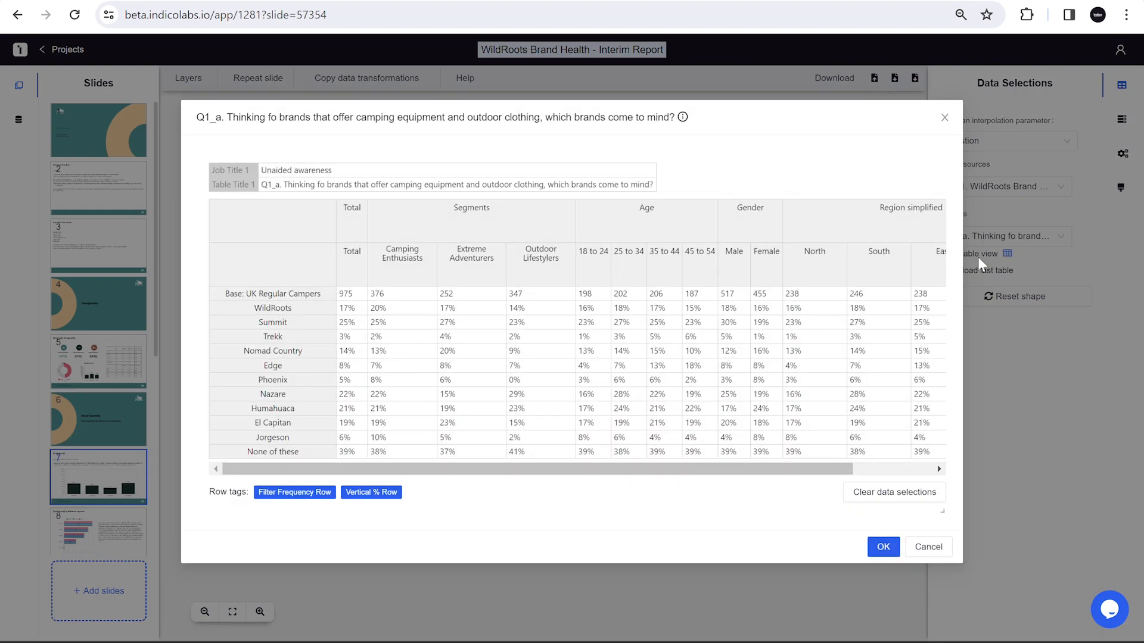
click(348, 189)
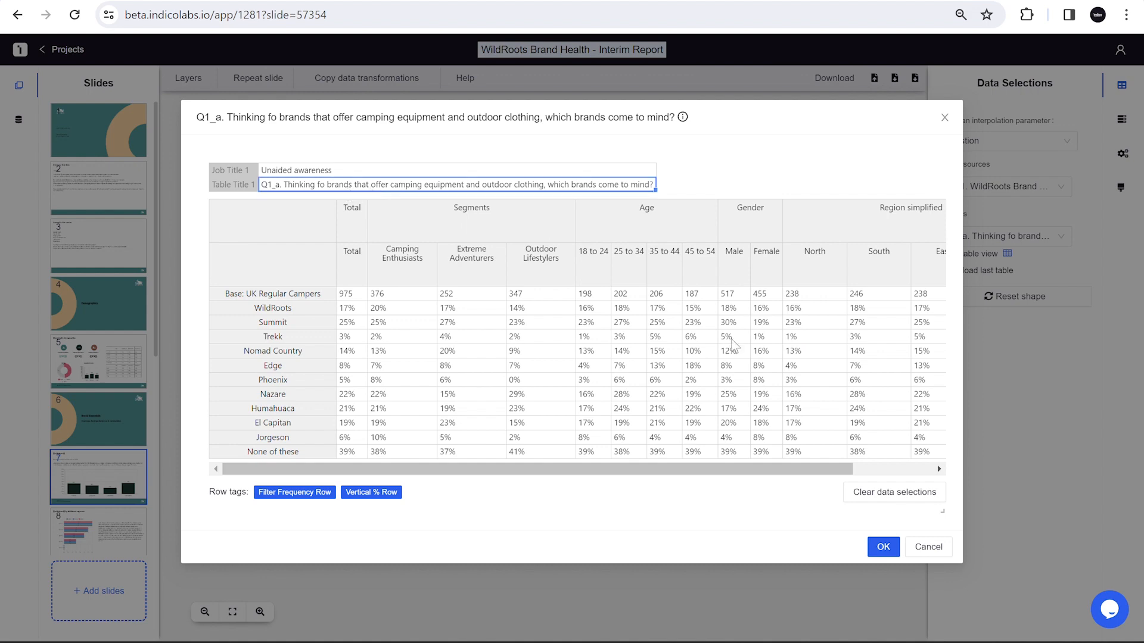
click(887, 554)
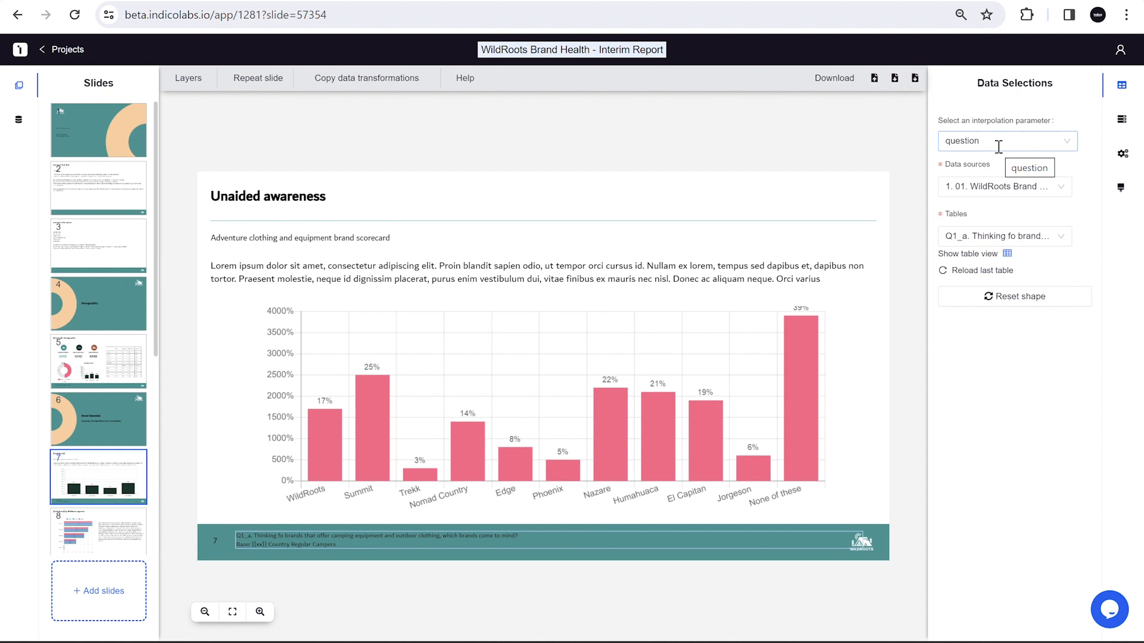
- Fill the footer's xx base placeholder with the Total cell of the "Base: UK Regular Campers" row from the Q1_a table
click(998, 143)
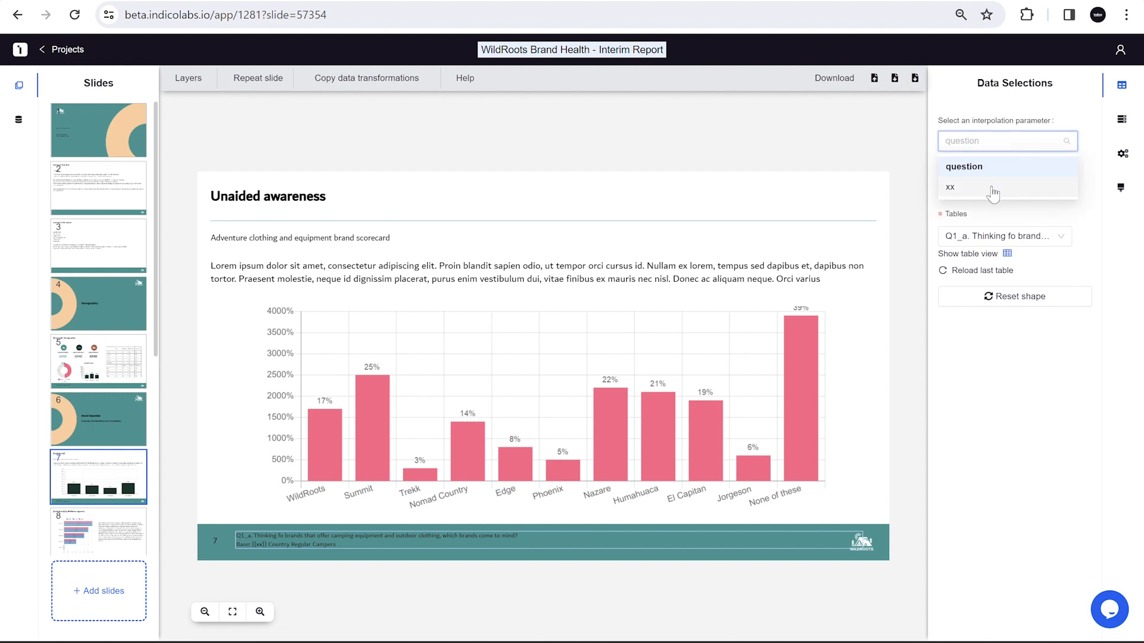
click(993, 190)
click(980, 272)
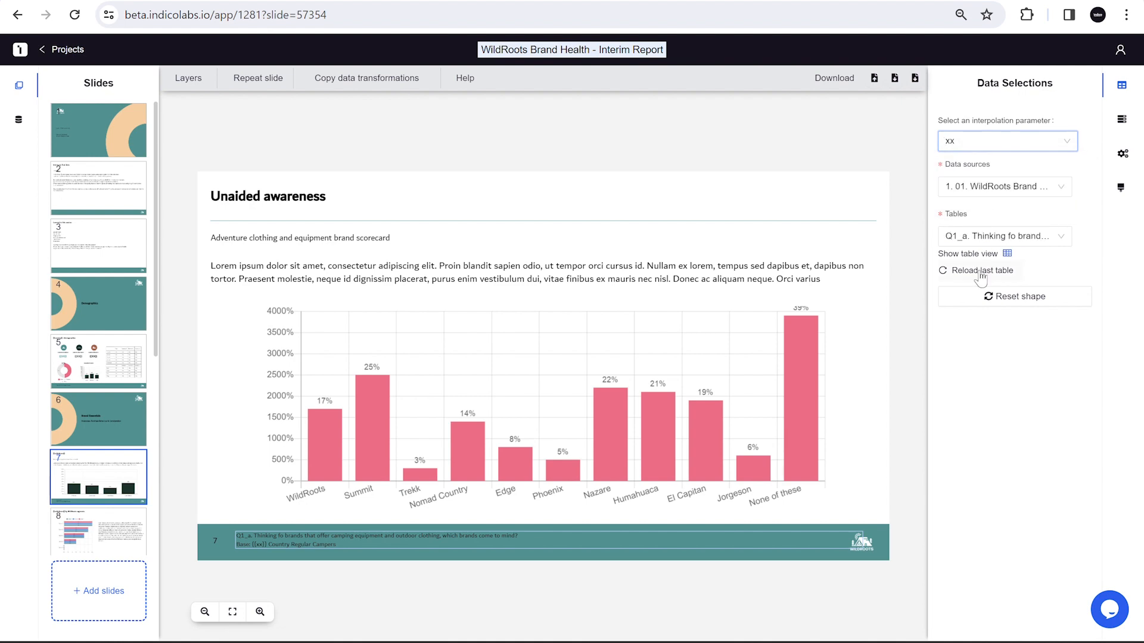
click(1006, 253)
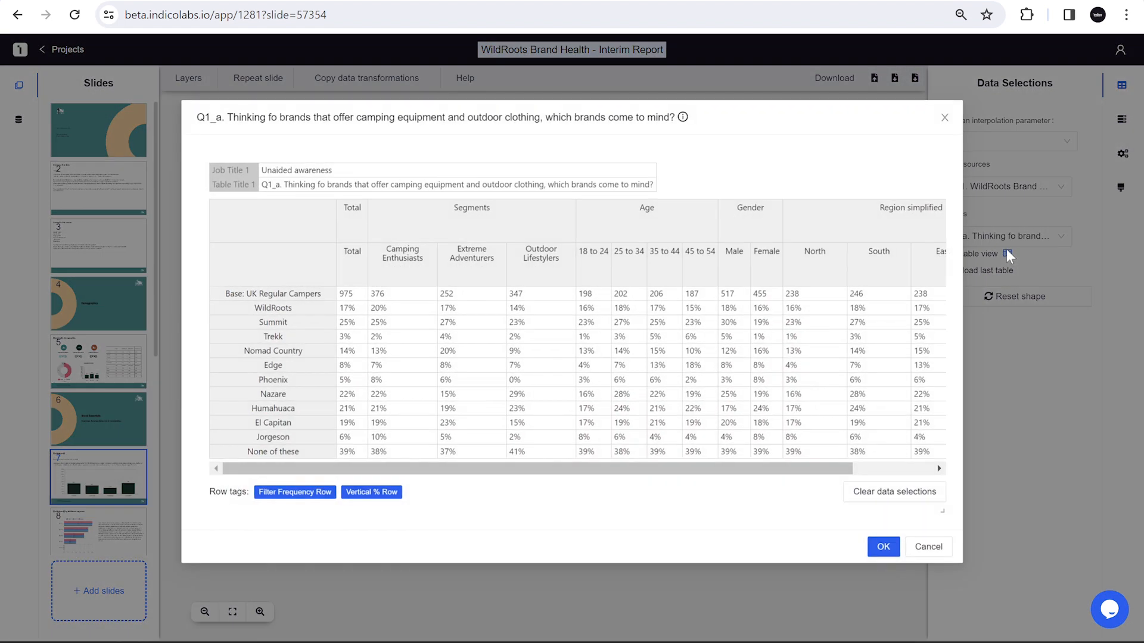
click(352, 295)
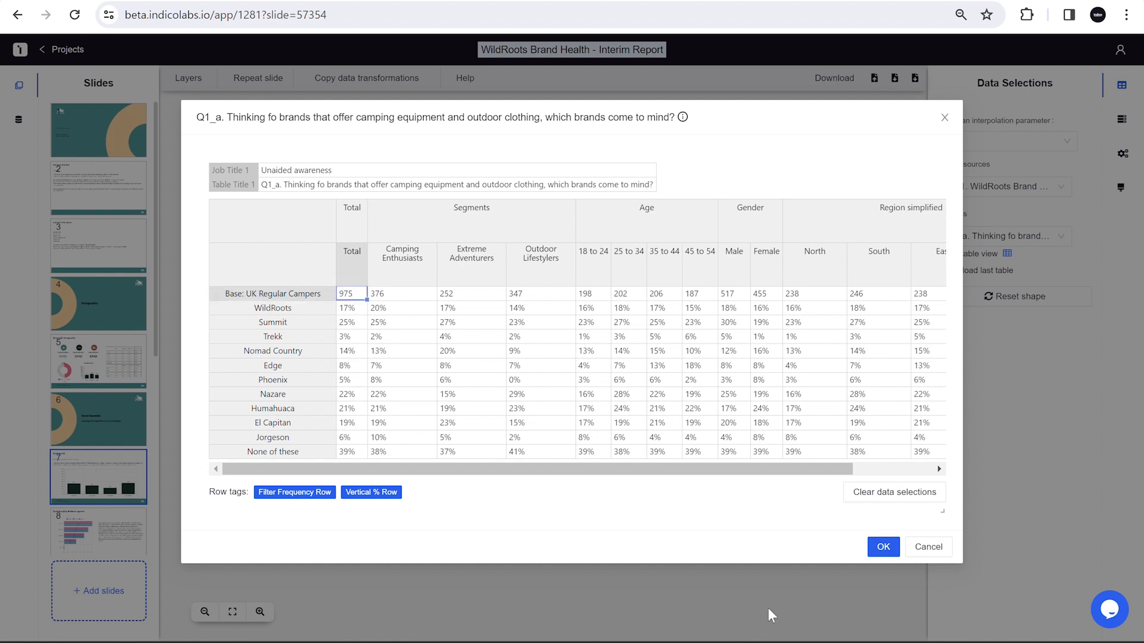
click(880, 553)
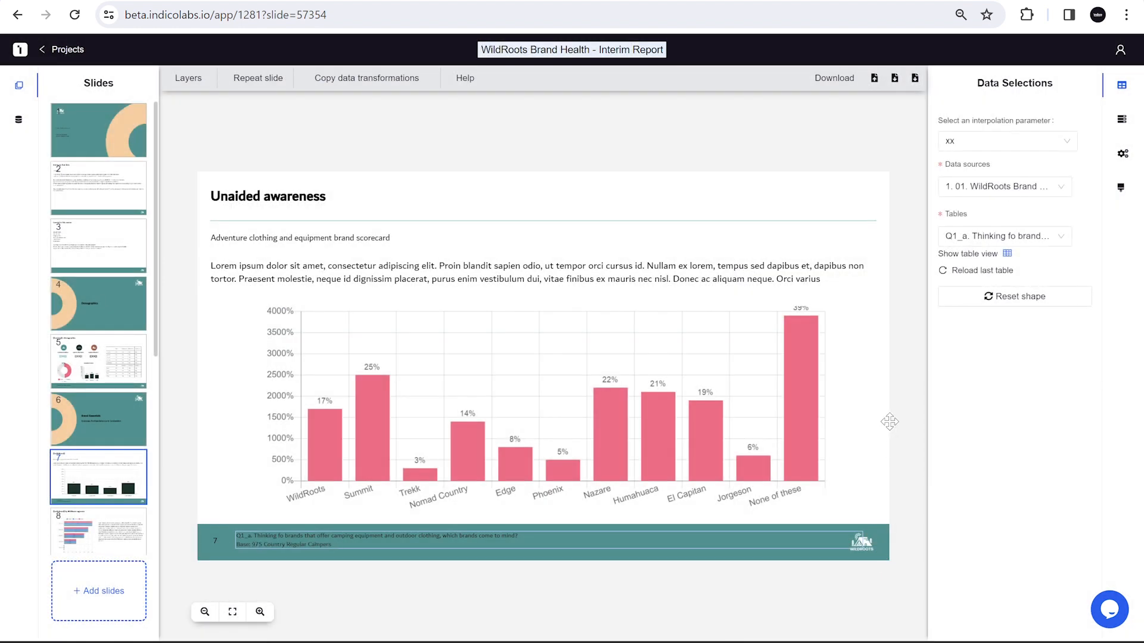
- Add a Sort by transformation to slide 7's bar chart, ordering by the "Total - Total" column in descending order
click(604, 433)
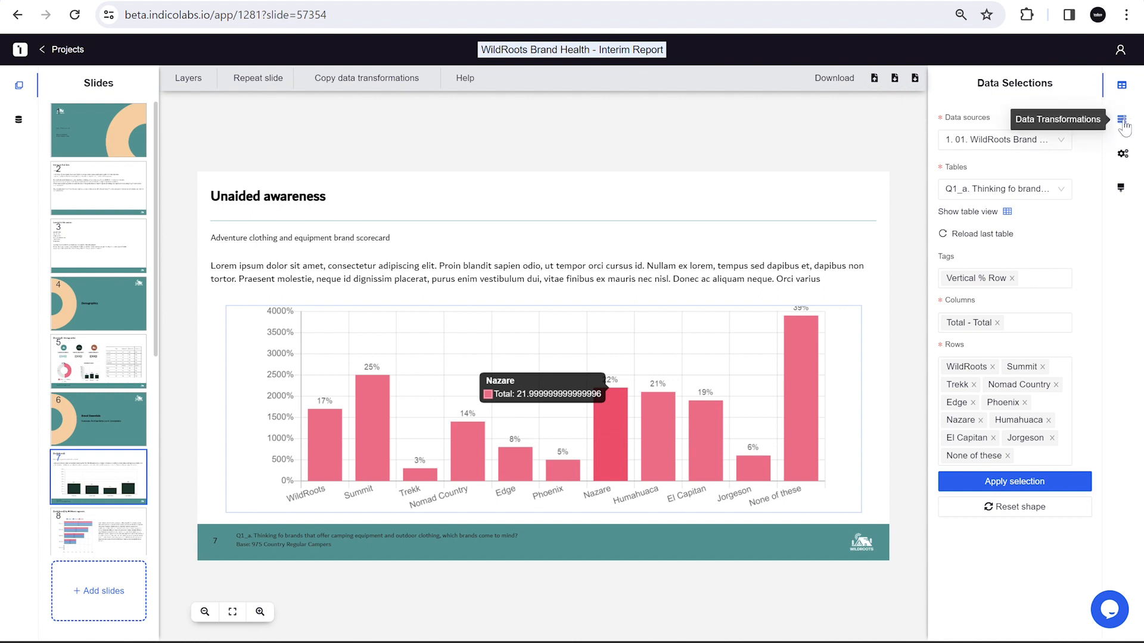
click(1122, 120)
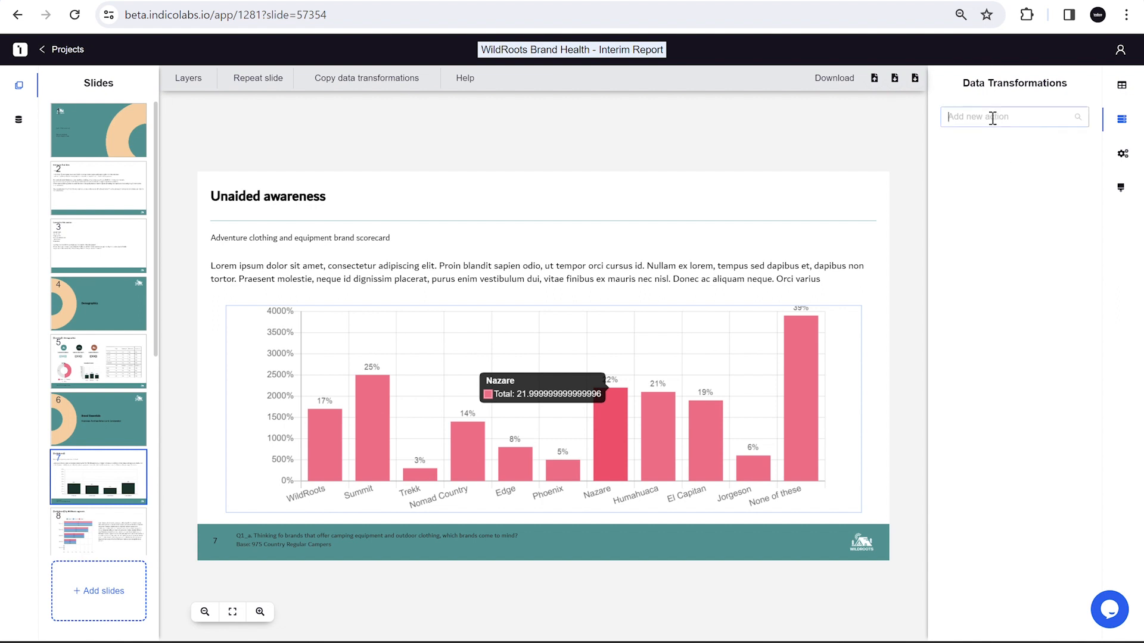
click(992, 118)
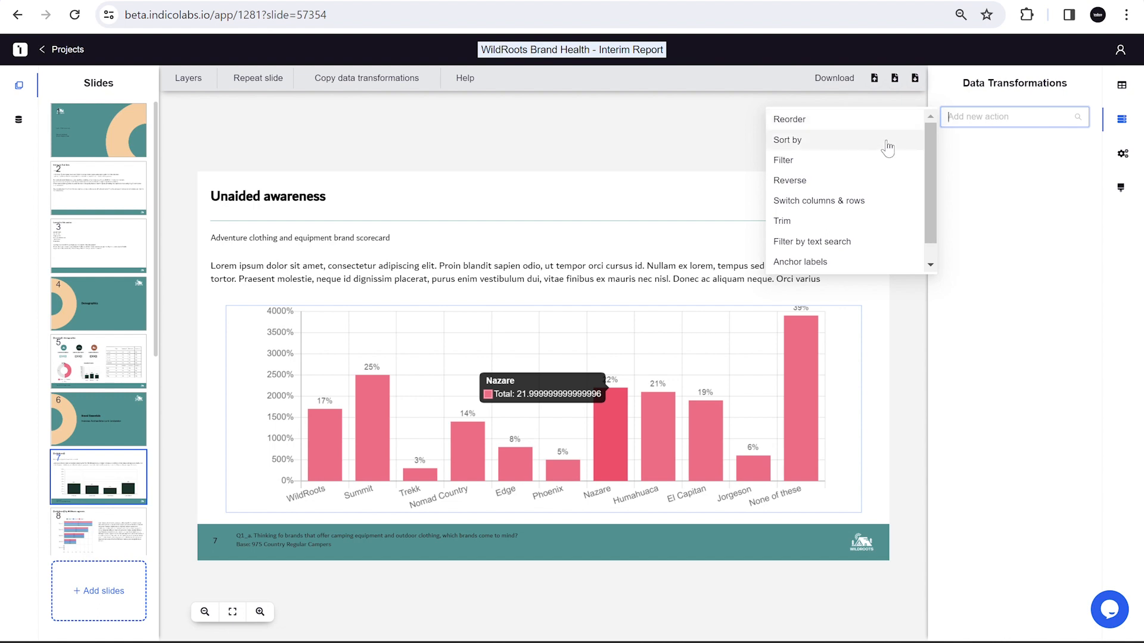
click(887, 140)
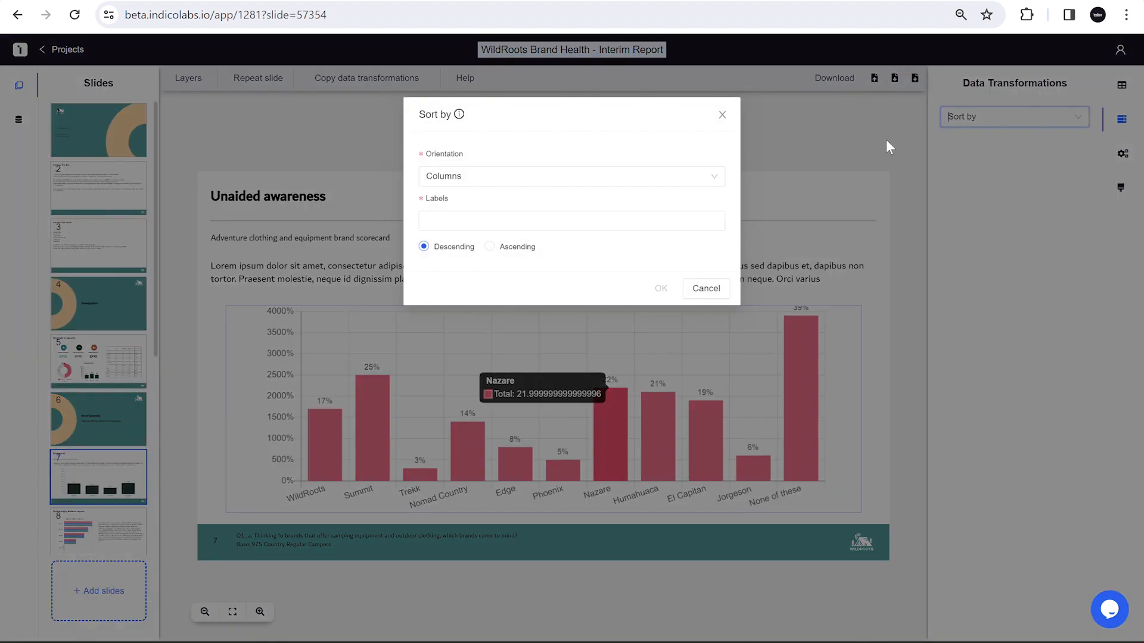
click(461, 223)
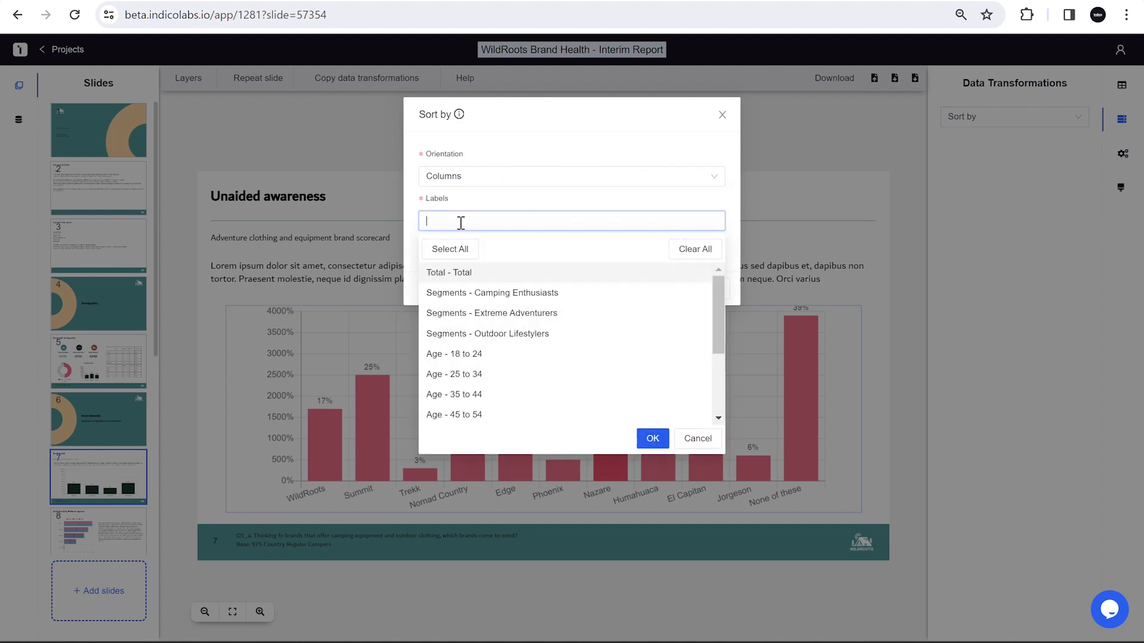
click(470, 274)
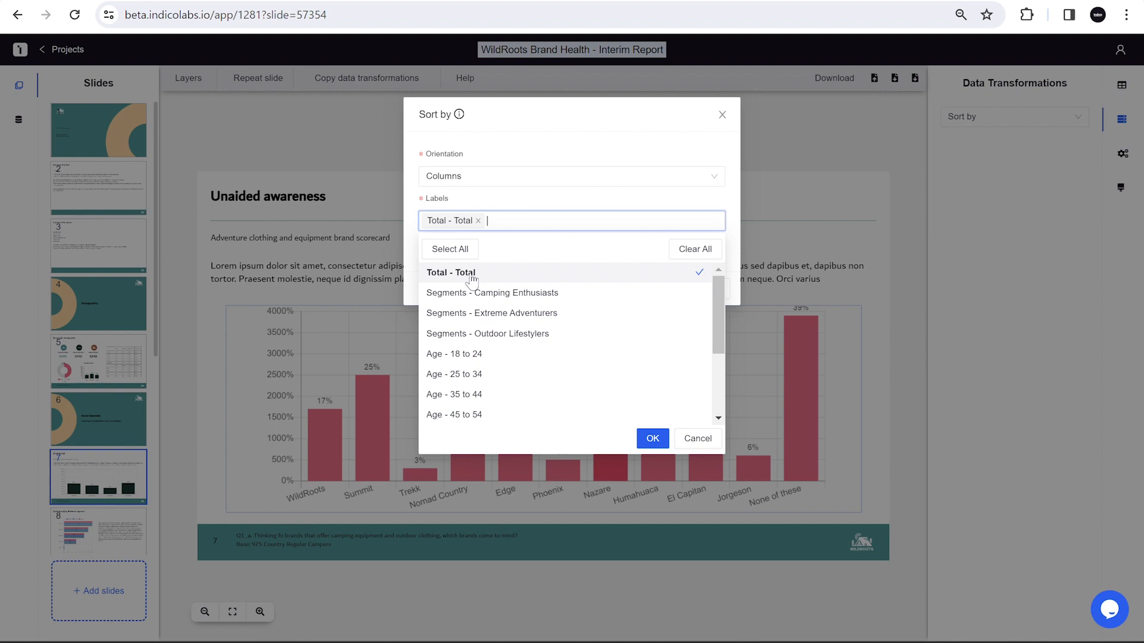
click(501, 211)
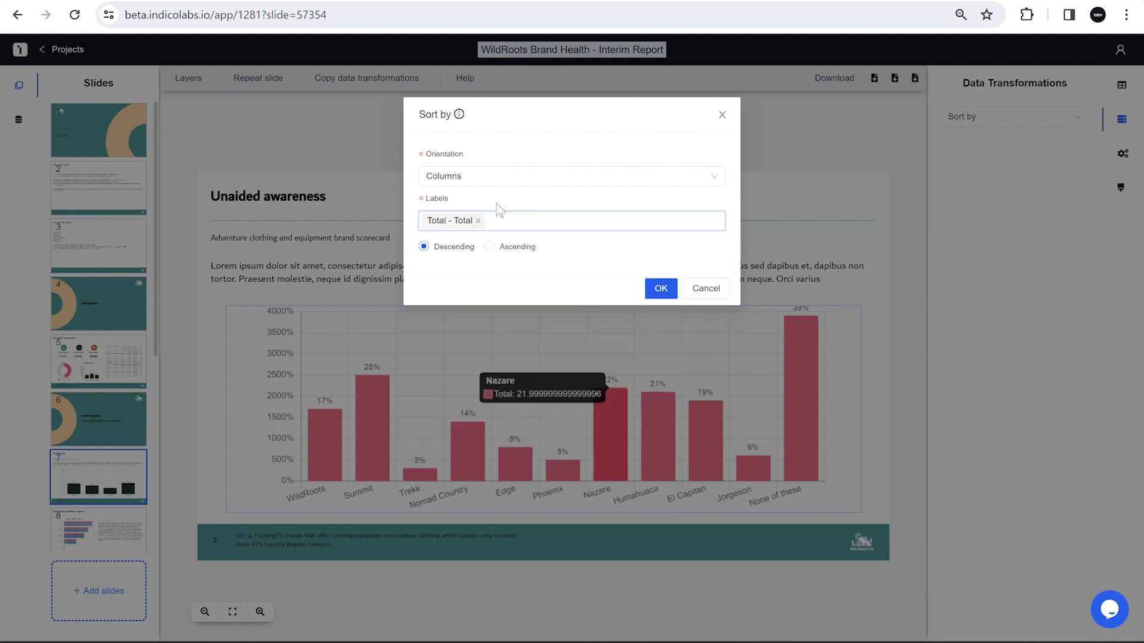
click(651, 290)
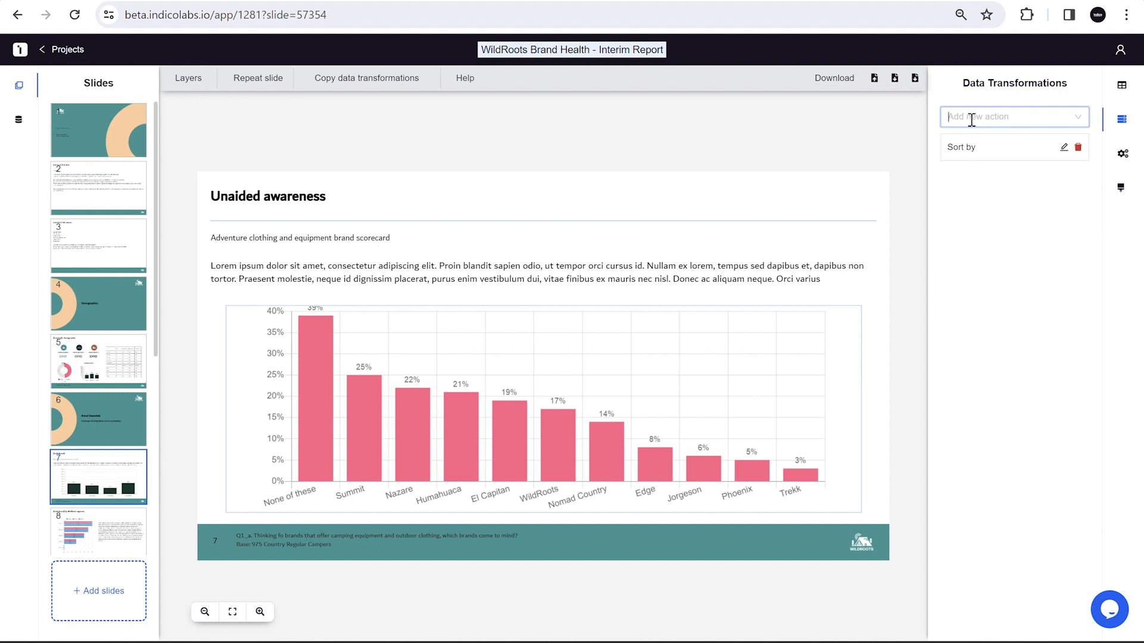
- Add a Filter by text search transformation to the bar chart that removes rows whose label starts with "None"
click(971, 120)
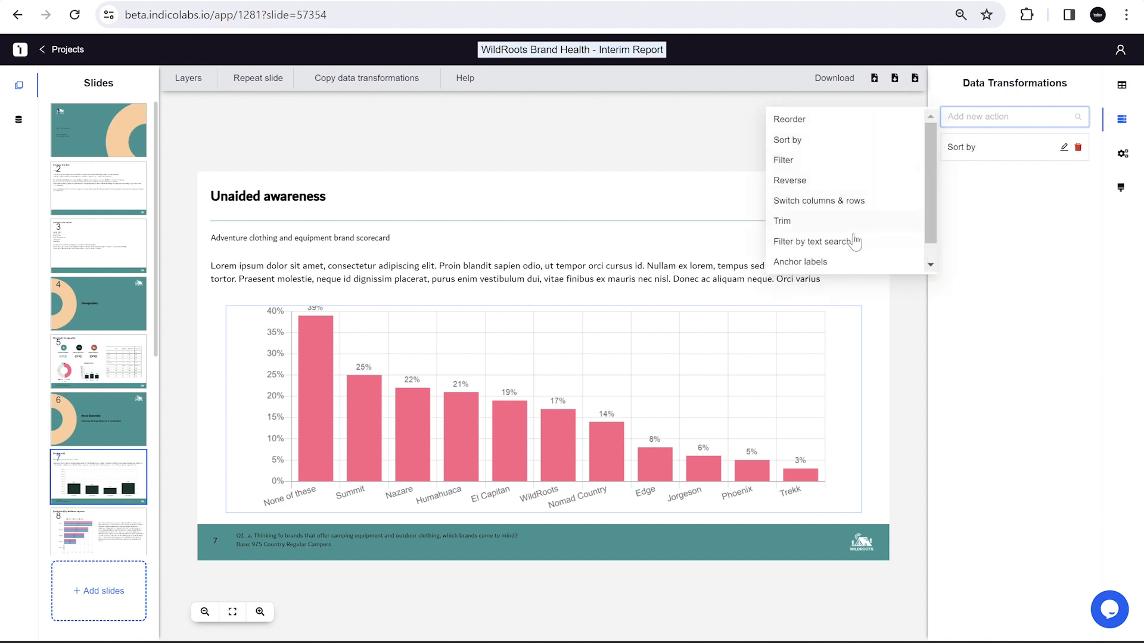
click(851, 242)
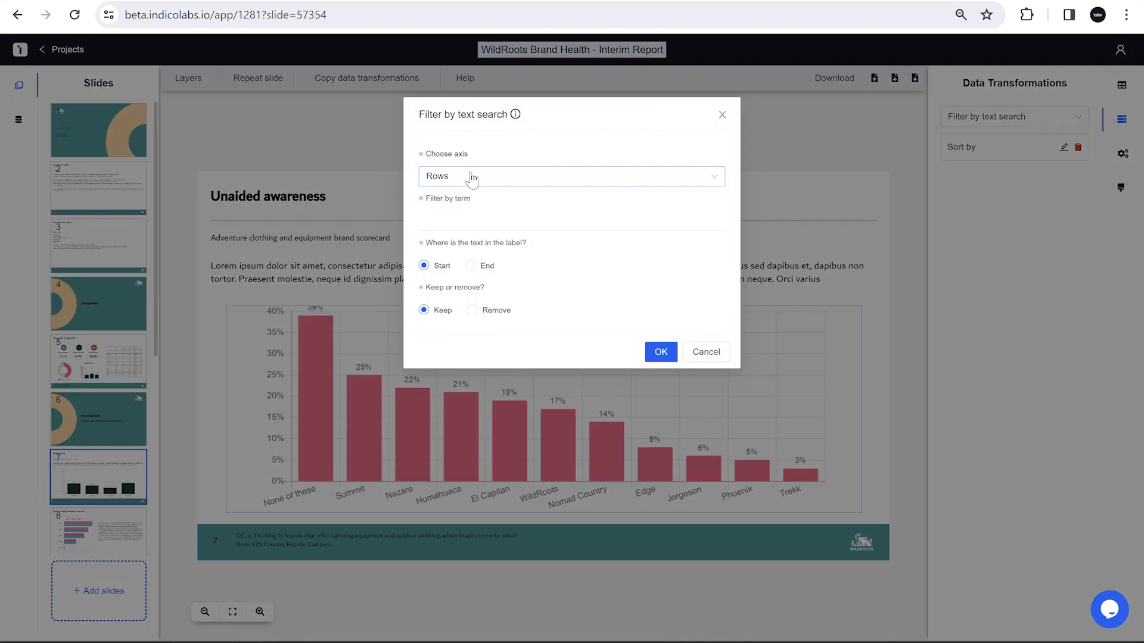
click(472, 310)
click(470, 222)
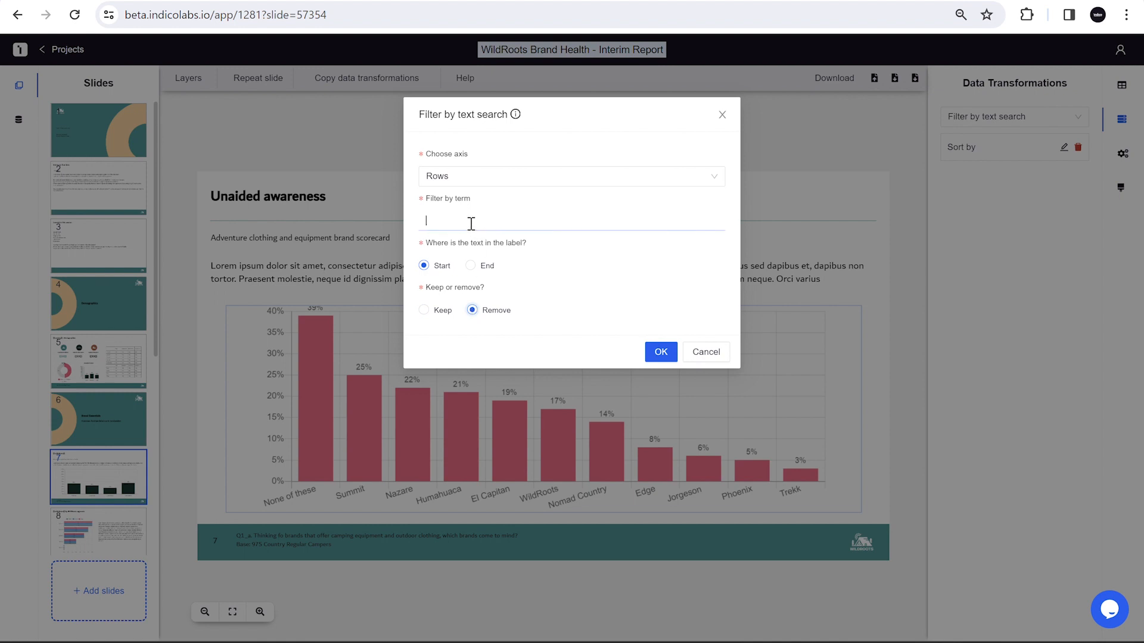
text(None)
key(Return)
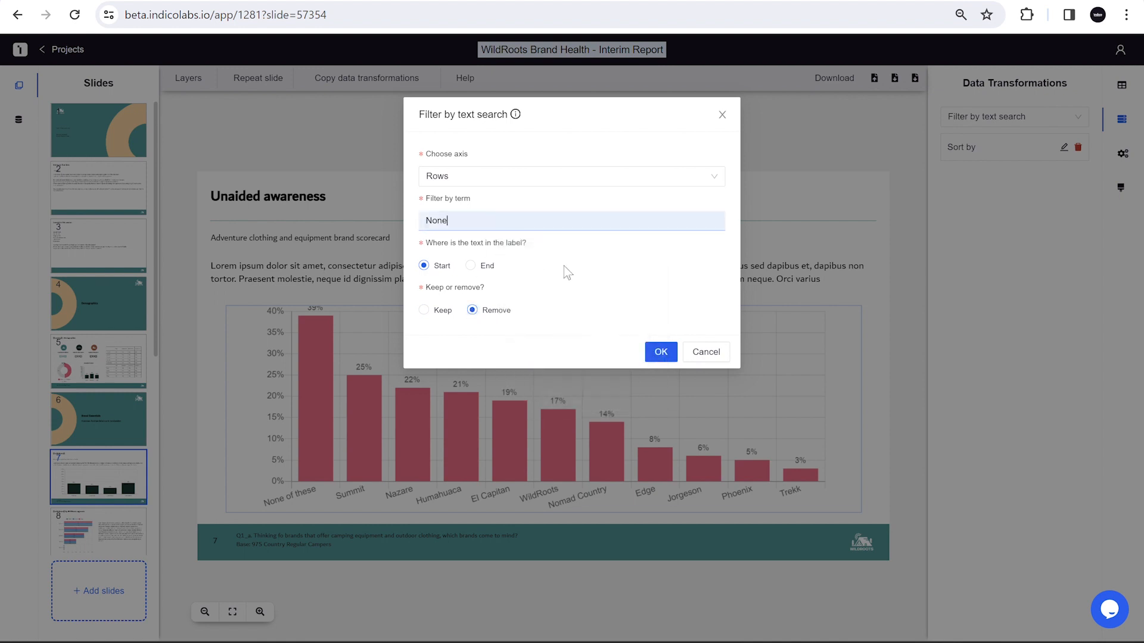
click(658, 352)
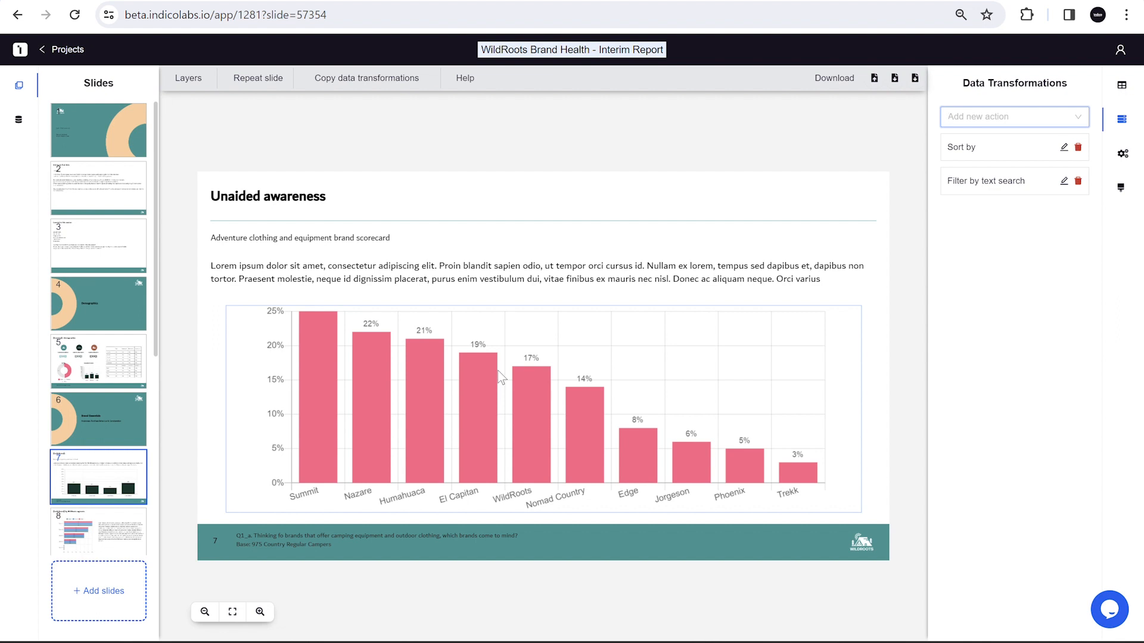
- Add an Anchor labels transformation that fixes the WildRoots row at the start of the bar chart
click(980, 111)
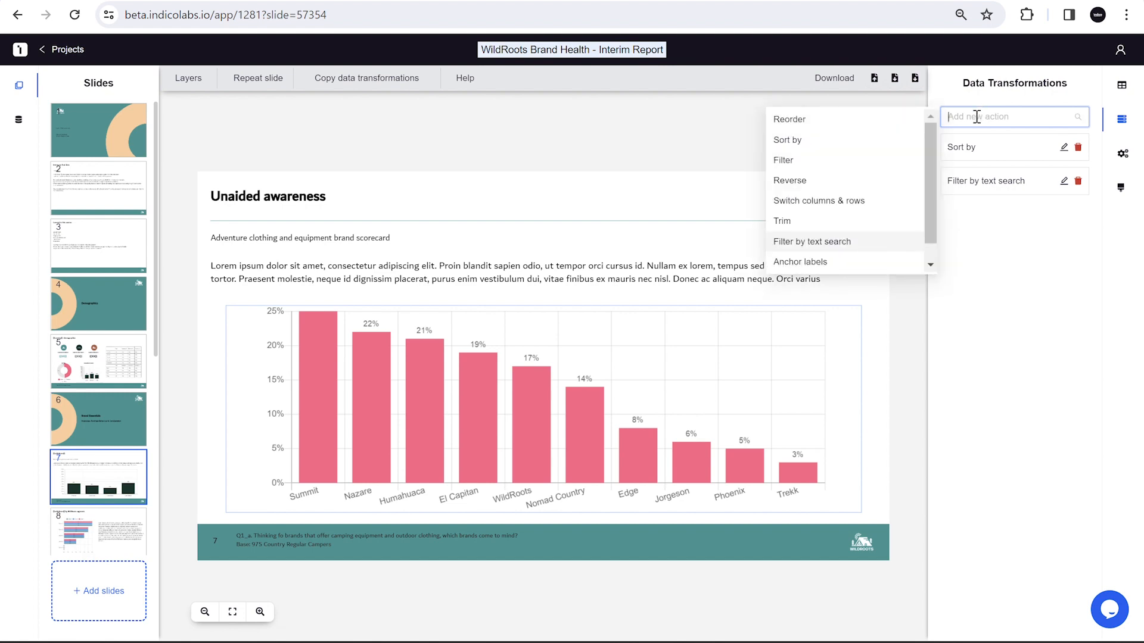
scroll(898, 212, down, 1)
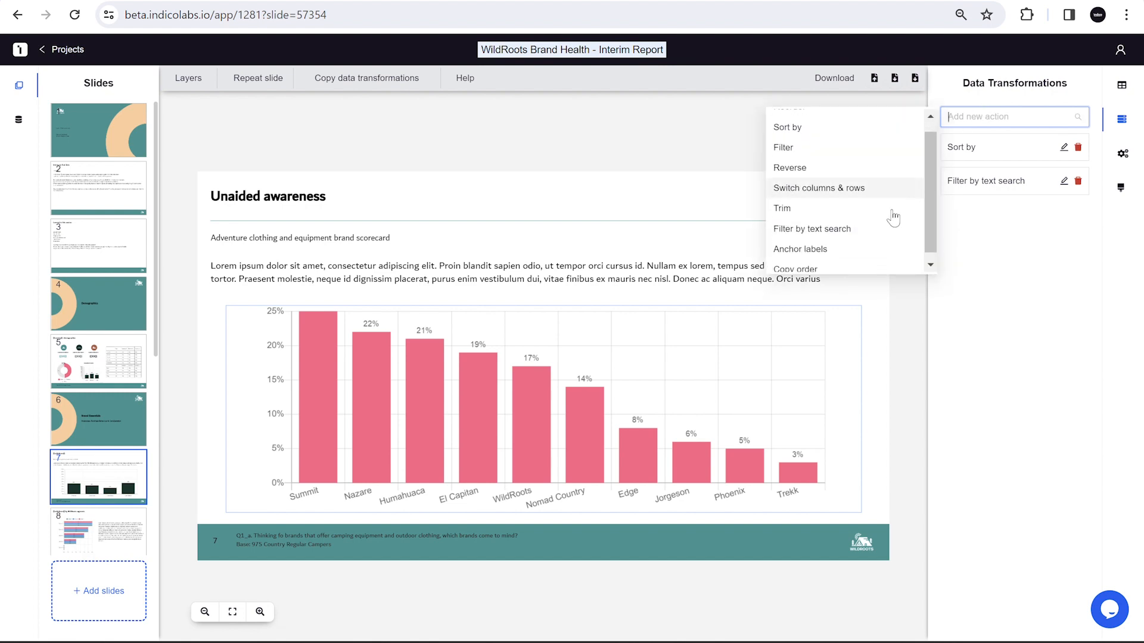
click(850, 248)
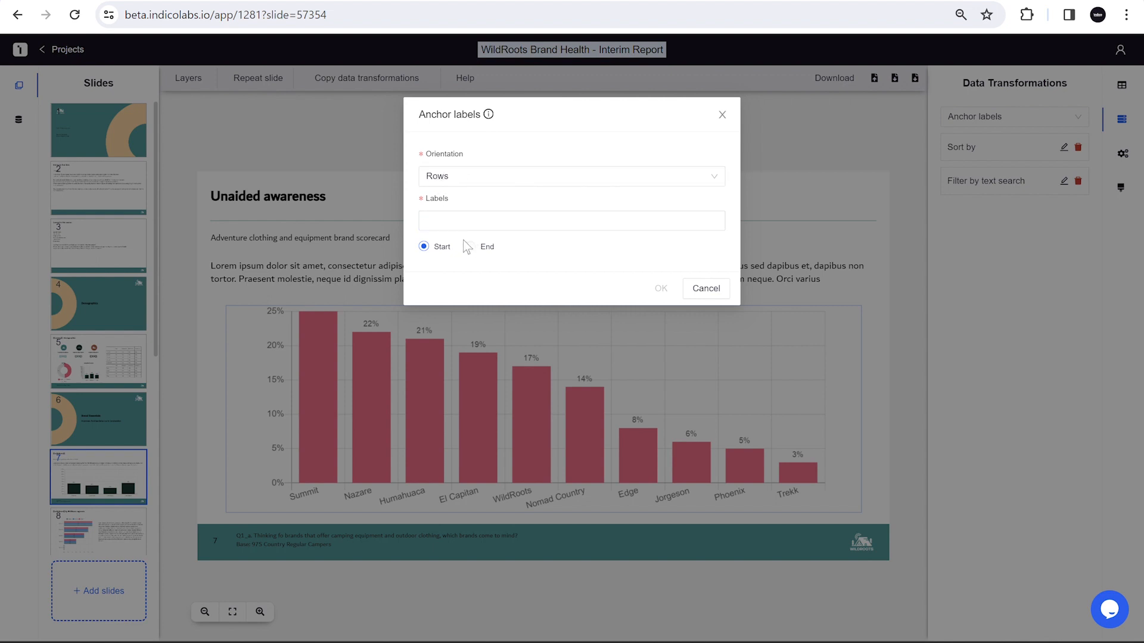
click(436, 222)
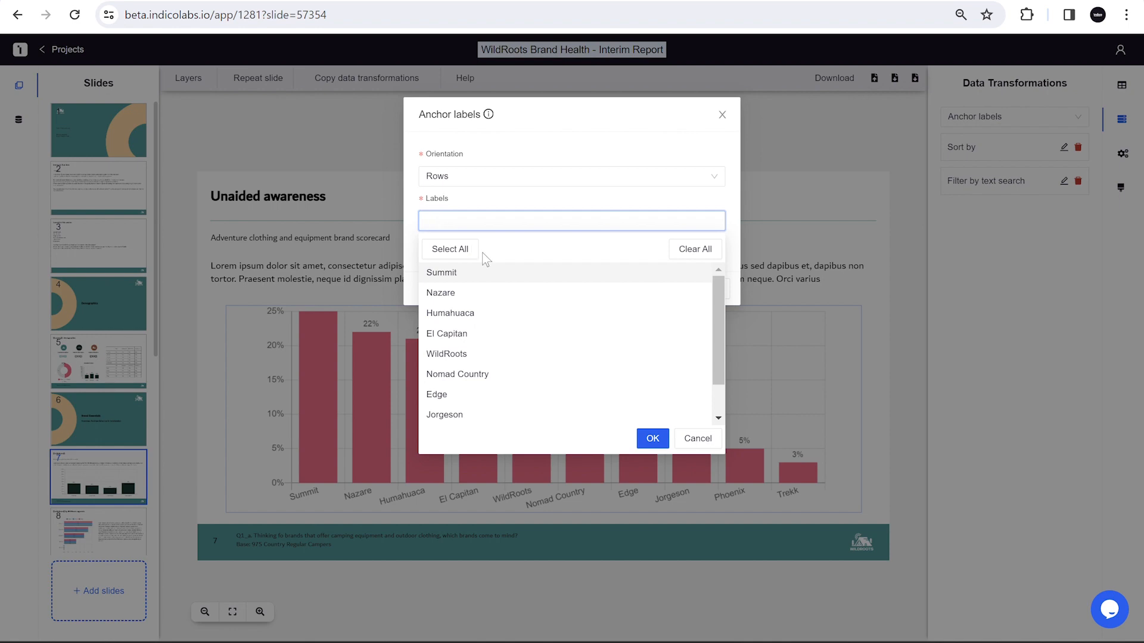
click(506, 356)
click(539, 201)
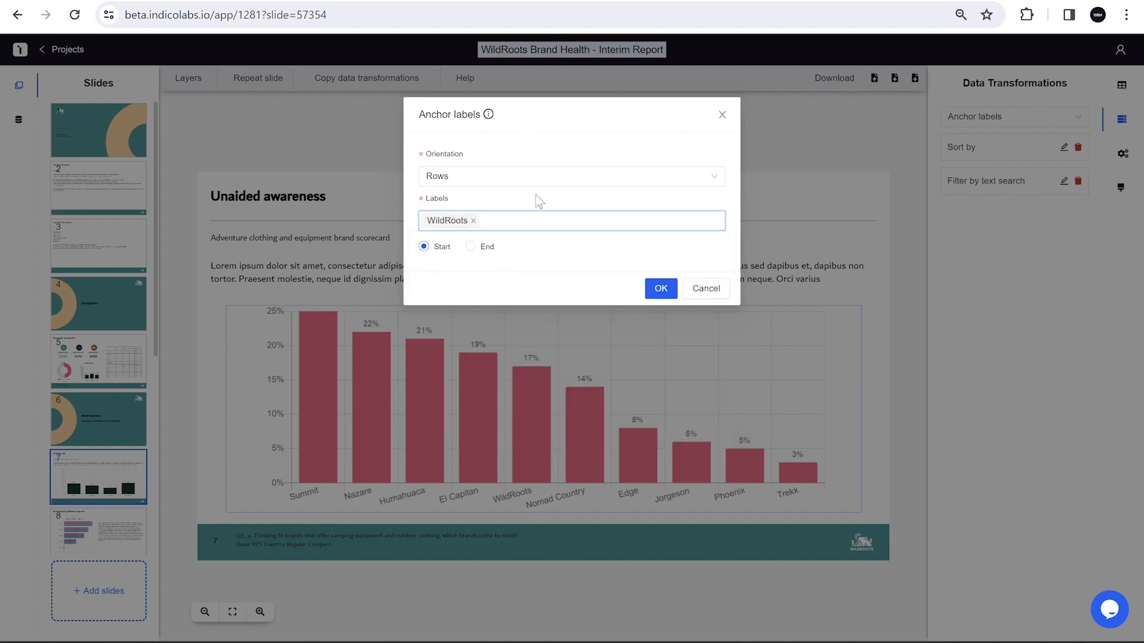
click(662, 289)
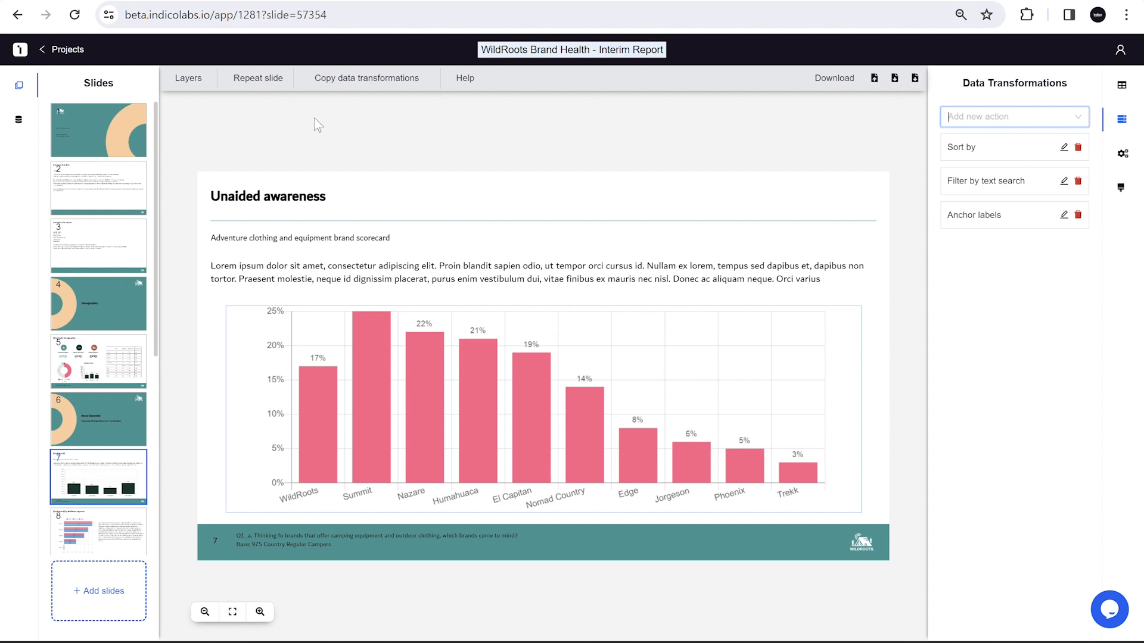
- Repeat slide 7 for the Q1, Q2 and Q3 brand data tables and accept the compatibility report
click(255, 81)
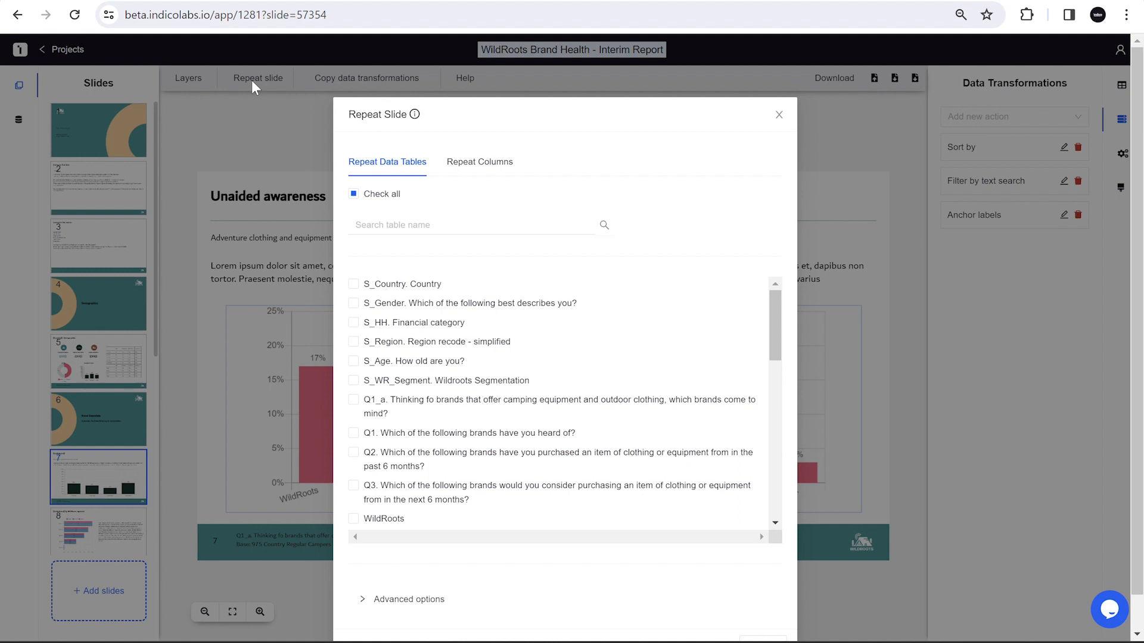
scroll(492, 435, down, 1)
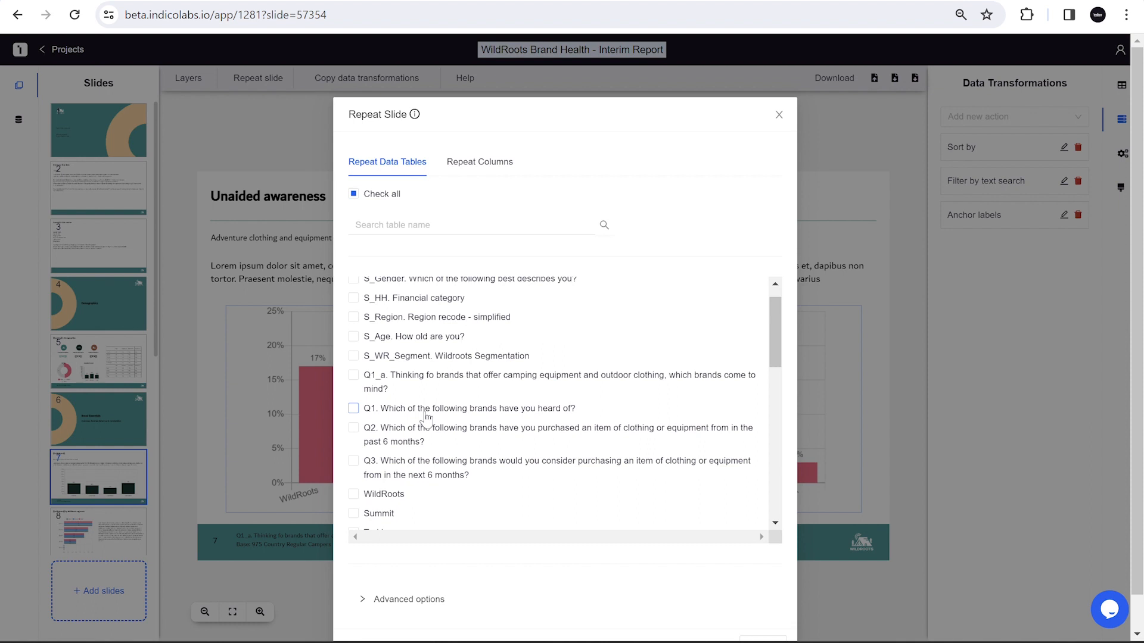
click(353, 409)
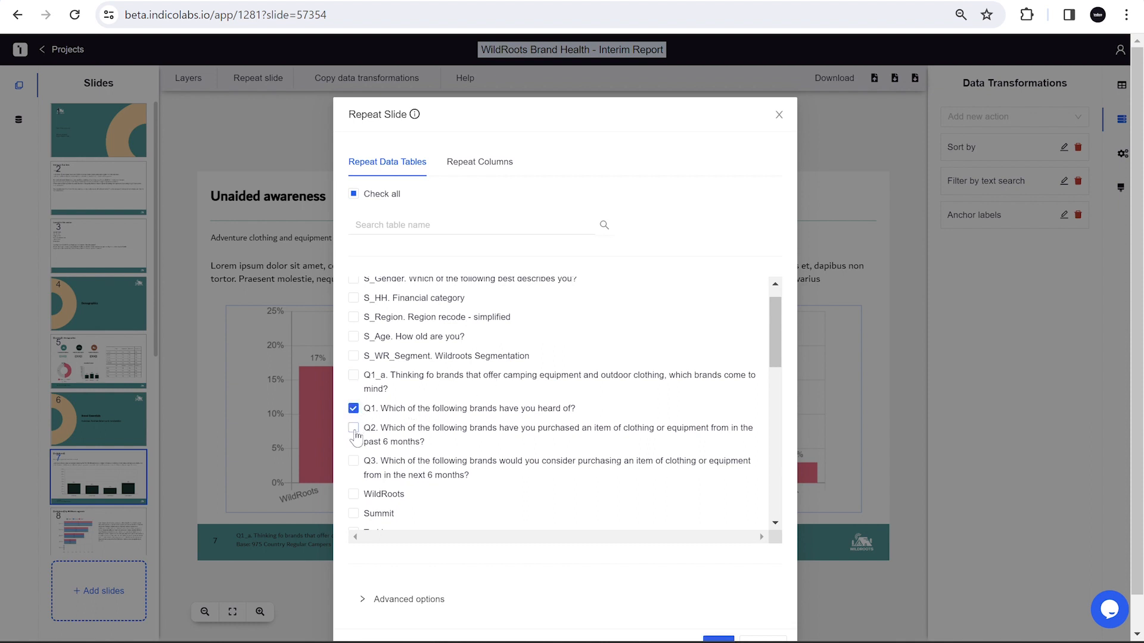
click(354, 428)
click(354, 462)
scroll(491, 572, down, 1)
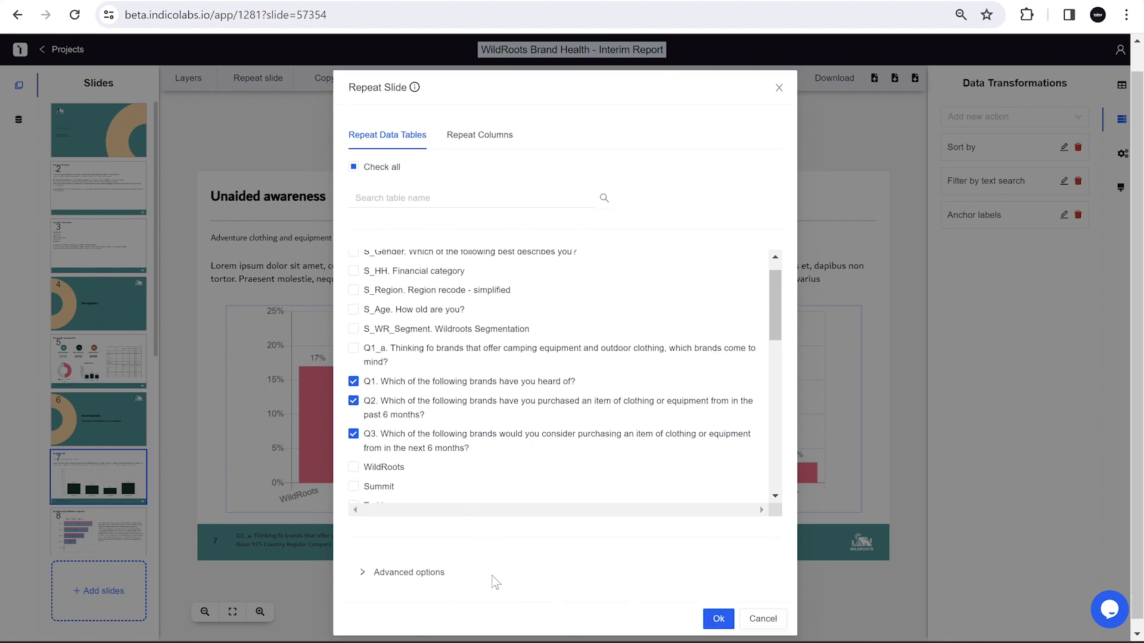
click(717, 609)
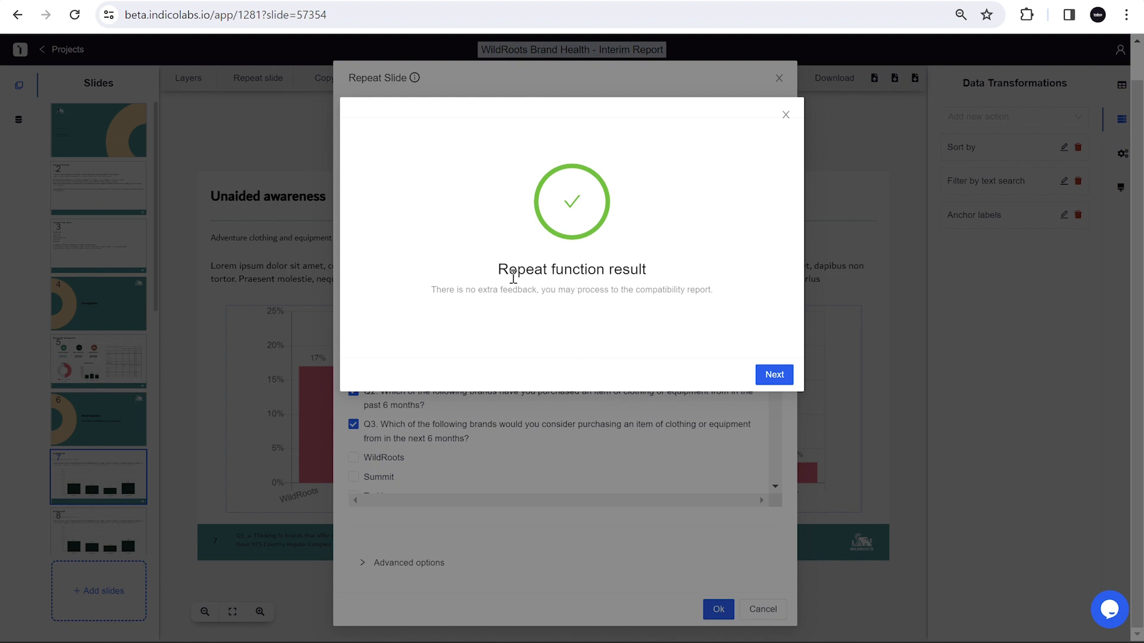
click(777, 376)
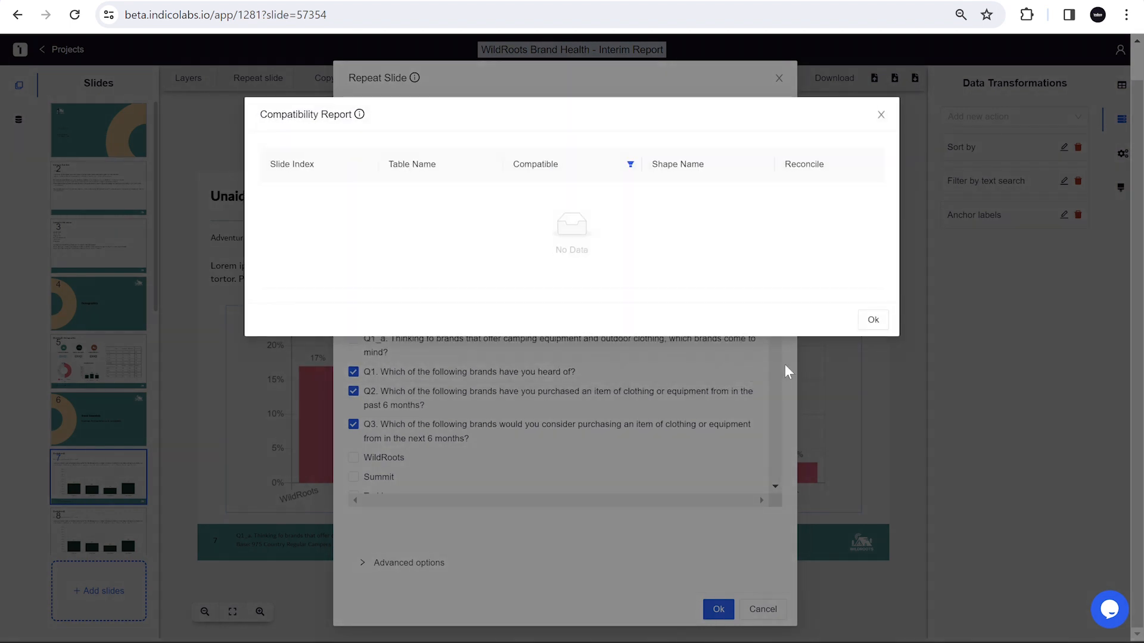
click(873, 321)
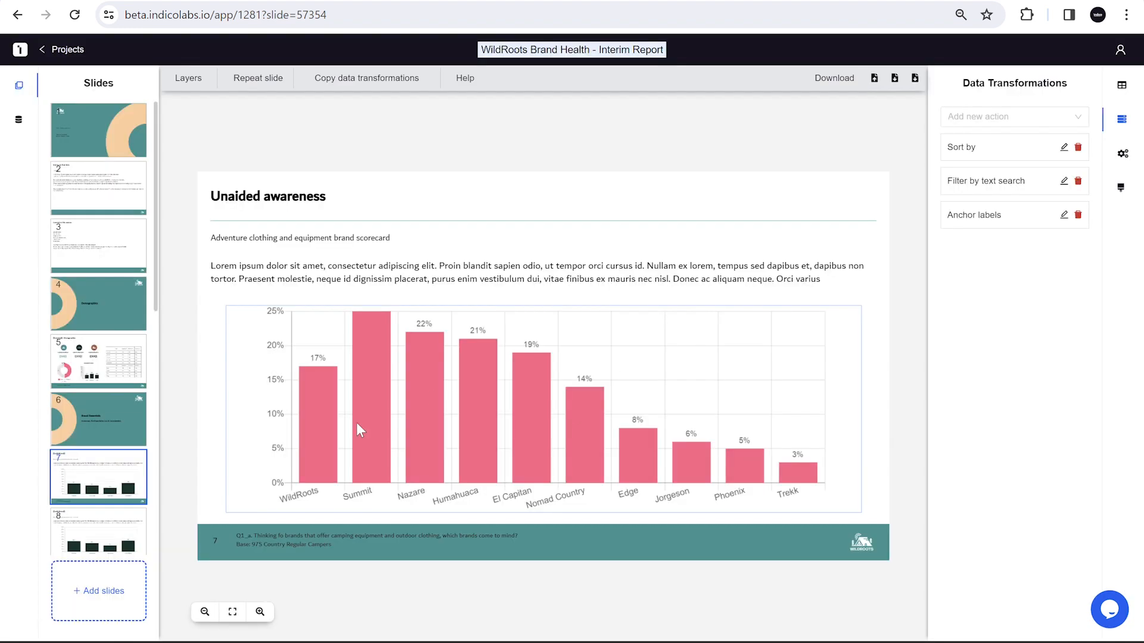
- Review the brand charts on slides 7 to 10 to check that titles, sorting and footers match each repeated table
scroll(94, 322, down, 4)
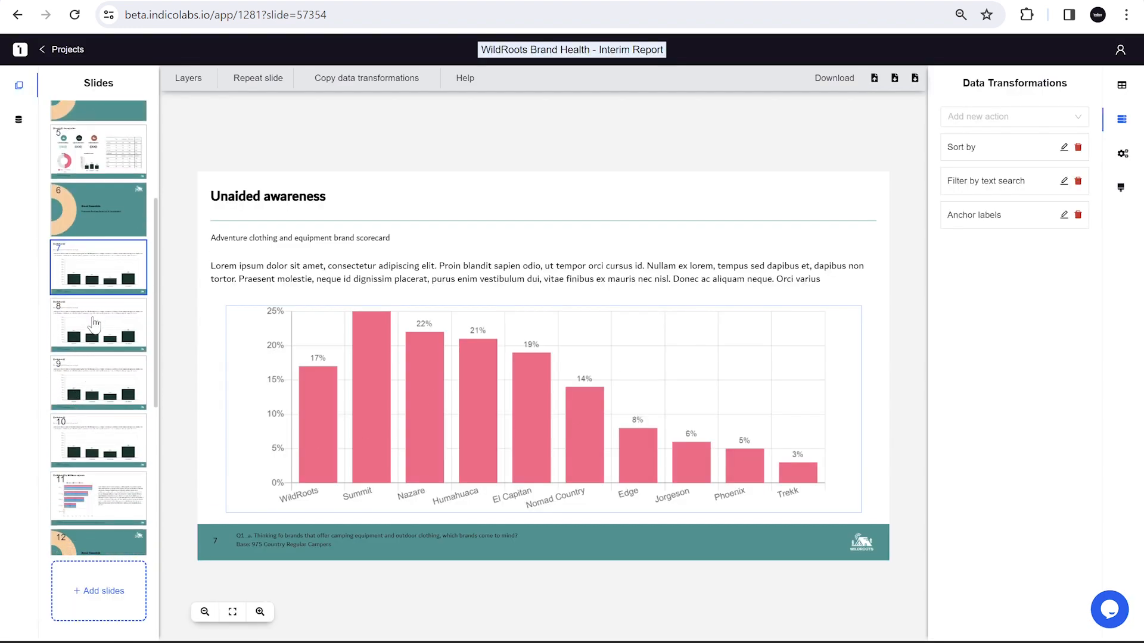
click(94, 322)
click(92, 282)
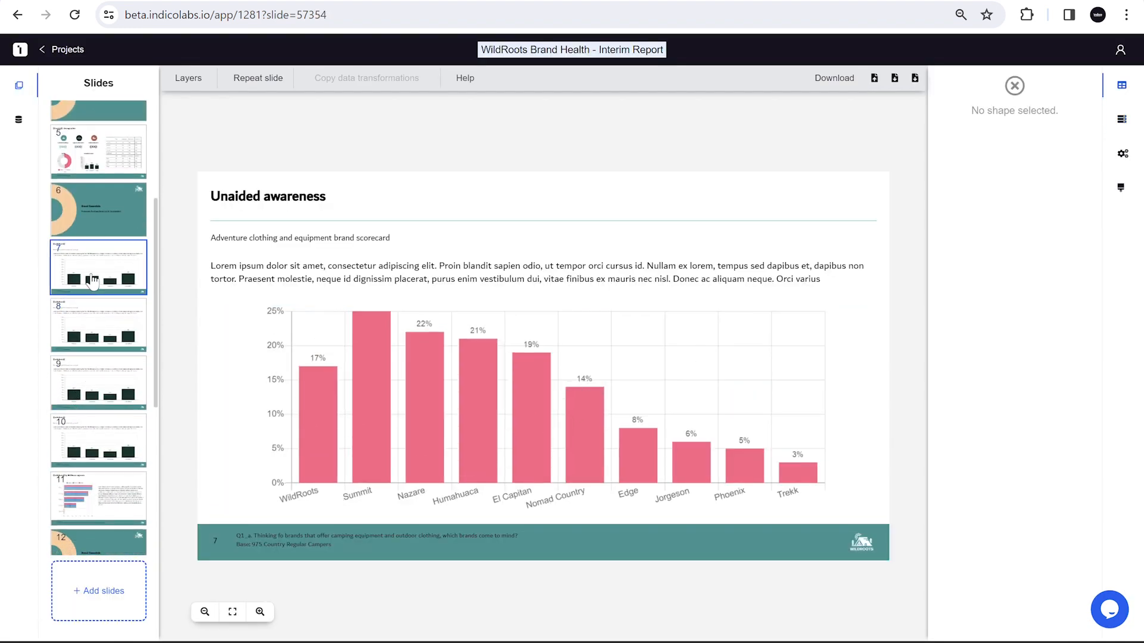
click(116, 343)
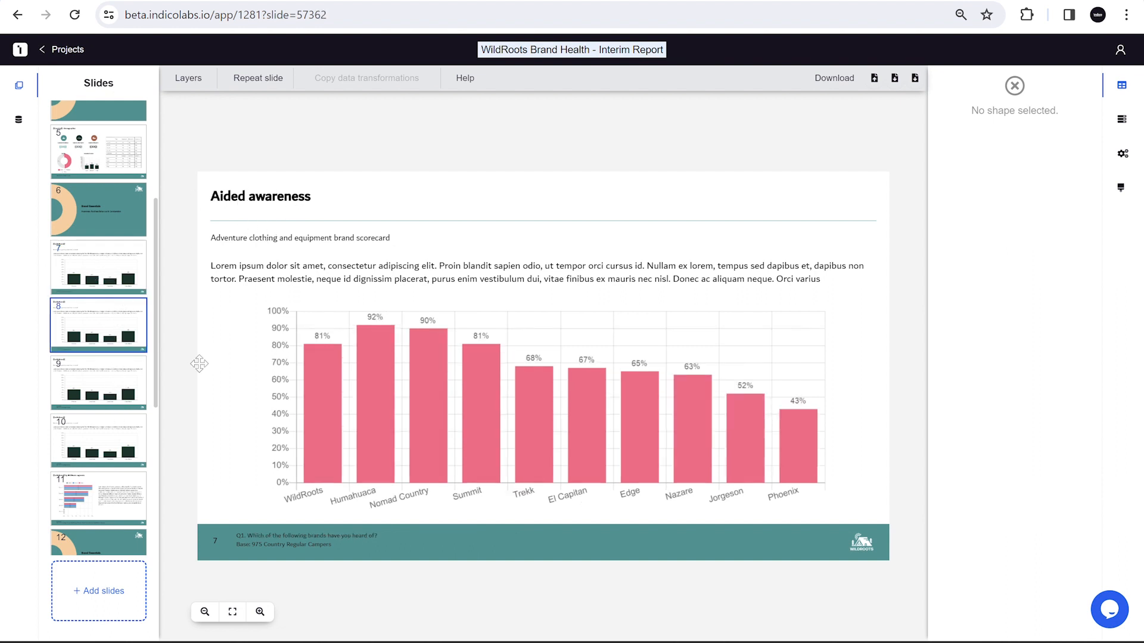
click(126, 392)
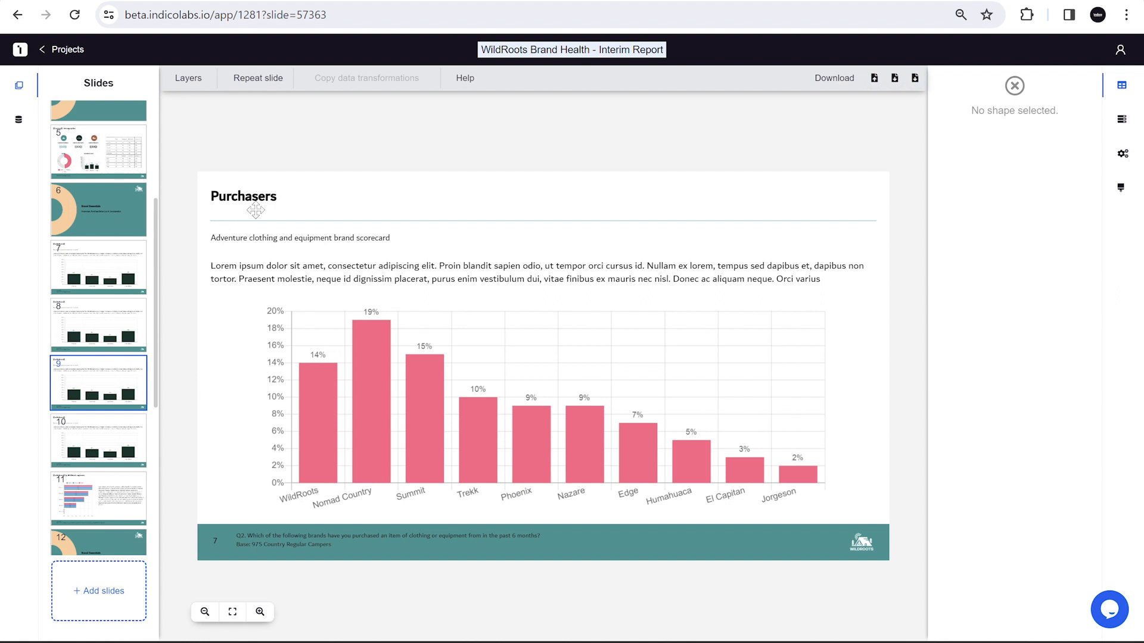
click(113, 447)
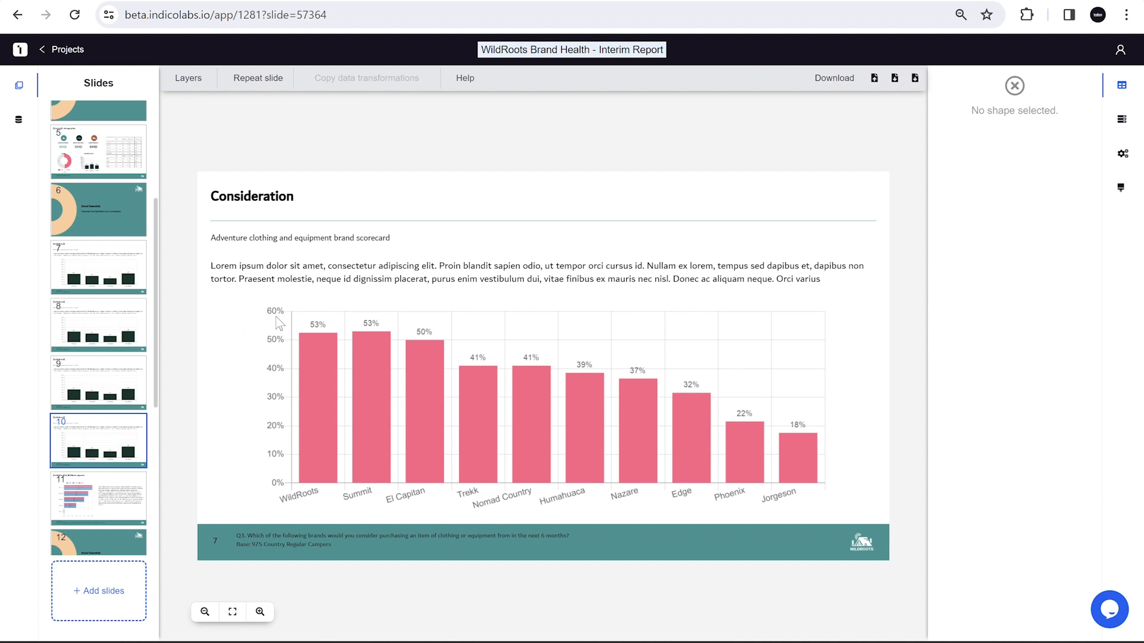
click(406, 356)
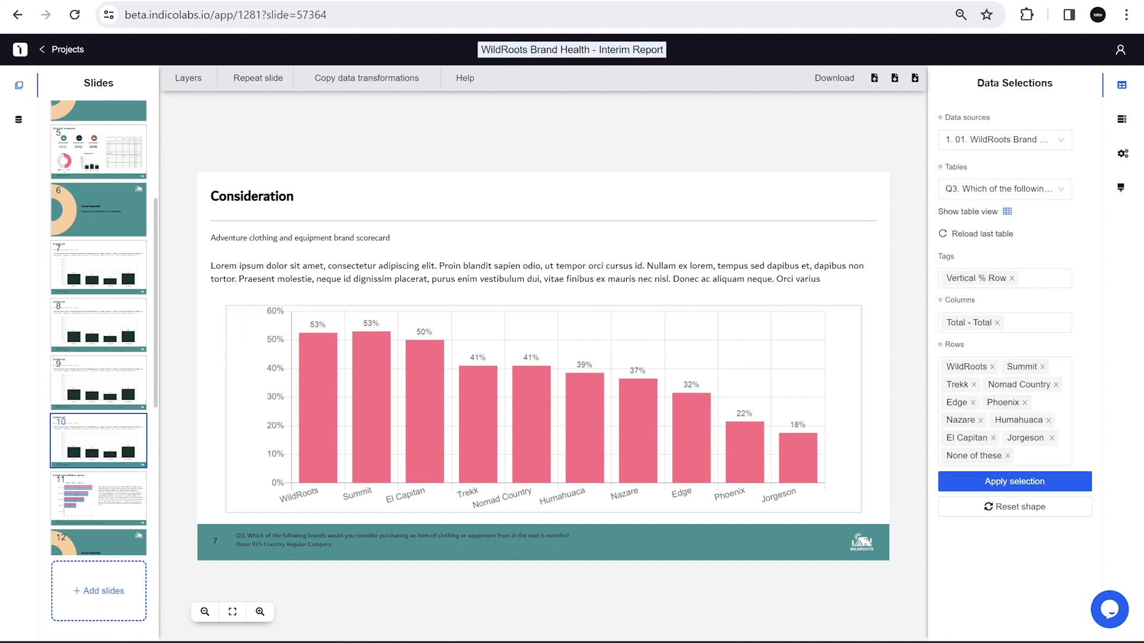
click(98, 279)
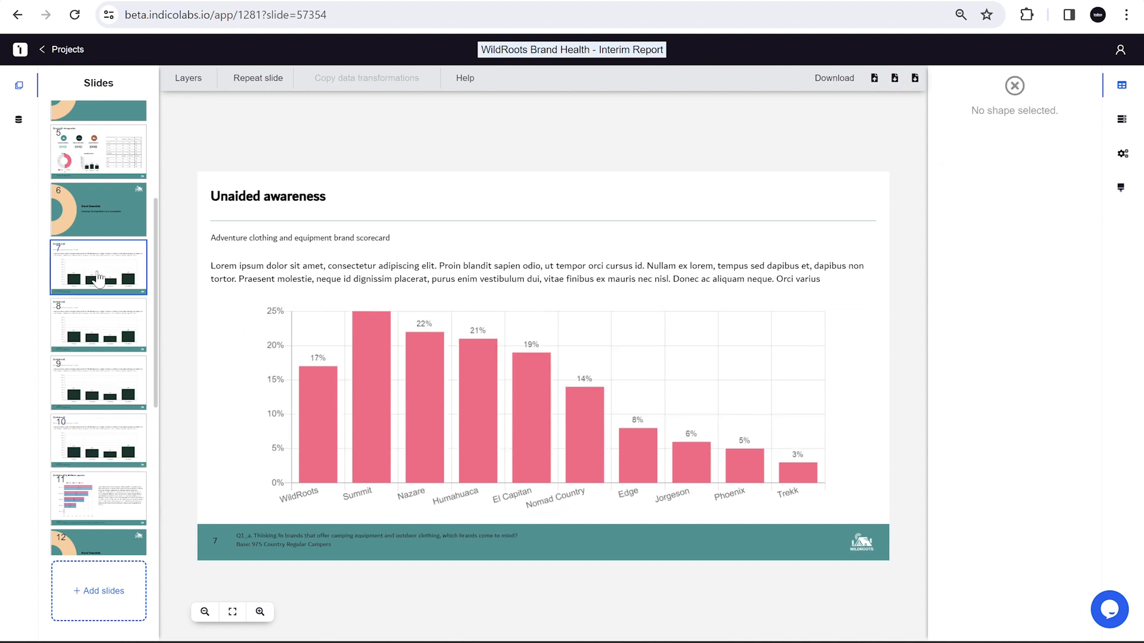
click(97, 386)
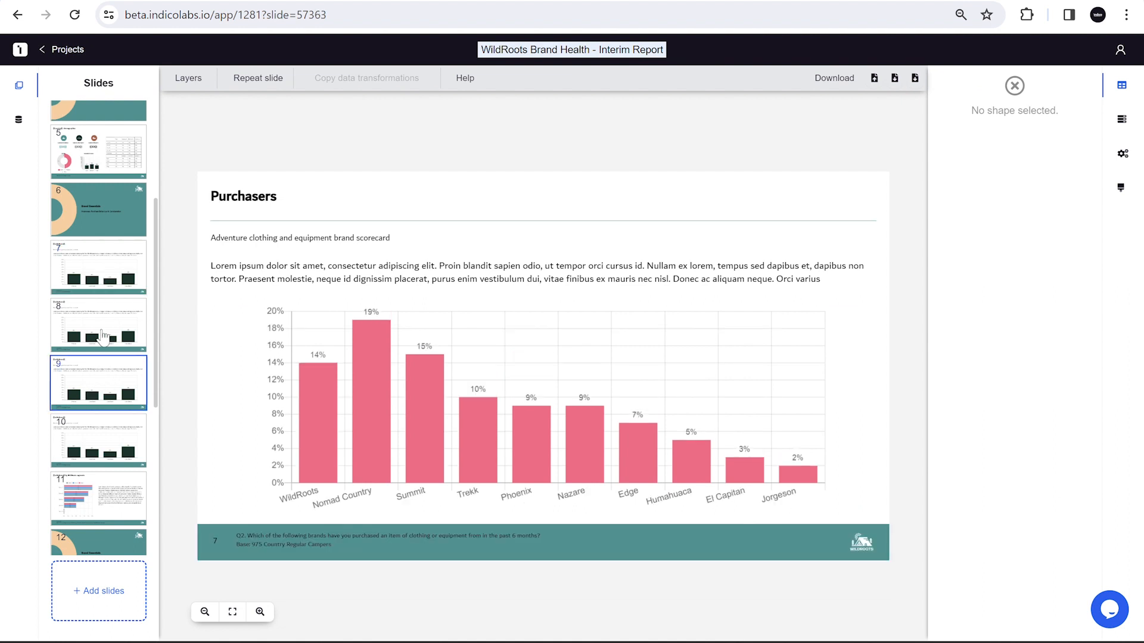
click(104, 335)
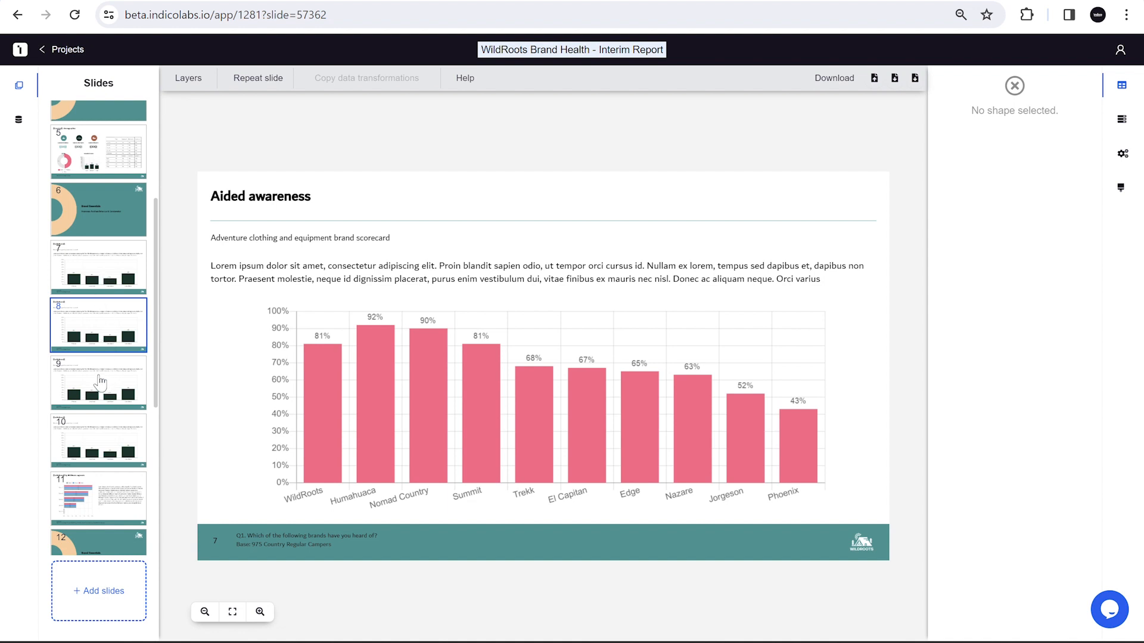
click(100, 381)
click(104, 437)
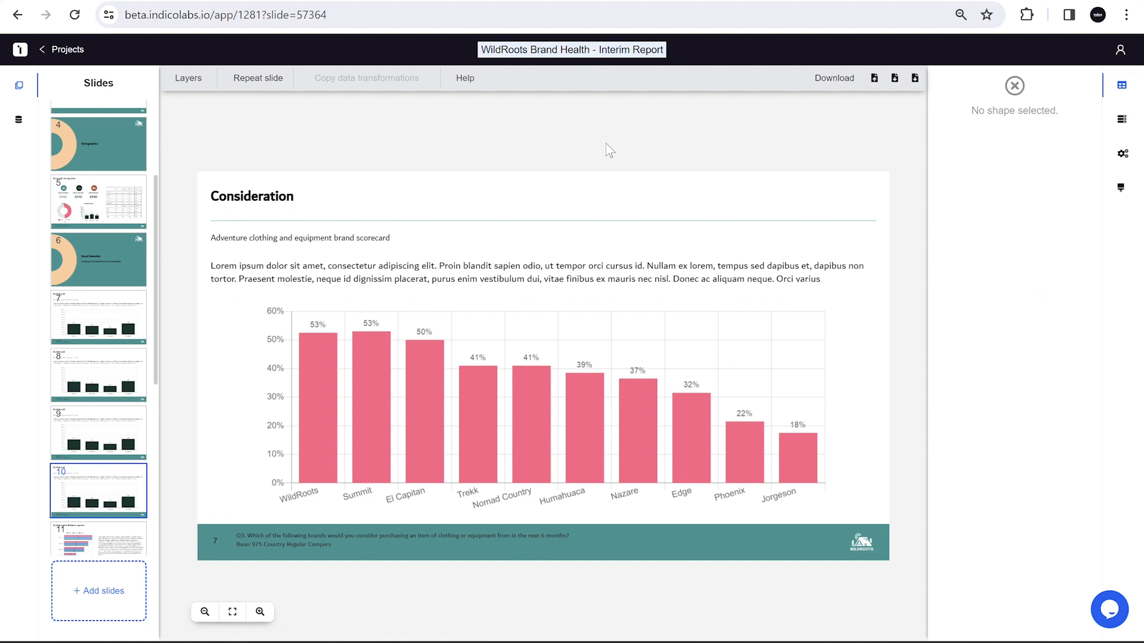
- Map slide 11's bar chart to the three Segments columns of the Q1_a table, excluding the Filter Frequency Row tag
scroll(99, 327, down, 5)
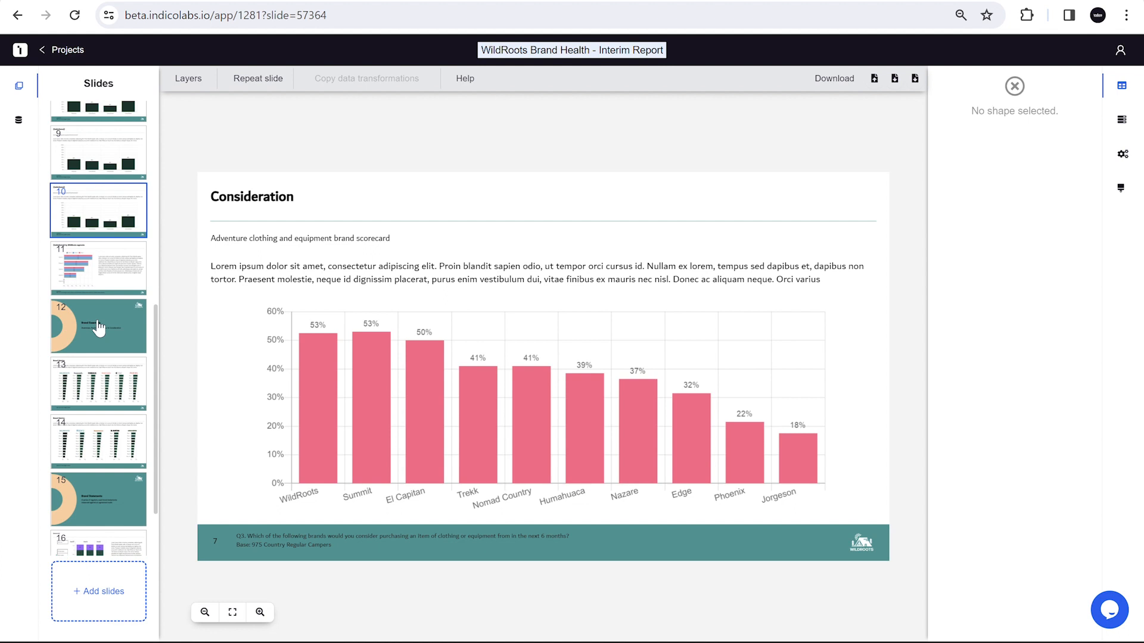
click(95, 286)
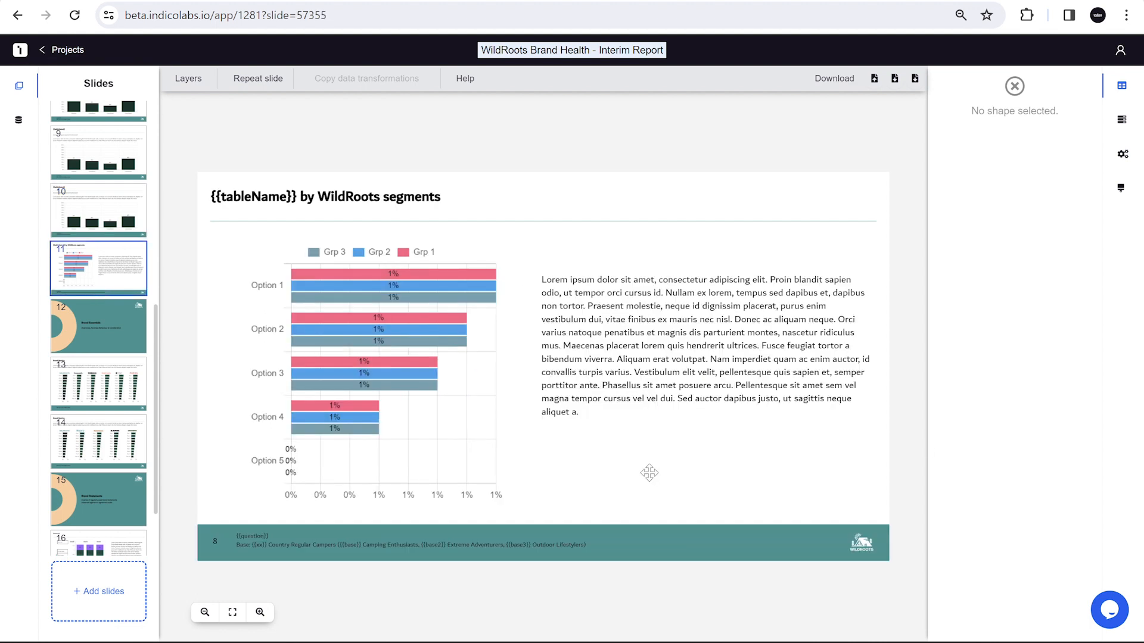
click(468, 478)
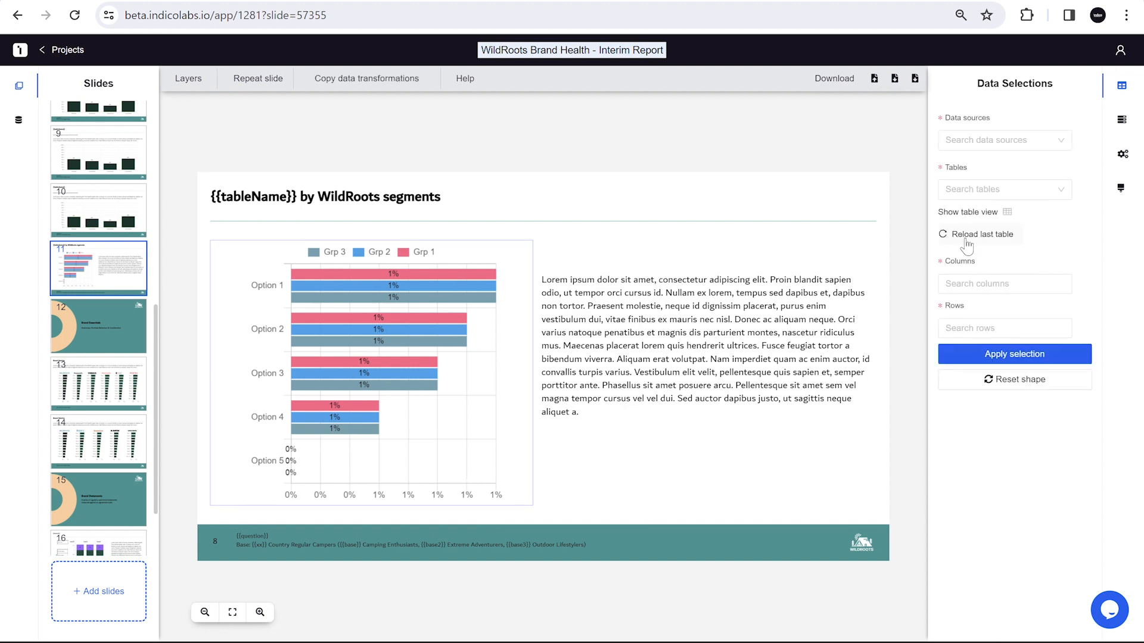
click(1007, 212)
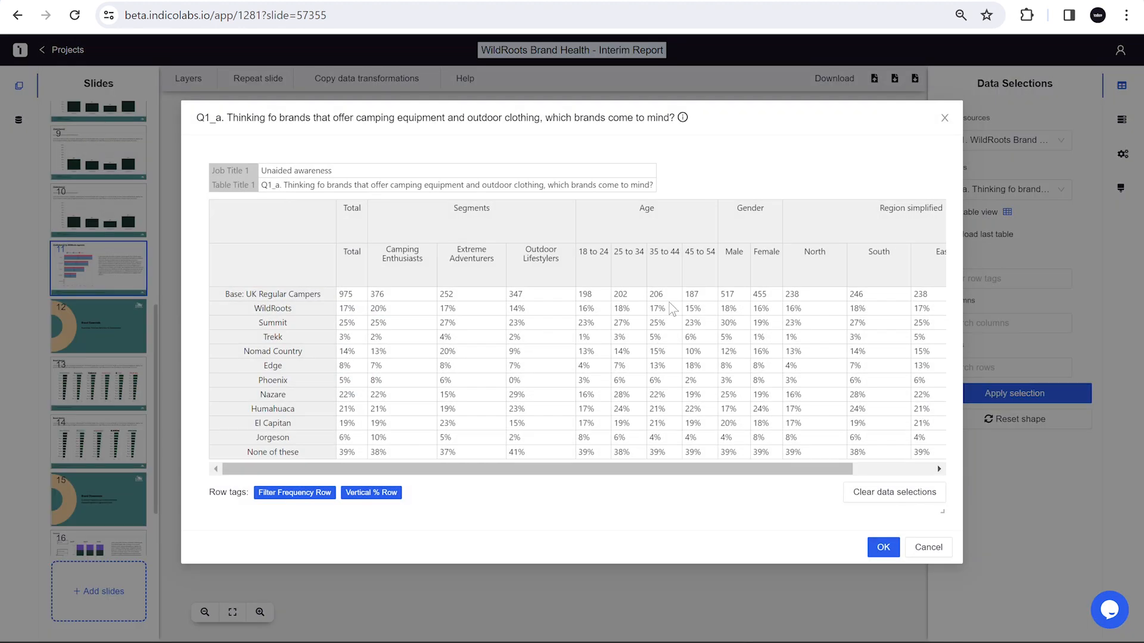
click(283, 498)
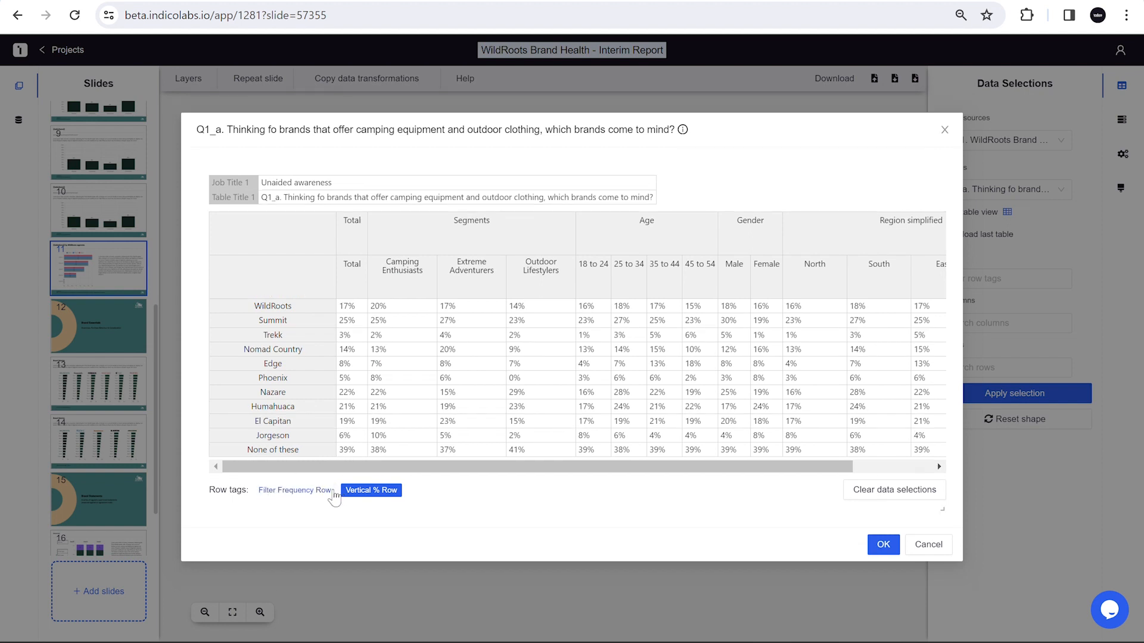
click(425, 237)
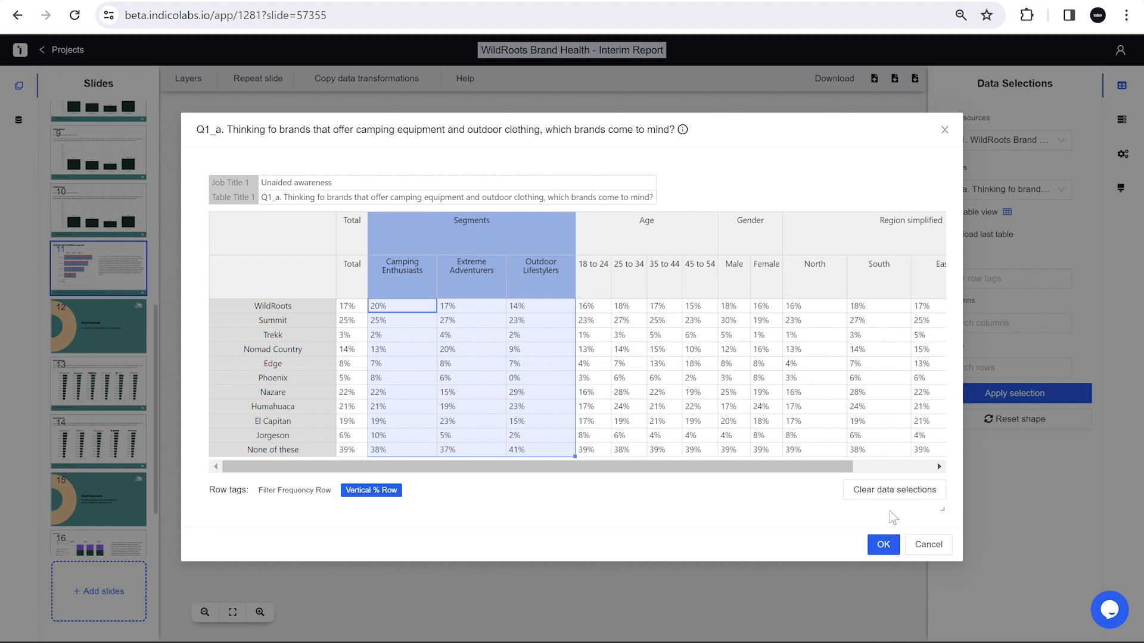
click(883, 545)
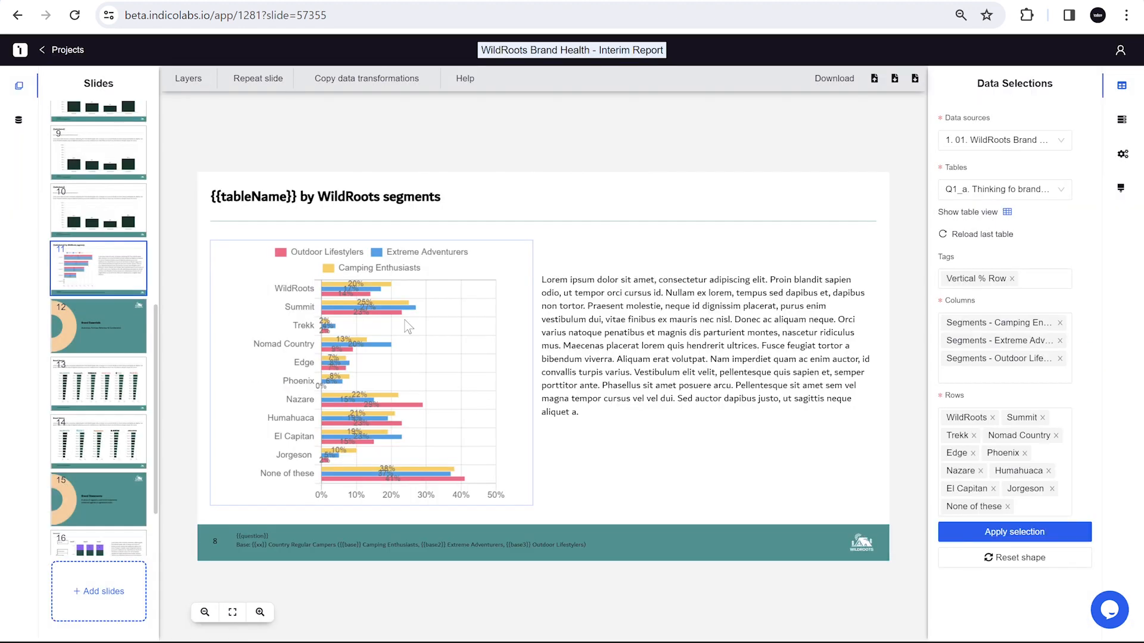
- Map the tableName parameter in slide 11's title to the "Unaided awareness" job title of the Q1_a table
click(268, 204)
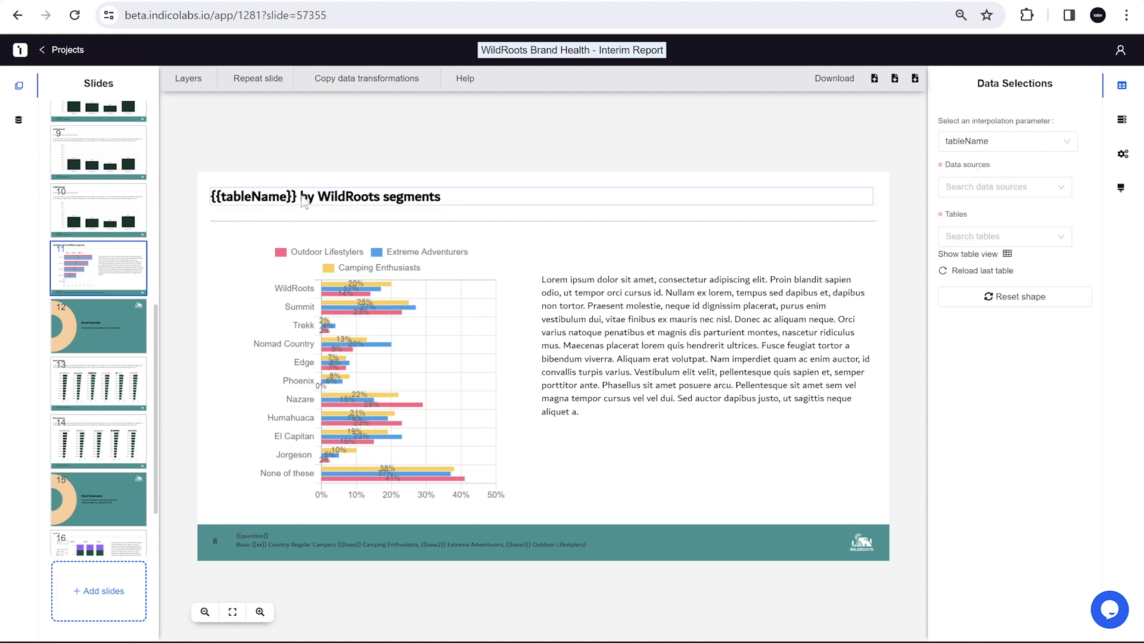
click(975, 272)
click(1006, 255)
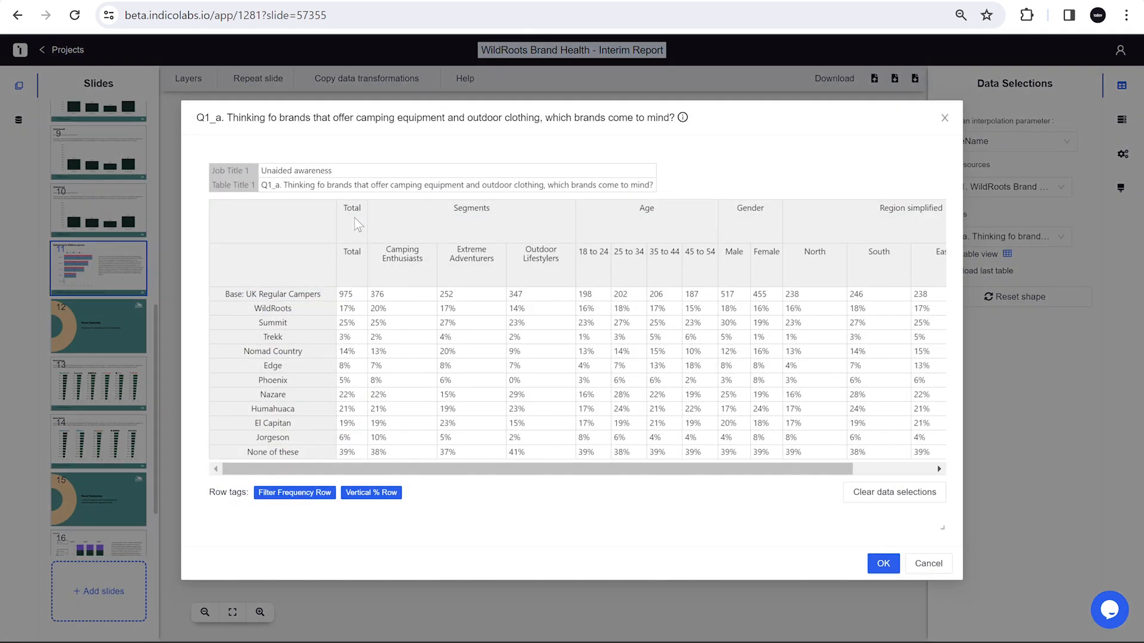
click(883, 547)
- Map the question parameter in slide 11's footer to the Table Title 1 text of the Q1_a table
click(279, 546)
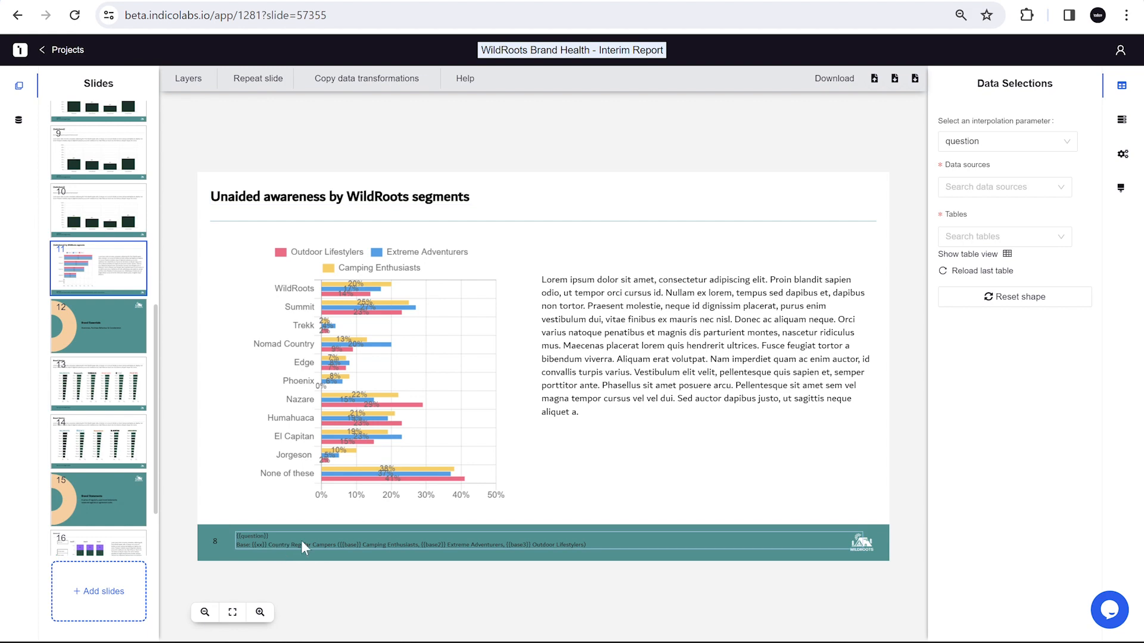
click(993, 276)
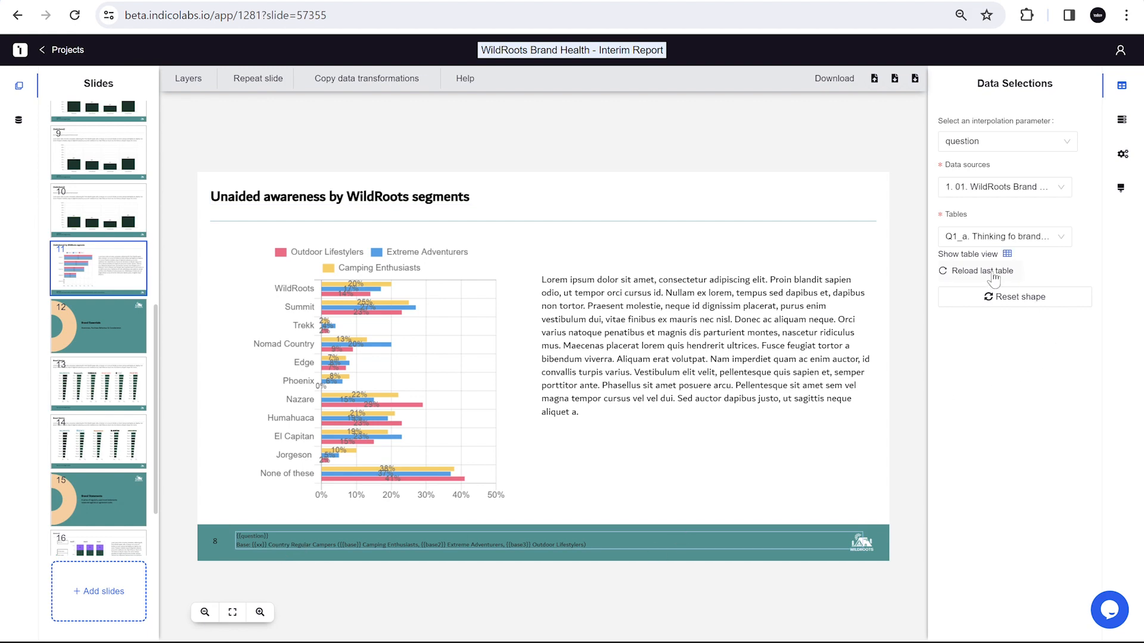
click(1007, 255)
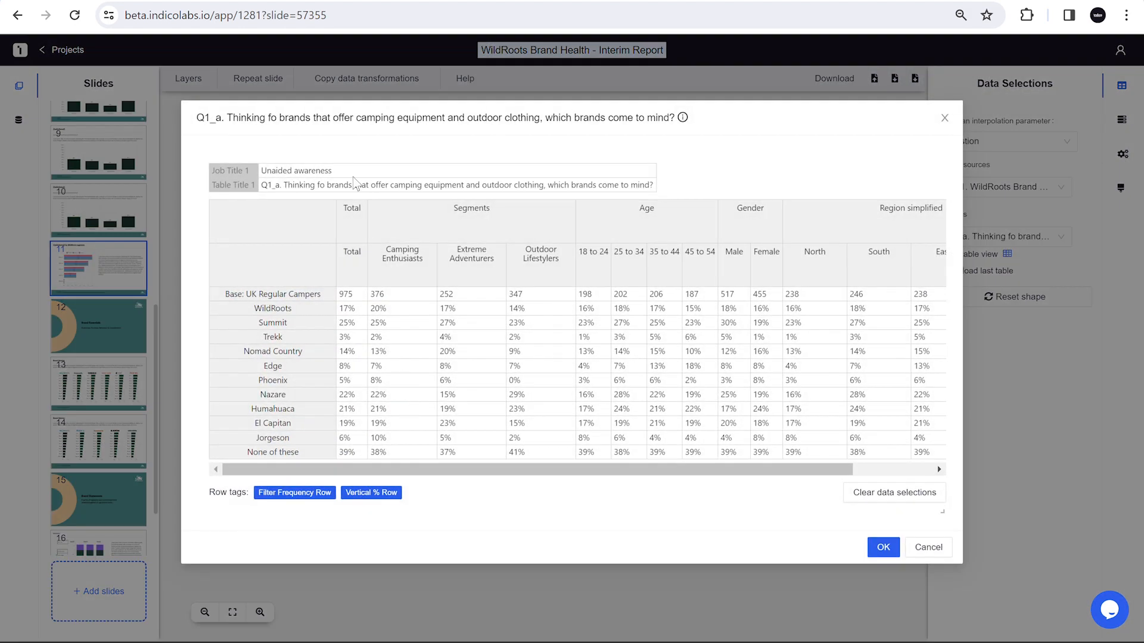
click(338, 188)
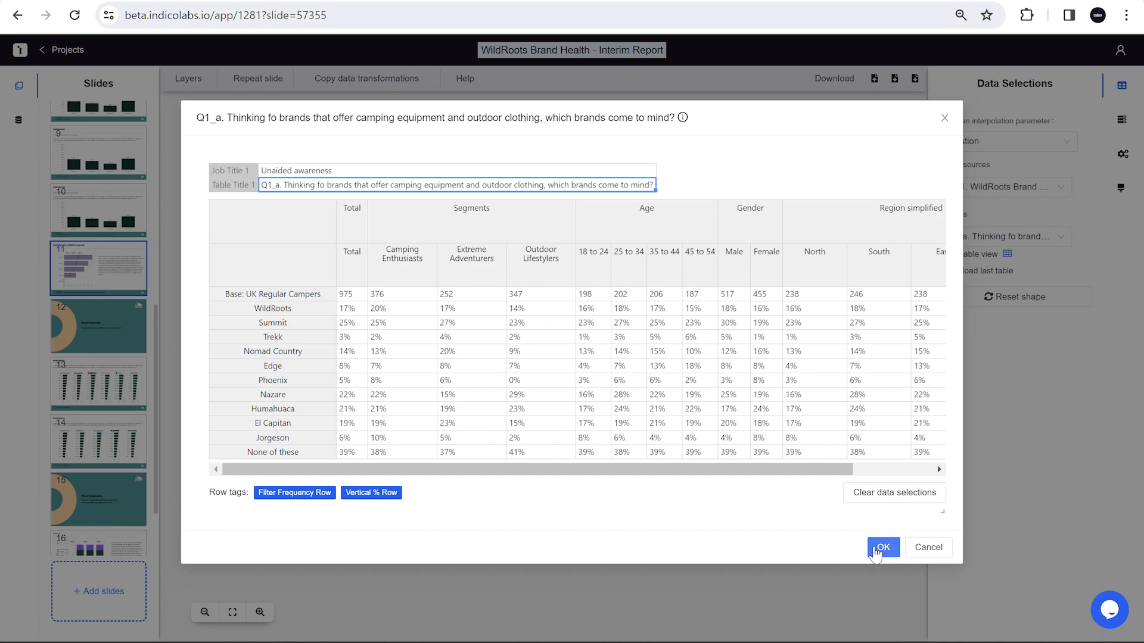
click(871, 547)
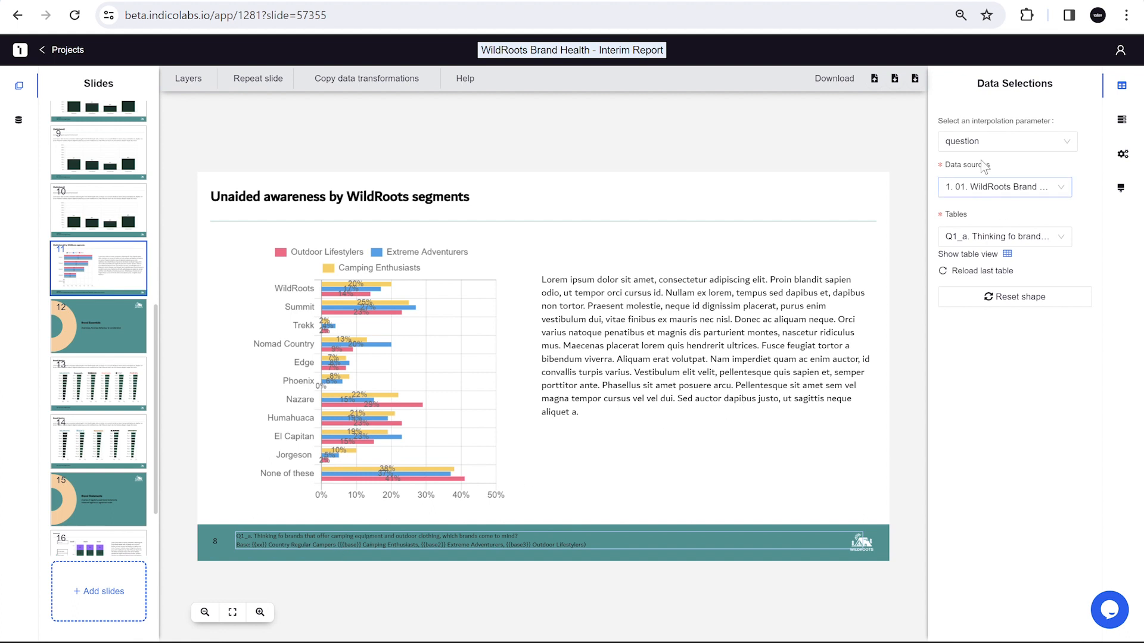
- Map the footer's xx parameter to the Total cell in the "Base: UK Regular Campers" row of the Q1_a table
click(973, 143)
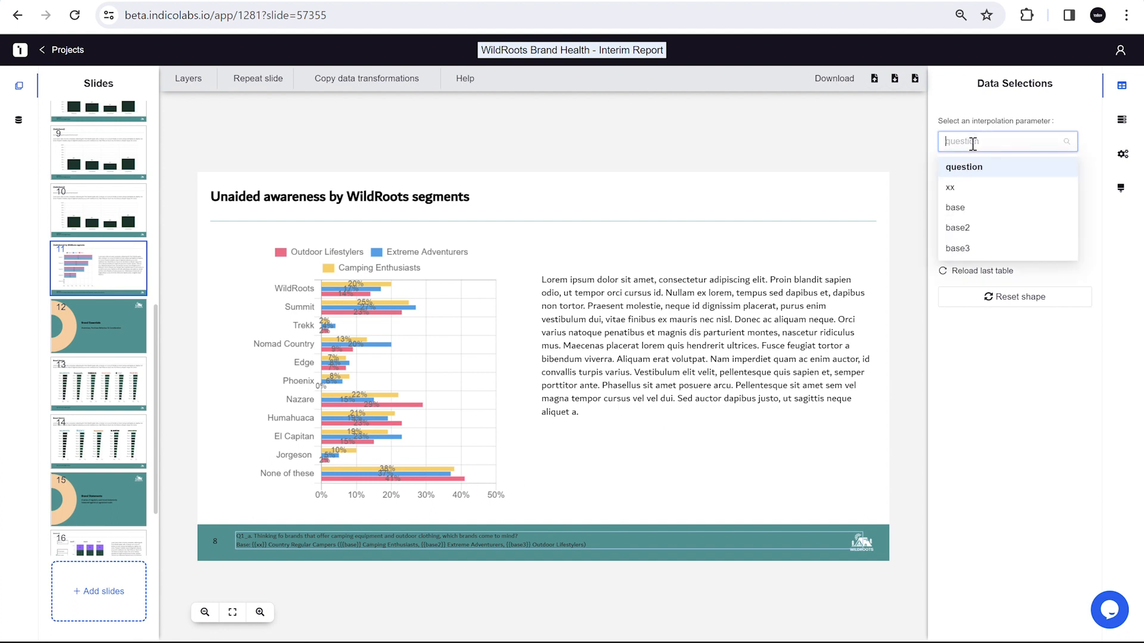
click(973, 194)
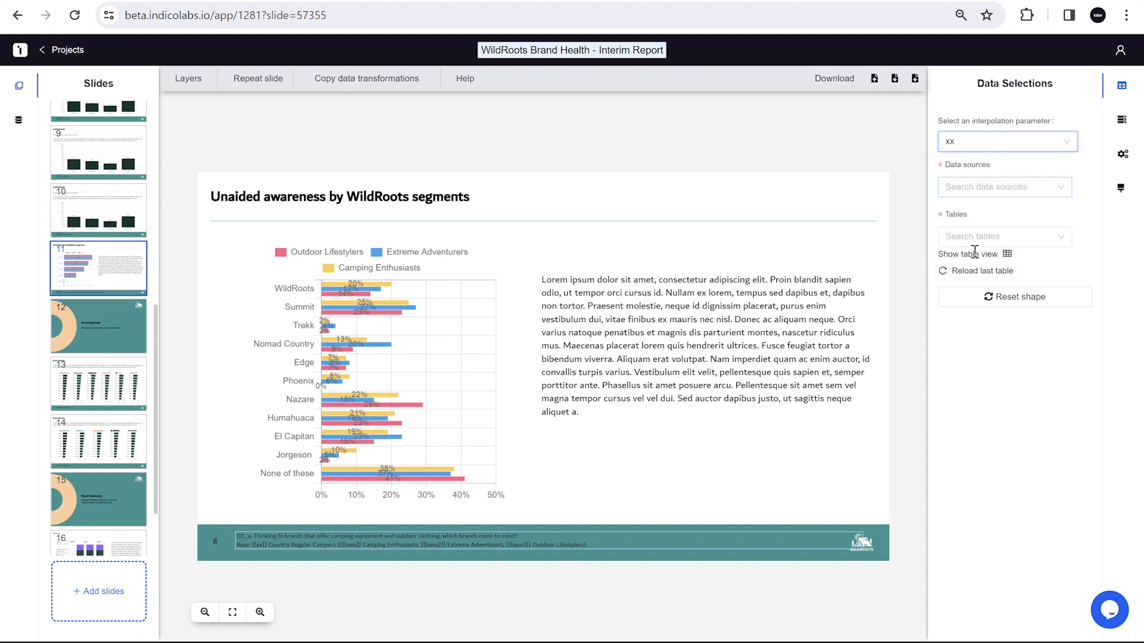
click(1007, 255)
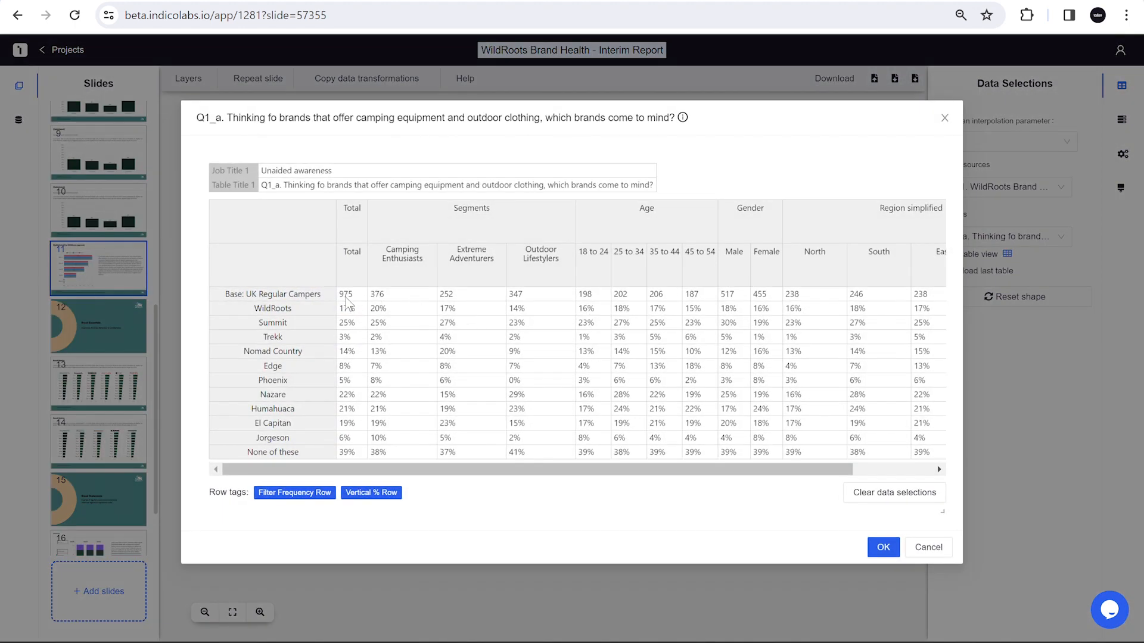
click(348, 298)
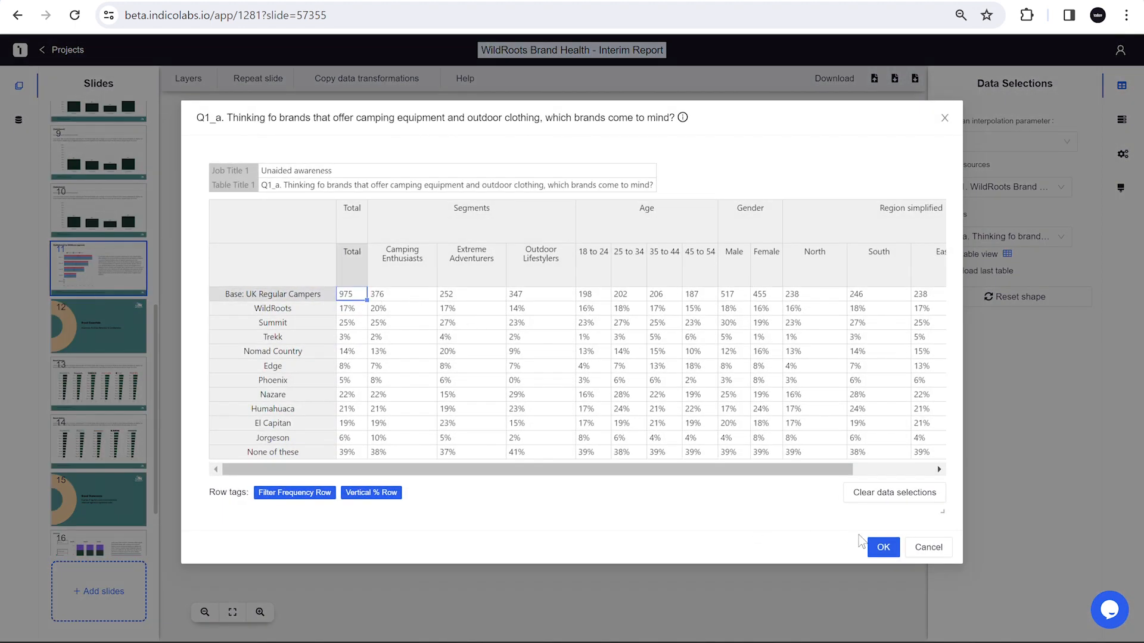
click(883, 546)
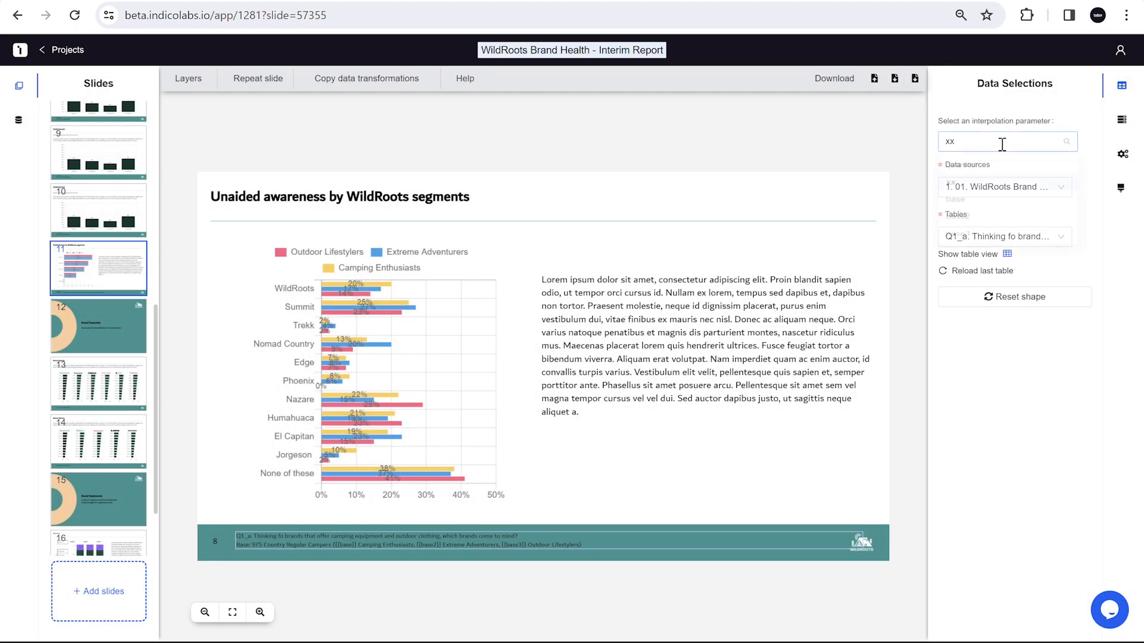
- Map the footer's base parameter to the Camping Enthusiasts cell in the base row of the Q1_a table
click(1002, 144)
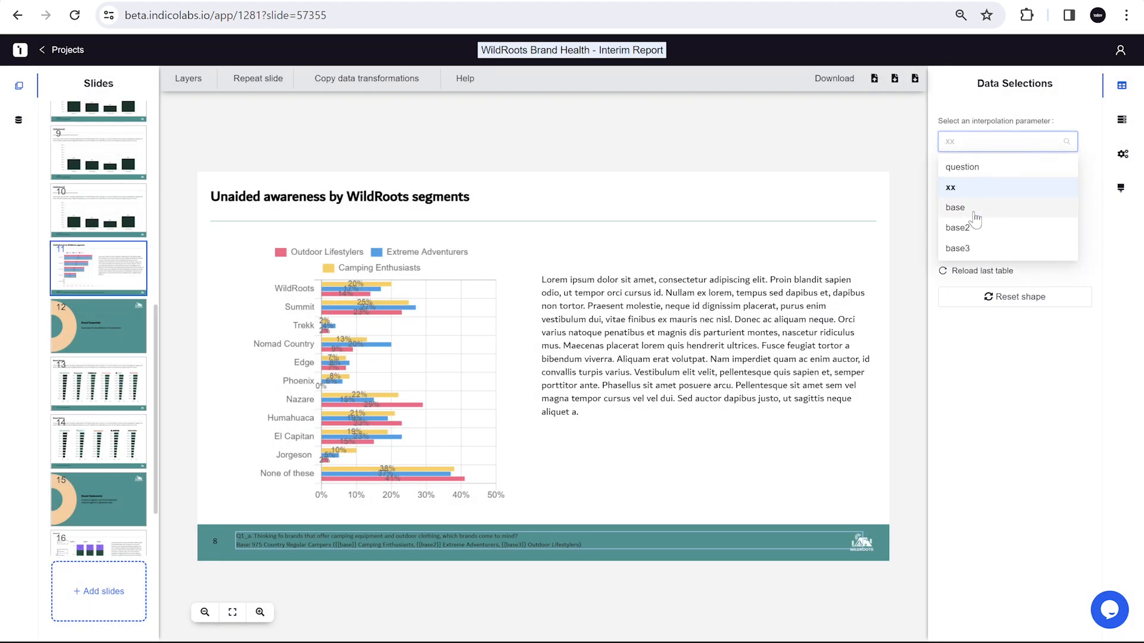
click(973, 212)
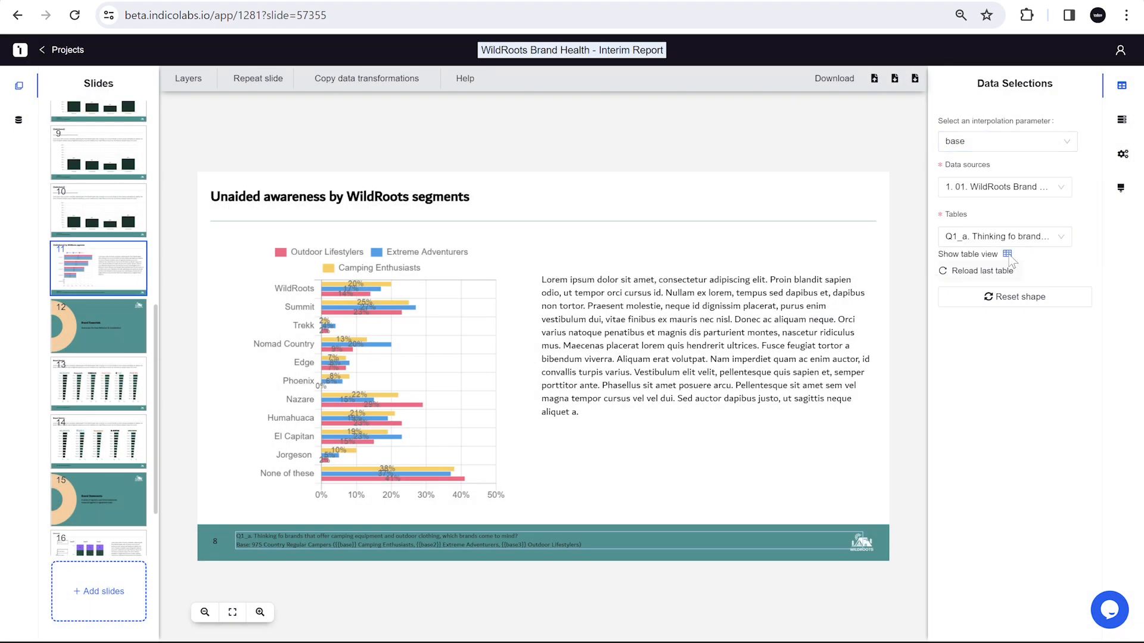
click(1007, 254)
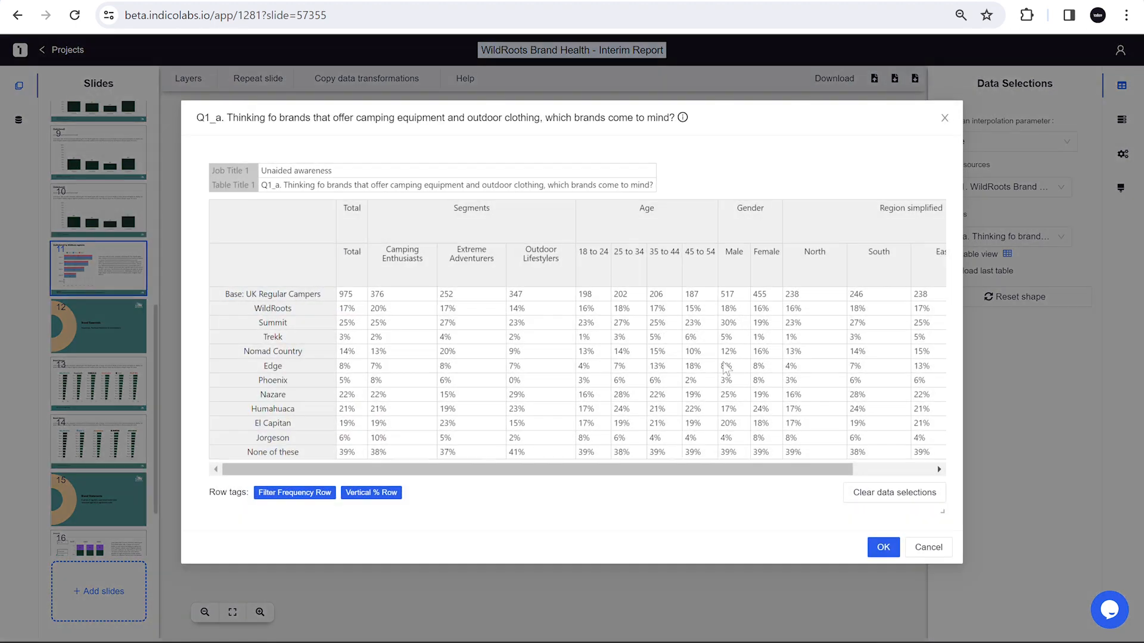
click(390, 296)
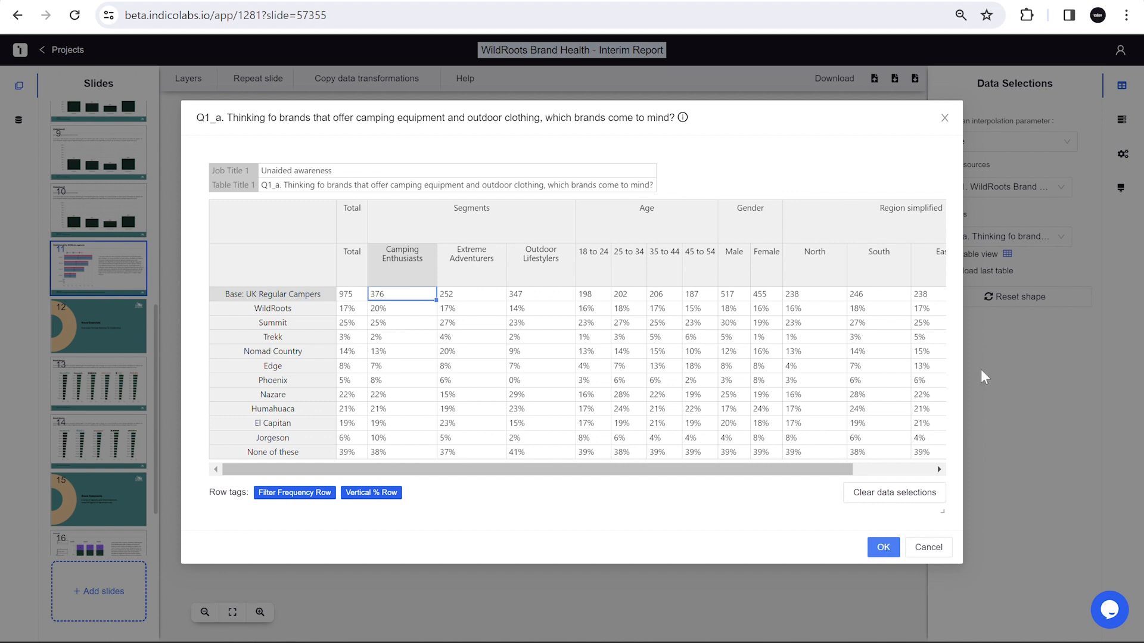
click(883, 546)
- Map the footer's base2 parameter to the Extreme Adventurers cell in the base row of the Q1_a table
click(1001, 146)
click(983, 229)
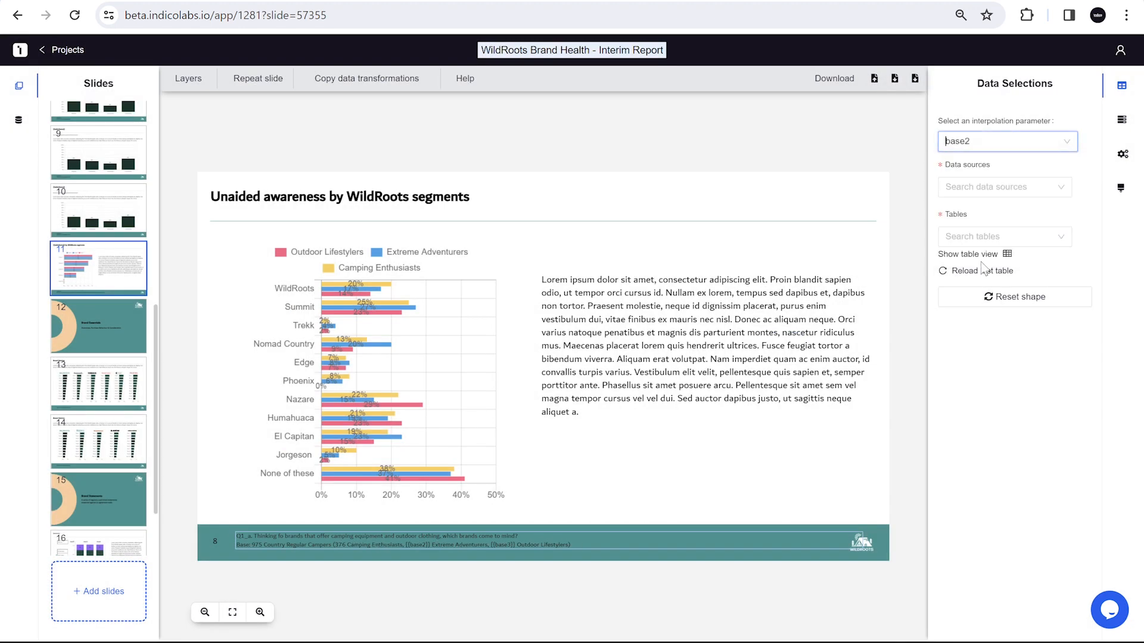
click(1006, 255)
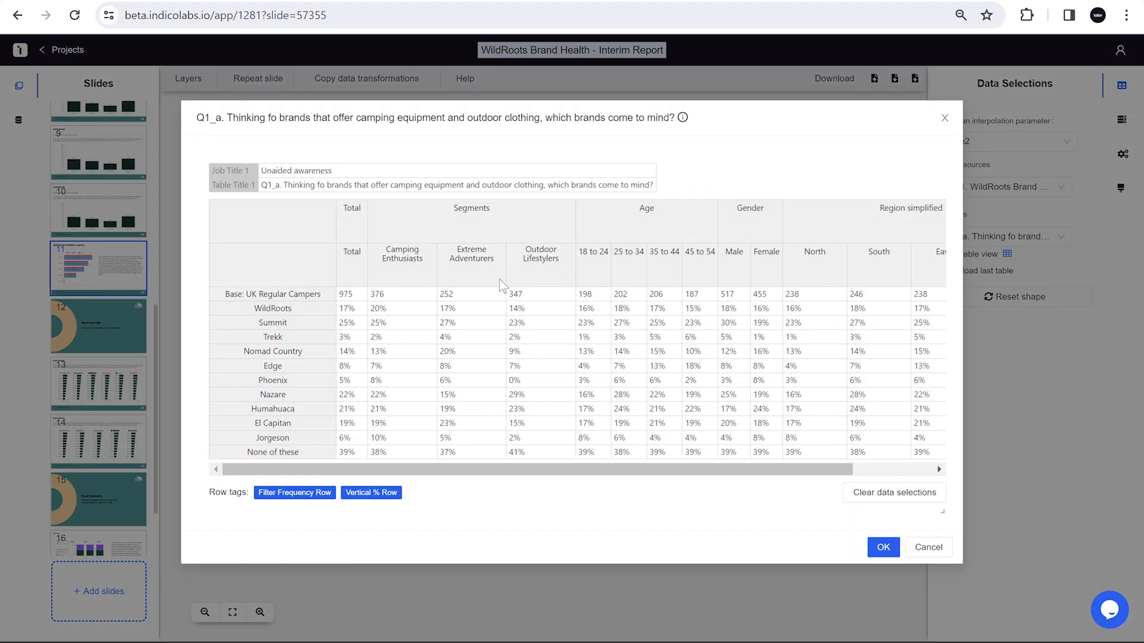
click(492, 294)
click(883, 547)
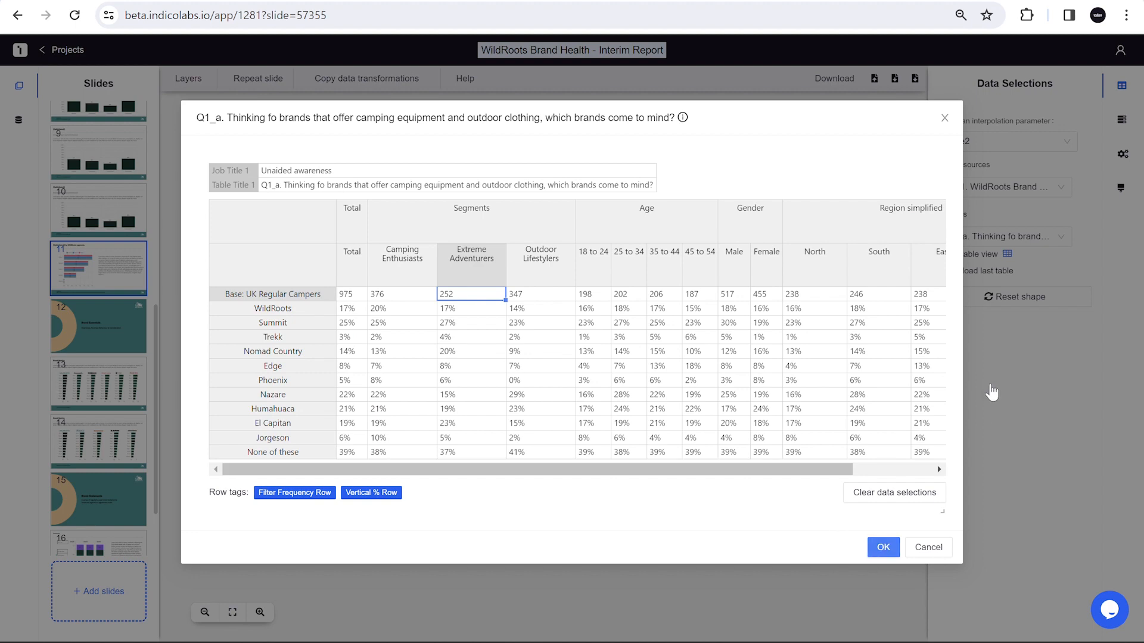
- Map the footer's base3 parameter to the Outdoor Lifestylers cell in the base row of the Q1_a table
click(1005, 142)
click(971, 249)
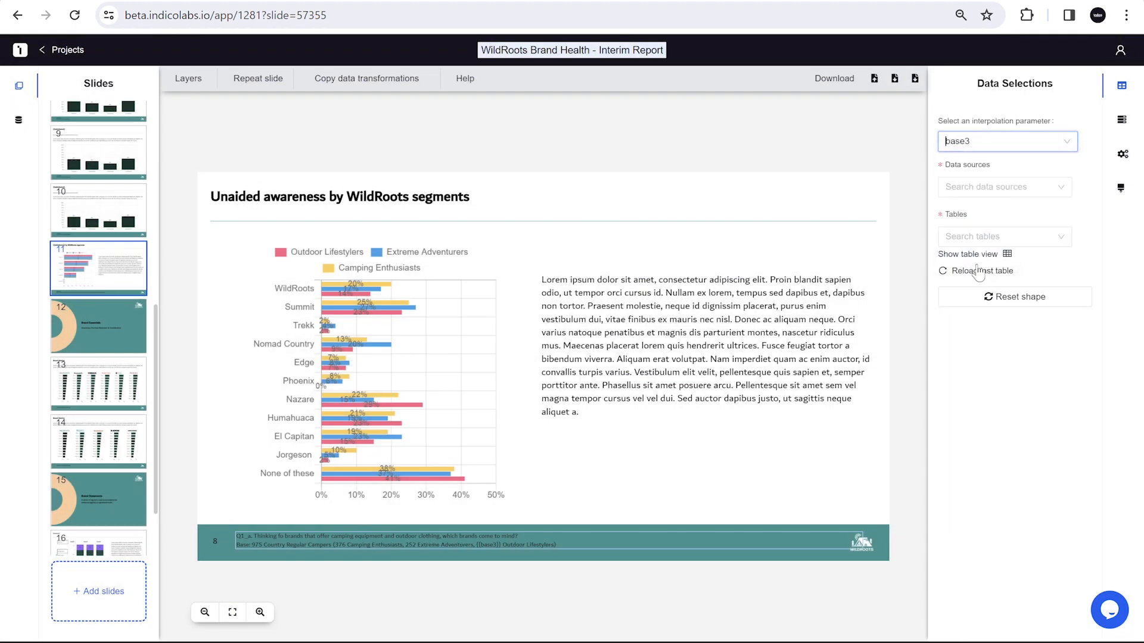
click(1006, 256)
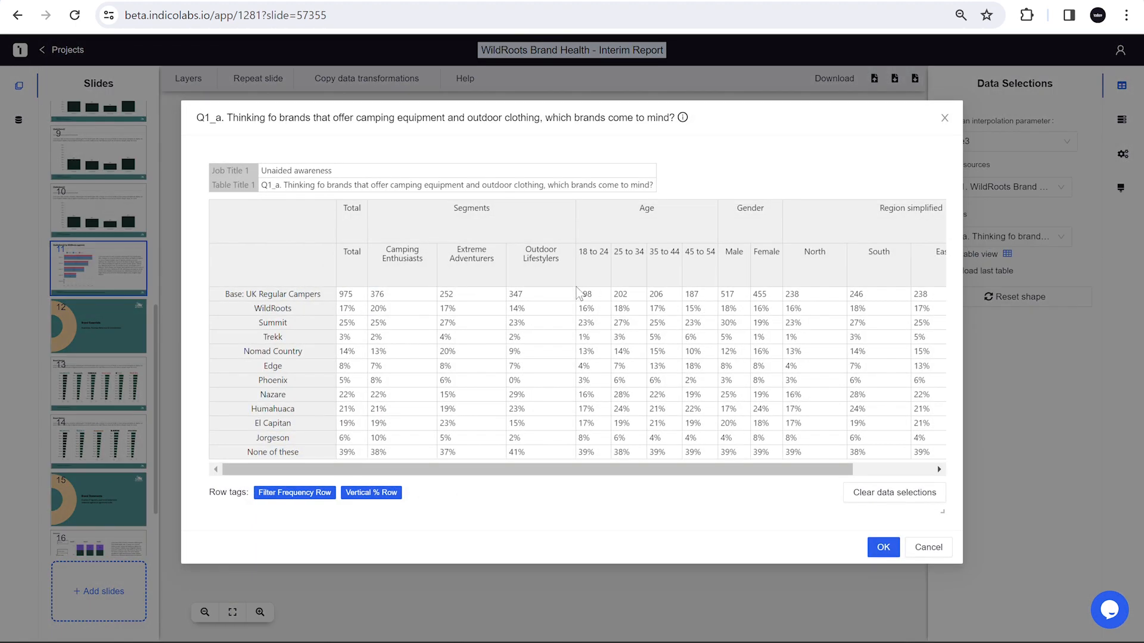
click(558, 298)
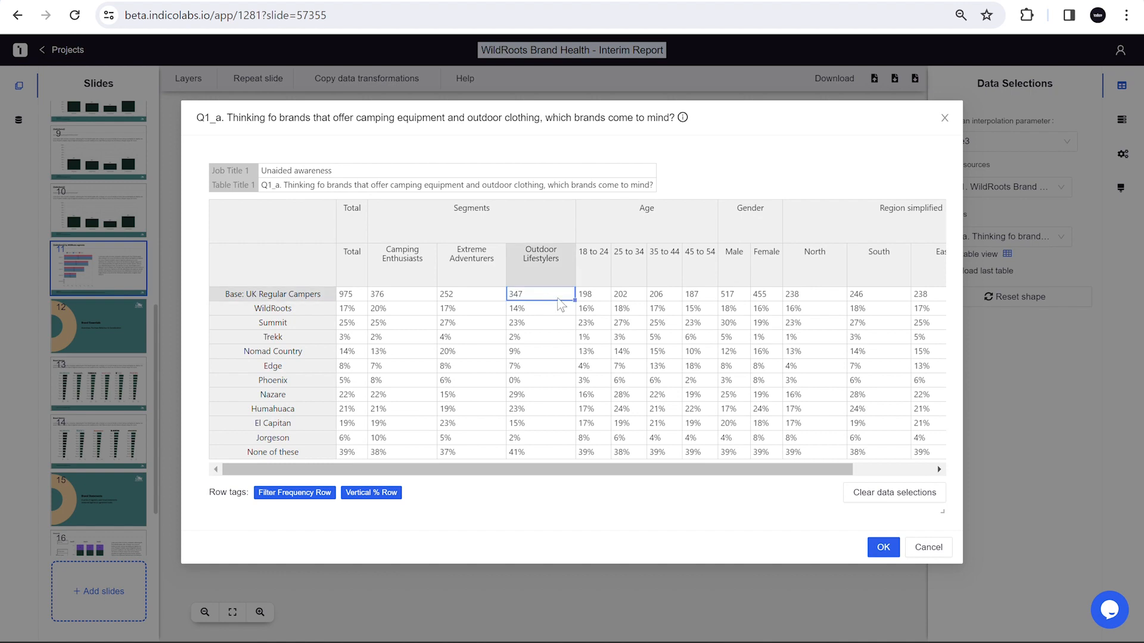
click(878, 551)
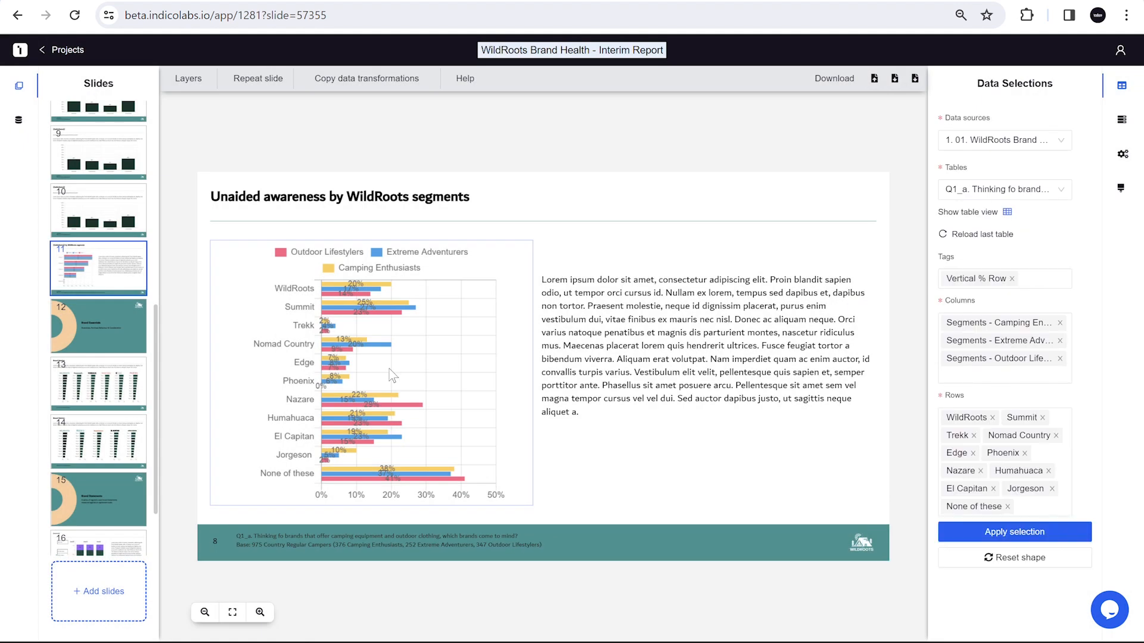
- Add a Sort by transformation to slide 11's chart, using the columns Camping Enthusiasts, Extreme Adventurers and Outdoor Lifestylers in that order
click(1120, 120)
click(982, 117)
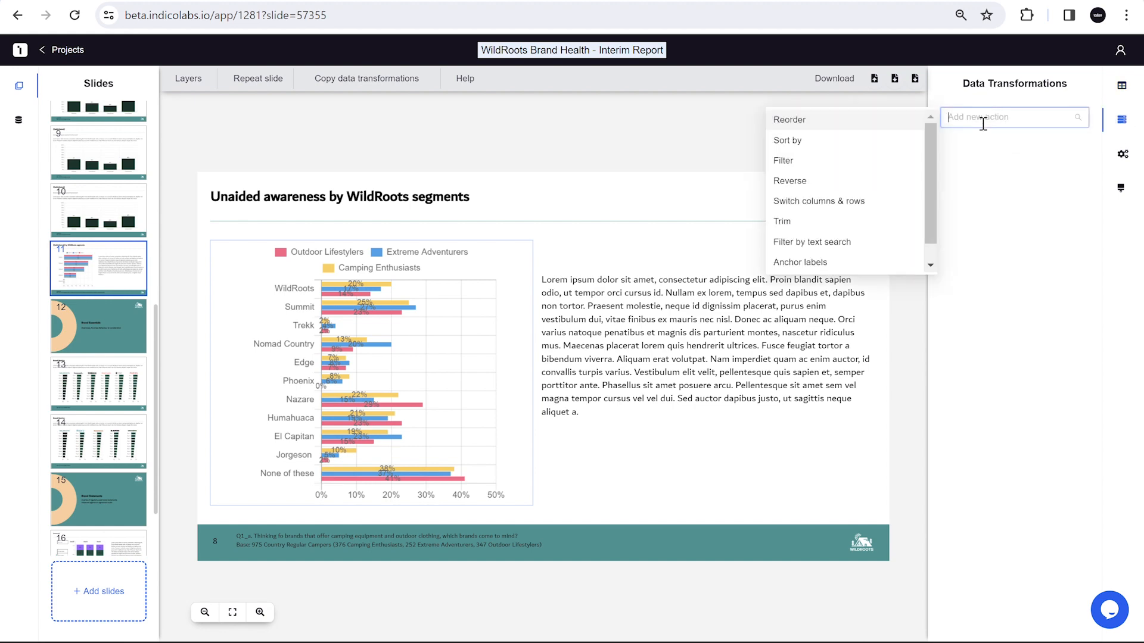
click(852, 145)
click(554, 221)
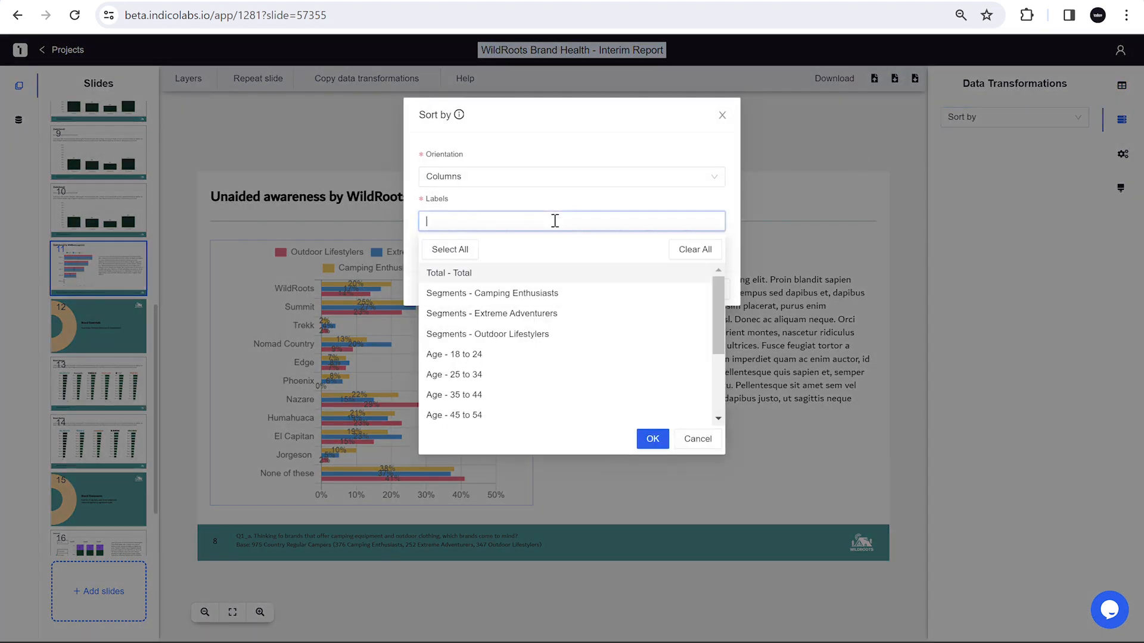
click(536, 296)
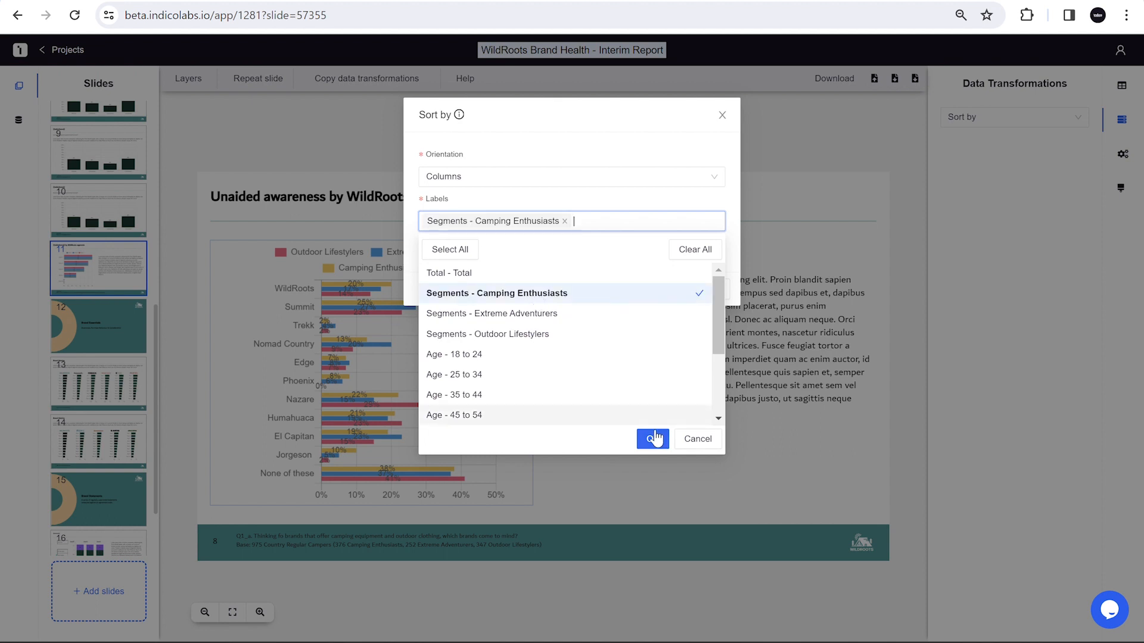
click(526, 315)
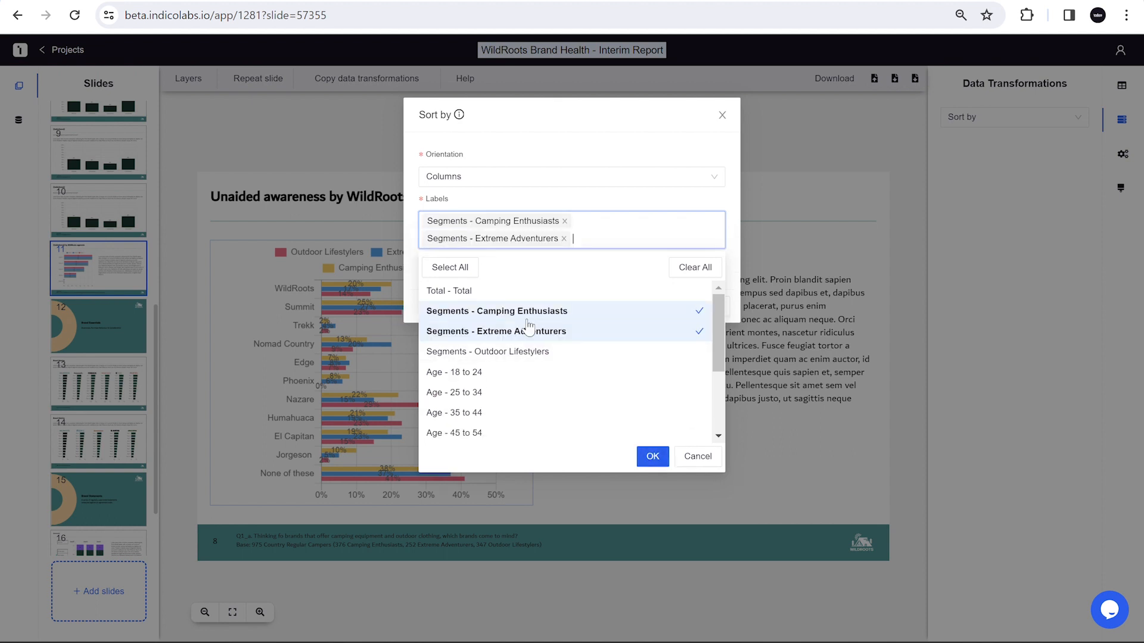
click(542, 353)
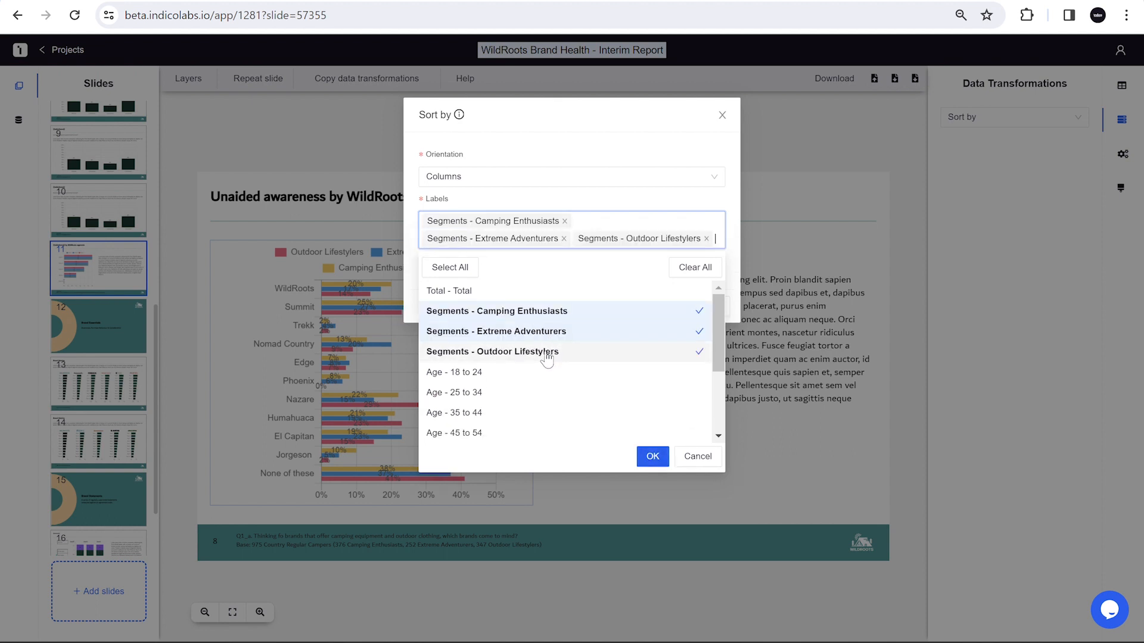
click(652, 456)
click(655, 315)
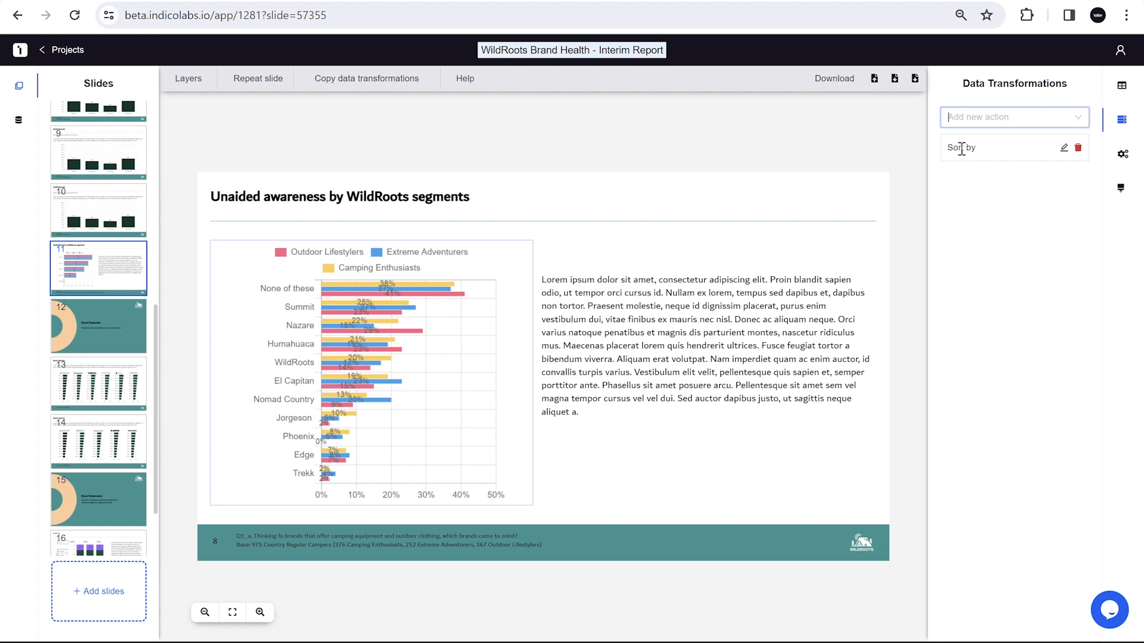
- Add a Filter by text search transformation to the chart that removes rows whose labels start with "None"
click(962, 119)
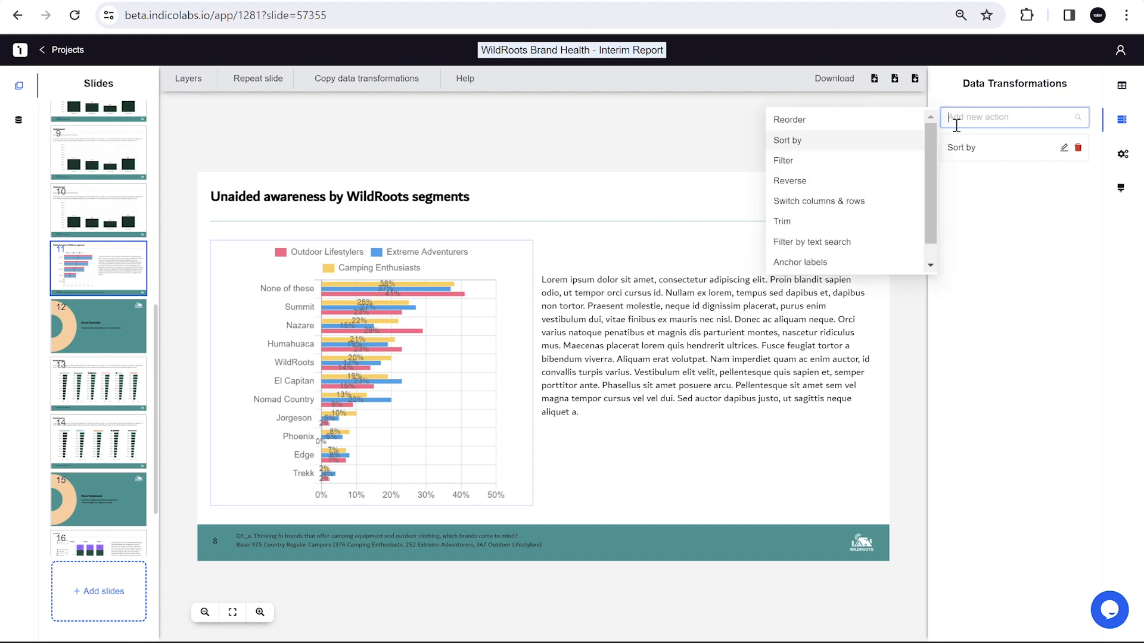
click(847, 242)
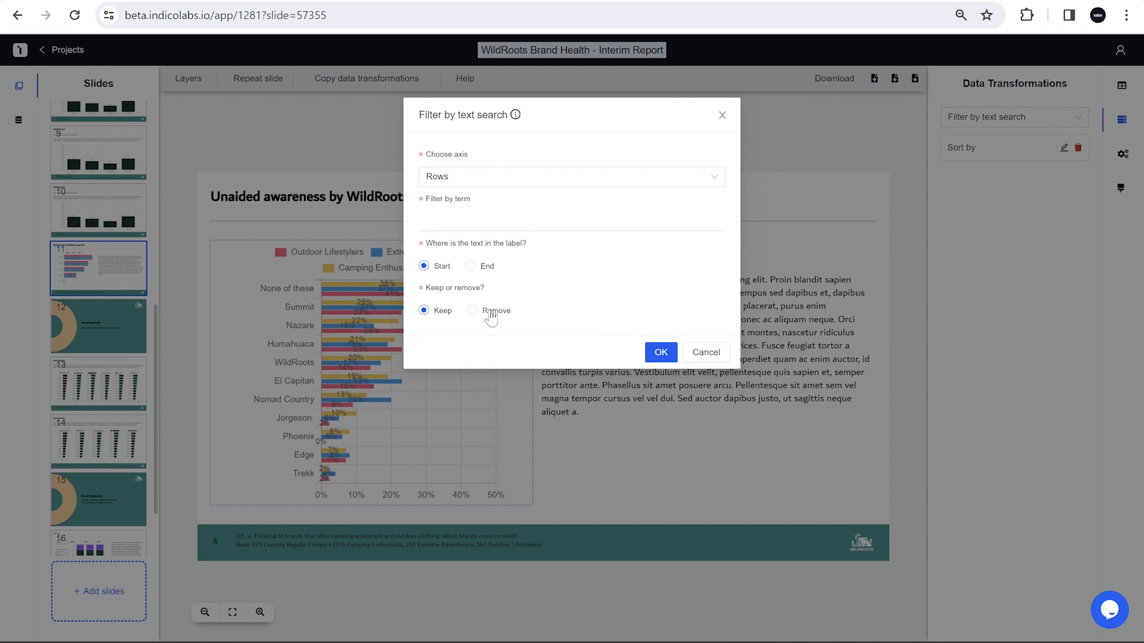
click(490, 316)
click(487, 222)
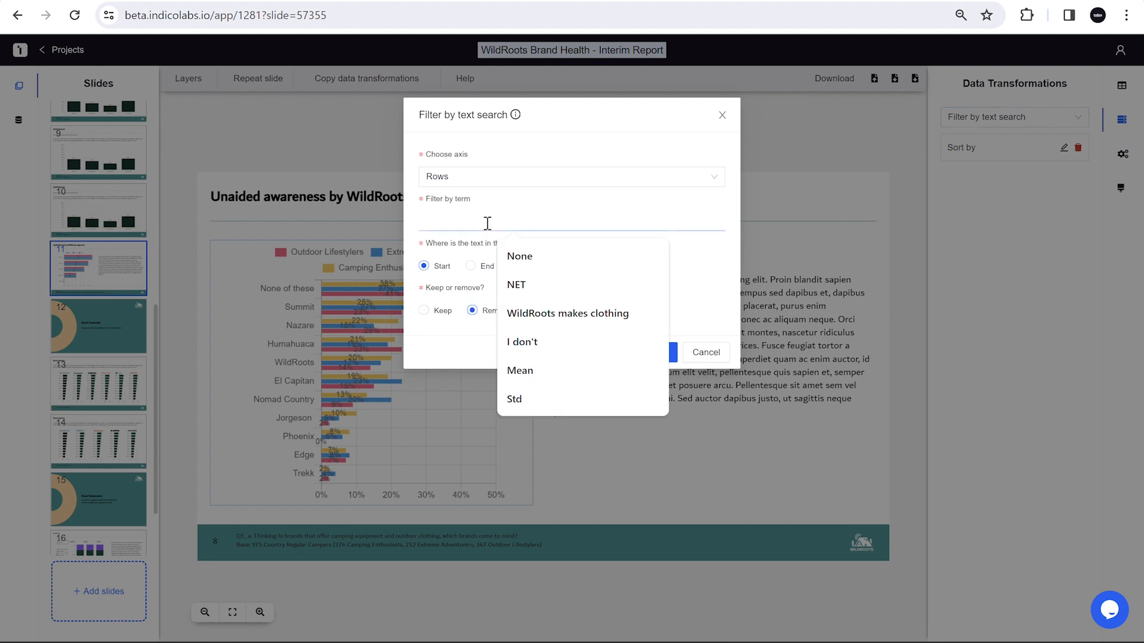
click(519, 256)
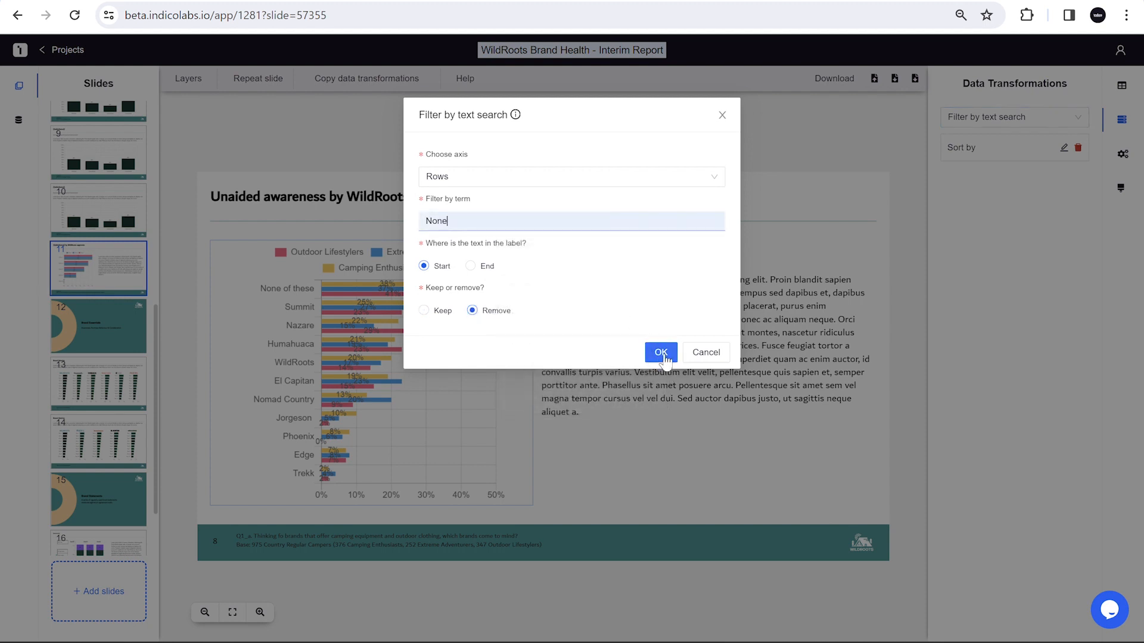
click(661, 352)
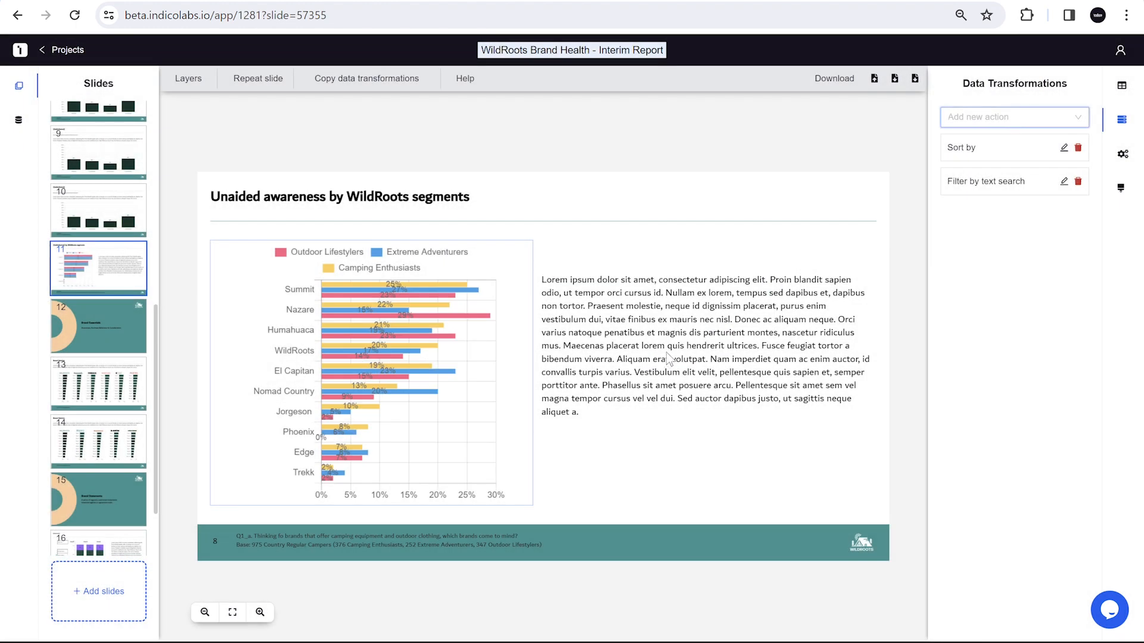
- Add an Anchor labels transformation that fixes the WildRoots row at the start of the chart
click(999, 119)
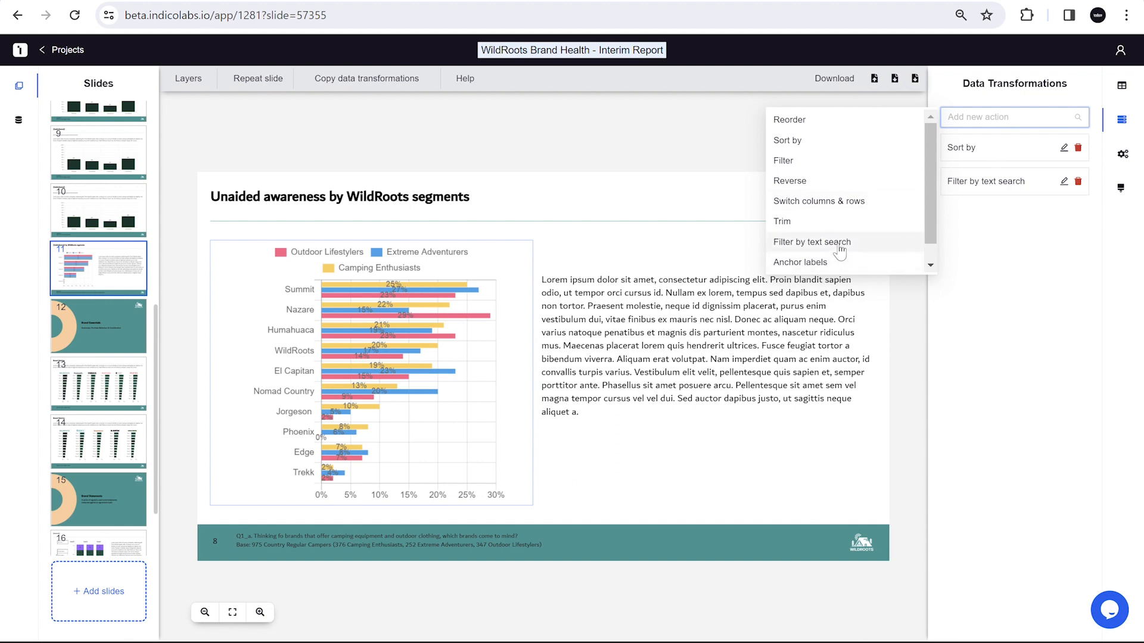
click(837, 264)
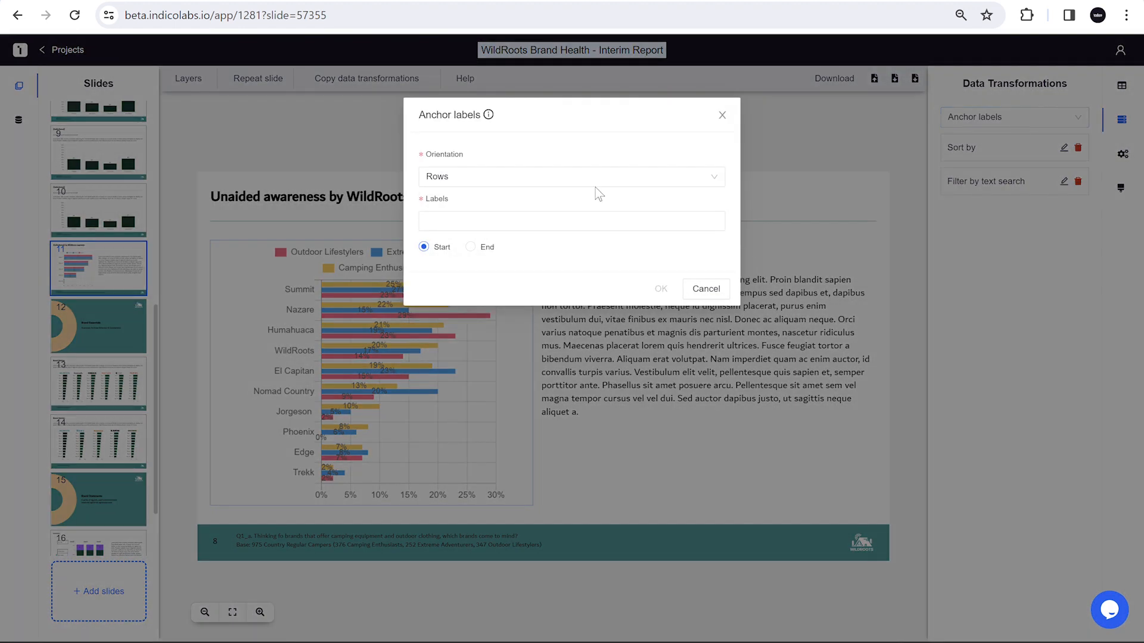
click(496, 225)
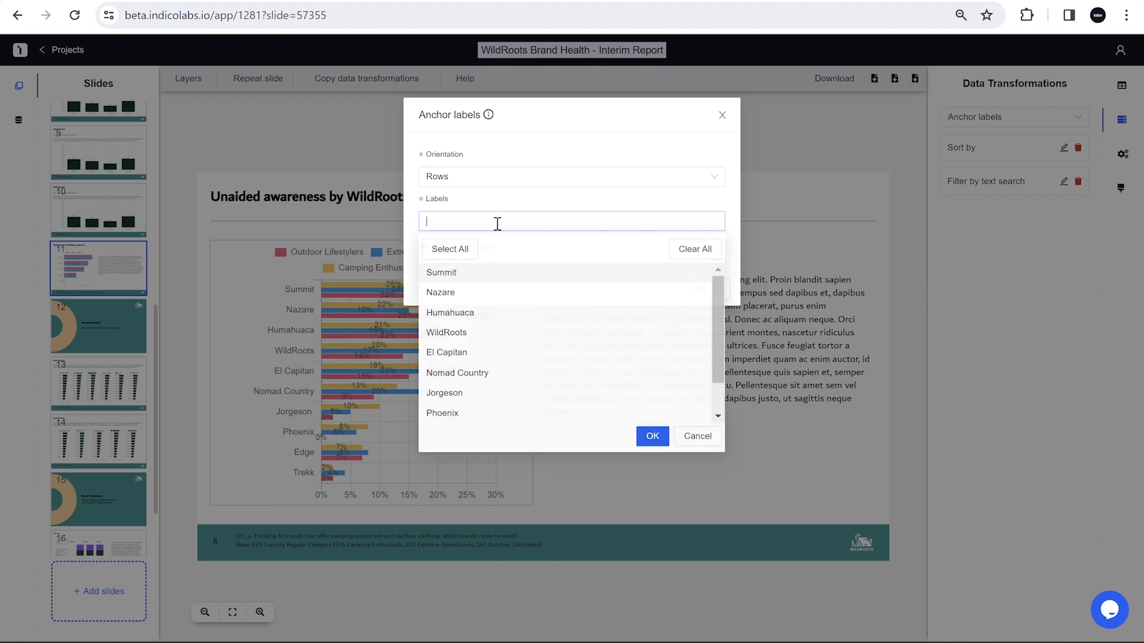
click(487, 335)
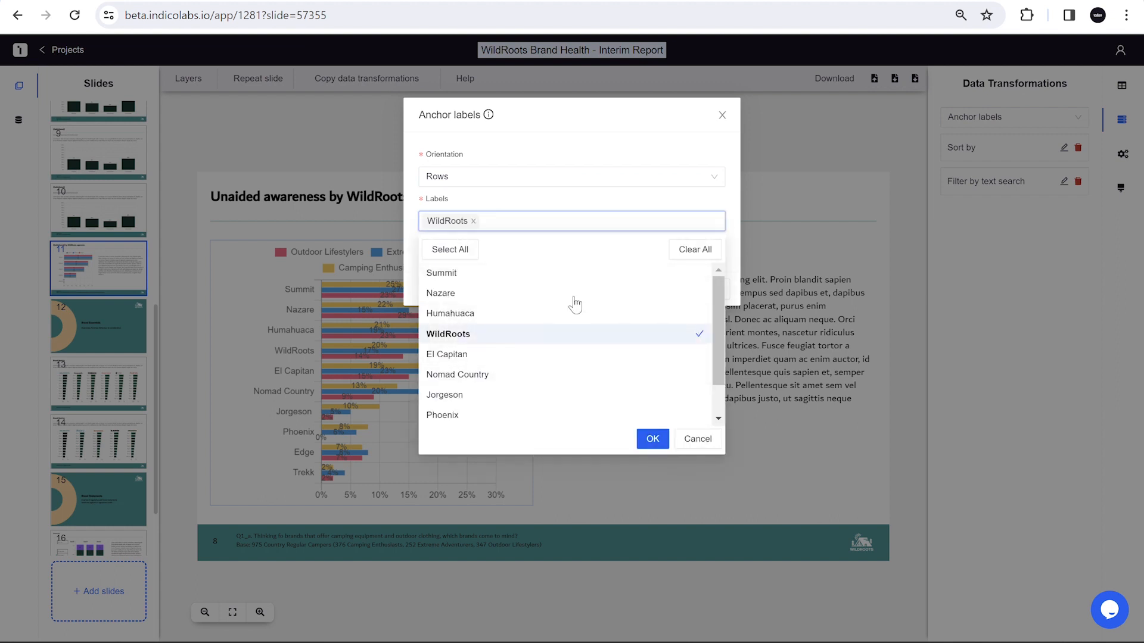
click(607, 206)
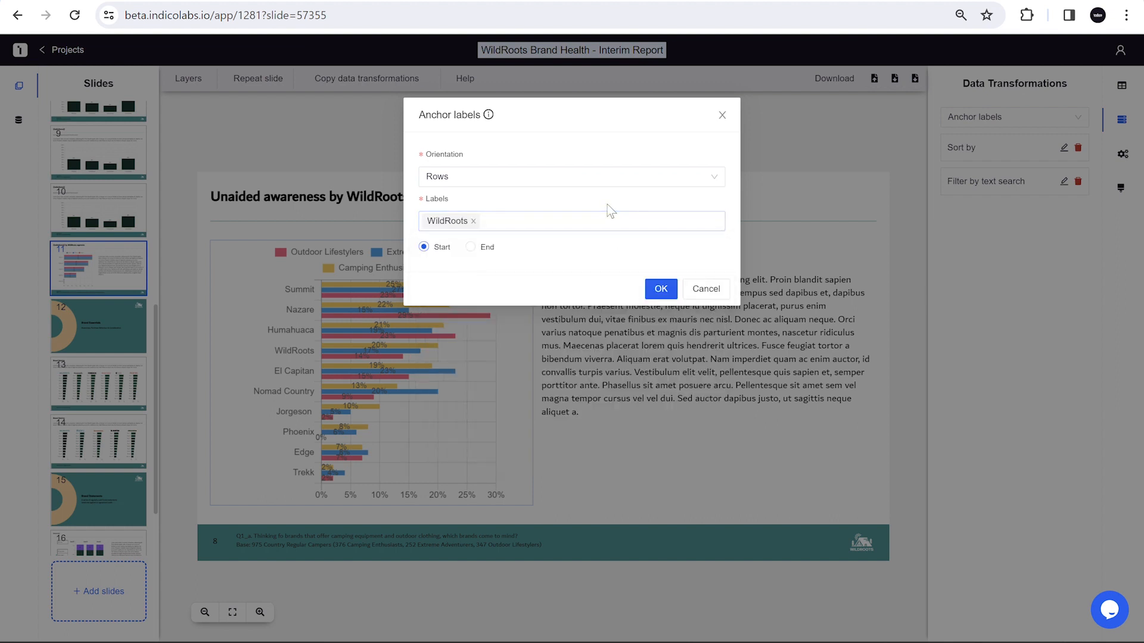
click(661, 290)
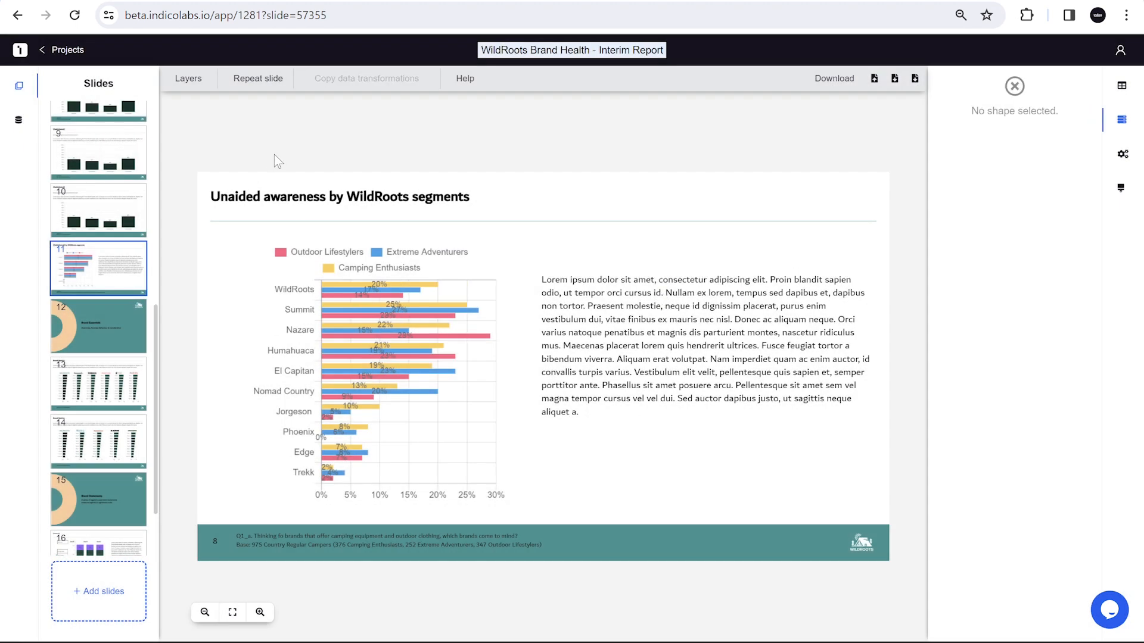
- Repeat slide 11 for the Q1, Q2 and Q3 data tables, and review the repeated slides 12 to 14
click(261, 80)
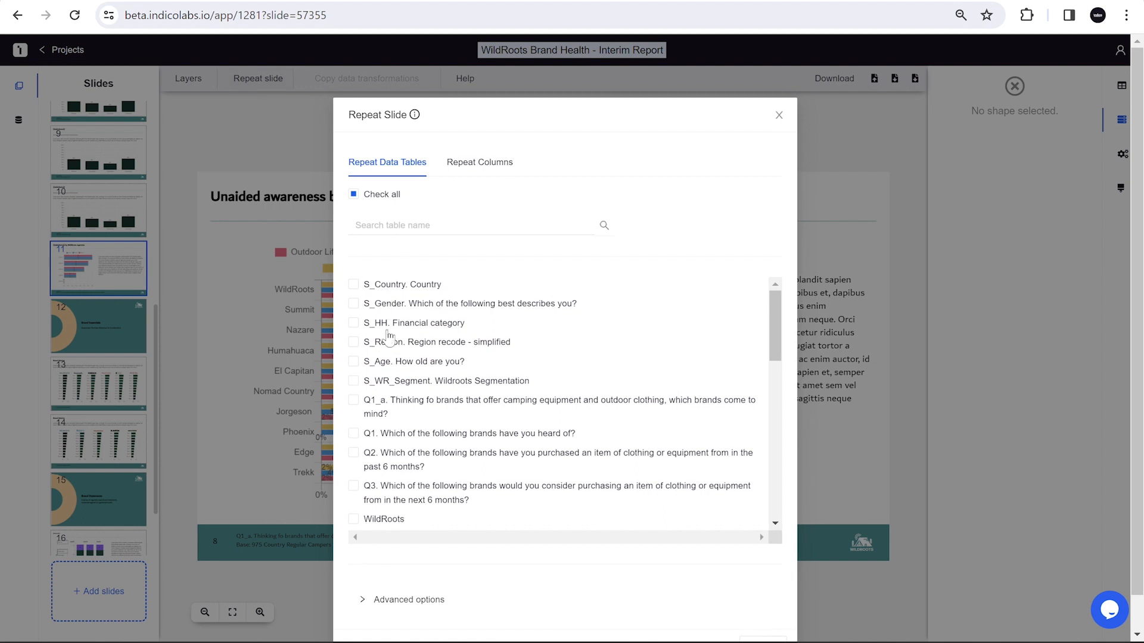
scroll(479, 434, down, 1)
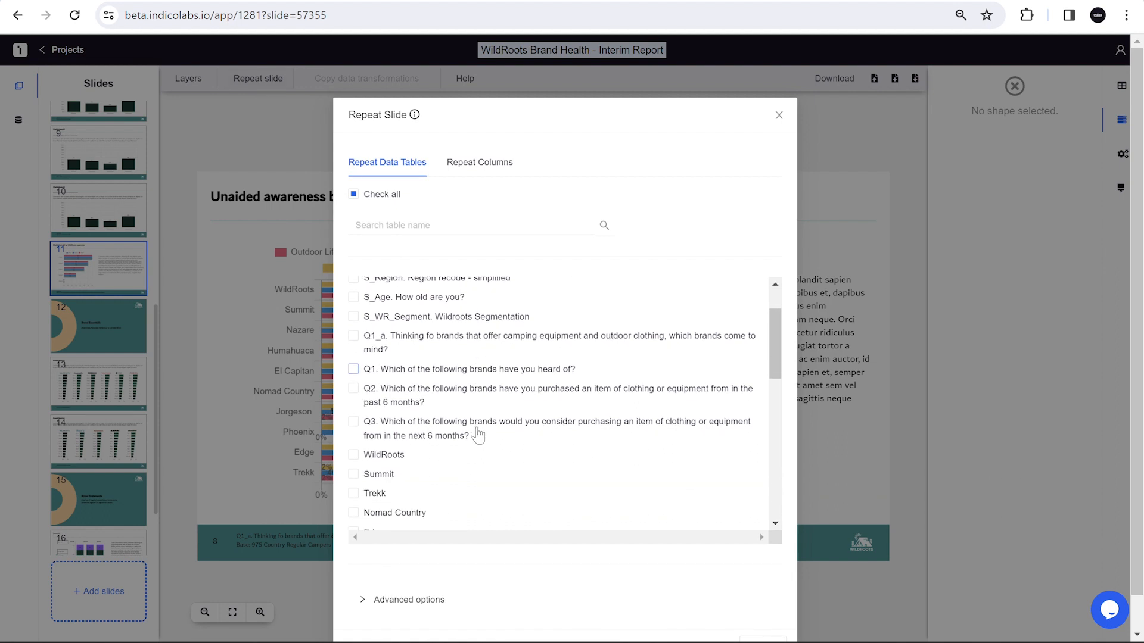
click(353, 370)
click(353, 389)
click(353, 421)
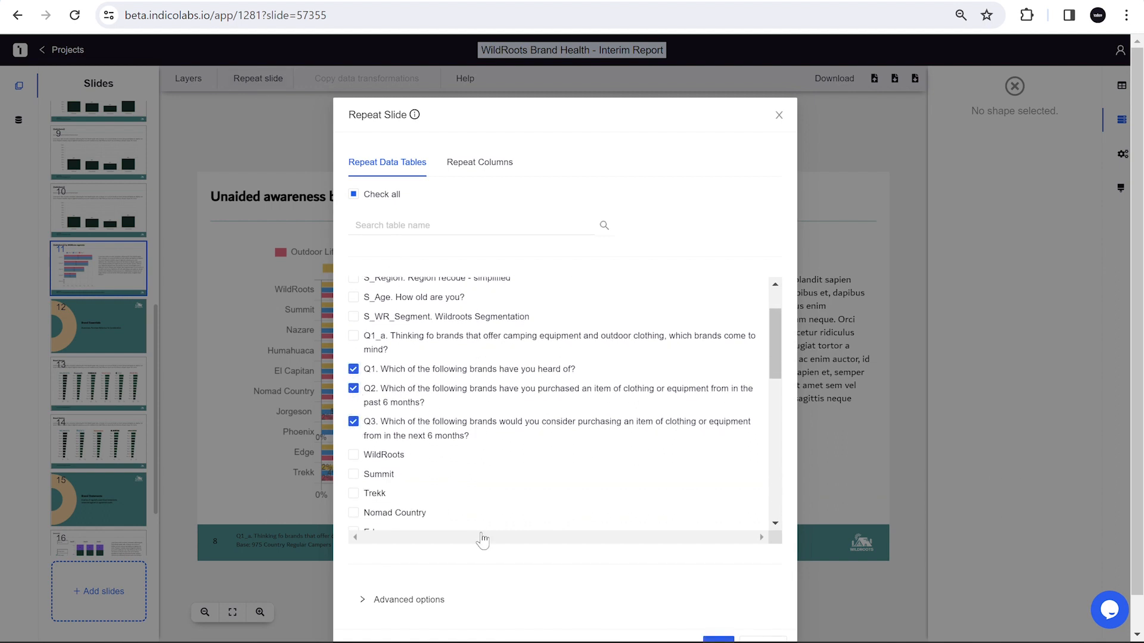
scroll(502, 562, down, 1)
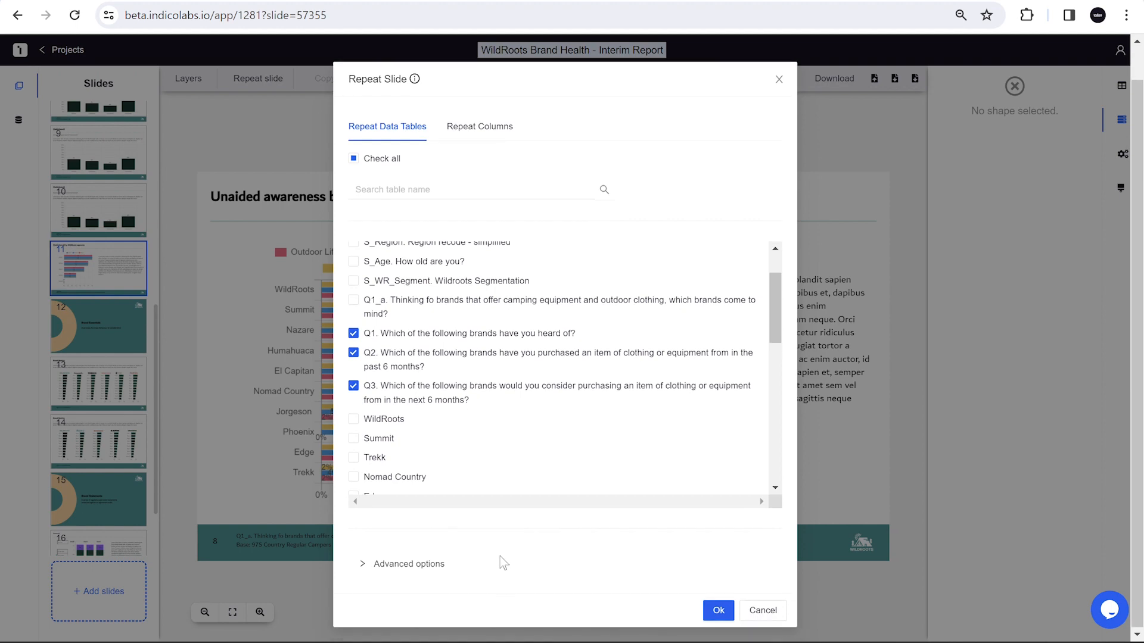
click(718, 611)
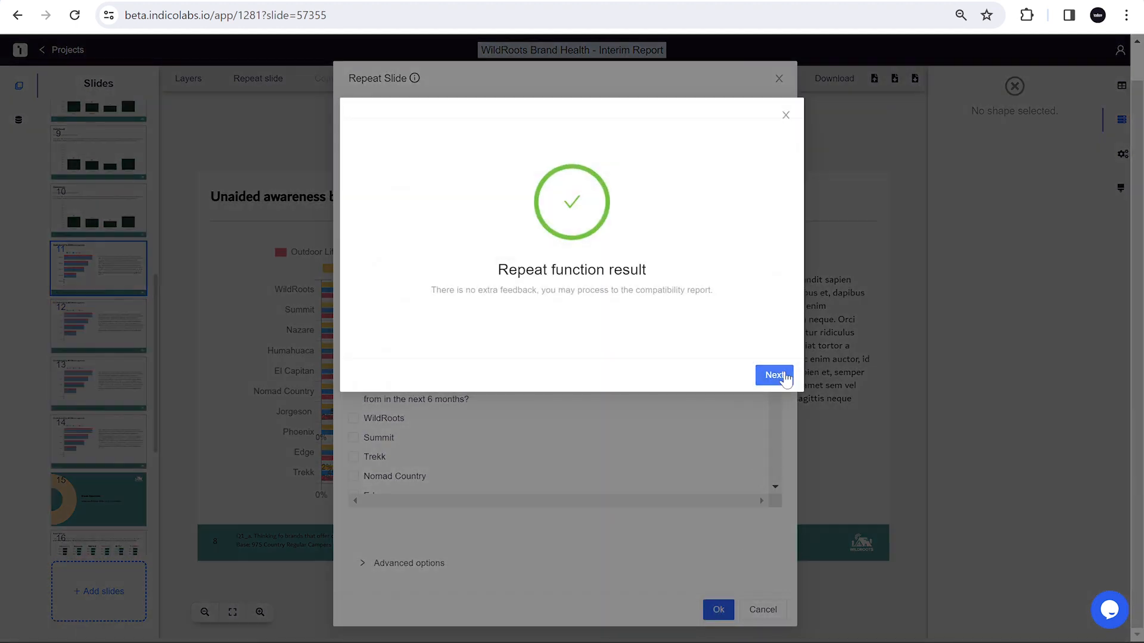
click(774, 375)
click(872, 322)
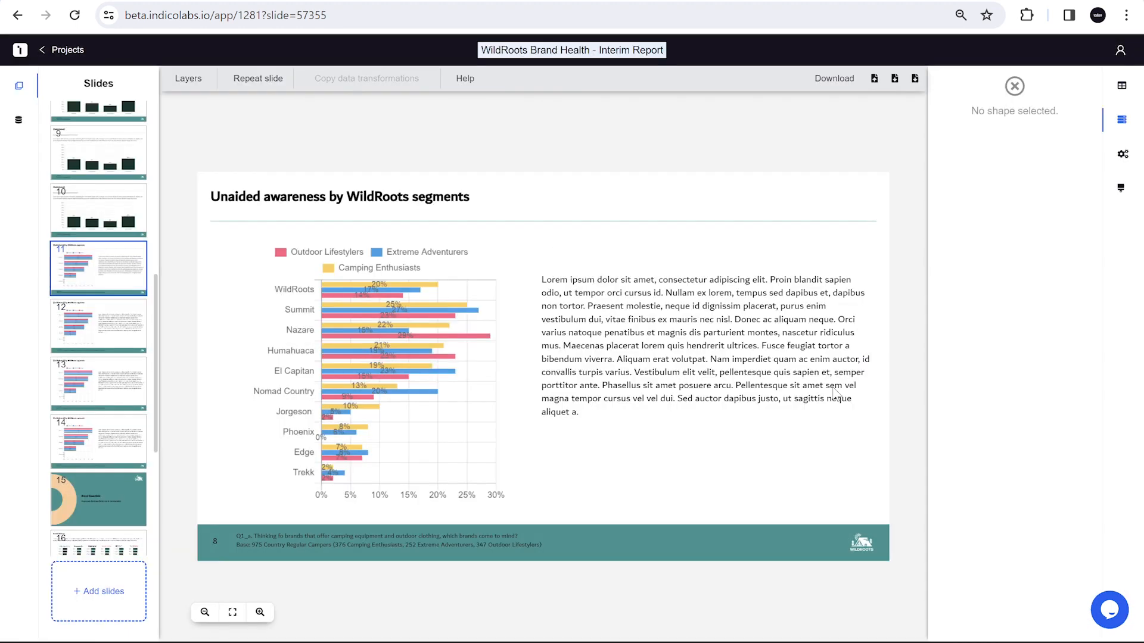
click(96, 275)
click(70, 315)
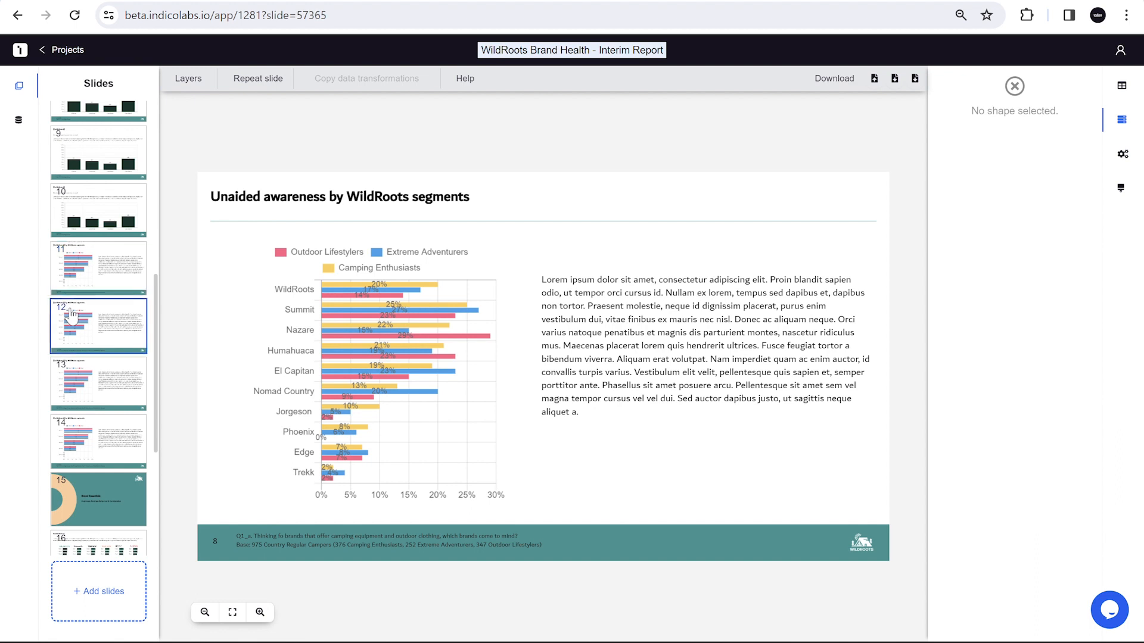
click(67, 384)
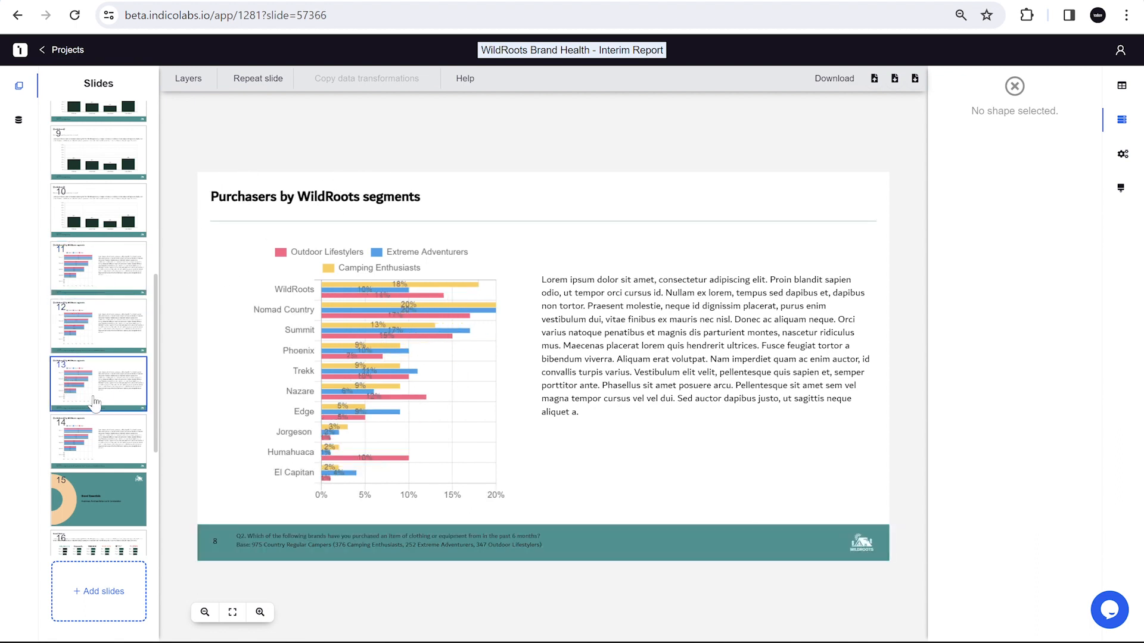
click(76, 430)
- Move the unaided awareness segments slide from position 11 to 8, and its first repeated copy from position 12 to 10
scroll(89, 414, up, 3)
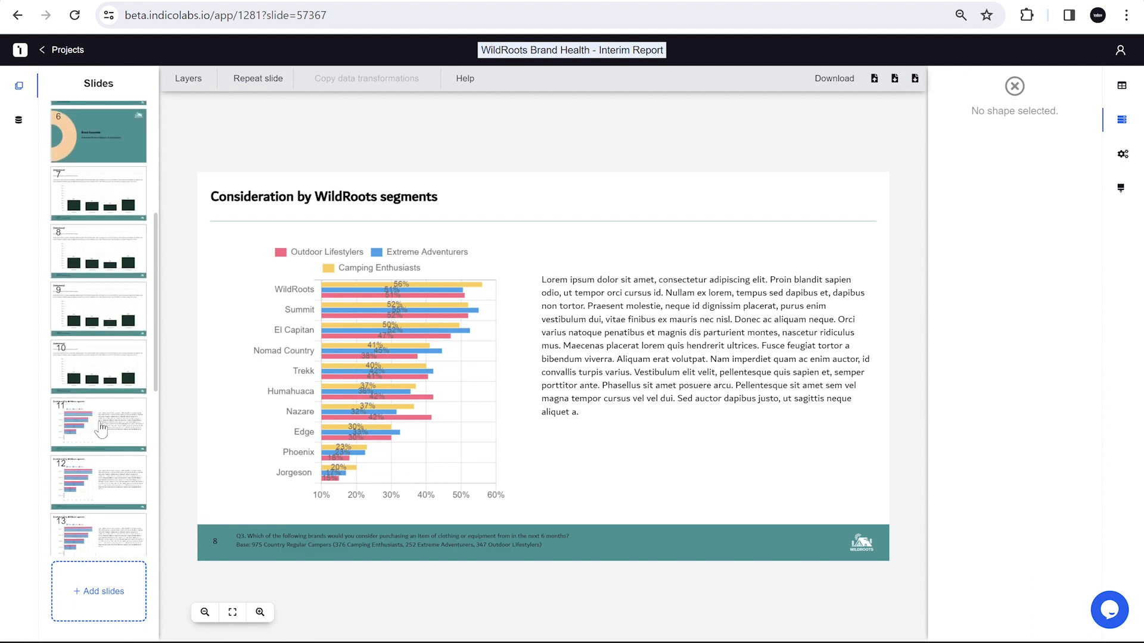
click(70, 435)
drag(70, 435, 74, 255)
scroll(90, 299, down, 1)
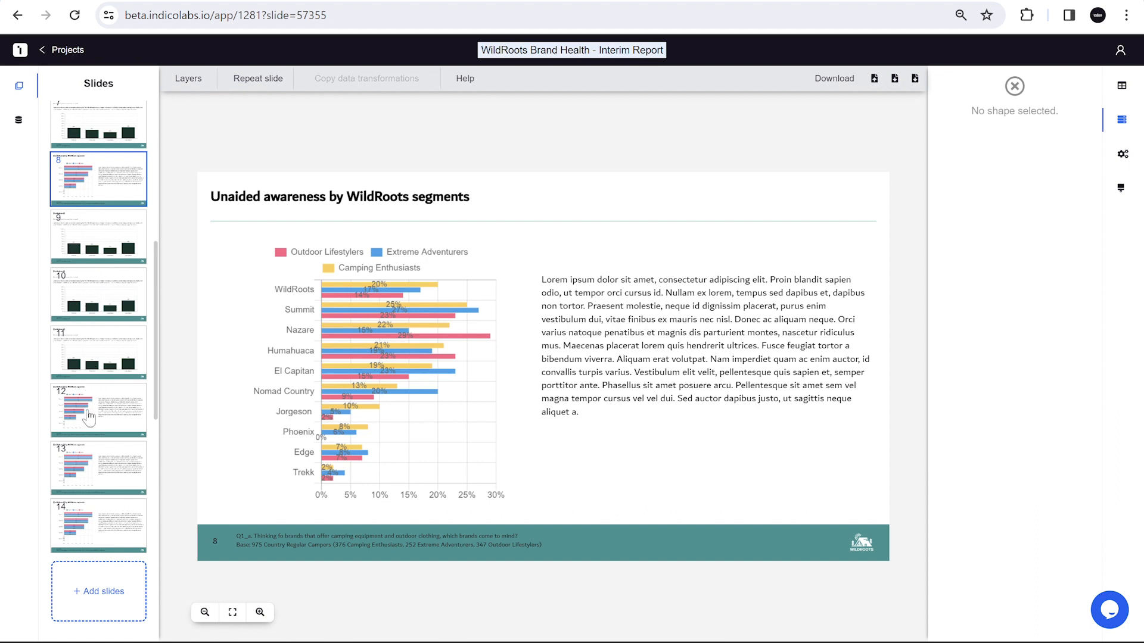
drag(87, 422, 95, 298)
scroll(87, 351, down, 2)
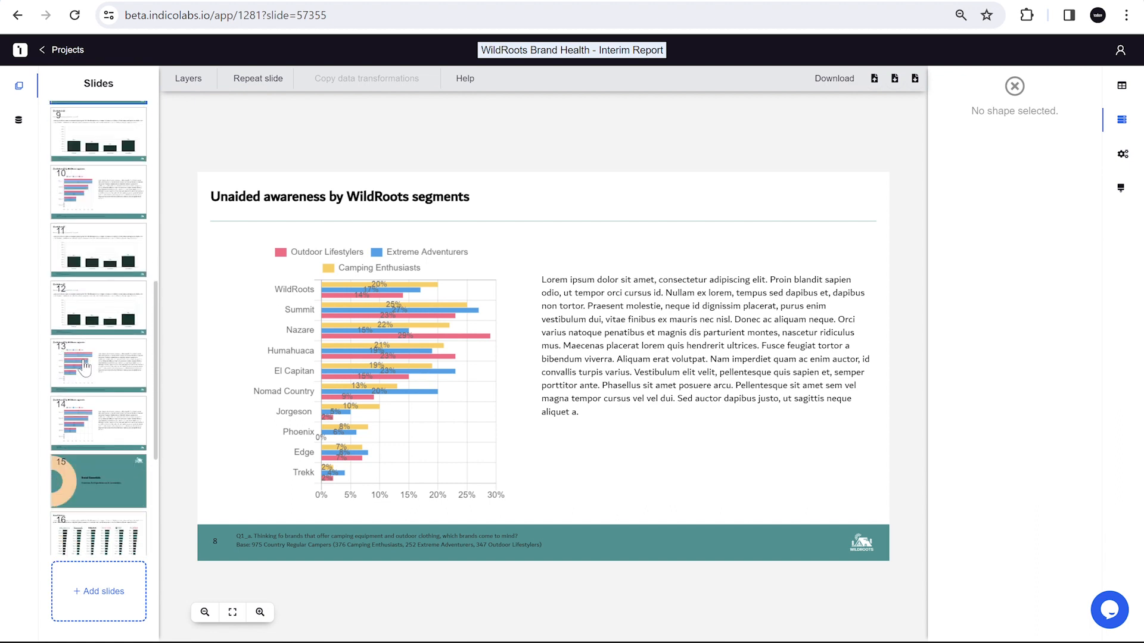
- Move the segments chart slide from position 13 to 12, and review slides 13 and 14
drag(91, 360, 92, 300)
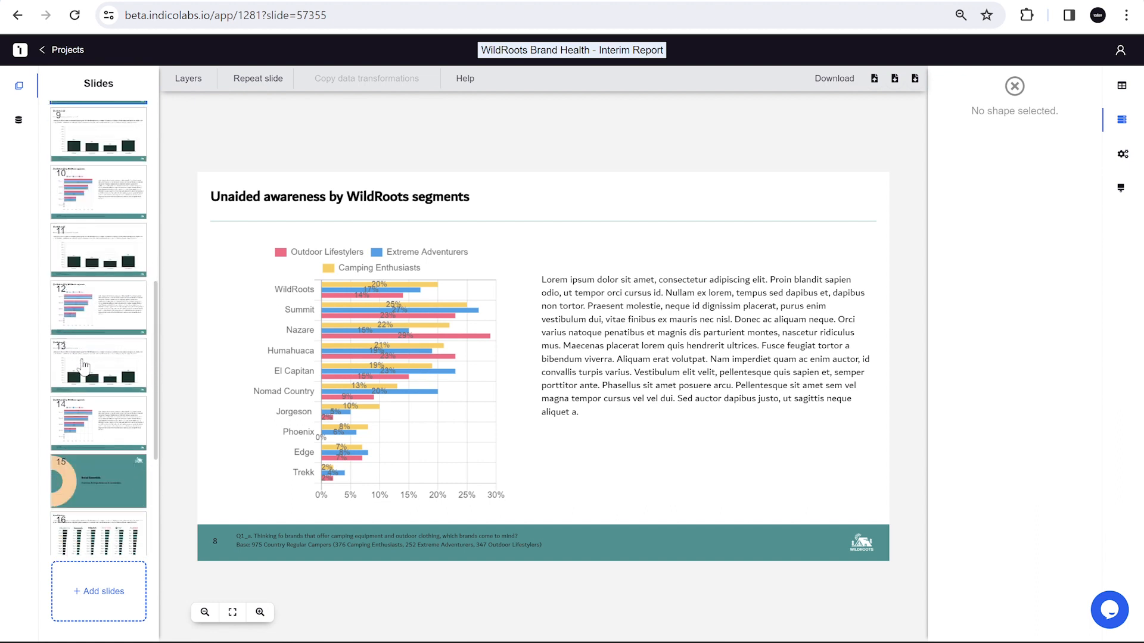
click(84, 364)
click(88, 417)
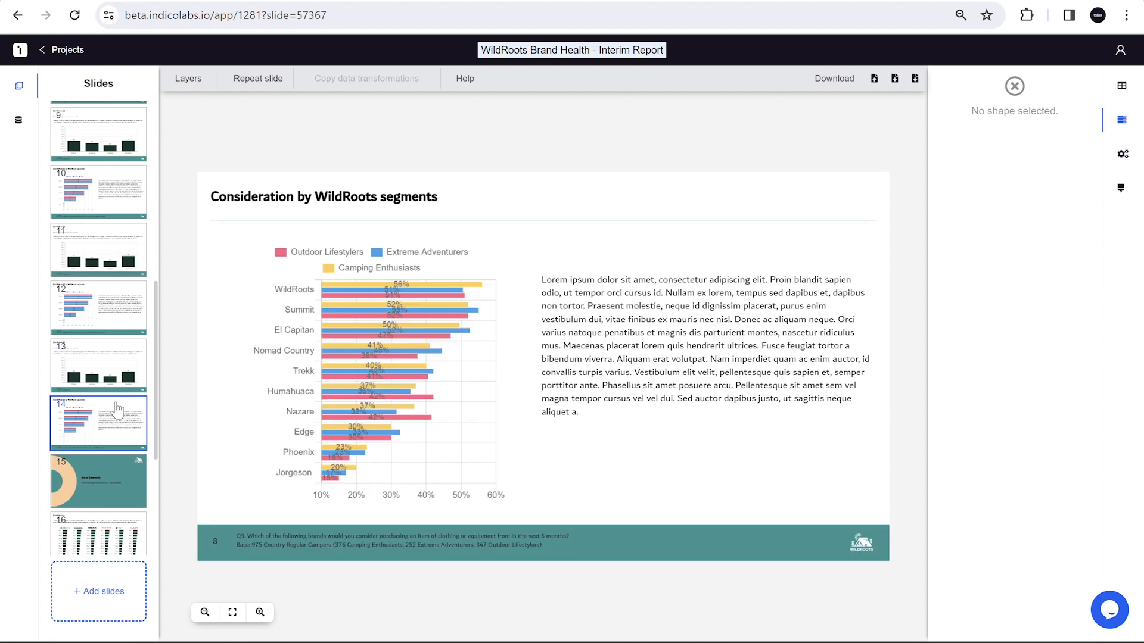
scroll(85, 378, up, 4)
scroll(85, 376, down, 8)
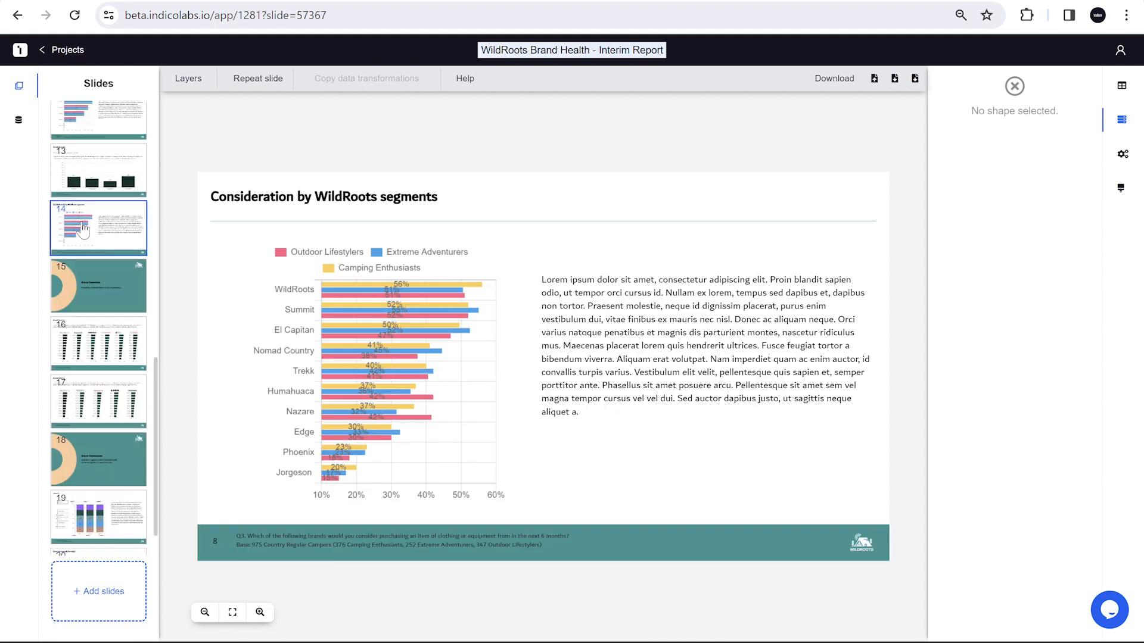
- Reload the last used table for the WildRoots chart on Brand Metrics slide 16
click(88, 344)
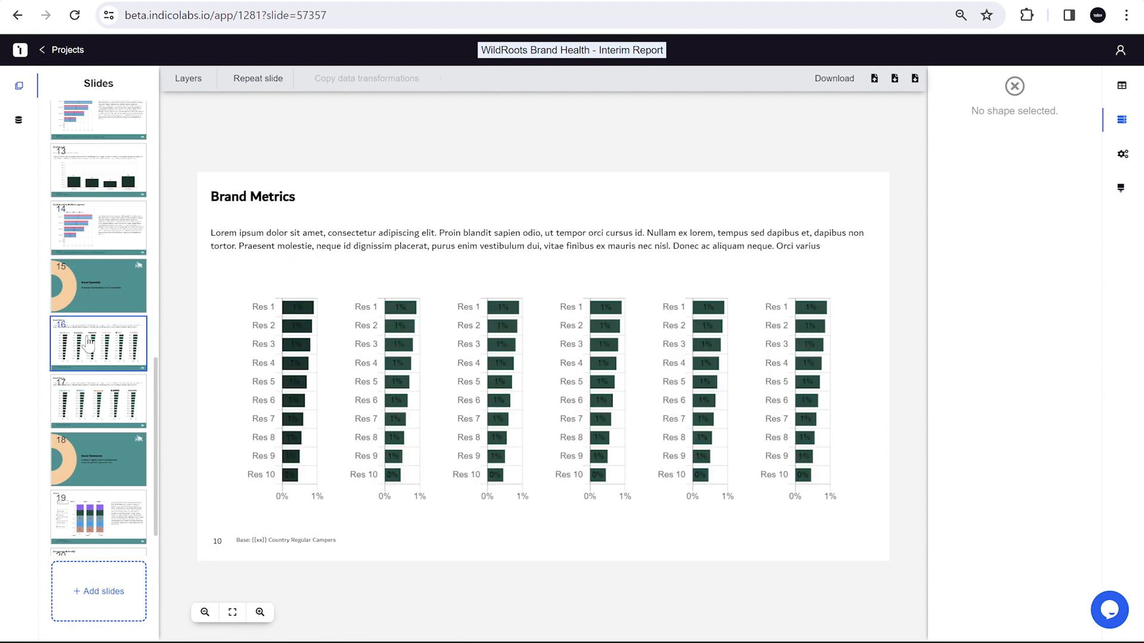
click(260, 358)
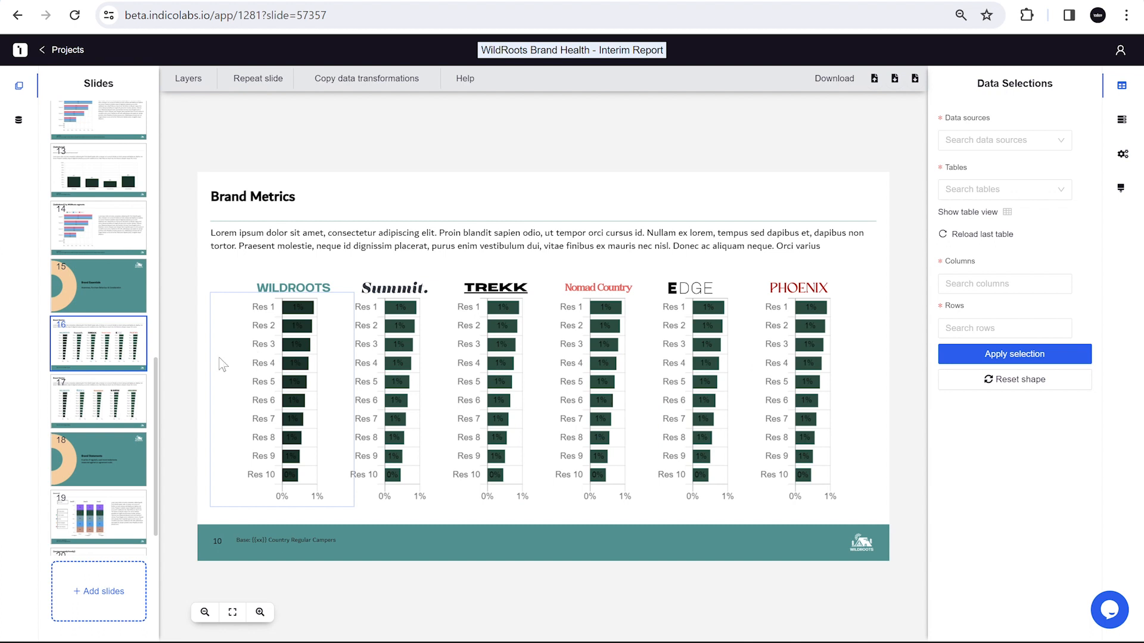
click(188, 386)
click(265, 381)
click(946, 235)
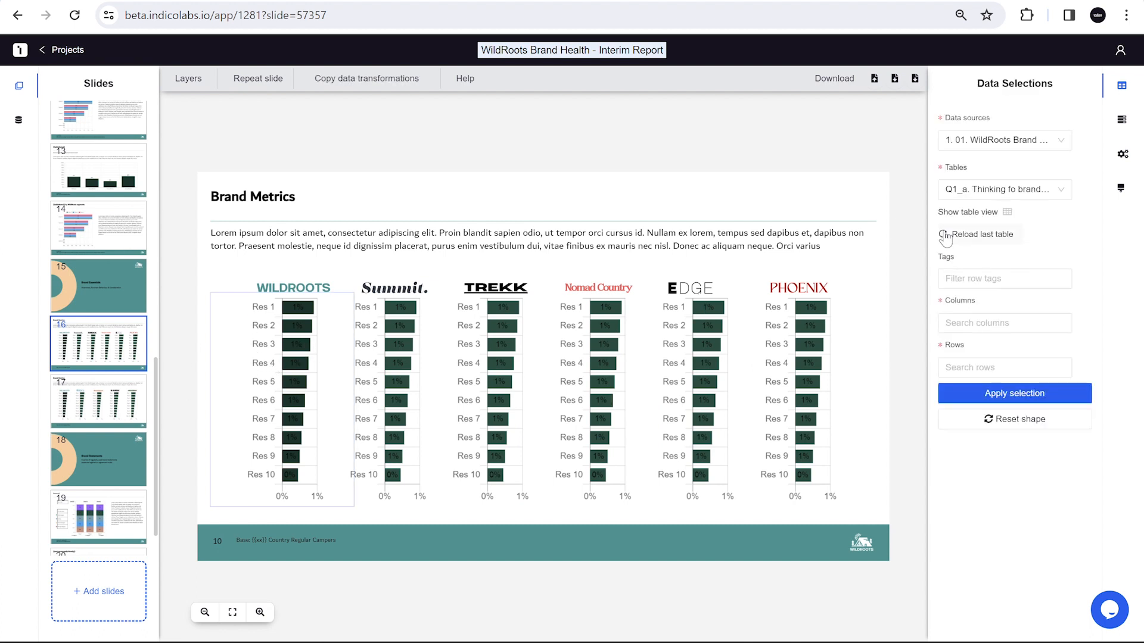
- Change the data table of the WildRoots chart on slide 16 to Summary Table
click(983, 189)
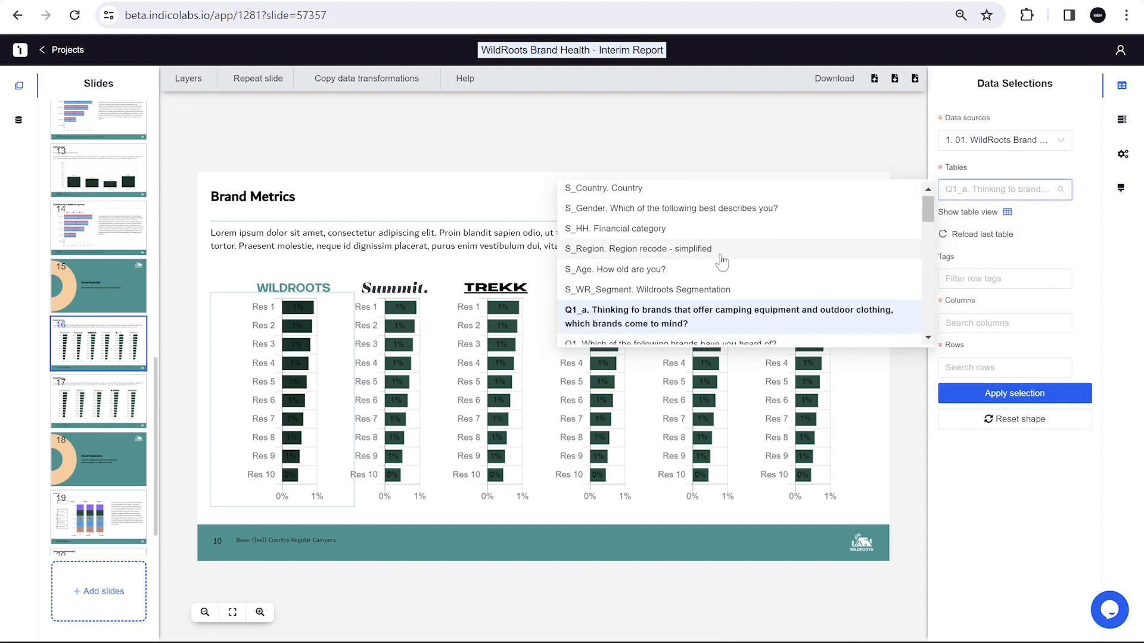
scroll(722, 259, down, 2)
scroll(722, 260, down, 5)
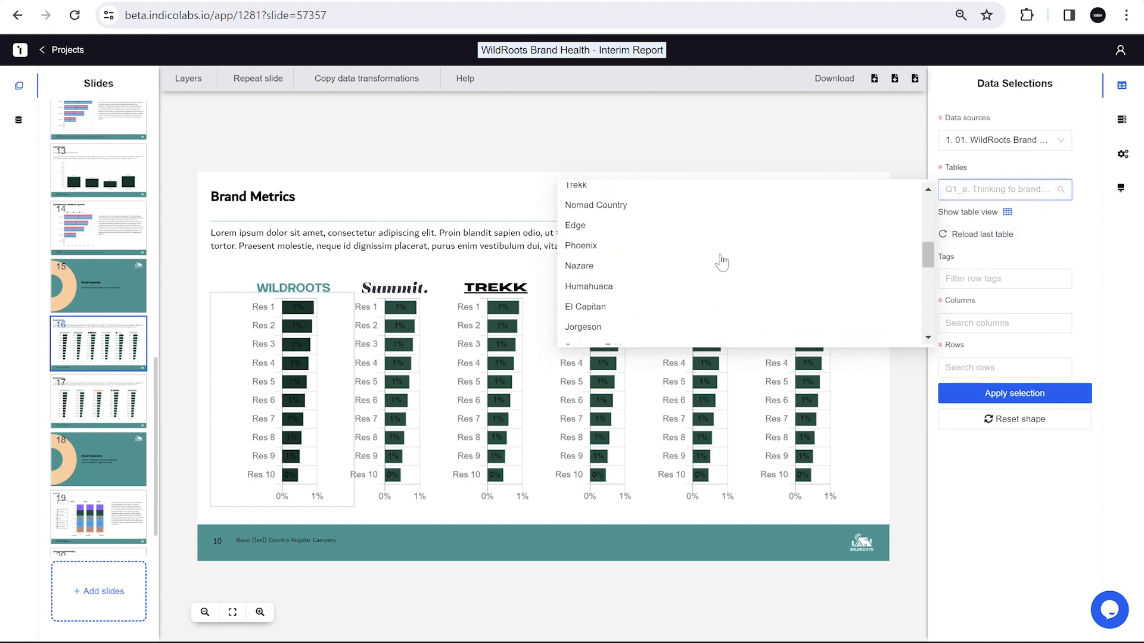
scroll(722, 260, up, 3)
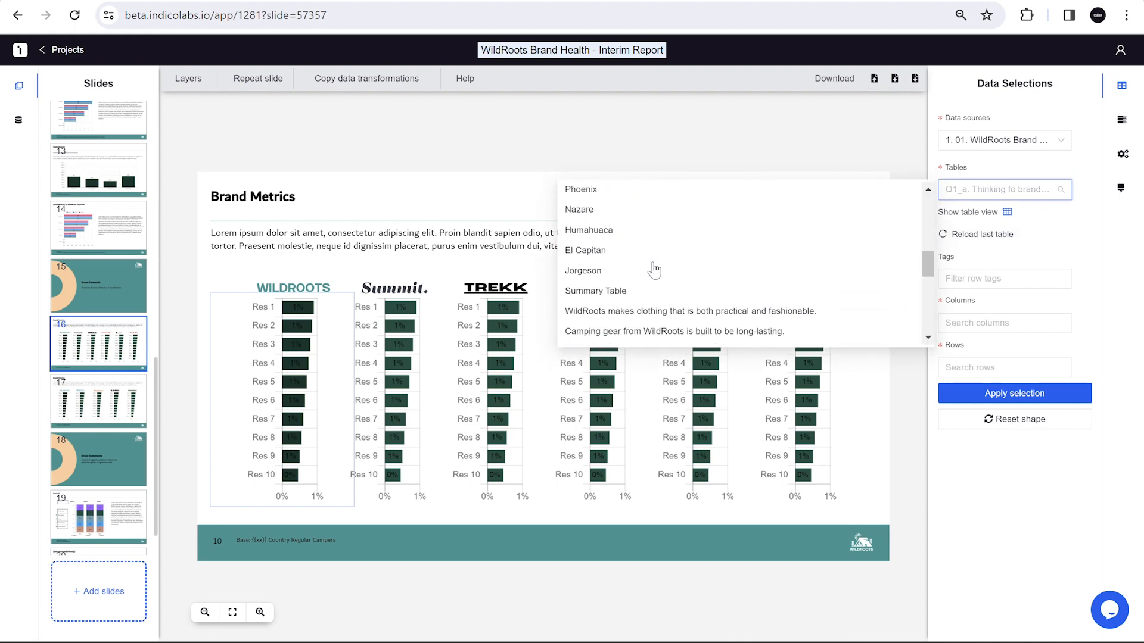
scroll(616, 326, up, 3)
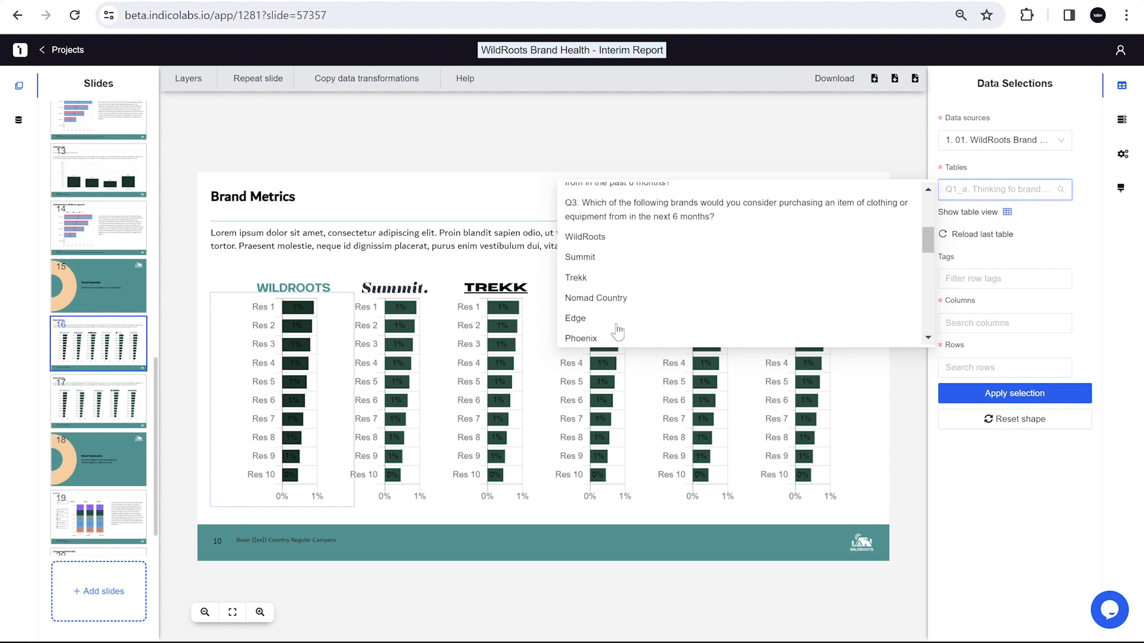
scroll(617, 329, down, 2)
scroll(616, 328, up, 3)
scroll(610, 274, down, 2)
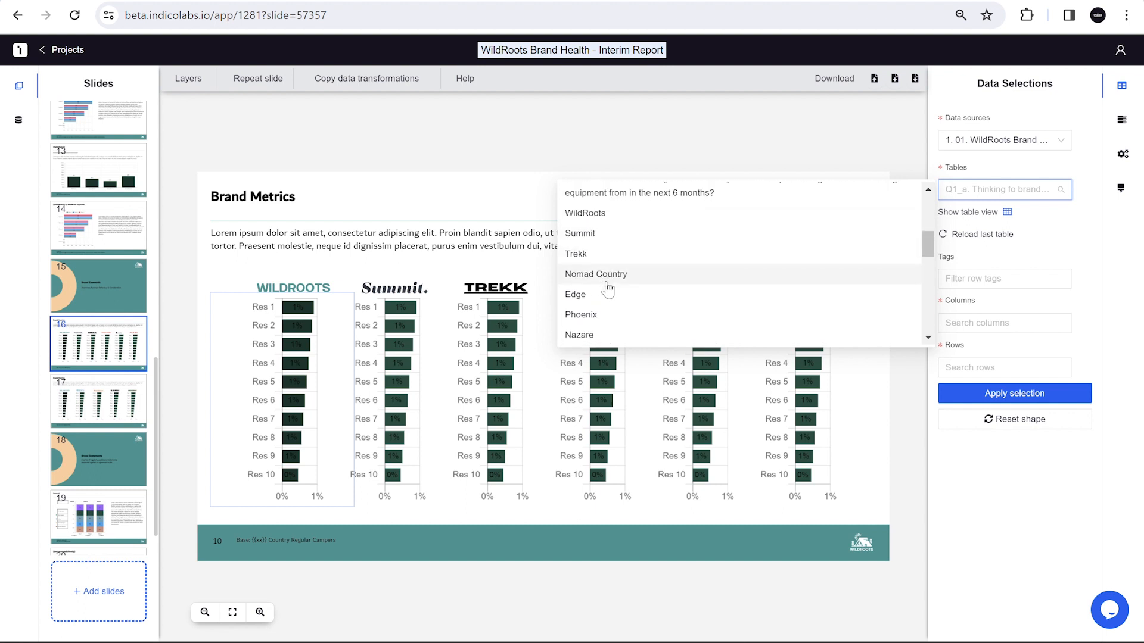
scroll(603, 302, down, 2)
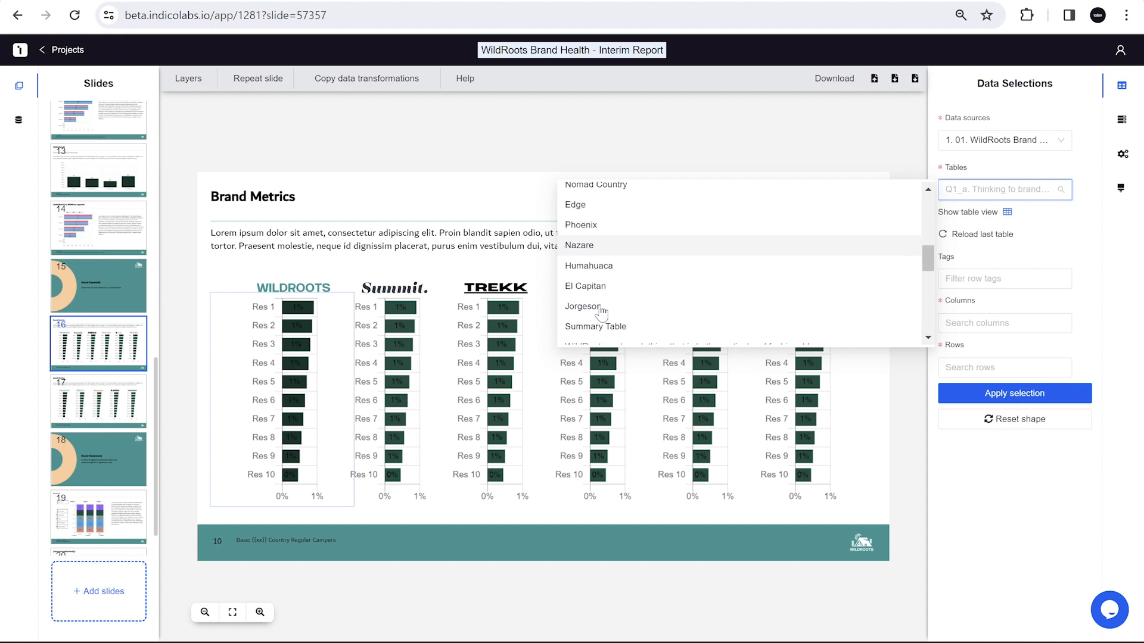
scroll(604, 325, down, 1)
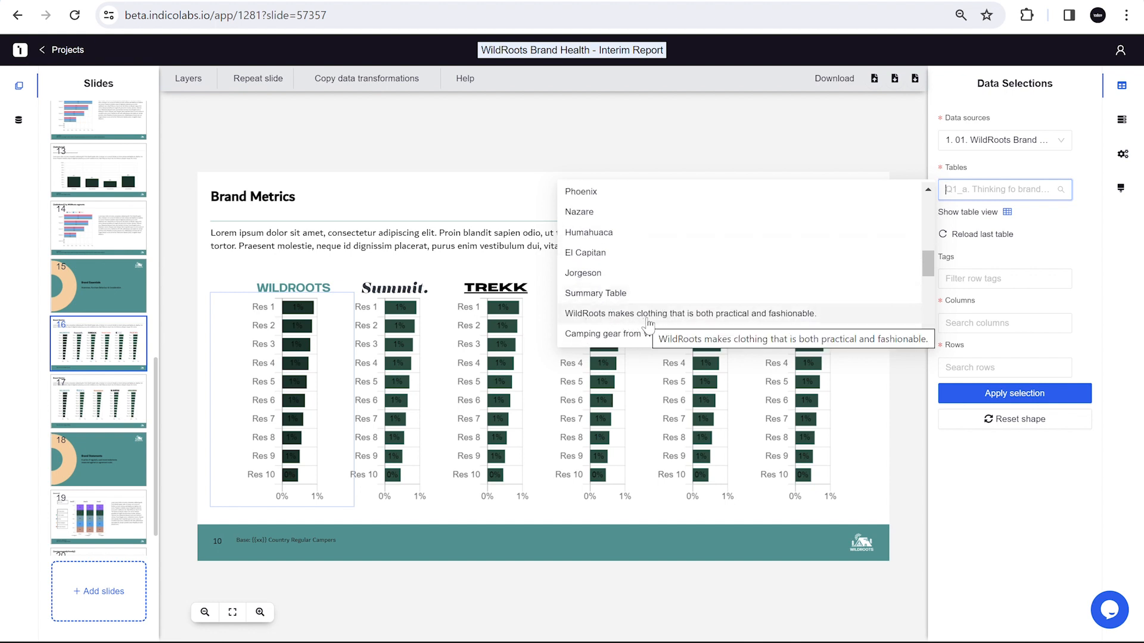
click(607, 295)
- Map the Summary Table's WildRoots column to the WildRoots chart on slide 16, with the Filter Frequency Row tag excluded
click(1007, 213)
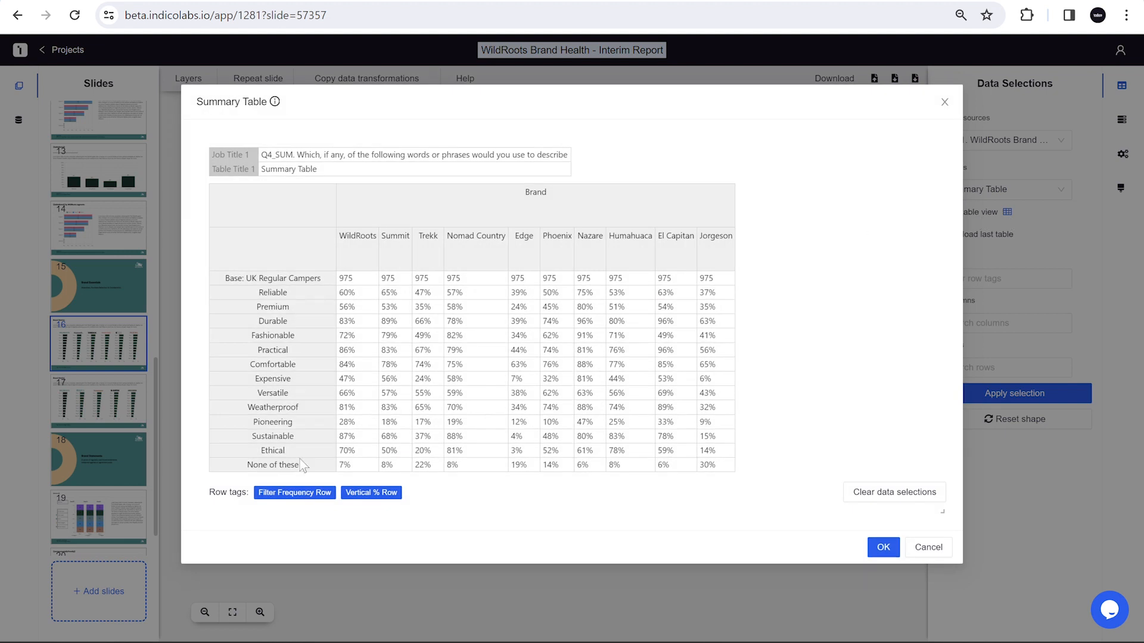
click(302, 493)
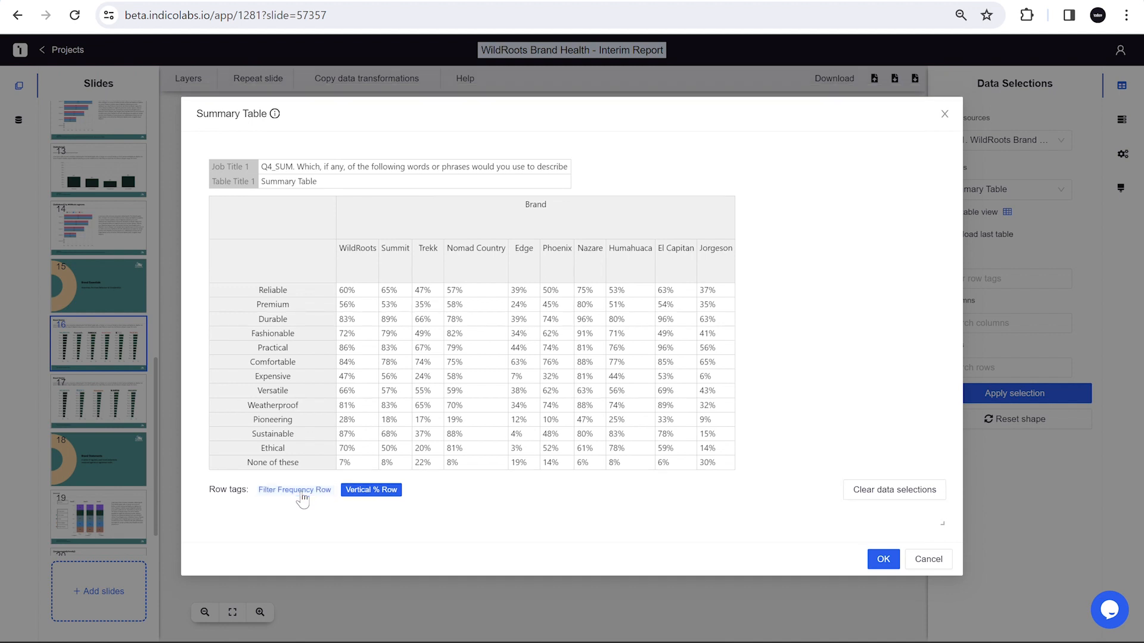
click(359, 265)
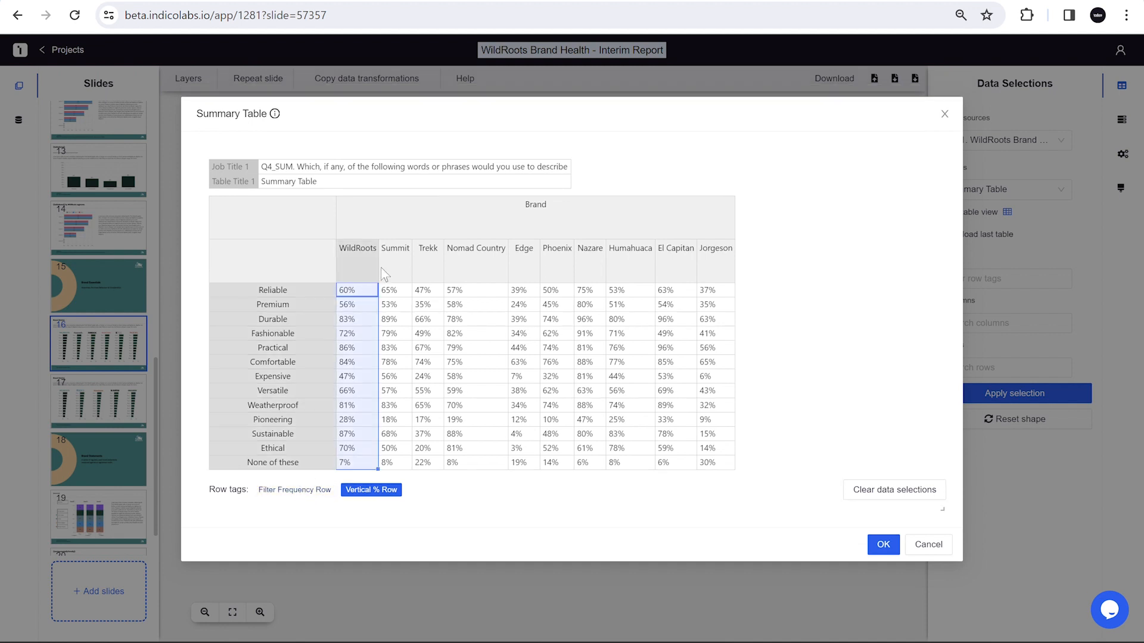
click(869, 545)
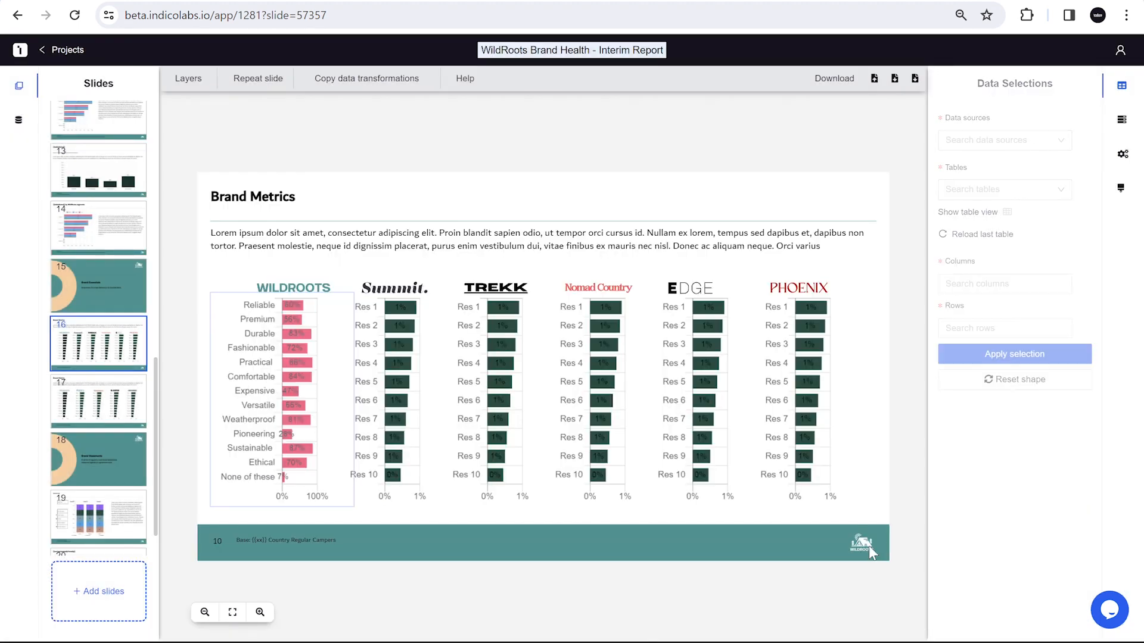
- Map the Summary Table's Summit column to the Summit chart, with the Filter Frequency Row tag excluded
click(388, 337)
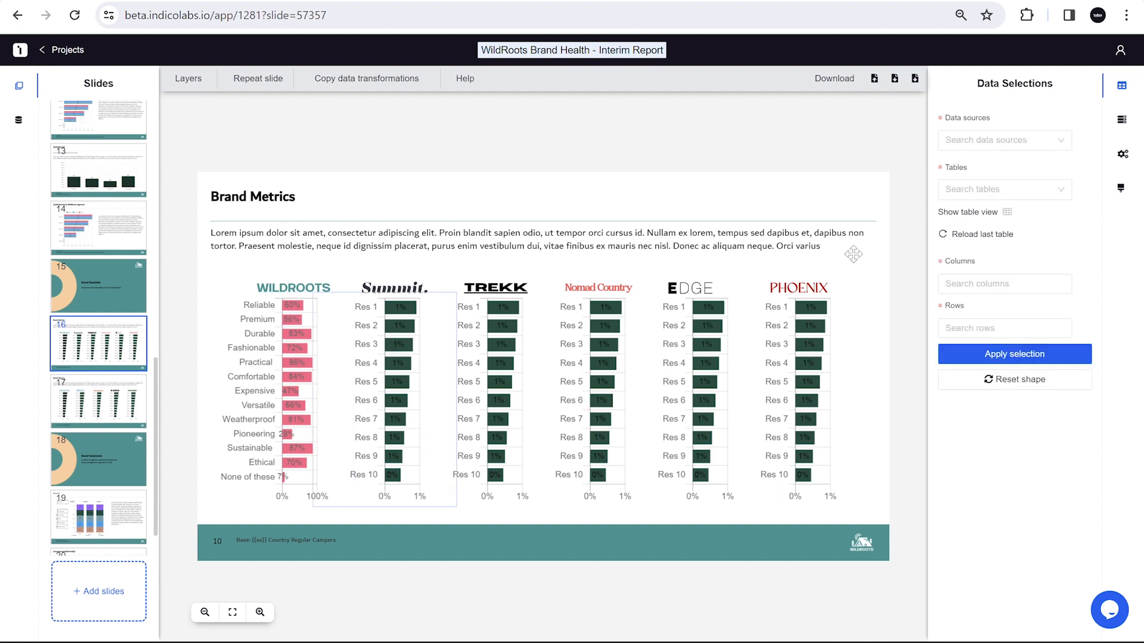
click(1007, 212)
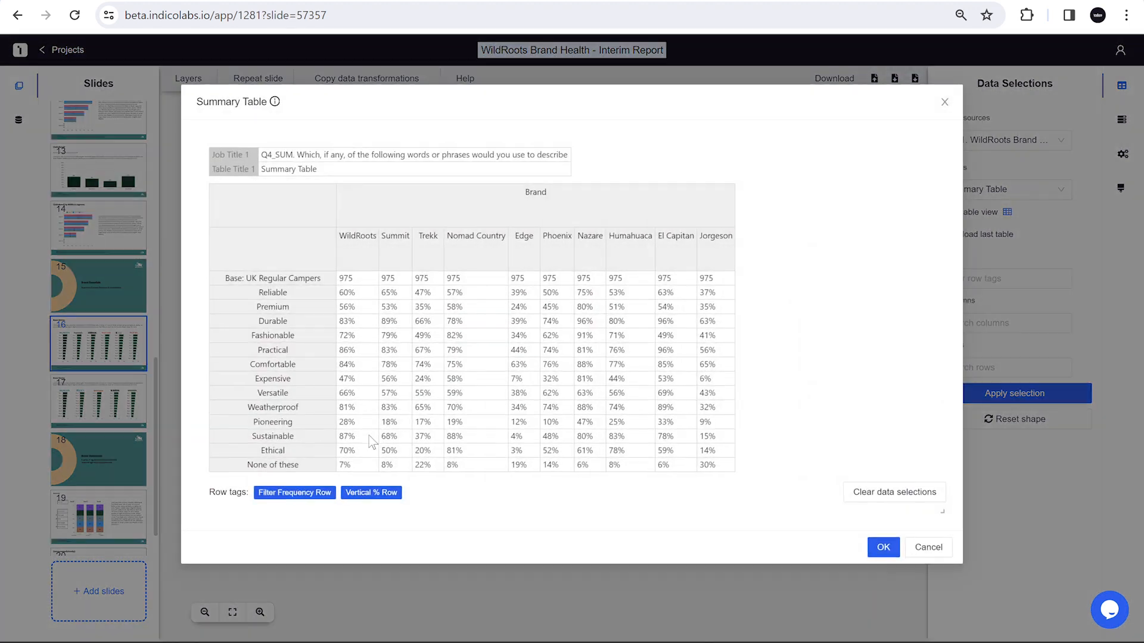
click(294, 491)
click(391, 273)
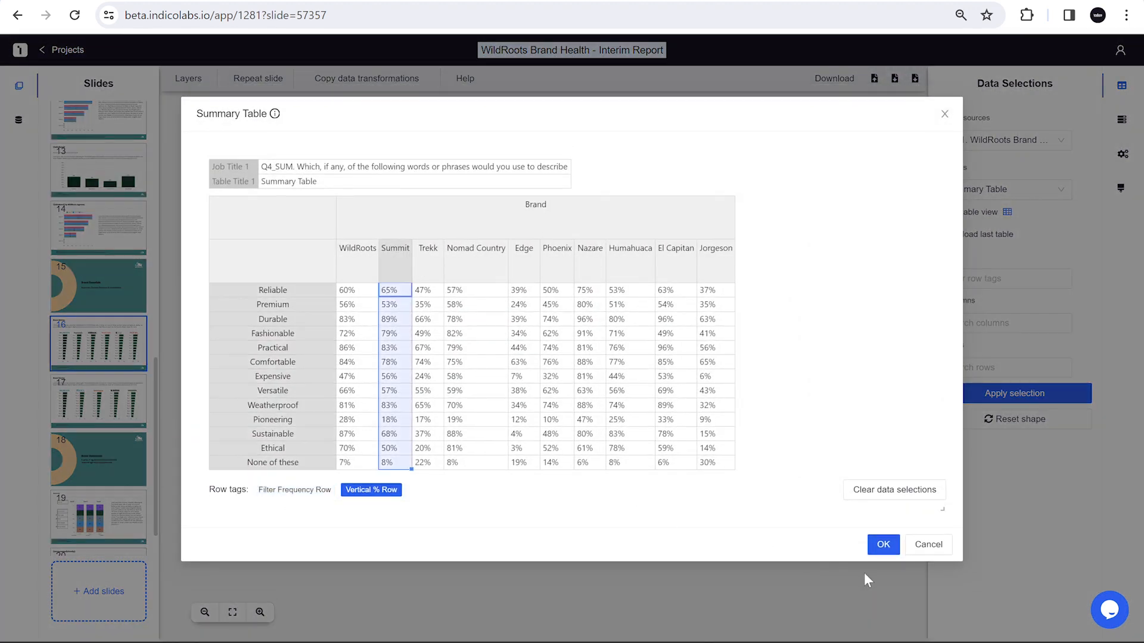
click(883, 559)
- Map the Summary Table's Trekk column to the Trekk chart, with the Filter Frequency Row tag excluded
click(538, 393)
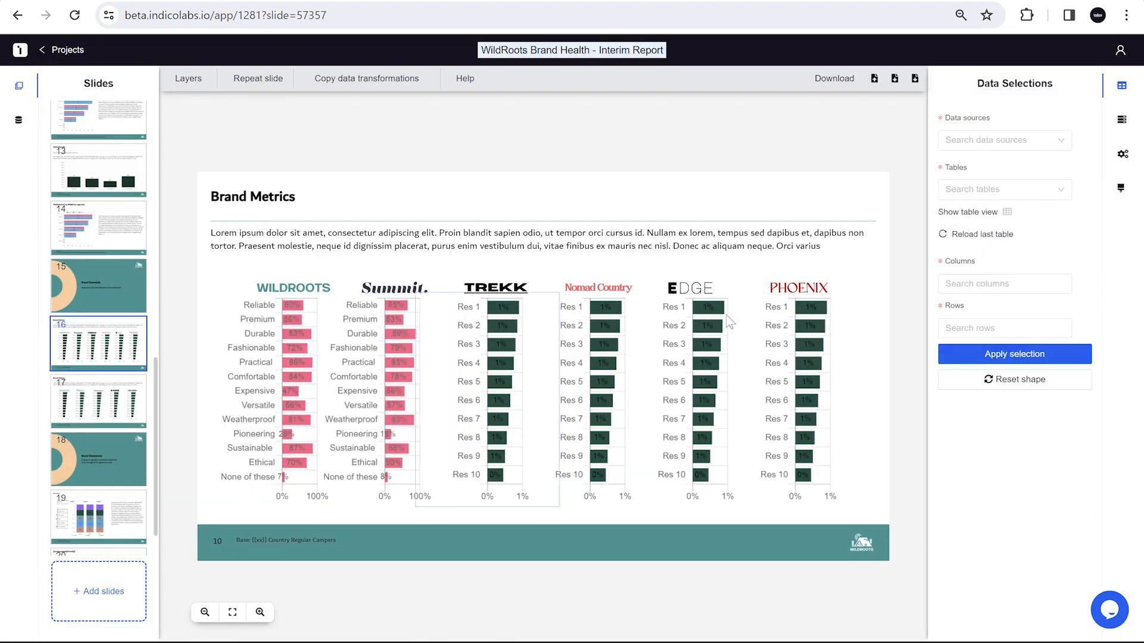
click(1007, 212)
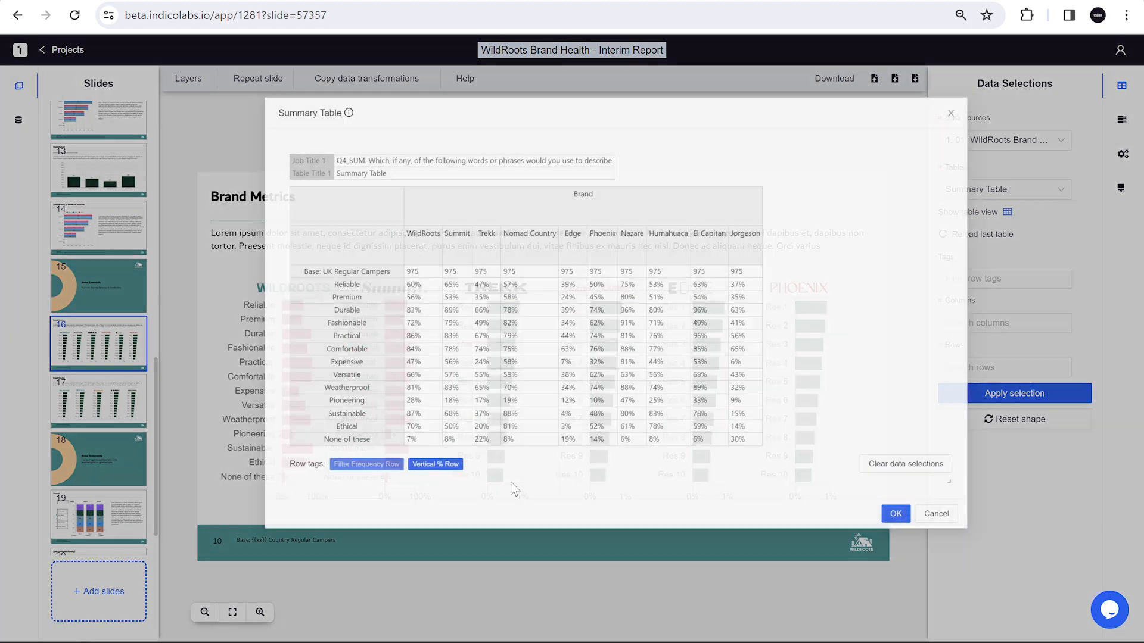
click(289, 505)
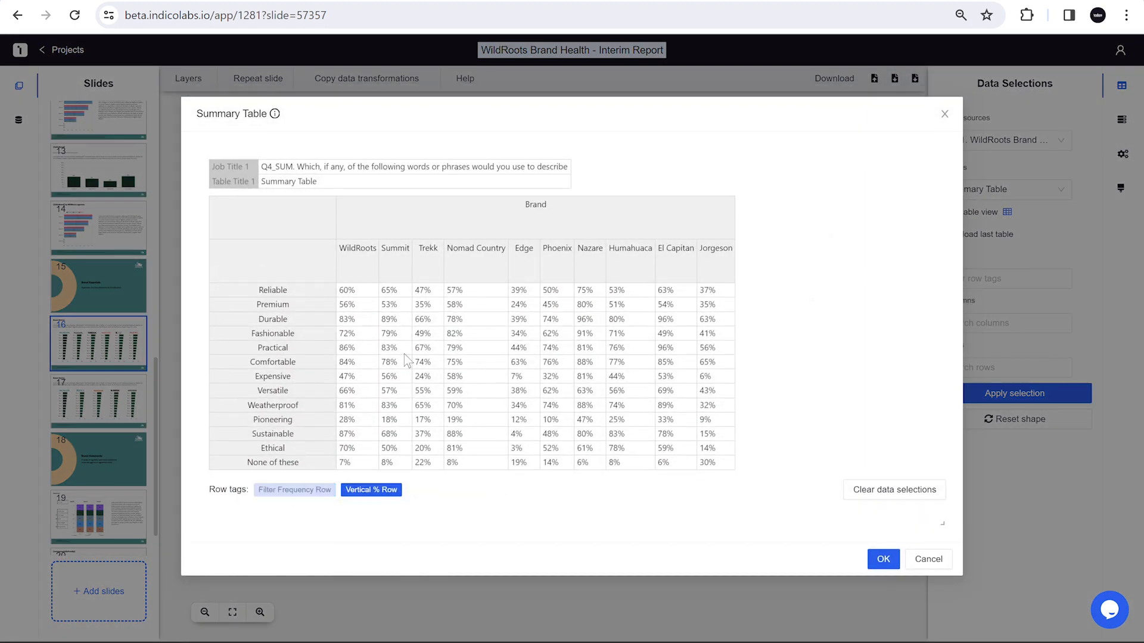
click(427, 262)
click(875, 539)
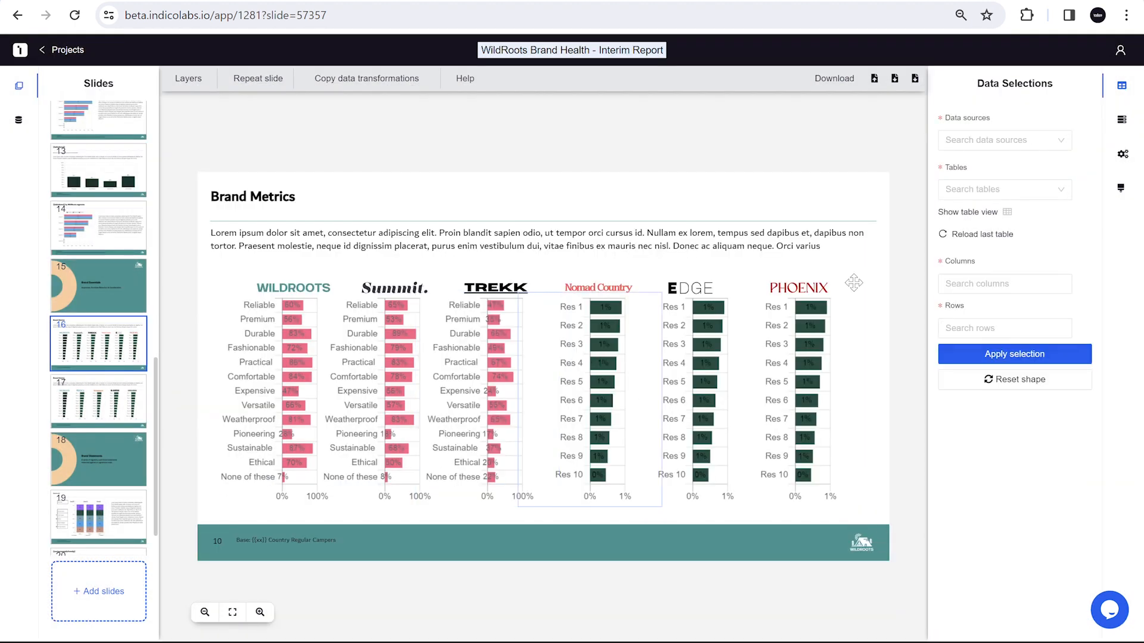
- Map the Summary Table's Nomad Country column to the Nomad Country chart, with the Filter Frequency Row tag excluded
click(1007, 212)
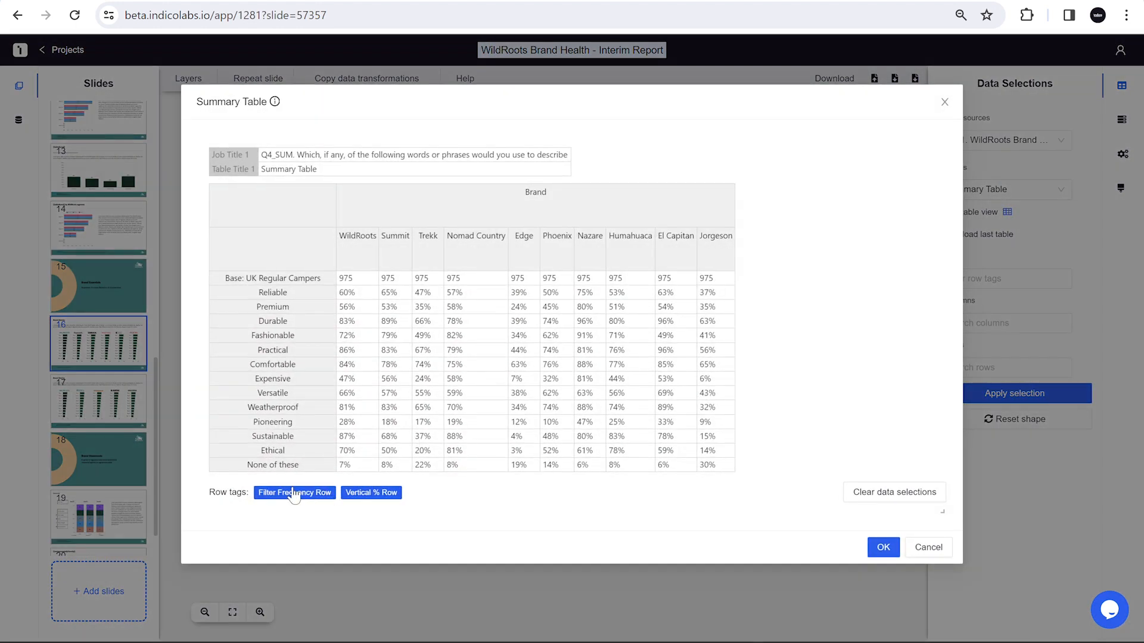
click(291, 503)
click(486, 247)
click(882, 544)
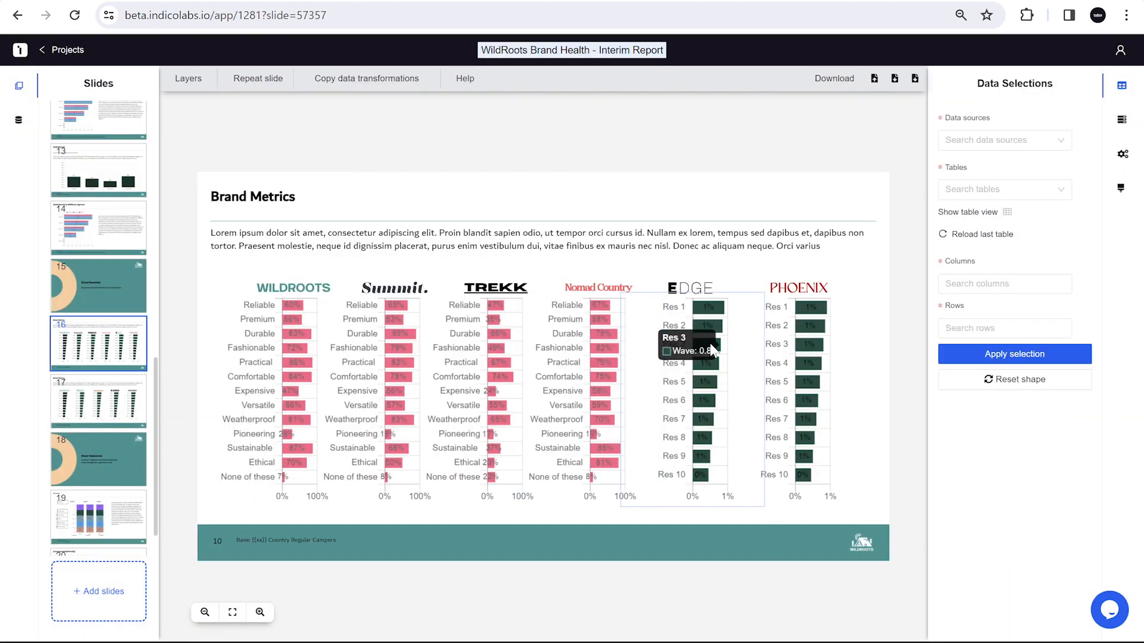
- Map the Summary Table's Edge column to the Edge chart, with the Filter Frequency Row tag excluded
click(1006, 212)
click(294, 490)
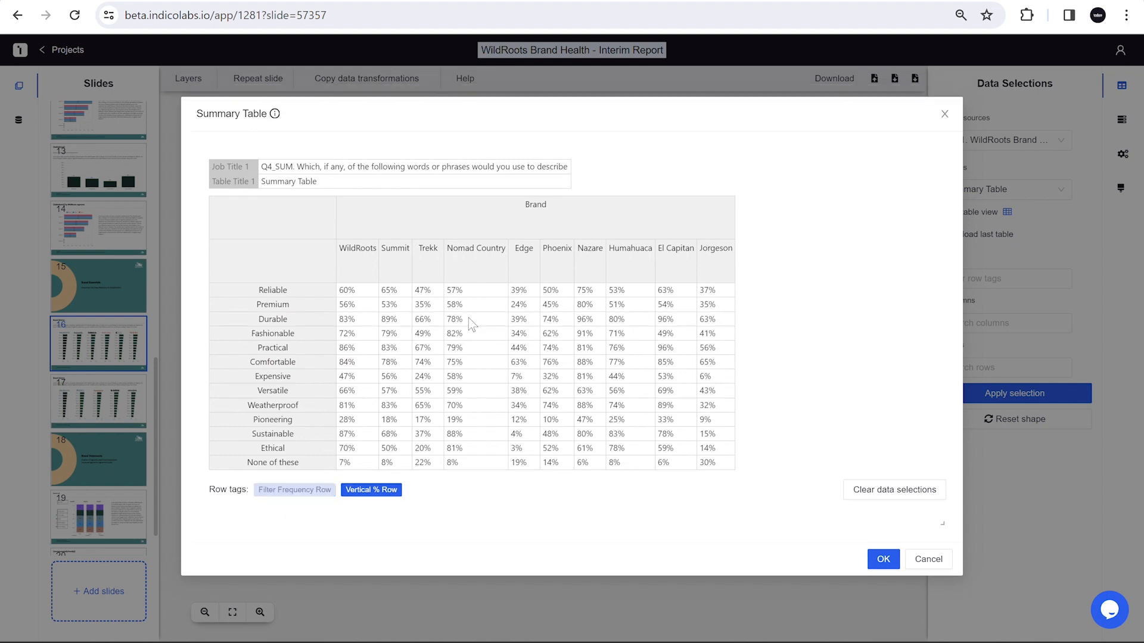
click(524, 256)
click(879, 545)
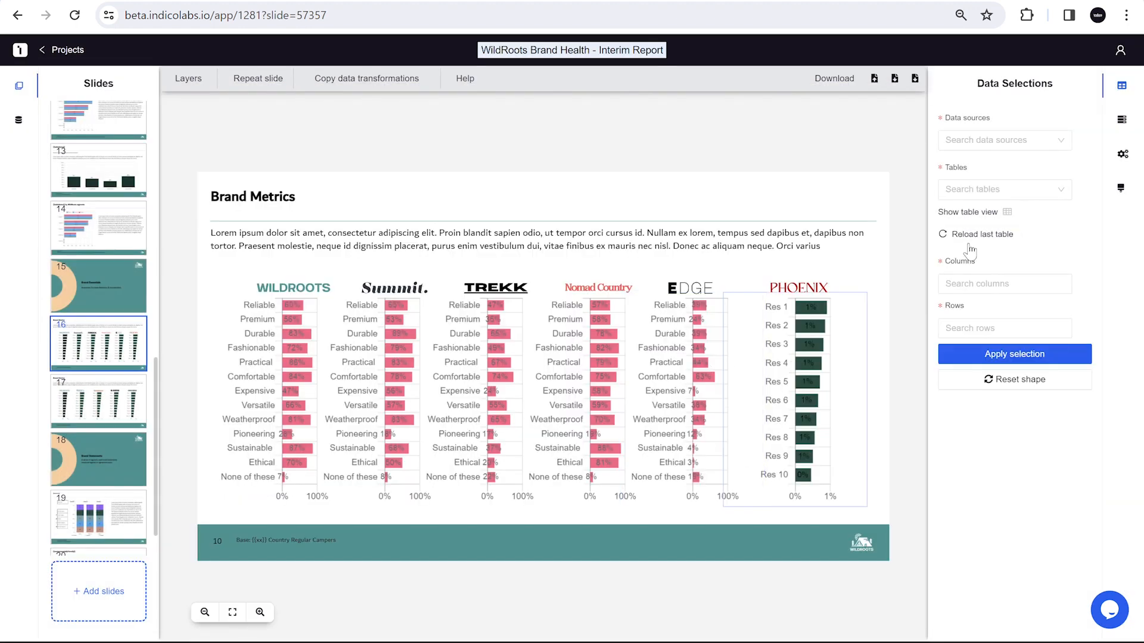
- Map the Summary Table's Phoenix column to the Phoenix chart, with the Filter Frequency Row tag excluded
click(1007, 212)
click(298, 489)
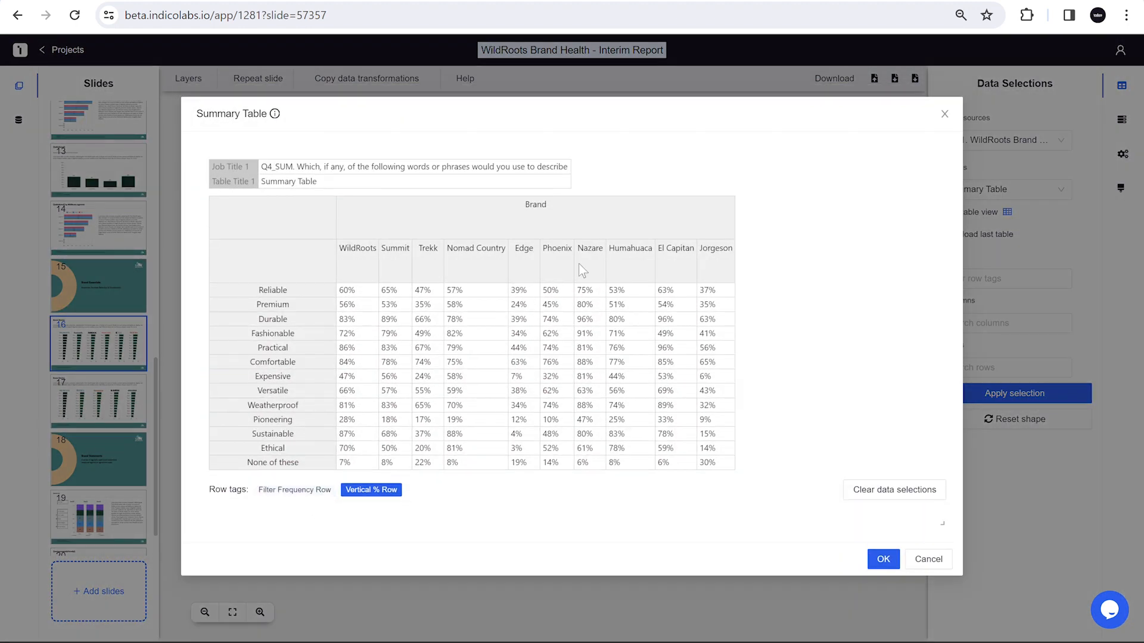
click(554, 258)
click(880, 544)
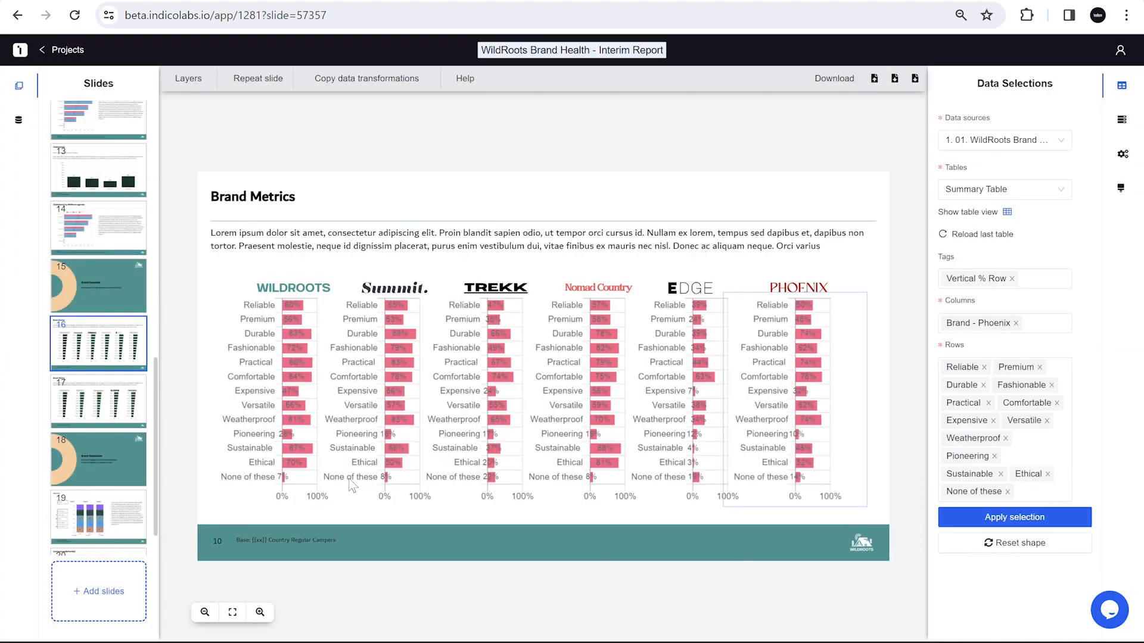
- Map the Summary Table's WildRoots column to the WildRoots chart on Brand Metrics slide 17, with the Filter Frequency Row tag excluded
click(100, 415)
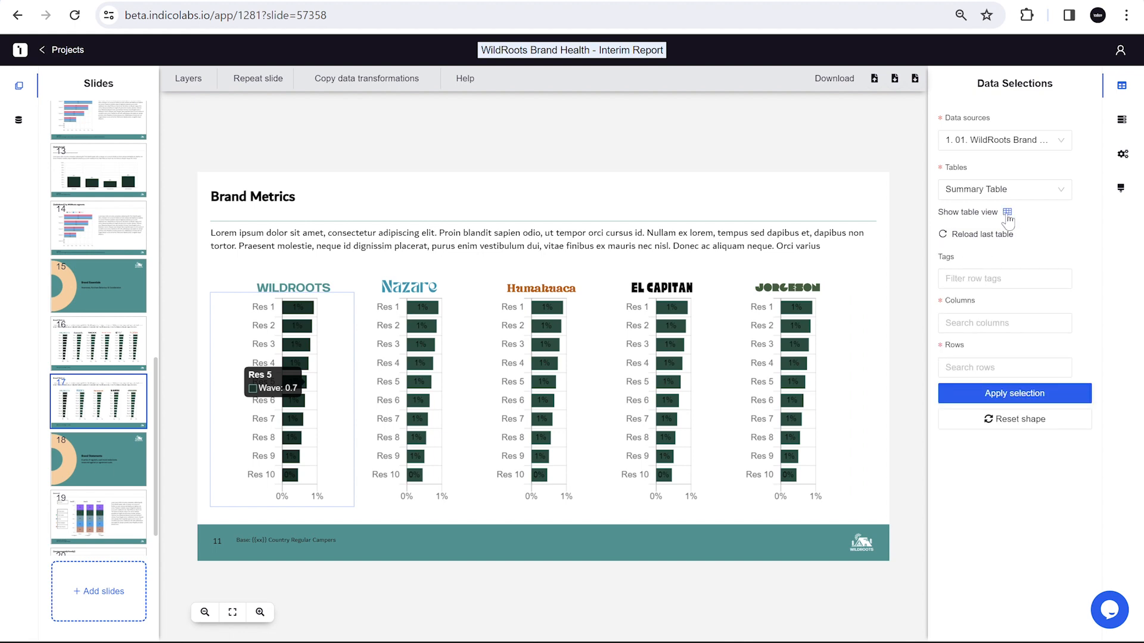
click(1006, 212)
click(301, 497)
click(355, 258)
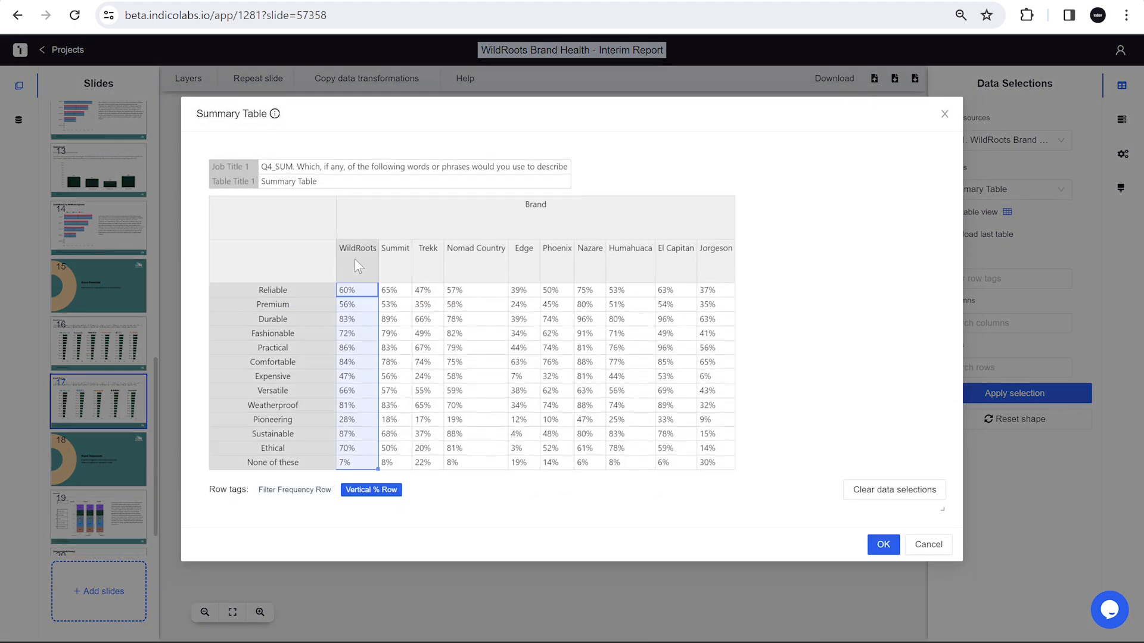
click(883, 558)
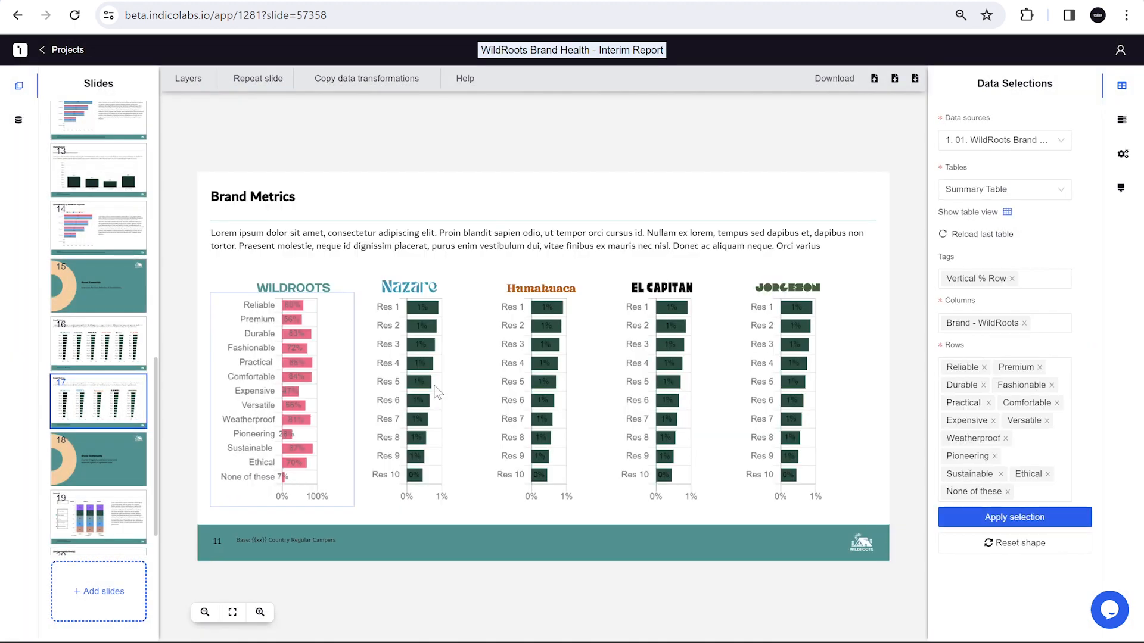
- Map the Summary Table's Nazare column to the Nazare chart on slide 17, with the Filter Frequency Row tag excluded
click(1007, 212)
click(590, 262)
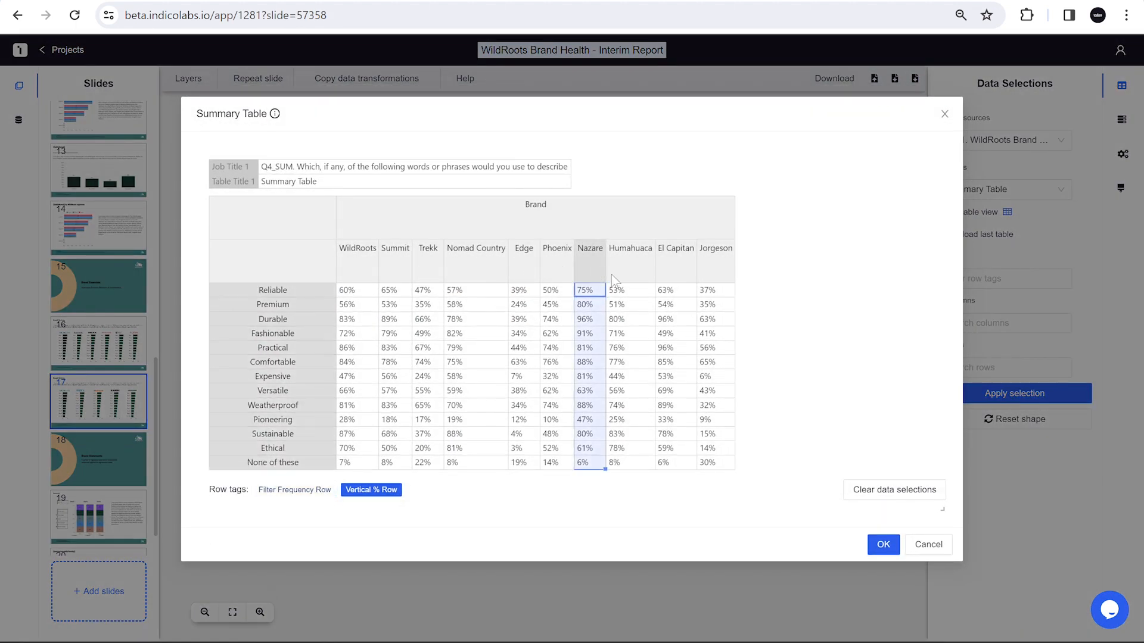
click(883, 559)
- Map the Summary Table's Humahuaca column to the Humahuaca chart, with the Filter Frequency Row tag excluded
click(1007, 212)
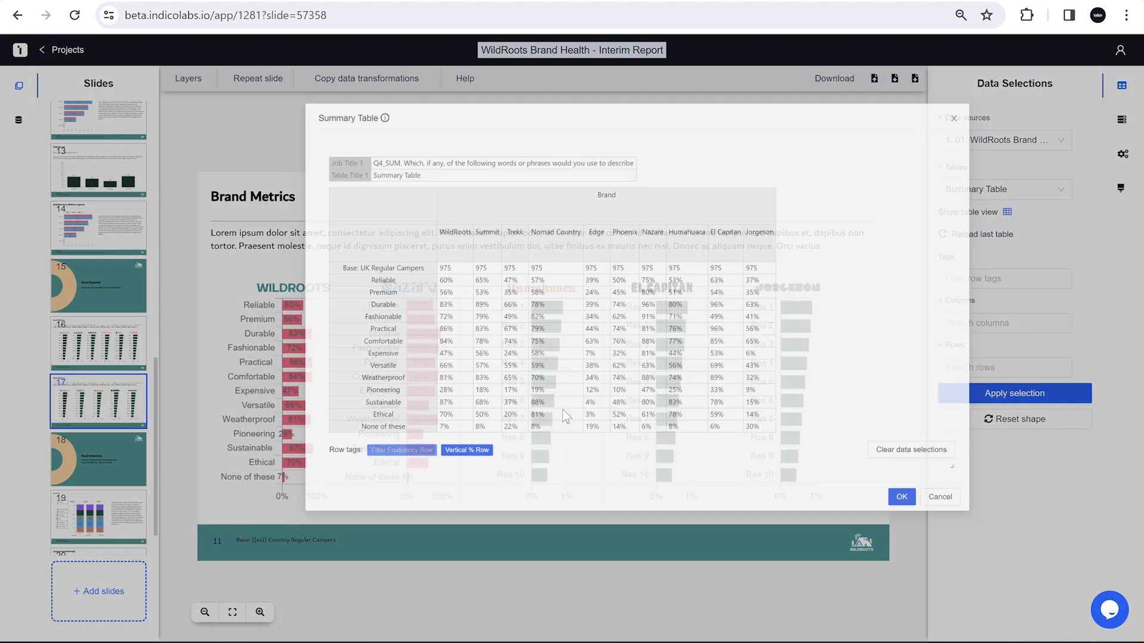
click(294, 489)
click(649, 252)
click(883, 545)
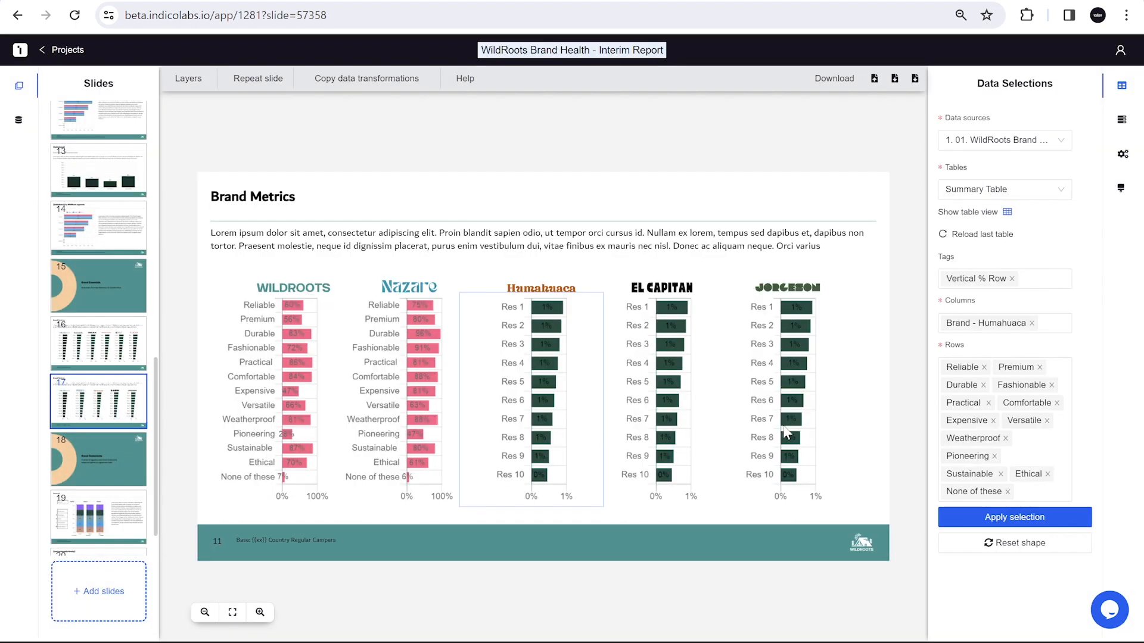
- Map the Summary Table's El Capitan column to the El Capitan chart, with the Filter Frequency Row tag excluded
click(970, 236)
click(1007, 212)
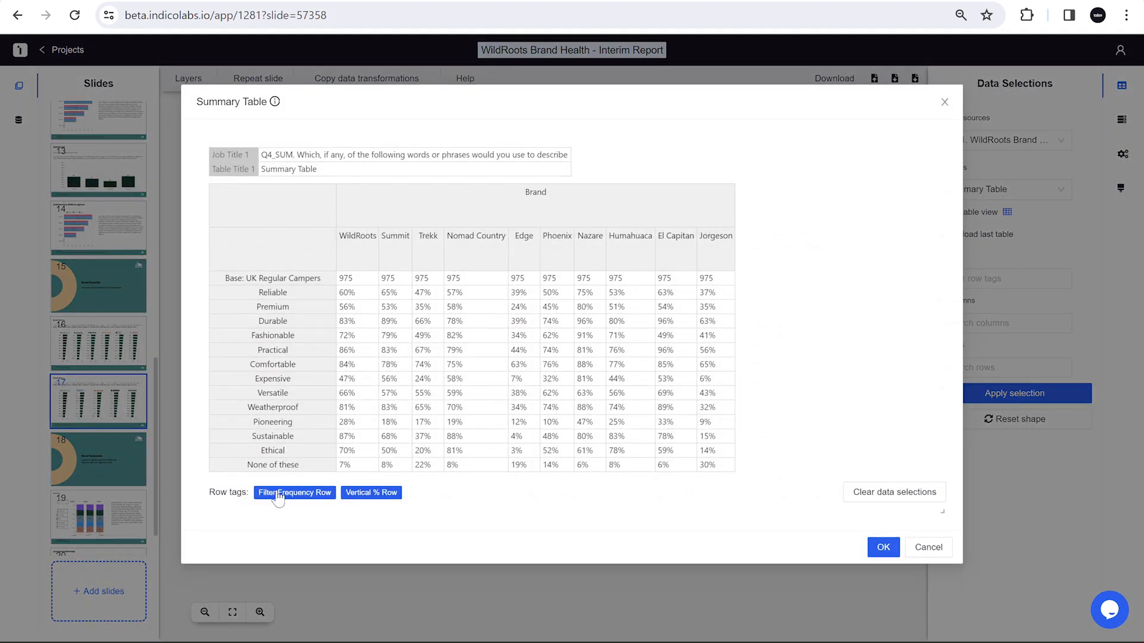
click(294, 490)
click(675, 255)
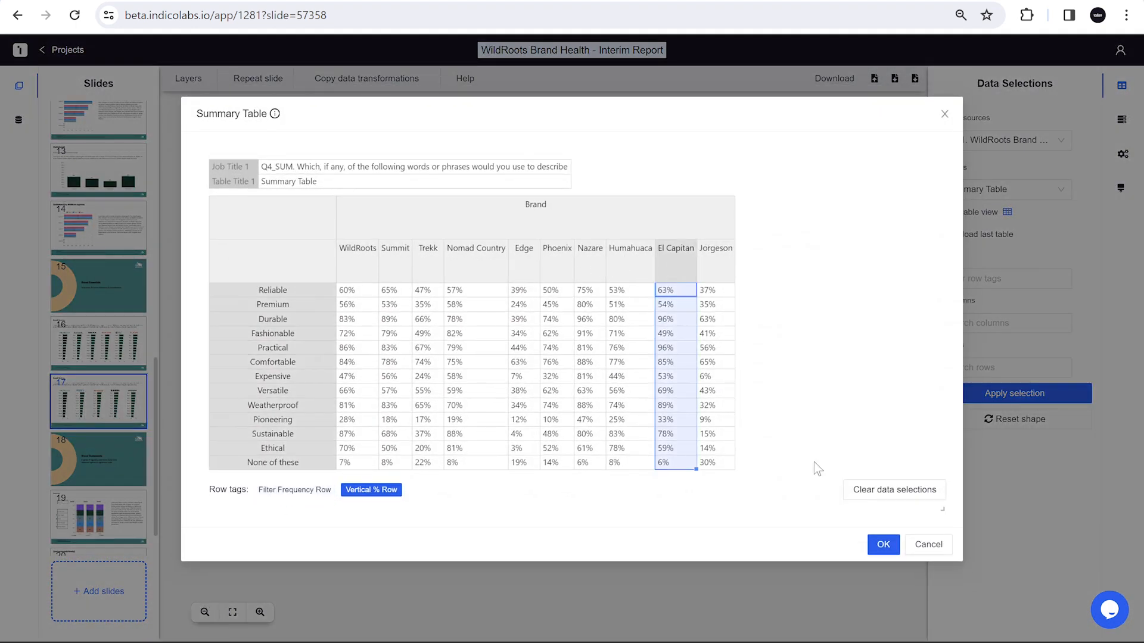
click(884, 544)
- Map the Summary Table's Jorgeson column to the Jorgeson chart, with the Filter Frequency Row tag excluded
click(971, 234)
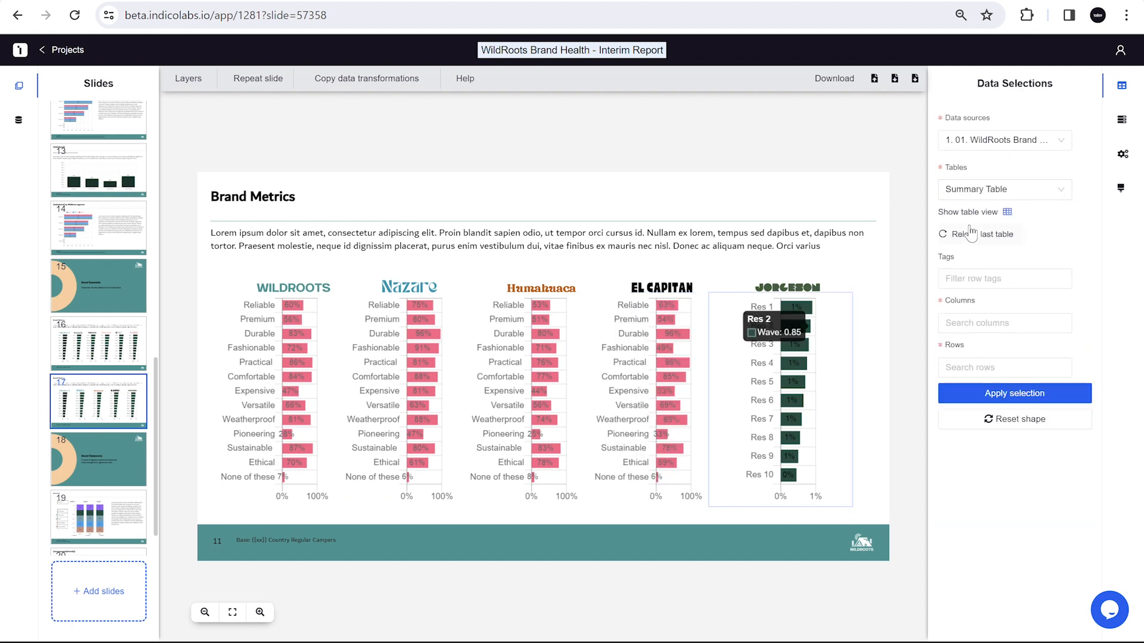
click(1007, 212)
click(294, 489)
click(722, 280)
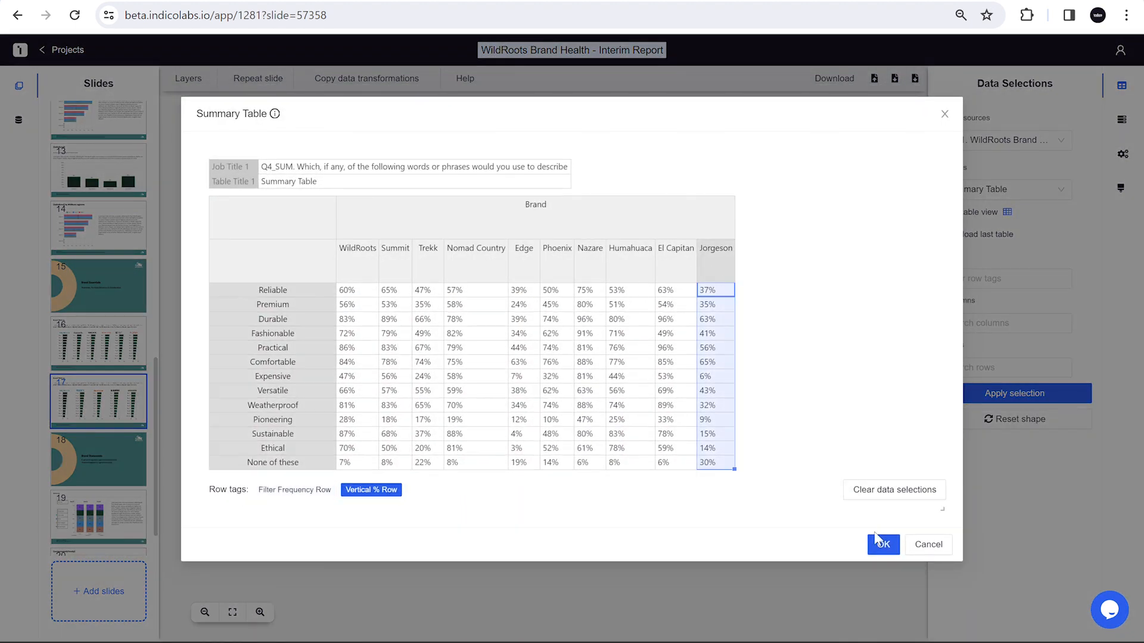
click(882, 558)
- Map the xx parameter in slide 16's base footnote to the Summary Table's WildRoots value for Base: UK Regular Campers
click(88, 364)
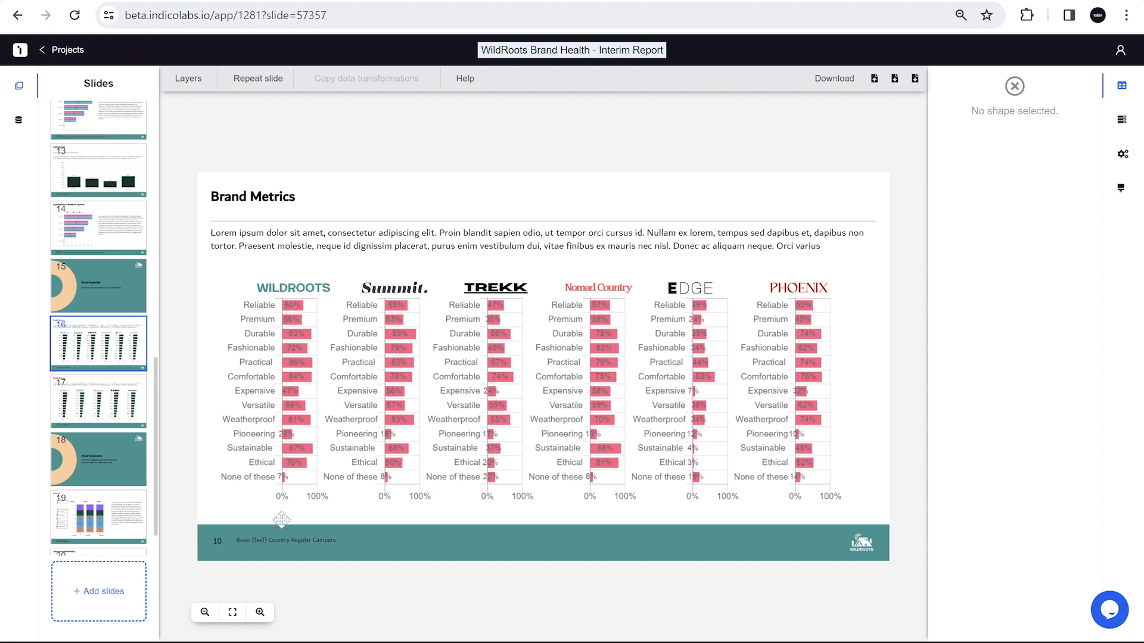
click(270, 542)
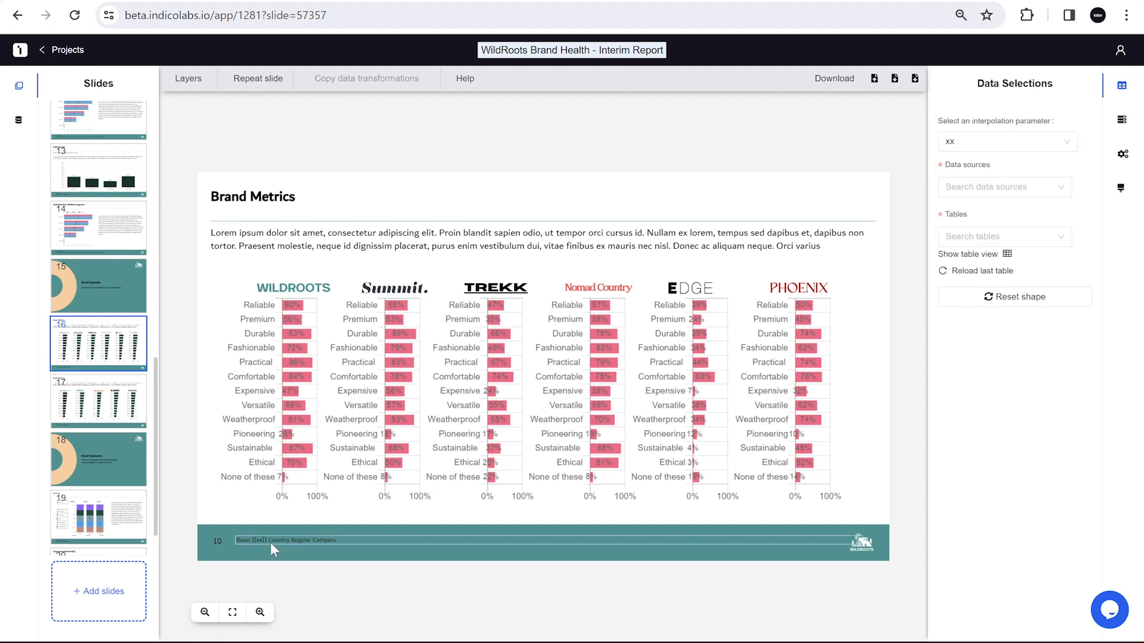
click(954, 272)
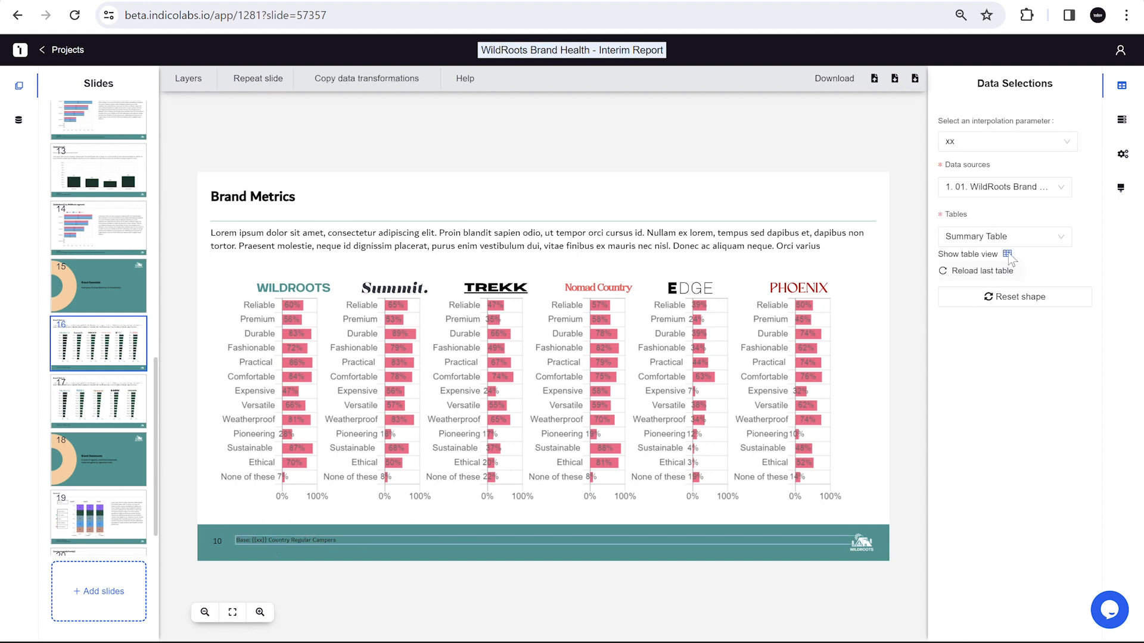
click(1006, 254)
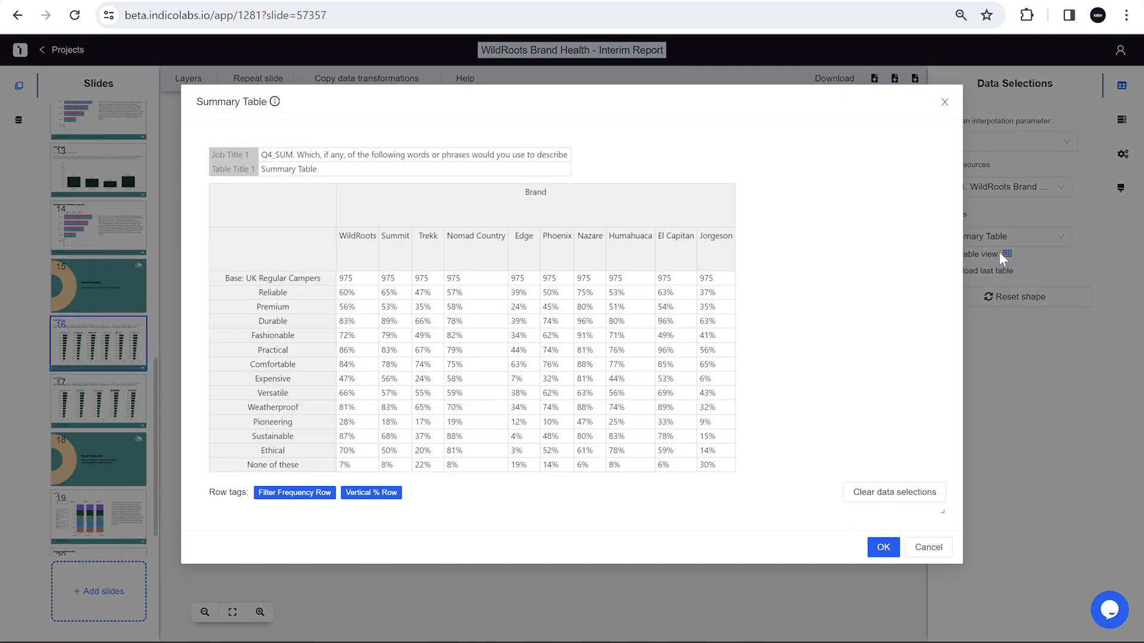
click(351, 281)
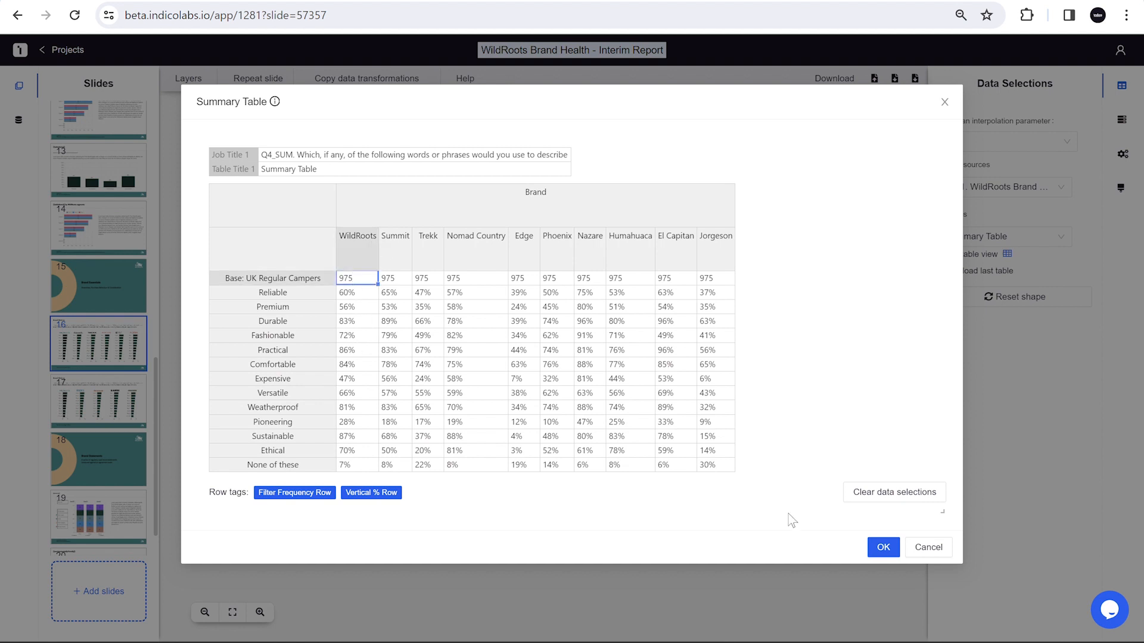
click(884, 547)
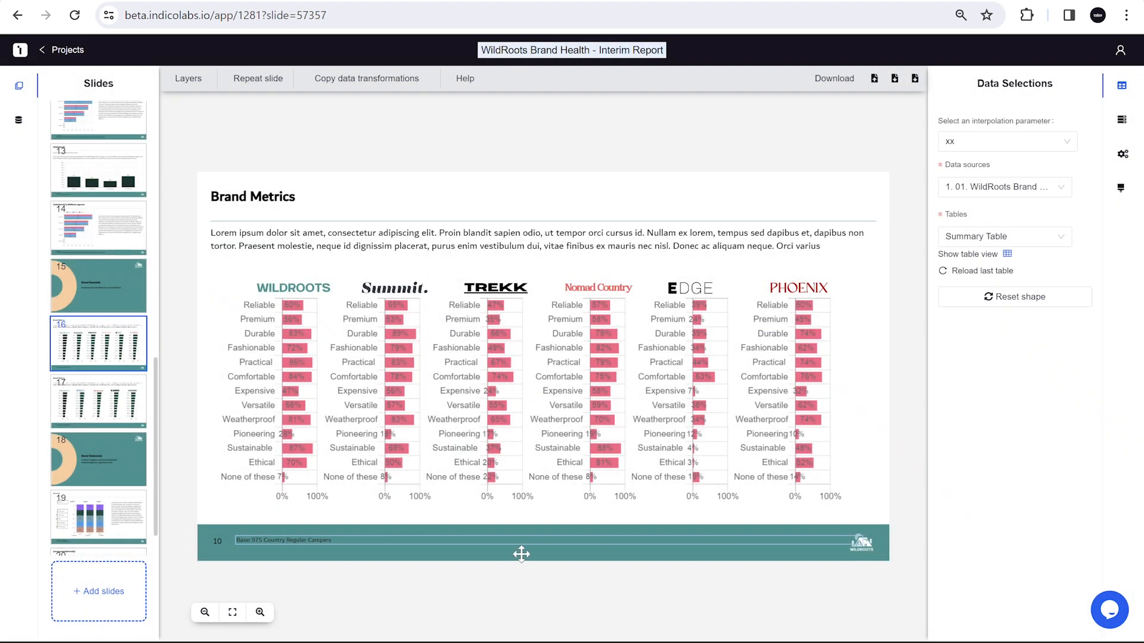
- Map the xx parameter in slide 17's base footnote to the Summary Table's WildRoots value for Base: UK Regular Campers
click(113, 414)
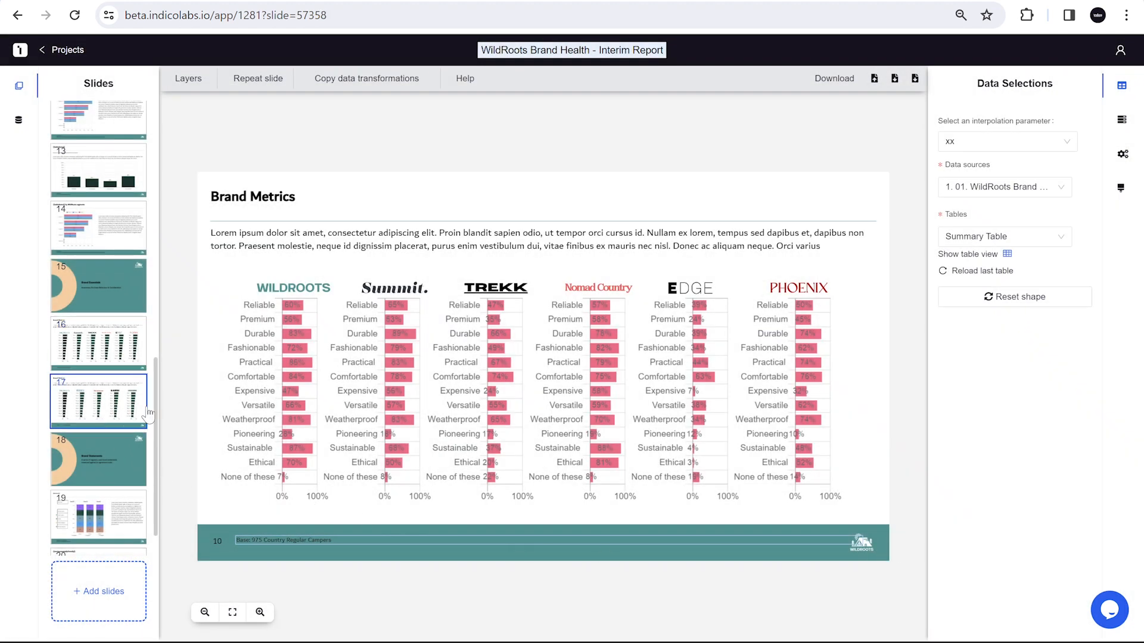
click(298, 542)
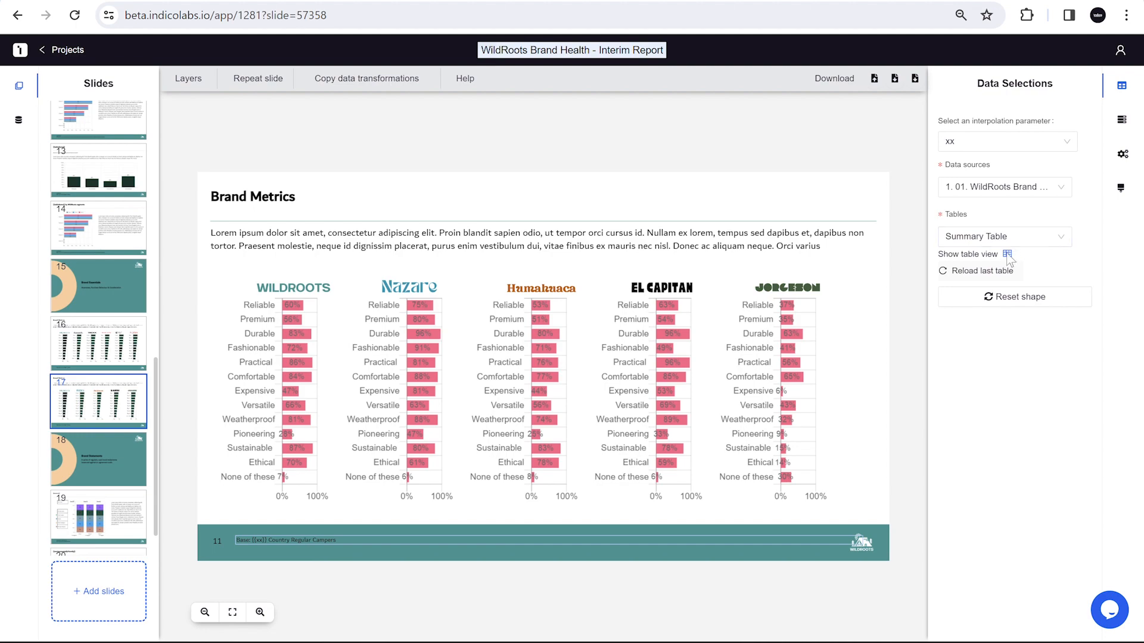
click(1007, 254)
click(356, 278)
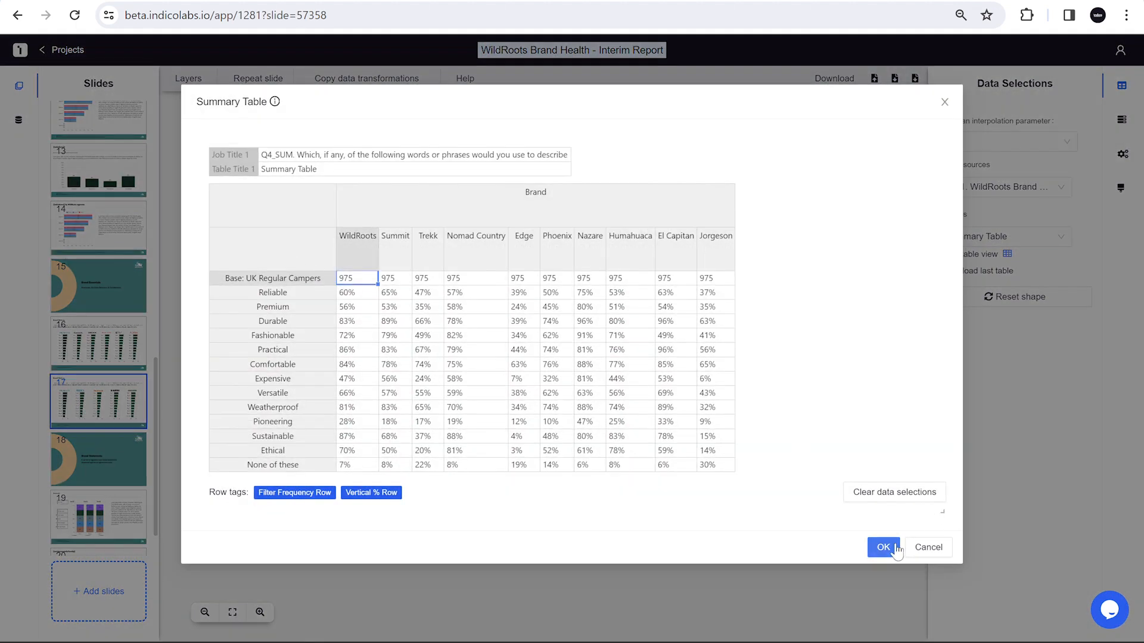
click(882, 546)
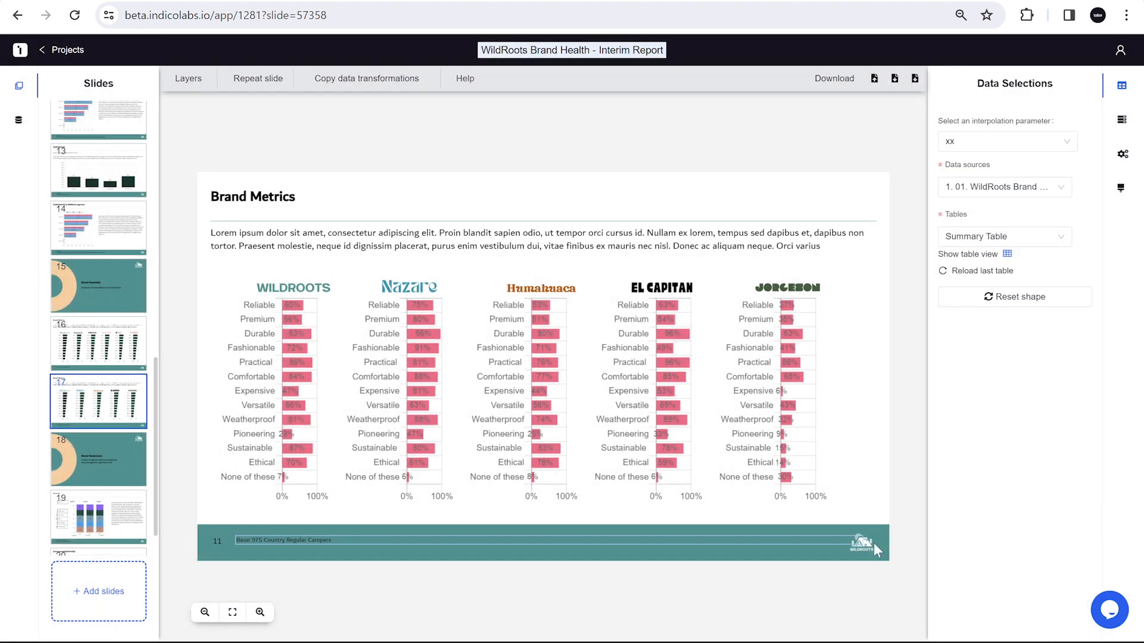
- On slide 16, sort the WildRoots chart by the Brand - WildRoots column in descending order
click(119, 353)
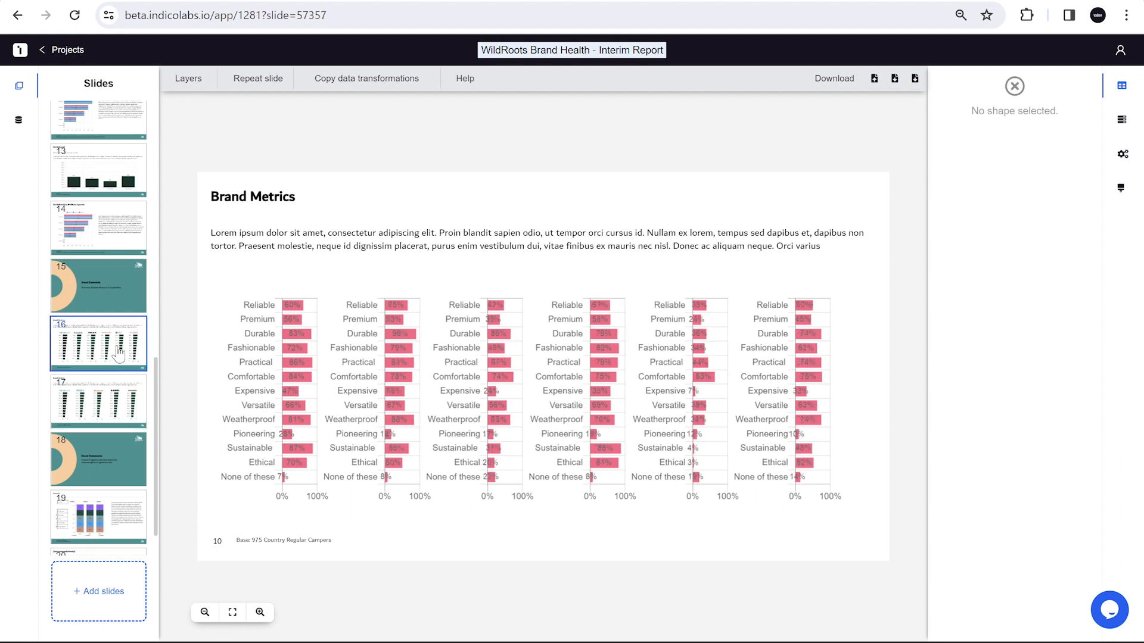
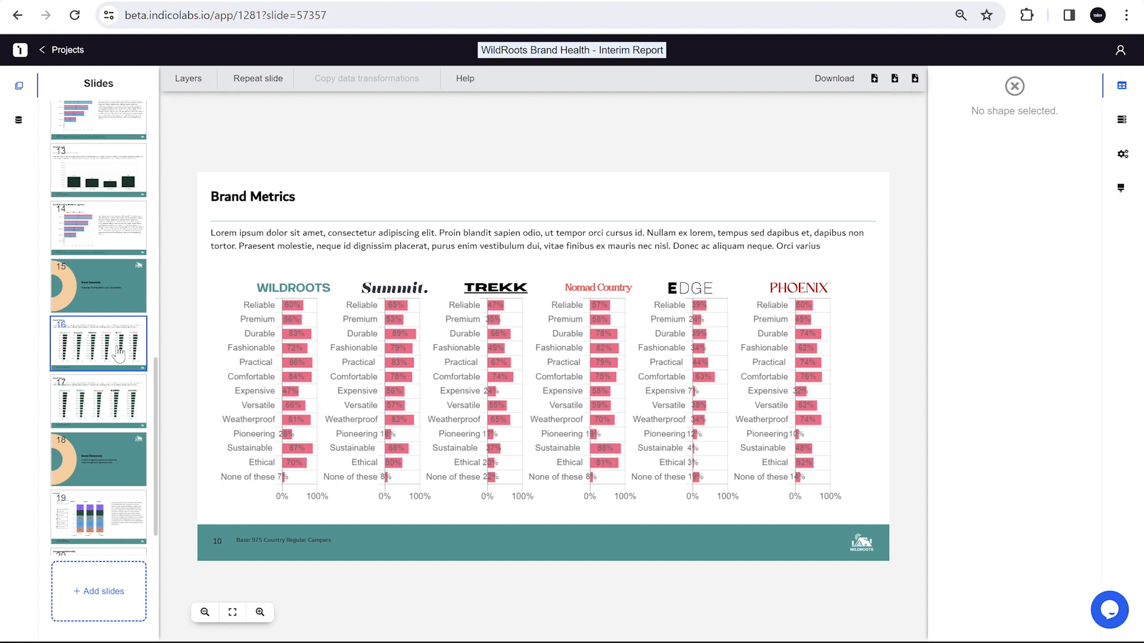
click(287, 349)
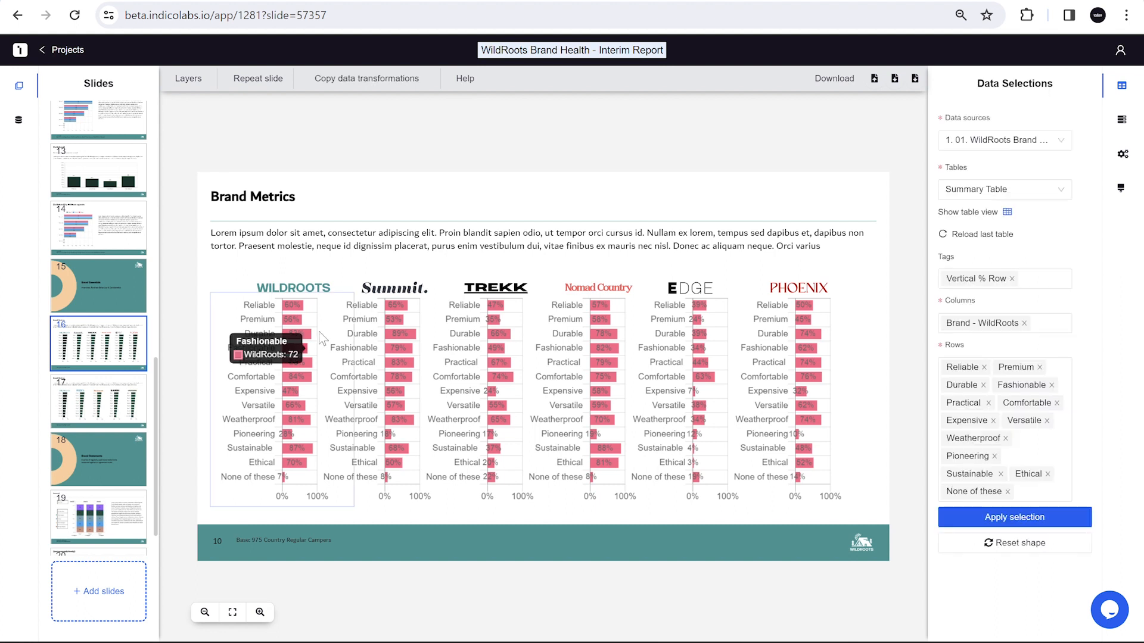
click(1121, 123)
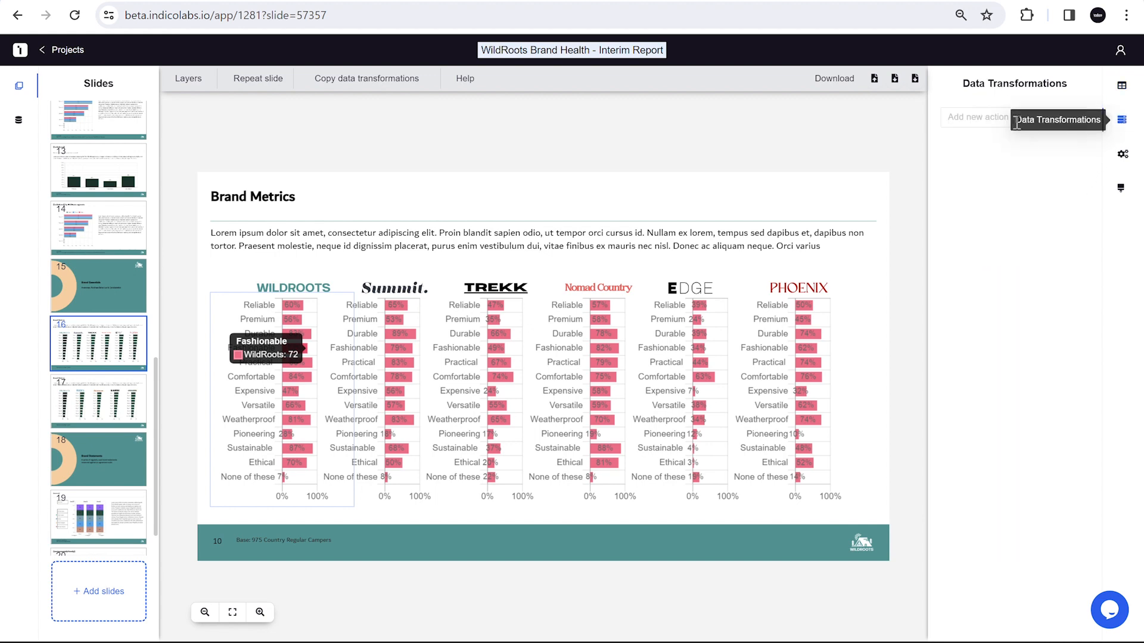
click(974, 119)
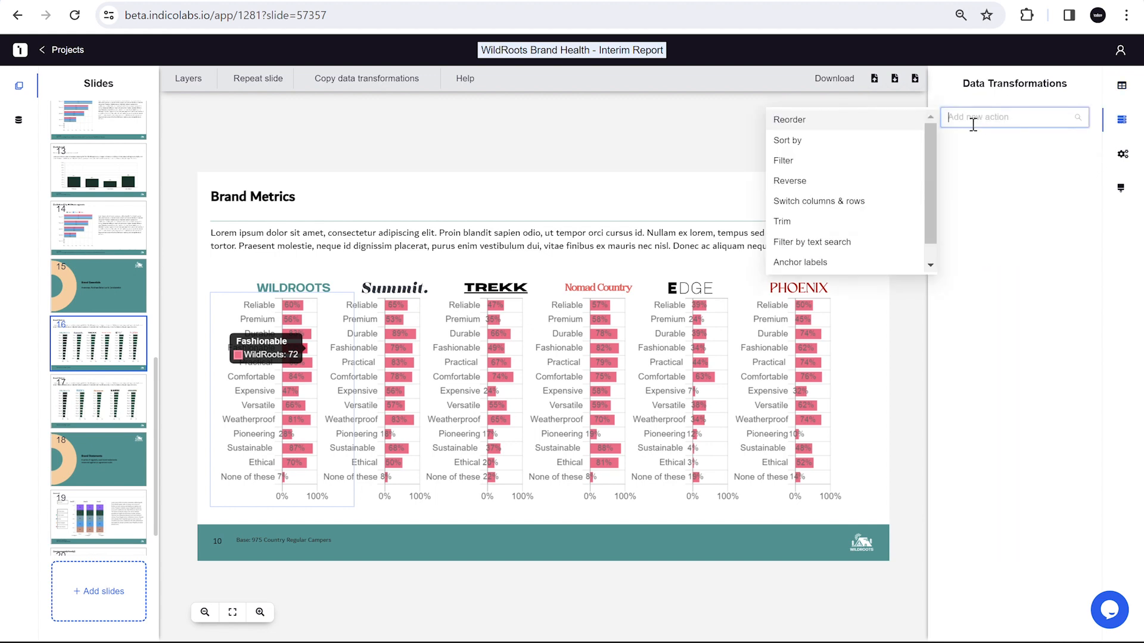
click(876, 143)
click(541, 223)
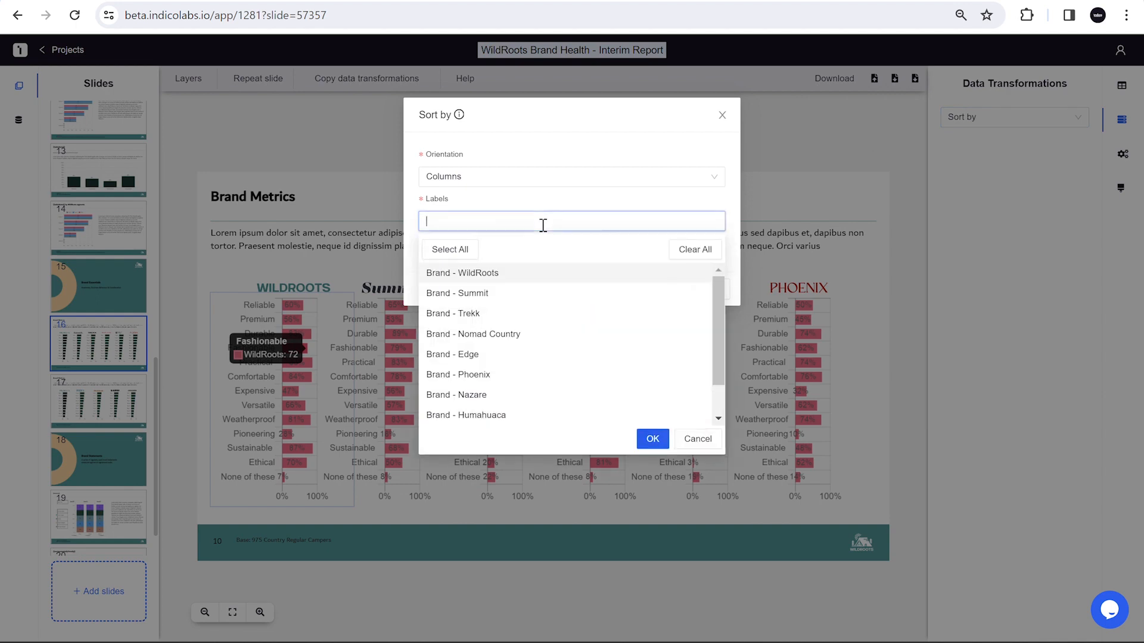
click(524, 274)
click(533, 205)
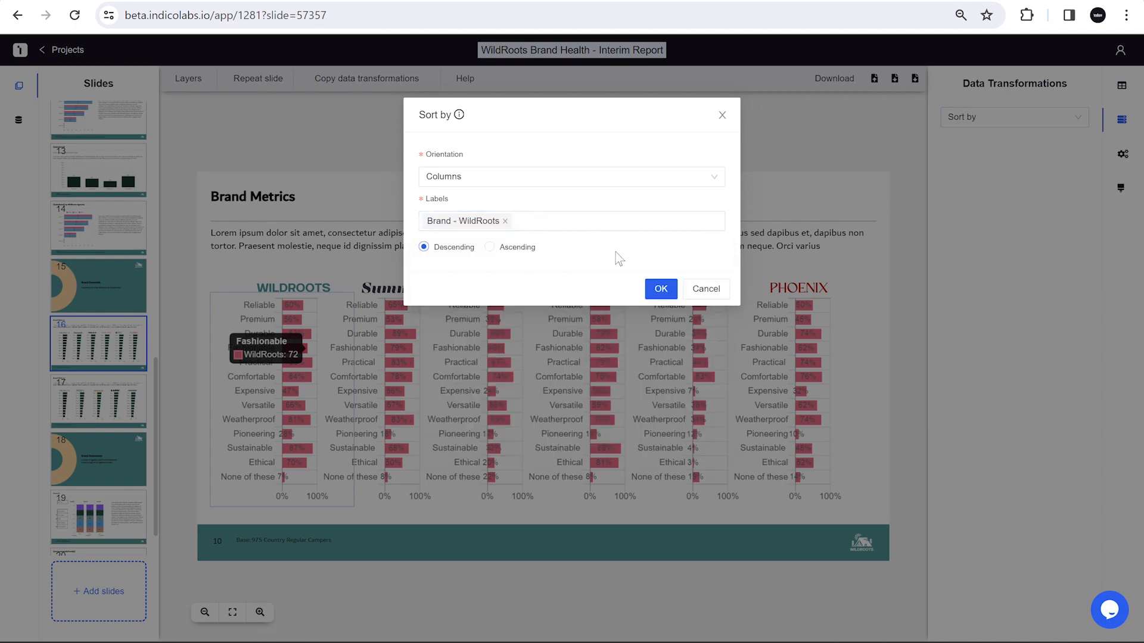
click(653, 289)
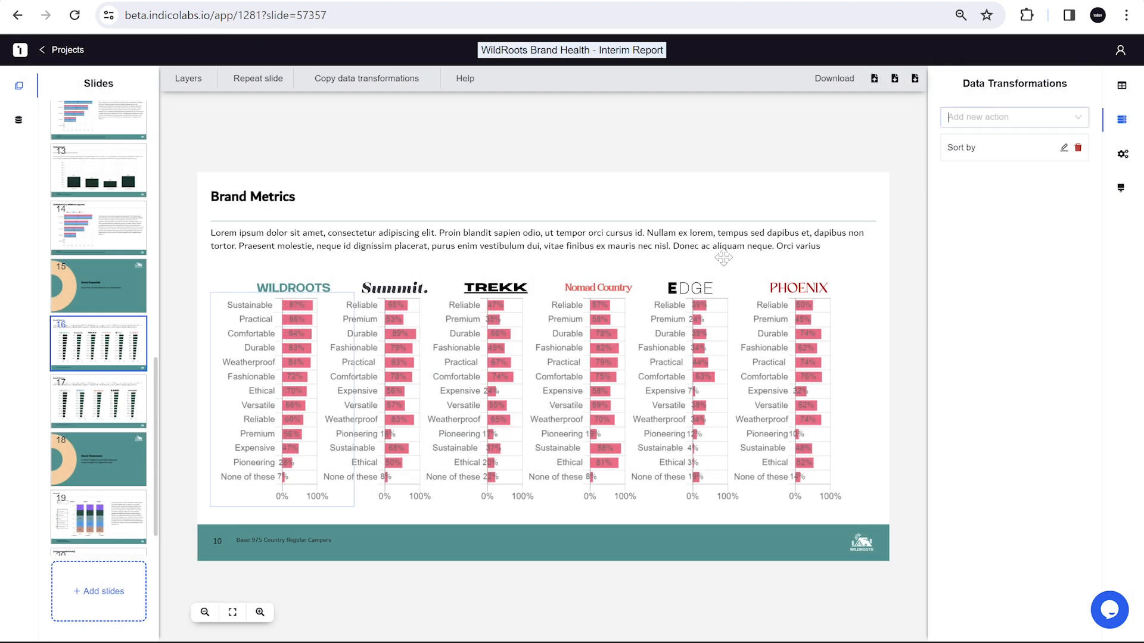
- Add an Anchor labels transformation to the WildRoots chart that fixes the row None of these at the end
click(856, 260)
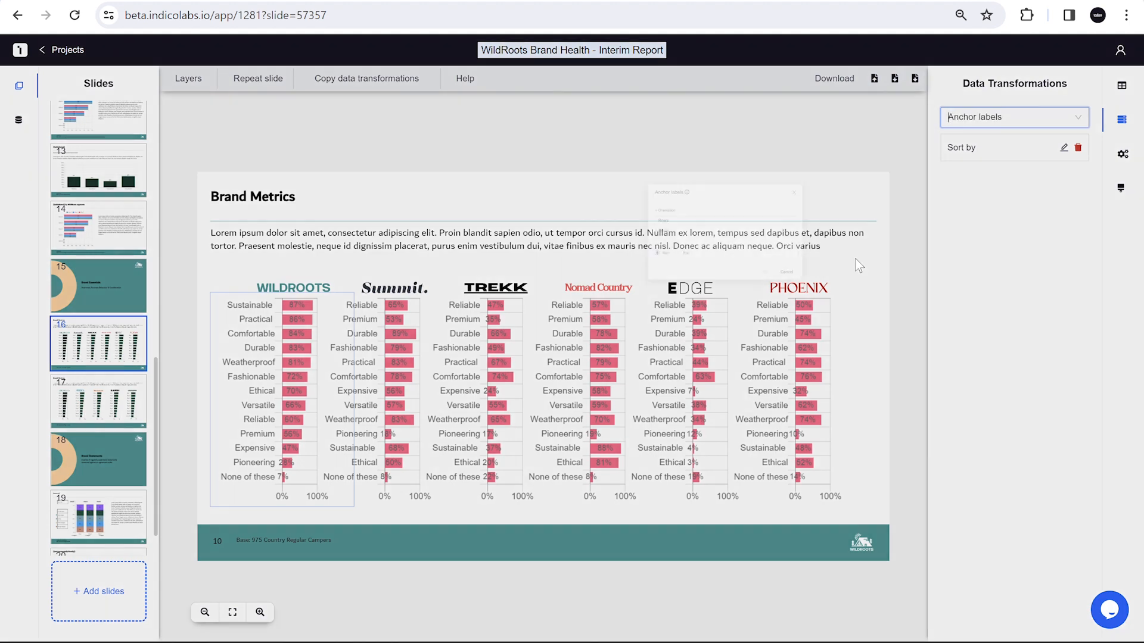
click(471, 248)
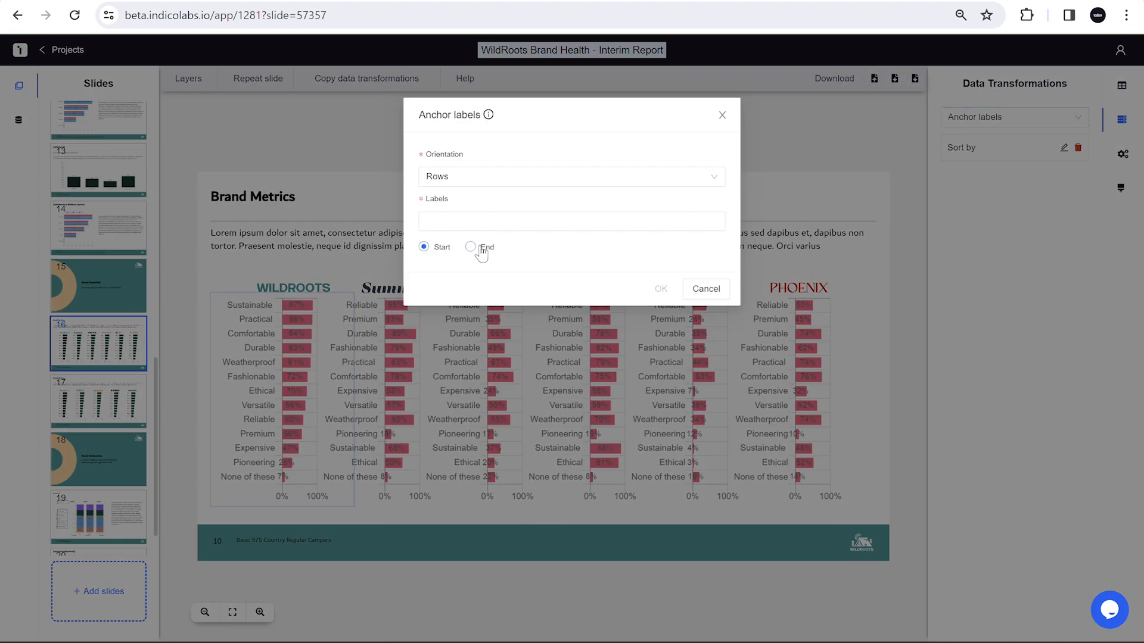
click(485, 225)
scroll(503, 383, down, 2)
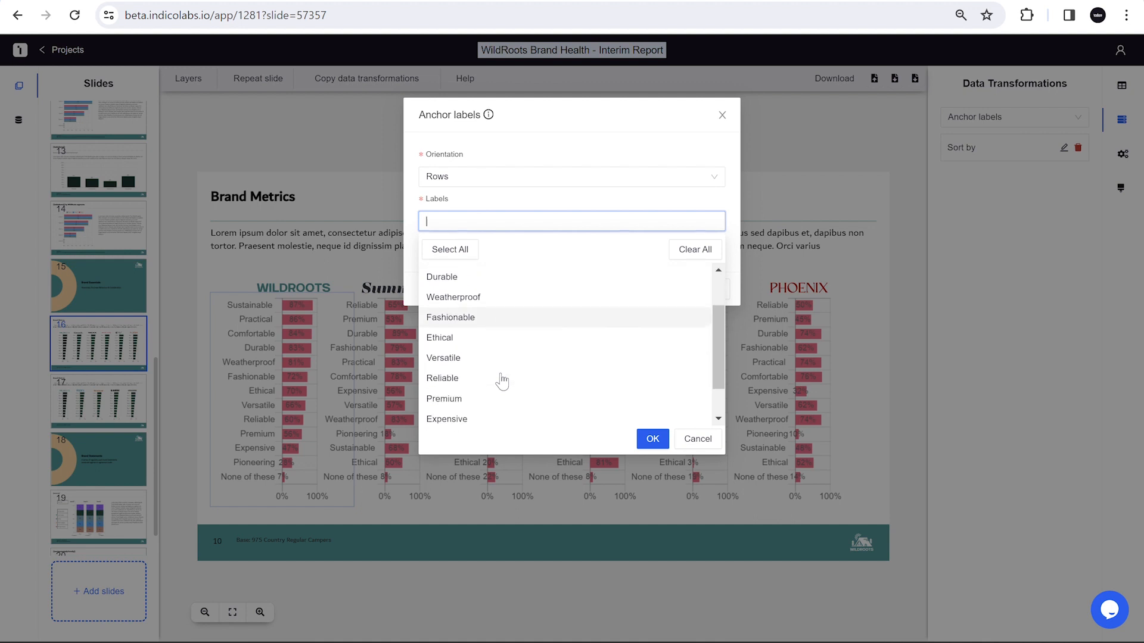
scroll(488, 405, down, 1)
scroll(485, 409, down, 1)
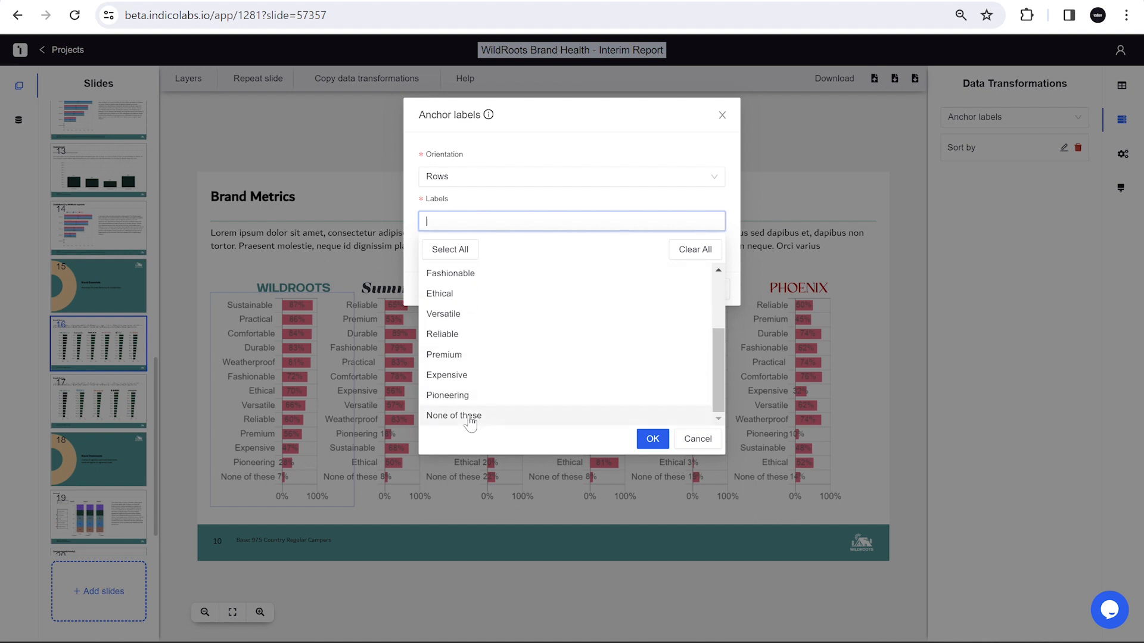
click(468, 417)
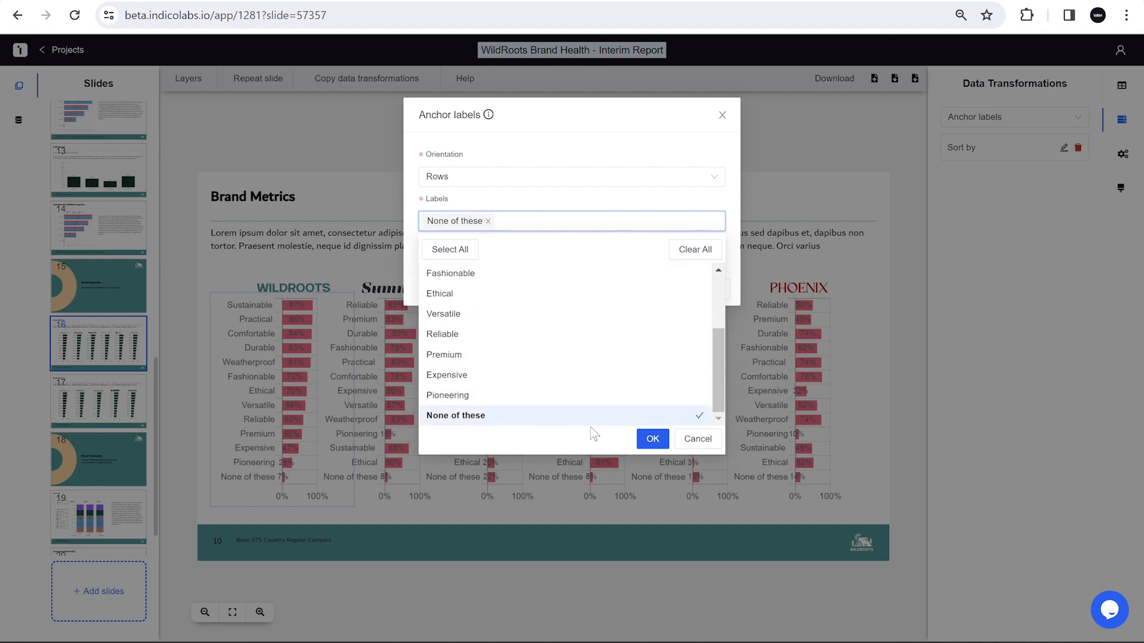
click(649, 441)
click(664, 289)
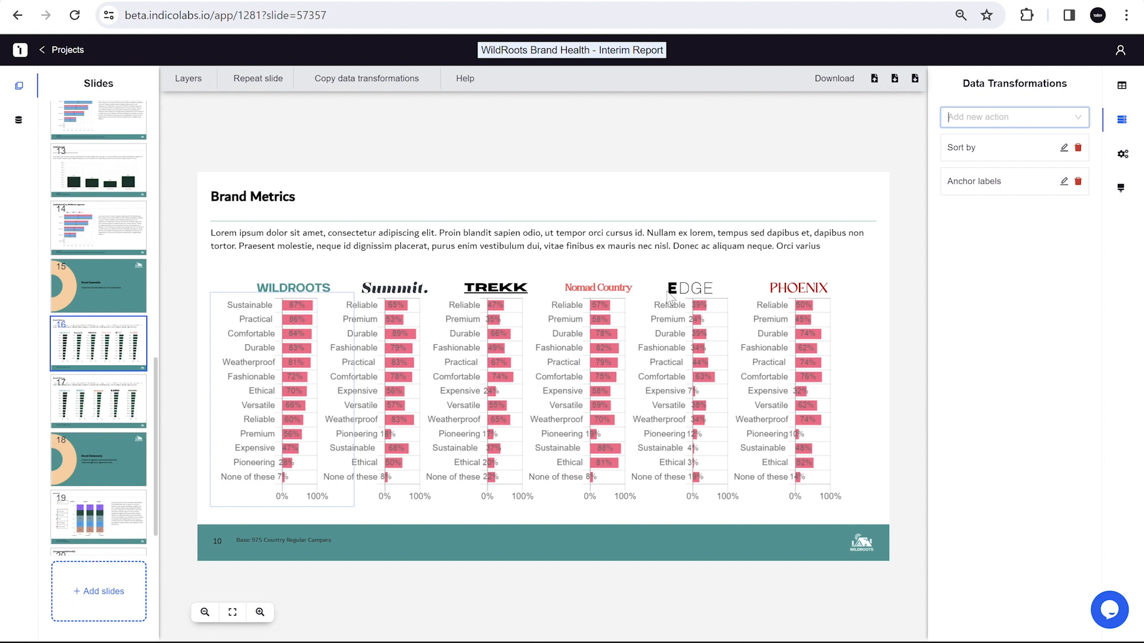
- Add a Copy order transformation to the Summit chart that sorts its rows like the WildRoots chart
click(389, 359)
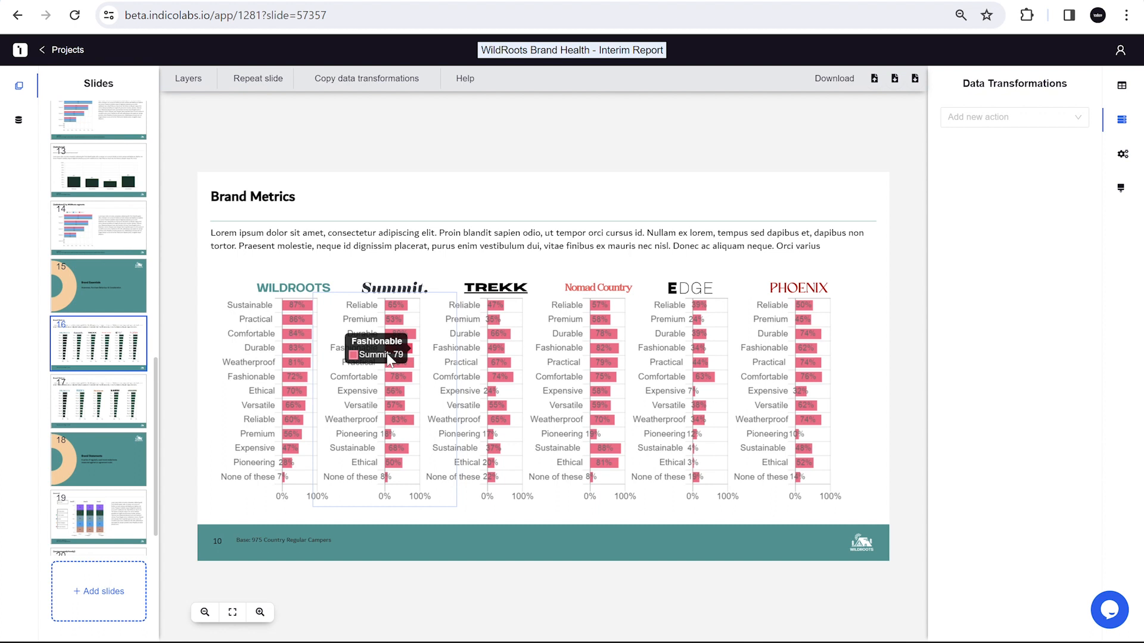
click(1013, 118)
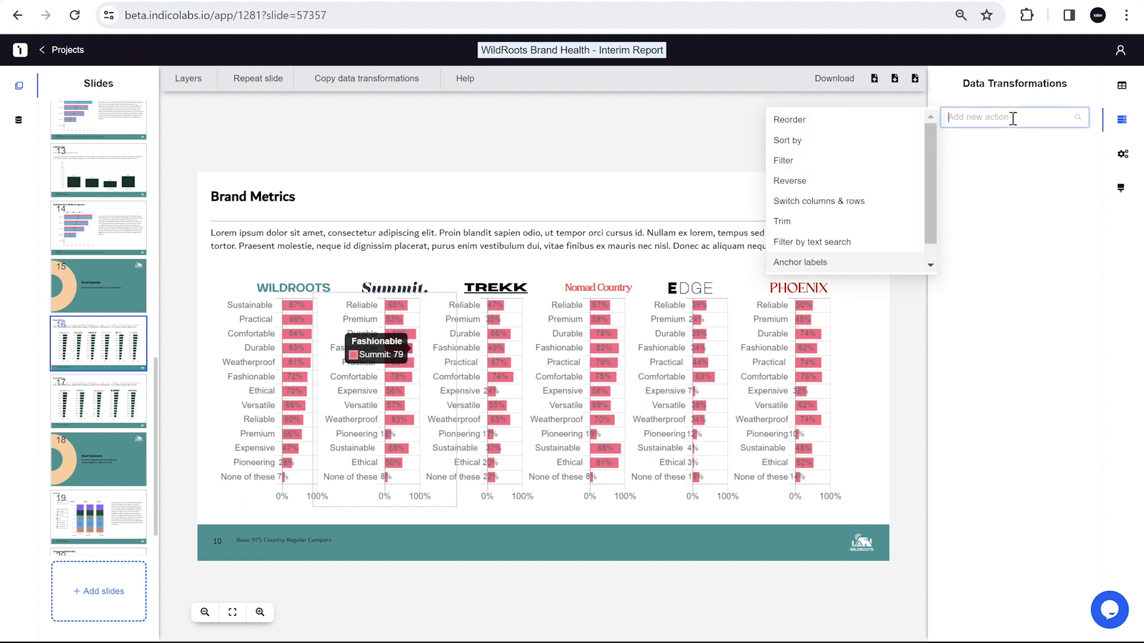
scroll(879, 181, down, 1)
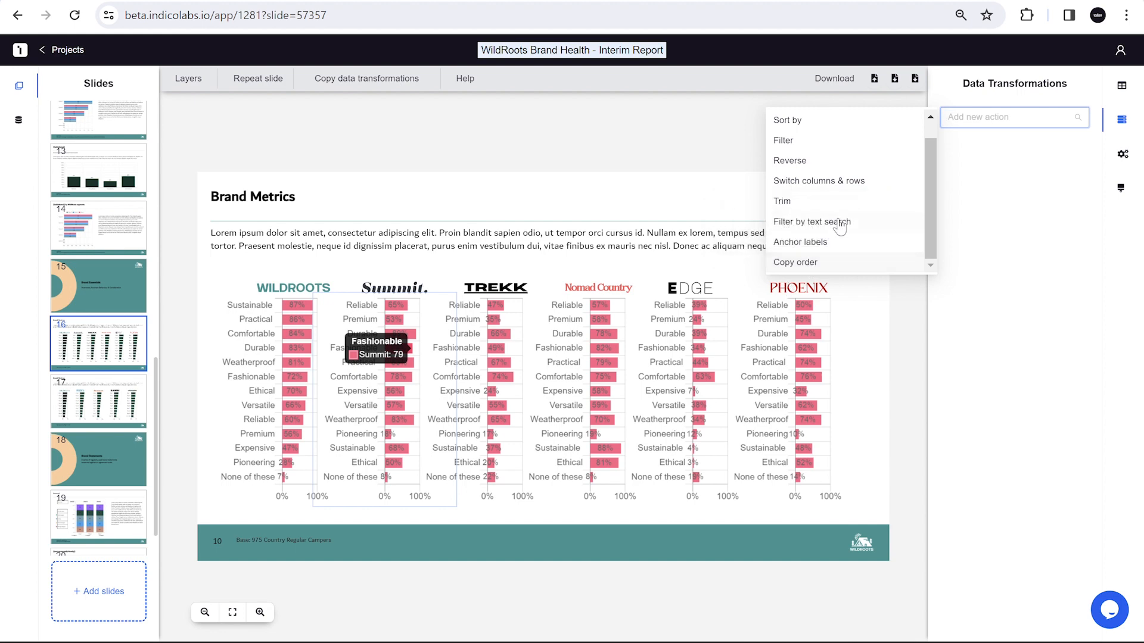
click(796, 263)
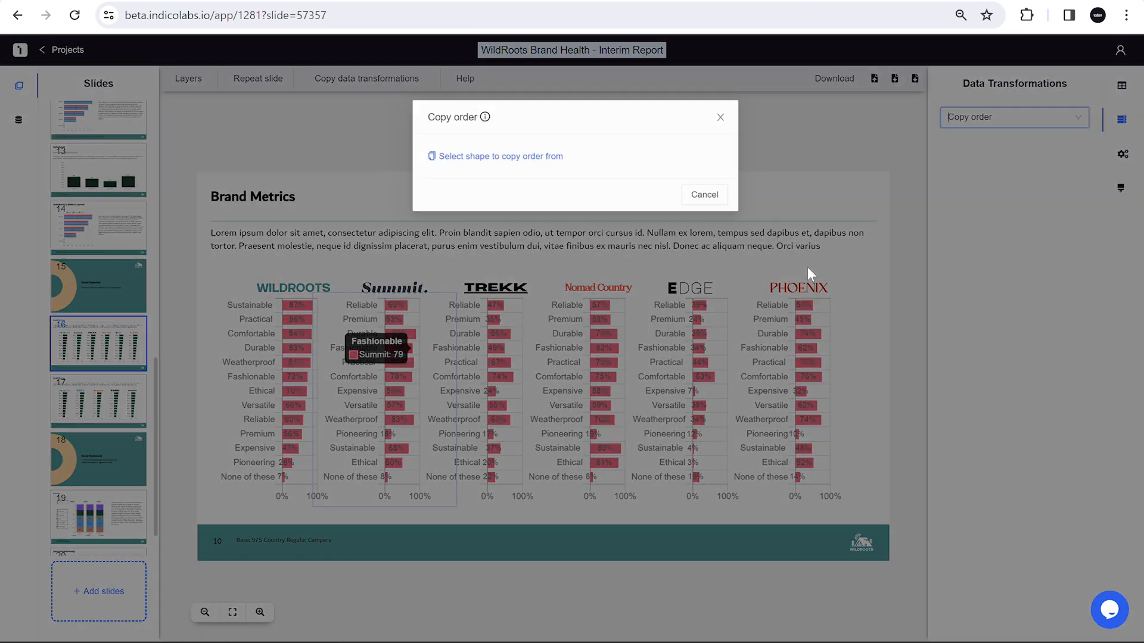
click(511, 157)
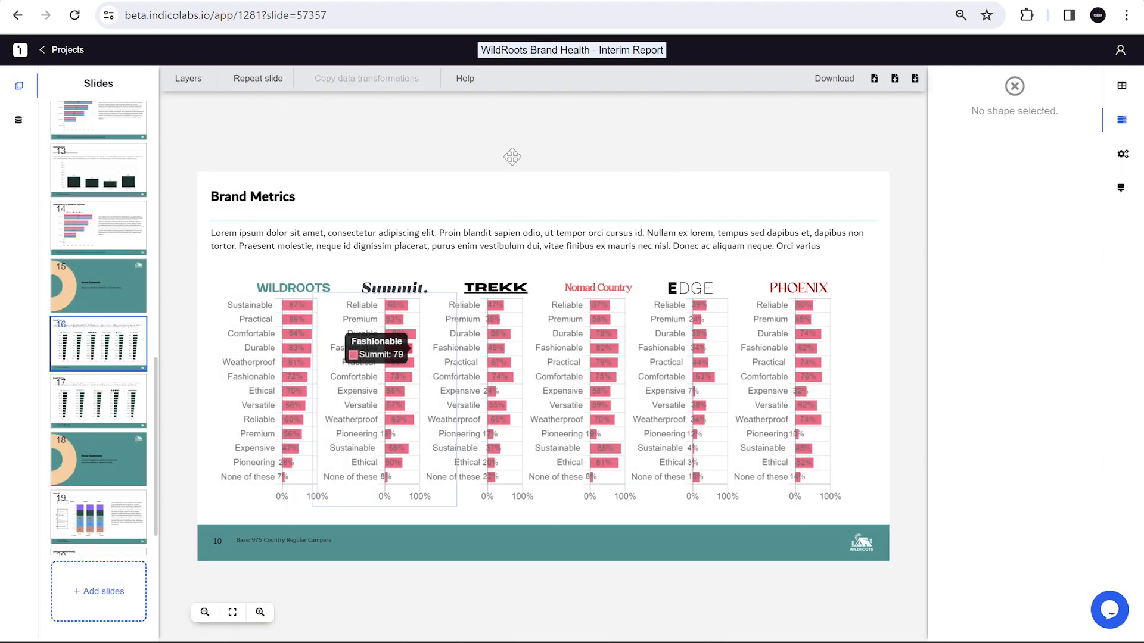
click(271, 353)
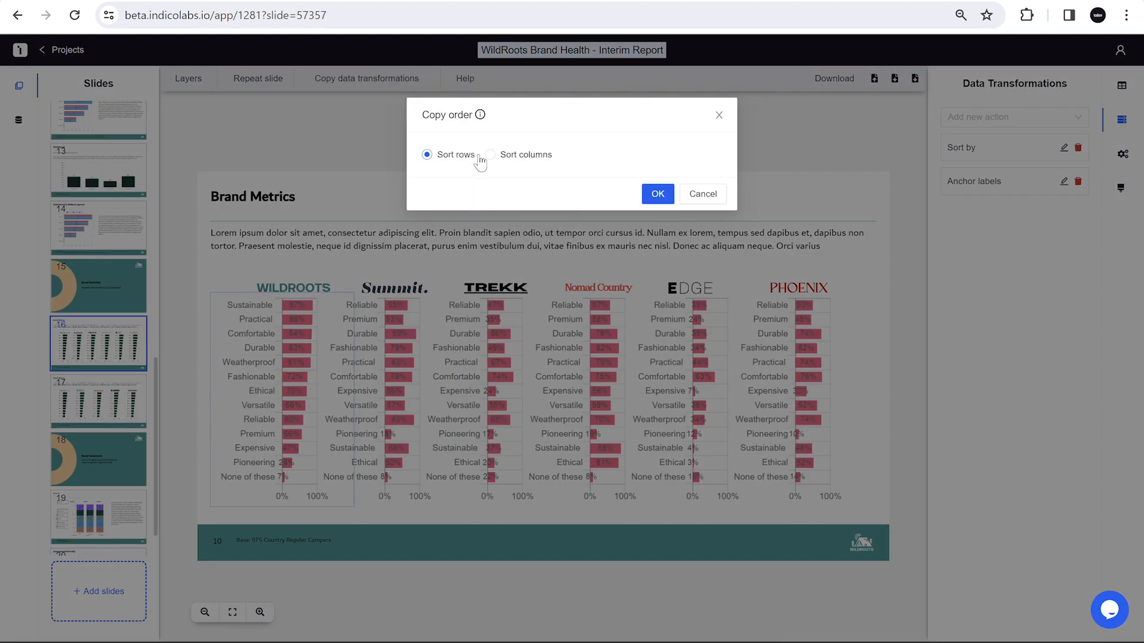
click(657, 194)
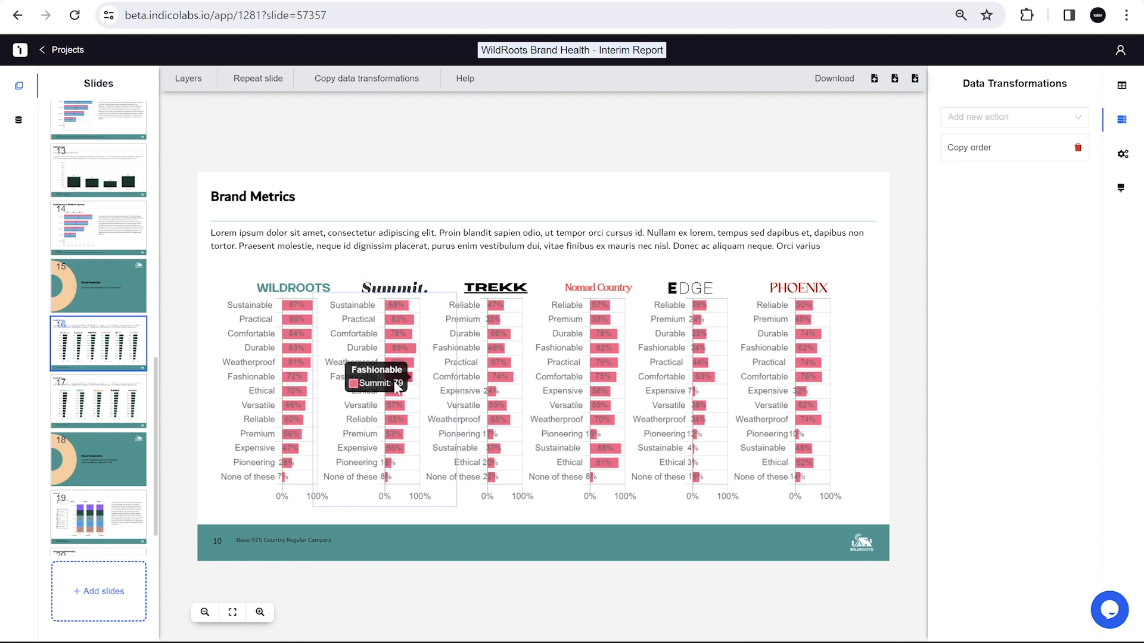
- Change the WildRoots chart's Anchor labels transformation so None of these is anchored at the start
click(283, 446)
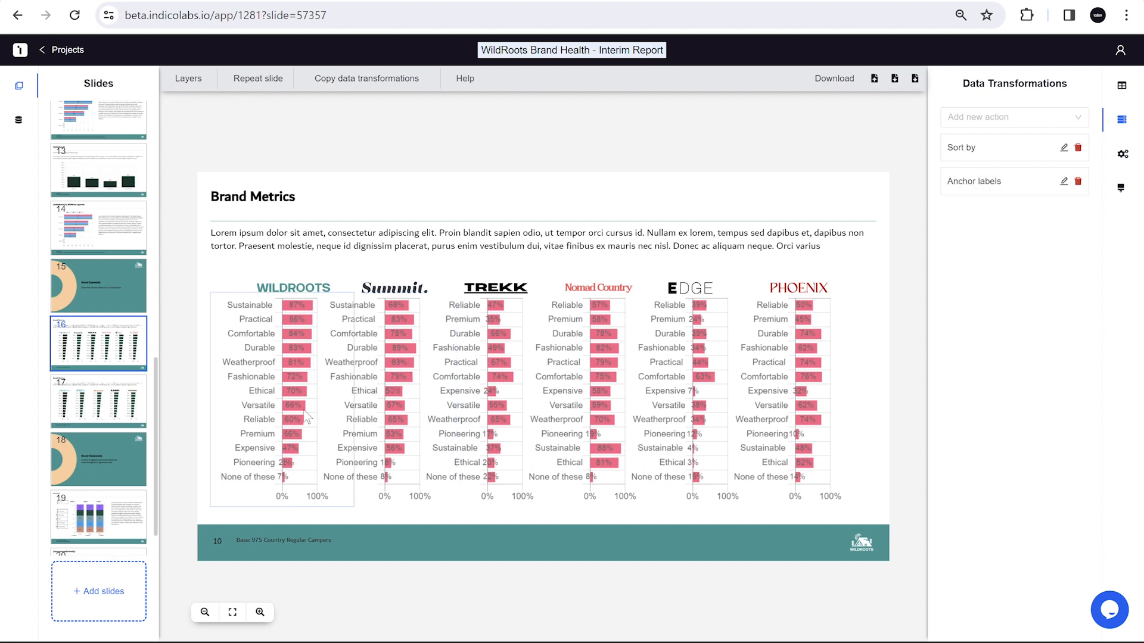
click(1064, 184)
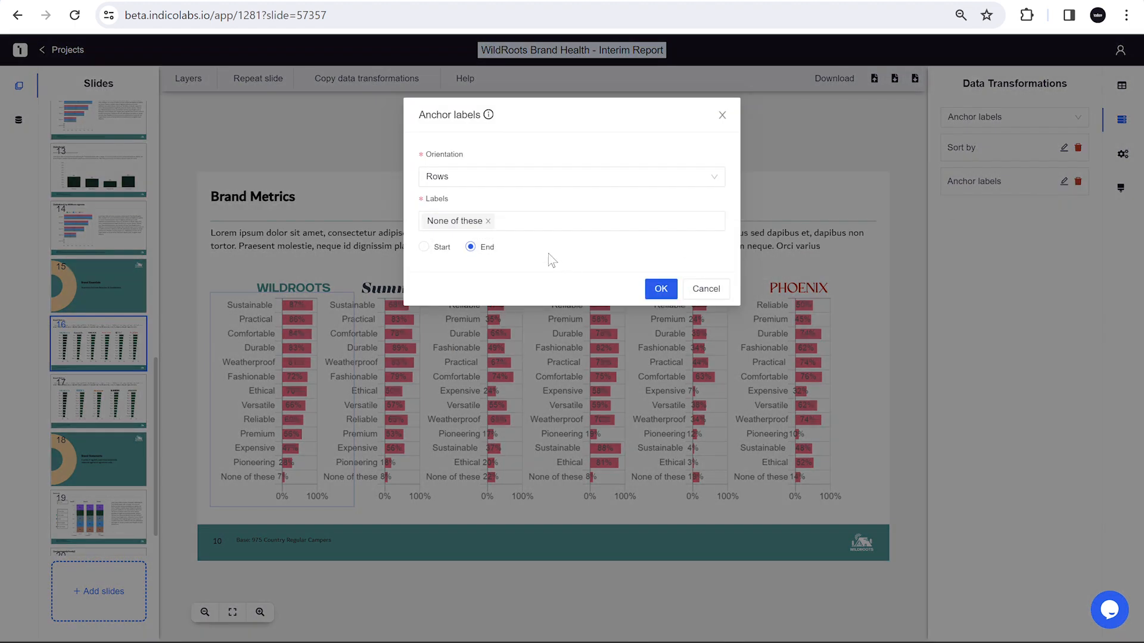
click(444, 252)
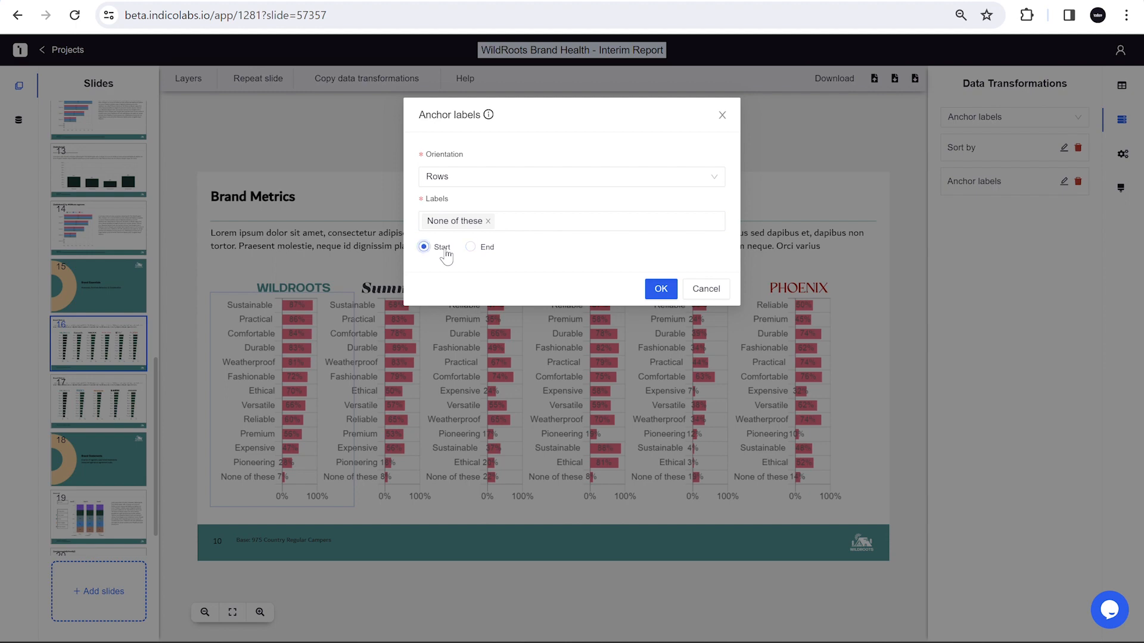
click(659, 292)
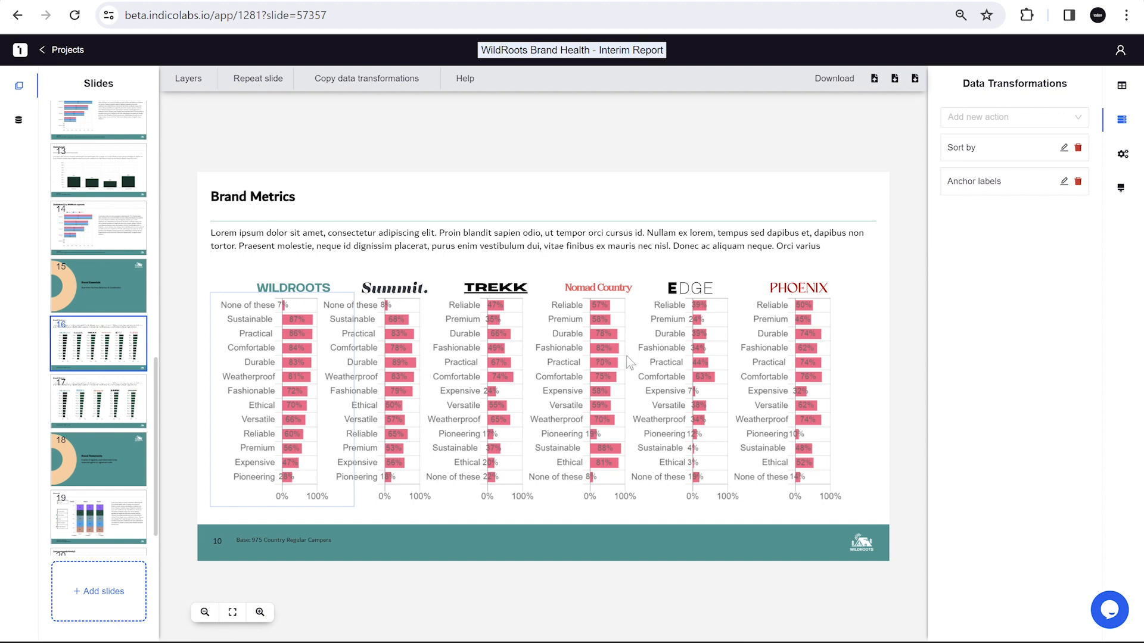
- Set the WildRoots chart's None of these label anchor back to End
click(1064, 182)
click(480, 247)
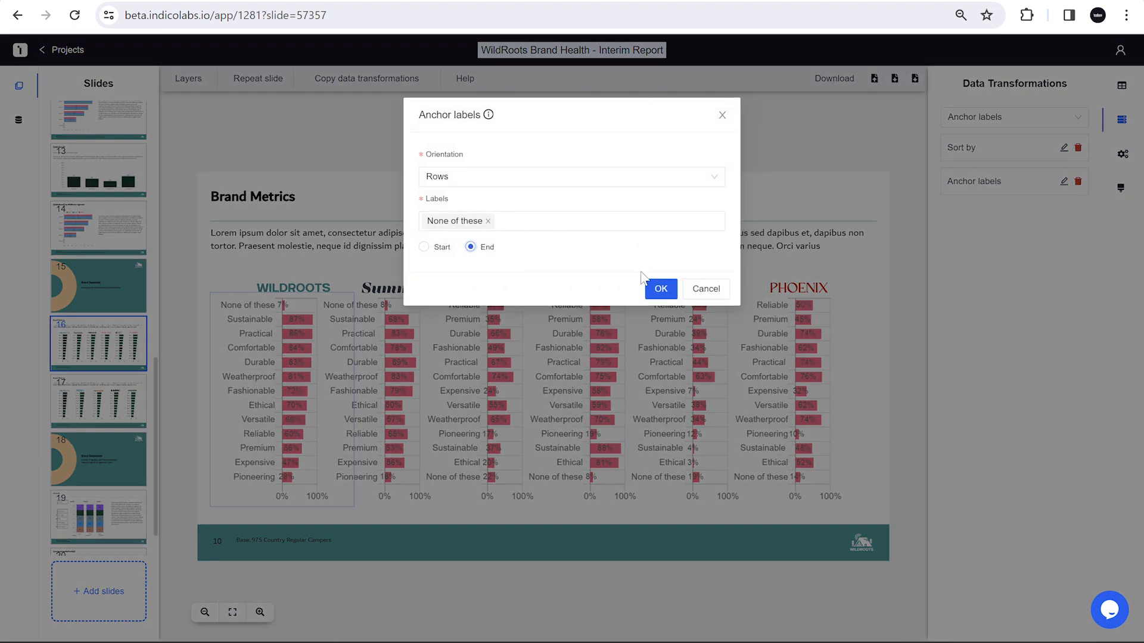
click(659, 288)
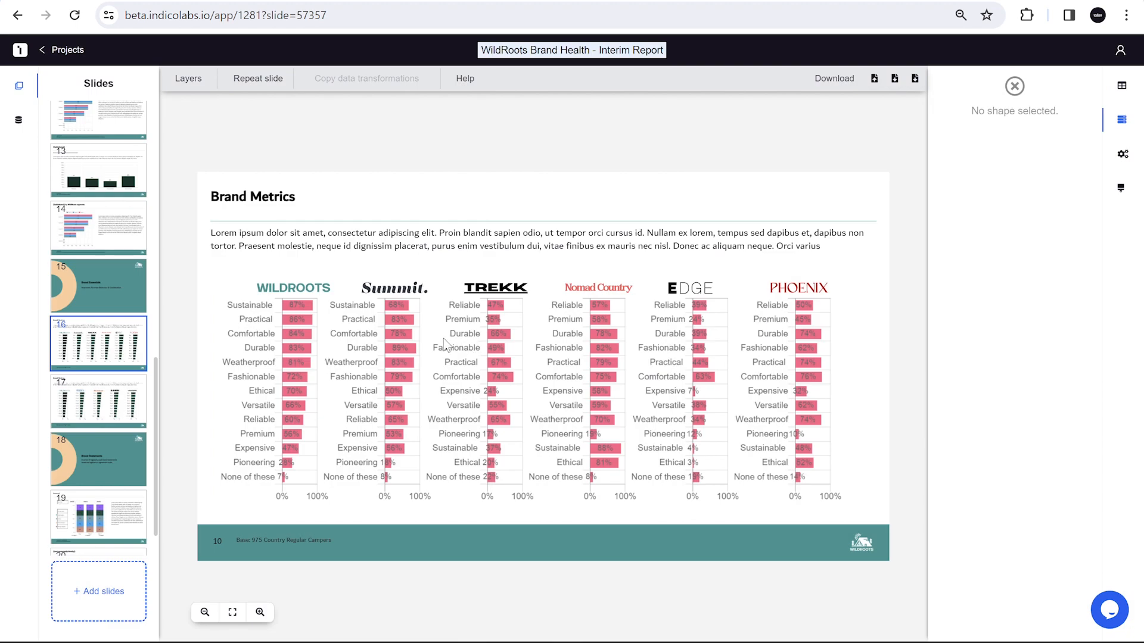
- Copy the Summit chart's data transformations to the Trekk chart
click(410, 338)
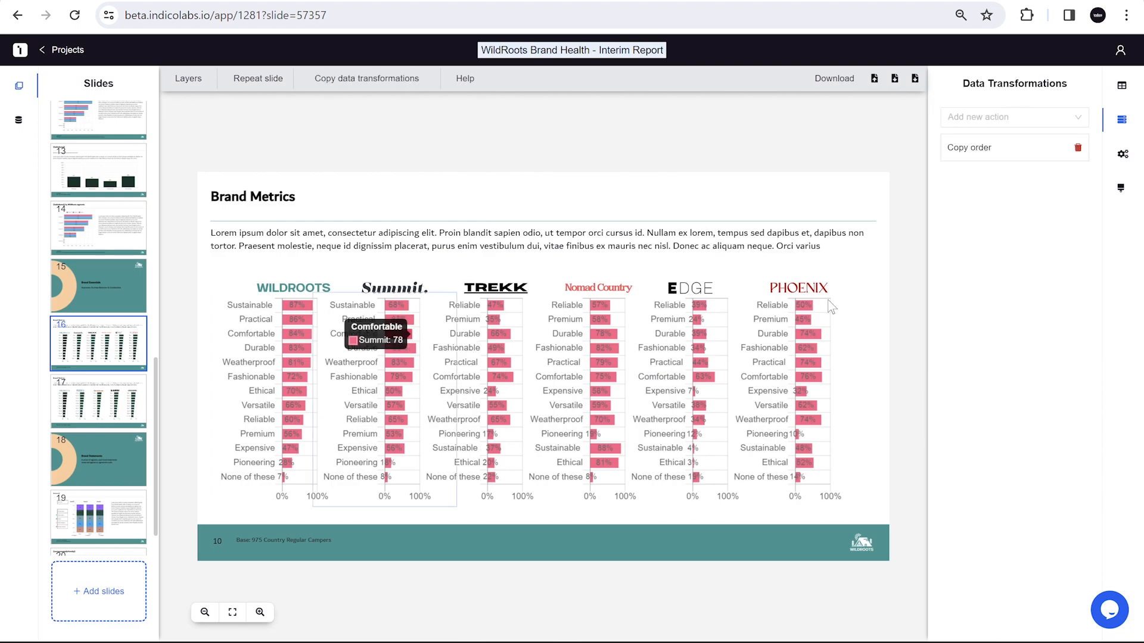
click(891, 323)
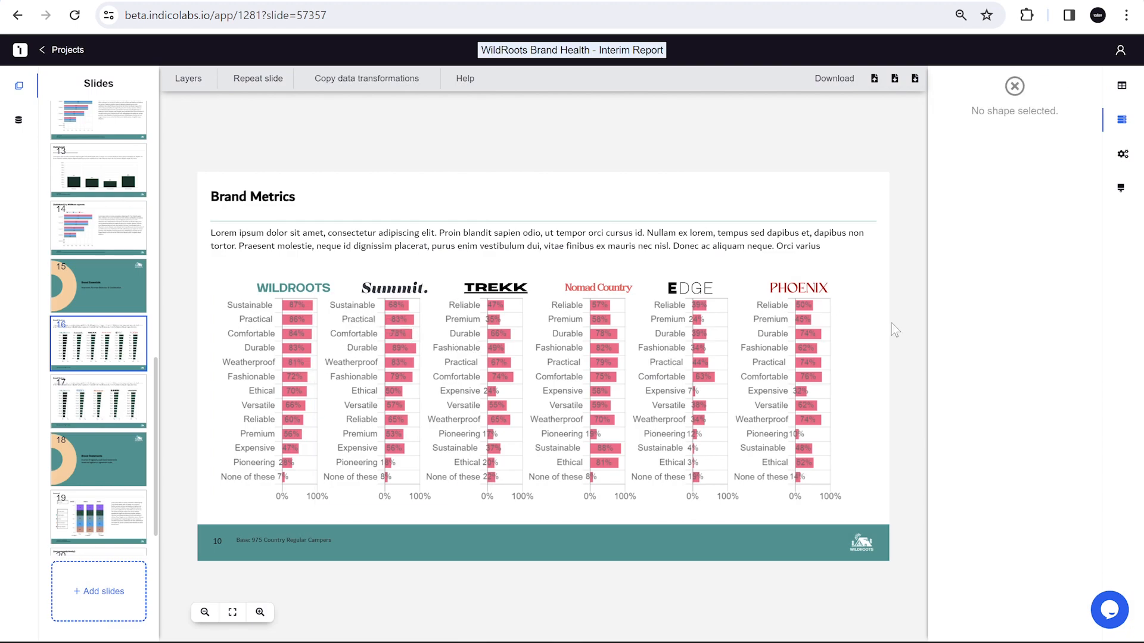
click(398, 334)
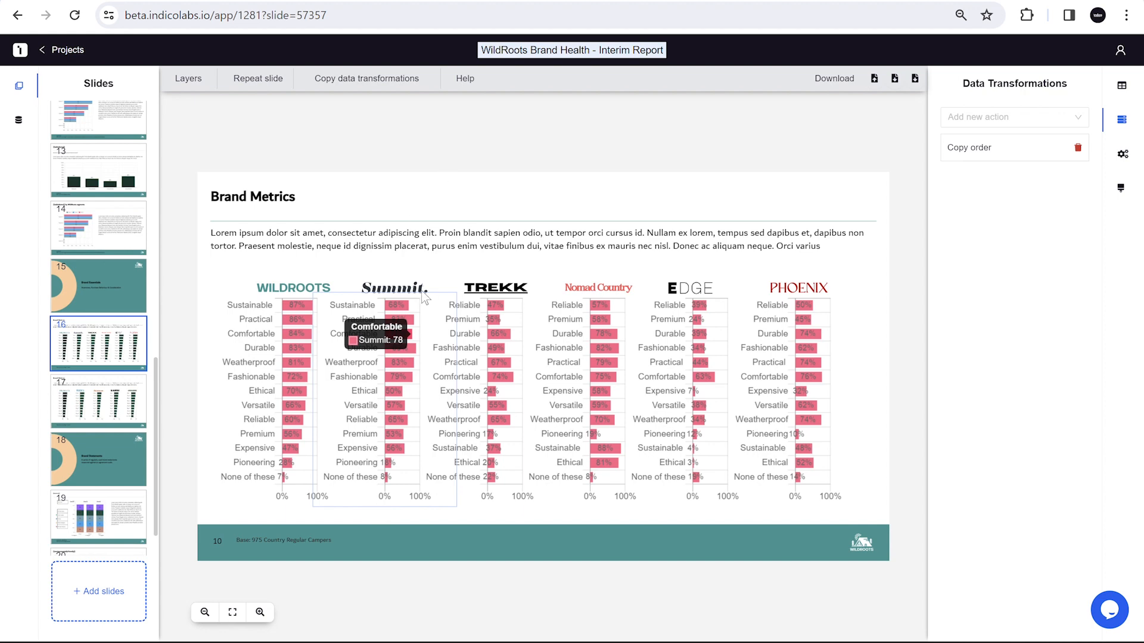
click(383, 88)
click(507, 345)
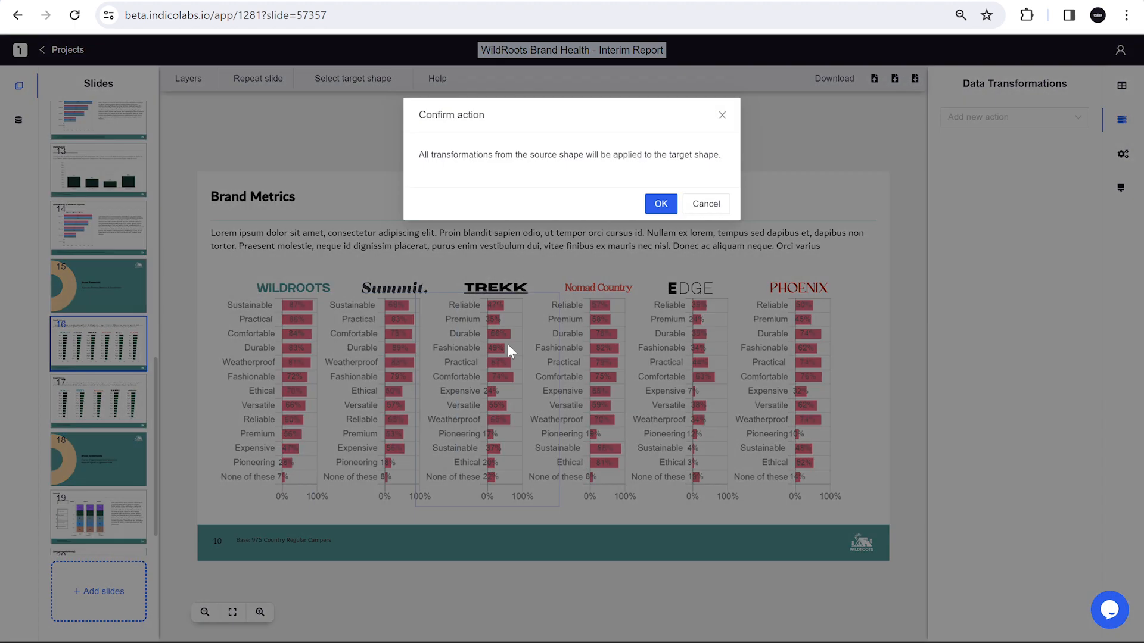
click(655, 205)
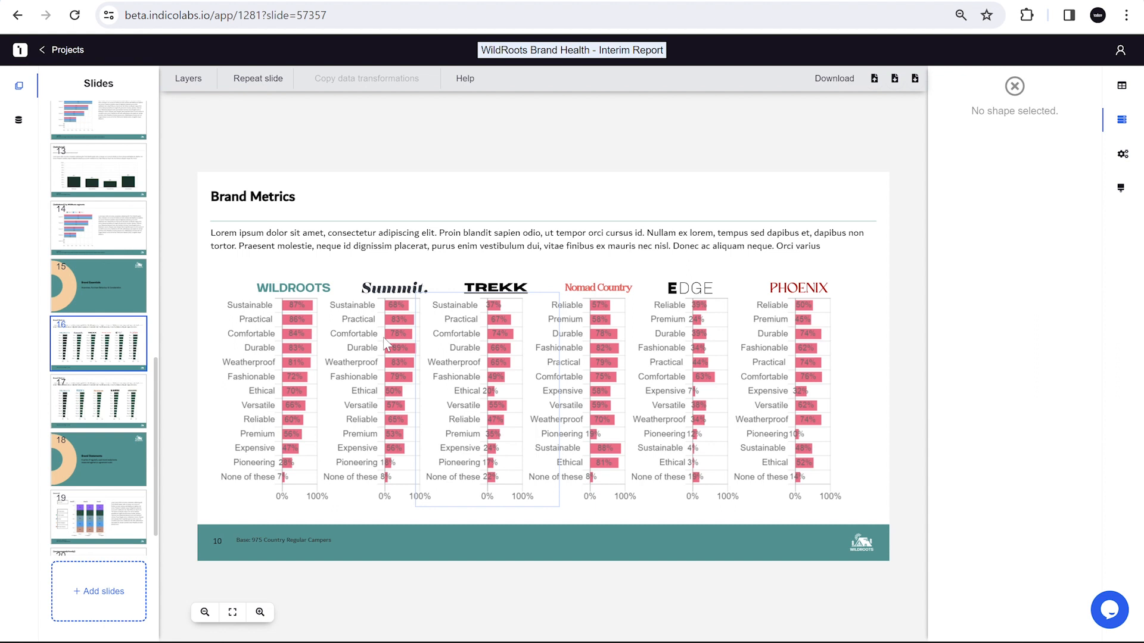
- Copy the Summit chart's data transformations to the Nomad Country chart
click(376, 374)
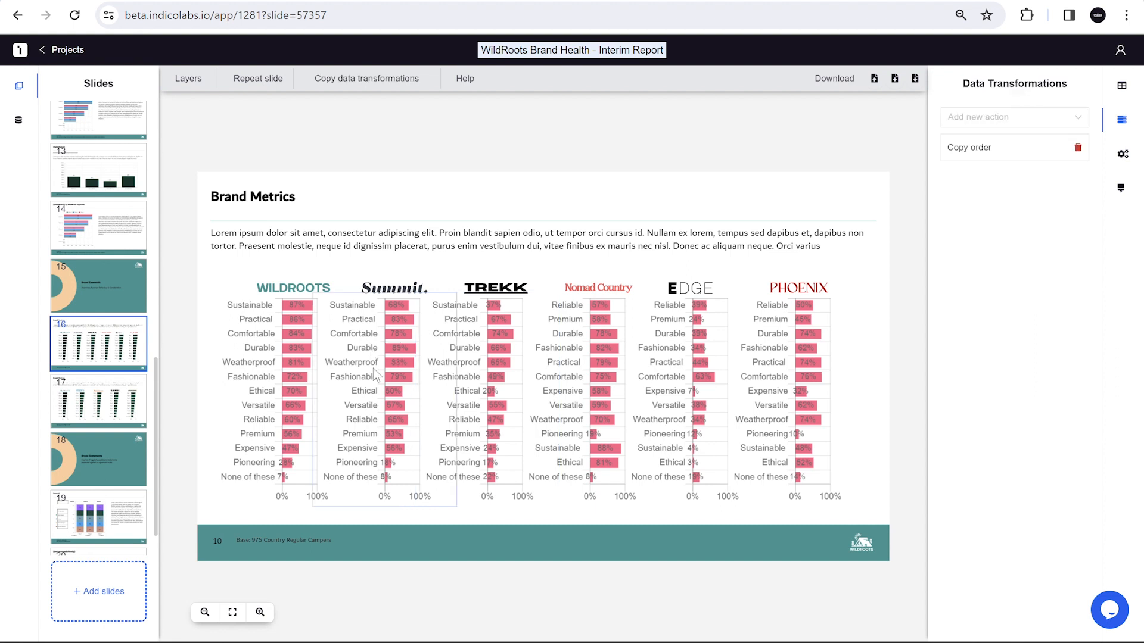
click(370, 81)
click(606, 320)
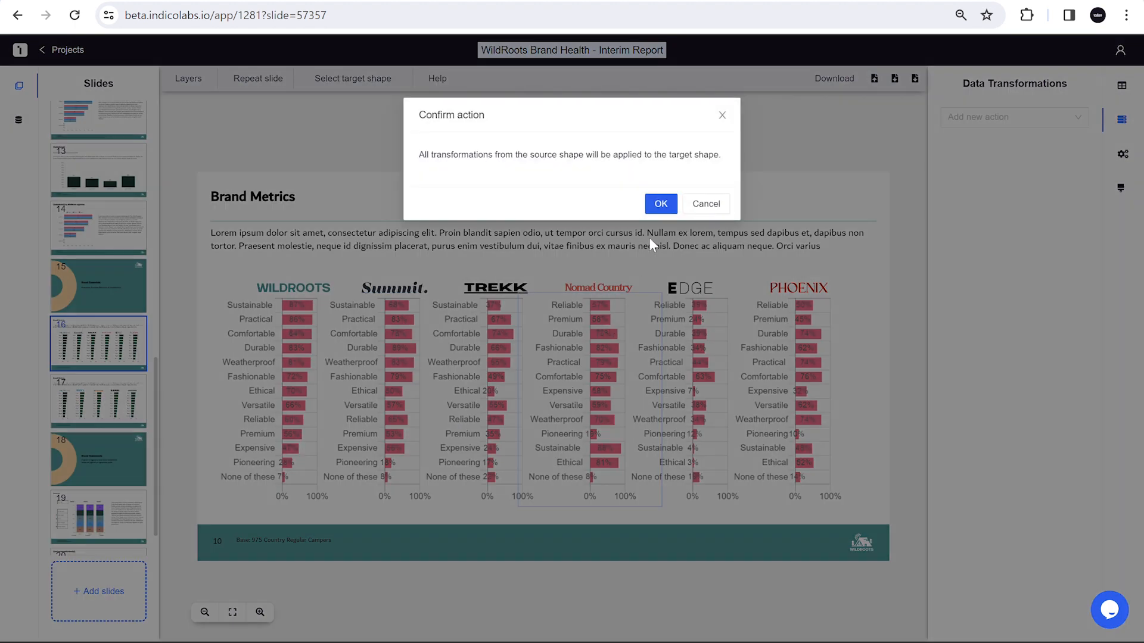
click(661, 203)
- Copy the Summit chart's data transformations to the Edge chart
click(359, 80)
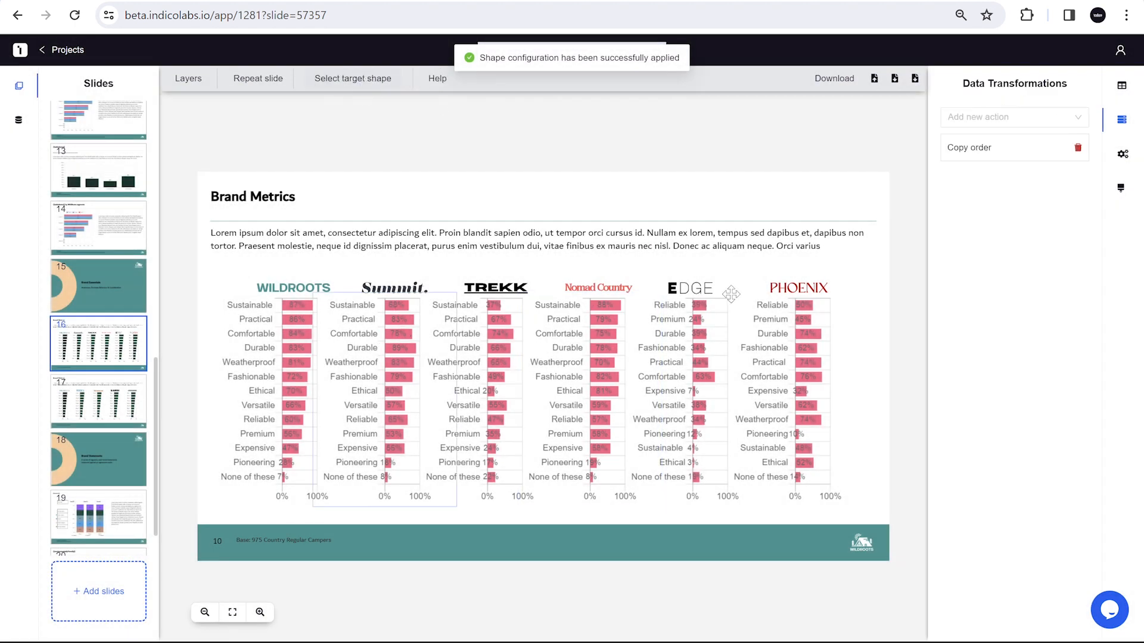
click(700, 321)
click(661, 205)
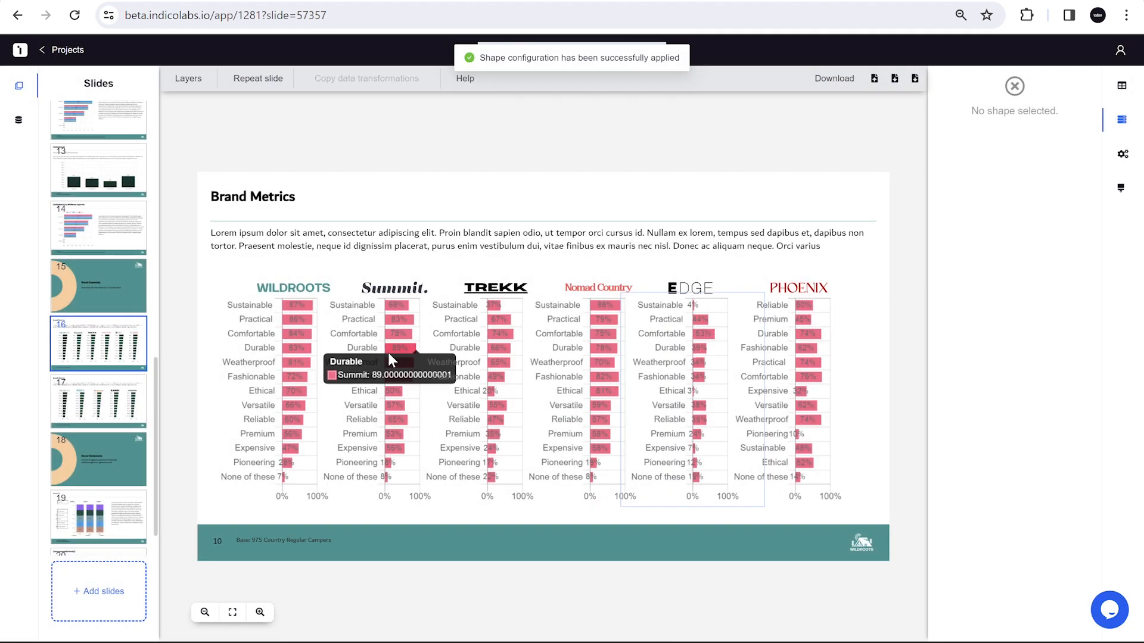
- Copy the Summit chart's data transformations to the Phoenix chart
click(390, 357)
click(351, 80)
click(798, 327)
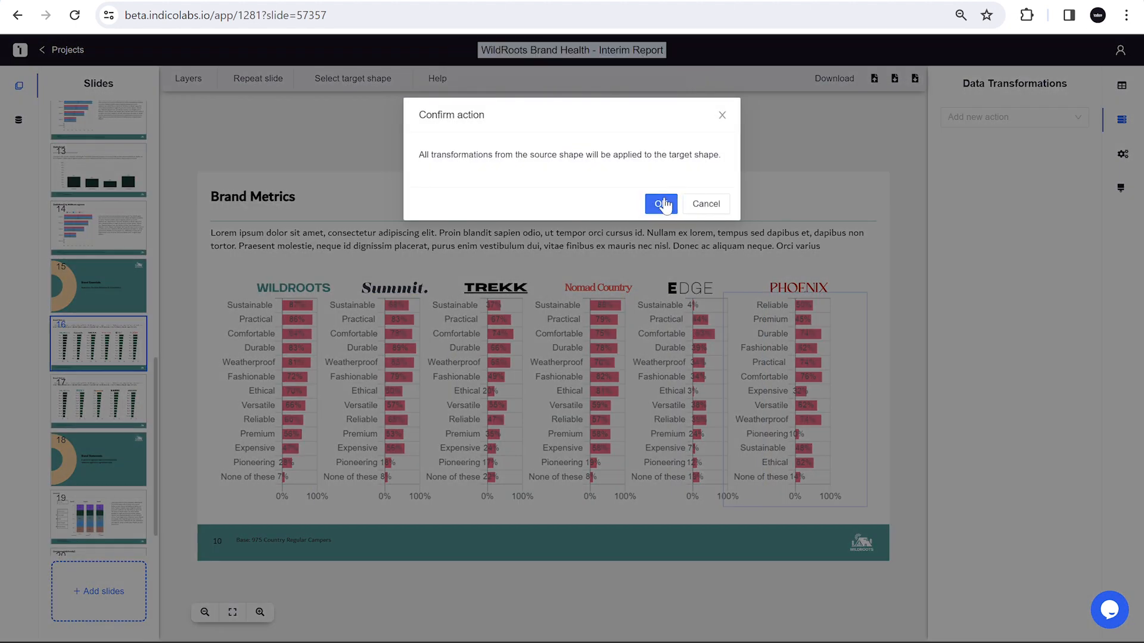
click(660, 205)
- Copy the Summit chart's data transformations to the WildRoots chart on slide 17
click(384, 356)
click(346, 75)
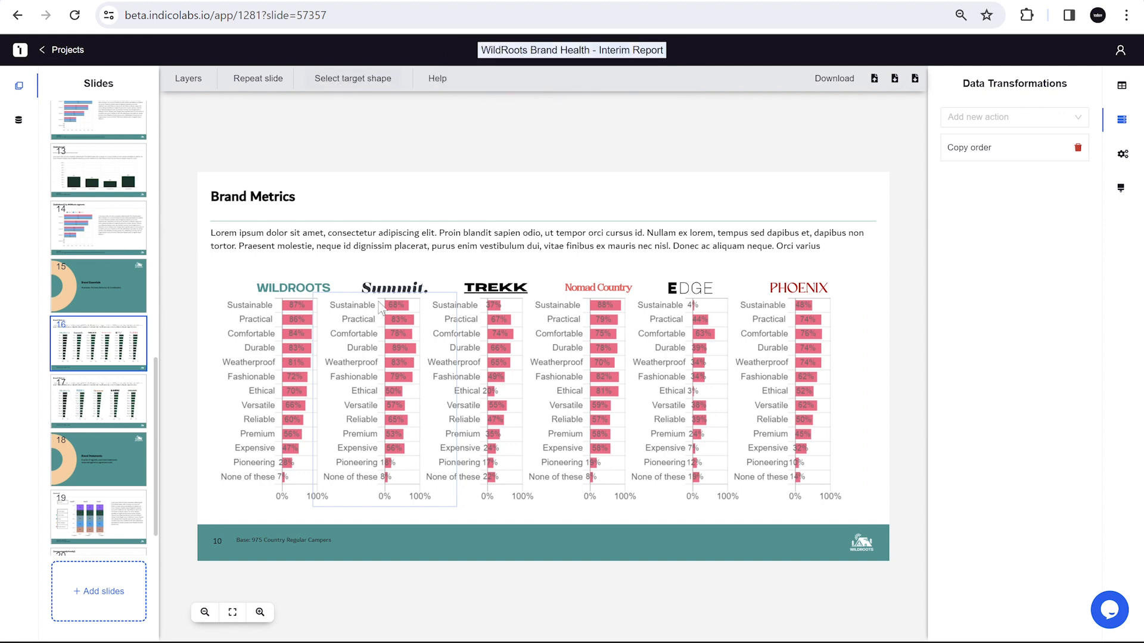
click(80, 403)
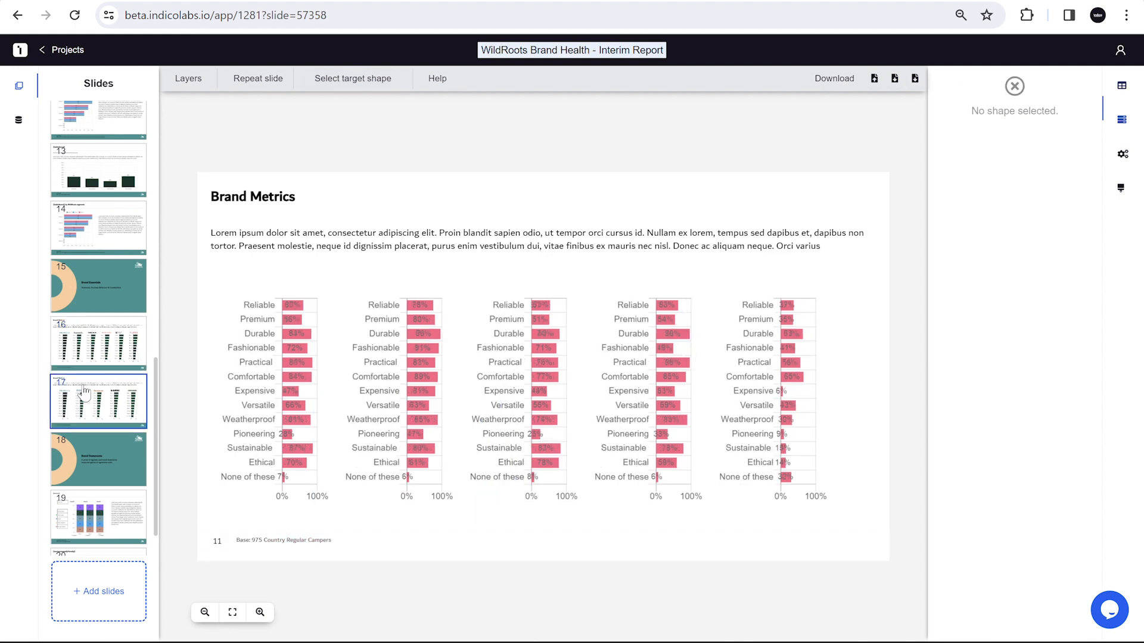
click(289, 348)
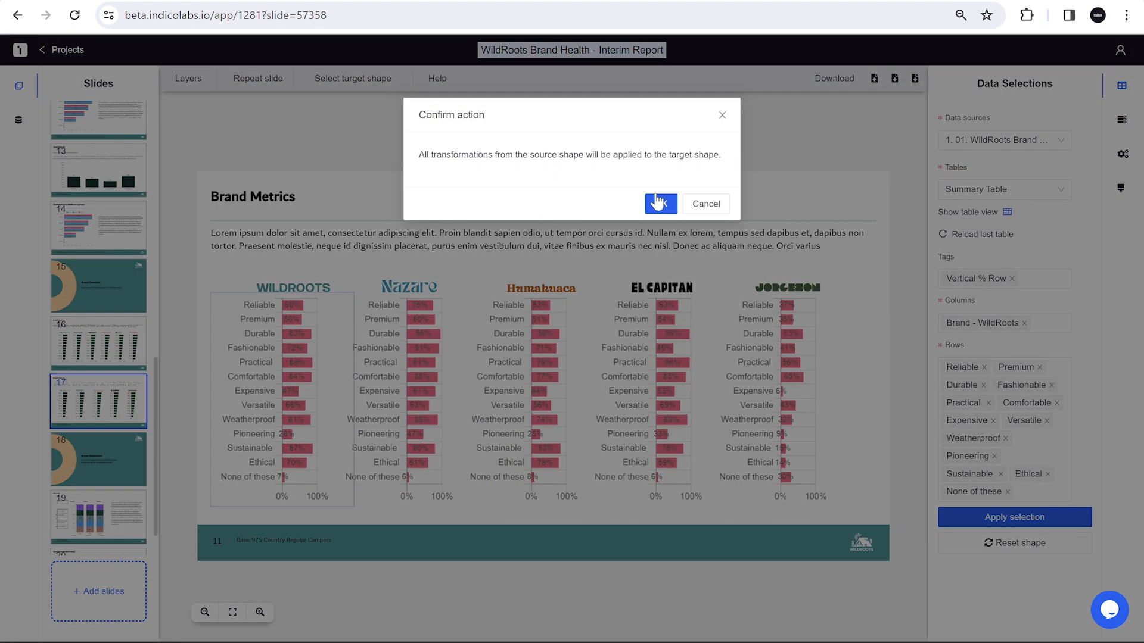
click(660, 203)
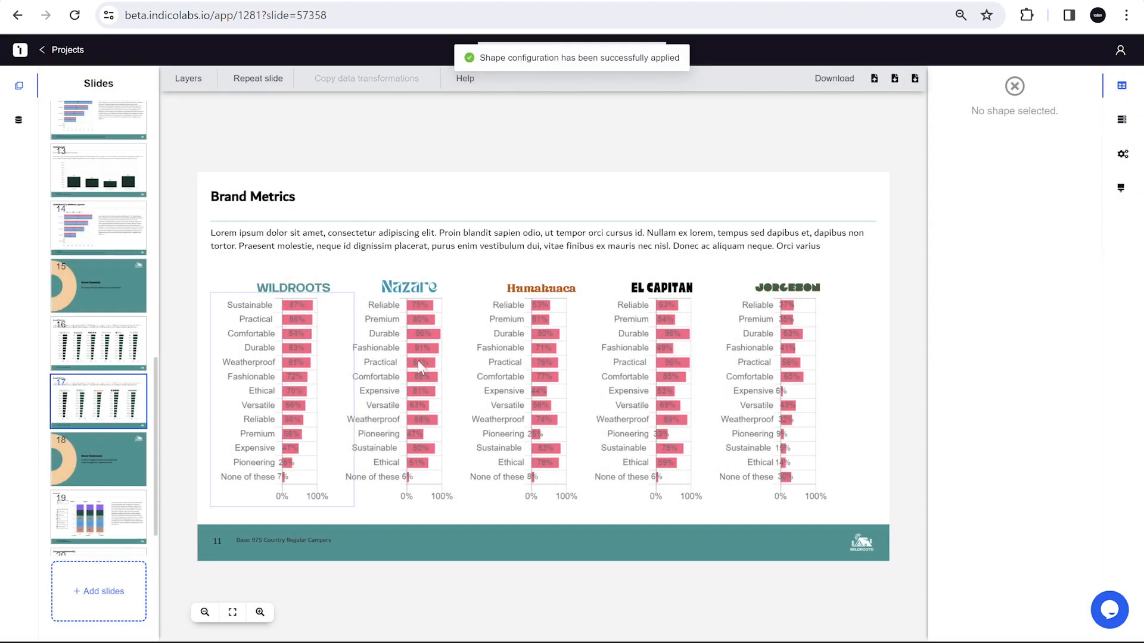
- Copy the data transformations of slide 17's WildRoots chart to the Nazare chart
click(414, 372)
click(309, 357)
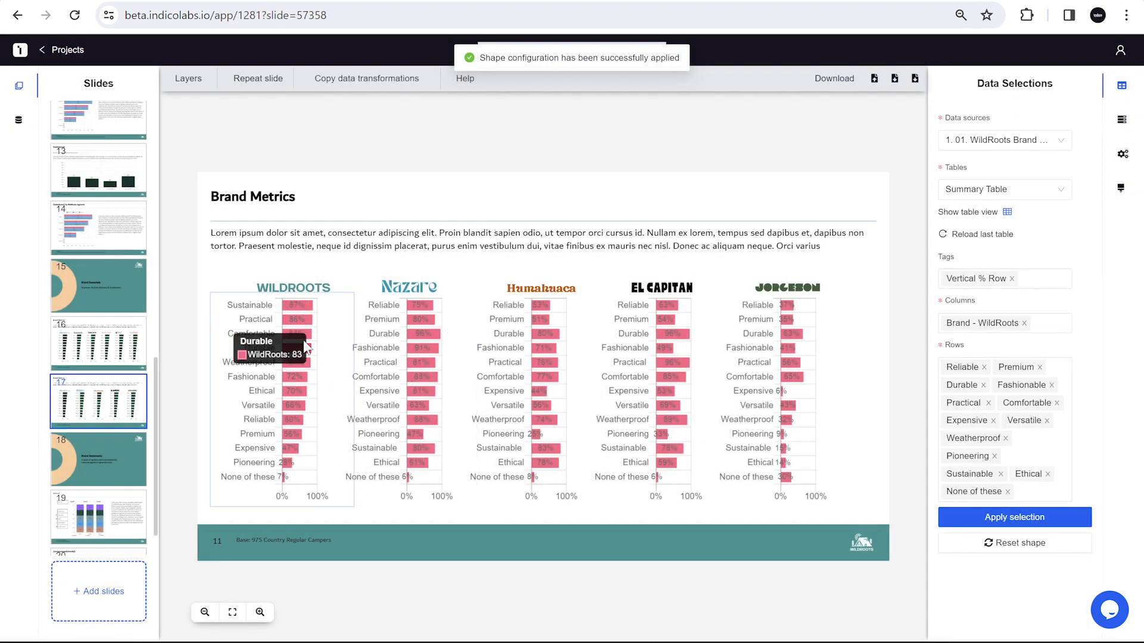
click(352, 82)
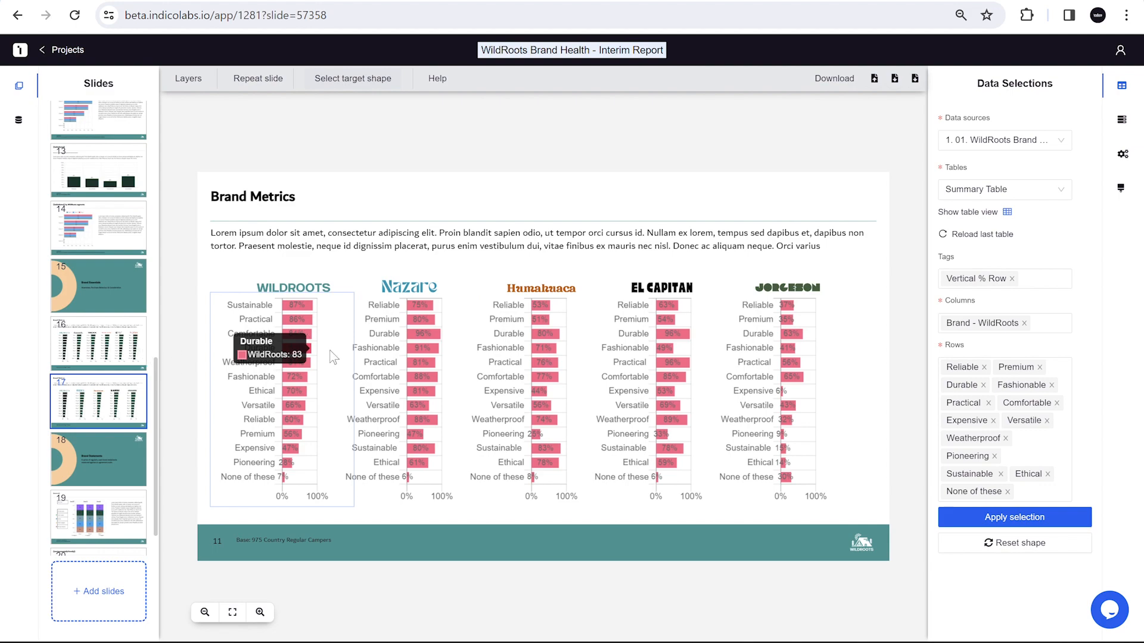
click(424, 363)
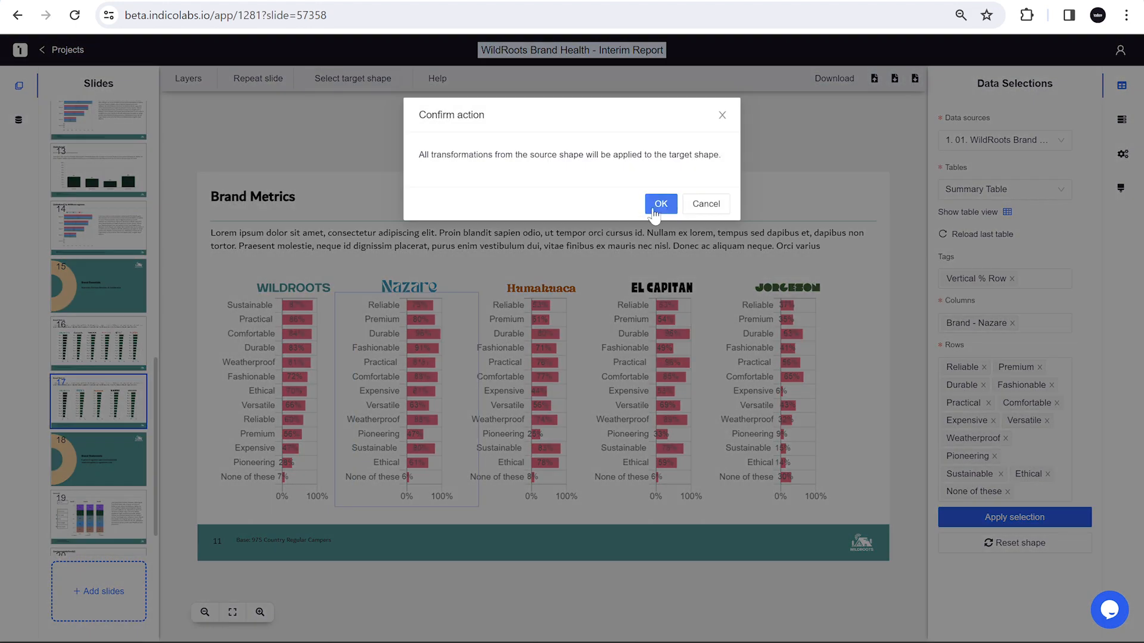
key(Return)
- Copy the WildRoots chart's data transformations to the Humahuaca chart on slide 17
click(372, 83)
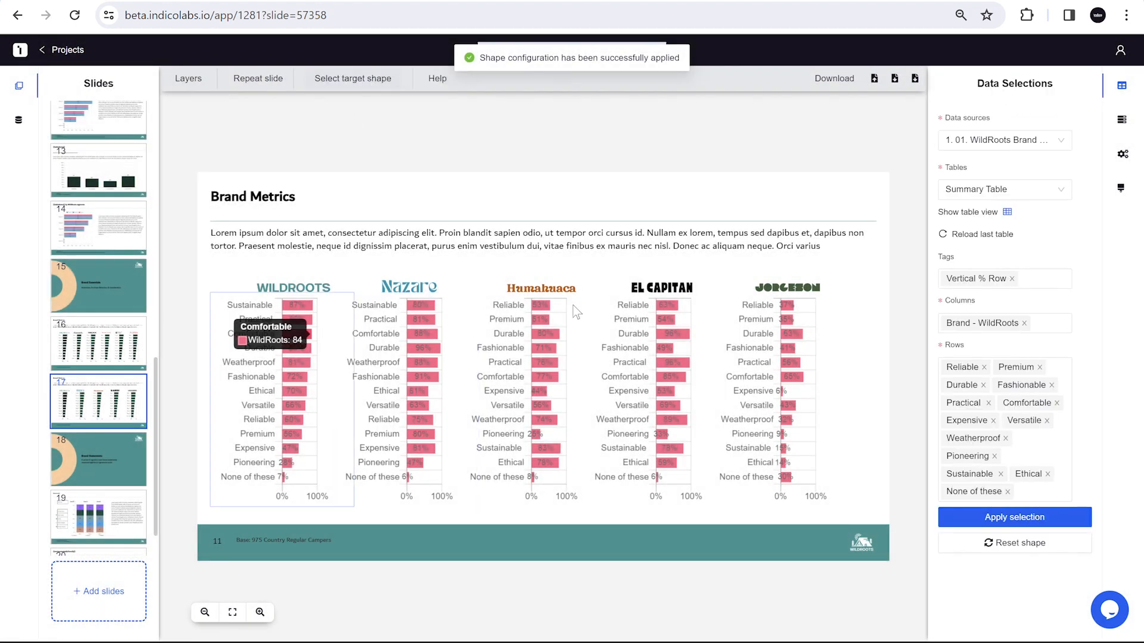
click(566, 332)
click(654, 200)
- Copy the WildRoots chart's data transformations to the El Capitan chart on slide 17
click(293, 365)
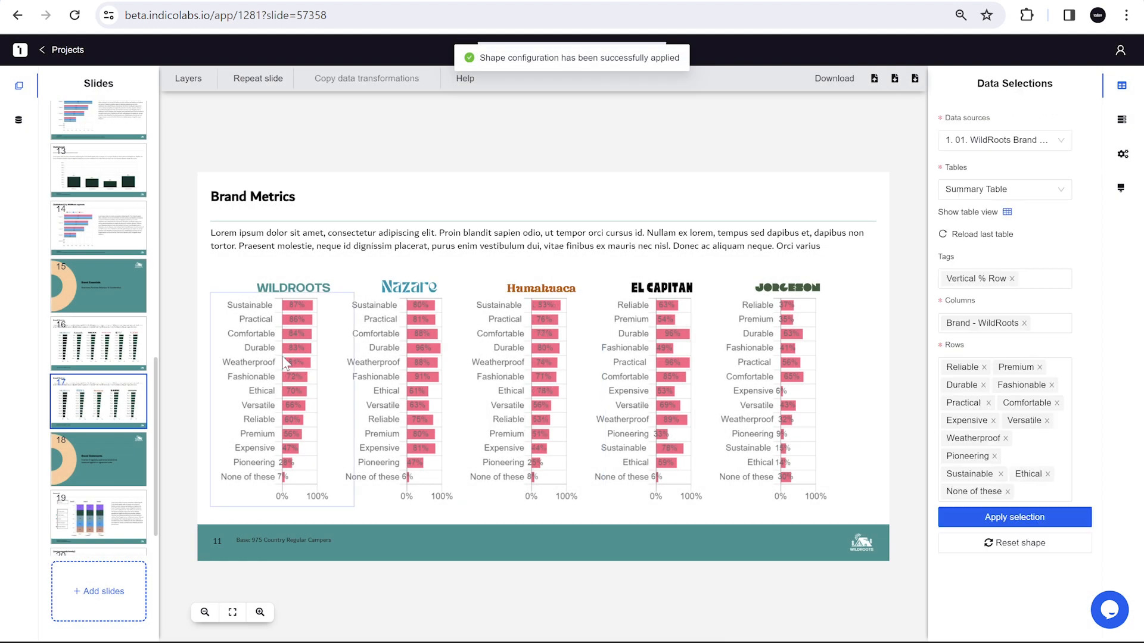
click(364, 79)
click(670, 297)
click(659, 202)
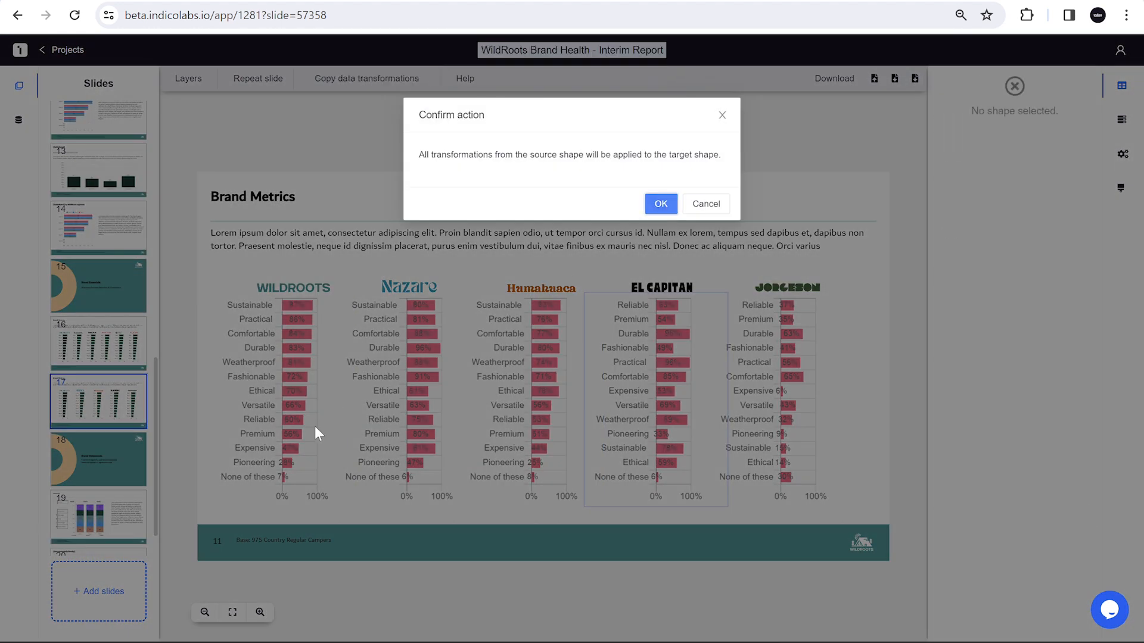
- Copy the WildRoots chart's data transformations to the last brand chart on slide 17, beside El Capitan
click(268, 389)
click(375, 79)
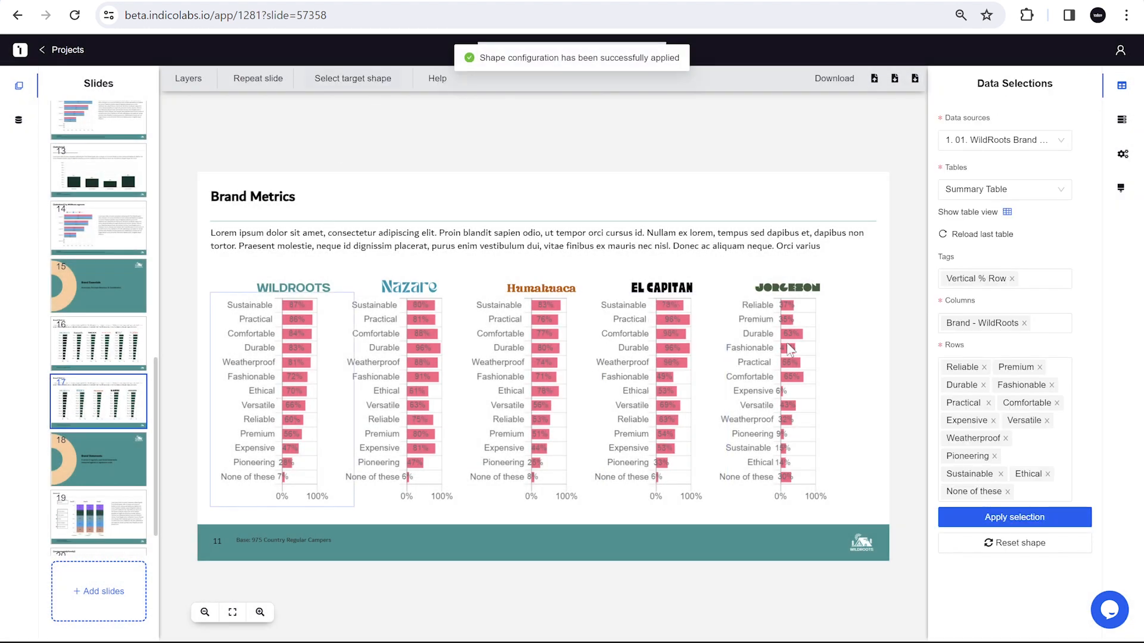
click(780, 351)
click(660, 203)
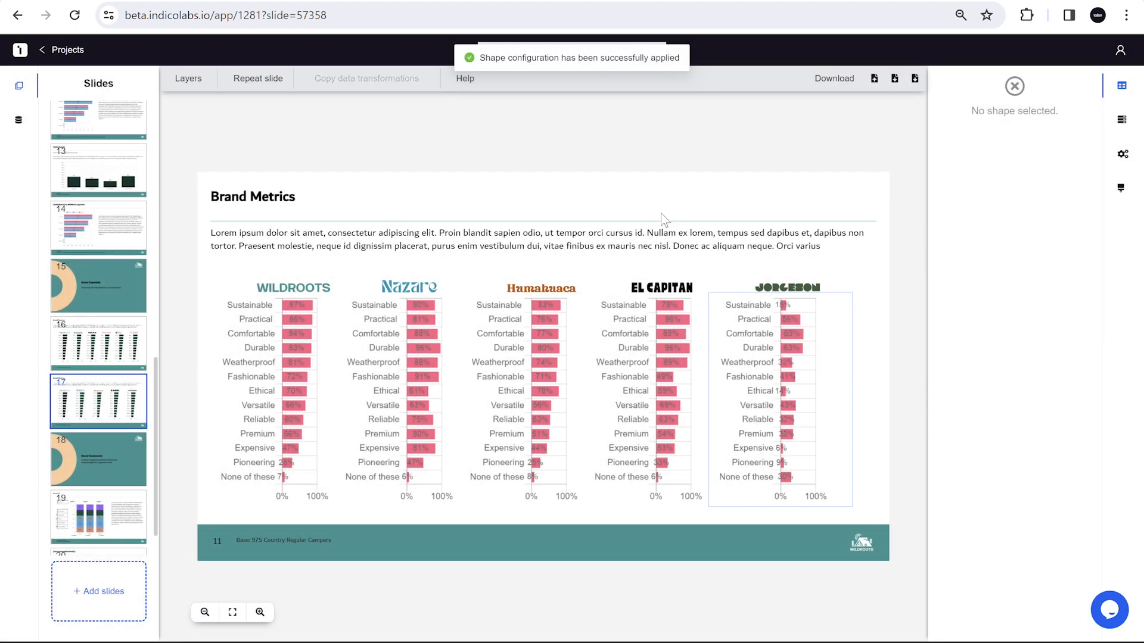
- On slide 16, set the Summit chart's significance testing to test between Columns with the Control group analysis type
click(106, 336)
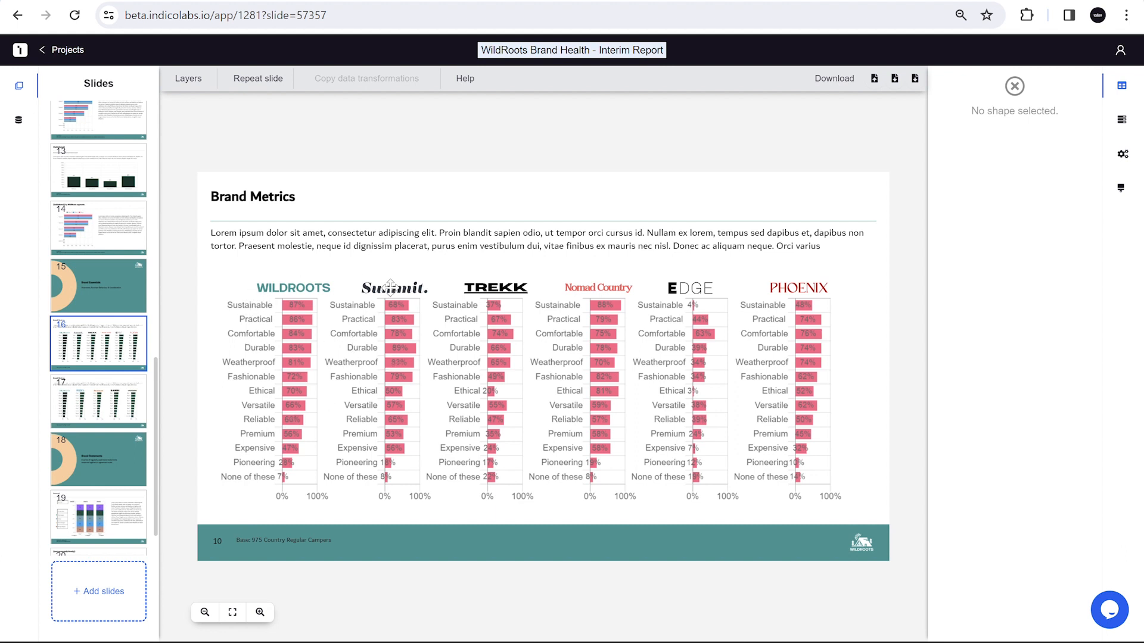
click(399, 322)
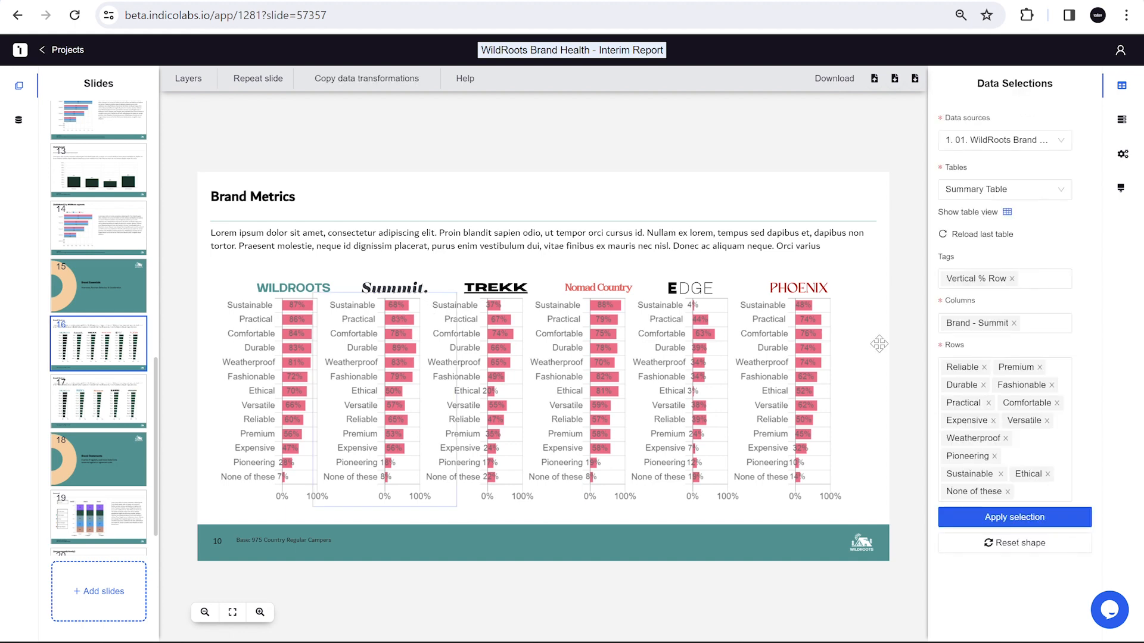
click(1121, 189)
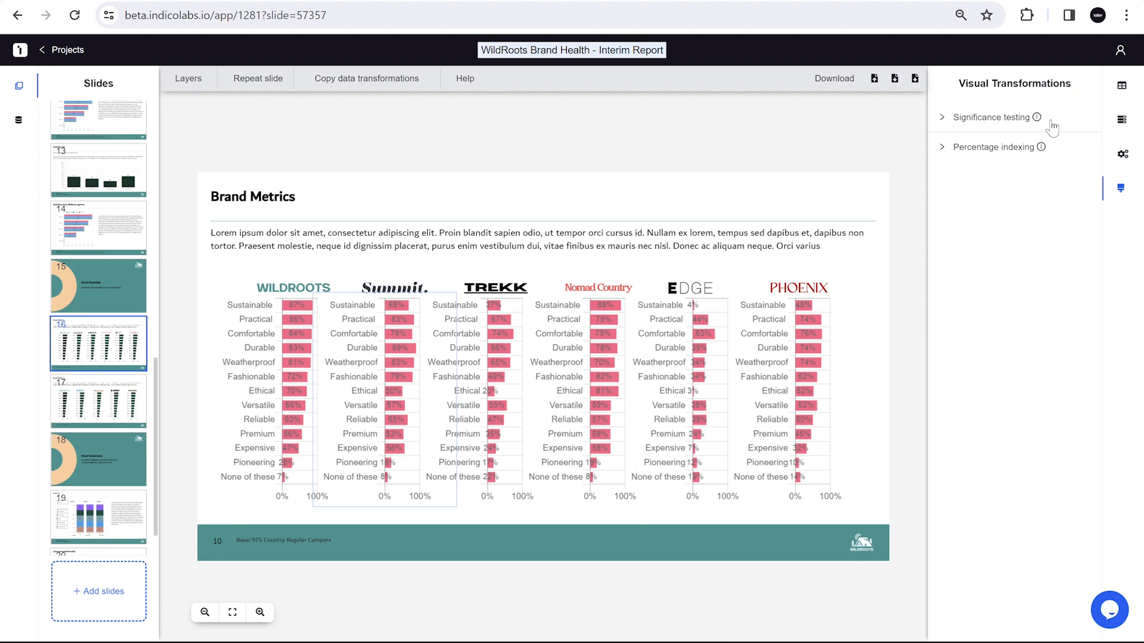
click(967, 120)
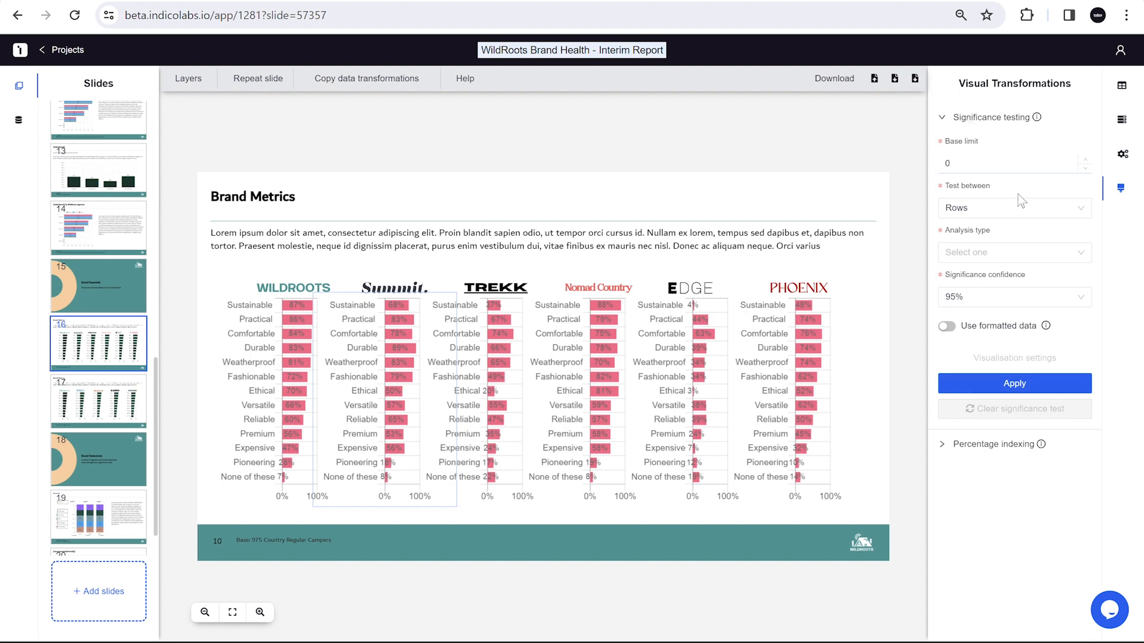
click(1014, 209)
click(889, 218)
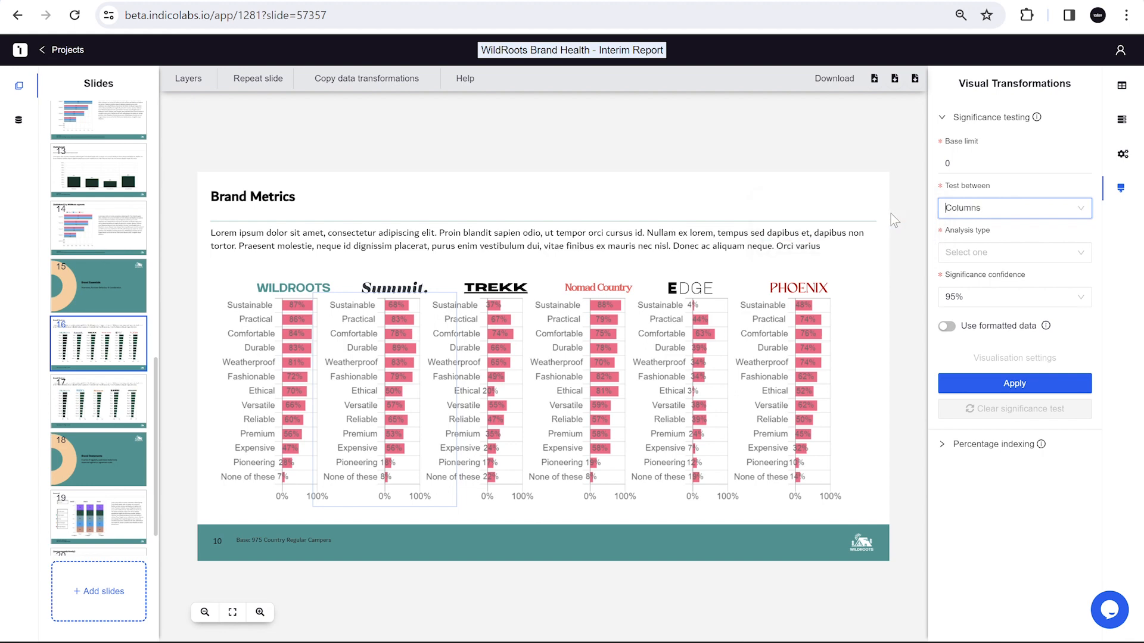
click(951, 254)
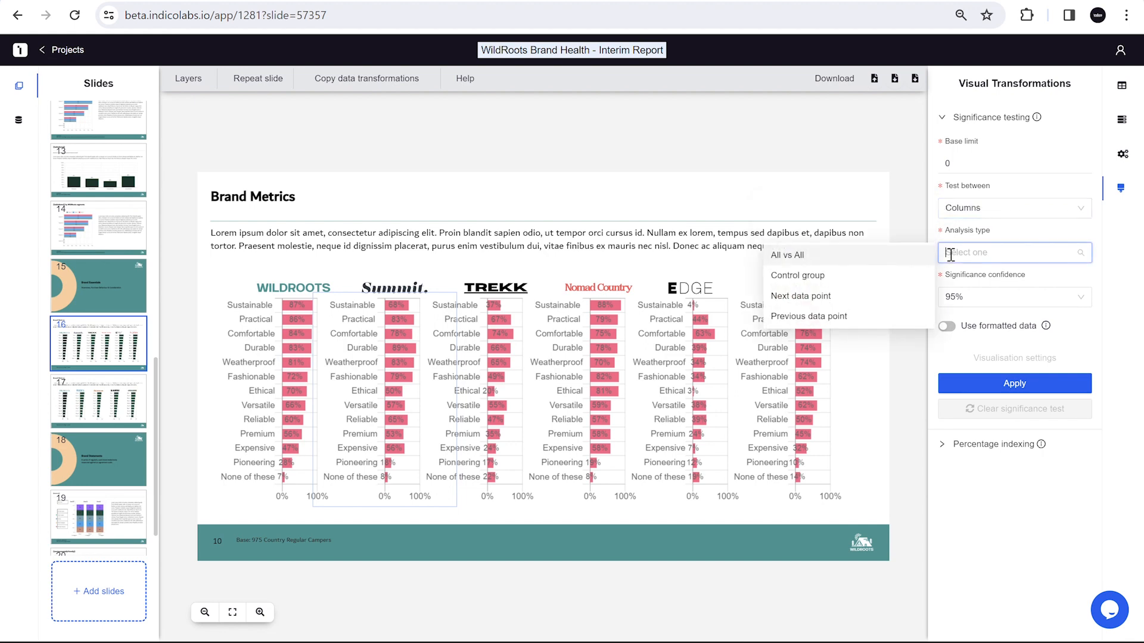
click(901, 276)
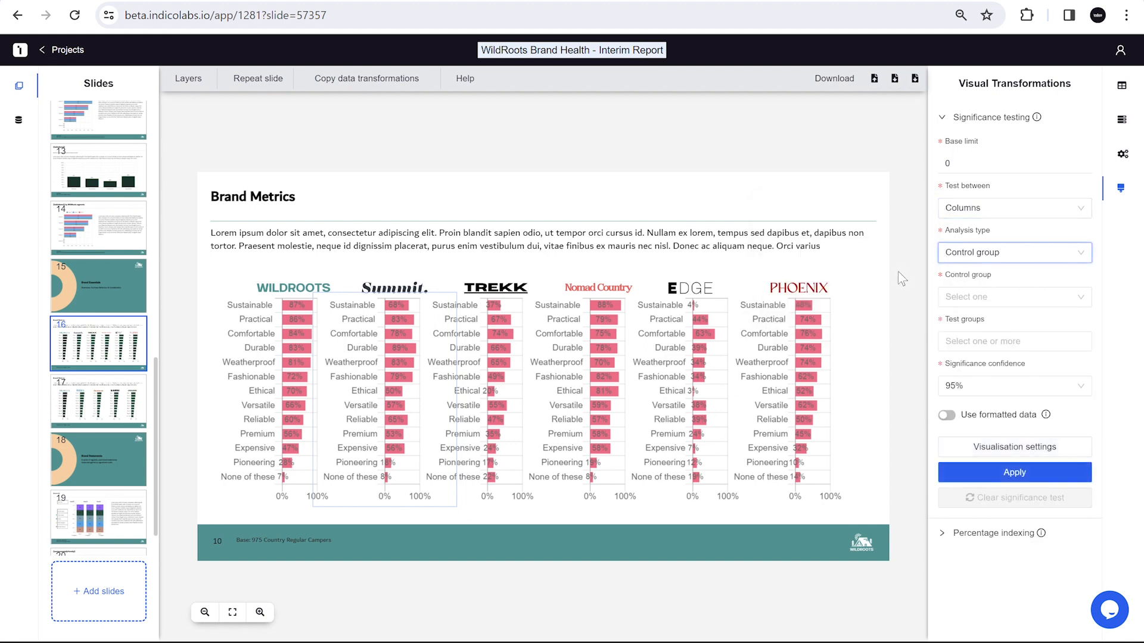
- Choose Brand - WildRoots as the control group and Brand - Summit as the test group for the Summit chart's significance test
click(962, 296)
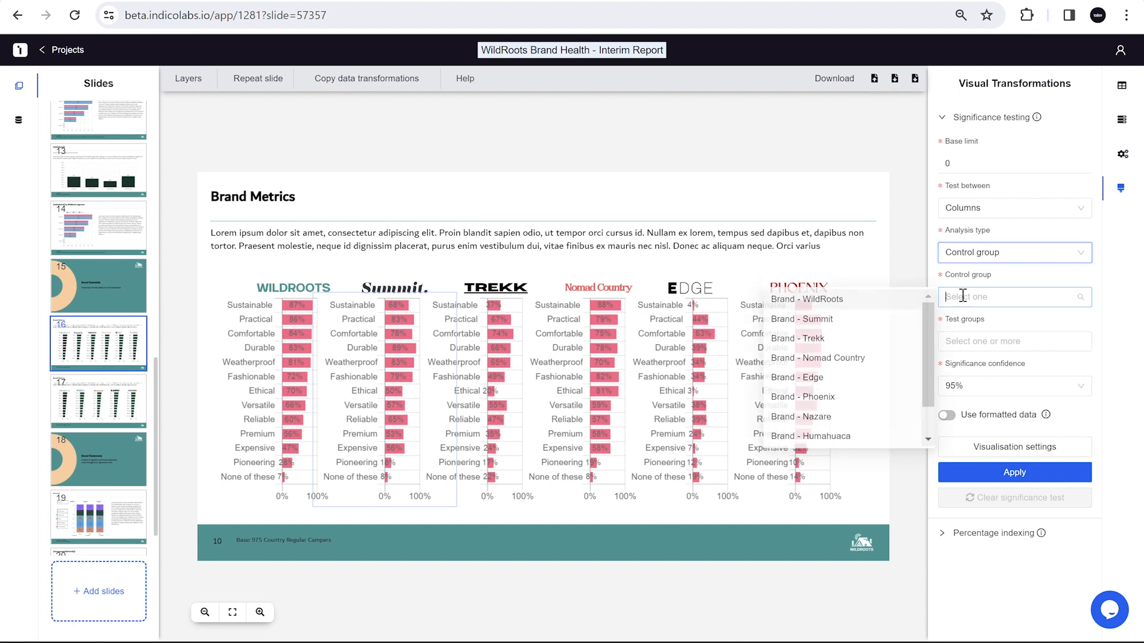
click(884, 301)
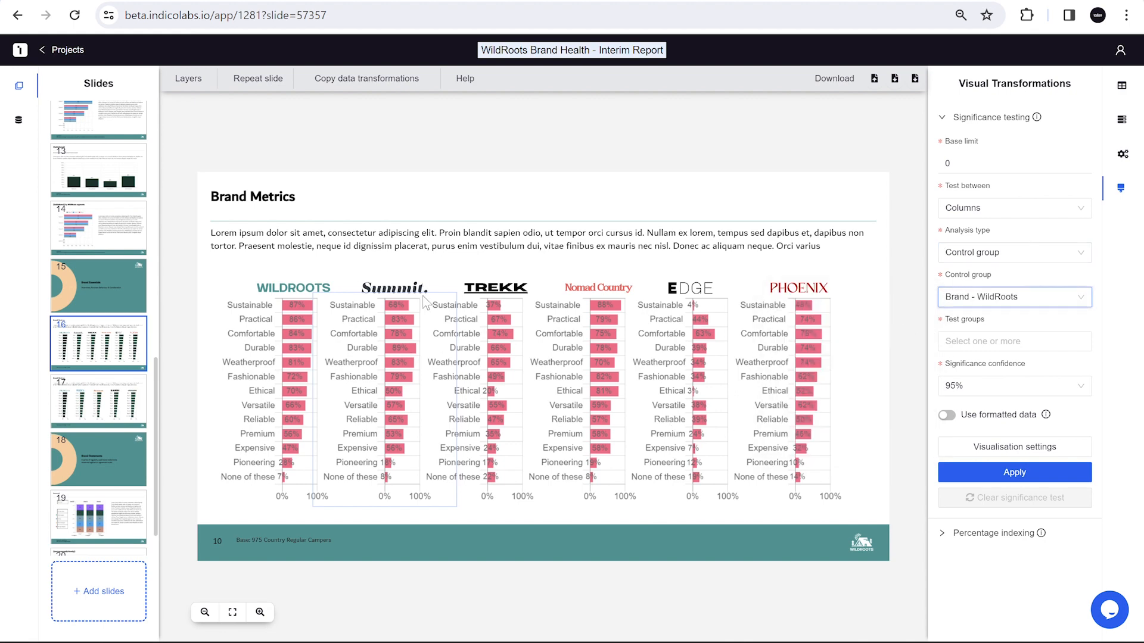
click(947, 337)
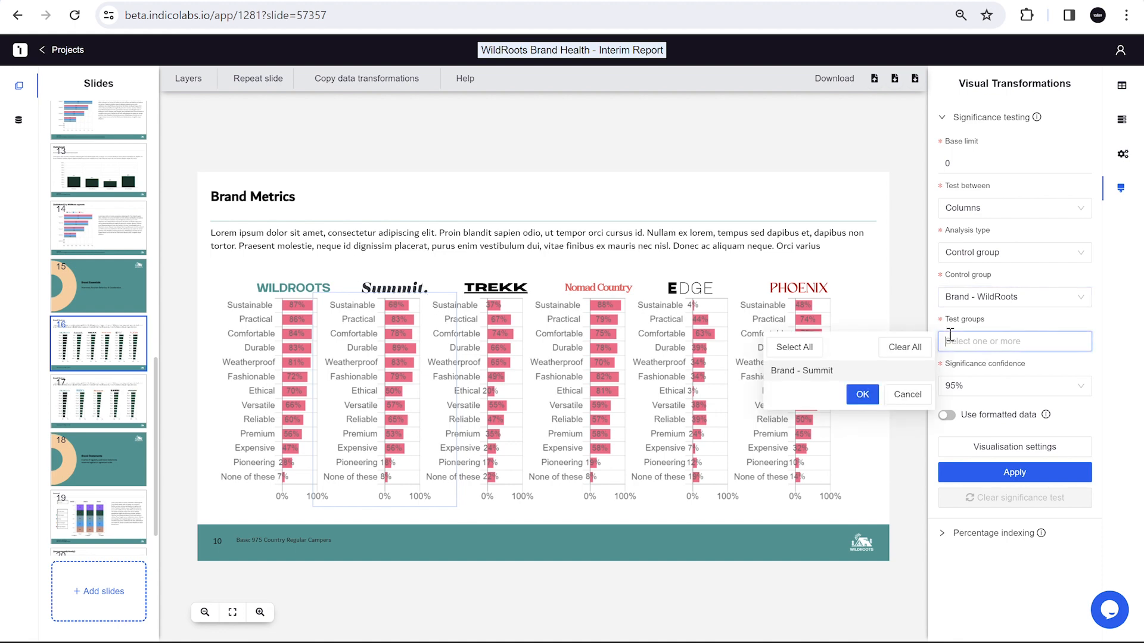
click(823, 375)
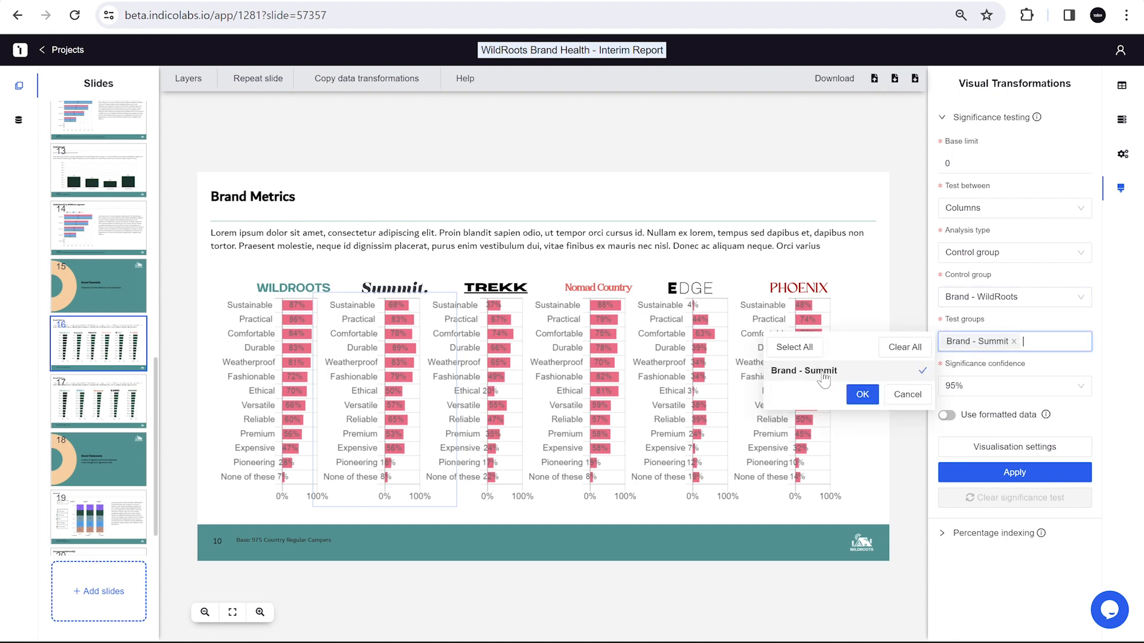
click(862, 394)
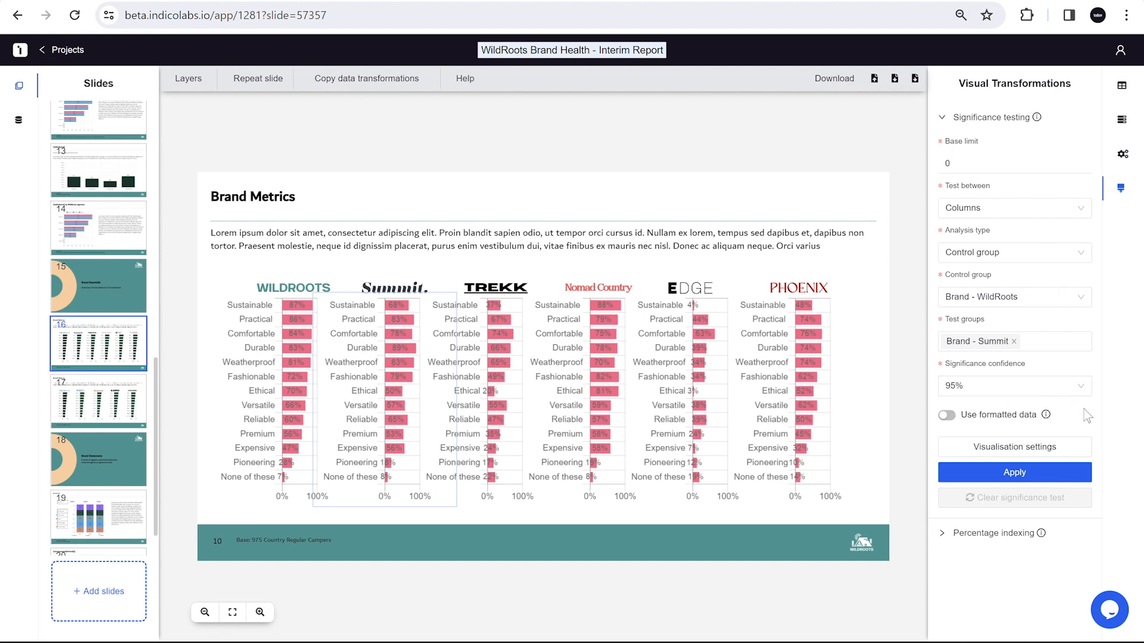
- Set the significance visualisation symbols to ▲ ▼ and apply the test to the Summit chart
click(1028, 453)
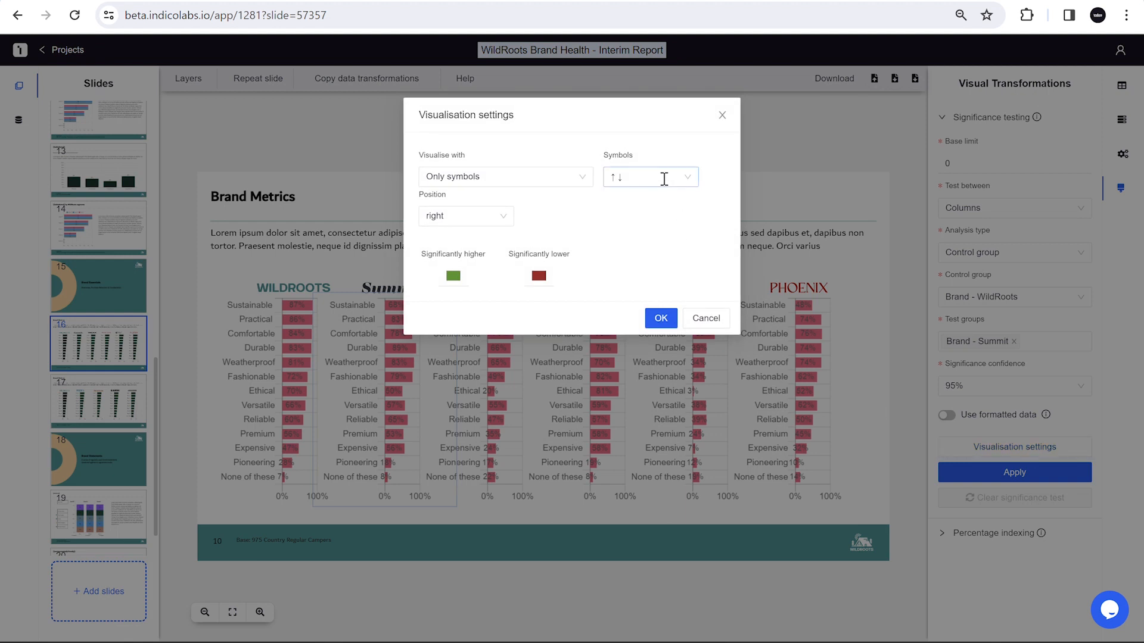
click(664, 179)
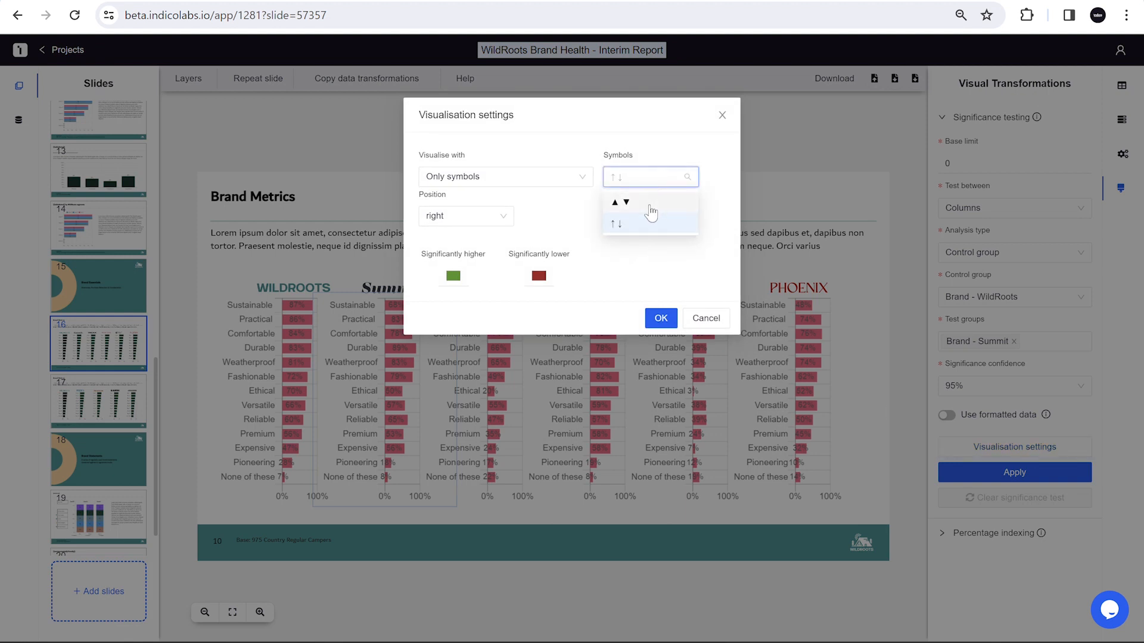
click(650, 205)
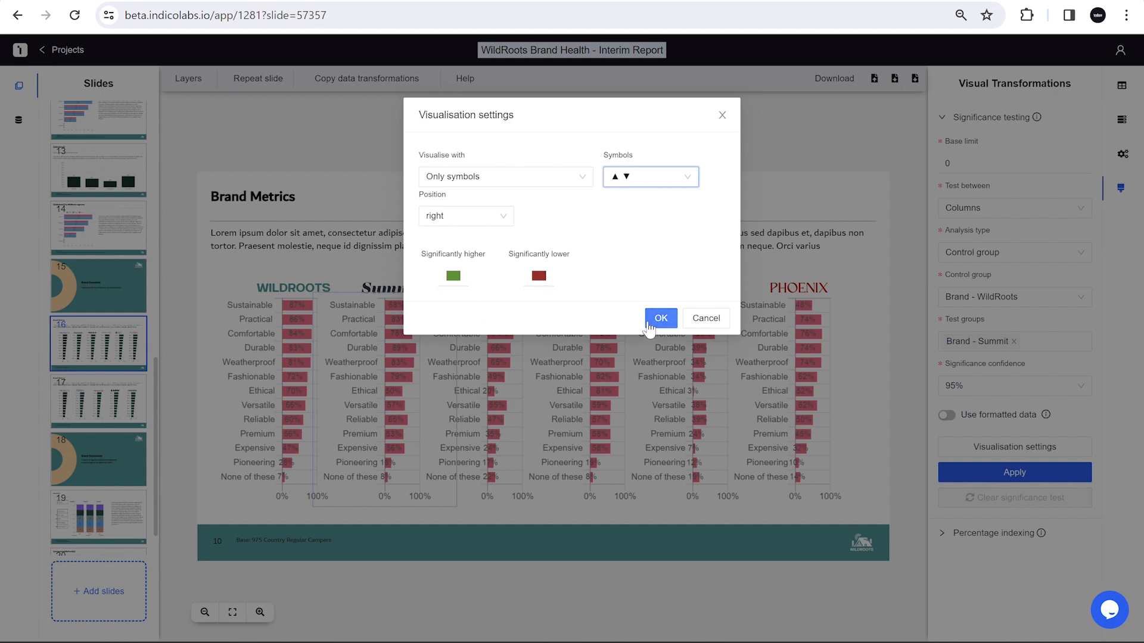
click(660, 319)
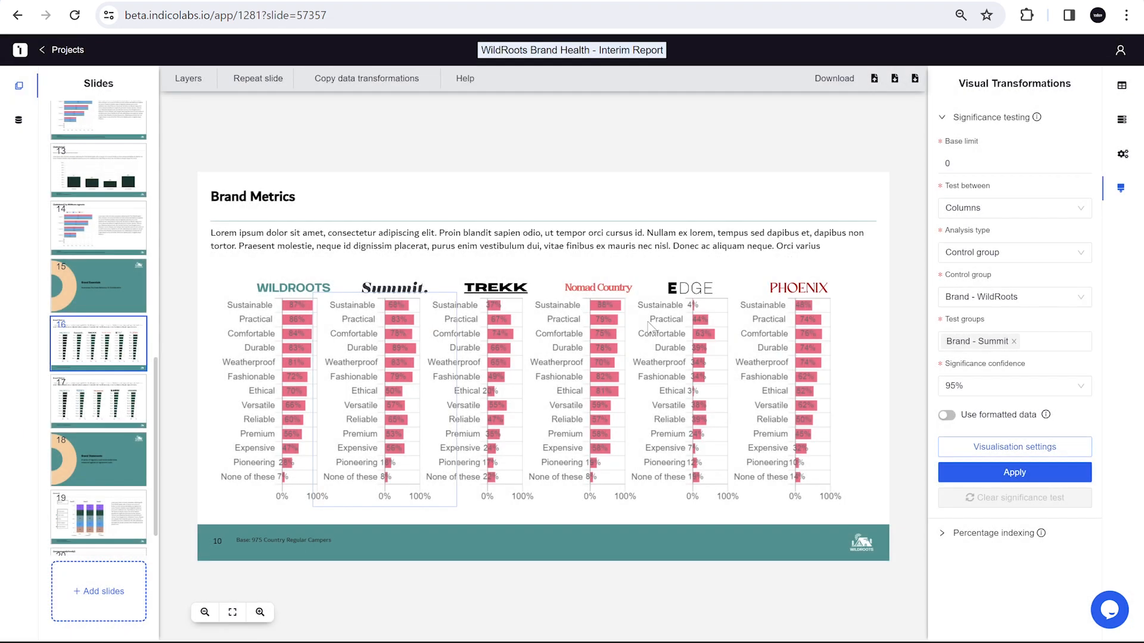
click(960, 474)
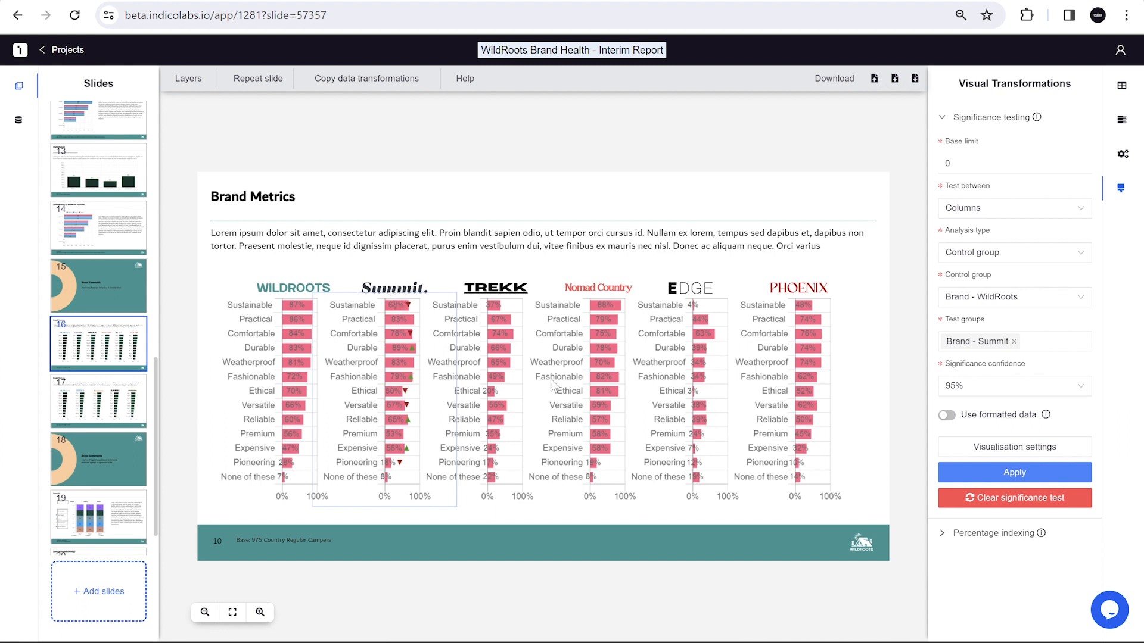
- Apply significance testing to the Trekk chart with Brand - Trekk as the test group
click(512, 337)
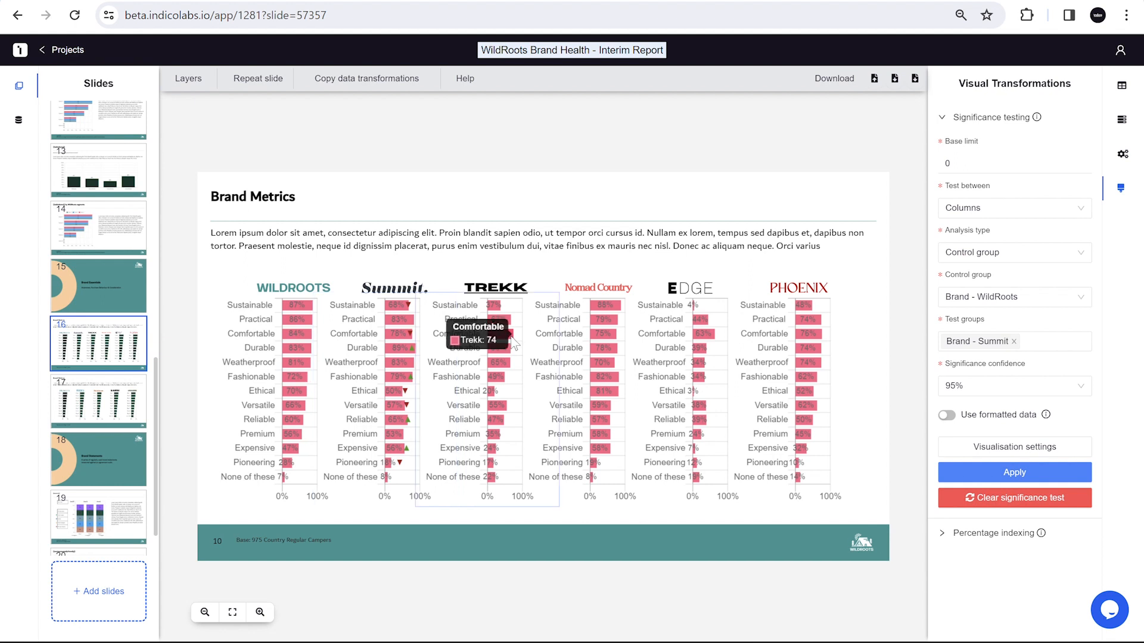
click(1013, 342)
click(1015, 341)
click(870, 372)
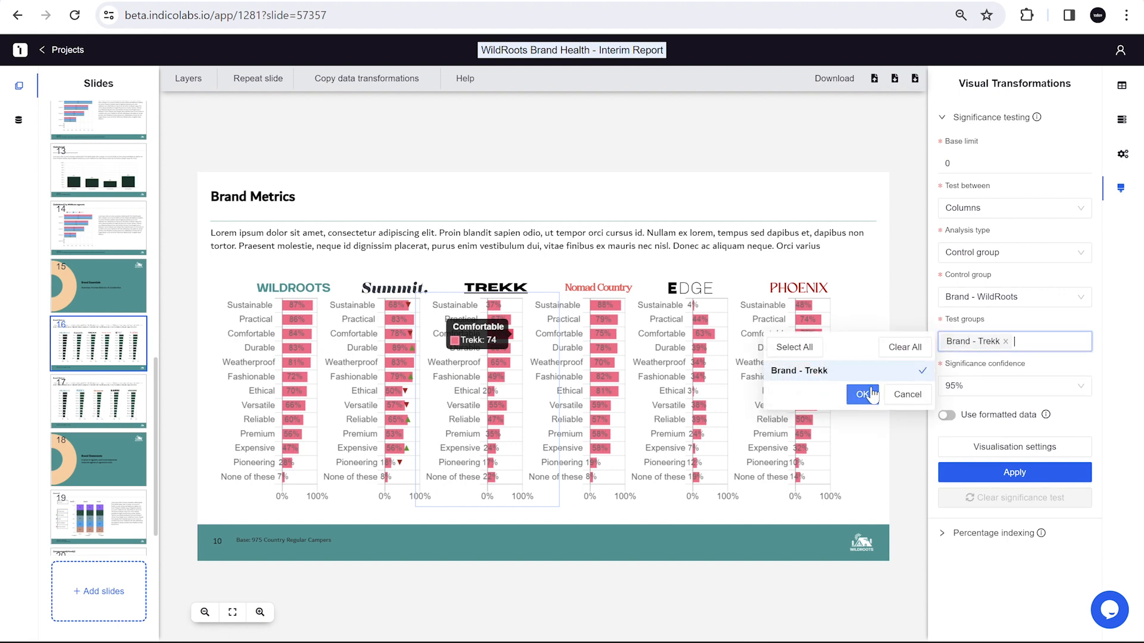
click(862, 395)
click(983, 472)
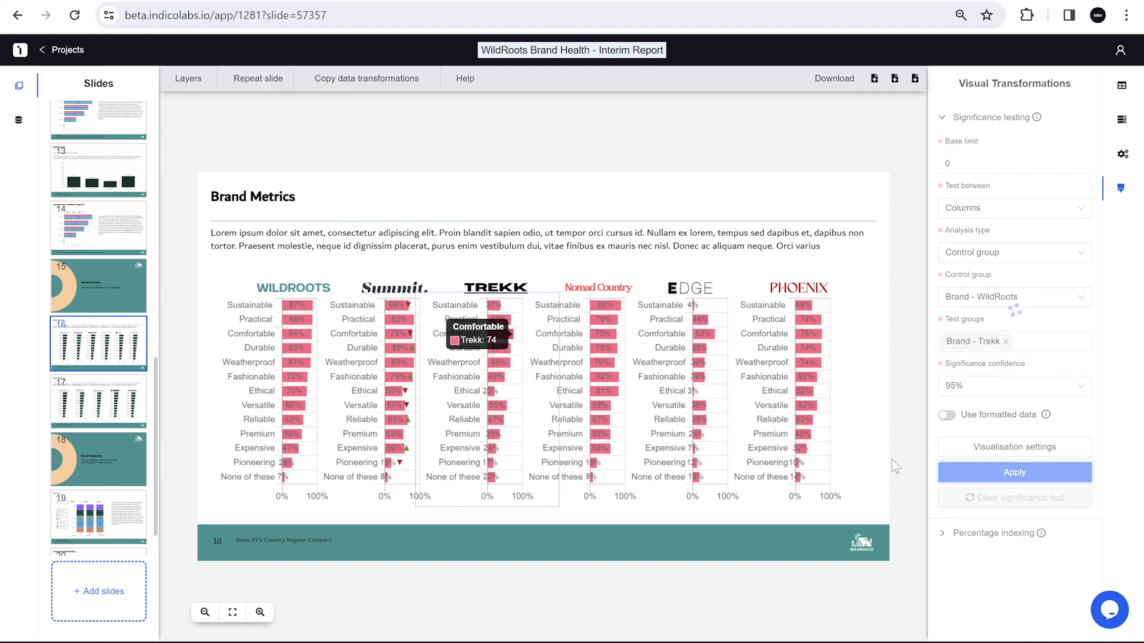
- Apply significance testing to the Nomad Country chart with Brand - Nomad Country as the test group
click(599, 363)
click(1005, 341)
click(997, 343)
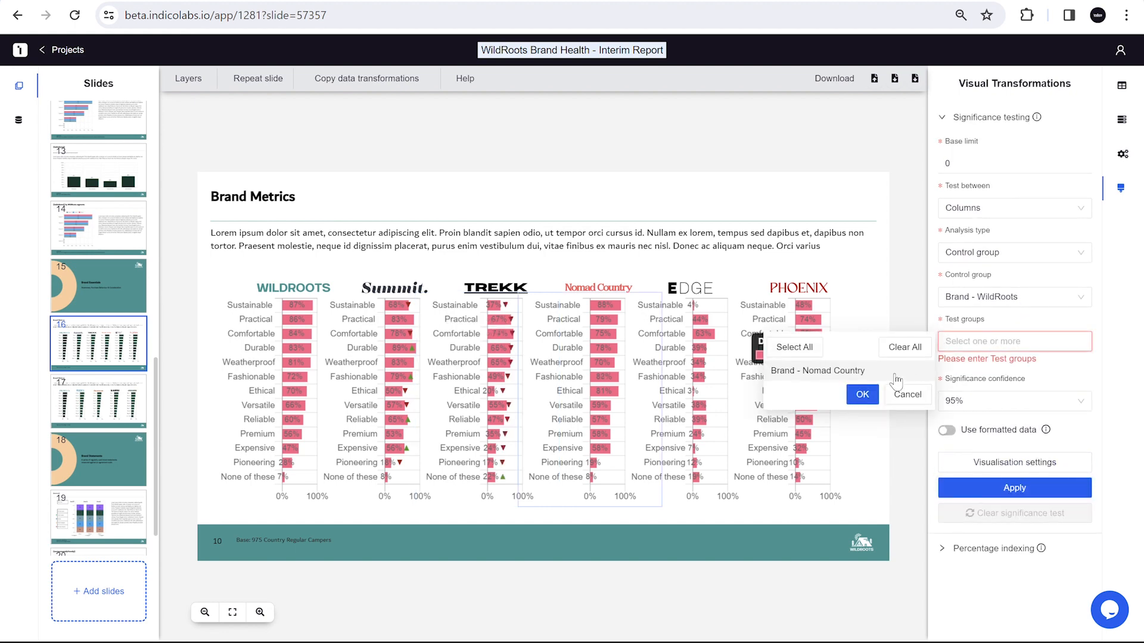
click(834, 372)
click(861, 391)
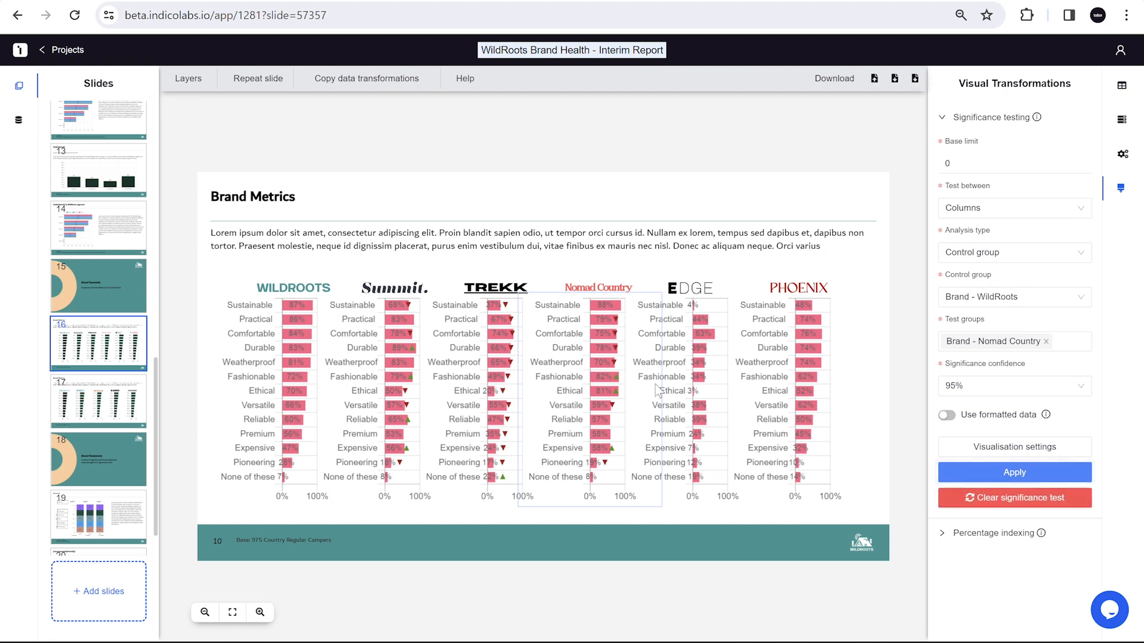
- Apply significance testing to the Edge chart with Brand - Edge as the test group
click(1046, 342)
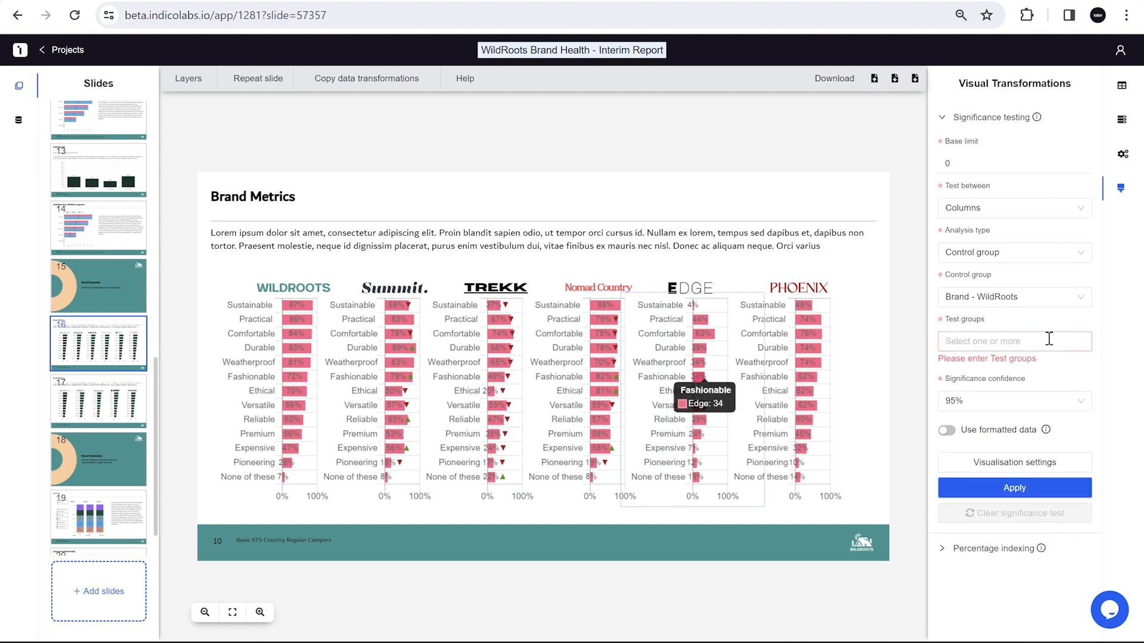
click(1048, 341)
click(868, 370)
click(1006, 473)
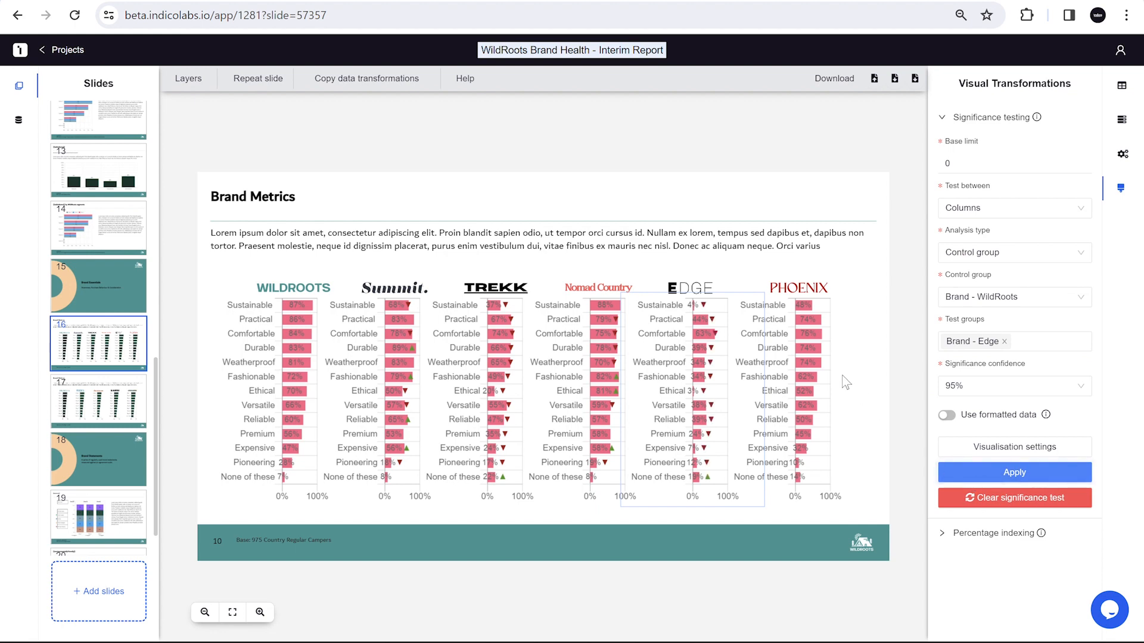
- Apply significance testing to the Phoenix chart with Brand - Phoenix as the test group
click(1004, 341)
click(1006, 340)
click(870, 371)
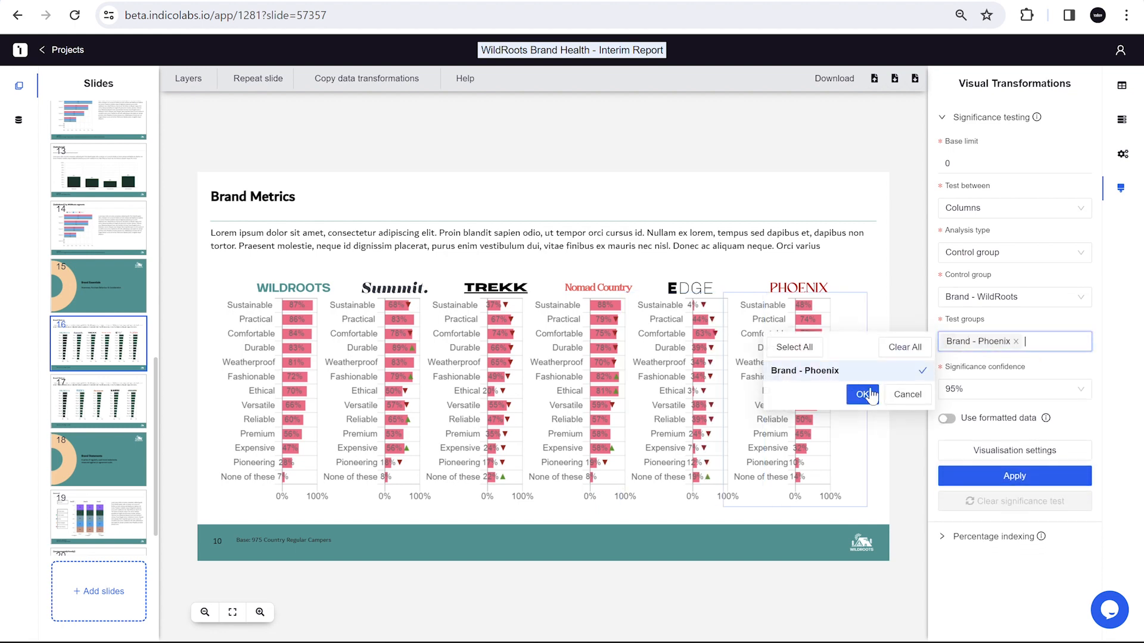
click(863, 394)
click(990, 474)
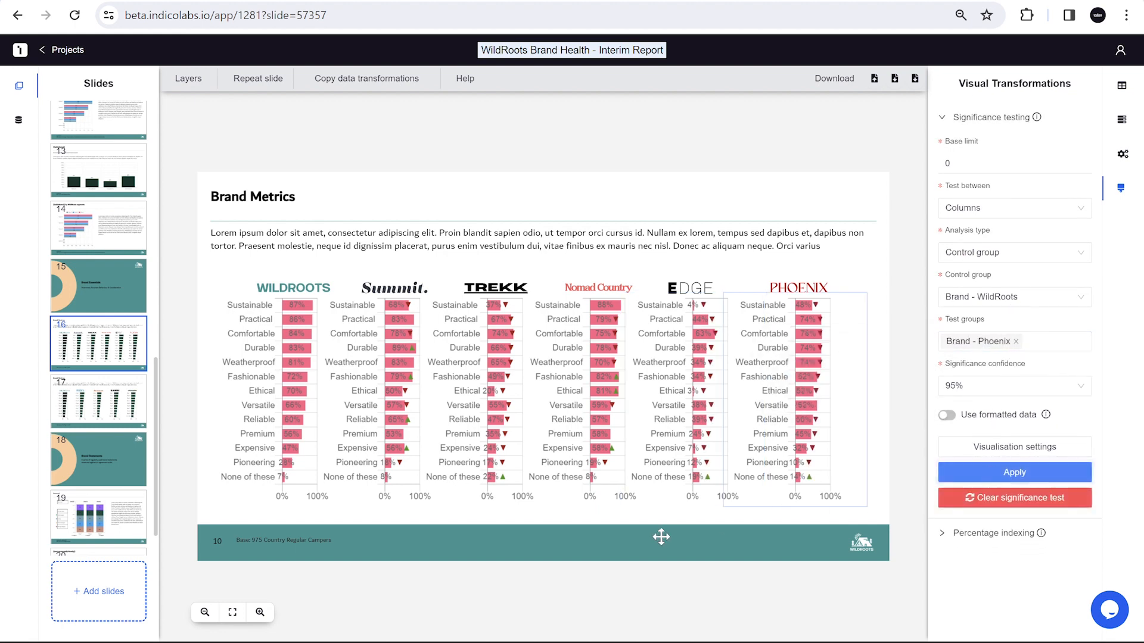
- On slide 17, set the Nazare chart's significance testing to test between Columns with the Control group analysis type
click(93, 393)
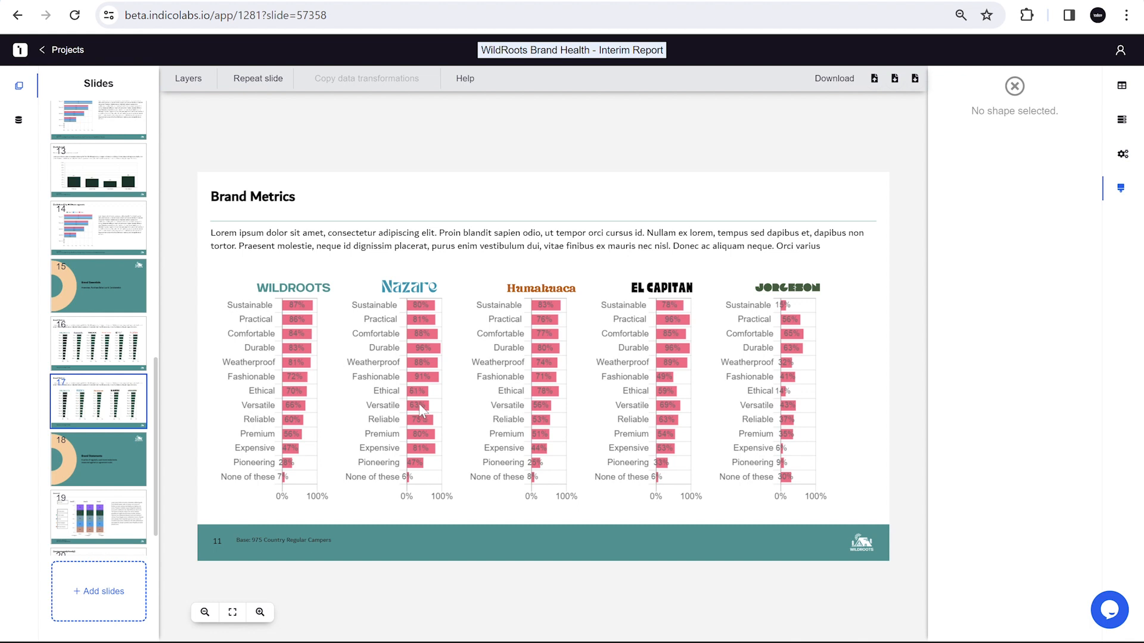
click(413, 375)
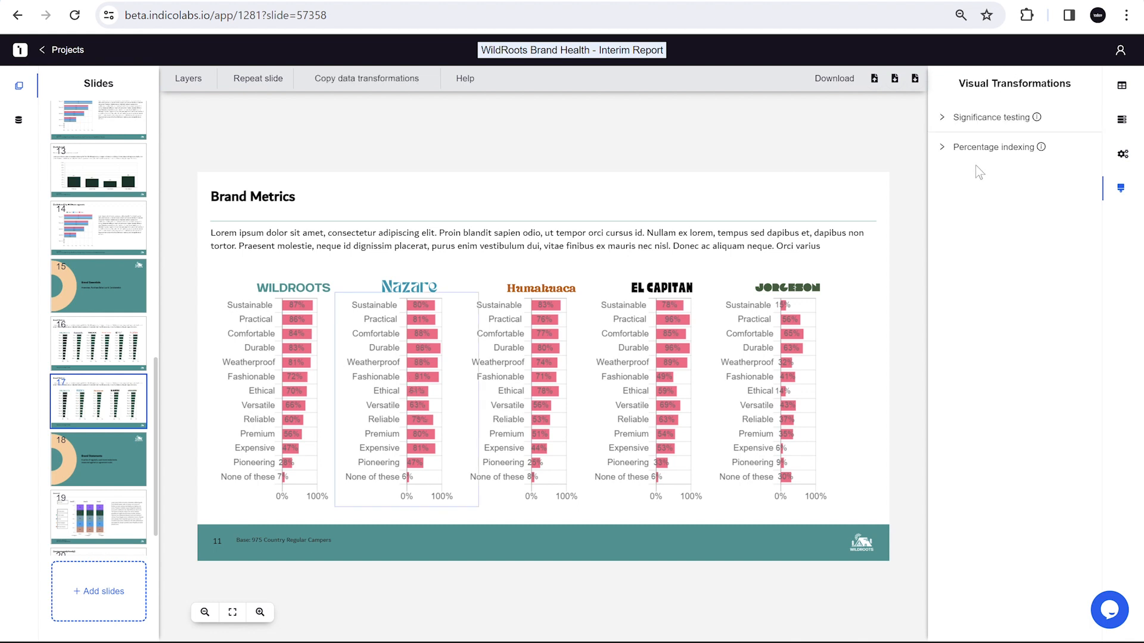
click(977, 122)
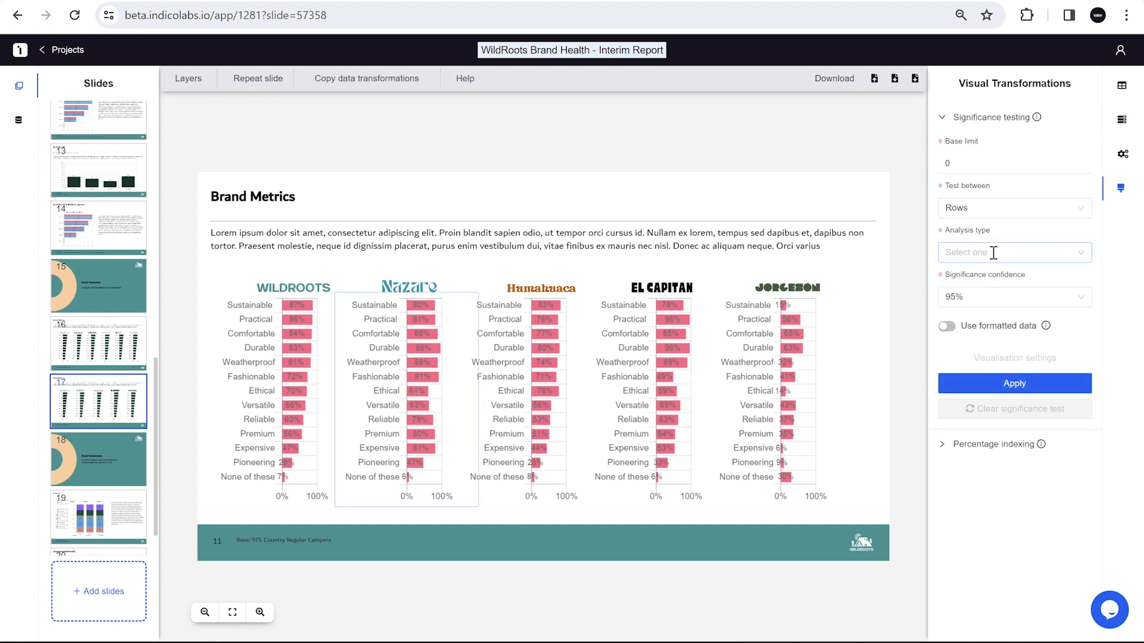
click(971, 204)
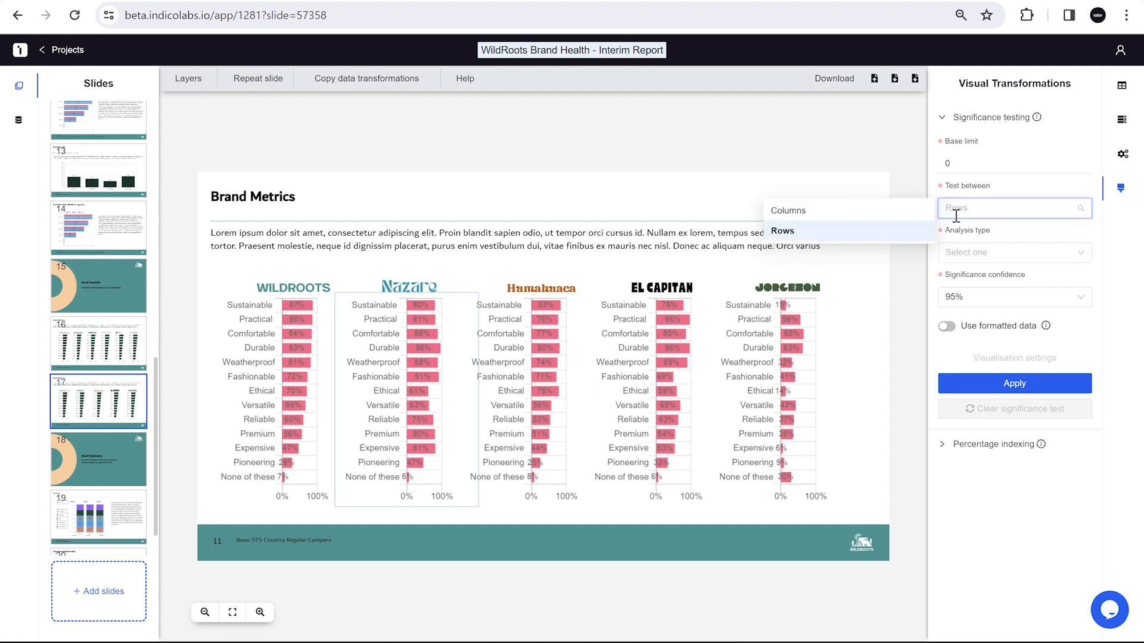
click(875, 210)
click(972, 252)
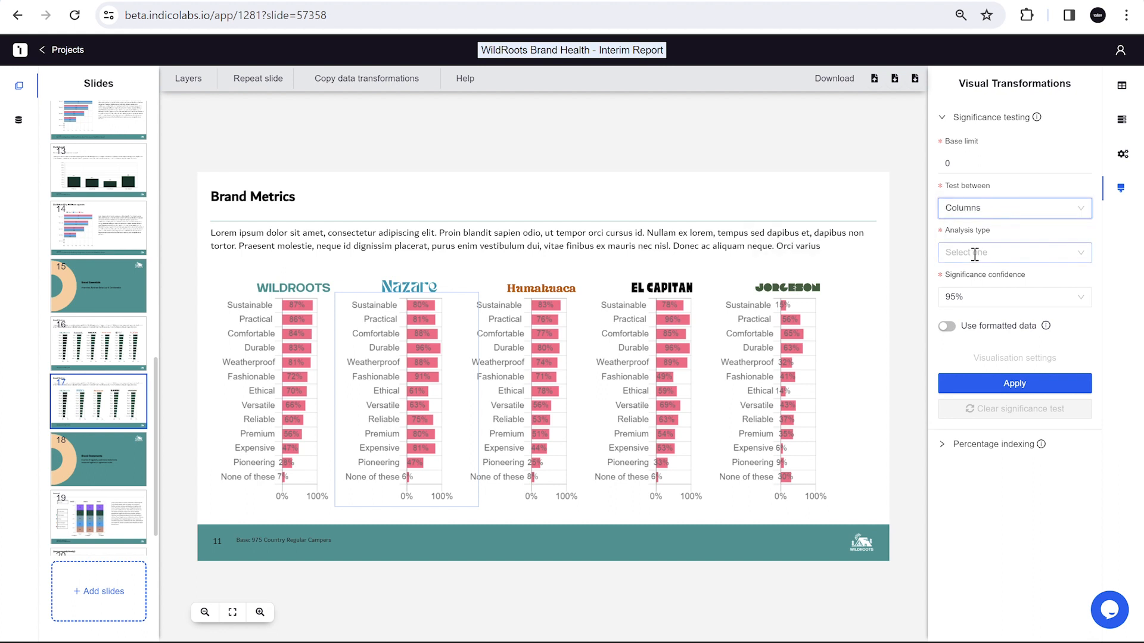
click(876, 275)
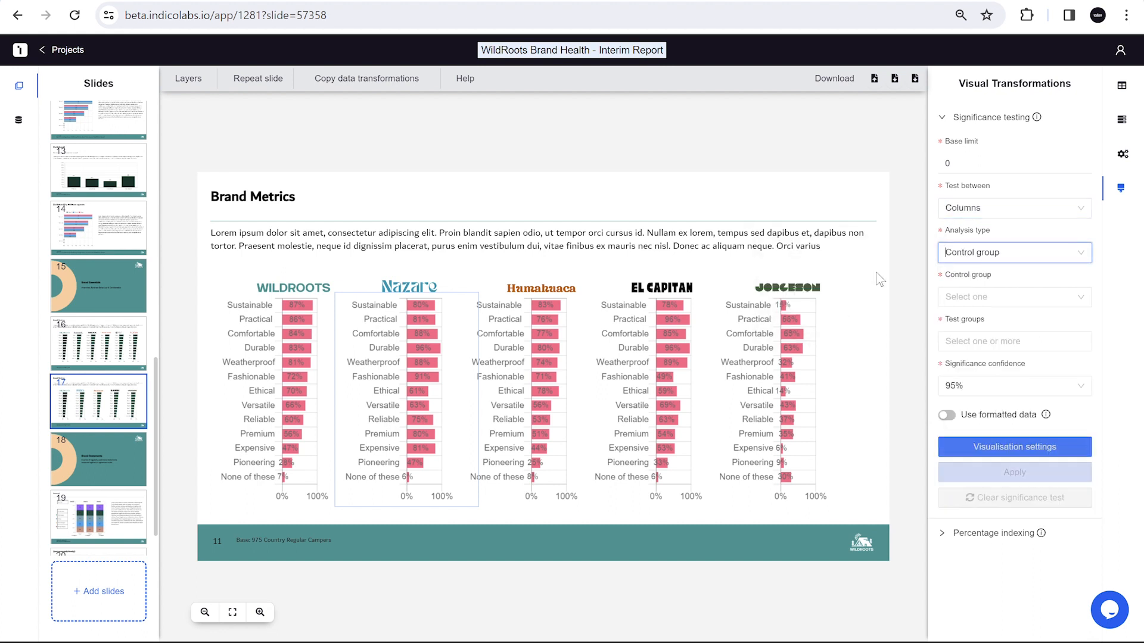
- Choose Brand - WildRoots as the control group and Brand - Nazare as the test group for the Nazare chart's significance test
click(994, 296)
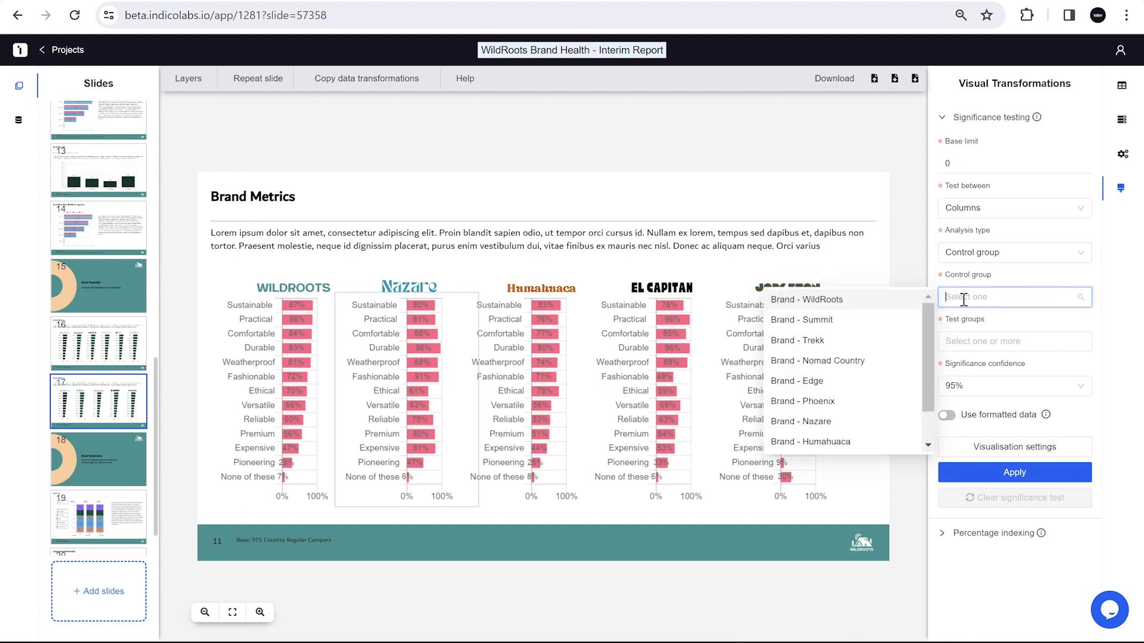
click(880, 305)
click(1009, 340)
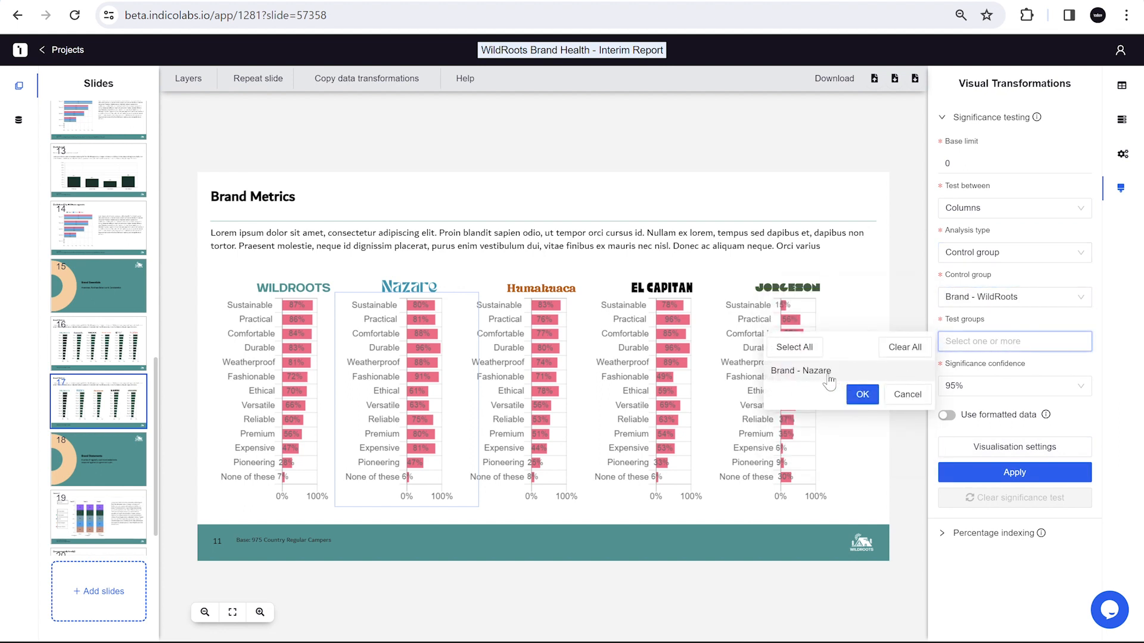
click(830, 372)
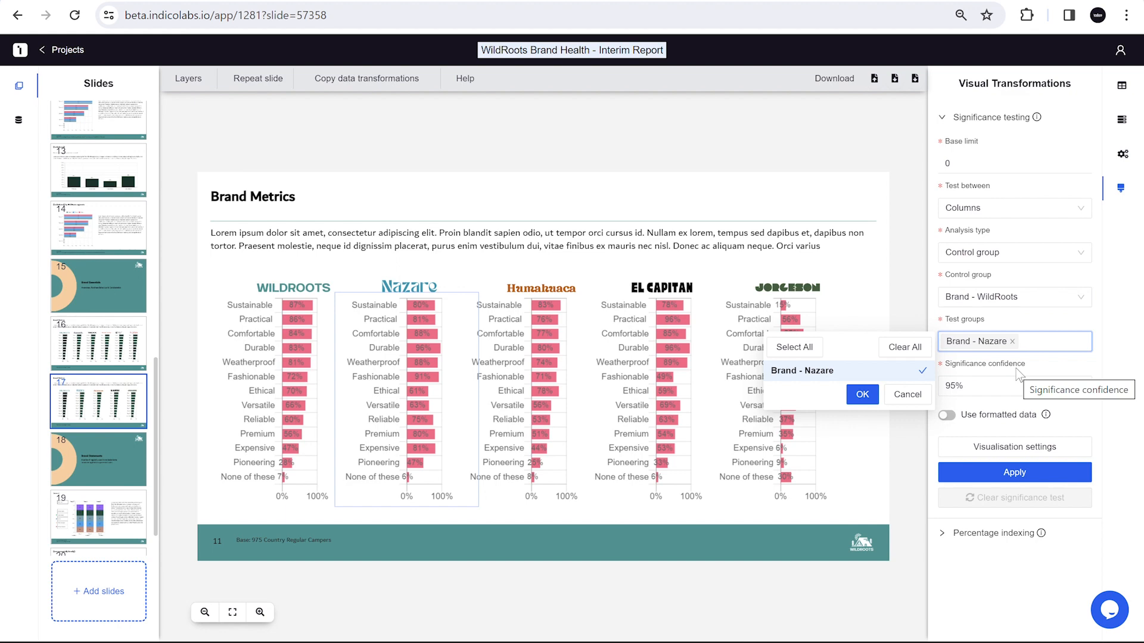
- Set the significance visualisation symbols to ▲ ▼ and apply the test to the Nazare chart
click(1014, 447)
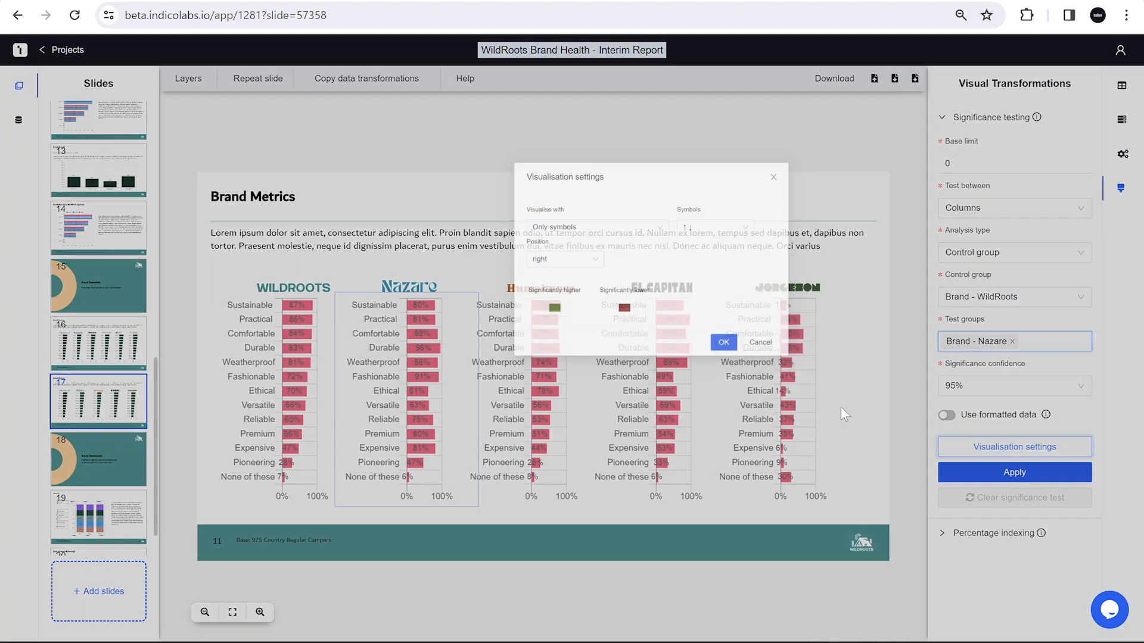
click(666, 176)
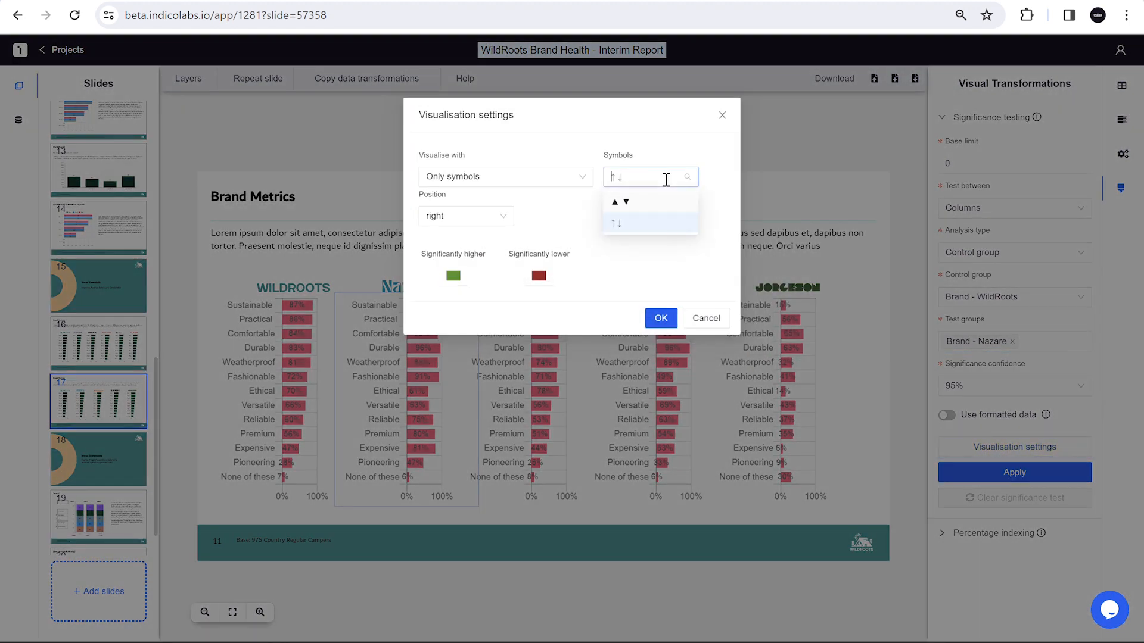
click(620, 202)
click(661, 314)
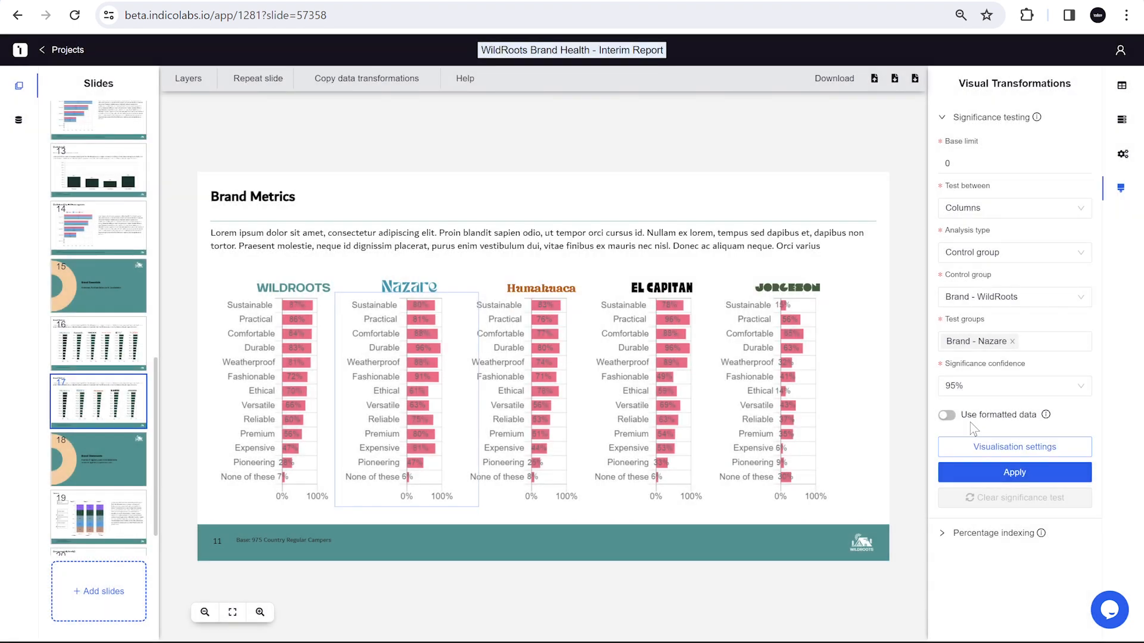
click(979, 474)
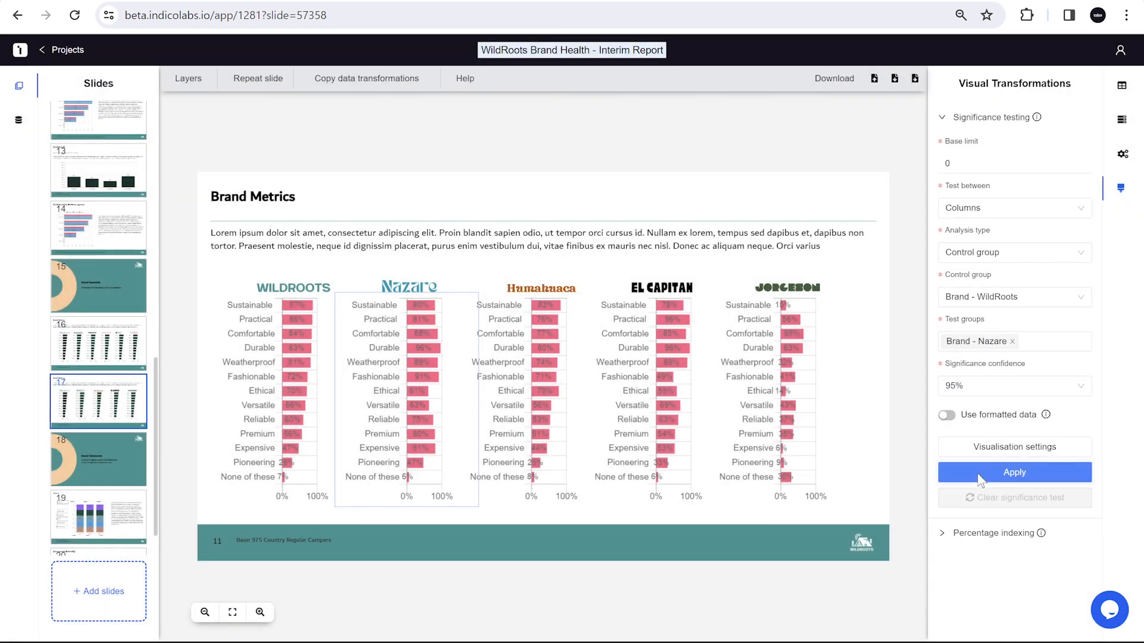
- Apply significance testing to the Humahuaca chart with Brand - Humahuaca as the test group
click(1012, 341)
click(979, 344)
click(845, 370)
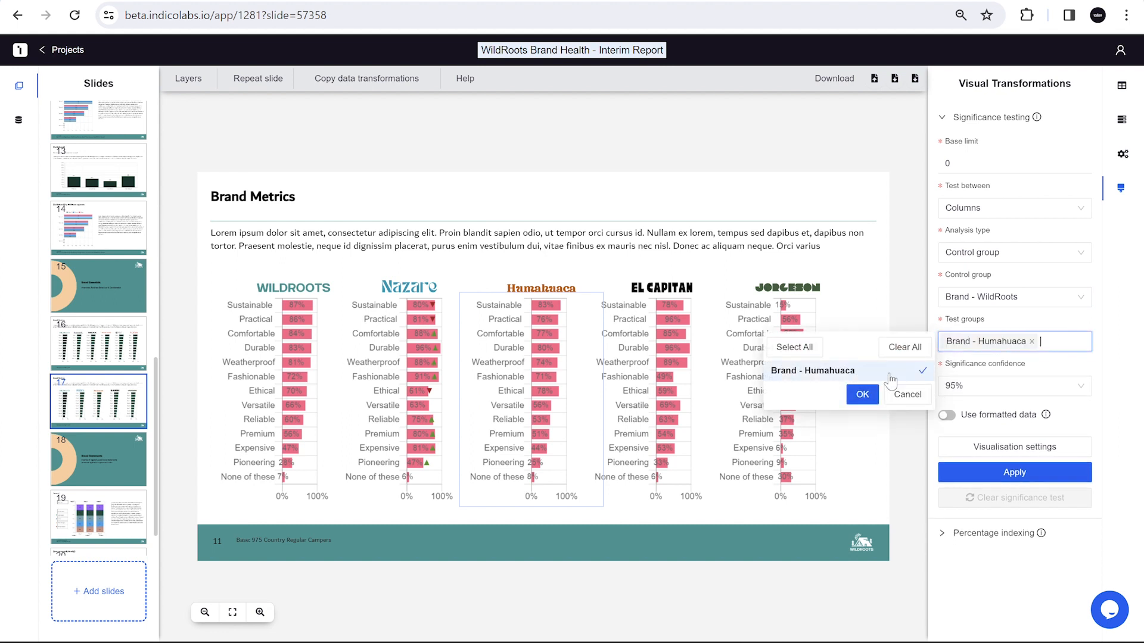
click(860, 395)
click(1032, 475)
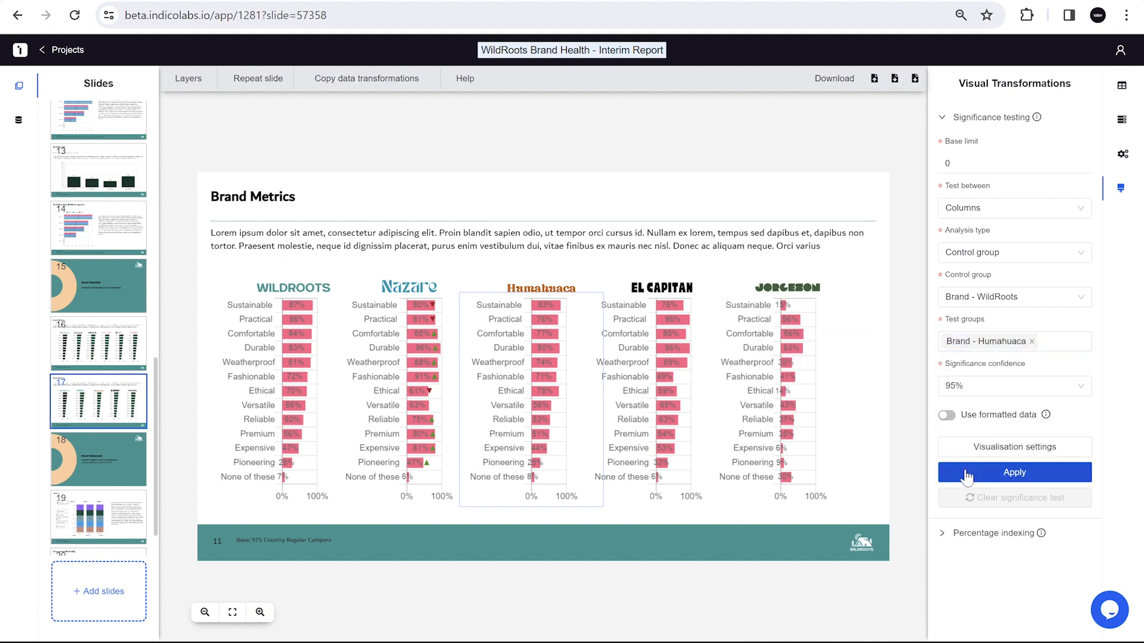
- Apply significance testing to the El Capitan chart with Brand - El Capitan as the test group
click(1032, 341)
click(989, 344)
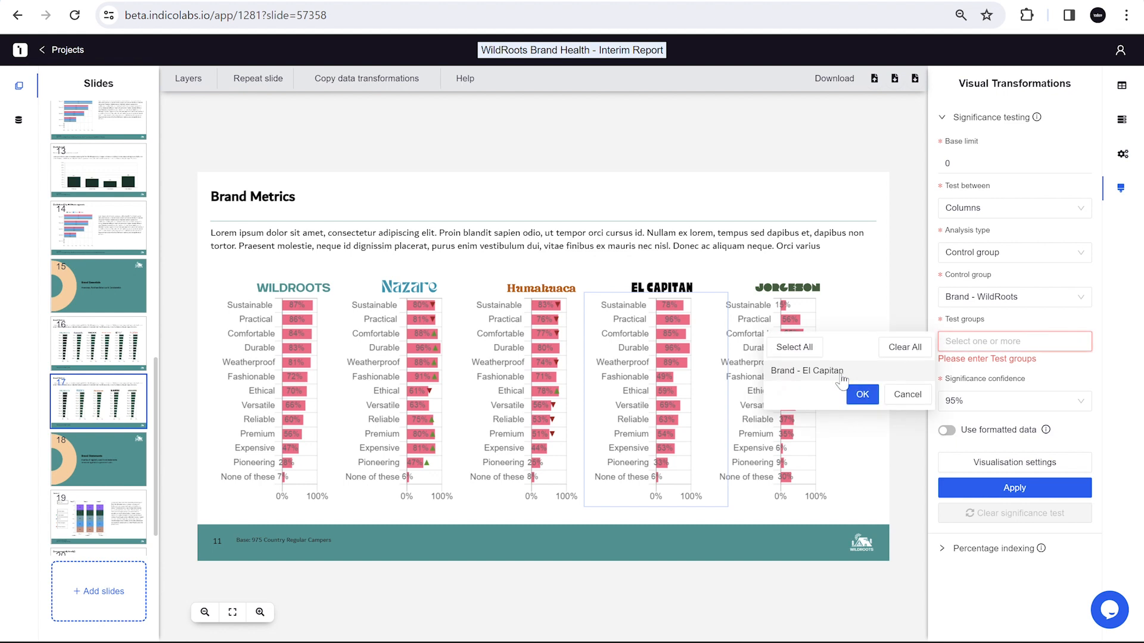
click(842, 373)
click(860, 394)
click(966, 477)
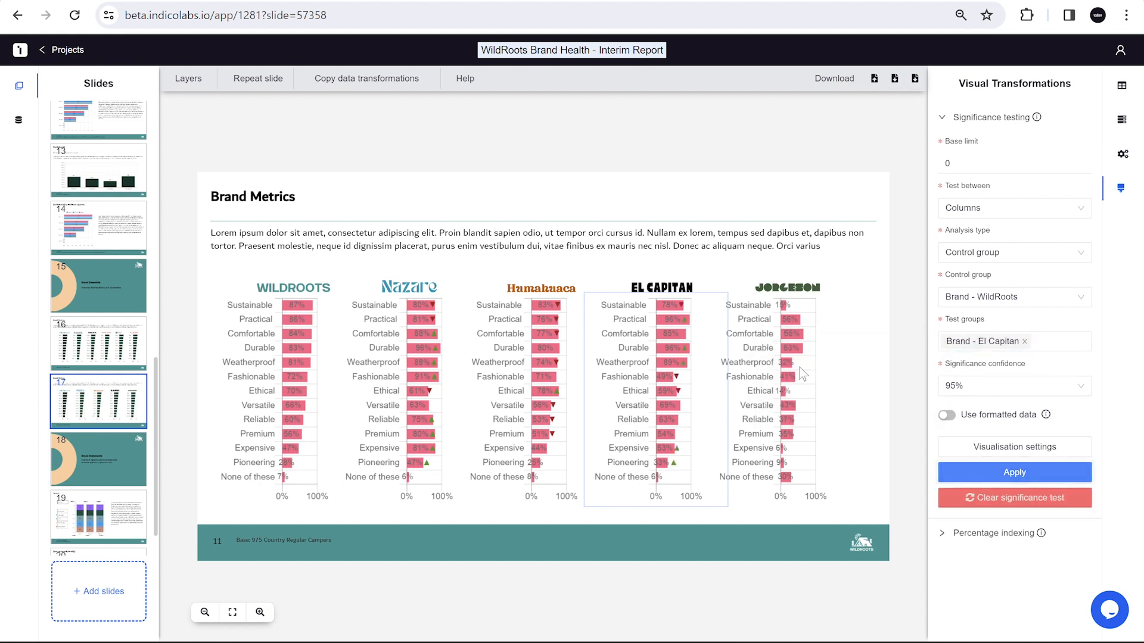
- Apply significance testing to the Jorgeson chart with Brand - Jorgeson as the test group, and deselect the chart
click(1025, 341)
click(1025, 343)
click(842, 372)
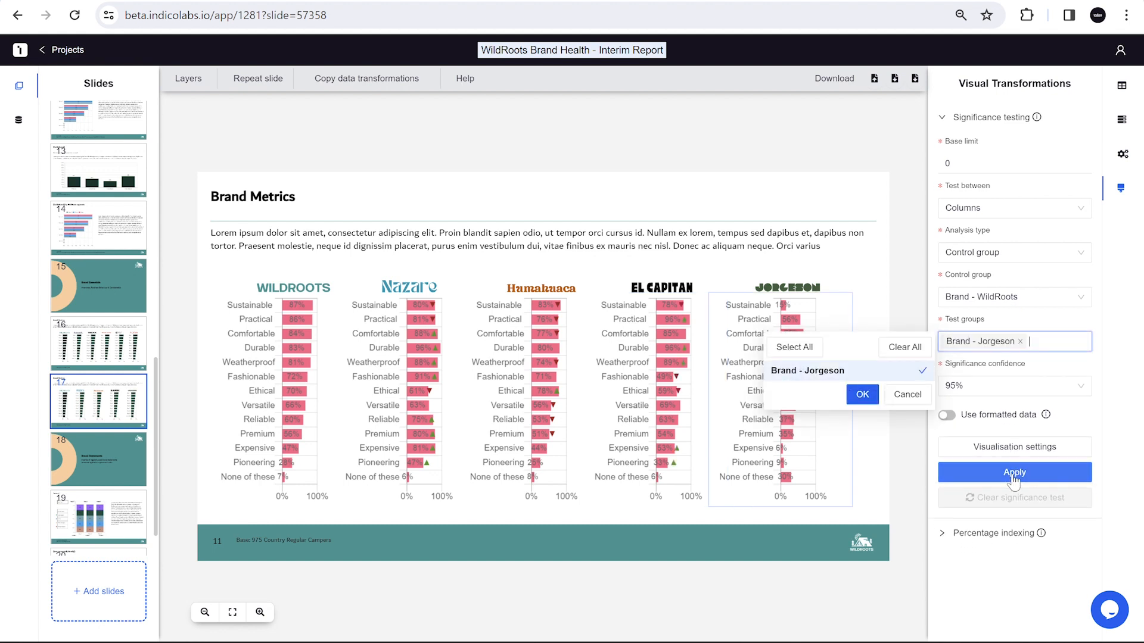
click(860, 394)
click(1013, 473)
click(887, 450)
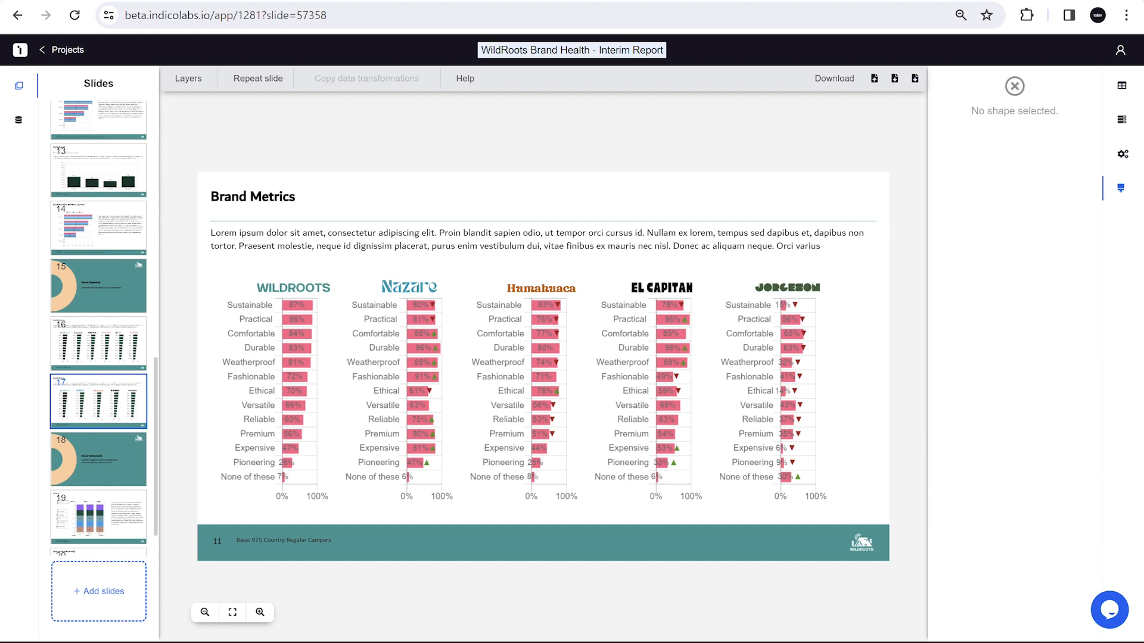
- On slide 19, choose the table "WildRoots makes clothing that is both practical and fashionable." as the stacked chart's data
key(Down)
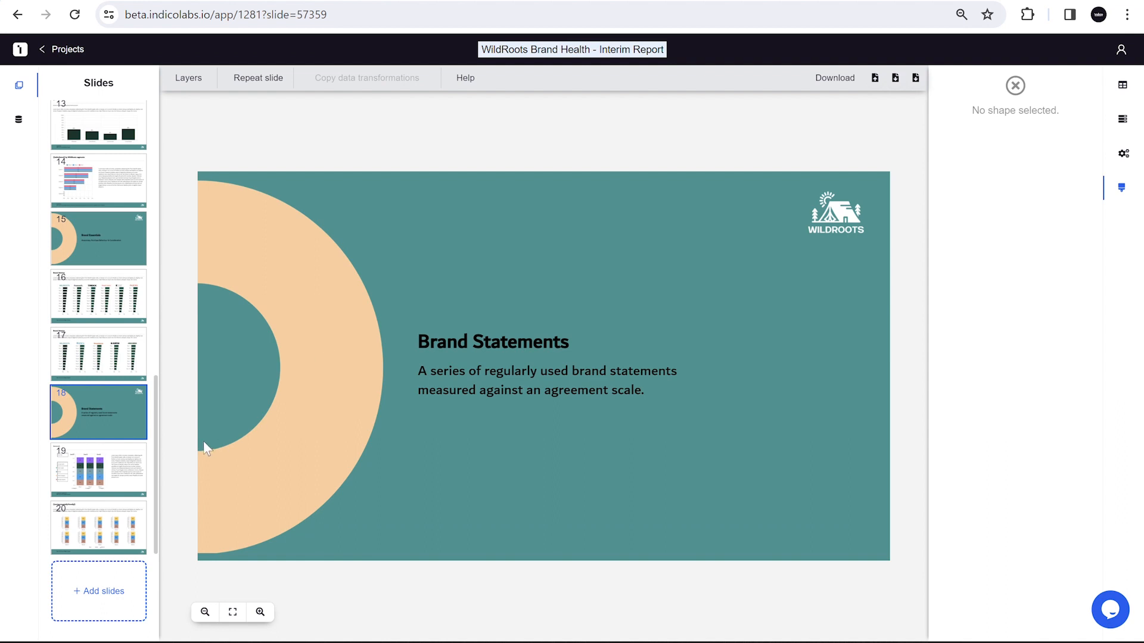
click(132, 472)
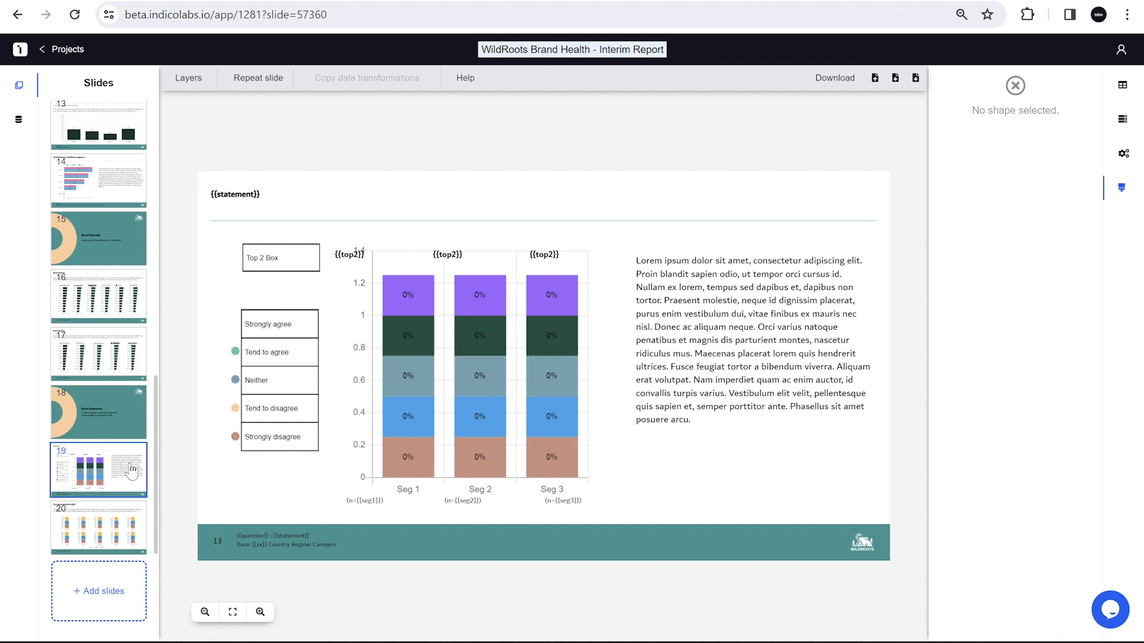
click(477, 420)
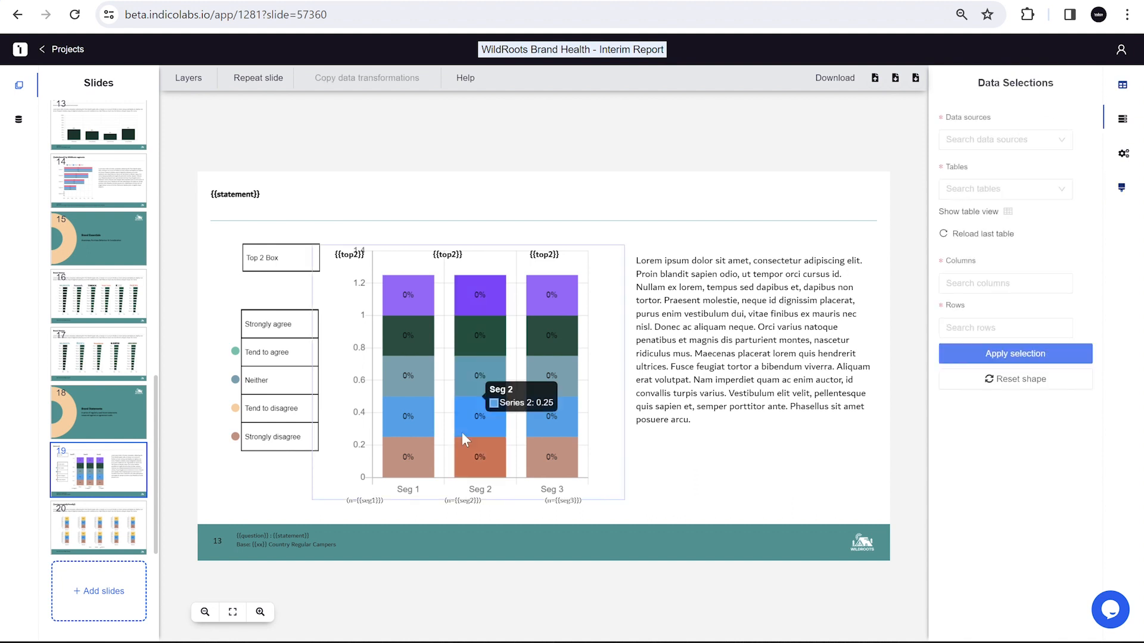
click(972, 234)
click(1016, 189)
scroll(698, 250, down, 3)
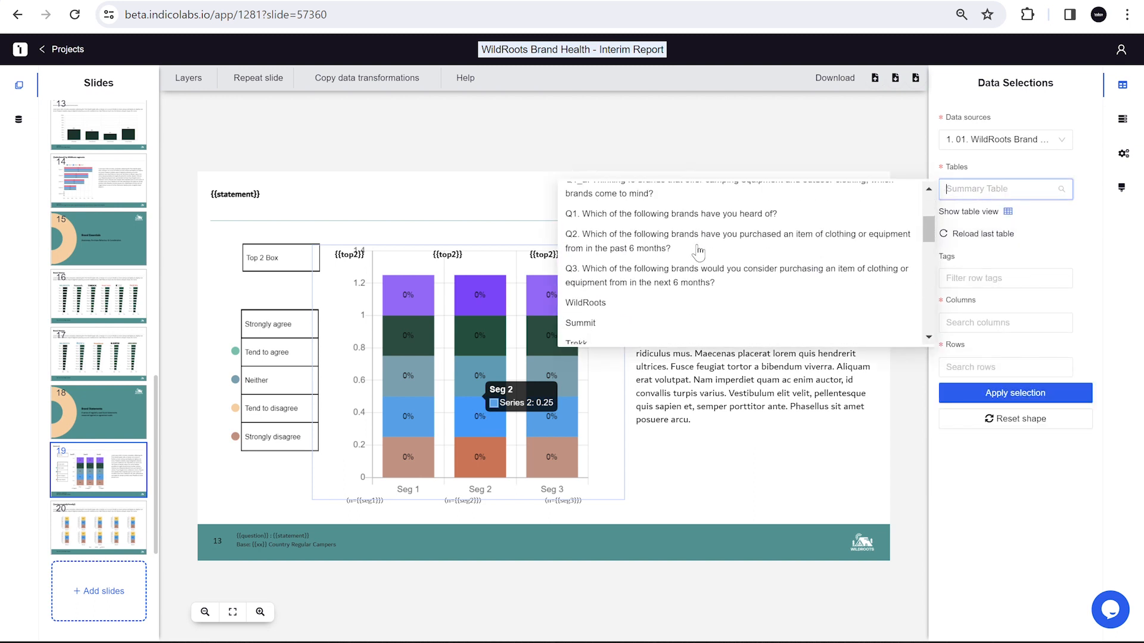
scroll(697, 249, down, 5)
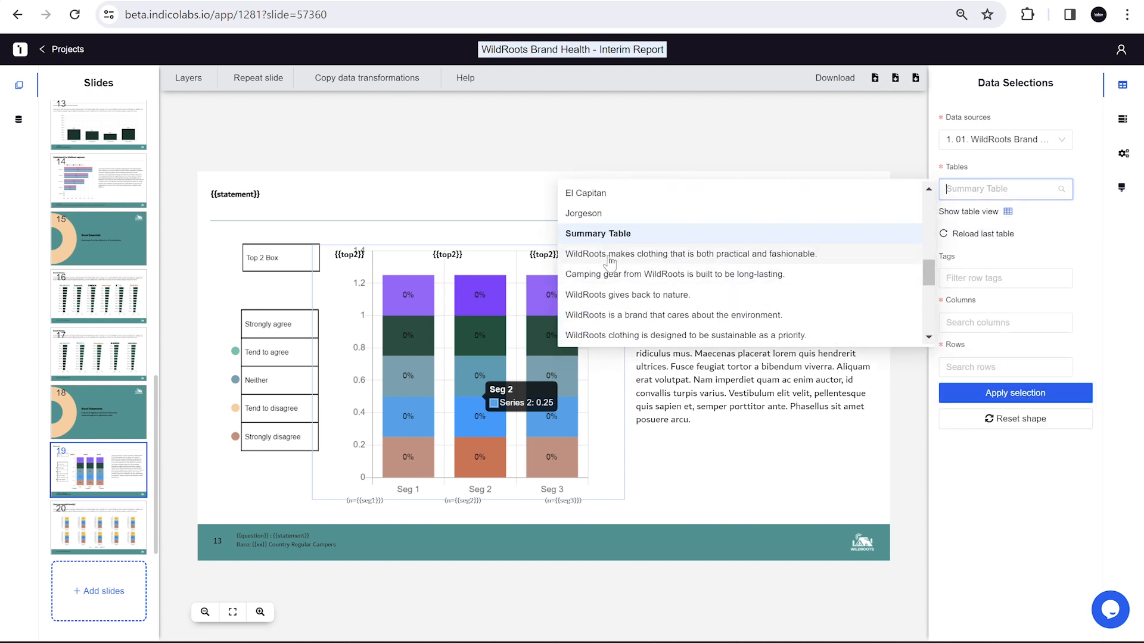
click(660, 255)
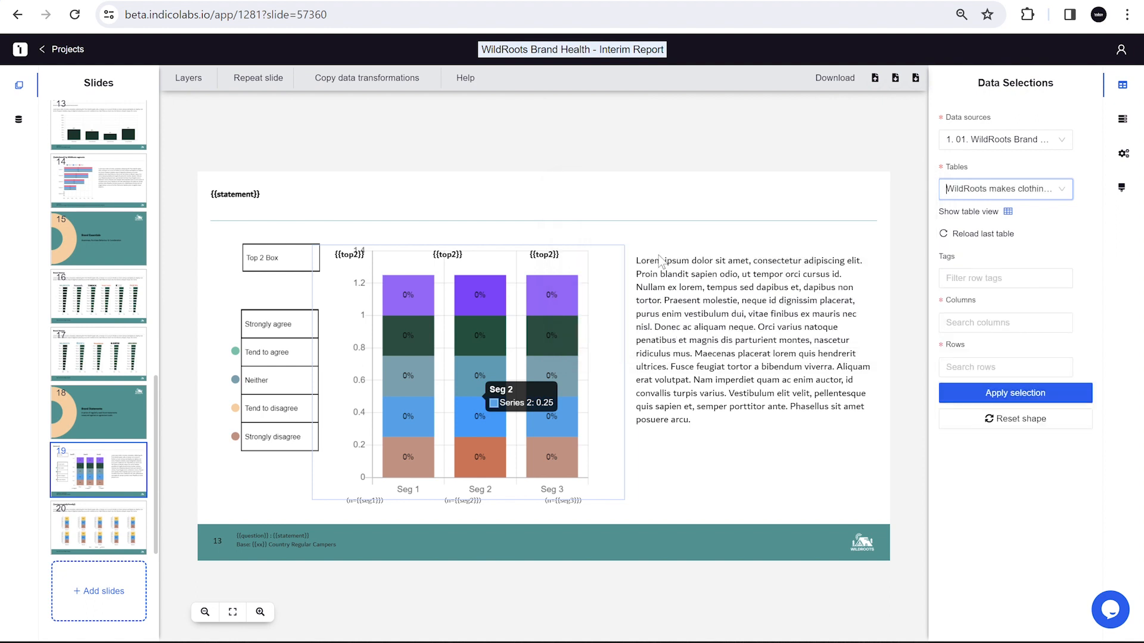
- Fill the stacked chart with all the table's rows for the three Segments columns, keeping only the Vertical % Row tag
click(1007, 212)
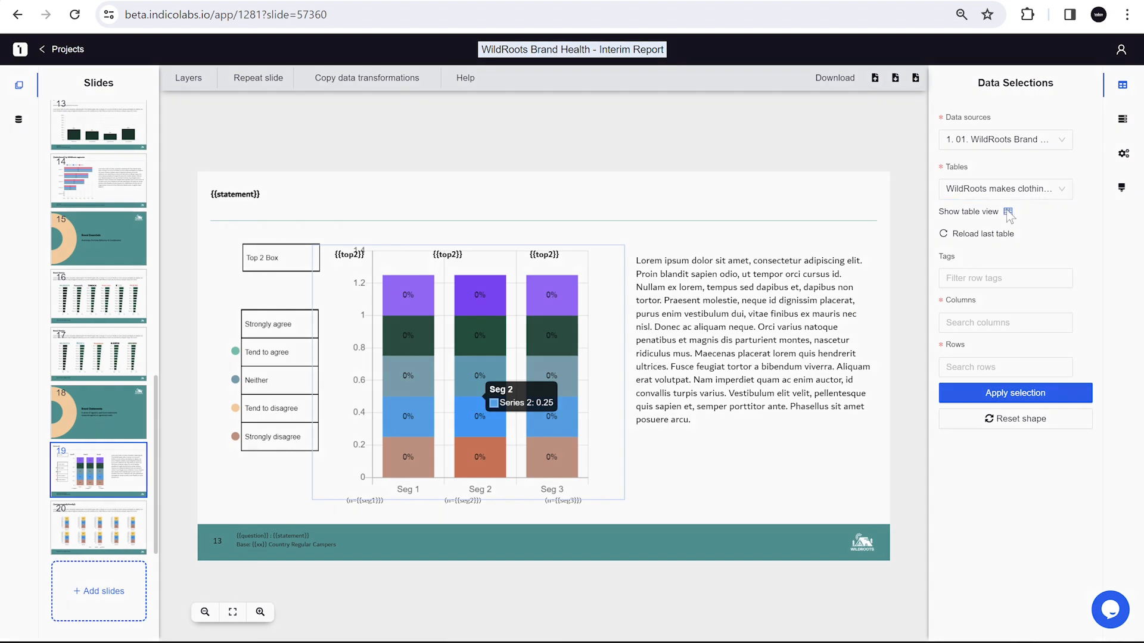
click(317, 458)
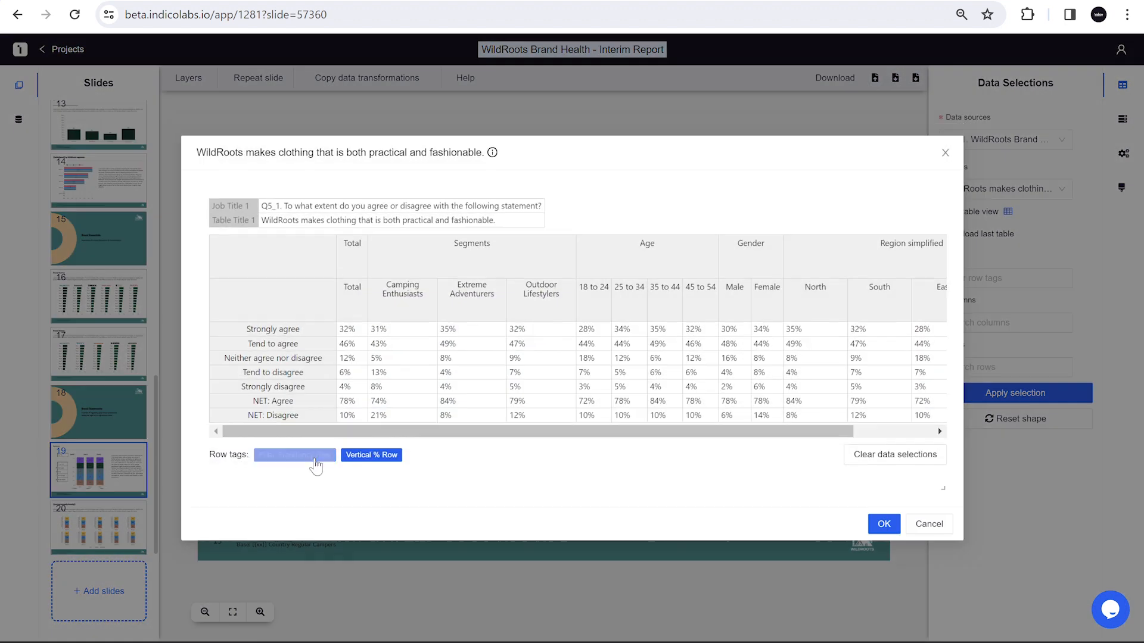
click(450, 261)
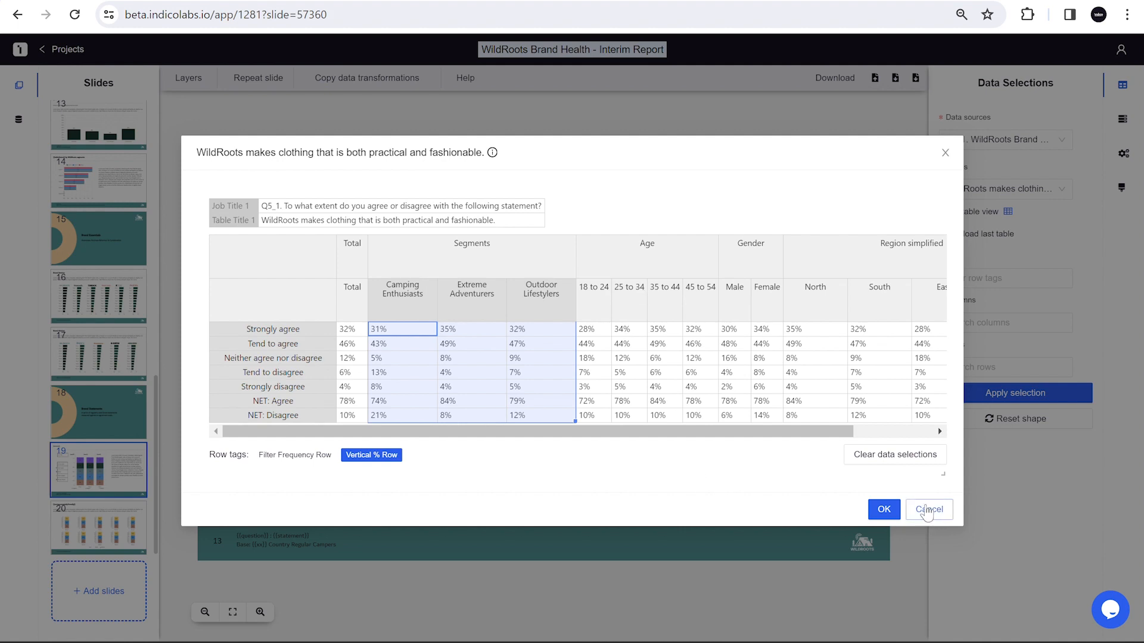
click(884, 511)
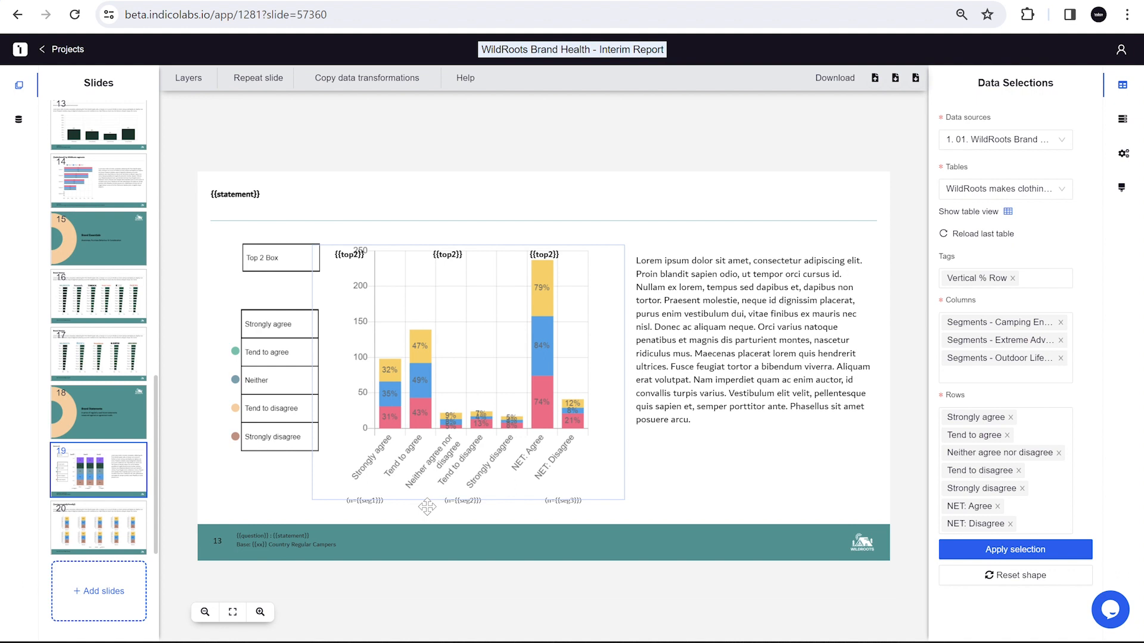
- Add a Filter by text search transformation to the stacked chart that removes rows whose labels start with NET
click(1122, 119)
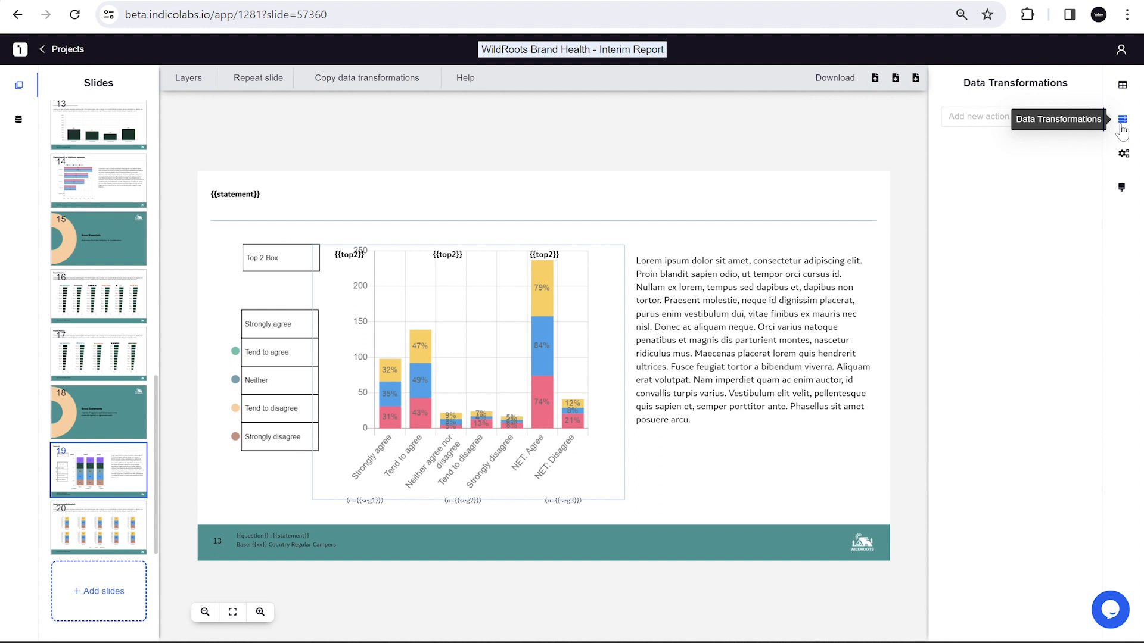
click(1033, 117)
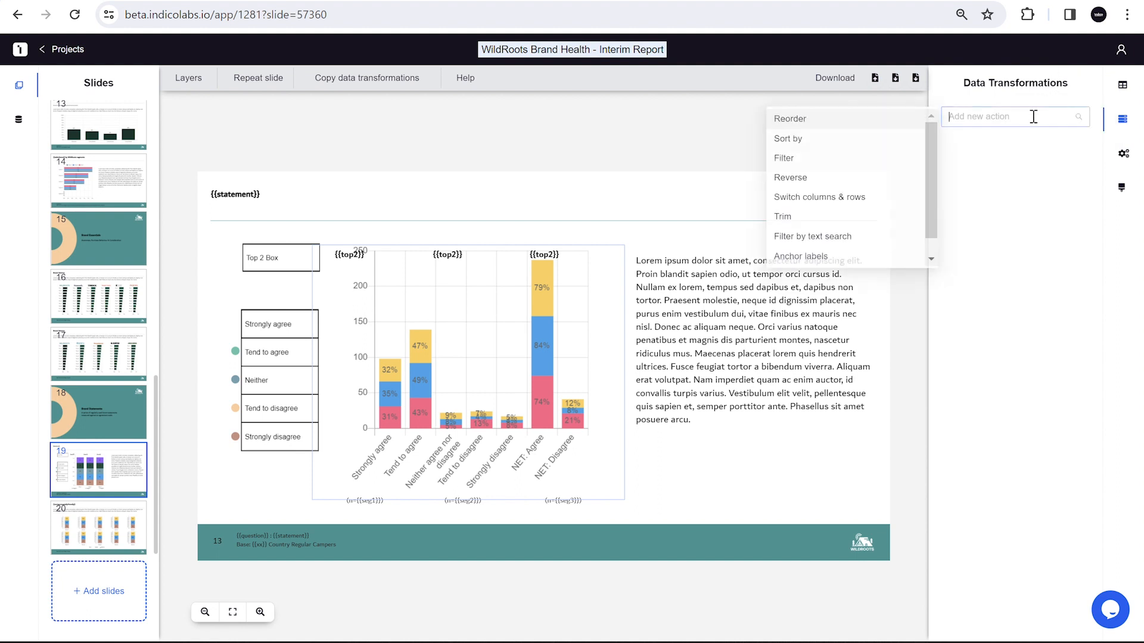
click(840, 243)
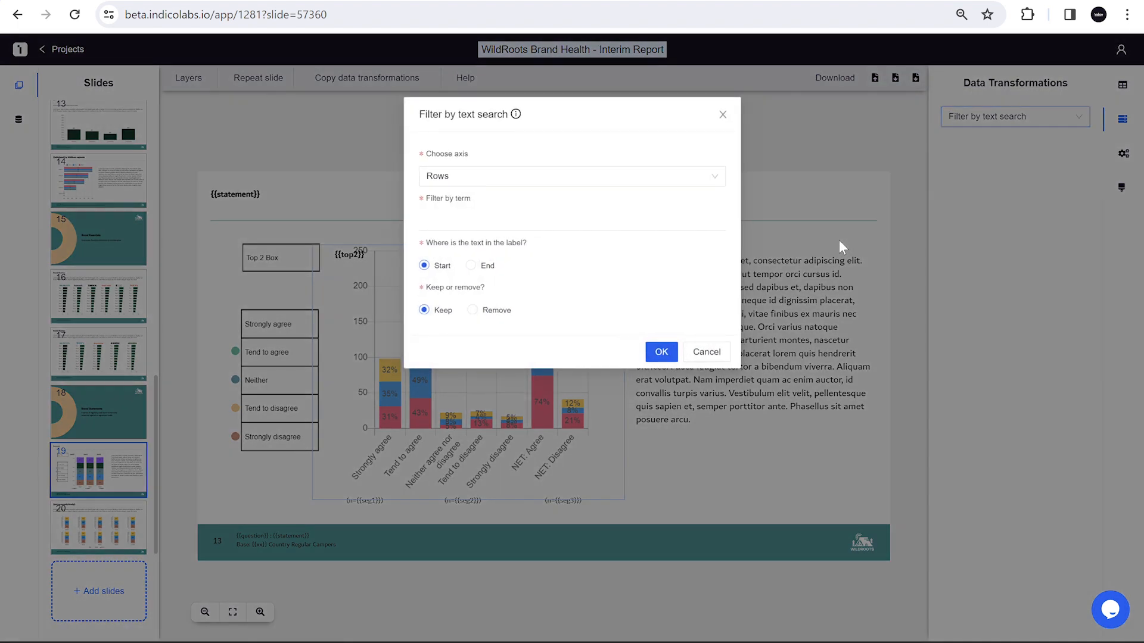
click(473, 310)
click(480, 222)
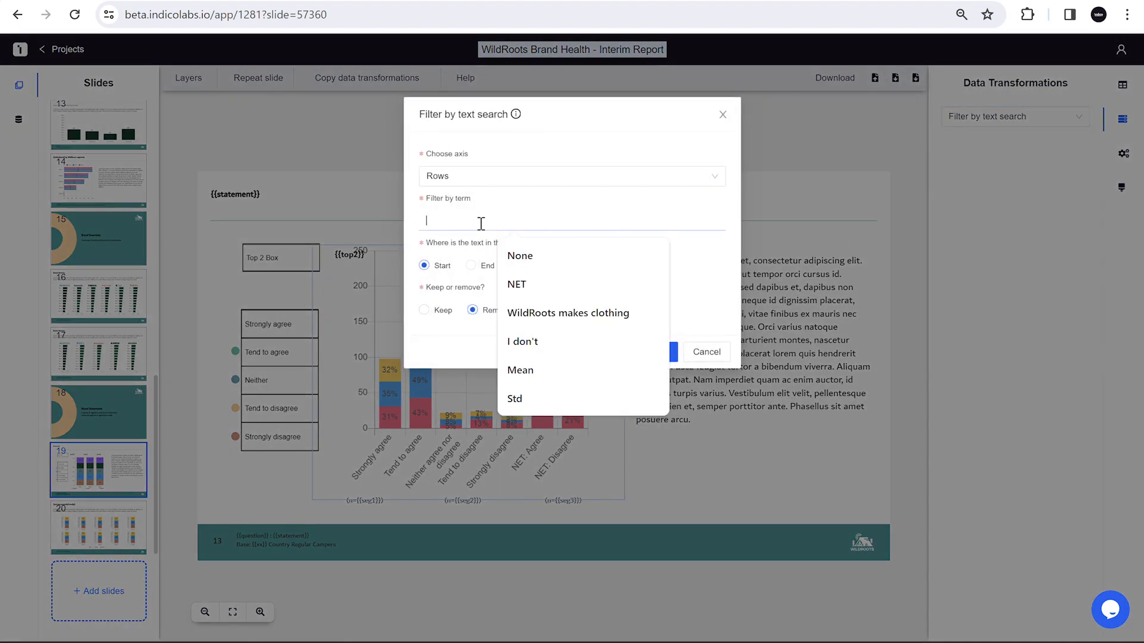
click(517, 284)
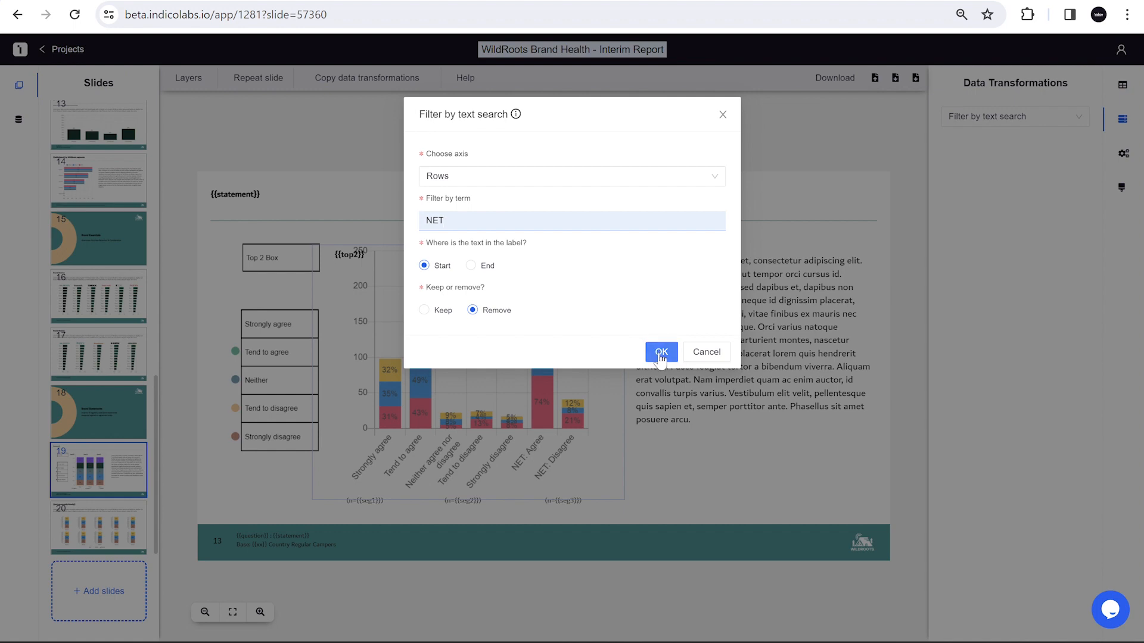
click(661, 352)
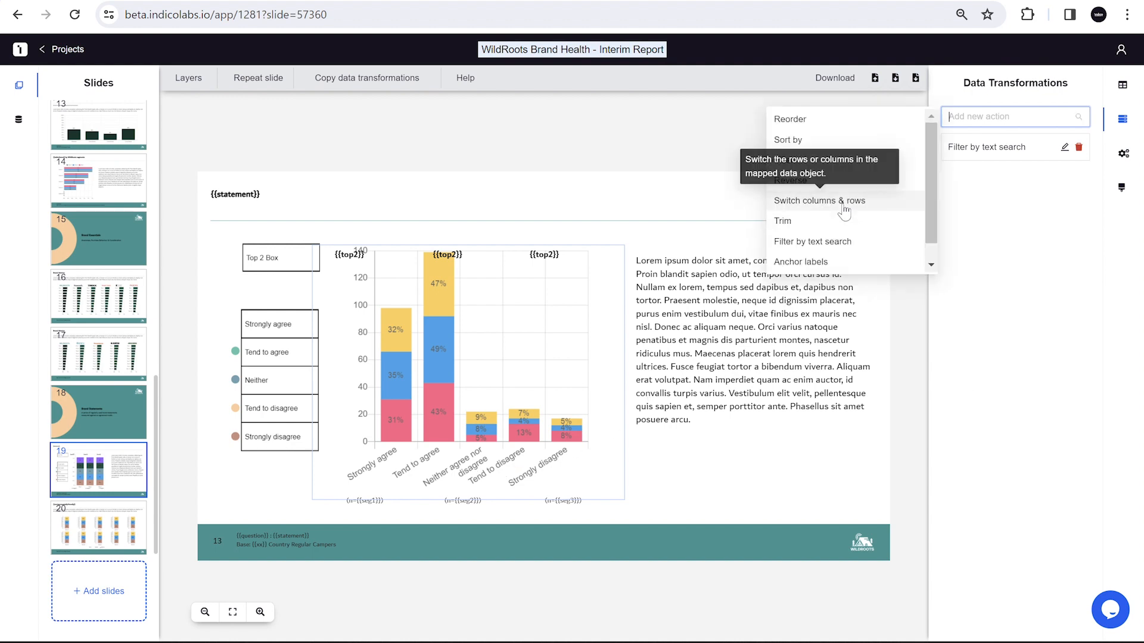
- Switch the stacked chart's columns and rows, and add a Reverse transformation on the Columns axis
click(842, 204)
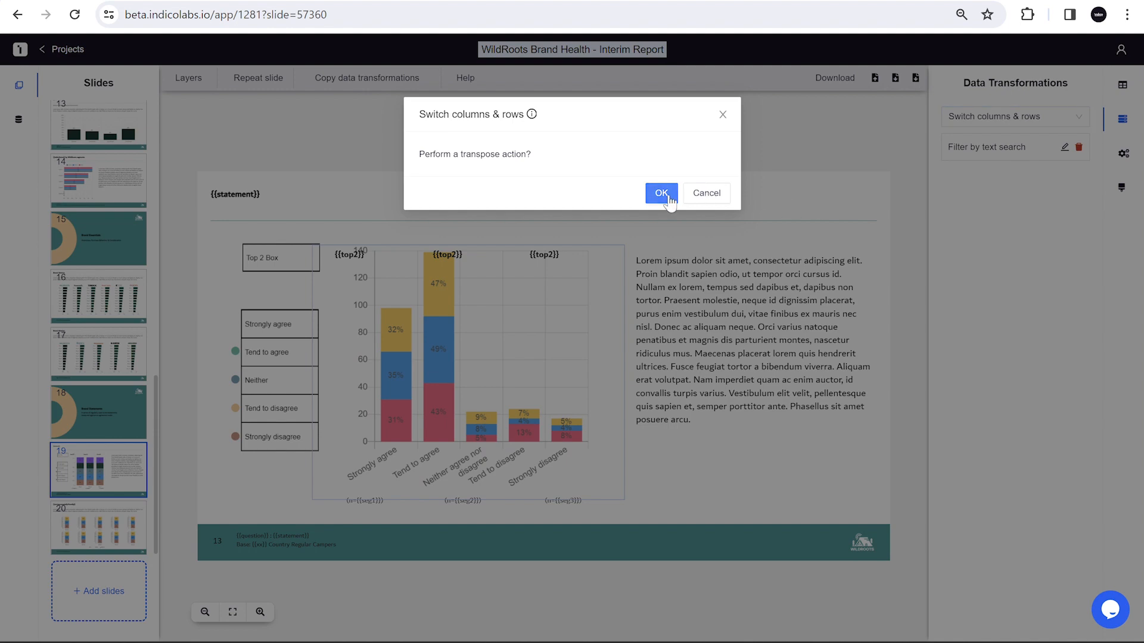
click(669, 197)
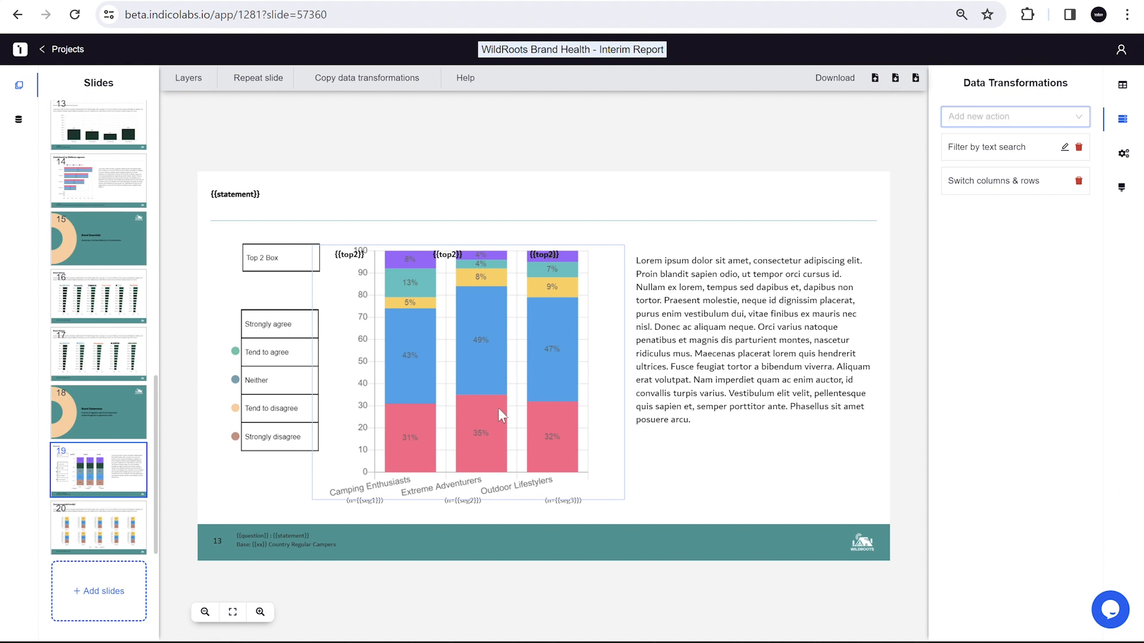
click(989, 116)
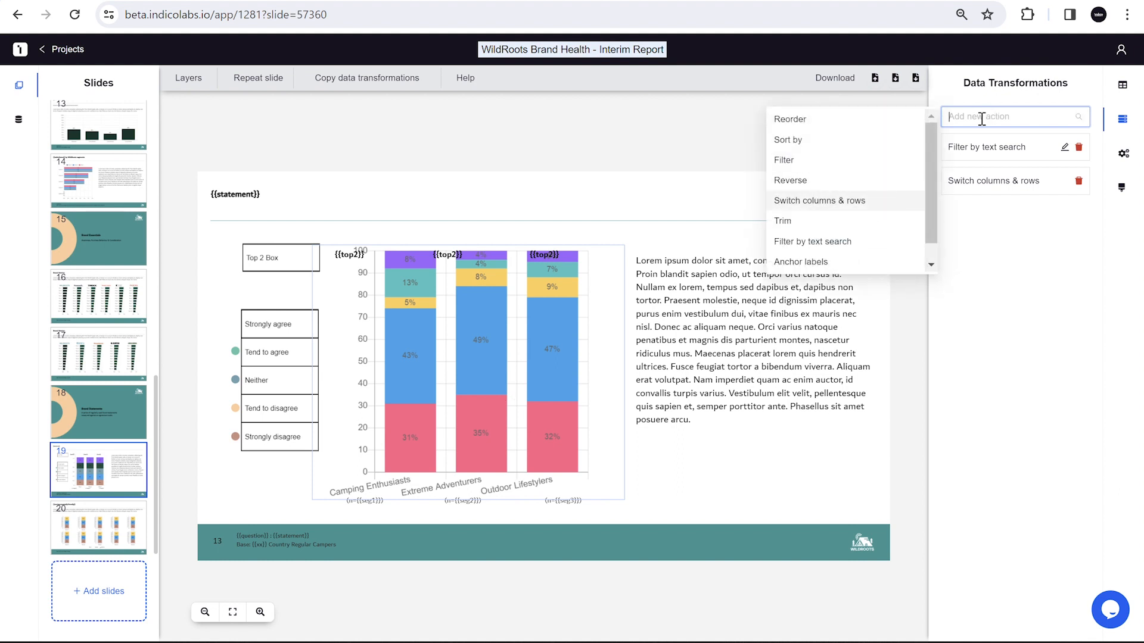
click(858, 182)
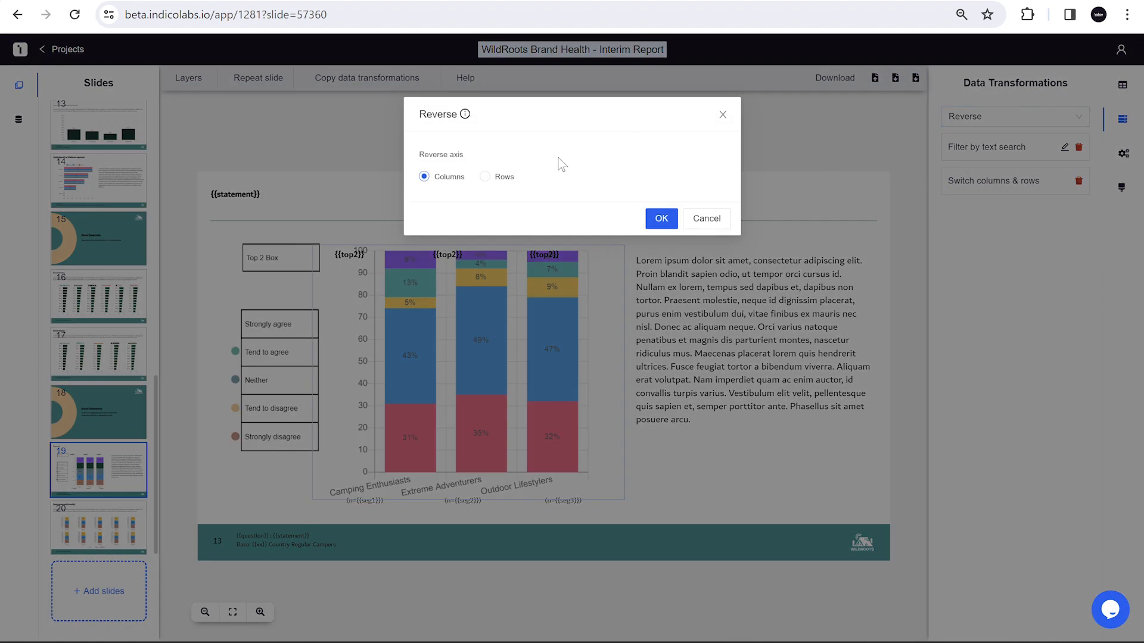
click(661, 220)
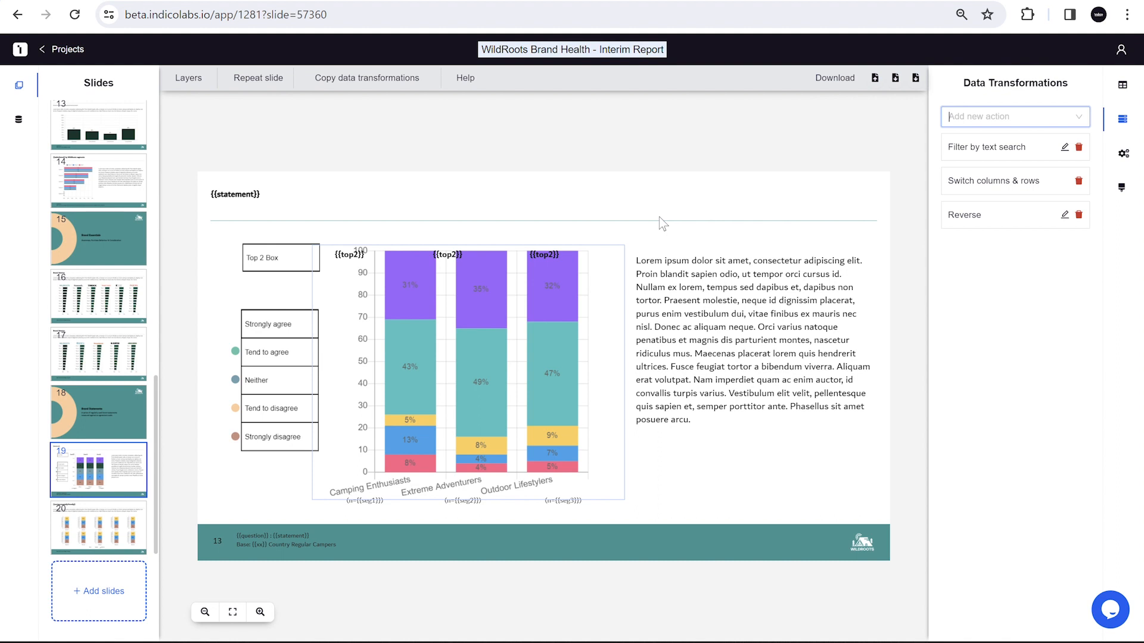
- Fill the slide title's statement placeholder with the Table Title from the last used table
click(256, 203)
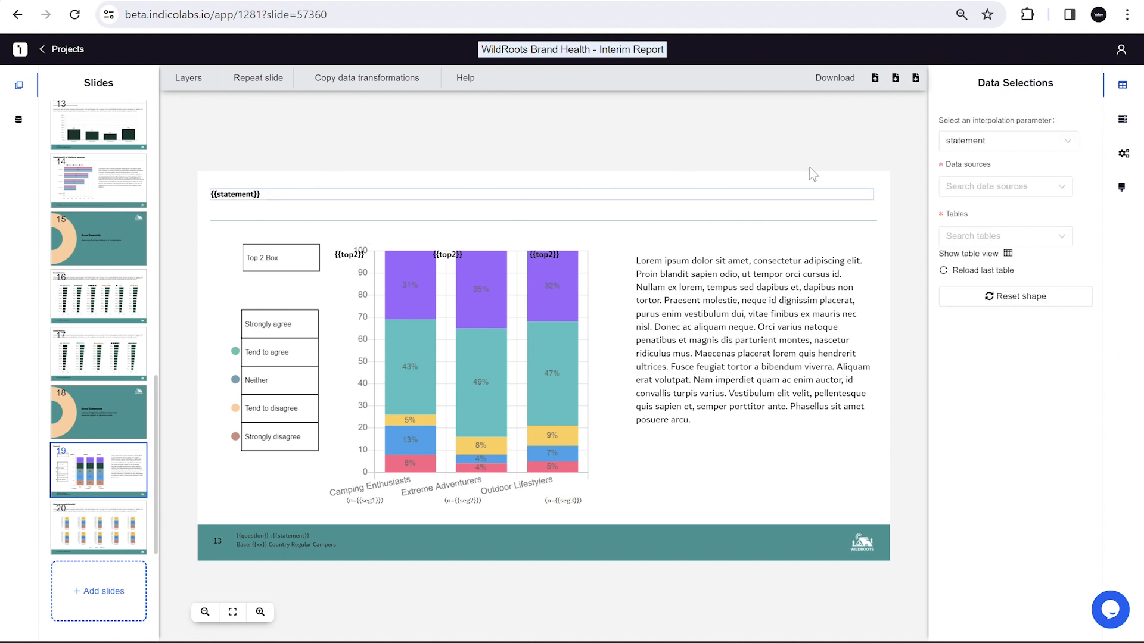
click(951, 273)
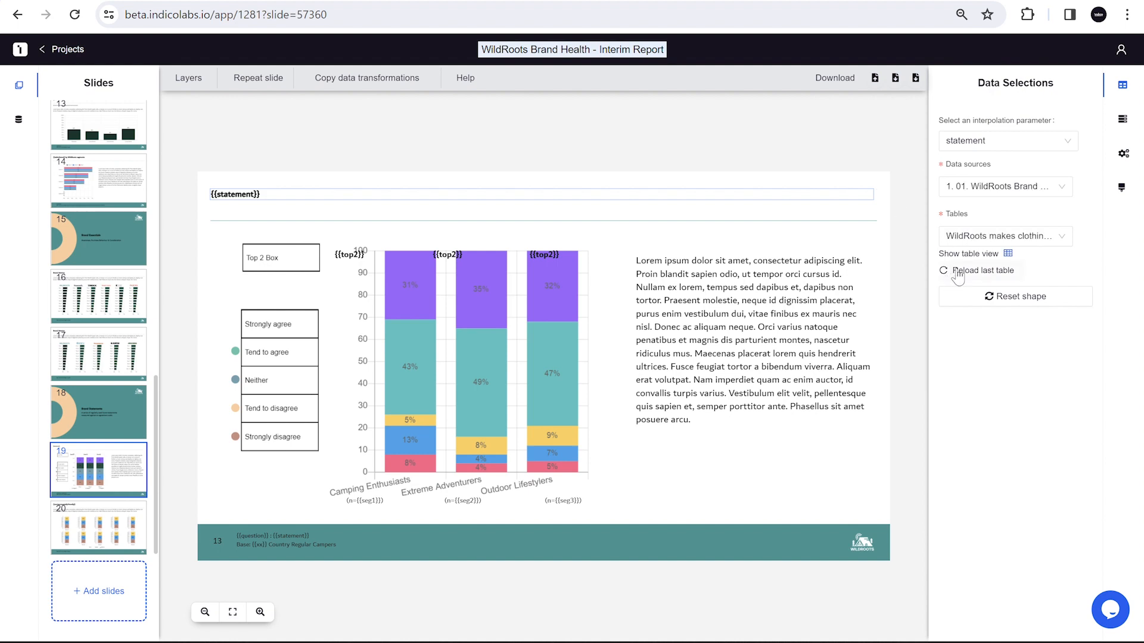
click(1008, 255)
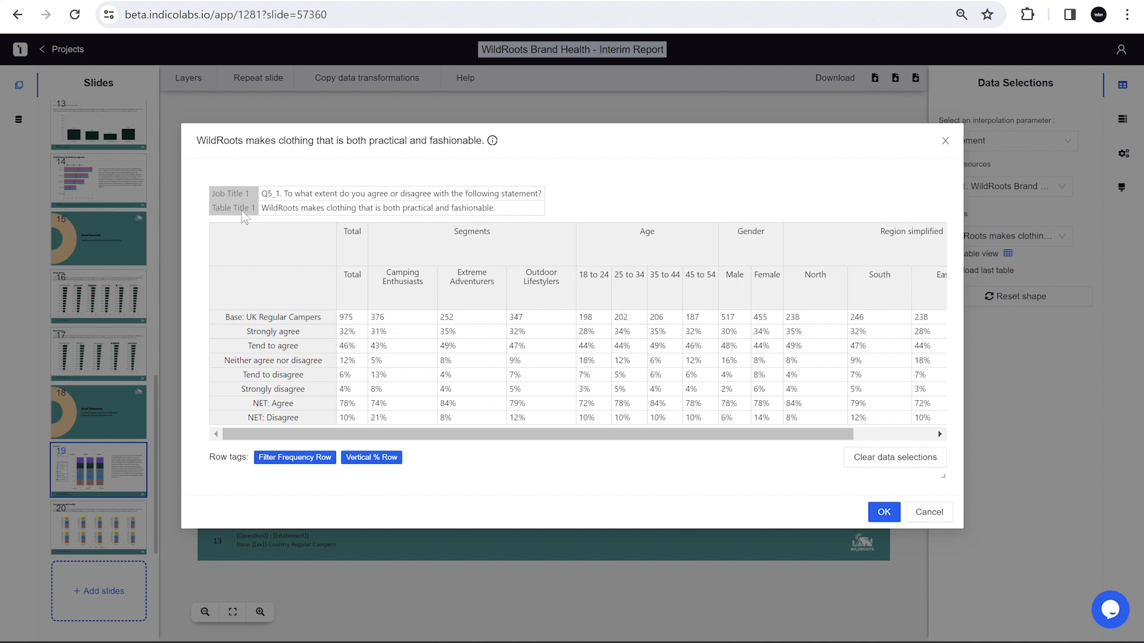
click(275, 211)
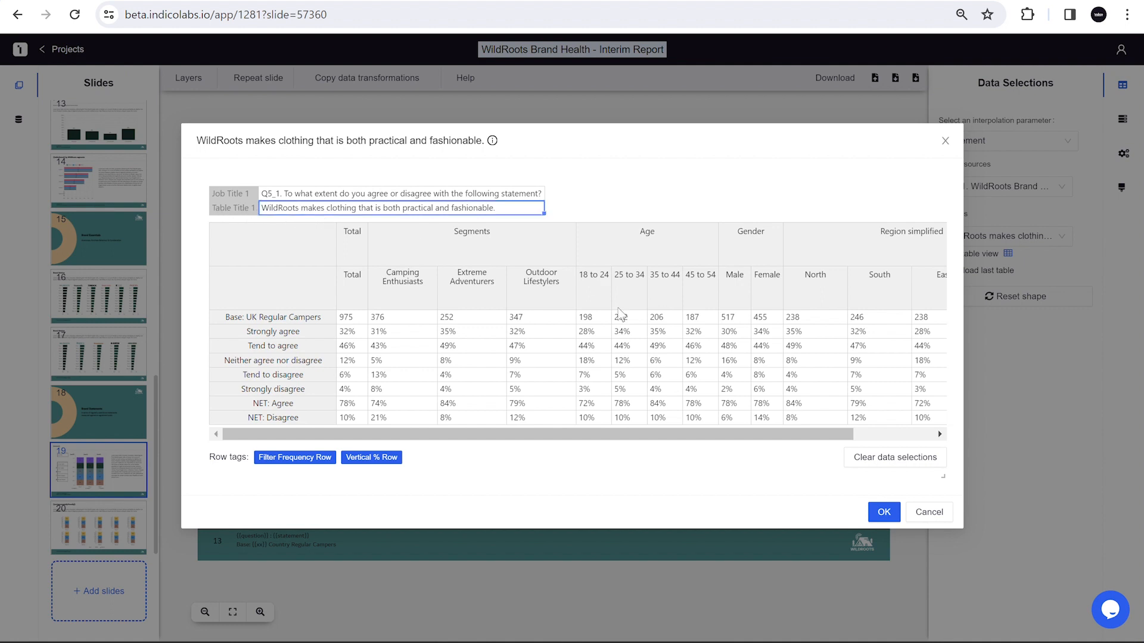
click(885, 516)
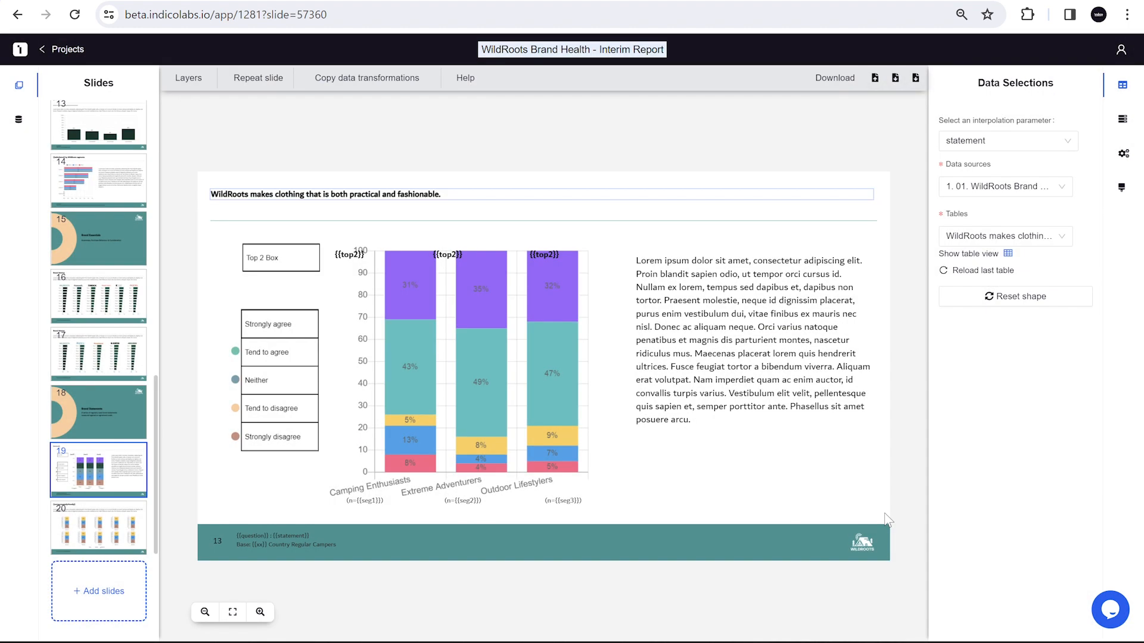
- Fill the first top2 placeholder above the chart with the last table's NET: Agree value for Camping Enthusiasts
click(355, 257)
click(471, 255)
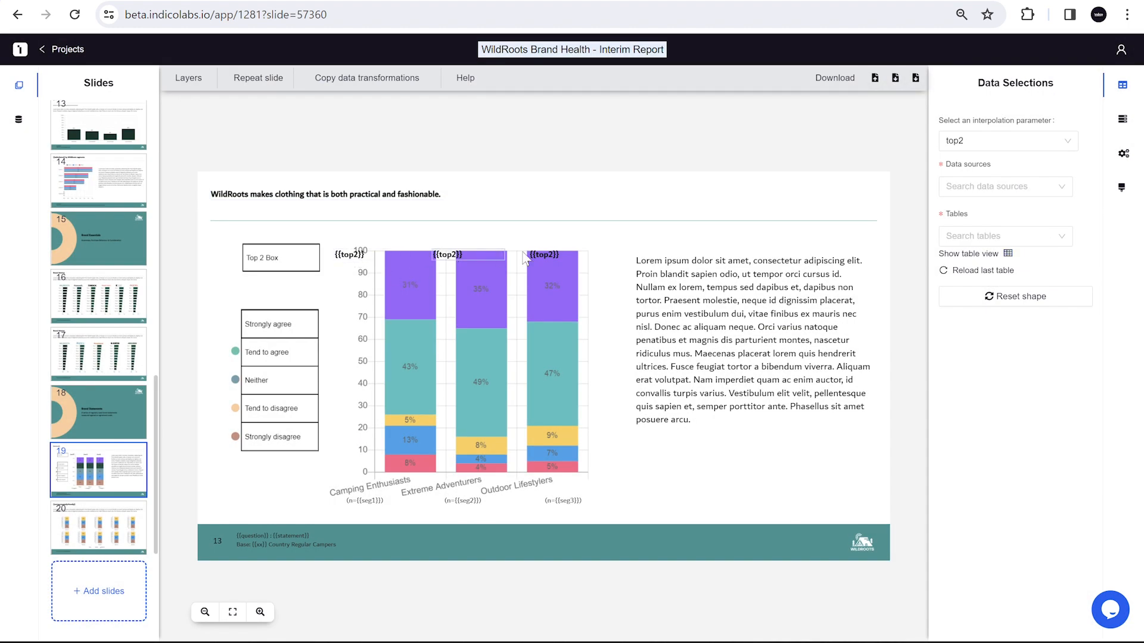
click(561, 259)
click(357, 258)
click(971, 273)
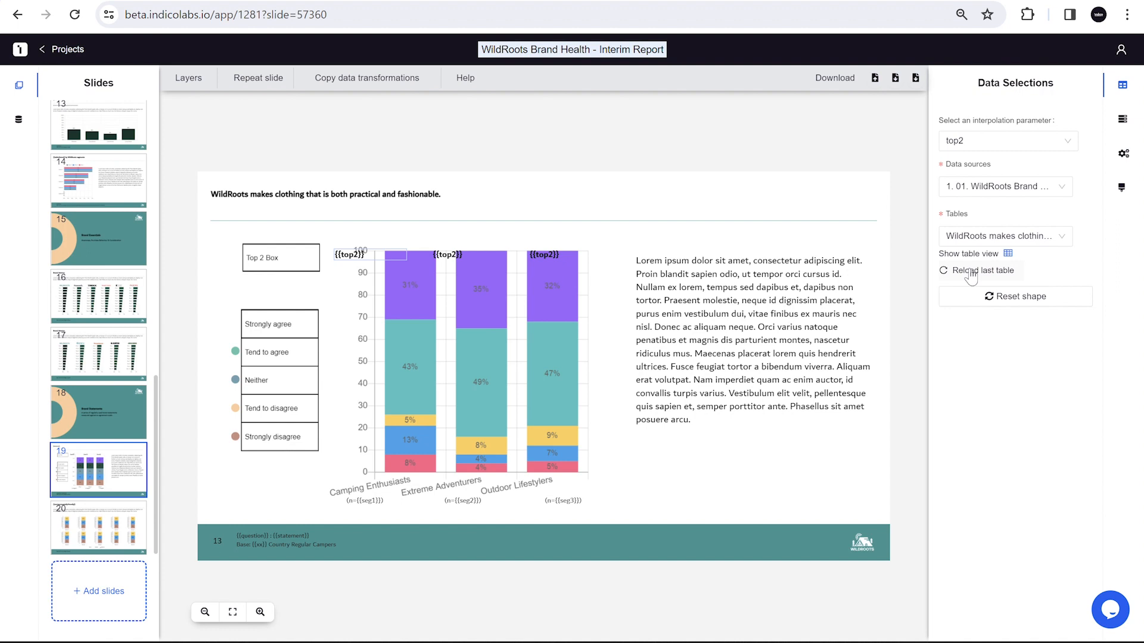
click(1007, 253)
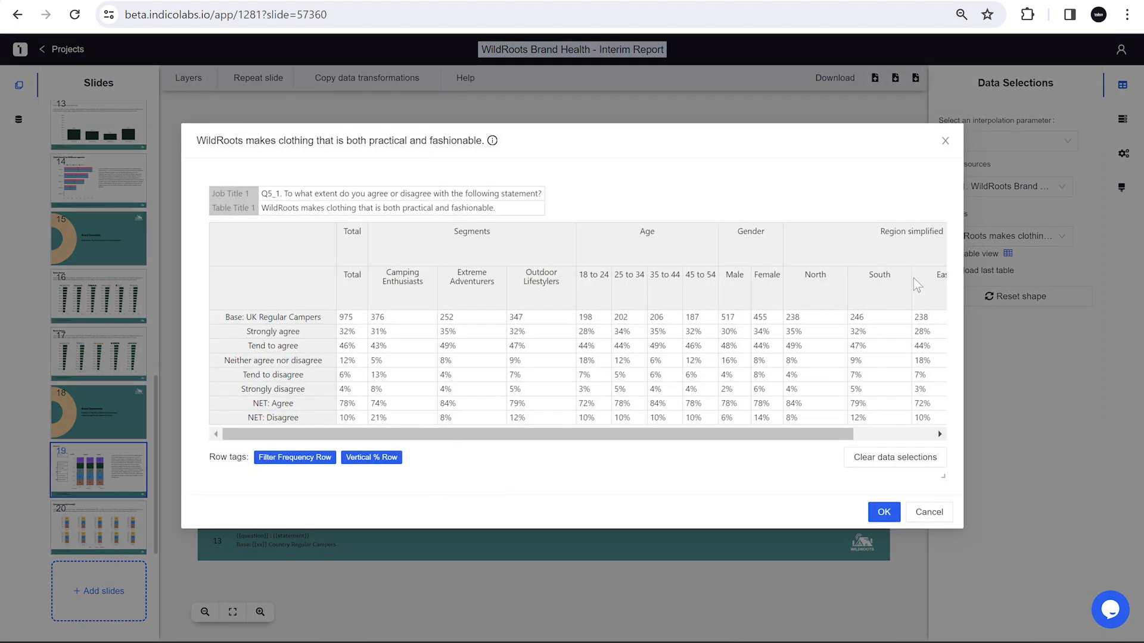
click(409, 405)
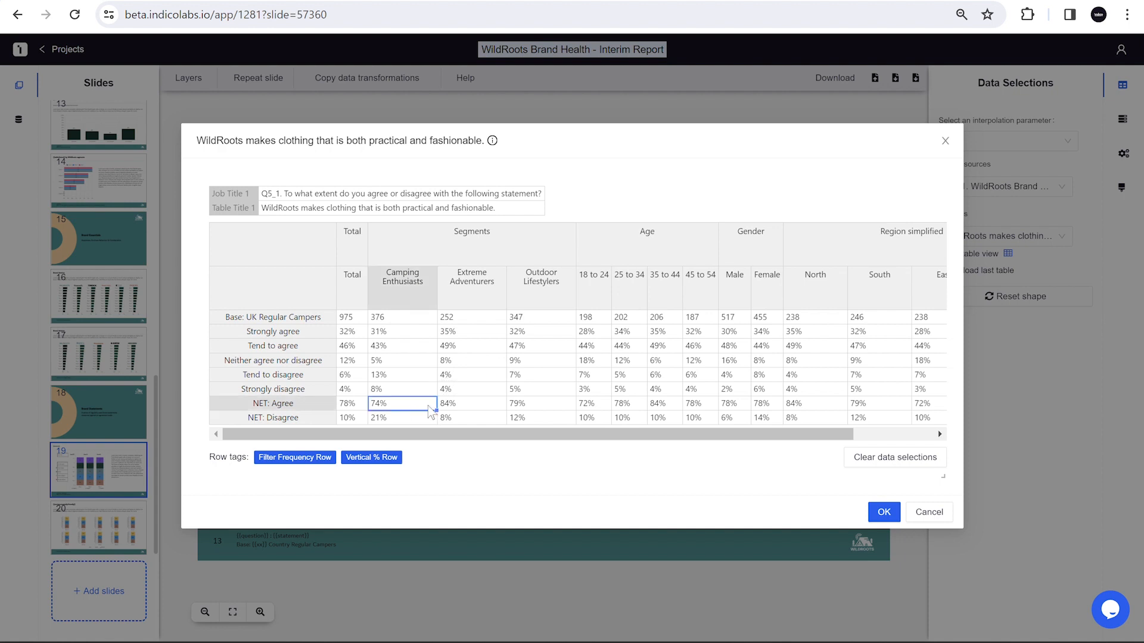
click(884, 514)
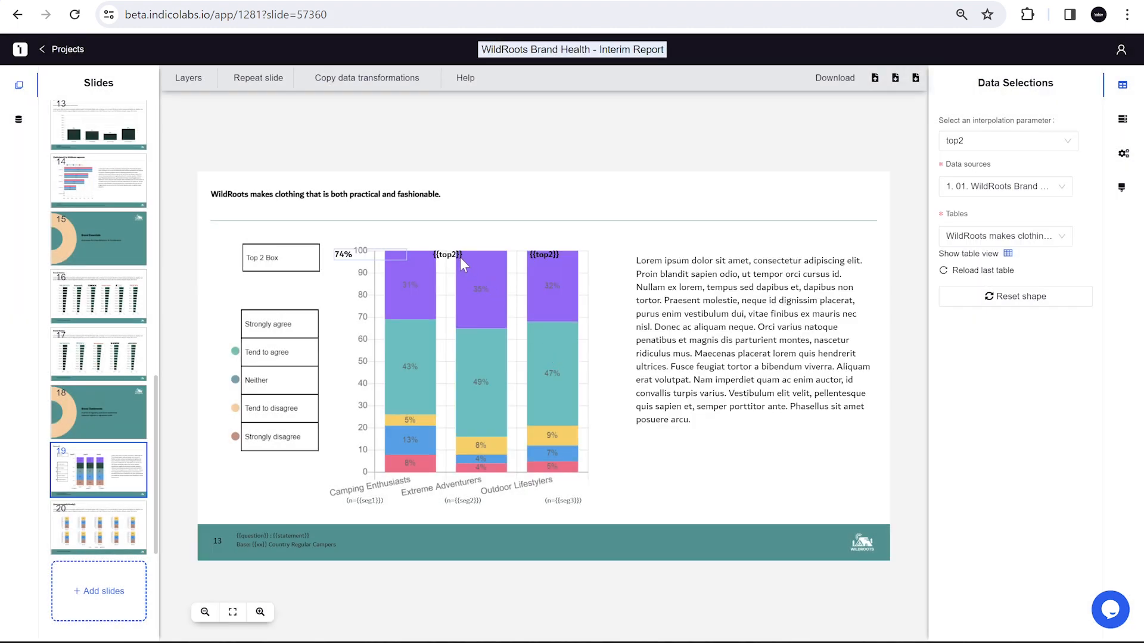
- Fill the middle top2 placeholder with the last table's NET: Agree value for Extreme Adventurers
click(460, 258)
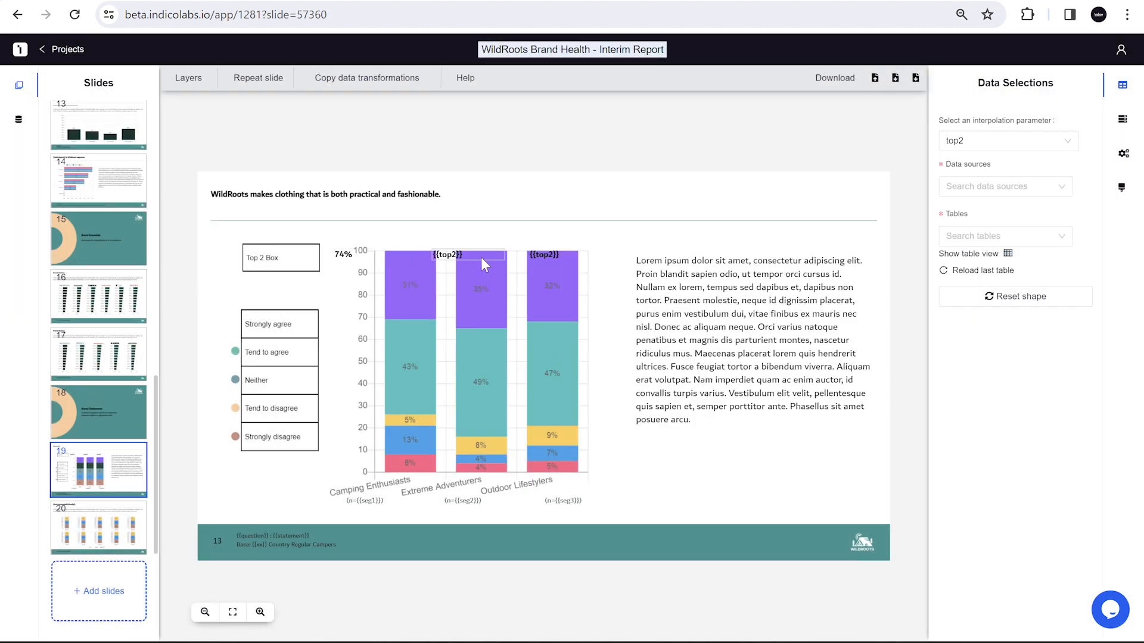
click(1007, 253)
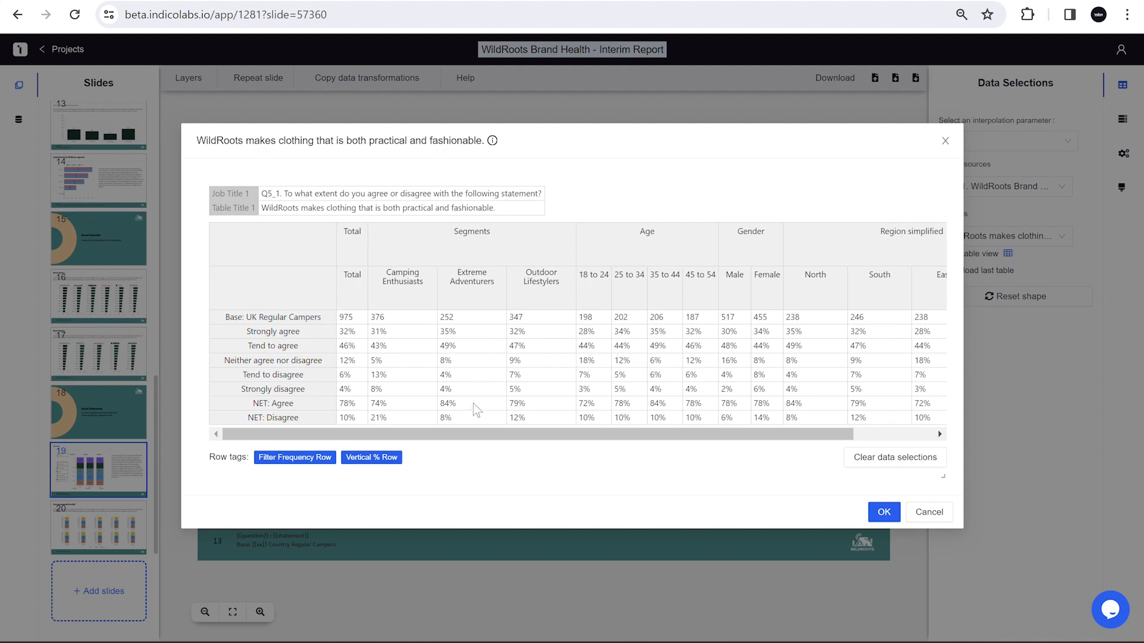
click(474, 405)
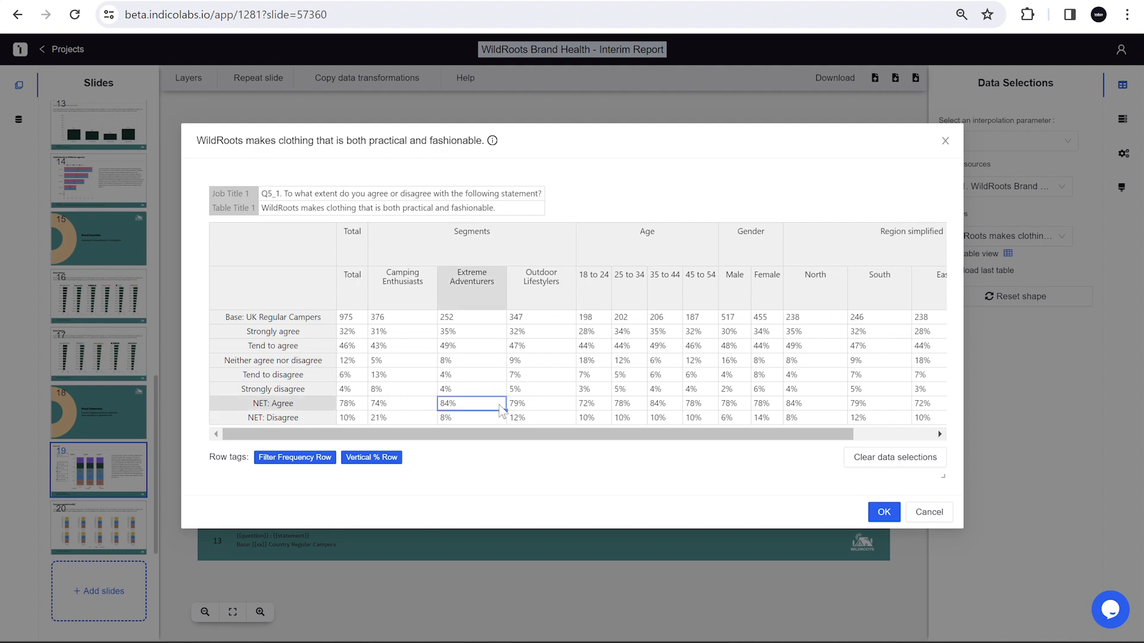
click(884, 513)
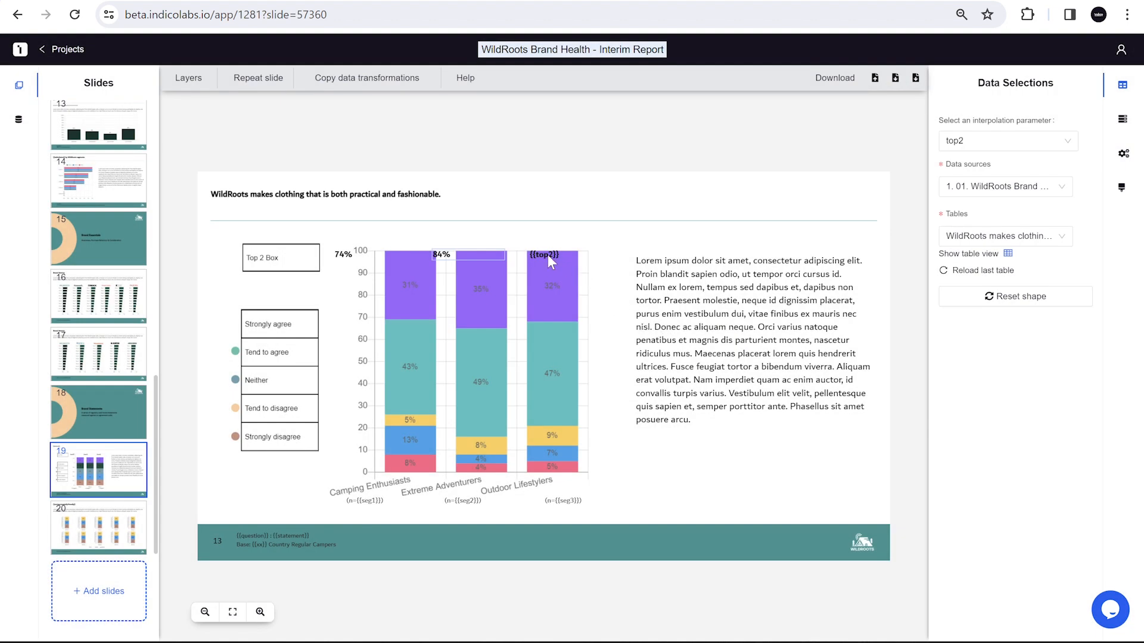
- Fill the last top2 placeholder with the same table's NET: Agree value for Outdoor Lifestylers
click(548, 255)
click(1005, 271)
click(1007, 253)
click(549, 405)
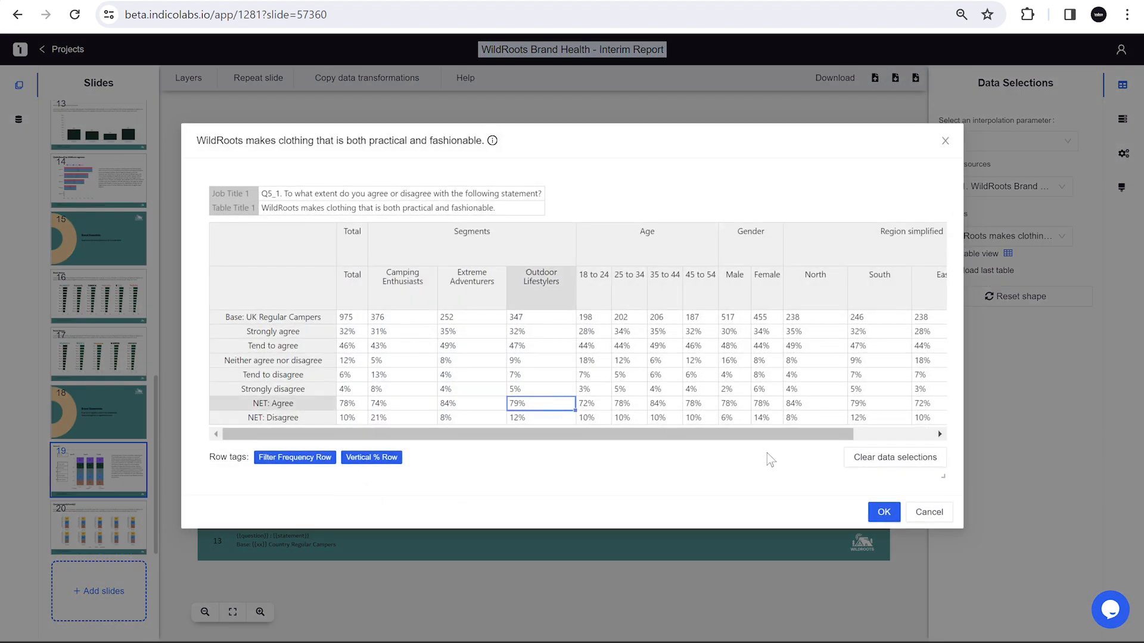
click(881, 507)
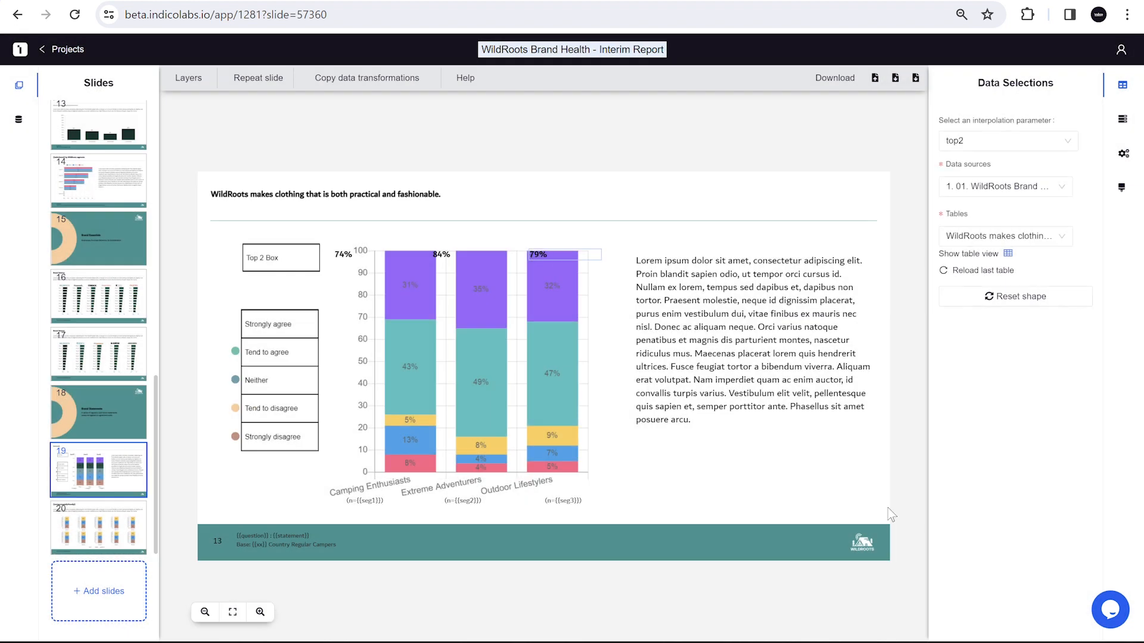
- Fill the seg1 and seg2 placeholders below the chart with the Base: UK Regular Campers values for Camping Enthusiasts and Extreme Adventurers
click(369, 501)
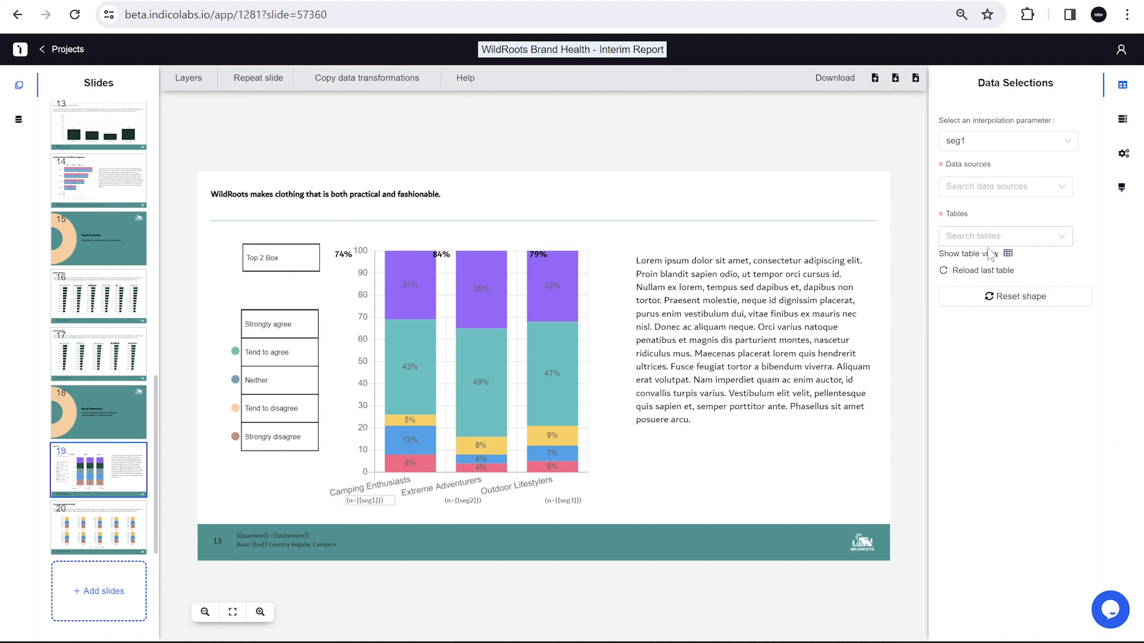
click(1007, 253)
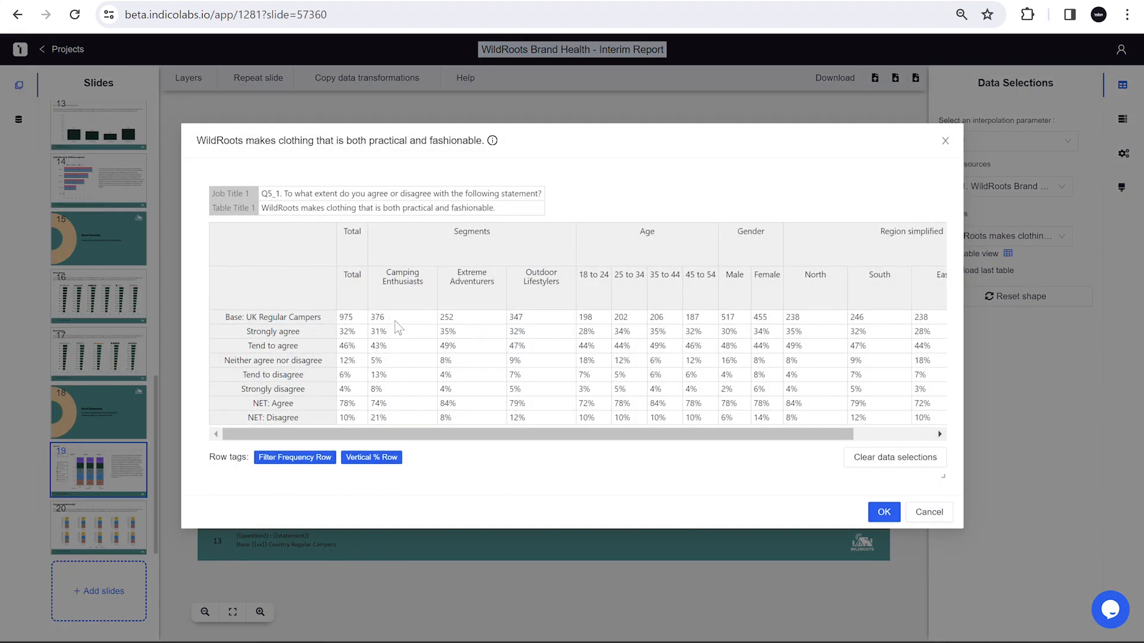
click(395, 319)
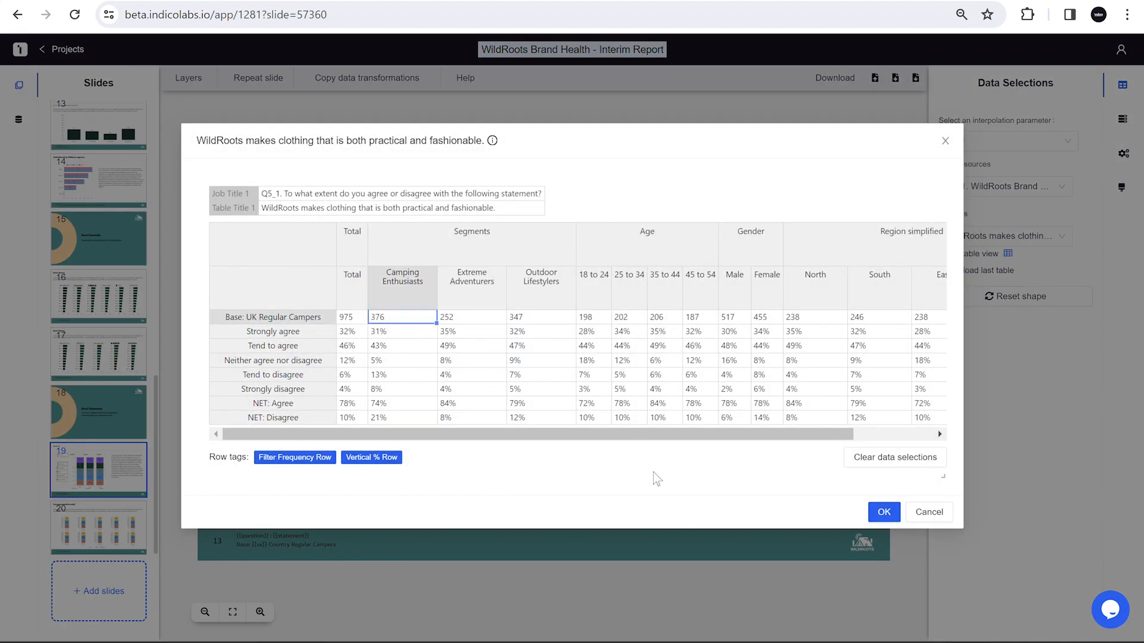
click(587, 534)
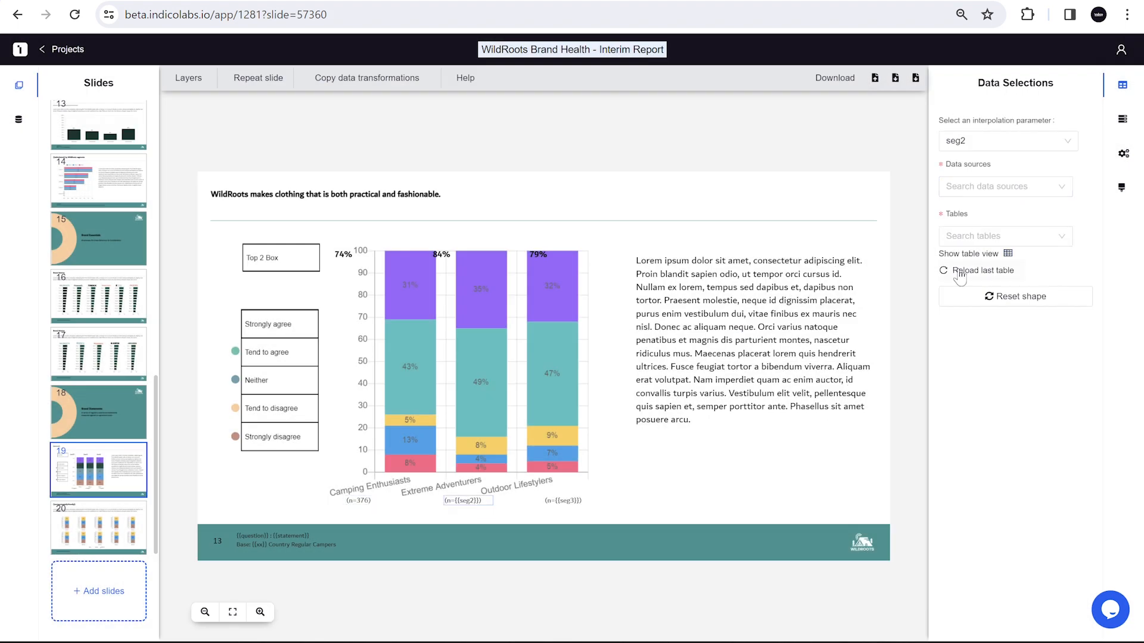
click(1007, 254)
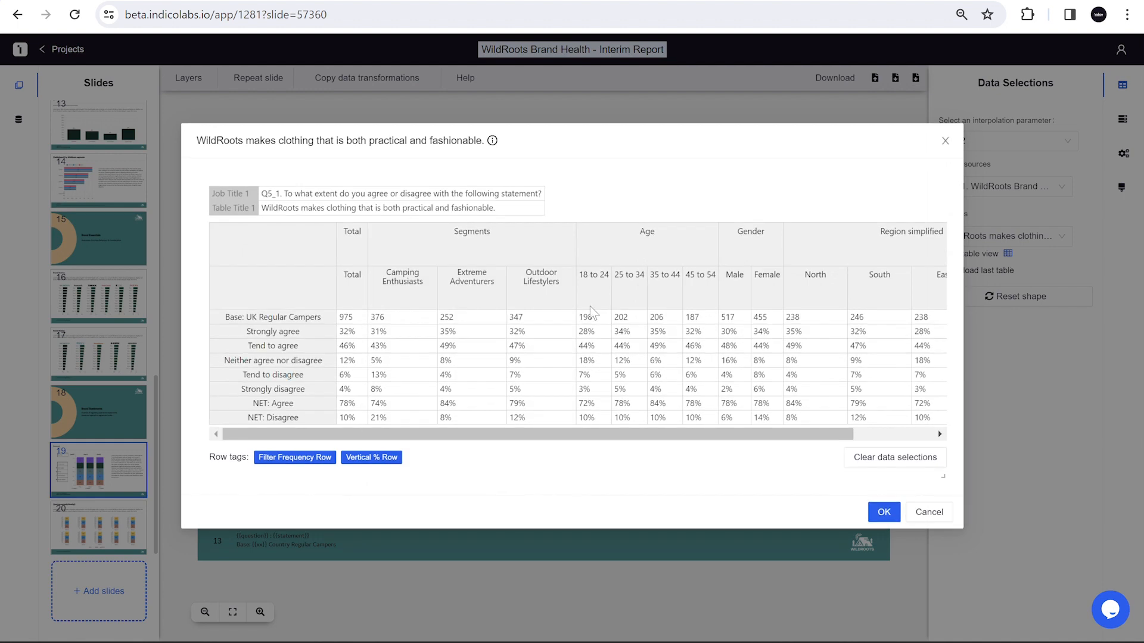
click(470, 321)
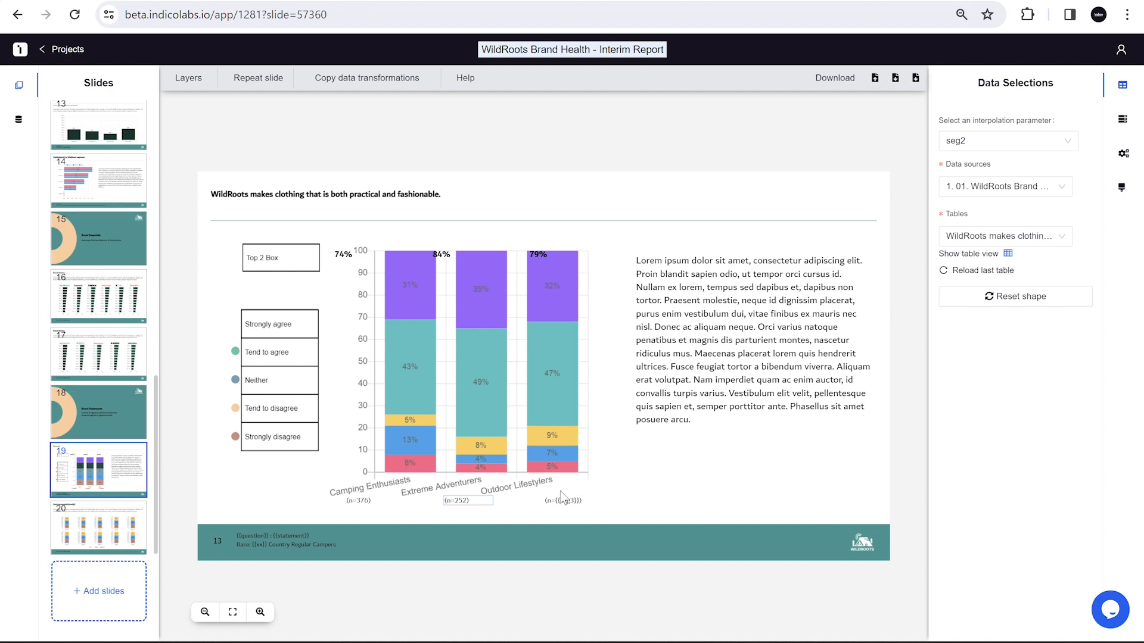
- Fill the seg3 placeholder below the chart with the last table's Base: UK Regular Campers value for Outdoor Lifestylers
click(564, 499)
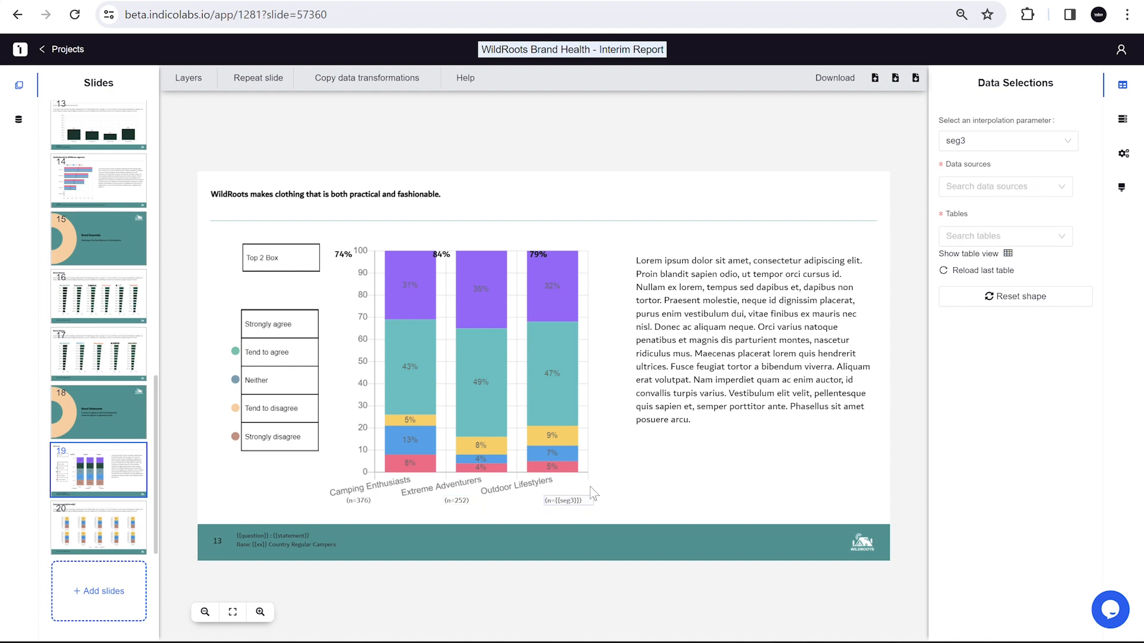
click(1008, 254)
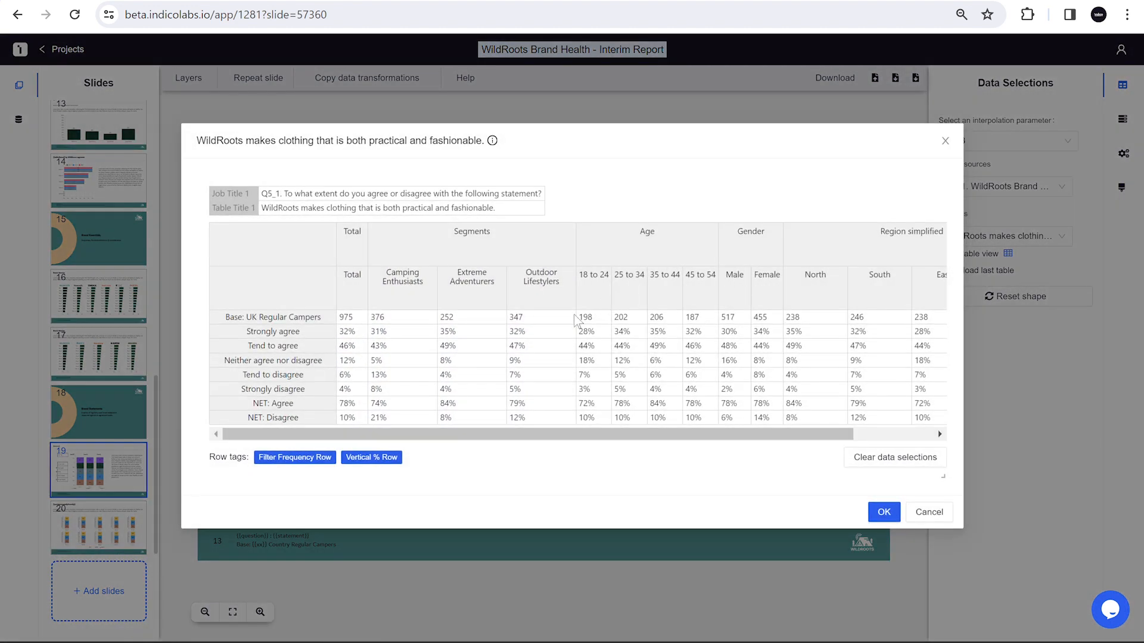
click(534, 322)
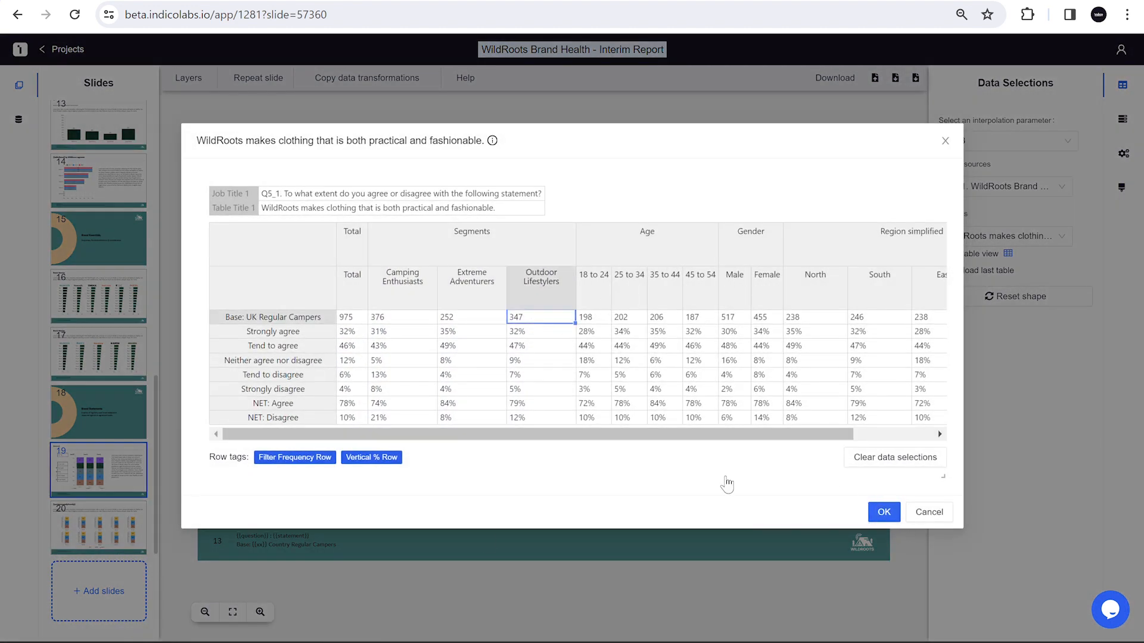
click(884, 512)
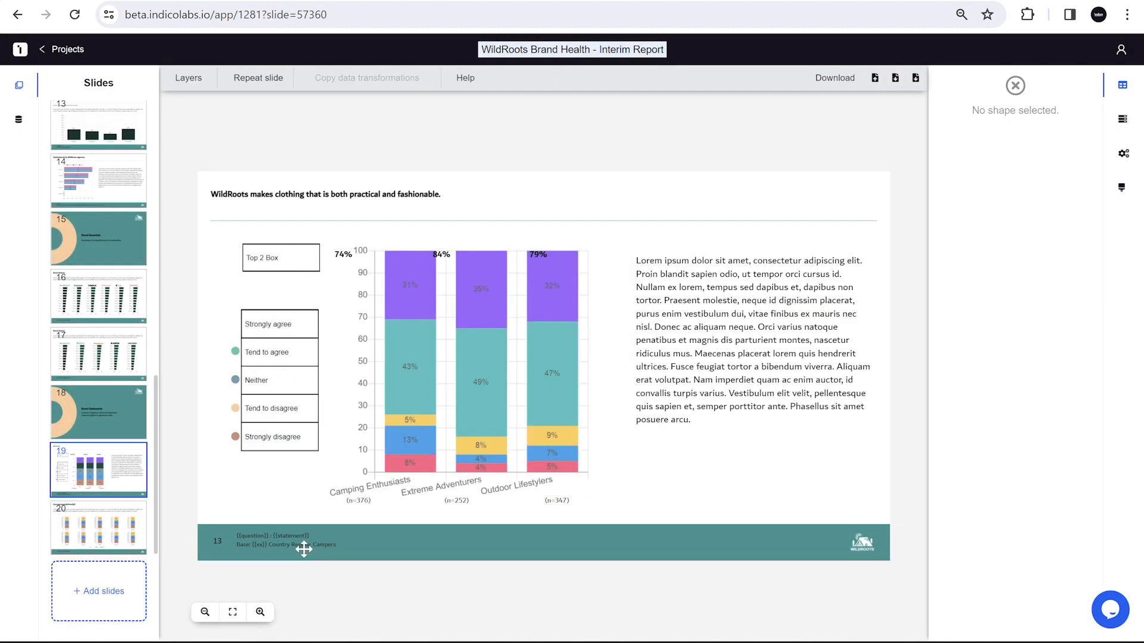
- Fill the footer's question placeholder with the last table's Job Title 1 text
click(253, 543)
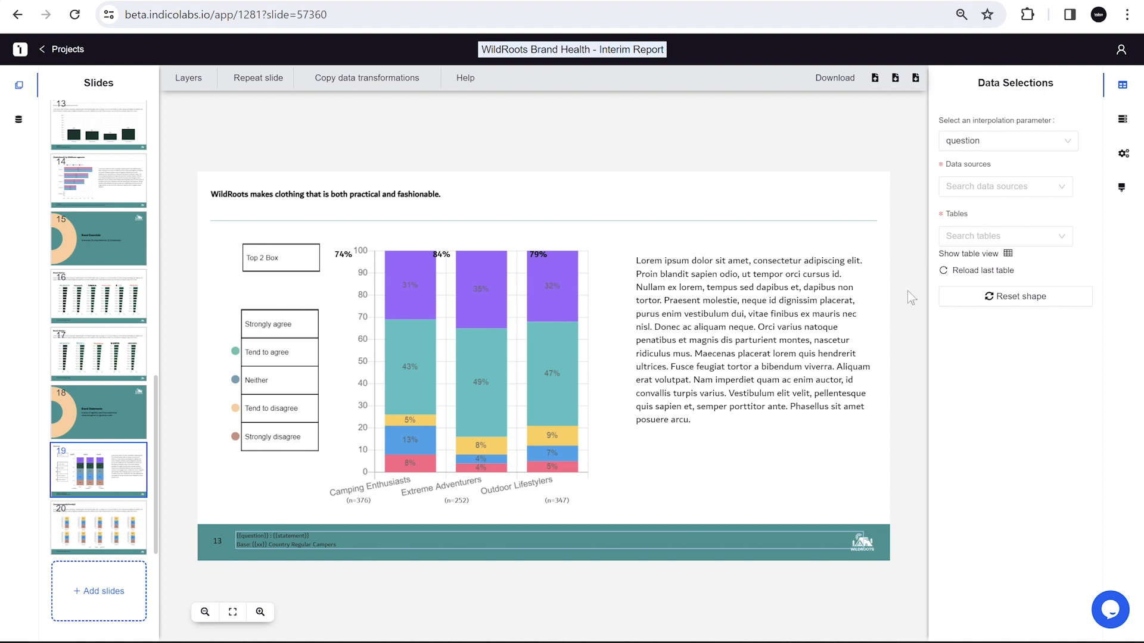
click(1007, 253)
click(370, 196)
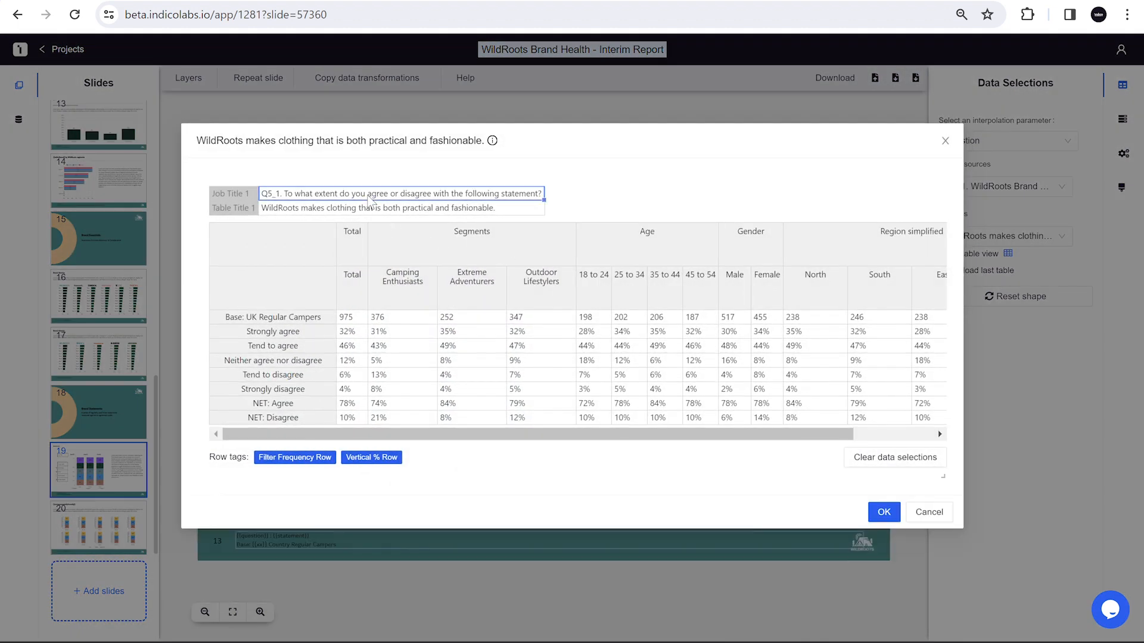
click(884, 513)
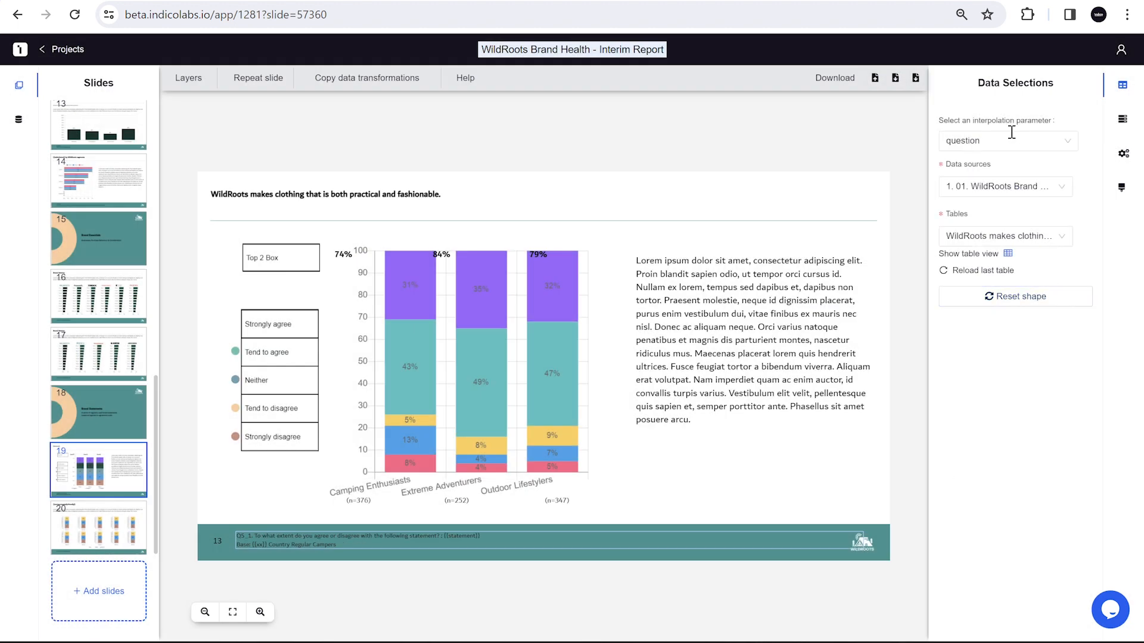
- Fill the footer's statement placeholder with the same table's Table Title 1 text
click(1012, 138)
click(985, 187)
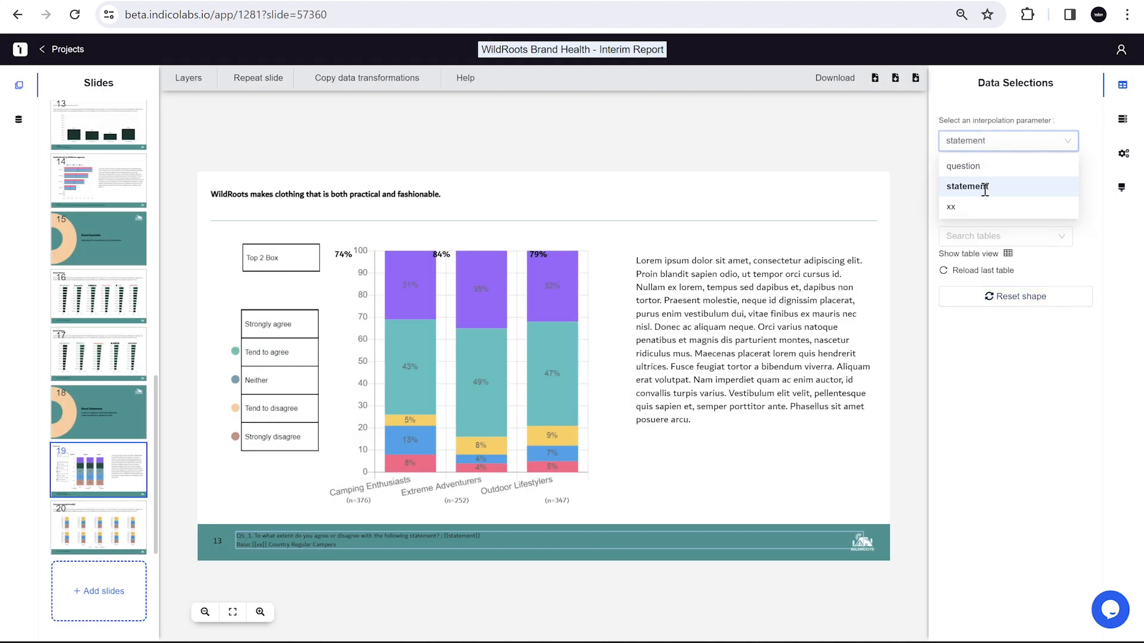
click(1008, 254)
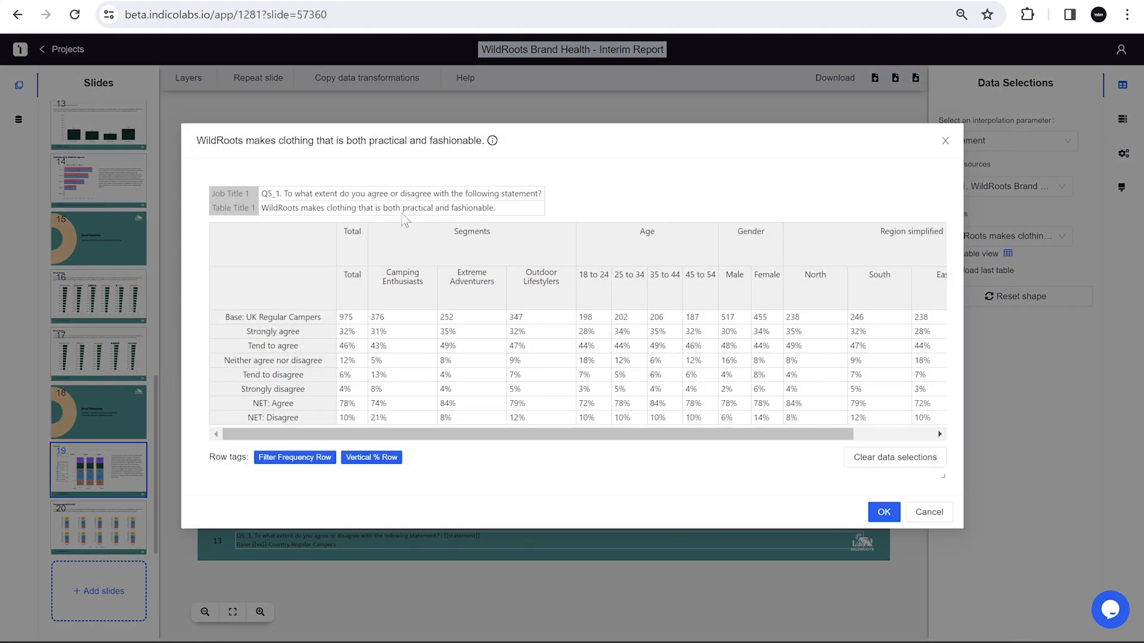
click(402, 212)
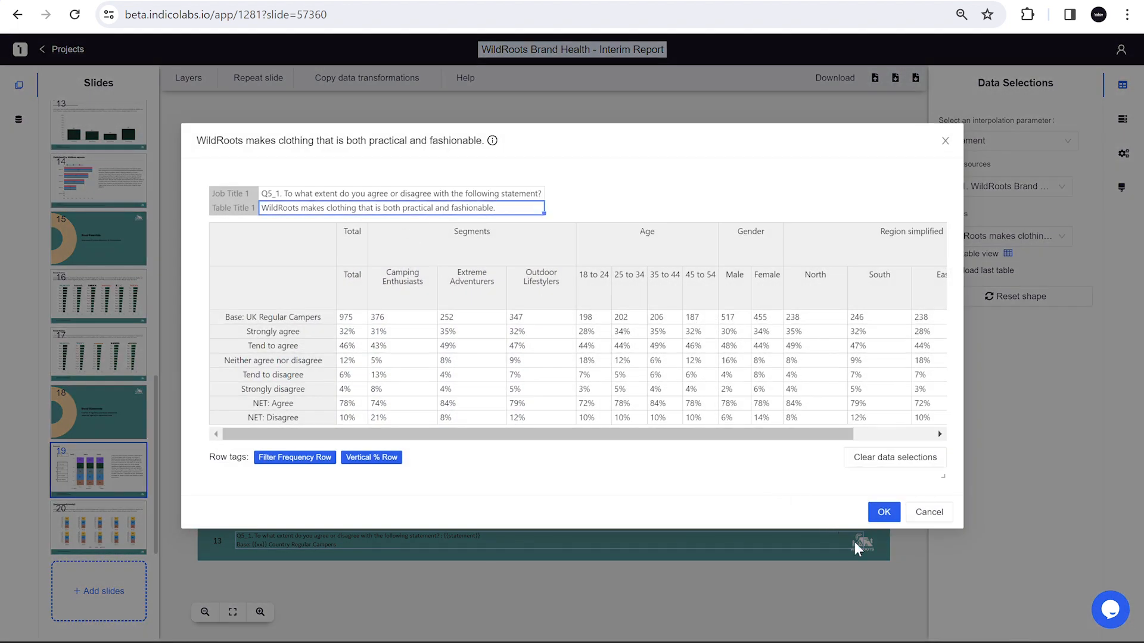
click(884, 512)
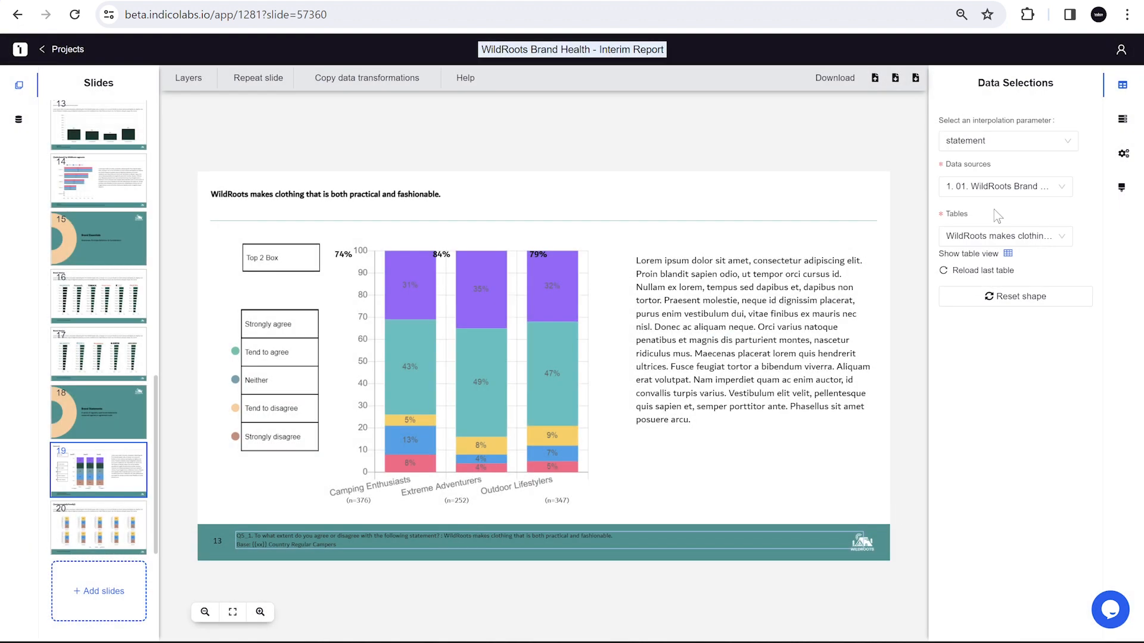
- Fill the footer's xx placeholder with the Base: UK Regular Campers value from the Total column
click(976, 143)
click(992, 204)
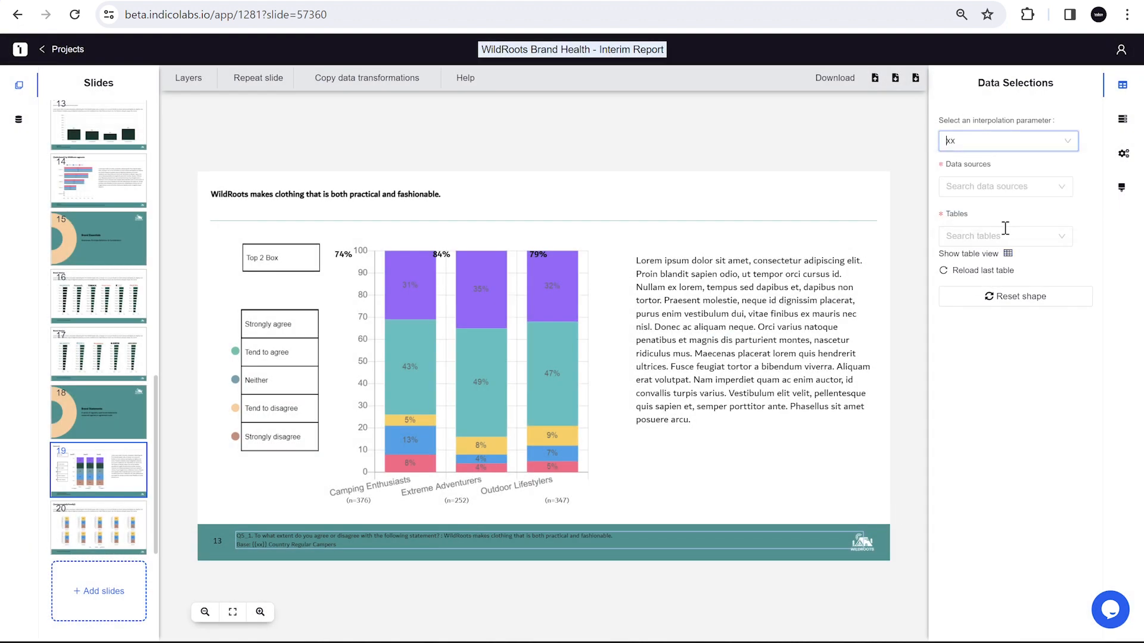
click(1008, 253)
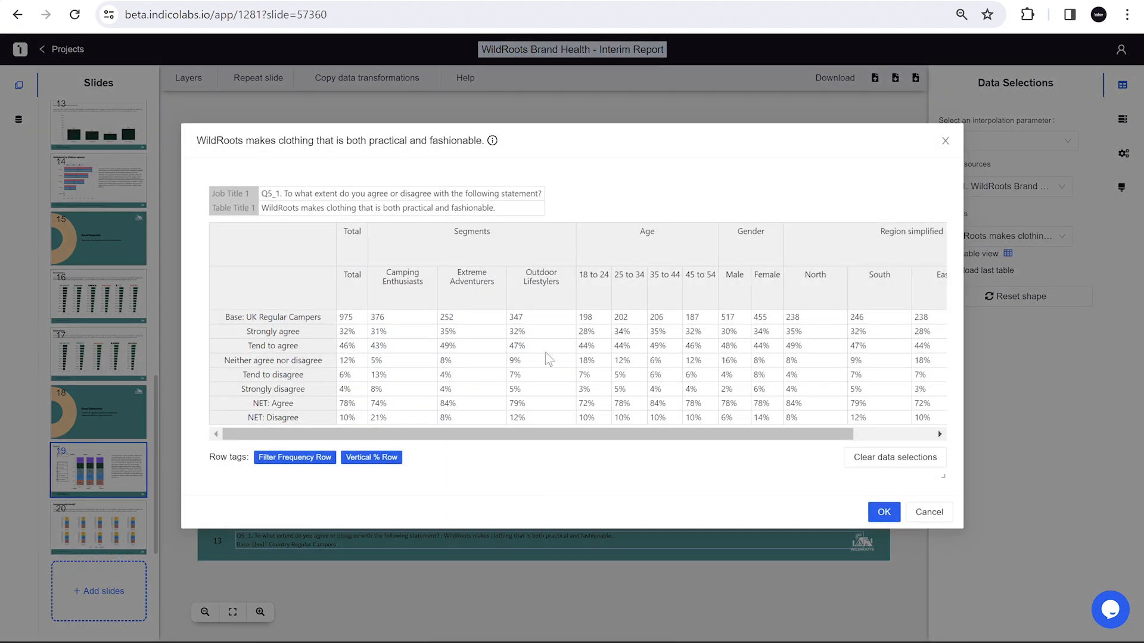
click(356, 318)
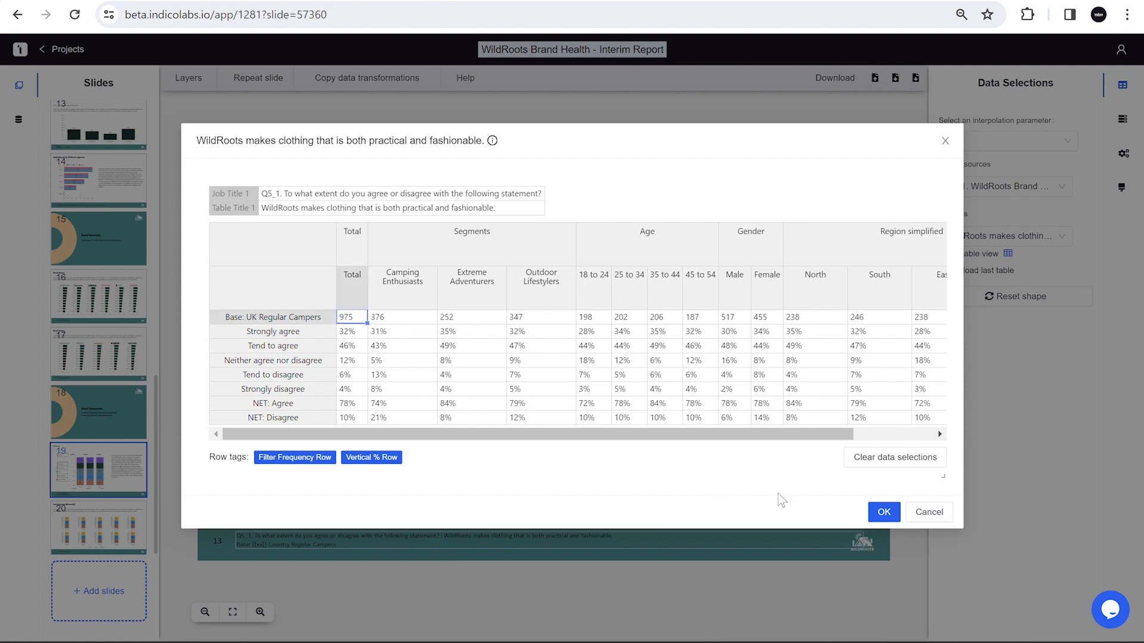
click(884, 512)
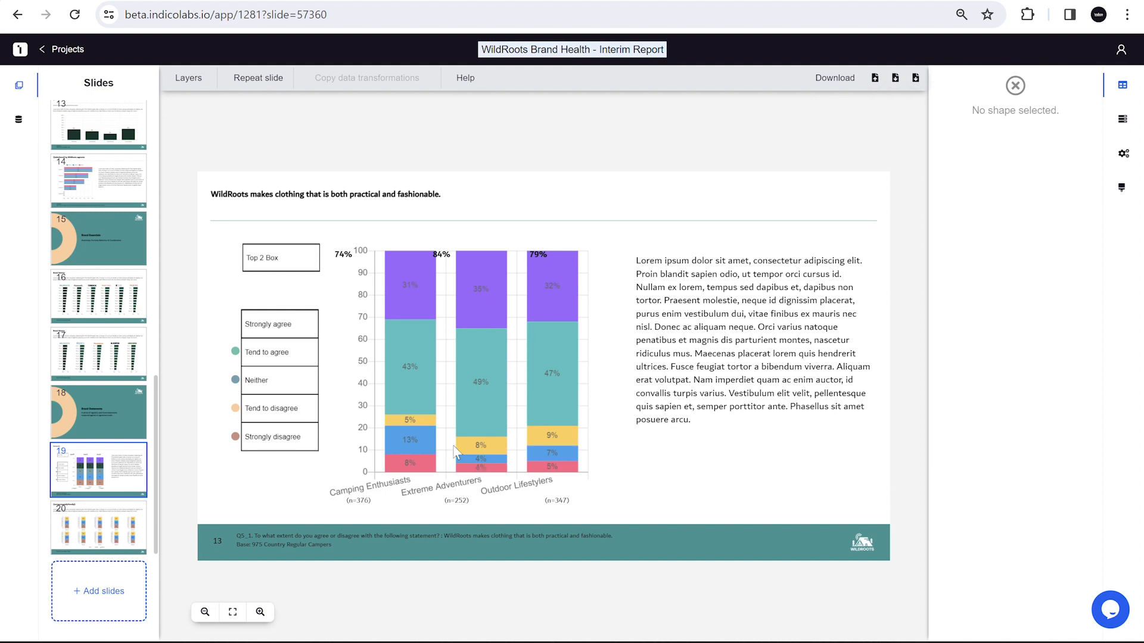
- Set slide 19 to repeat for the seven statement tables from "Camping gear from WildRoots is built to be long-lasting." through "WildRoots reclaim, reuse and recycle as much as possible."
click(271, 84)
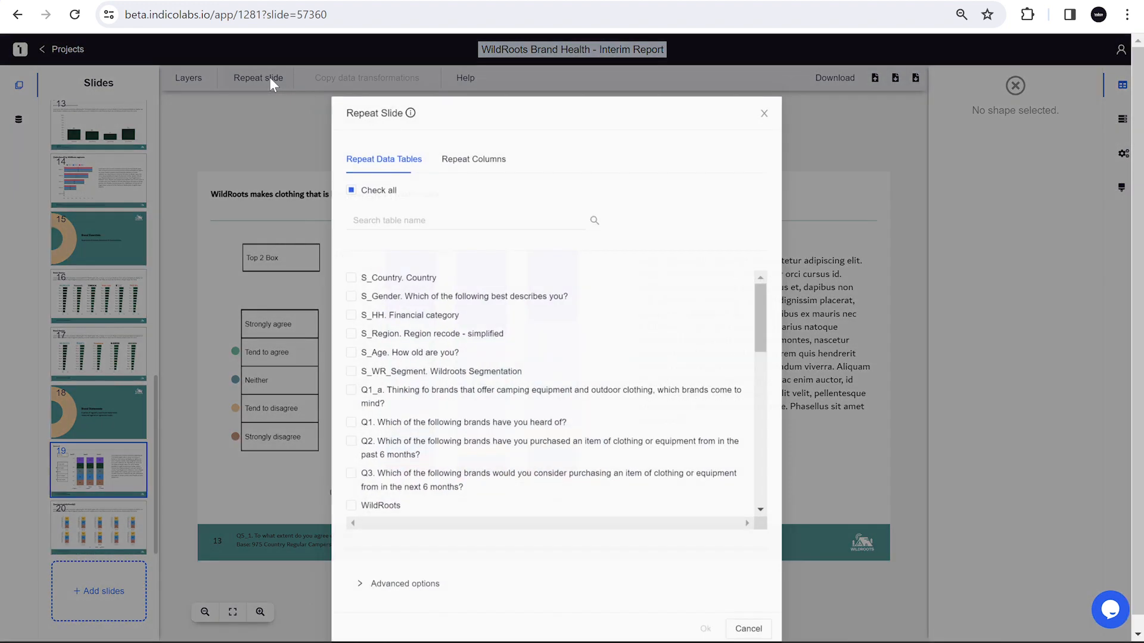
scroll(476, 358, down, 10)
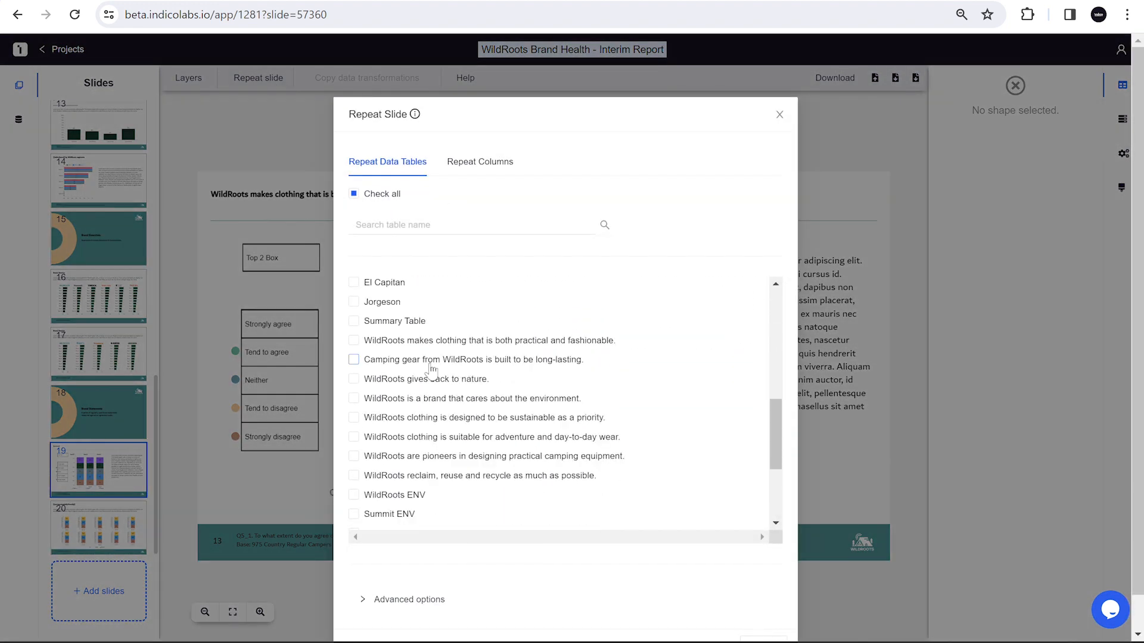
click(353, 360)
click(354, 380)
click(354, 399)
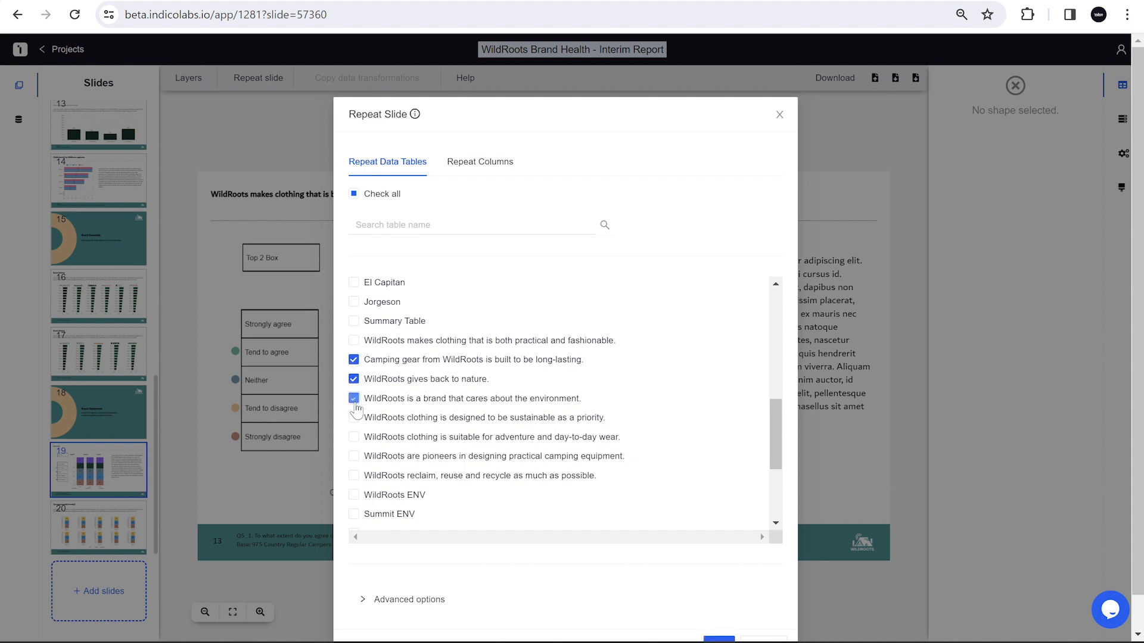
click(354, 417)
click(354, 437)
click(354, 457)
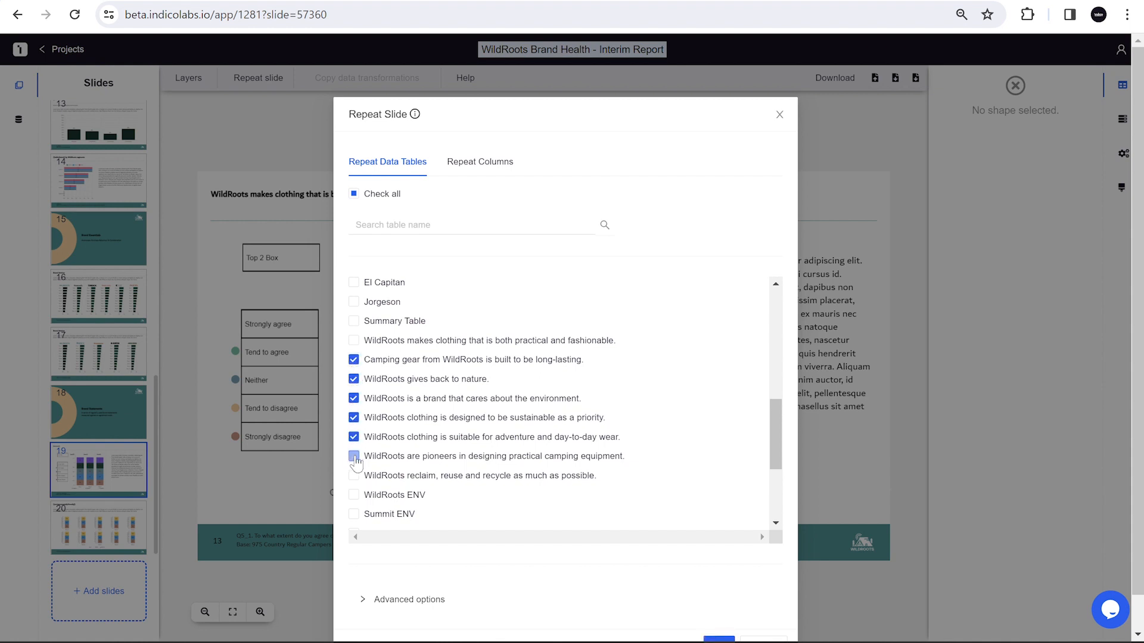
click(354, 476)
- Generate the repeated slides for the chosen tables and dismiss the repeat result and compatibility report
scroll(623, 490, down, 1)
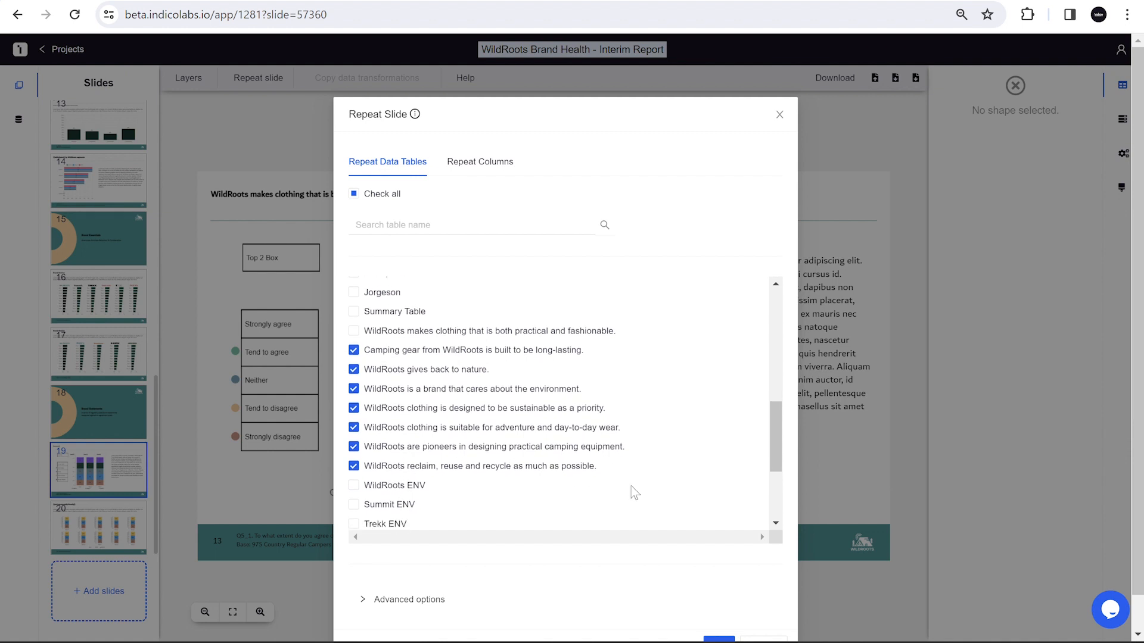
scroll(622, 479, down, 1)
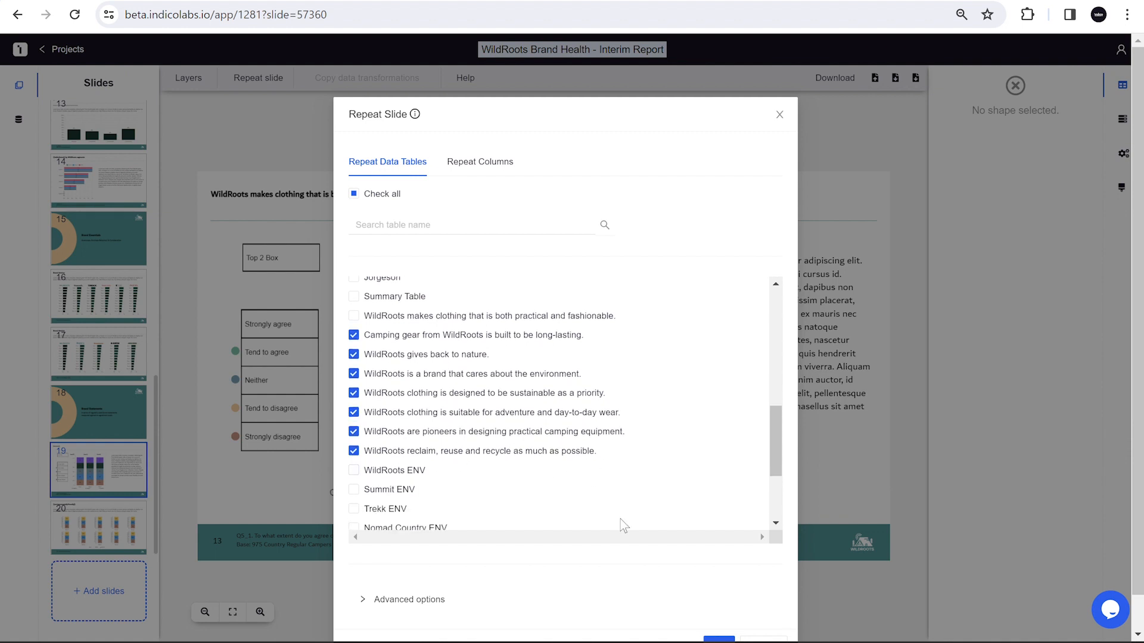
scroll(623, 524, down, 3)
scroll(632, 599, down, 1)
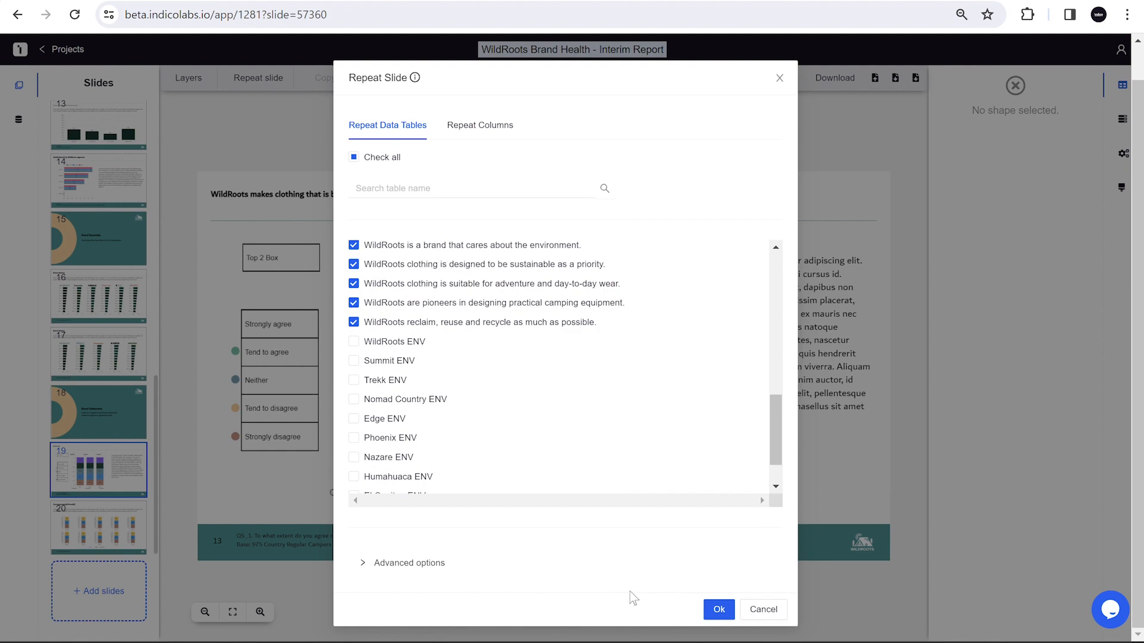
click(718, 611)
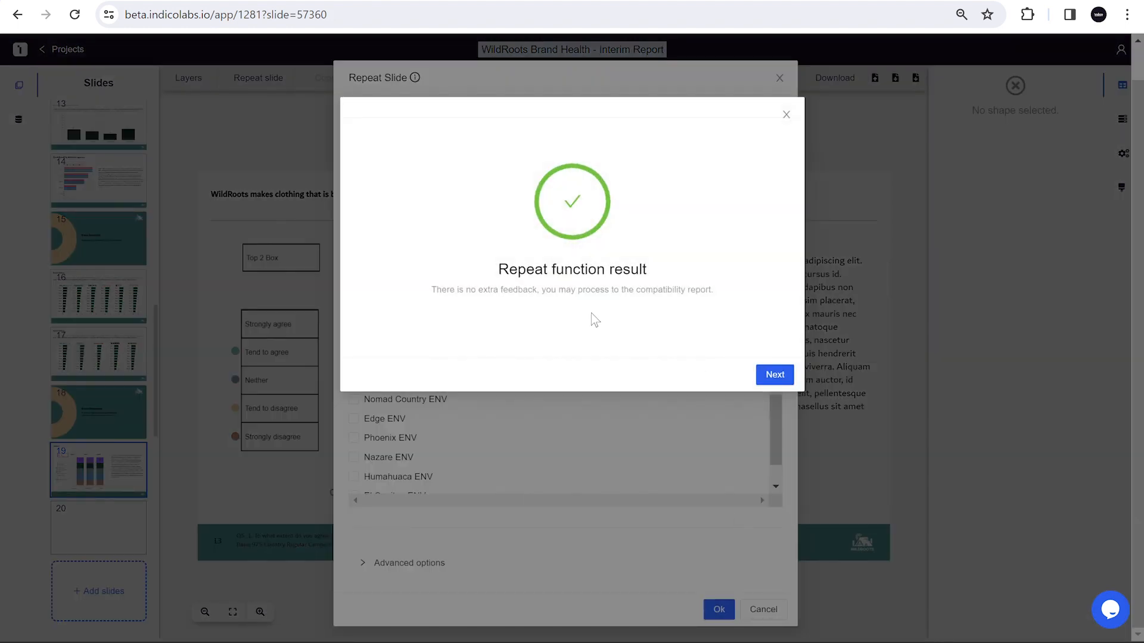
click(774, 377)
click(868, 320)
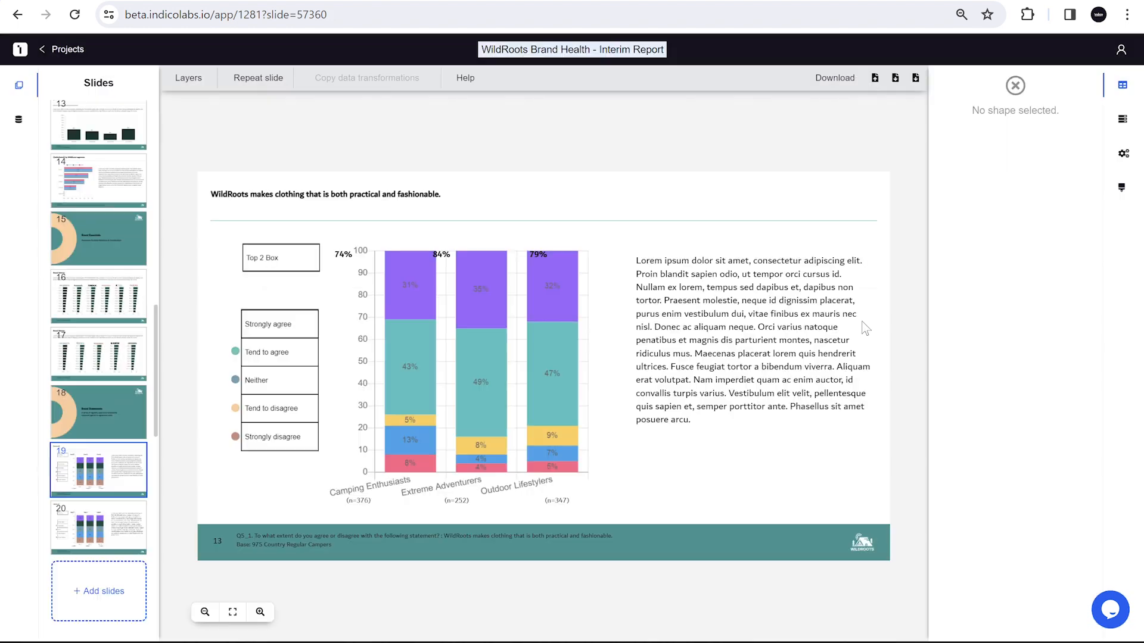
- Review the repeated slides from 20 to 25, examining each one's title, chart, Top 2 Box values and footer
scroll(113, 413, down, 3)
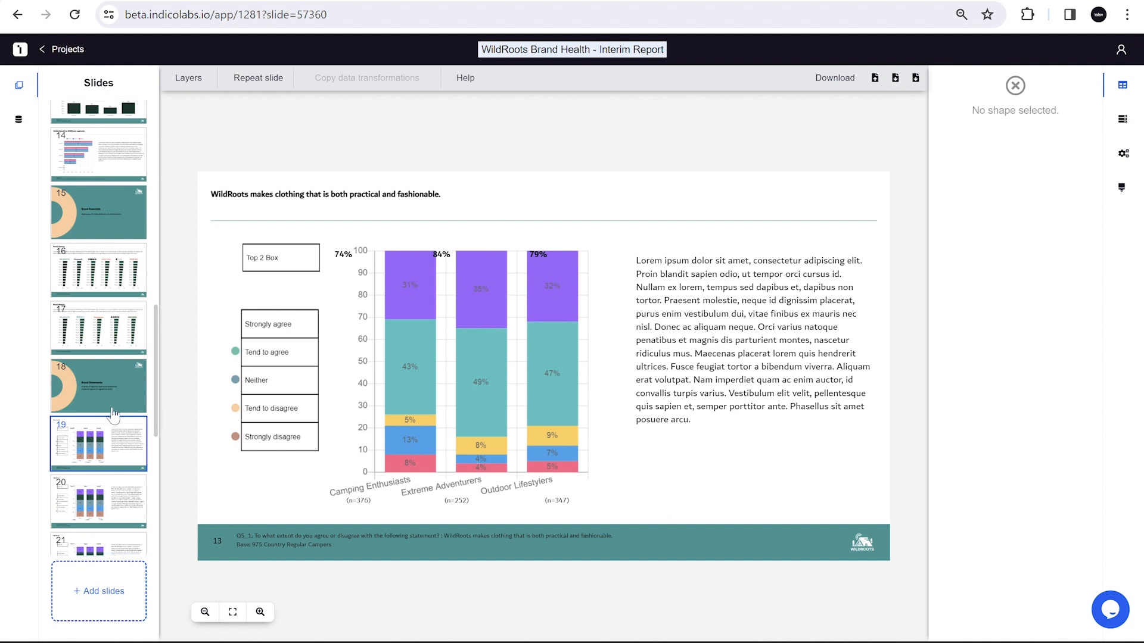
click(103, 389)
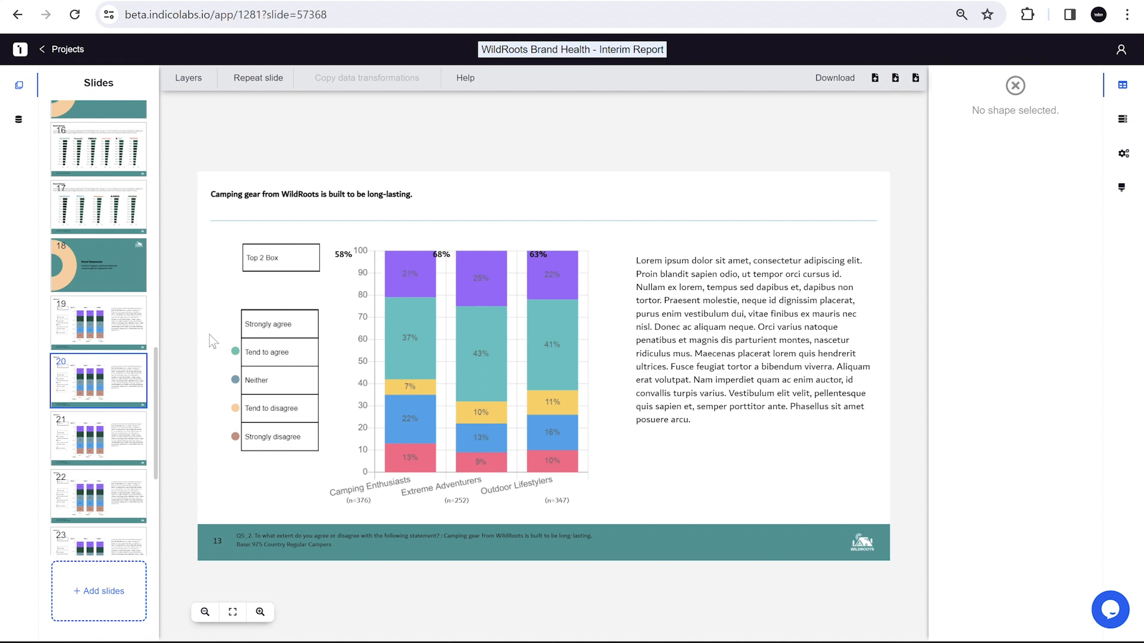
click(89, 437)
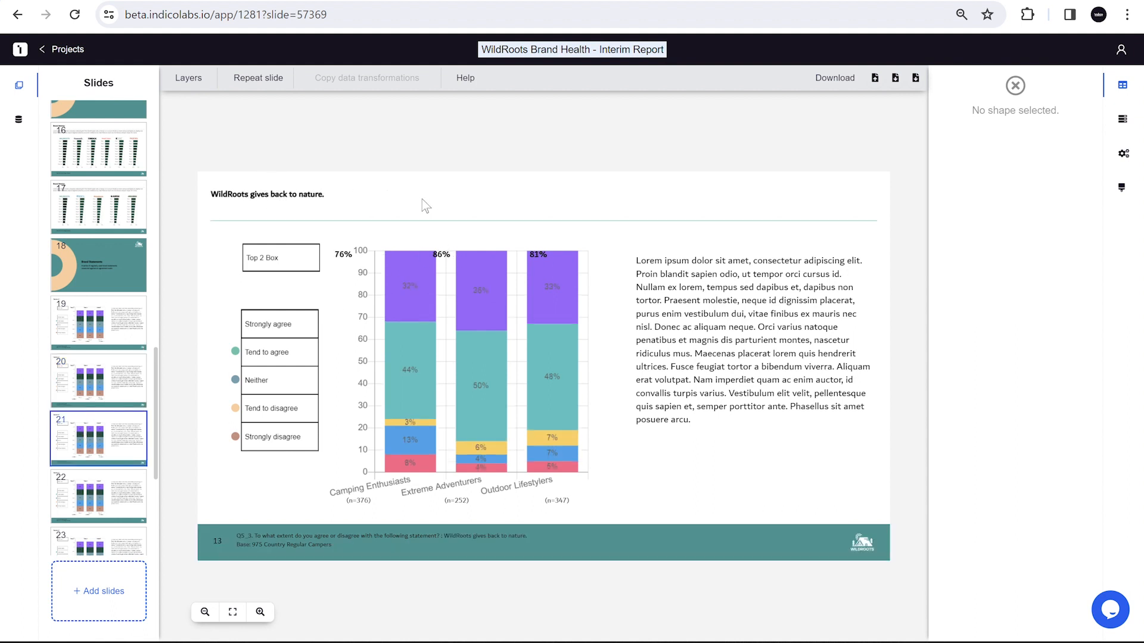
scroll(89, 370, down, 2)
click(88, 361)
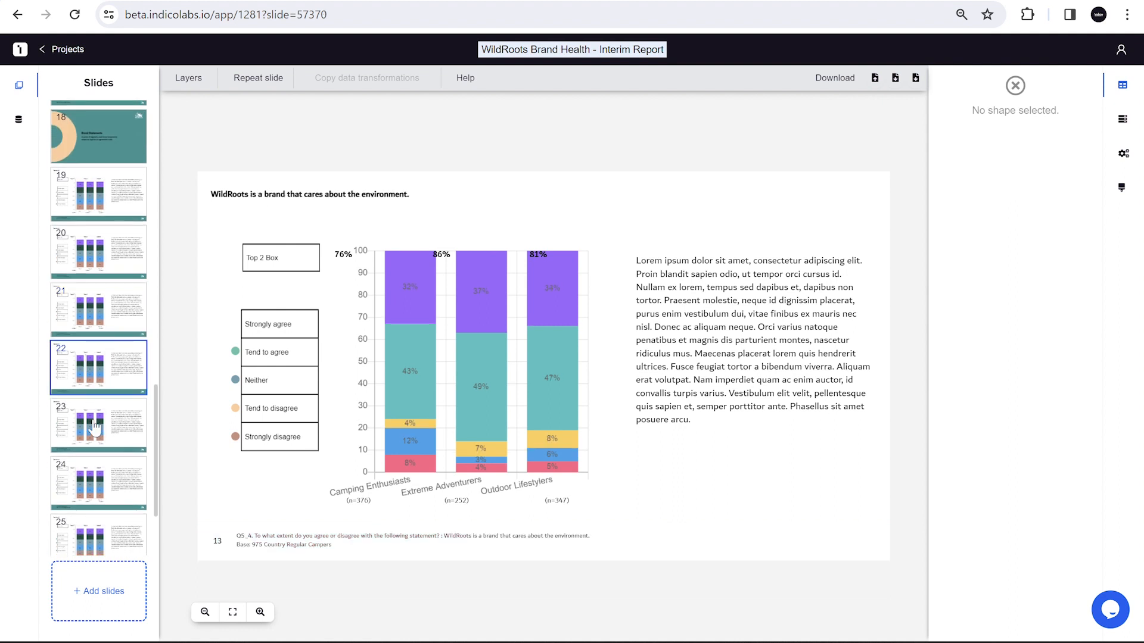
click(95, 429)
scroll(95, 427, down, 2)
click(95, 428)
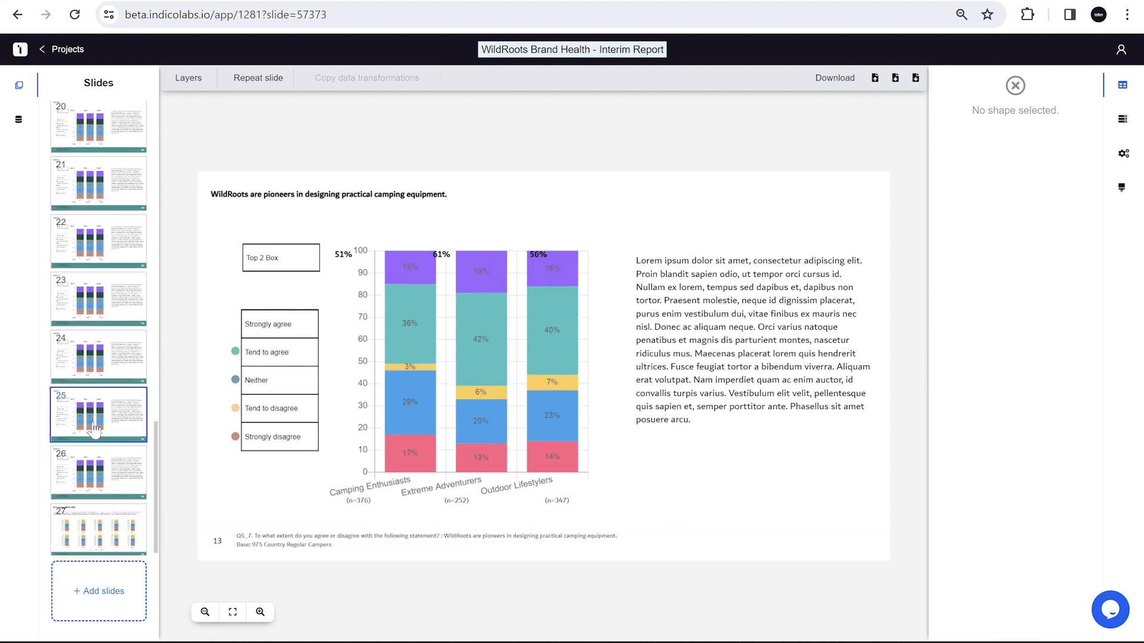
- On slide 27, load the last-used data source for the first chart in the upper row and choose its Summary table
click(104, 539)
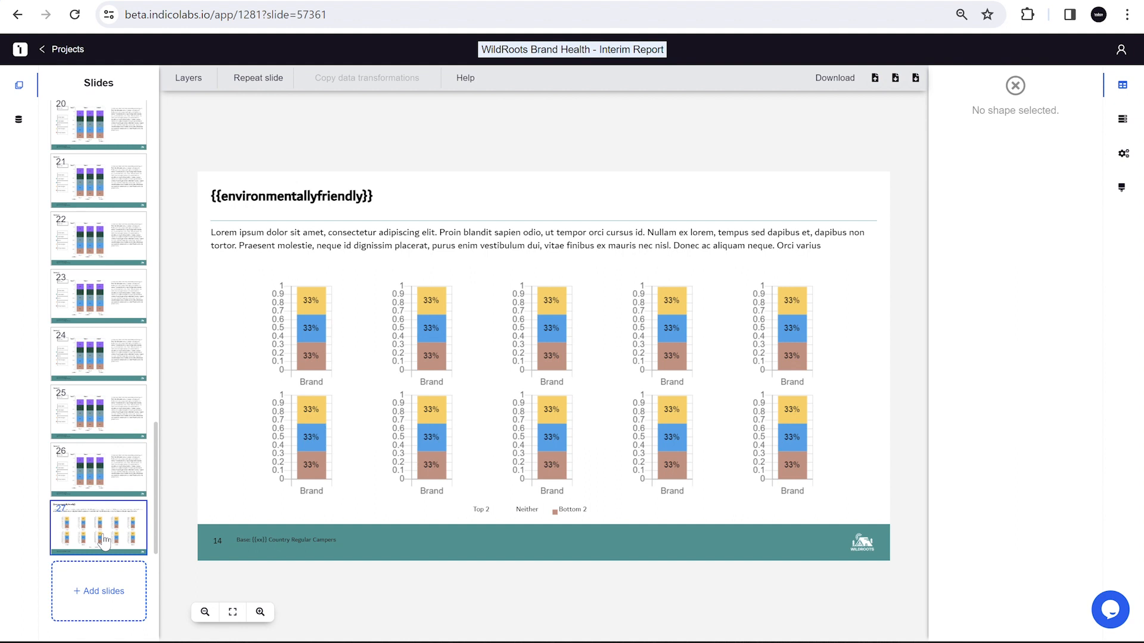
click(318, 325)
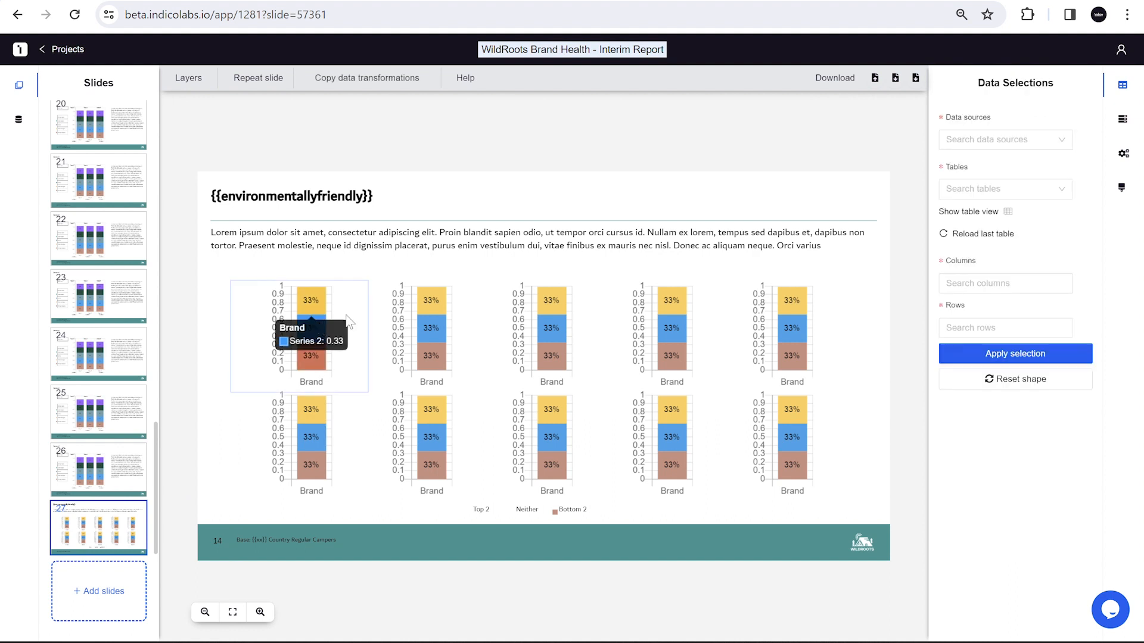
click(958, 241)
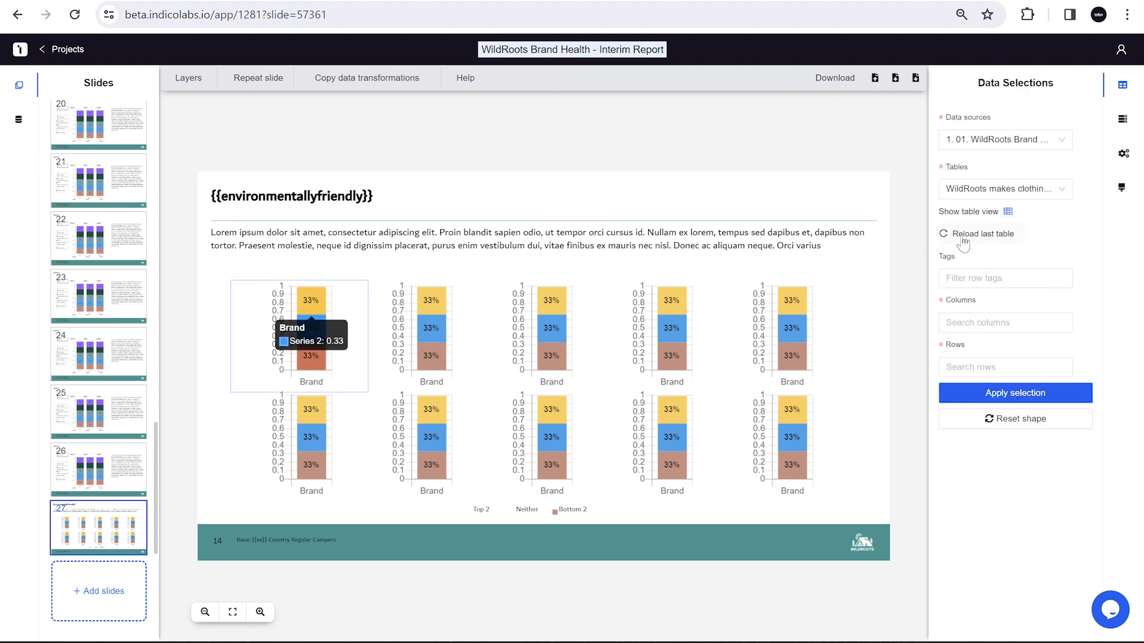
click(1000, 196)
scroll(817, 276, down, 10)
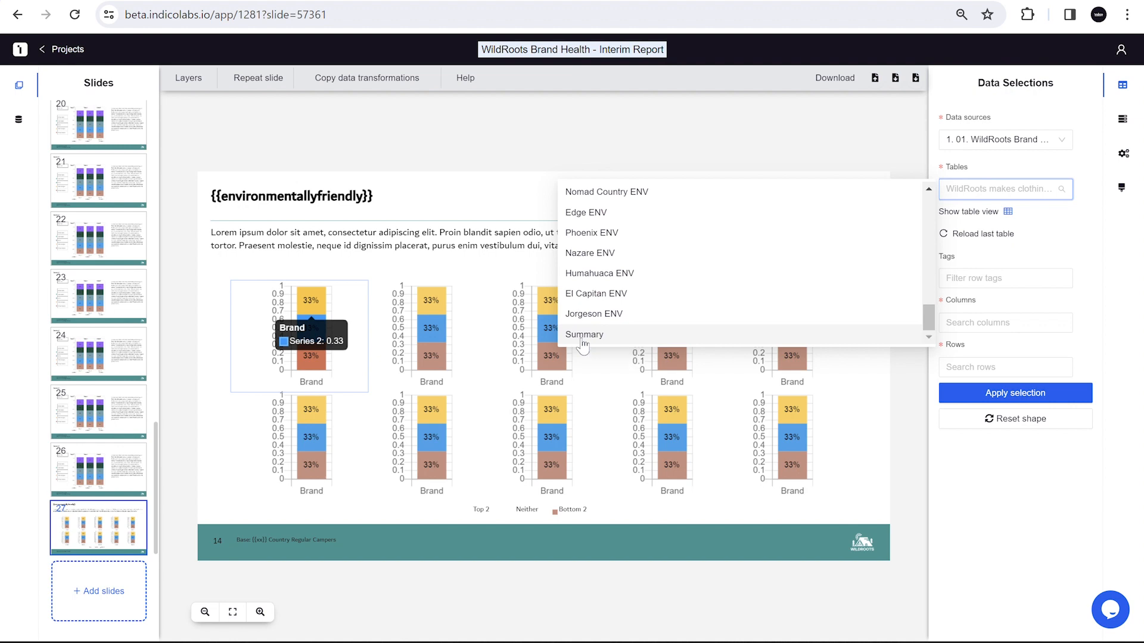
click(582, 338)
- Fill the first upper-row chart with the Summary table's Wildroots column, excluding the Filter Frequency Row tag
click(1007, 214)
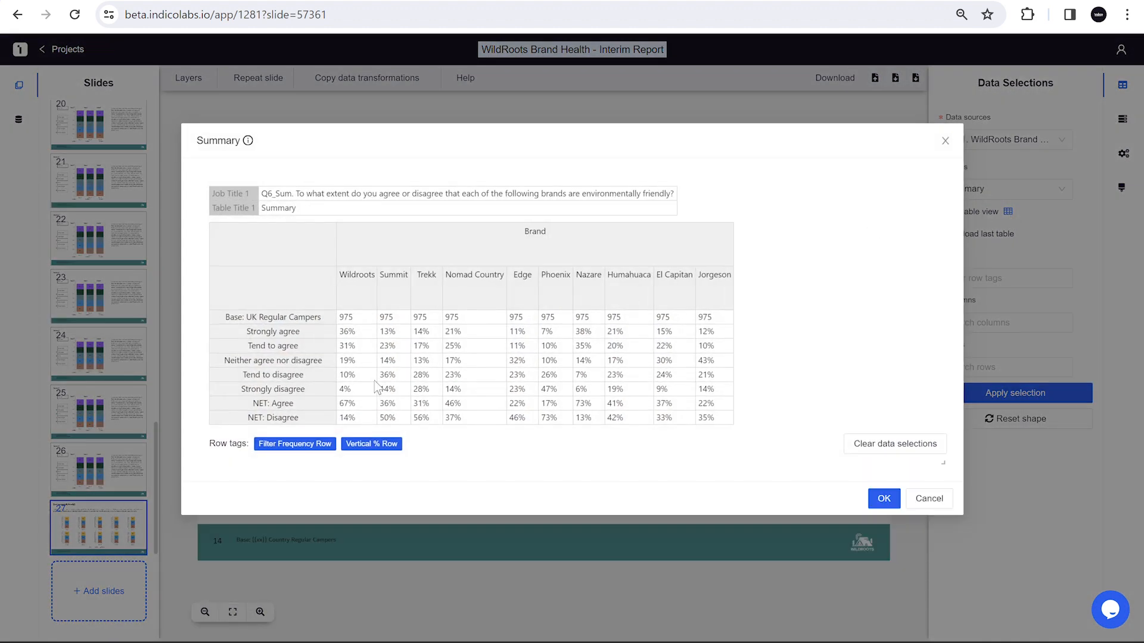
click(310, 452)
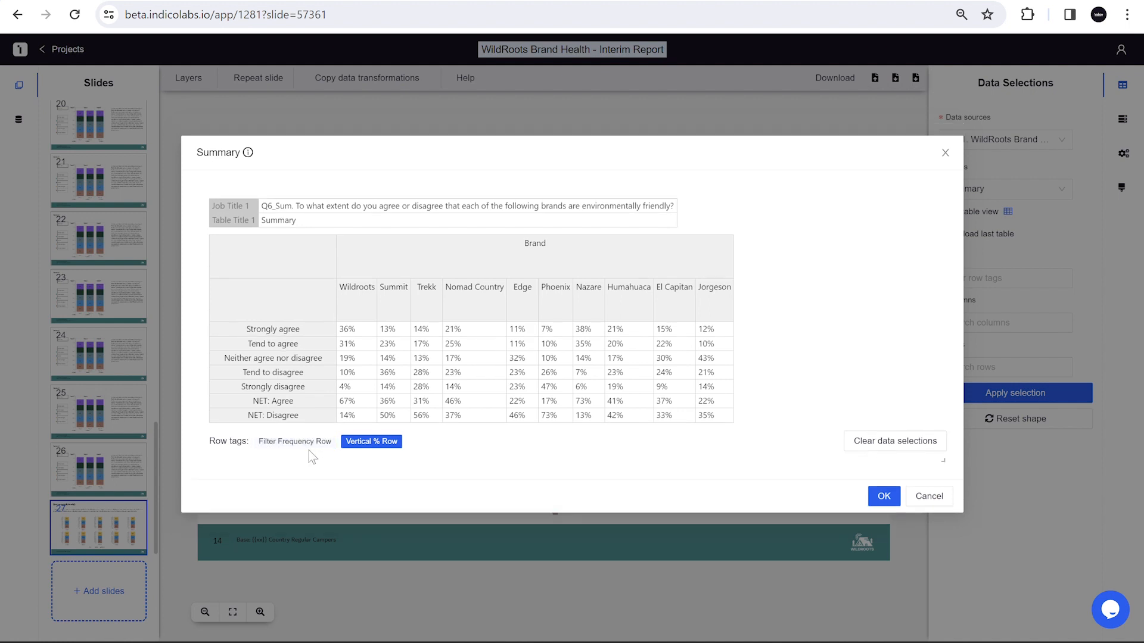
click(352, 296)
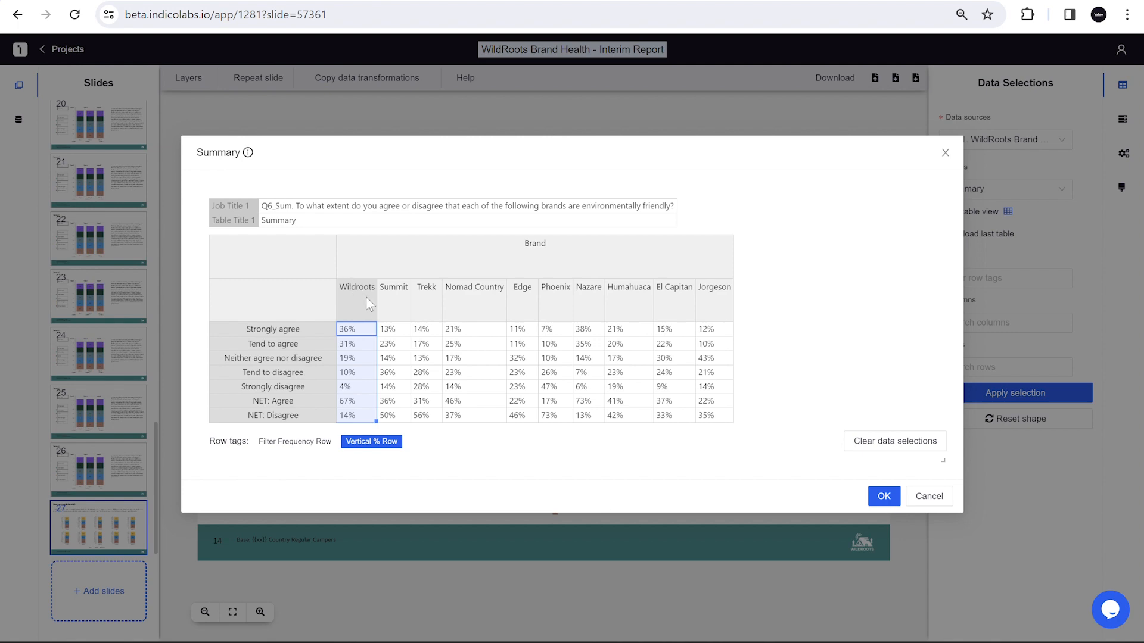
click(893, 497)
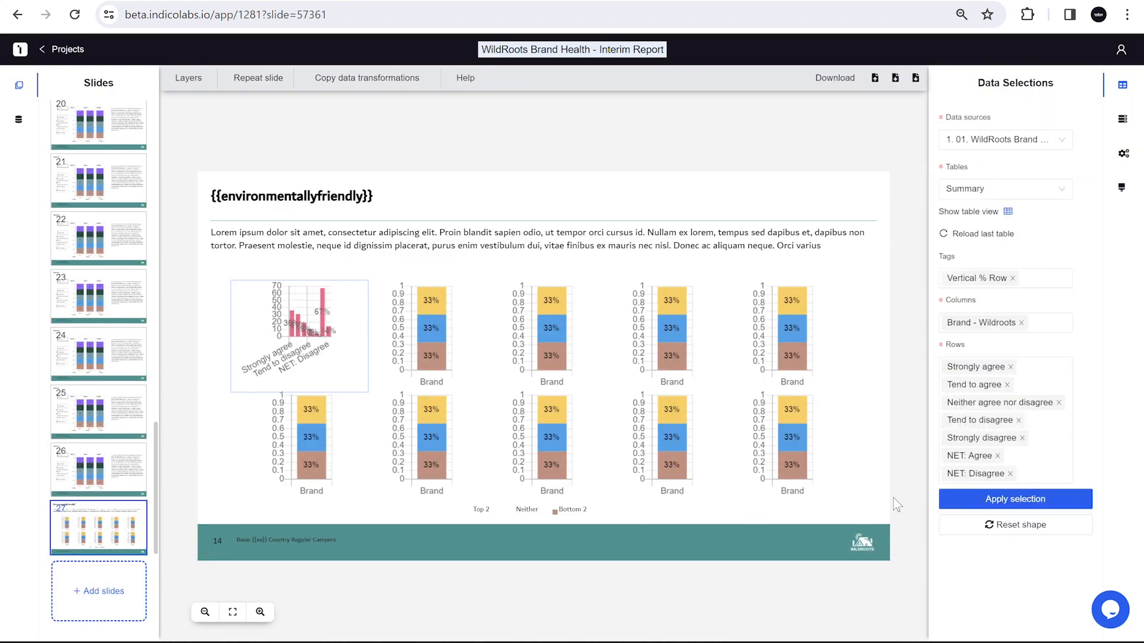
- Fill the second upper-row chart with the Summary table's Summit column, keeping only the Vertical % rows
click(432, 355)
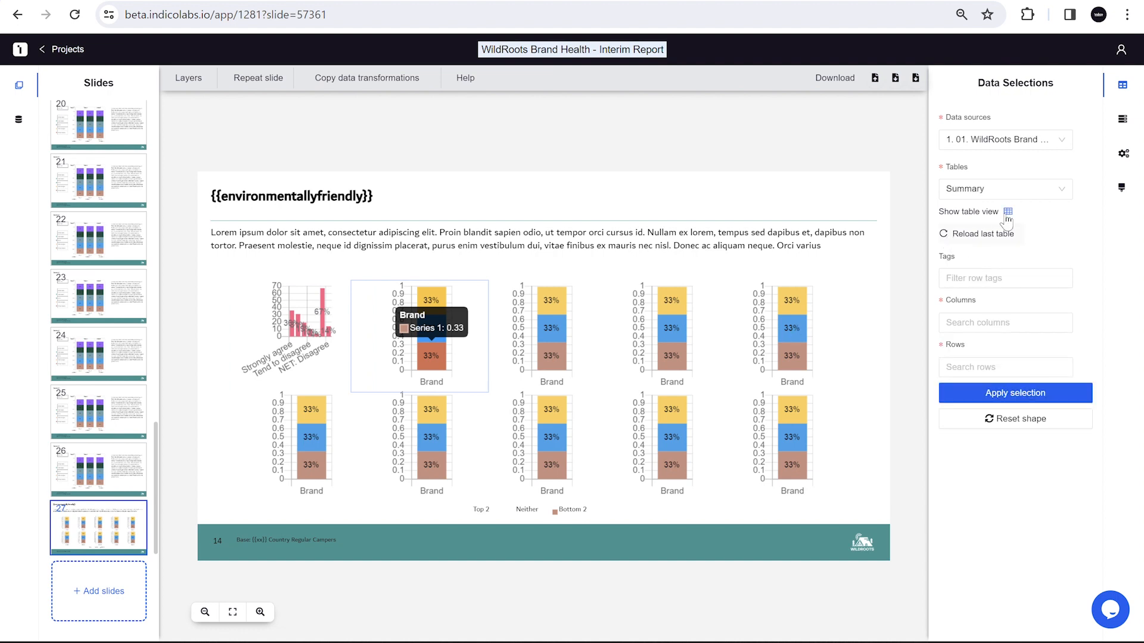
click(1006, 214)
click(292, 444)
click(393, 287)
click(890, 499)
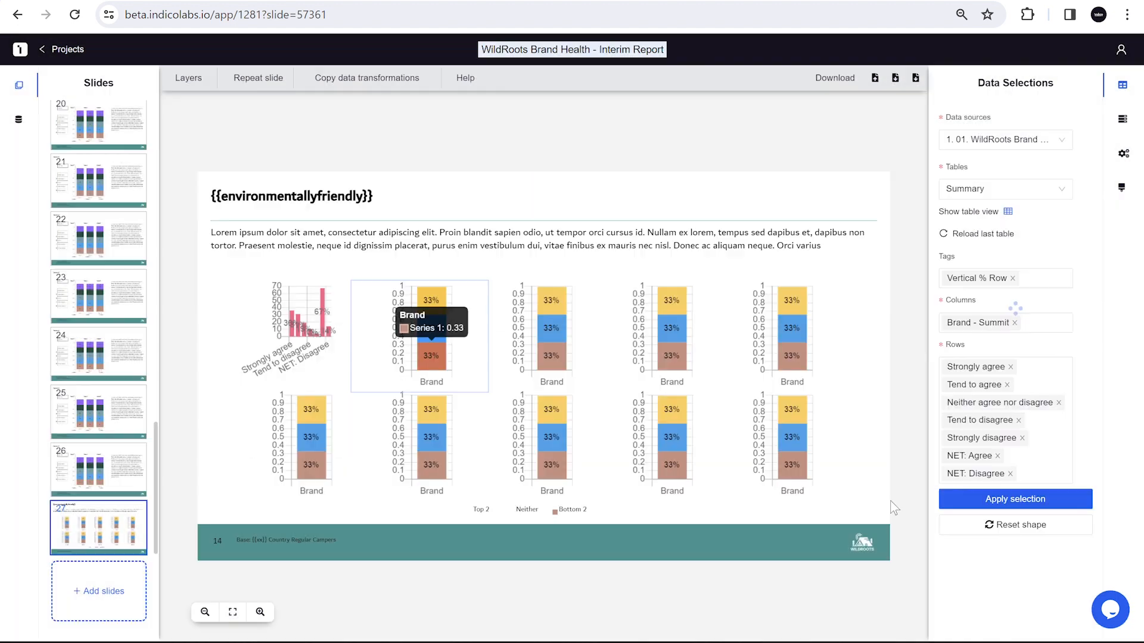
- Fill the third upper-row chart with the Summary table's Trekk column, keeping only the Vertical % rows
click(552, 355)
click(1006, 214)
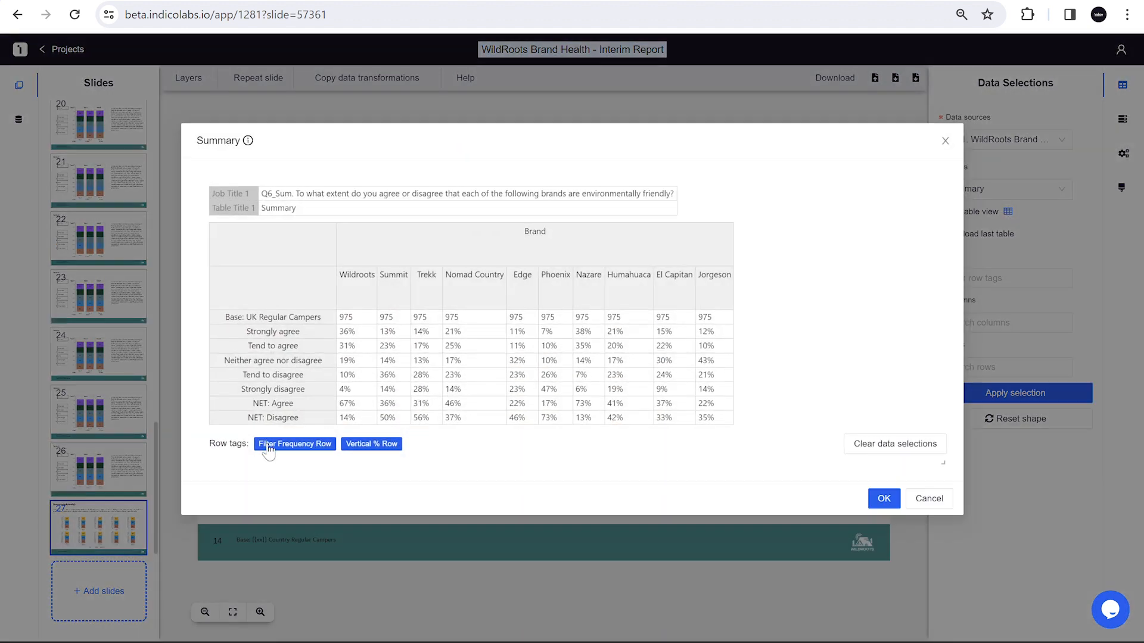
click(438, 294)
click(883, 495)
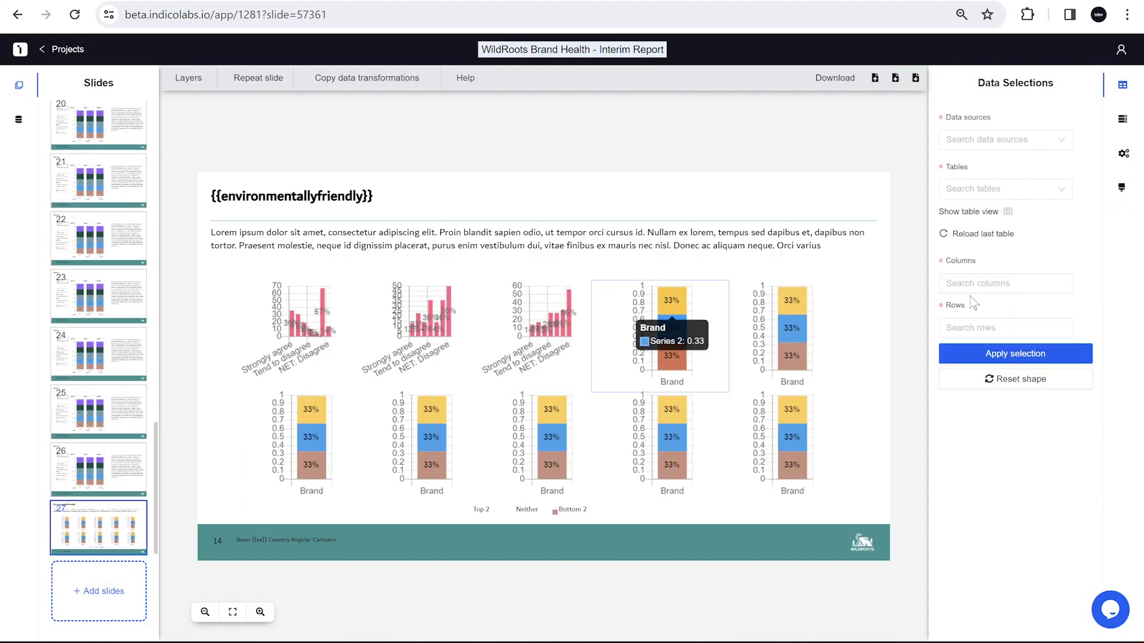
- Fill the fourth upper-row chart with the Summary table's Nomad Country column, keeping only the Vertical % rows
click(1007, 211)
click(319, 446)
click(451, 311)
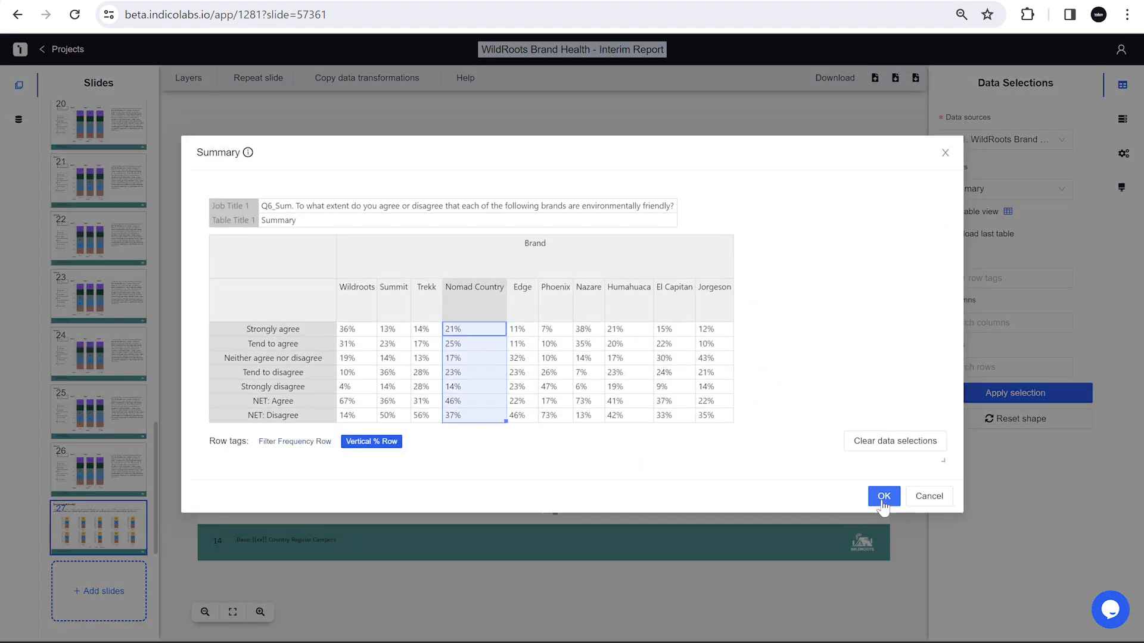
click(883, 498)
- Fill the fifth upper-row chart with the Summary table's Edge column, keeping only the Vertical % rows
click(1008, 211)
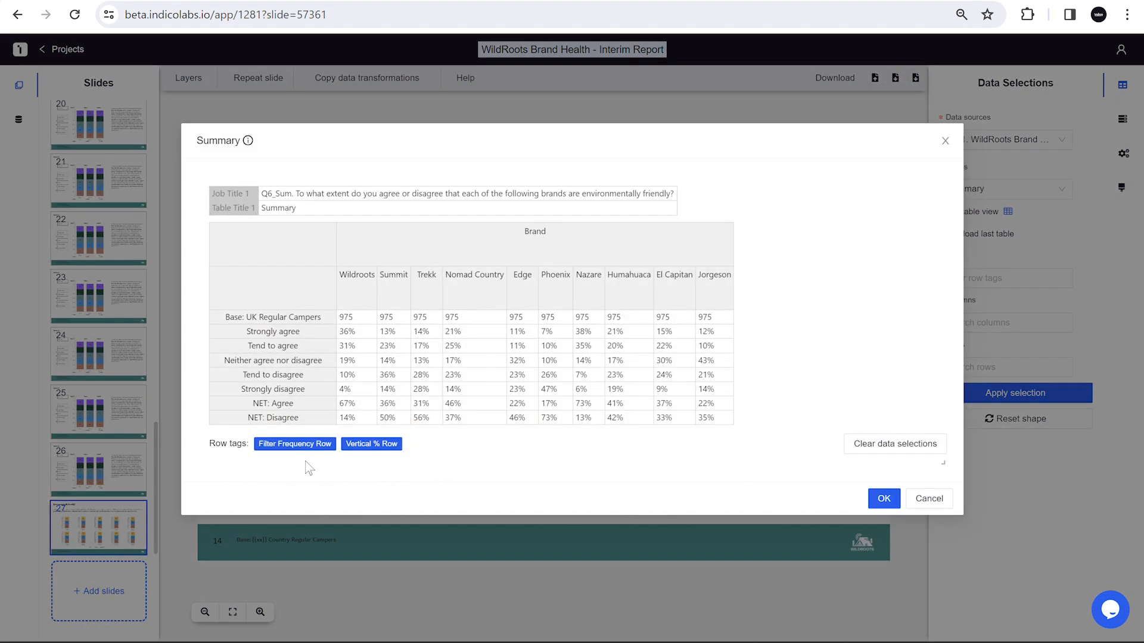
click(295, 445)
click(527, 298)
click(883, 495)
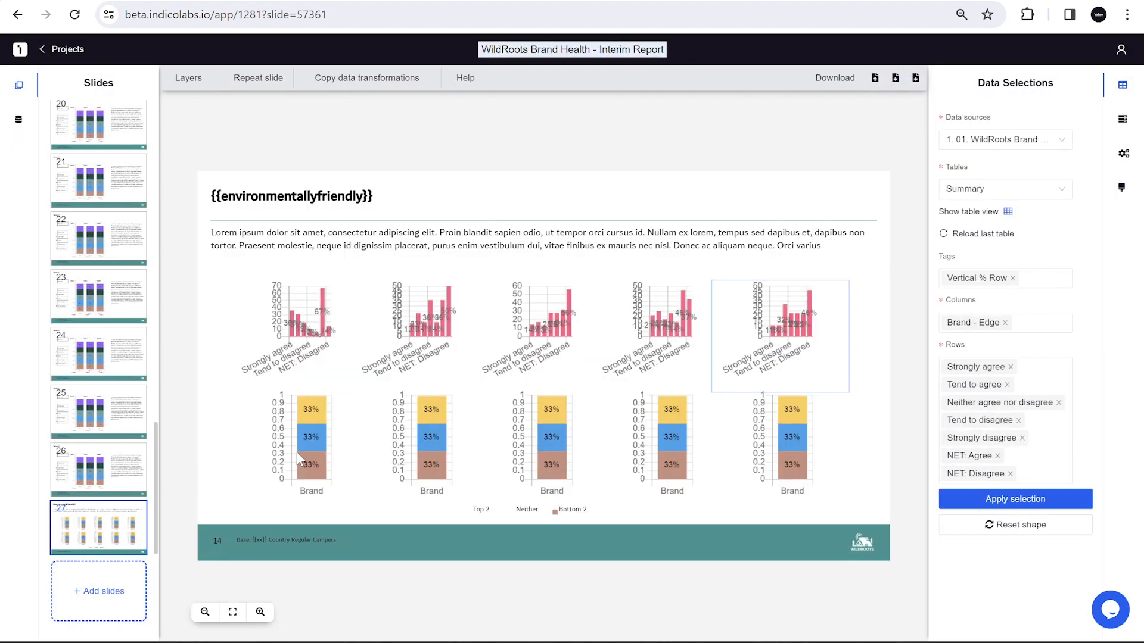
- Fill the first lower-row chart with the Summary table's Phoenix column, keeping only the Vertical % rows
click(1007, 211)
click(295, 440)
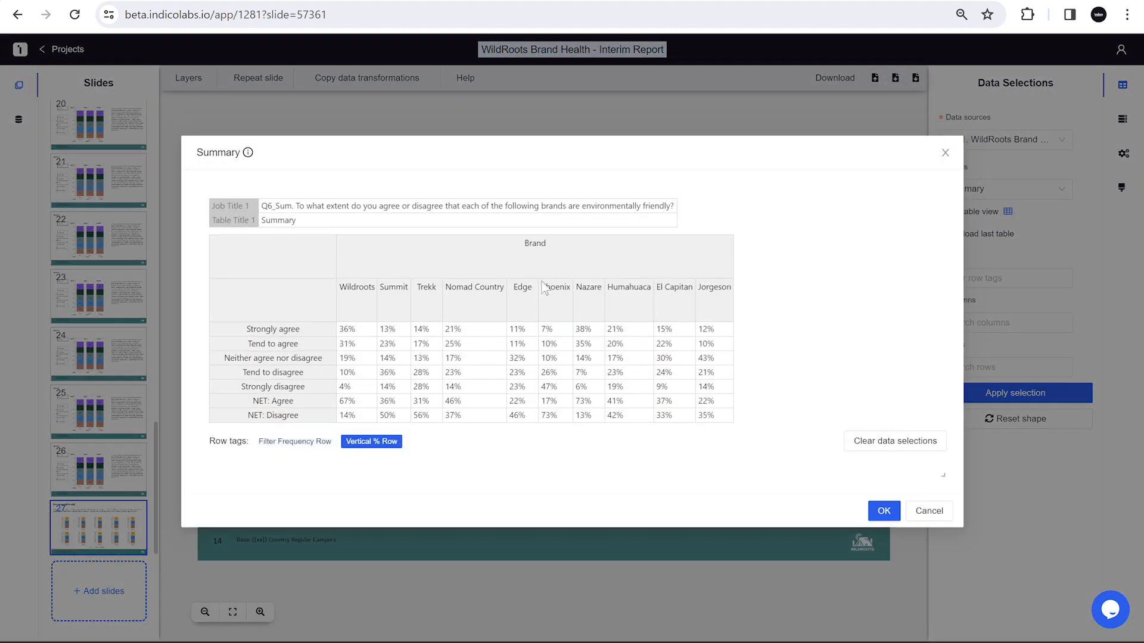
click(551, 283)
click(884, 498)
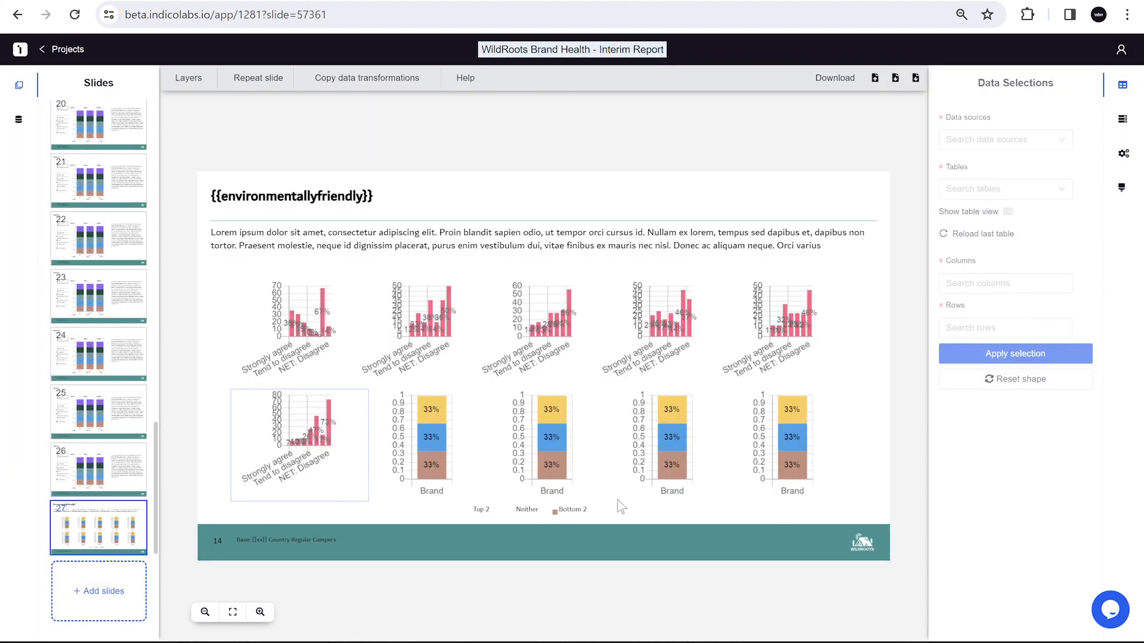
- Fill the second lower-row chart with the Summary table's Nazare column, keeping only the Vertical % rows
click(1007, 211)
click(297, 443)
click(588, 280)
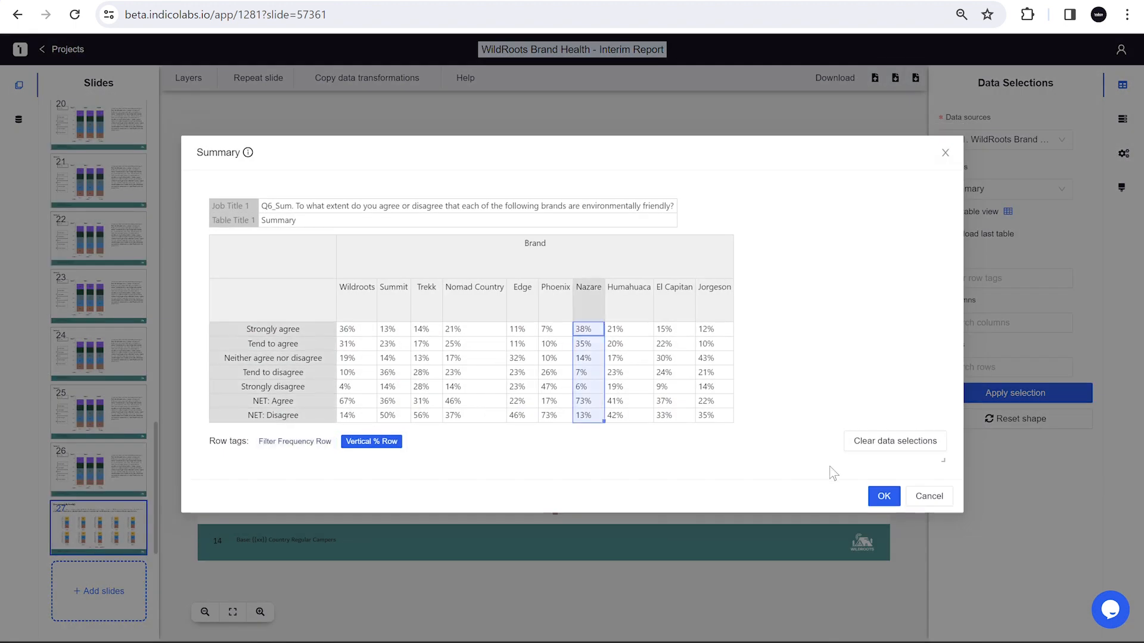
click(883, 498)
- Fill the third lower-row chart with the Summary table's Humahuaca column, including the base row
click(1008, 234)
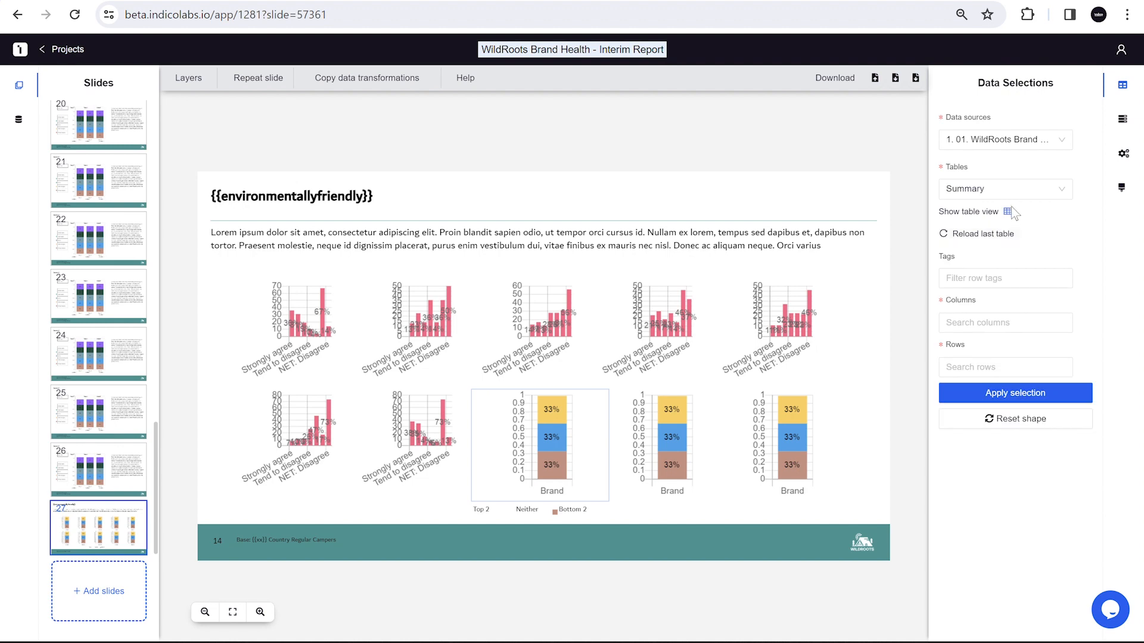
click(1007, 212)
click(624, 280)
click(884, 498)
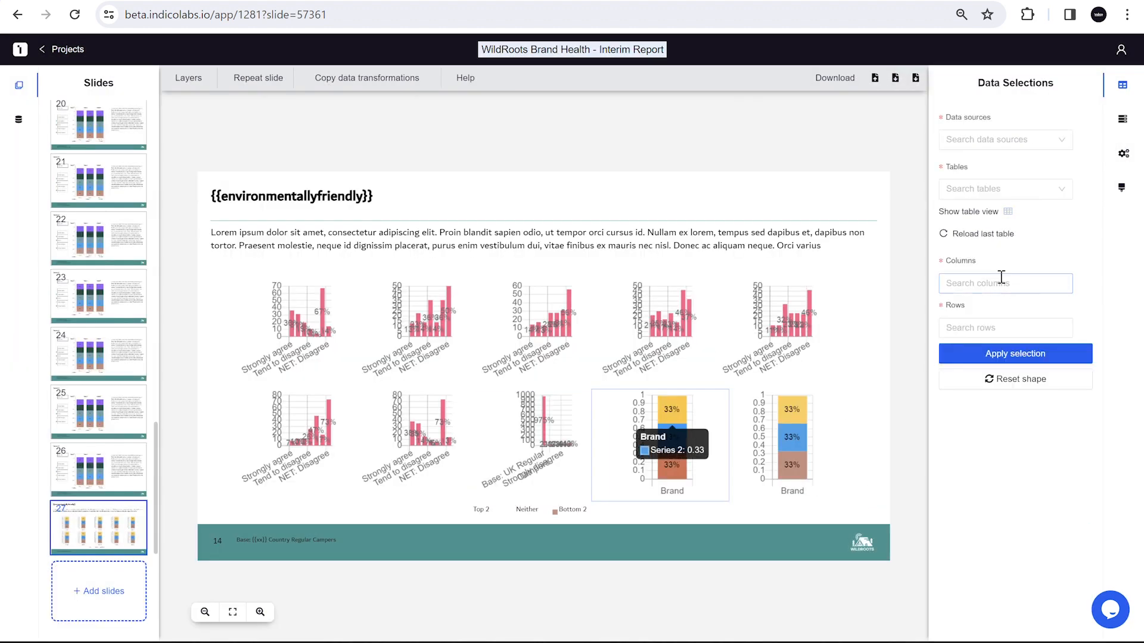
- Fill the fourth lower-row chart with the Summary table's El Capitan column, keeping only the Vertical % rows
click(988, 235)
click(1007, 212)
click(330, 446)
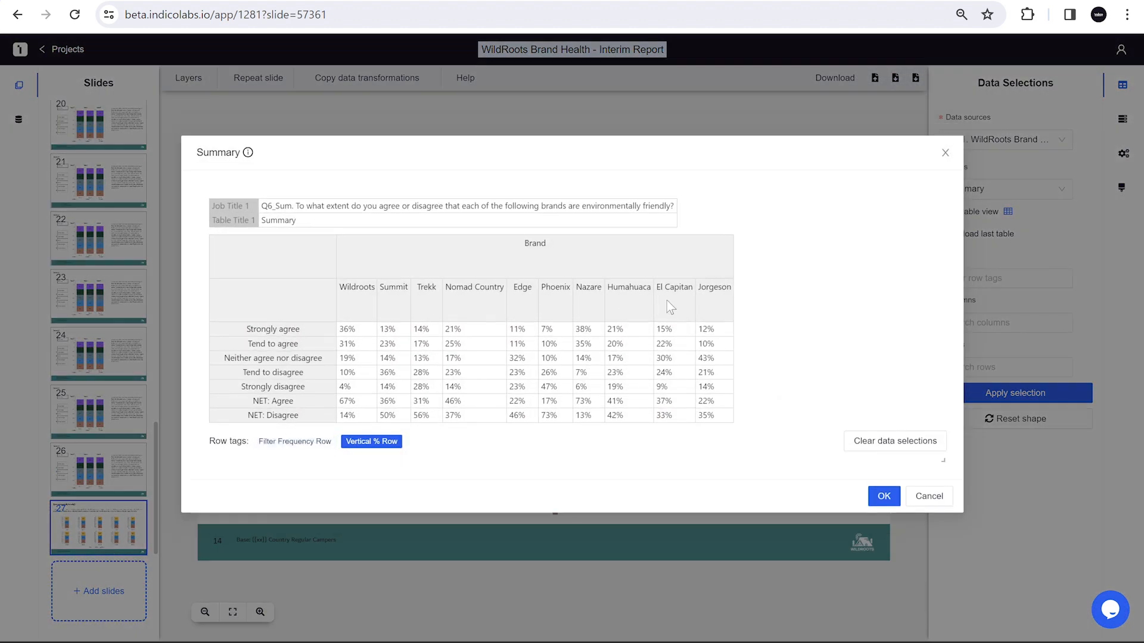
click(673, 278)
click(884, 498)
- Fill the fifth lower-row chart with the Summary table's Jorgeson column, keeping only the Vertical % rows
click(1008, 212)
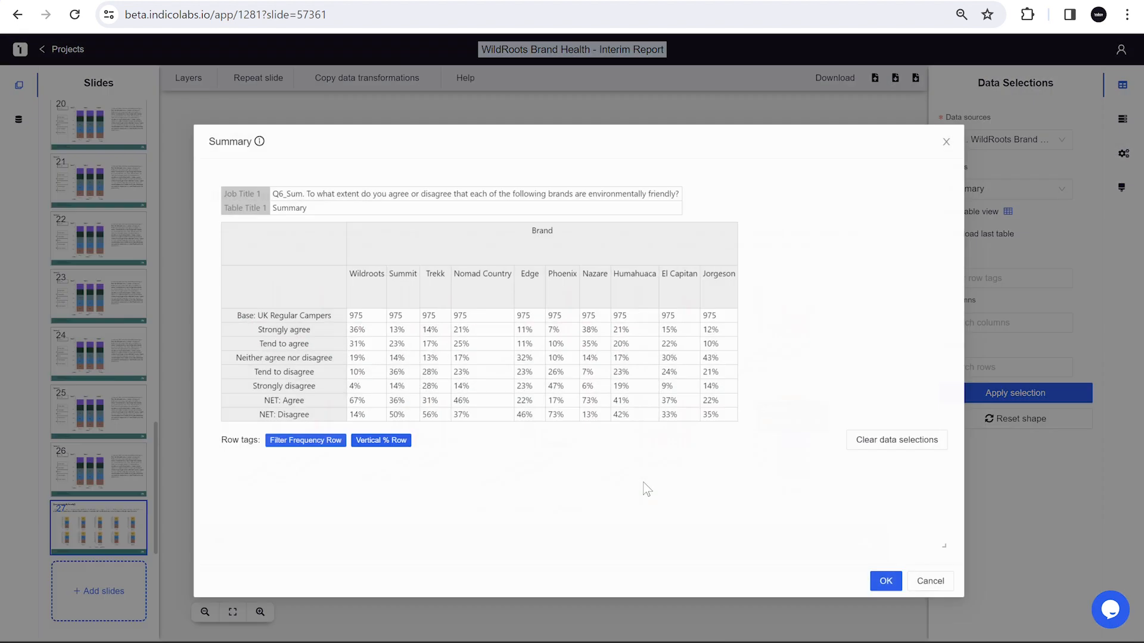
click(295, 442)
click(715, 279)
click(881, 495)
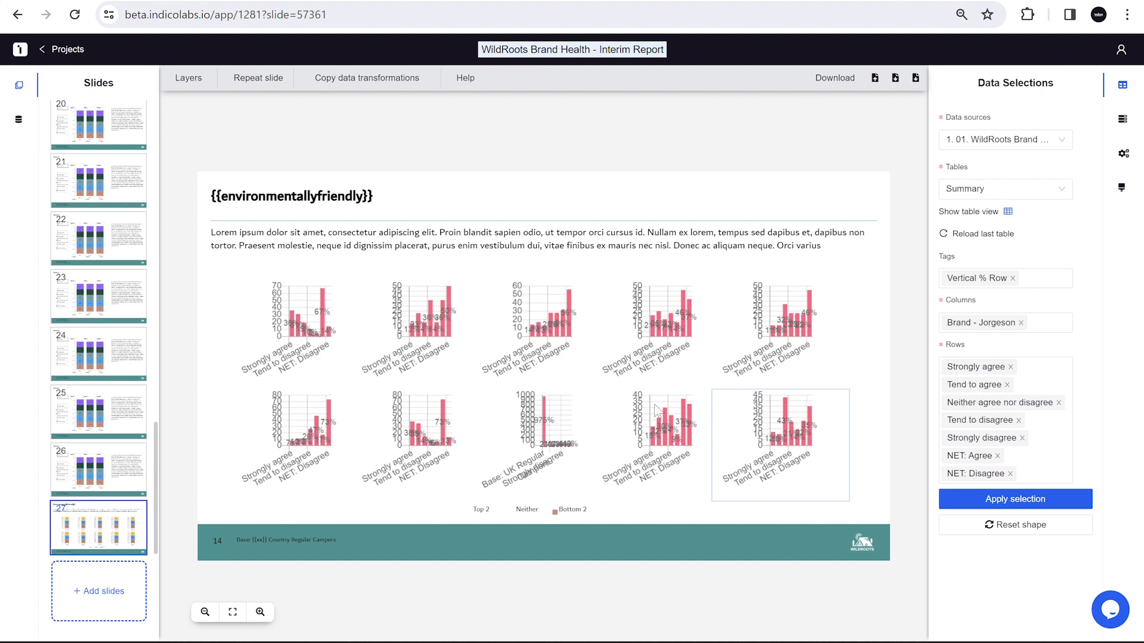
- Exclude the Filter Frequency Row tag from the Humahuaca chart's data so only its Vertical % rows are used
click(527, 431)
click(1007, 212)
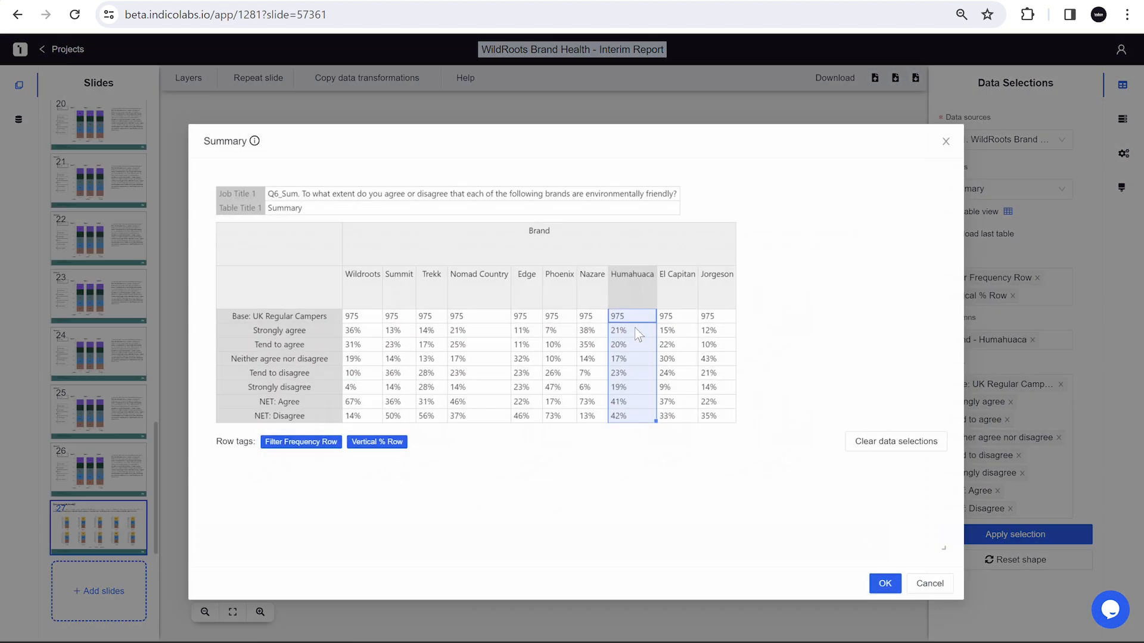
click(310, 447)
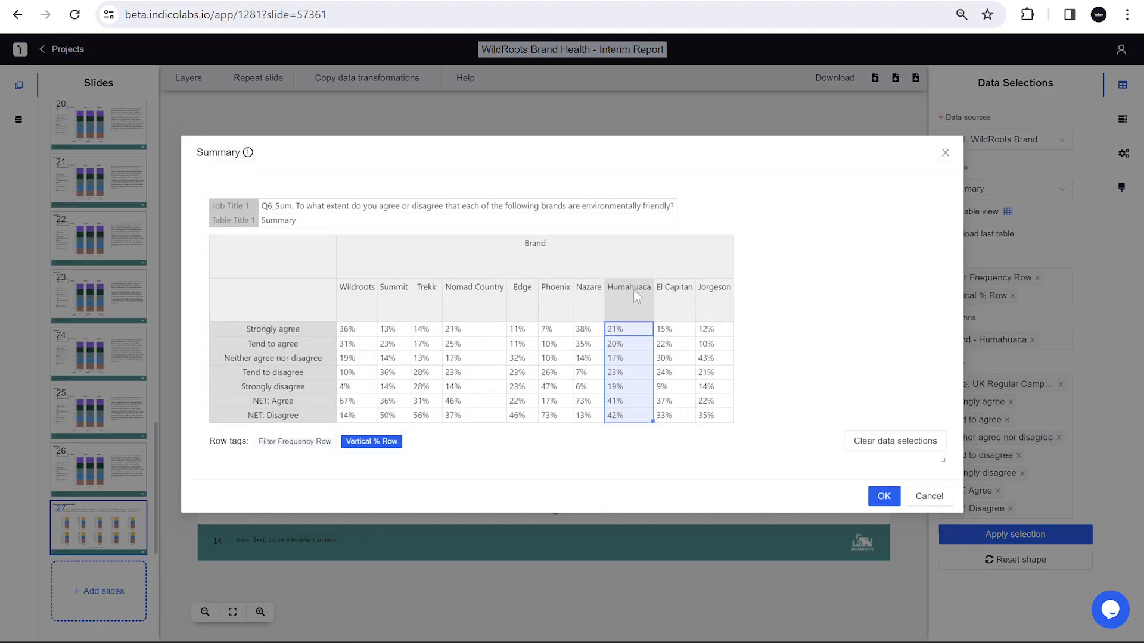
click(897, 499)
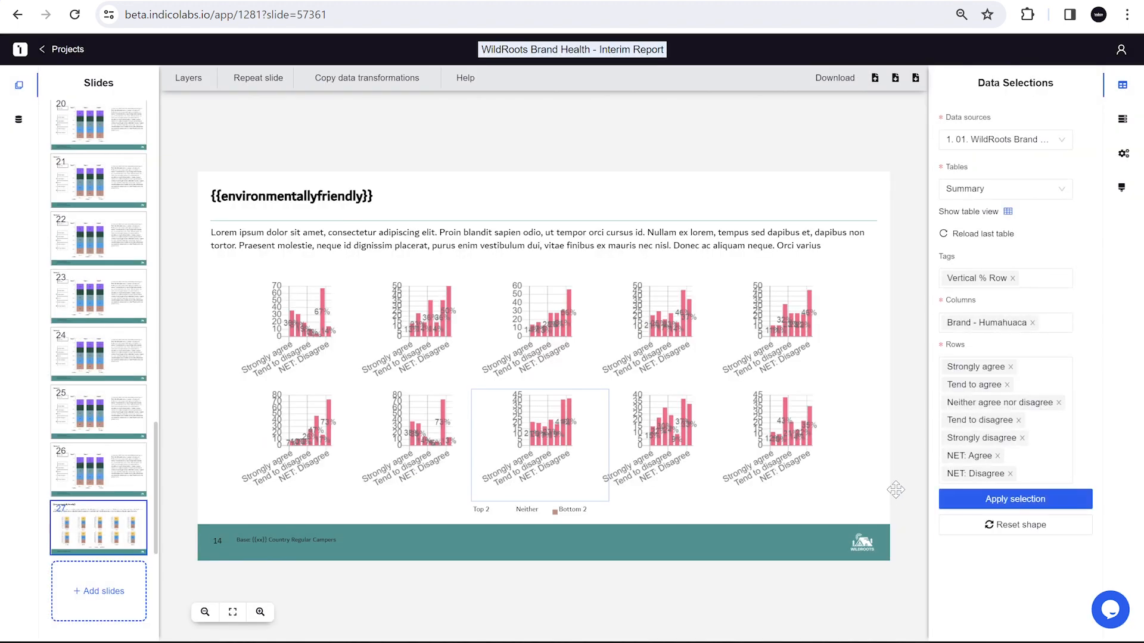
- Switch to the PowerPoint template and examine slide 14's stacked brand charts and the series order in their legend
click(882, 414)
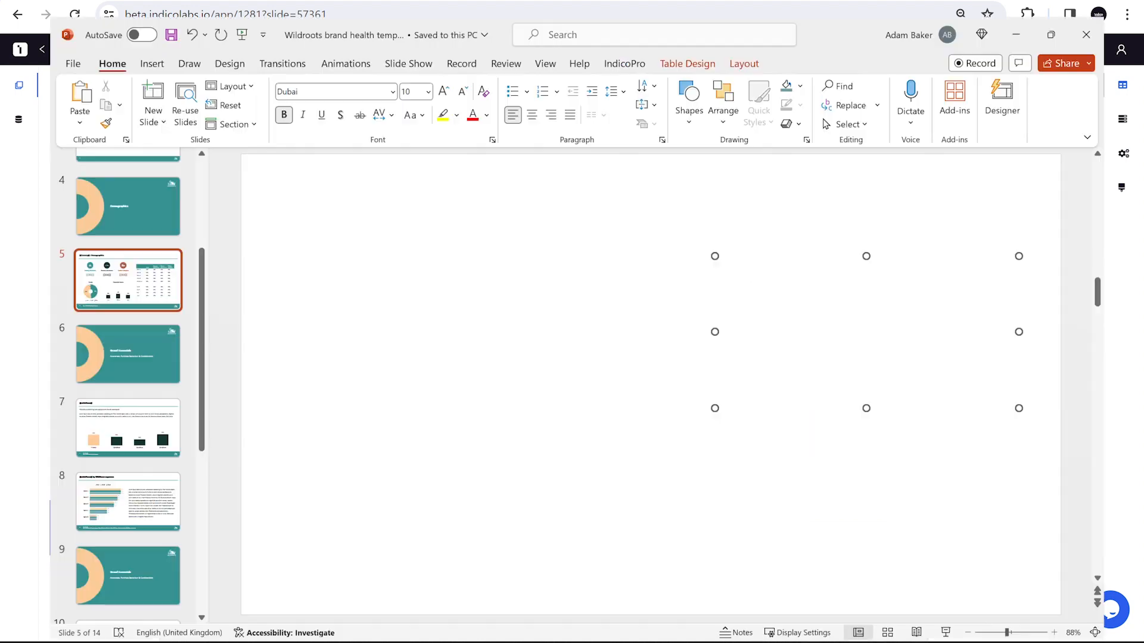
scroll(31, 421, down, 5)
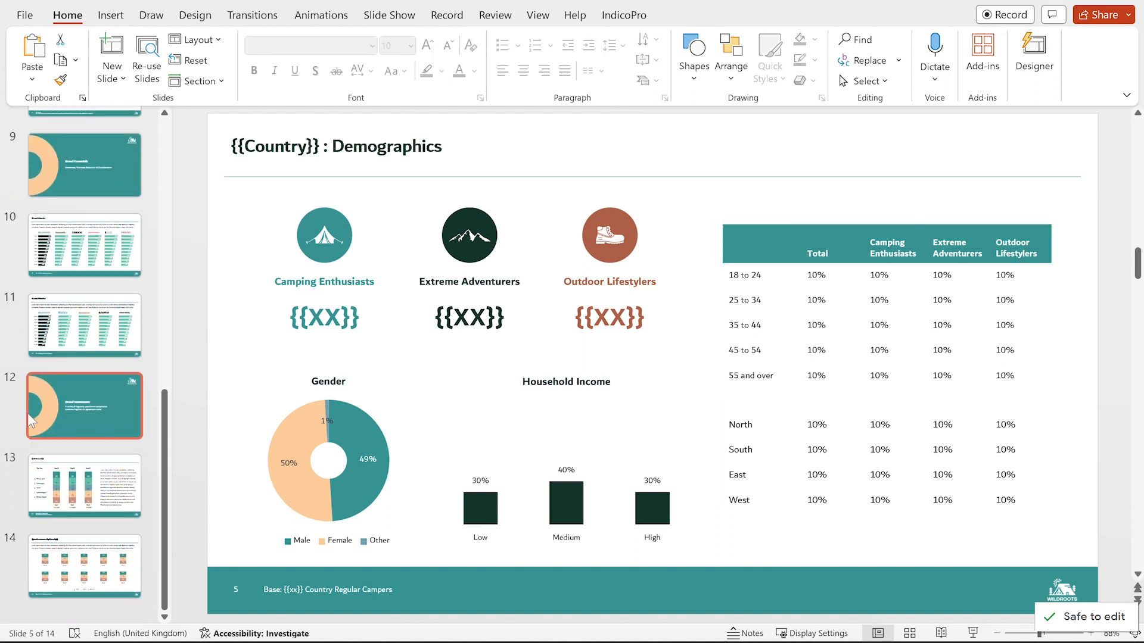
click(84, 566)
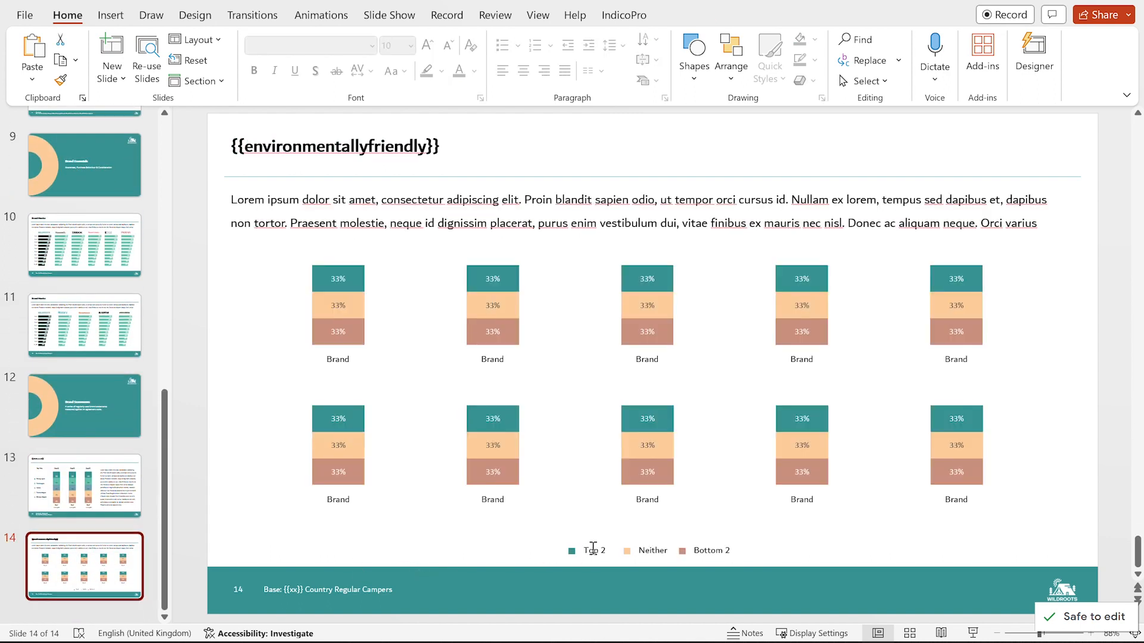
click(334, 305)
click(492, 306)
click(658, 320)
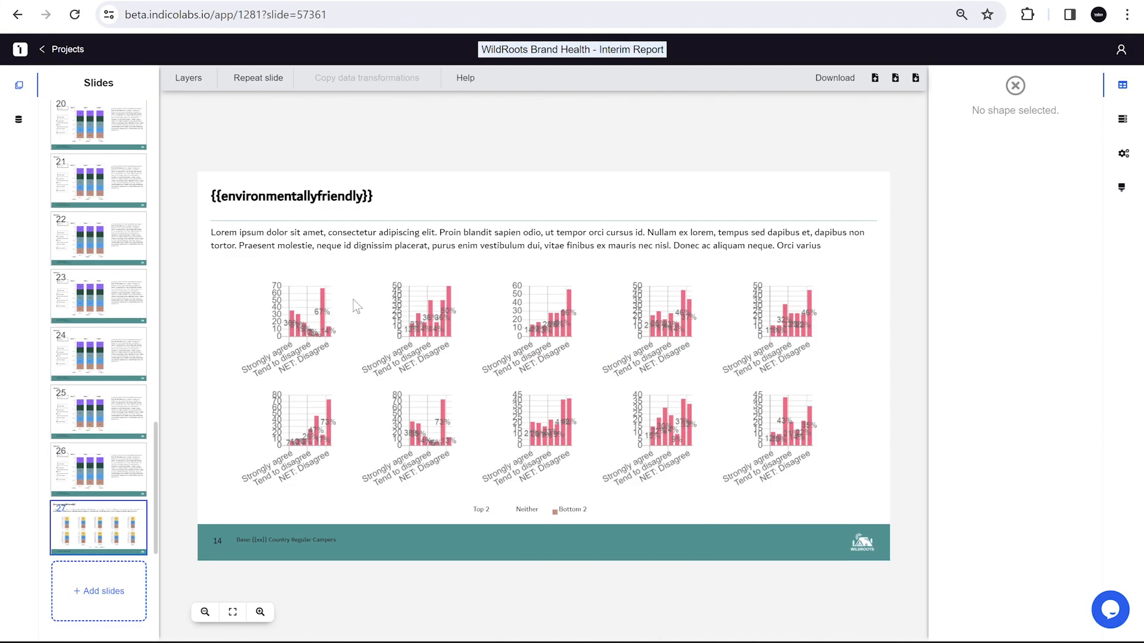
- Reorder the Wildroots chart's rows so NET: Agree, Neither agree nor disagree and NET: Disagree come first, in that order
click(310, 318)
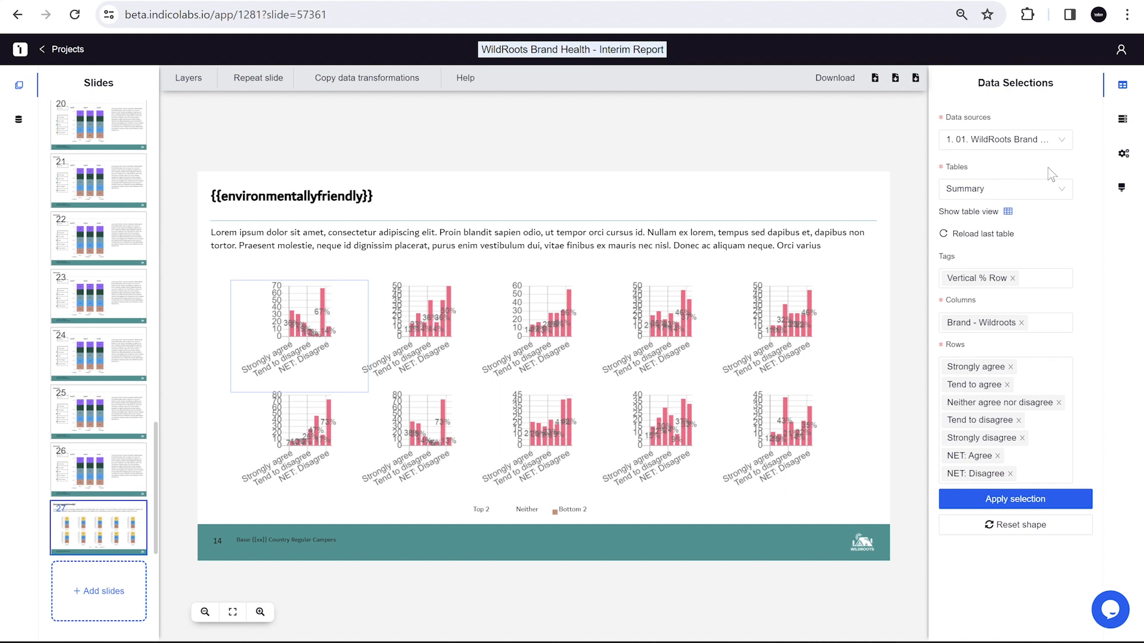
click(1122, 119)
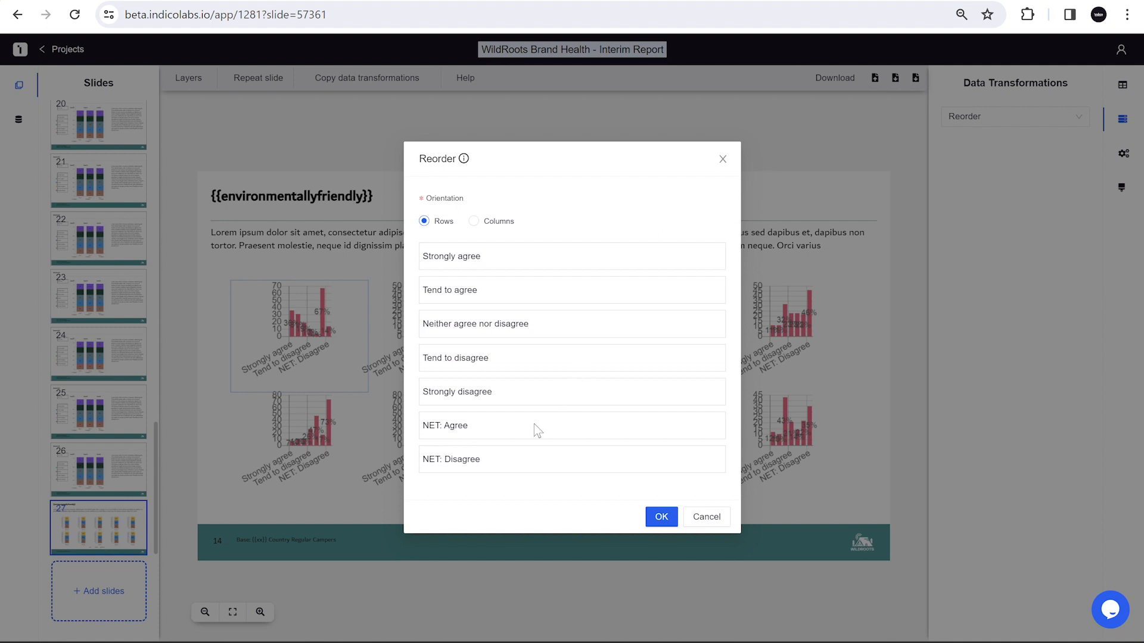
drag(534, 424, 541, 261)
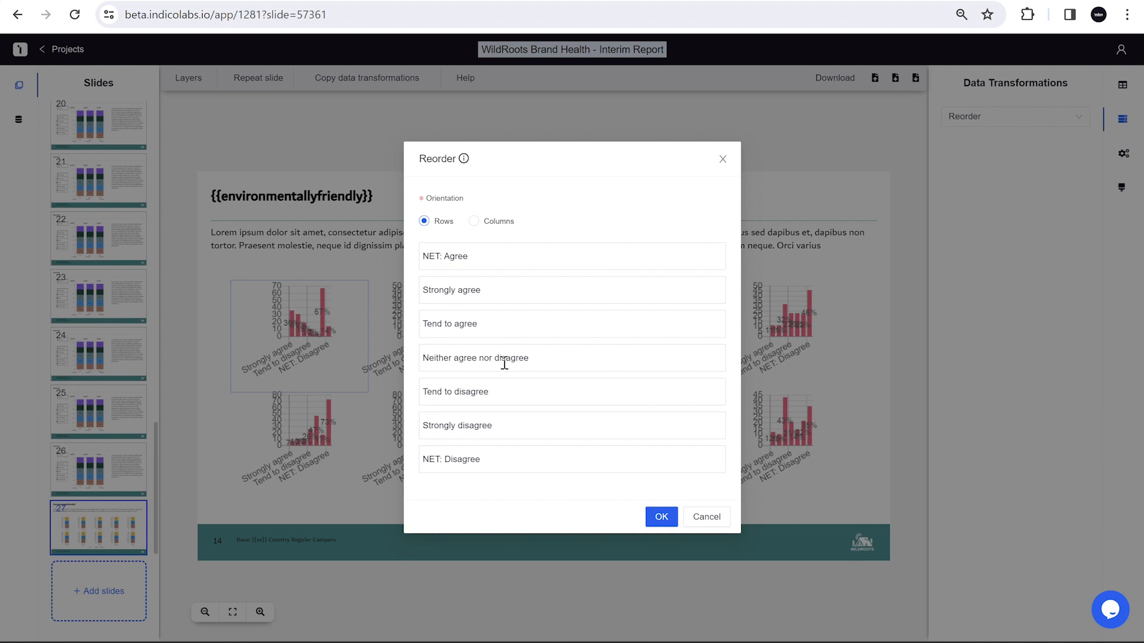
drag(504, 363, 506, 290)
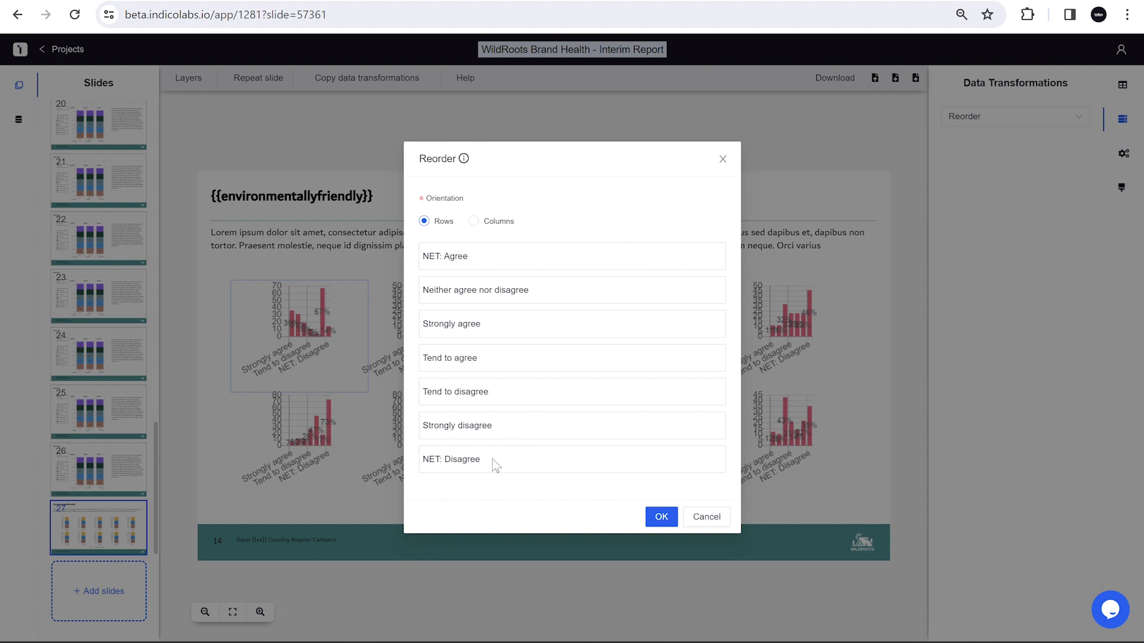
drag(457, 463, 467, 330)
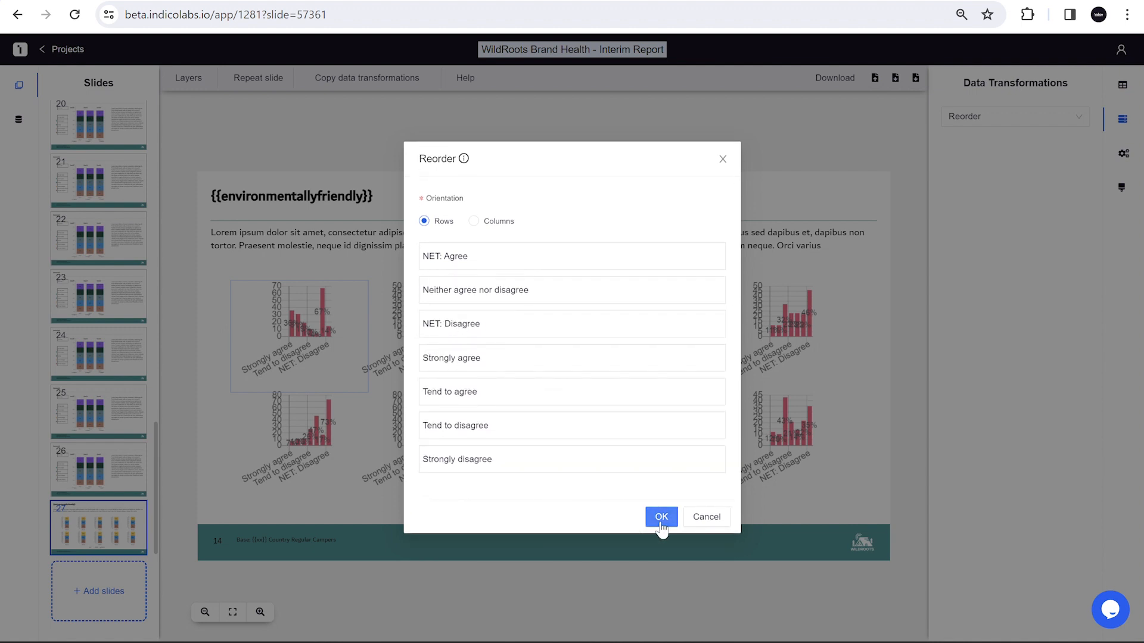
click(661, 518)
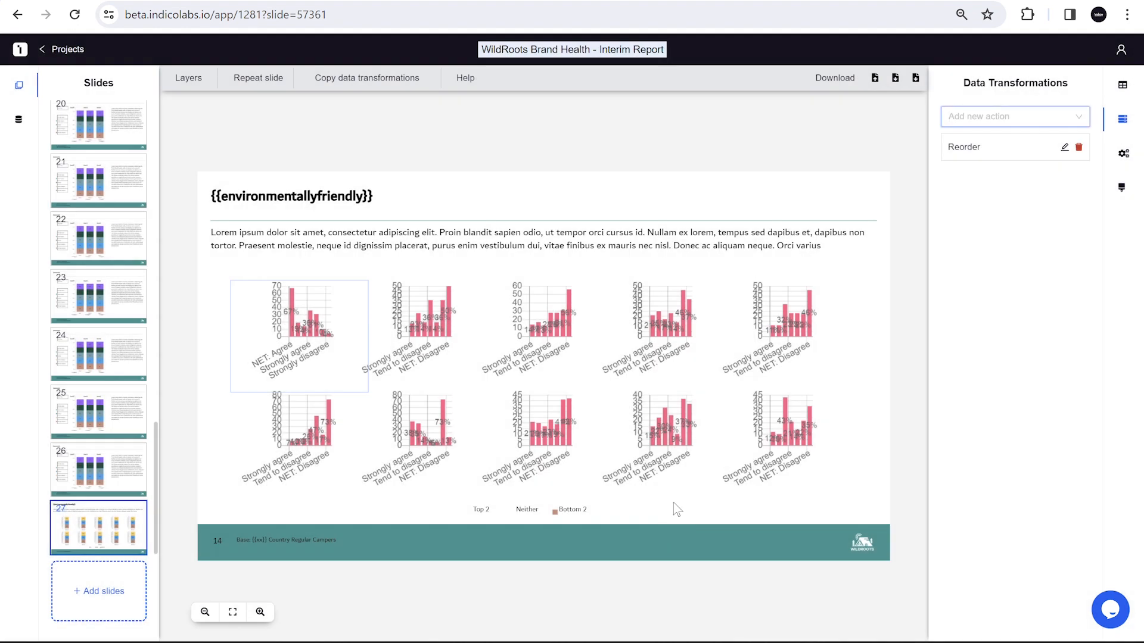
- Add a Trim transformation to the Wildroots chart that keeps only the first 3 rows
click(972, 123)
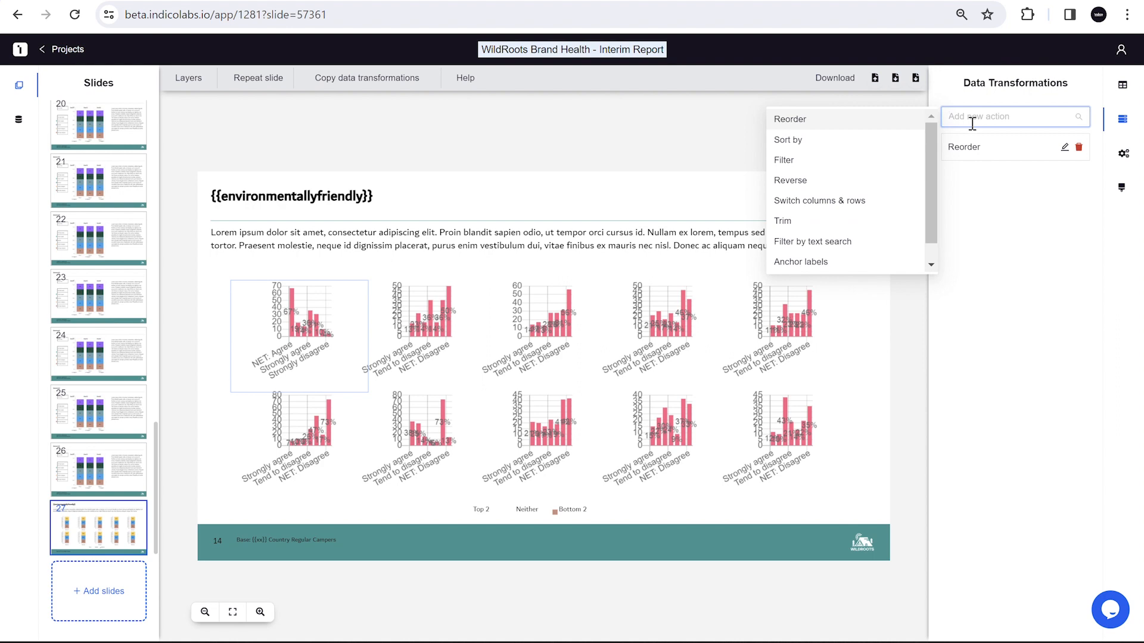
click(843, 229)
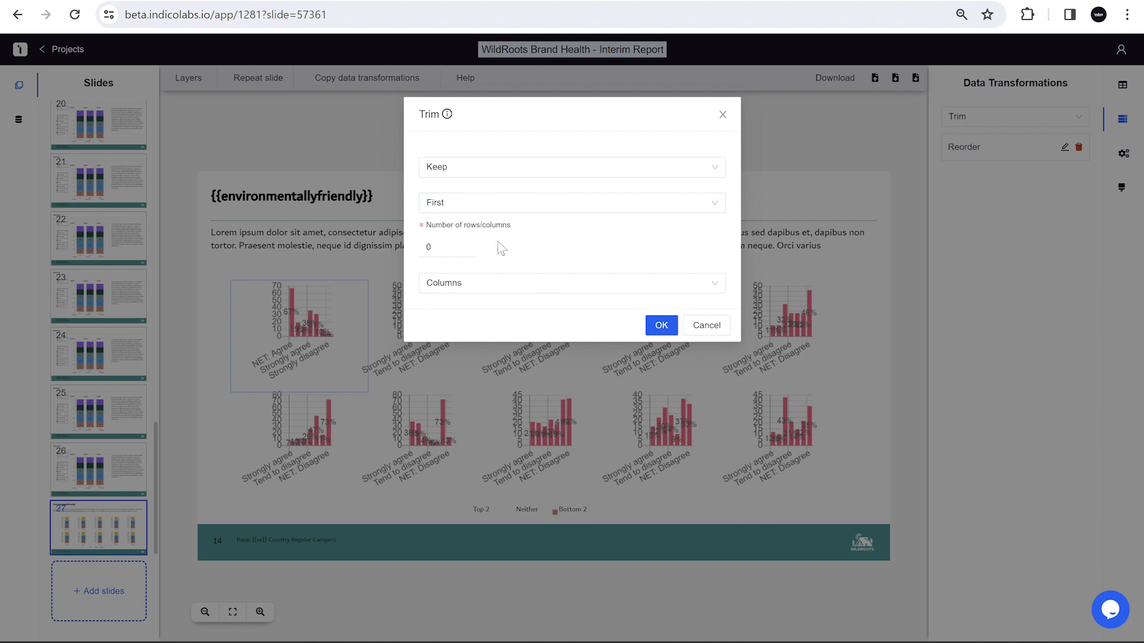
click(460, 281)
click(452, 335)
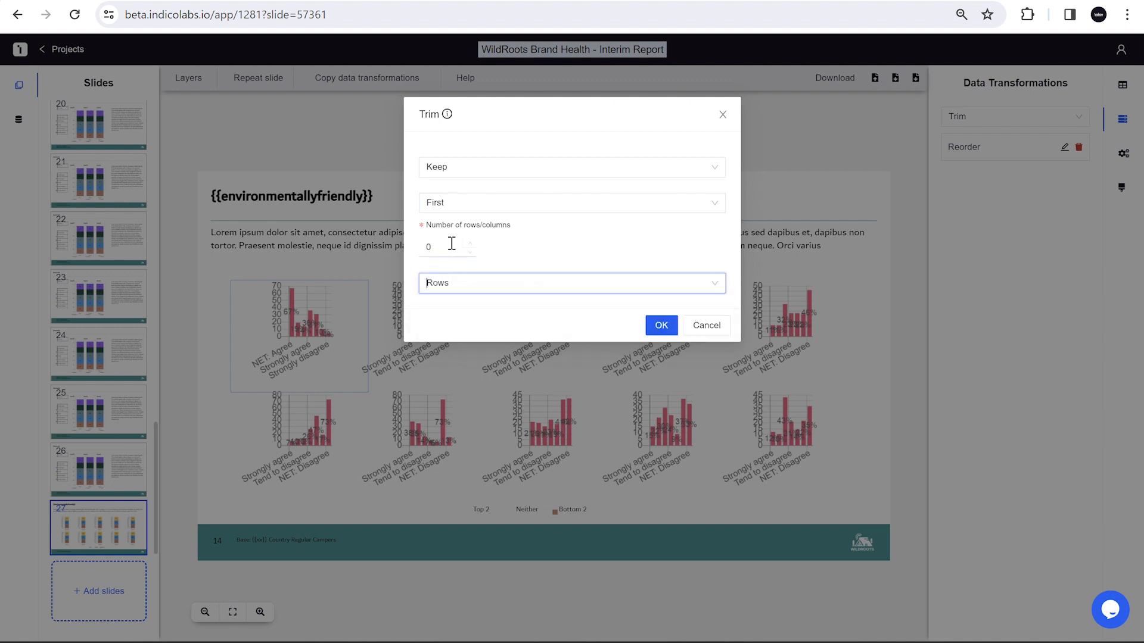
click(438, 245)
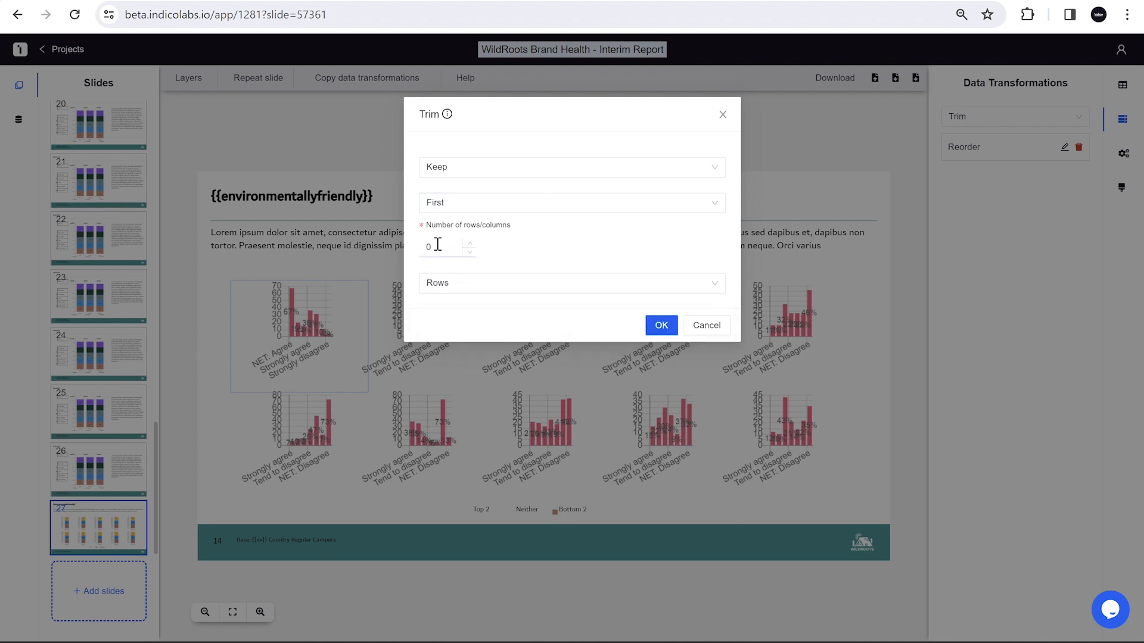
click(442, 281)
click(439, 327)
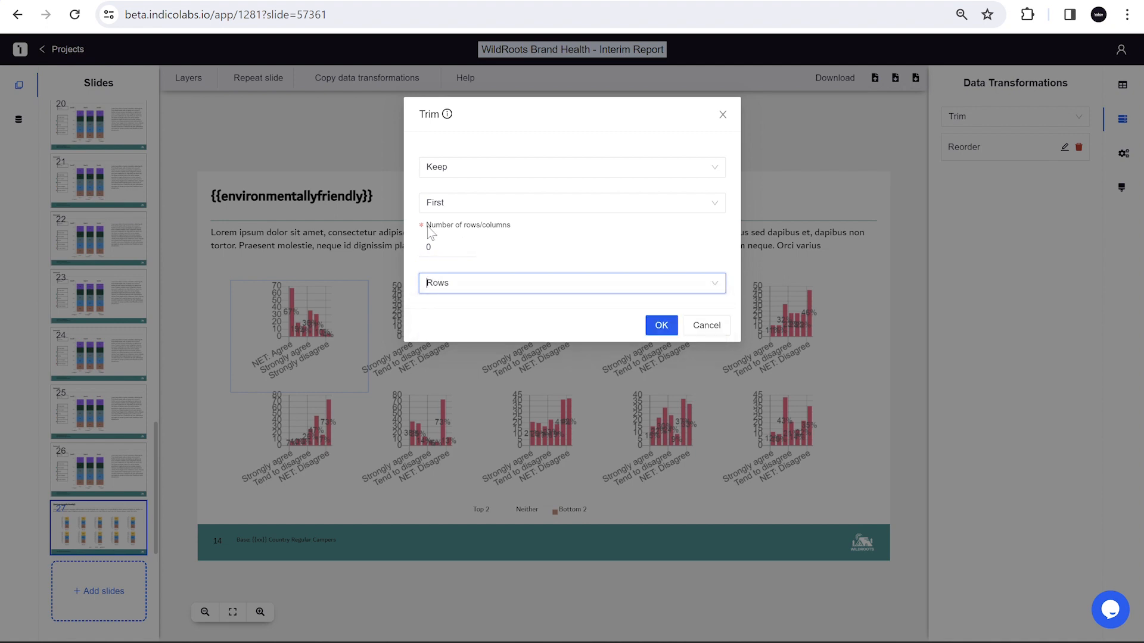
click(440, 247)
key(BackSpace)
text(3)
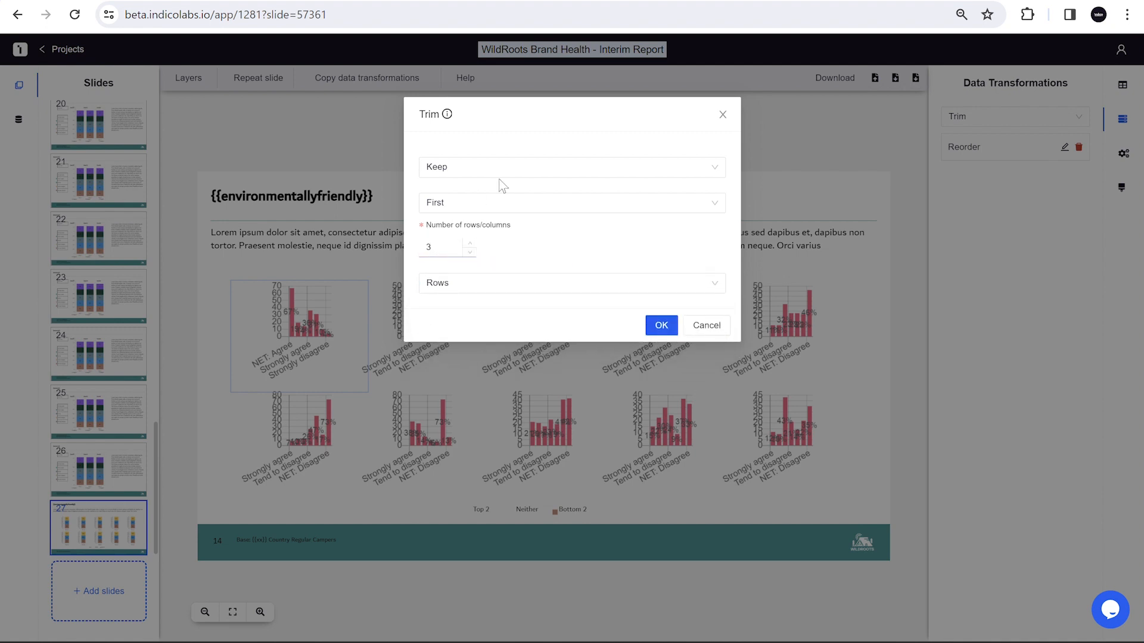
click(662, 325)
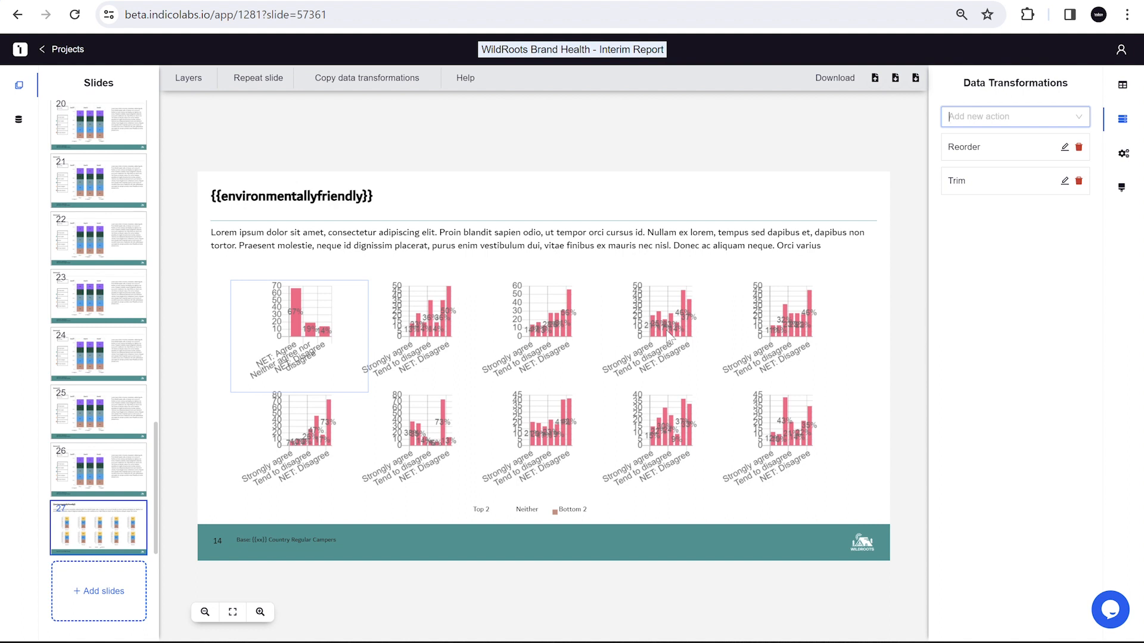
- Switch the Wildroots chart's columns and rows, and reverse the stacking order so NET: Agree sits on top
click(989, 118)
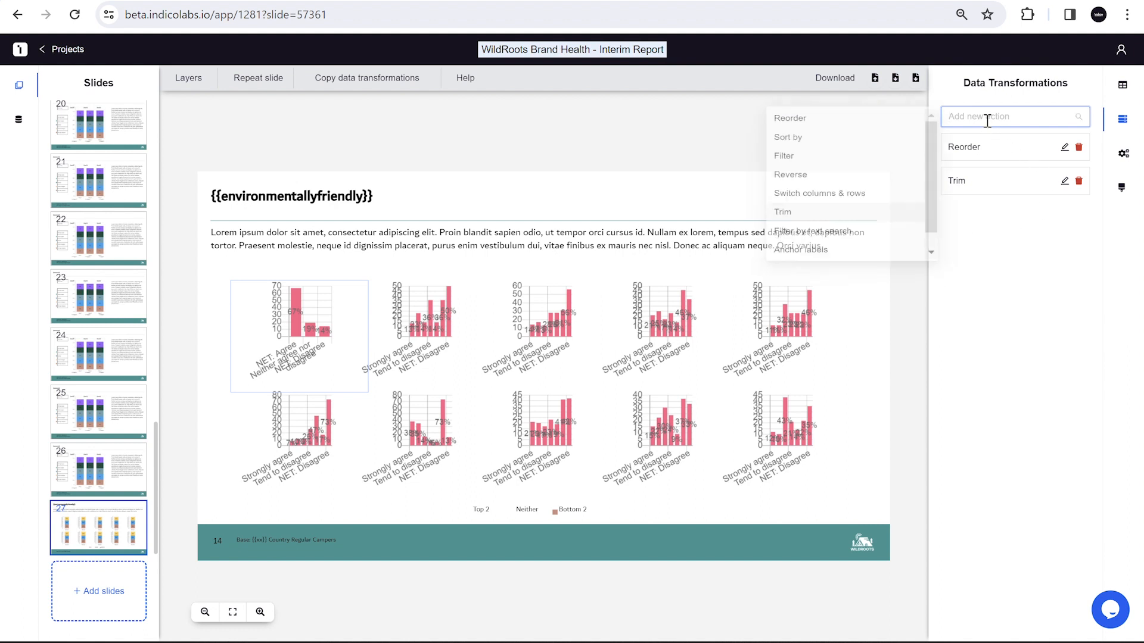
click(852, 200)
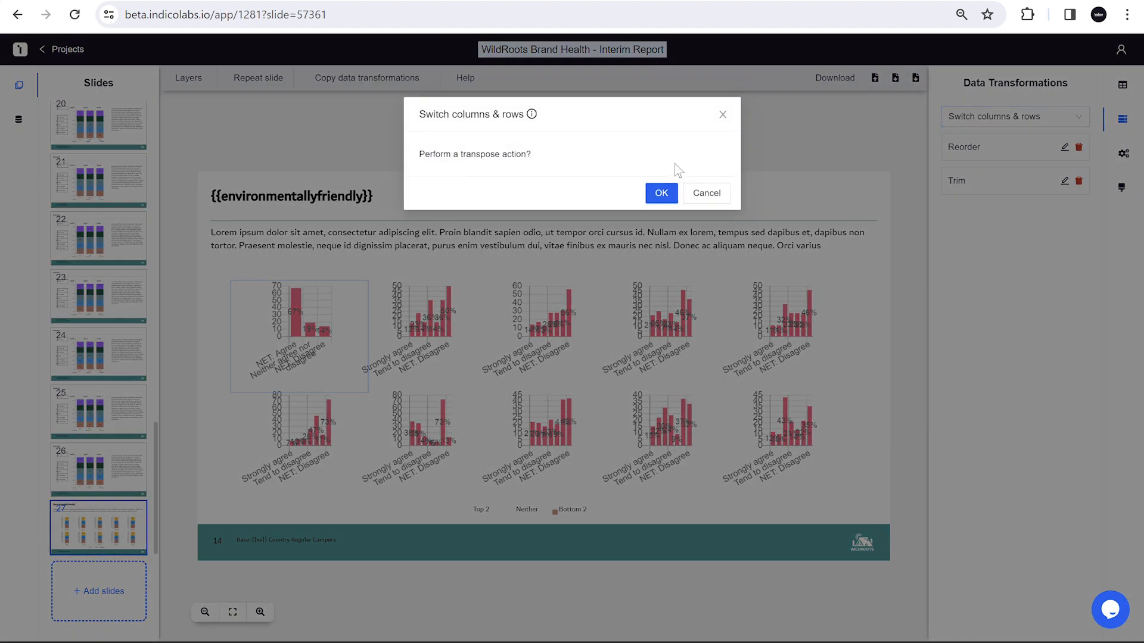
click(661, 194)
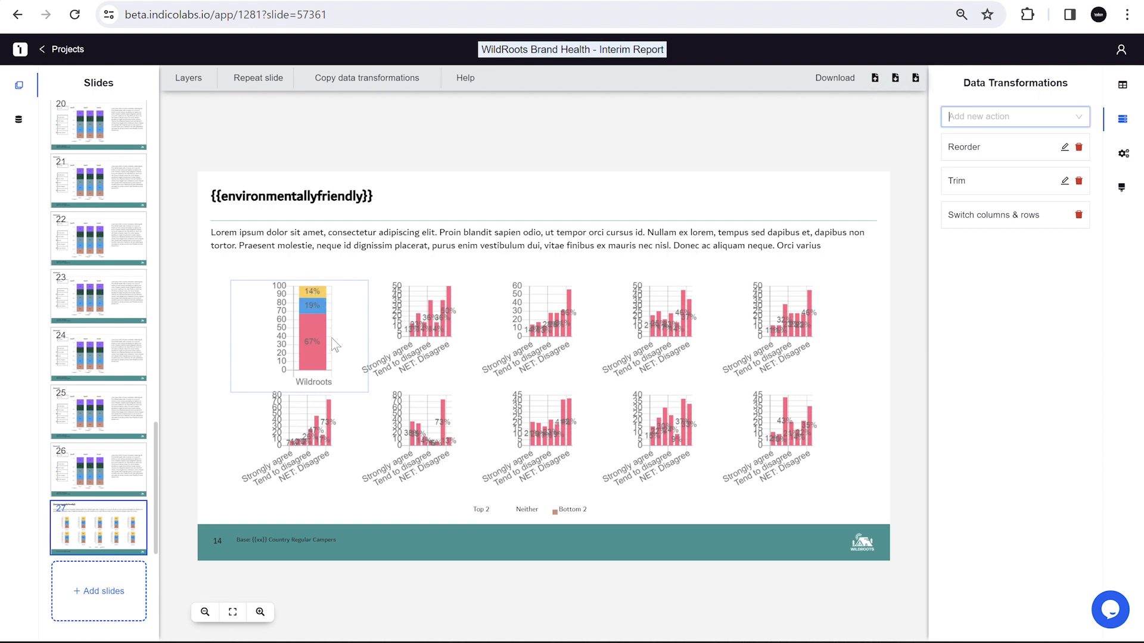
click(998, 117)
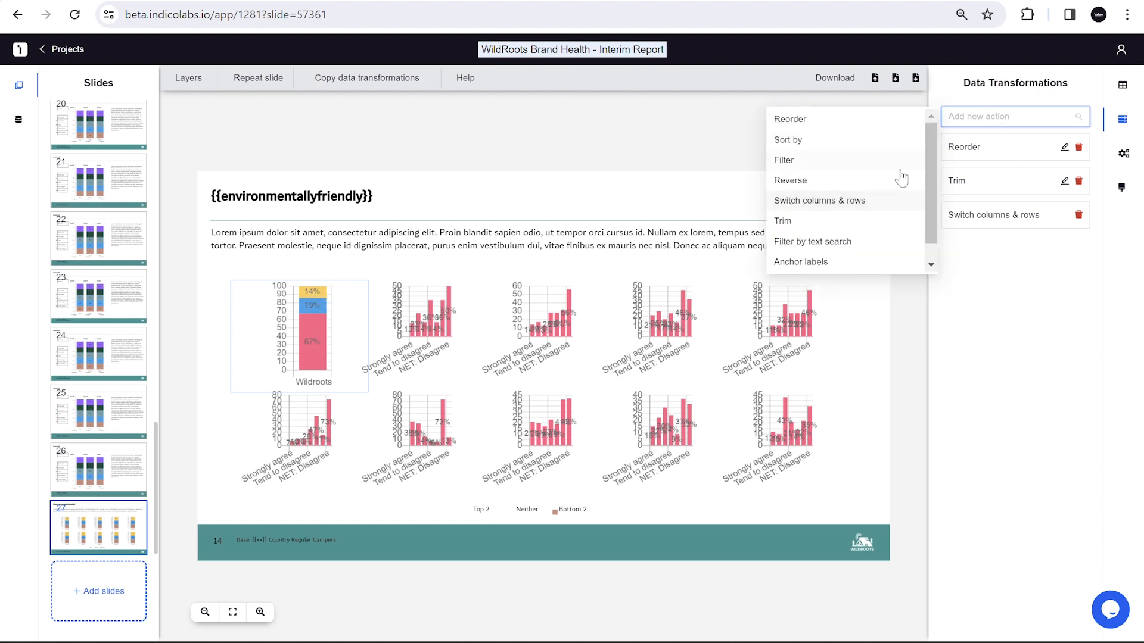
click(835, 180)
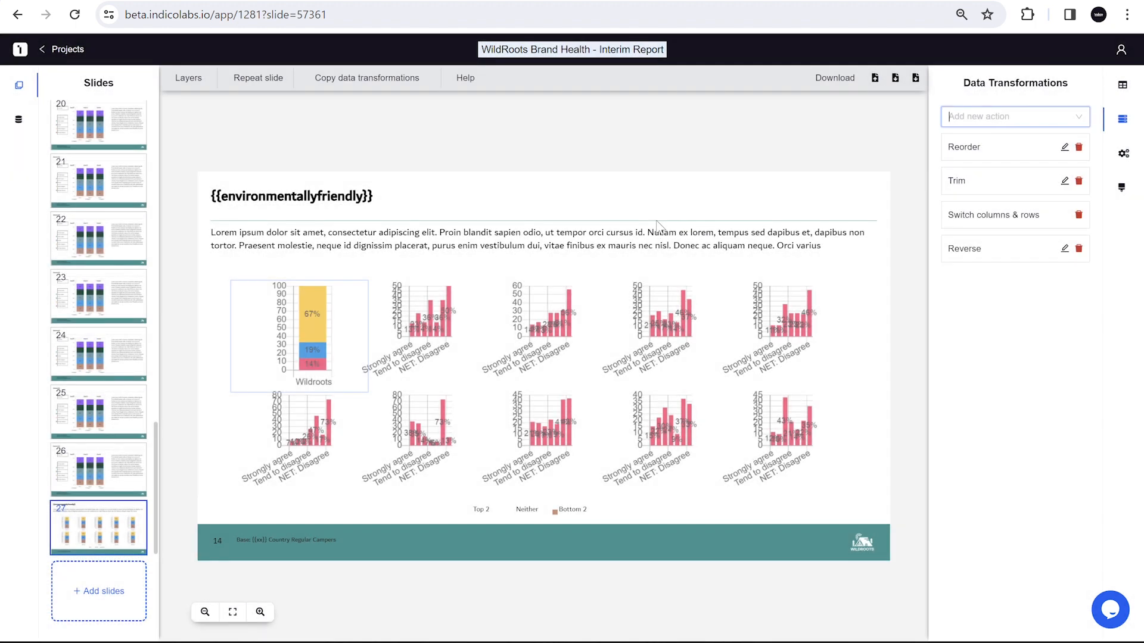
click(322, 354)
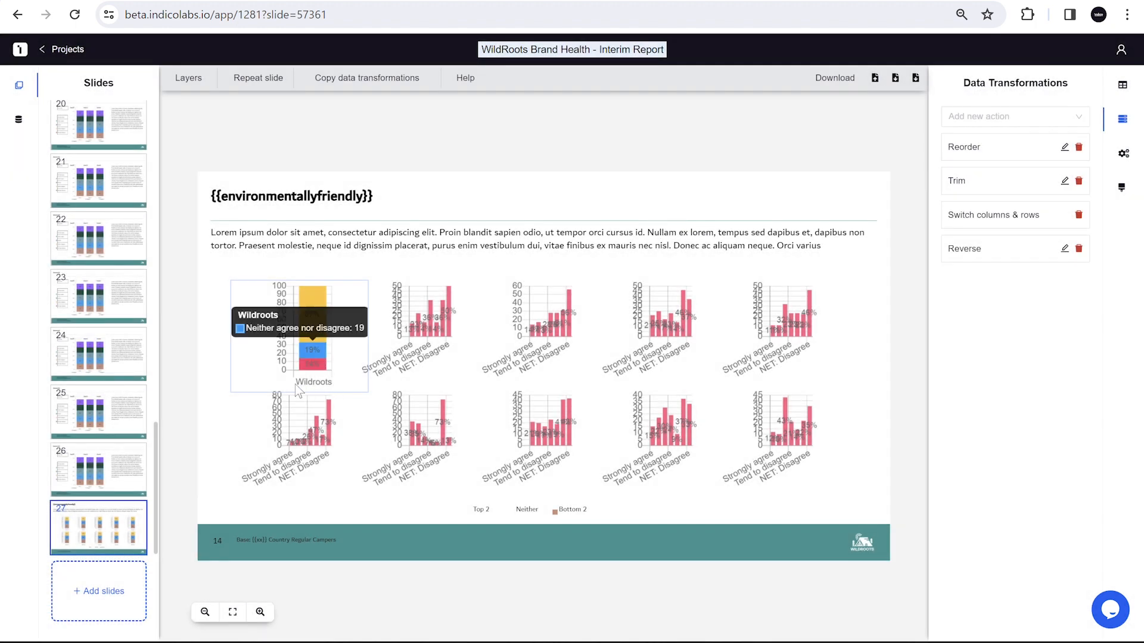
click(190, 390)
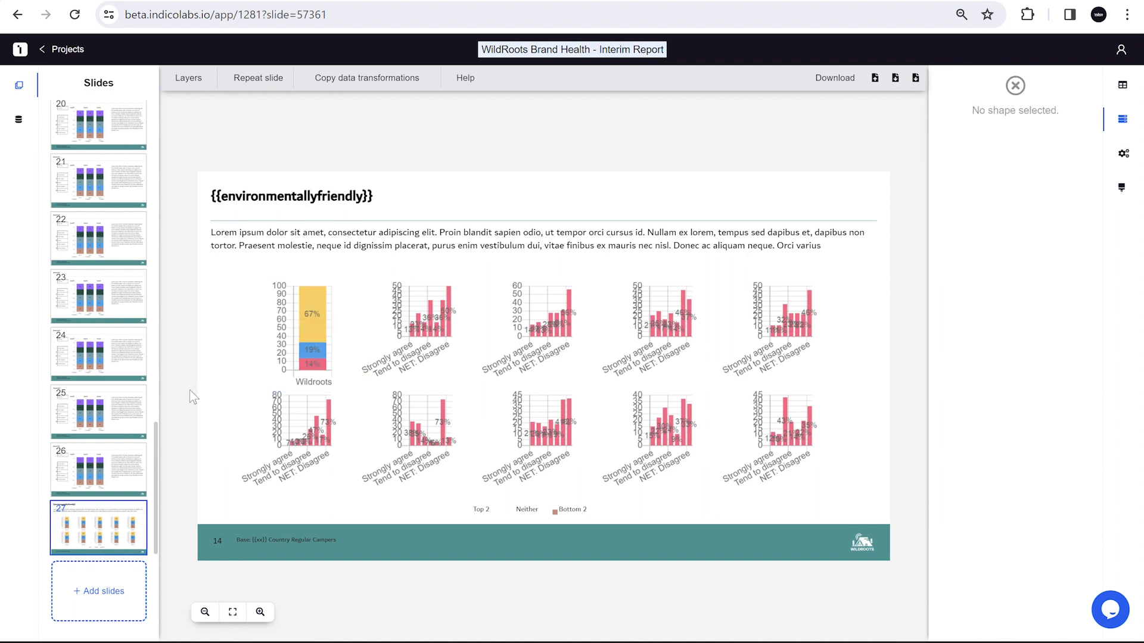
- Copy all data transformations from the Wildroots chart to the Summit chart
click(314, 368)
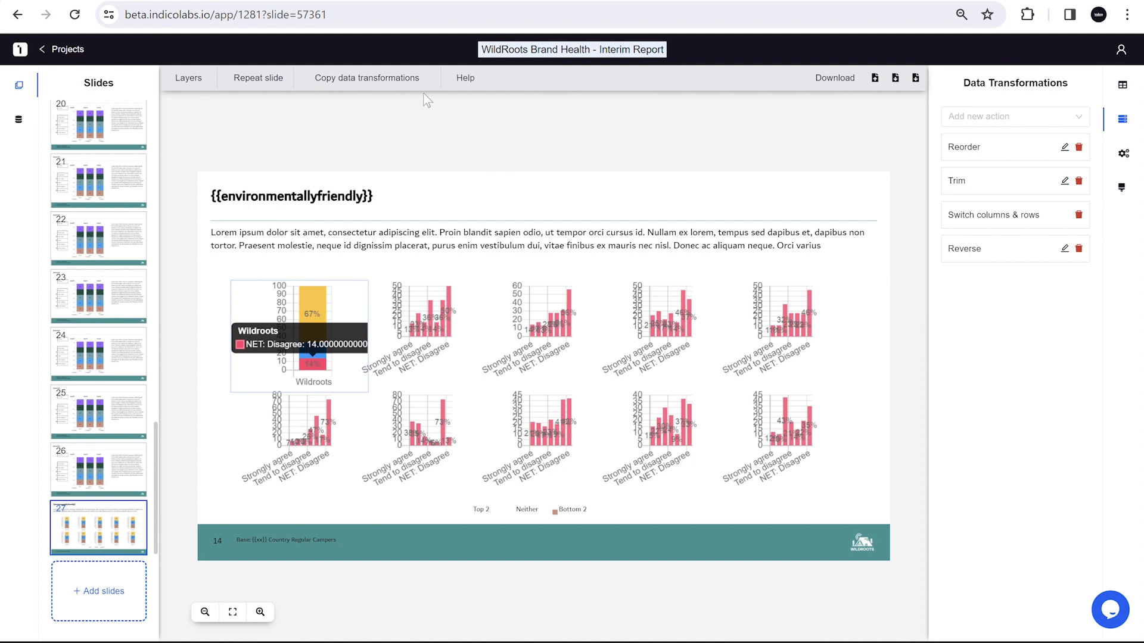
click(406, 88)
click(427, 314)
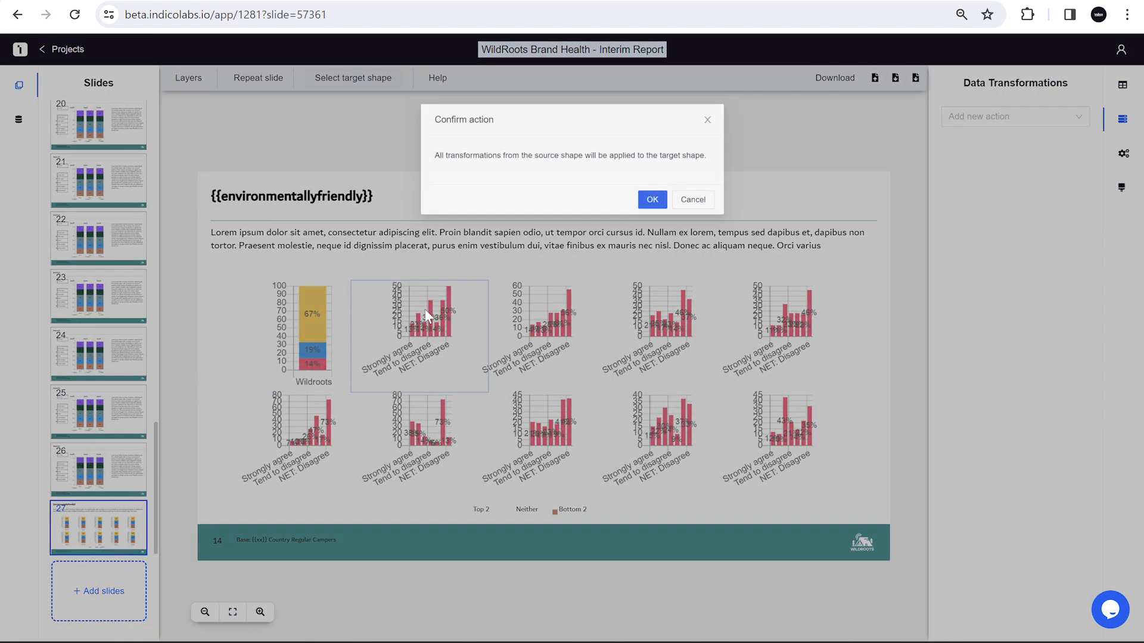
click(662, 204)
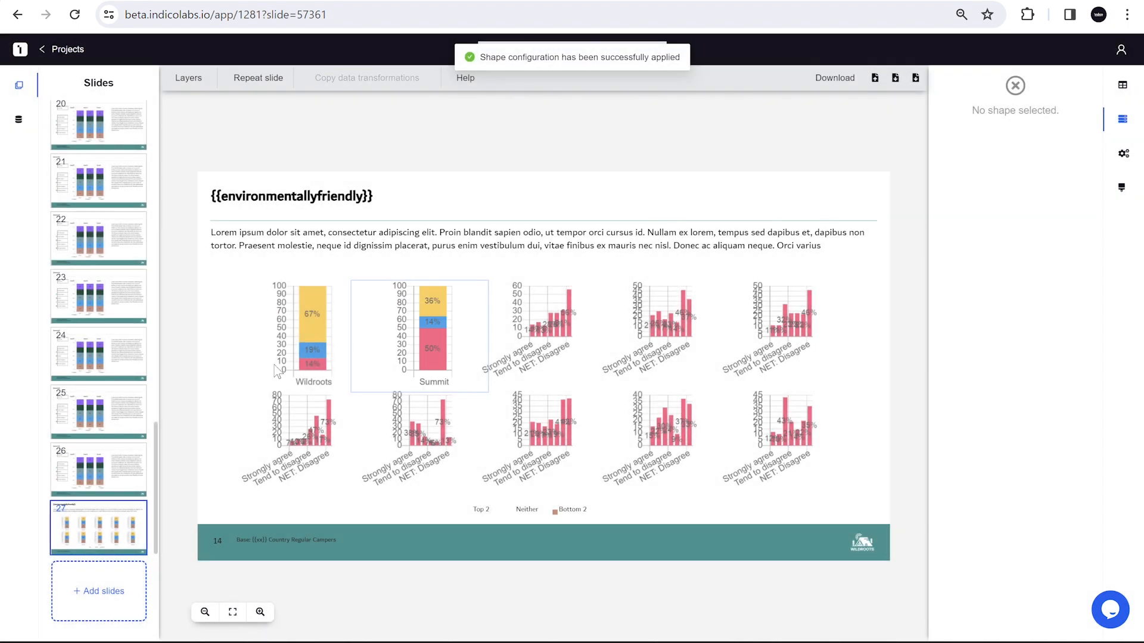
- Copy the Wildroots chart's data transformations to the Trekk and Nomad Country charts
click(312, 350)
click(363, 90)
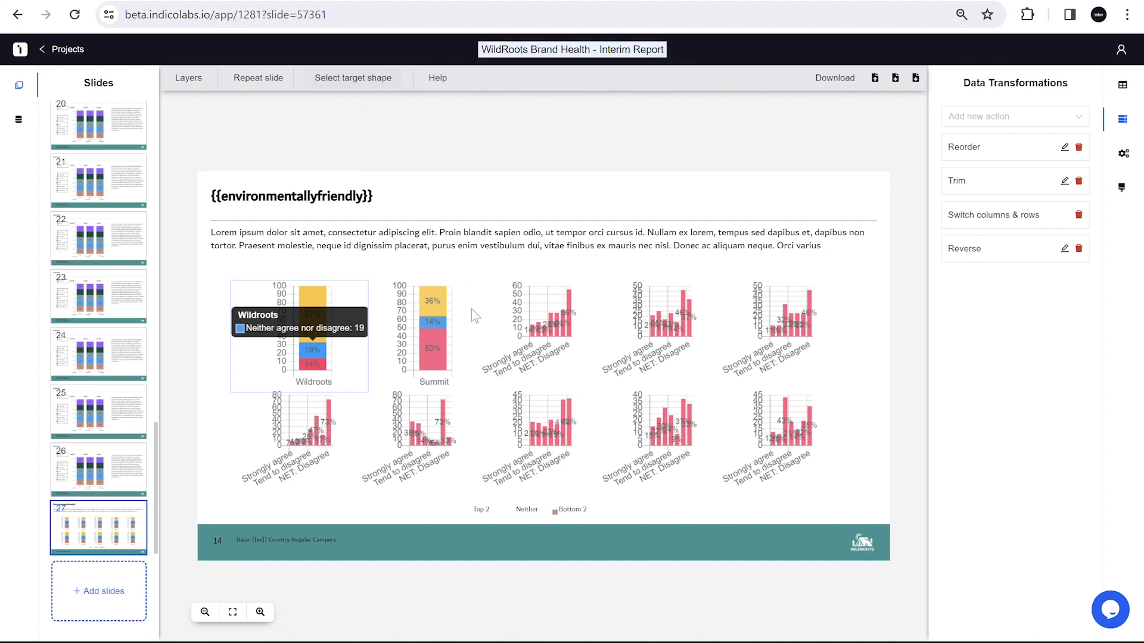
click(525, 333)
click(662, 204)
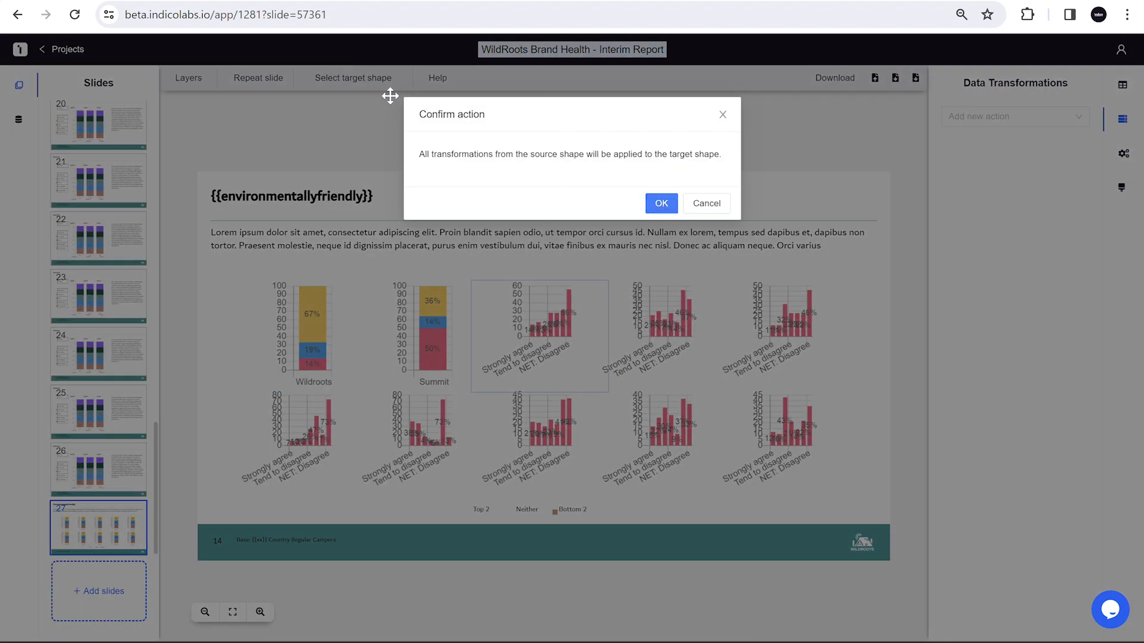
click(358, 86)
click(660, 328)
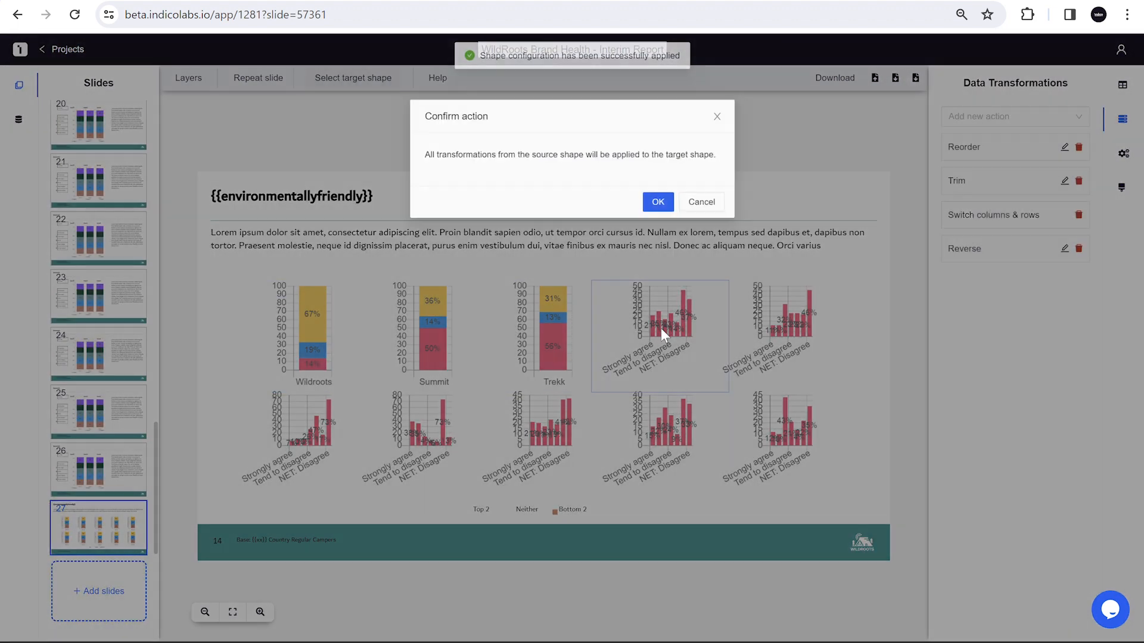
- Copy the Wildroots chart's data transformations to the Edge and Phoenix charts
click(299, 327)
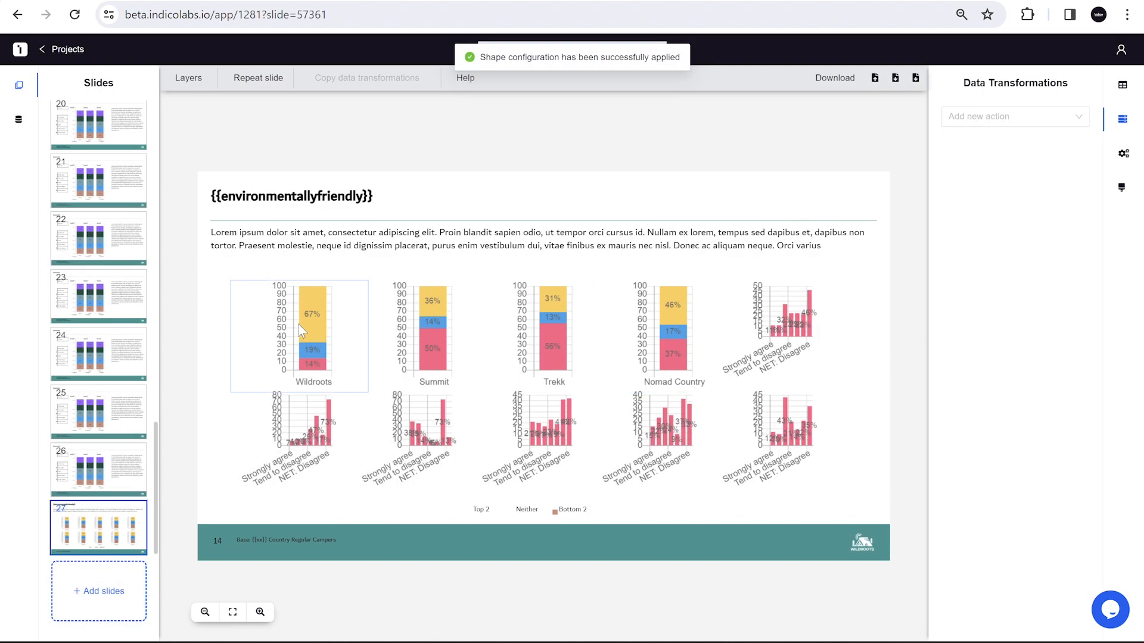
click(384, 83)
click(797, 341)
click(662, 205)
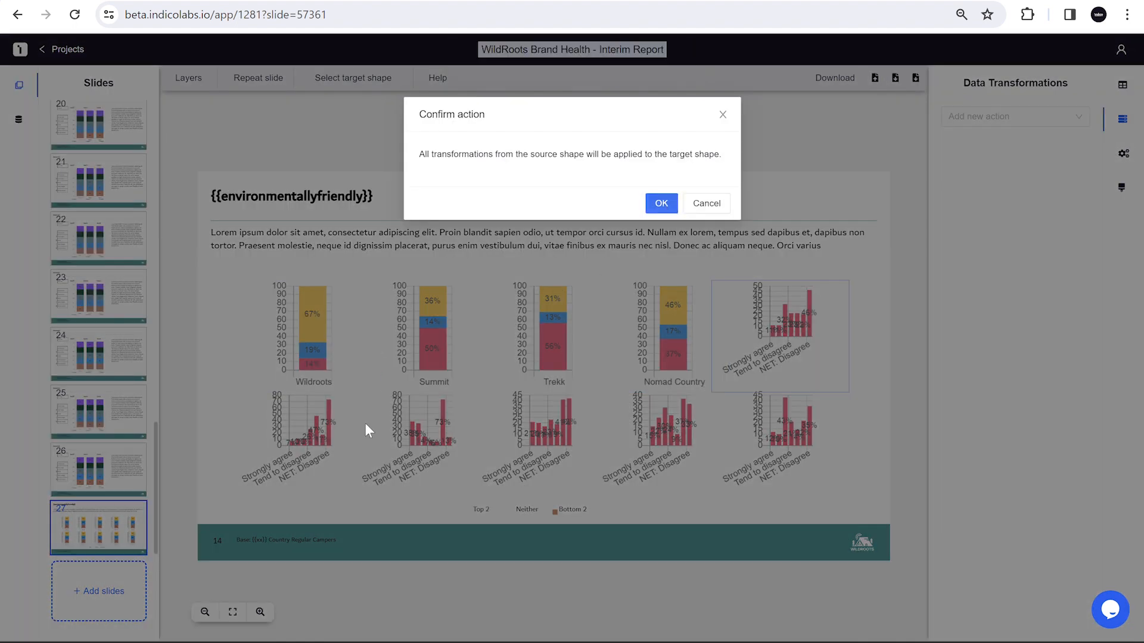
click(306, 336)
click(351, 423)
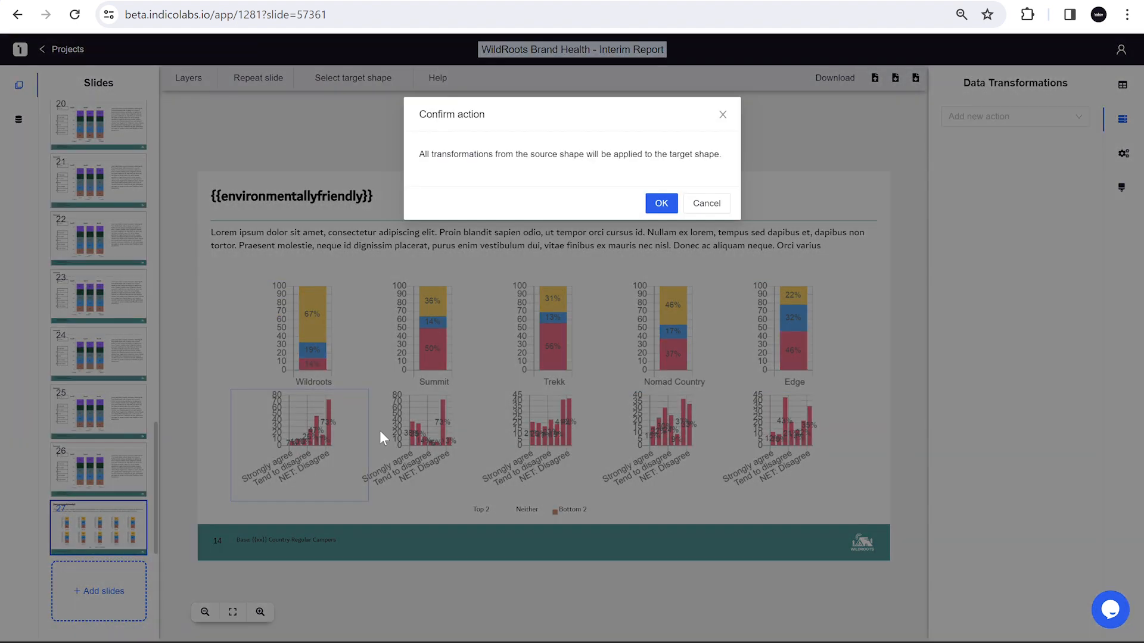
click(662, 204)
- Copy the Wildroots chart's data transformations to the Nazare and Humahuaca charts
click(304, 331)
click(353, 77)
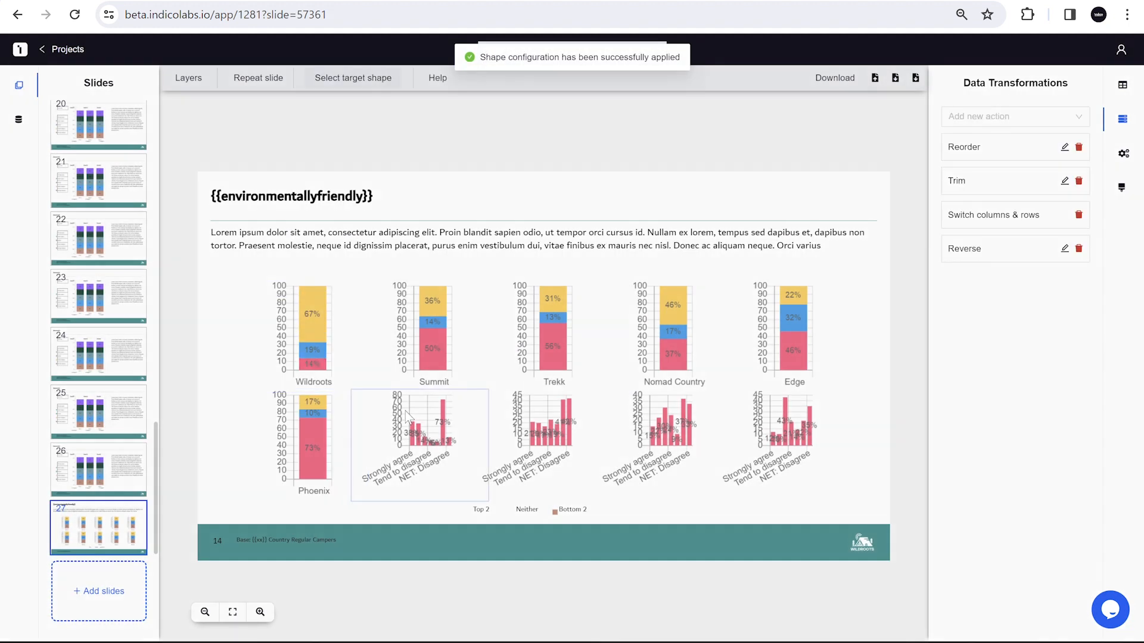
click(420, 429)
click(649, 209)
click(327, 314)
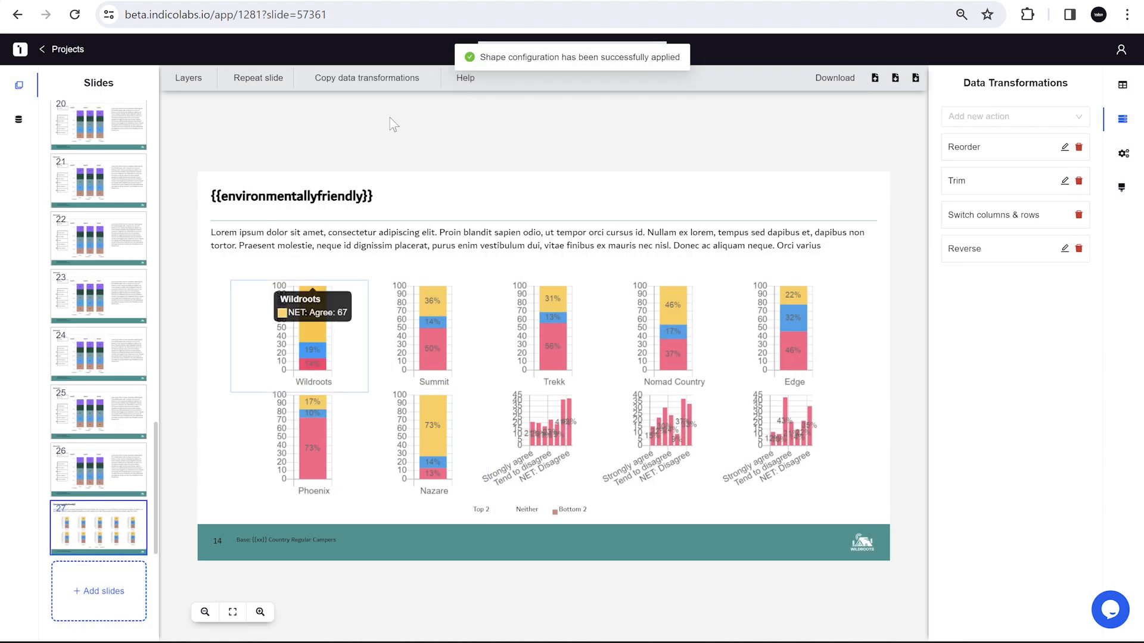
click(353, 77)
click(620, 432)
click(659, 203)
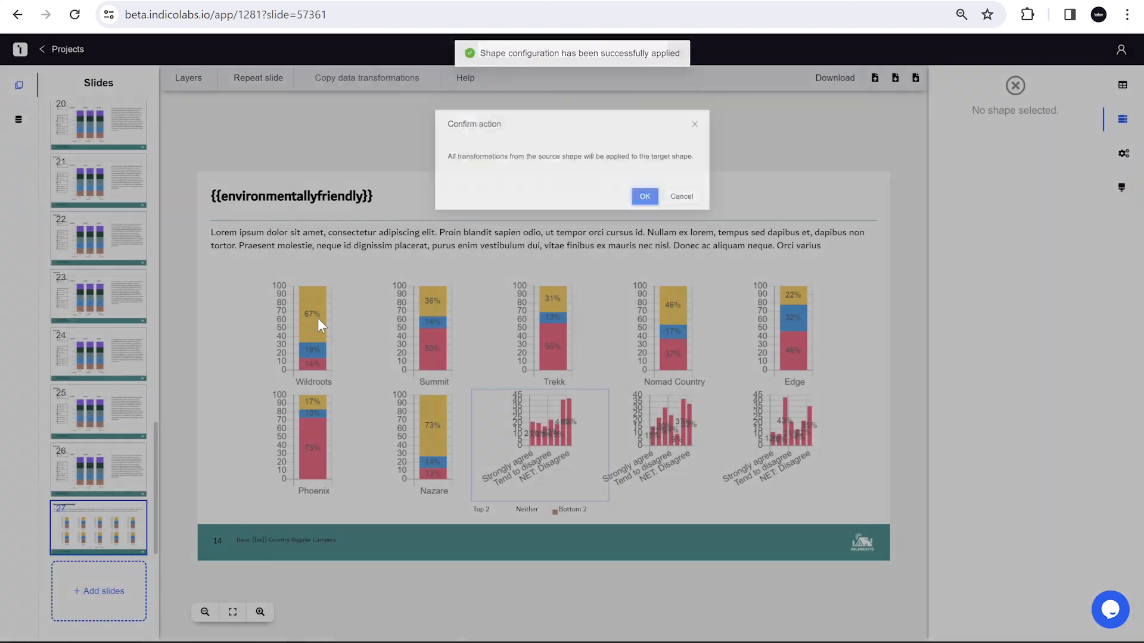
- Copy the Wildroots chart's data transformations to the El Capitan and Jorgeson charts
click(357, 77)
click(659, 443)
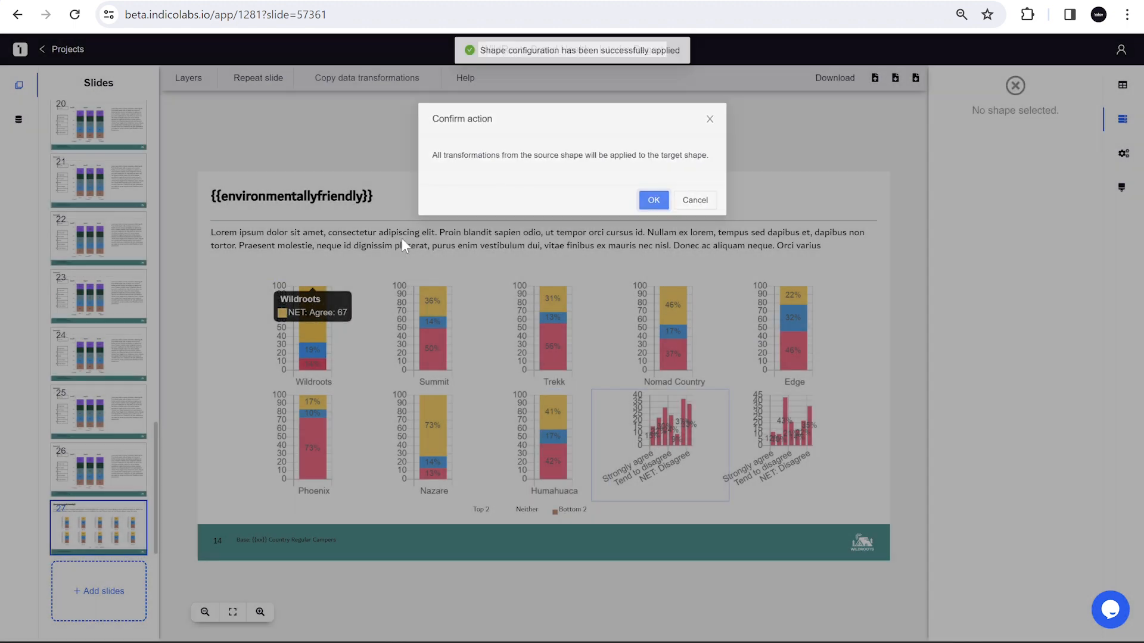
click(314, 360)
click(386, 79)
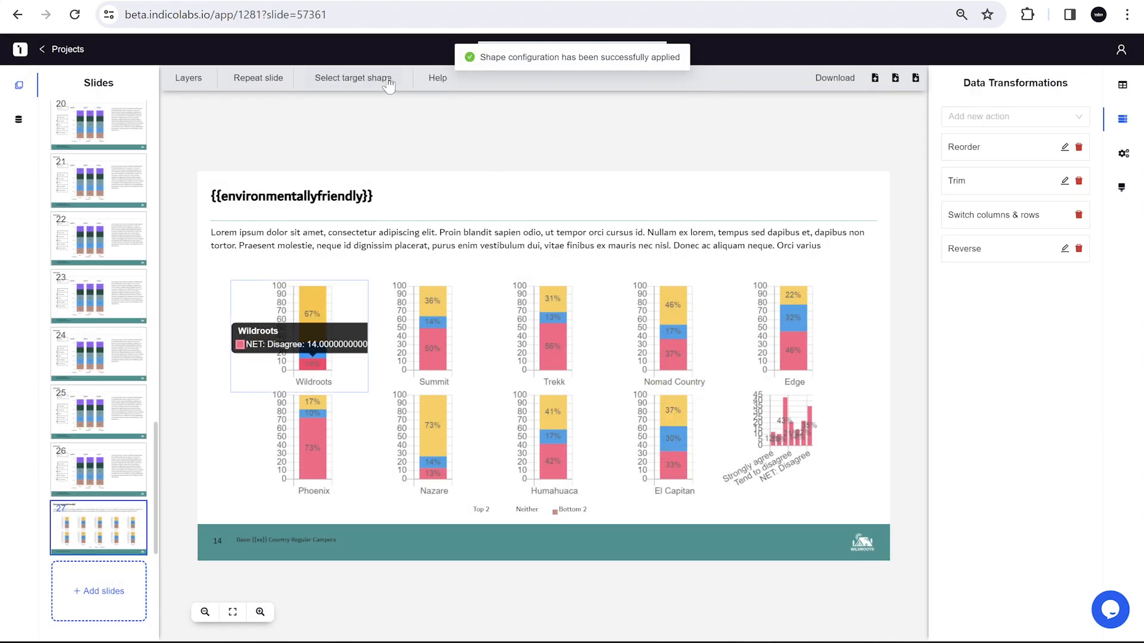
click(746, 424)
click(675, 206)
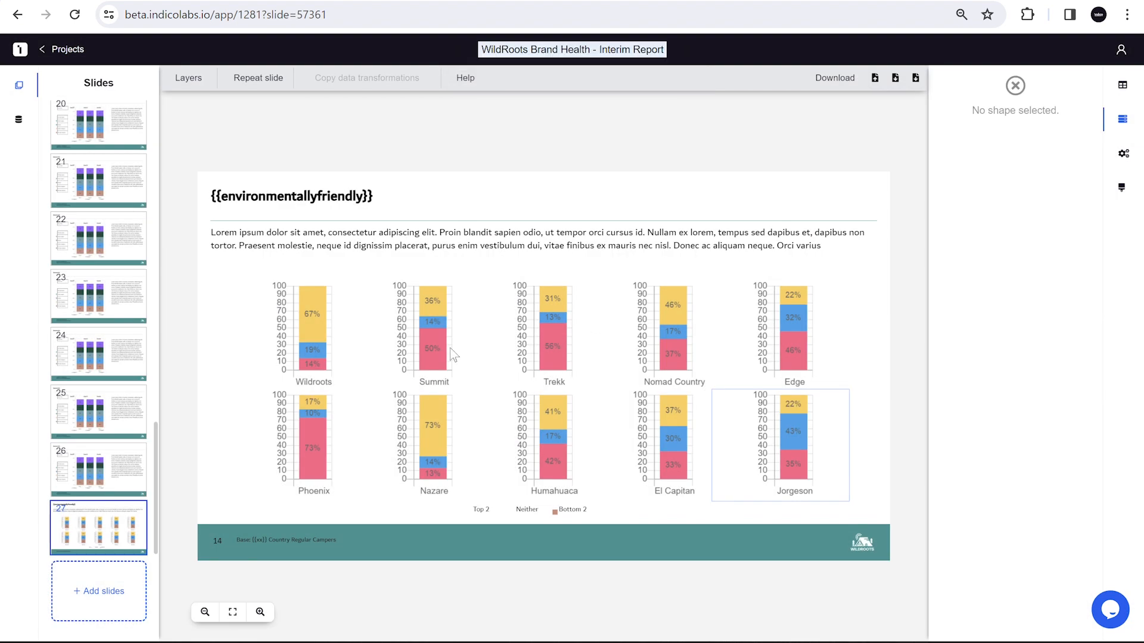
- Fill slide 27's title placeholder with the Q6_Sum question text and its footer placeholder with the UK Regular Campers base from the Summary table
click(314, 202)
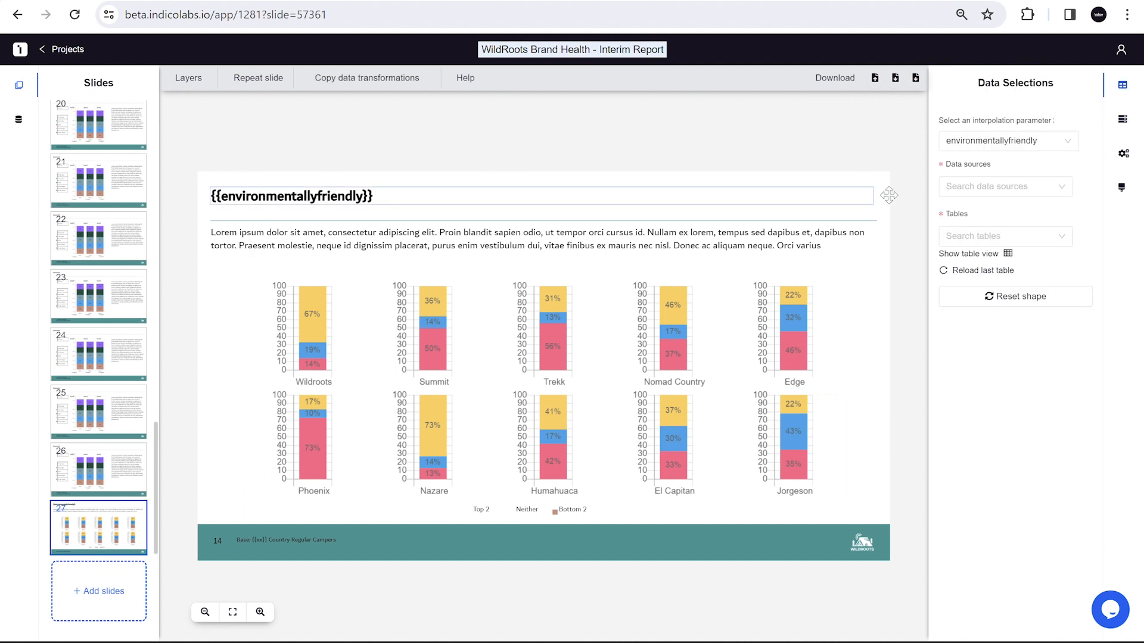
click(1007, 253)
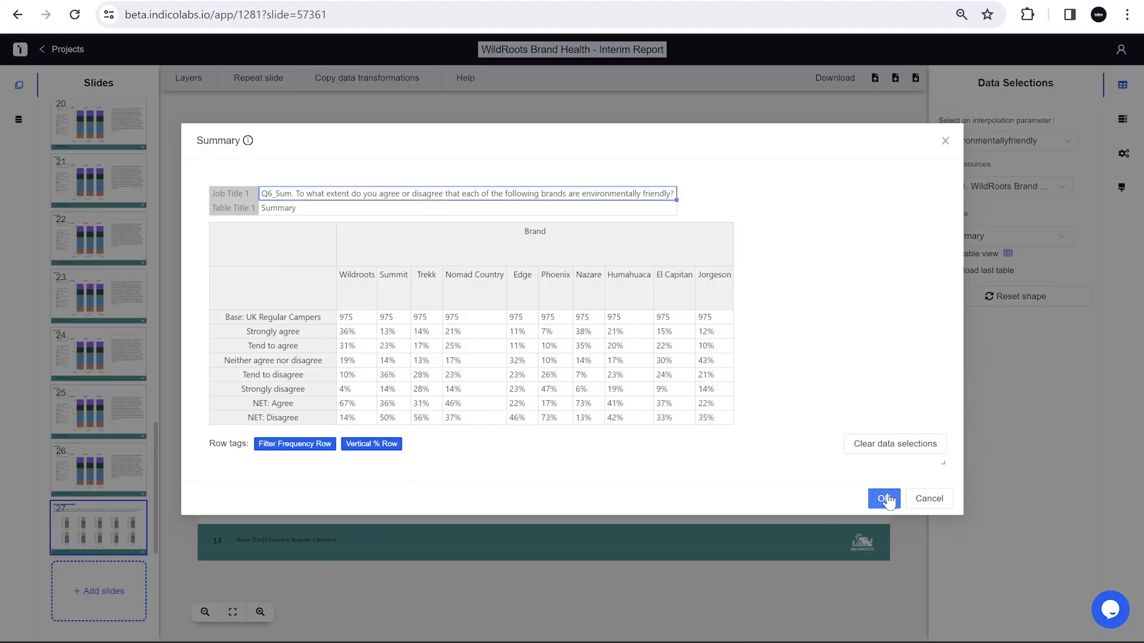
click(886, 499)
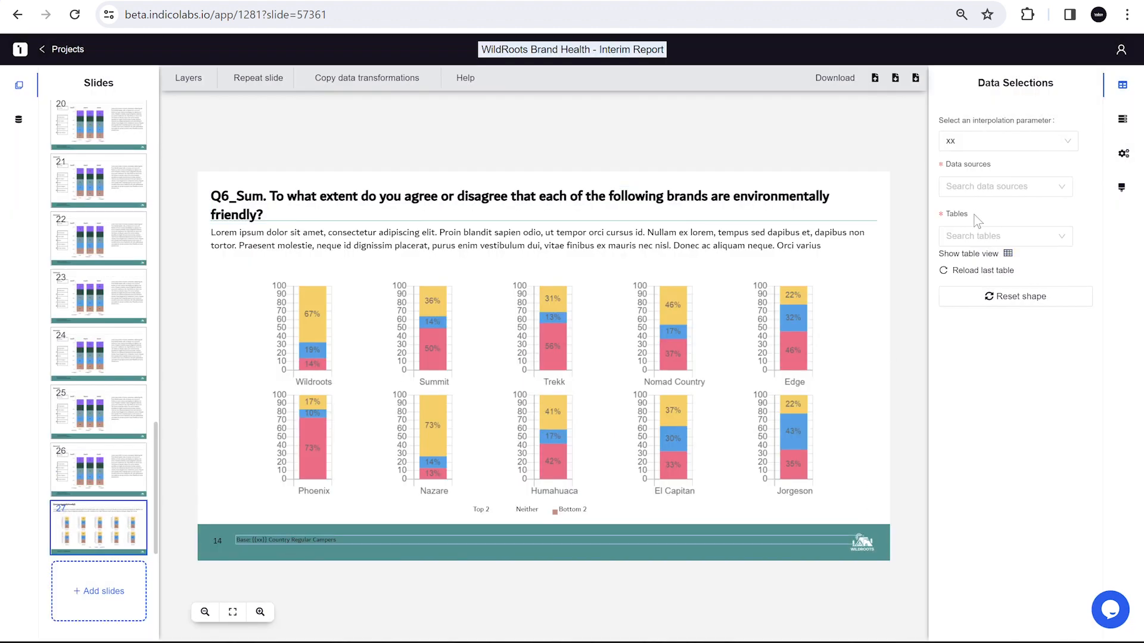
click(1007, 254)
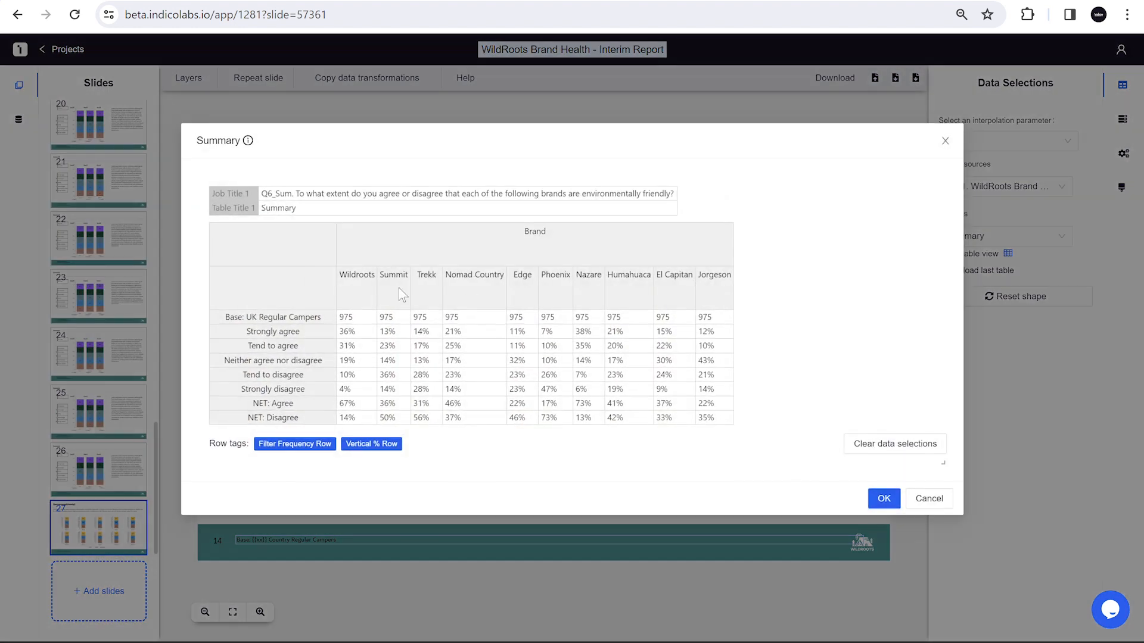
scroll(60, 318, down, 10)
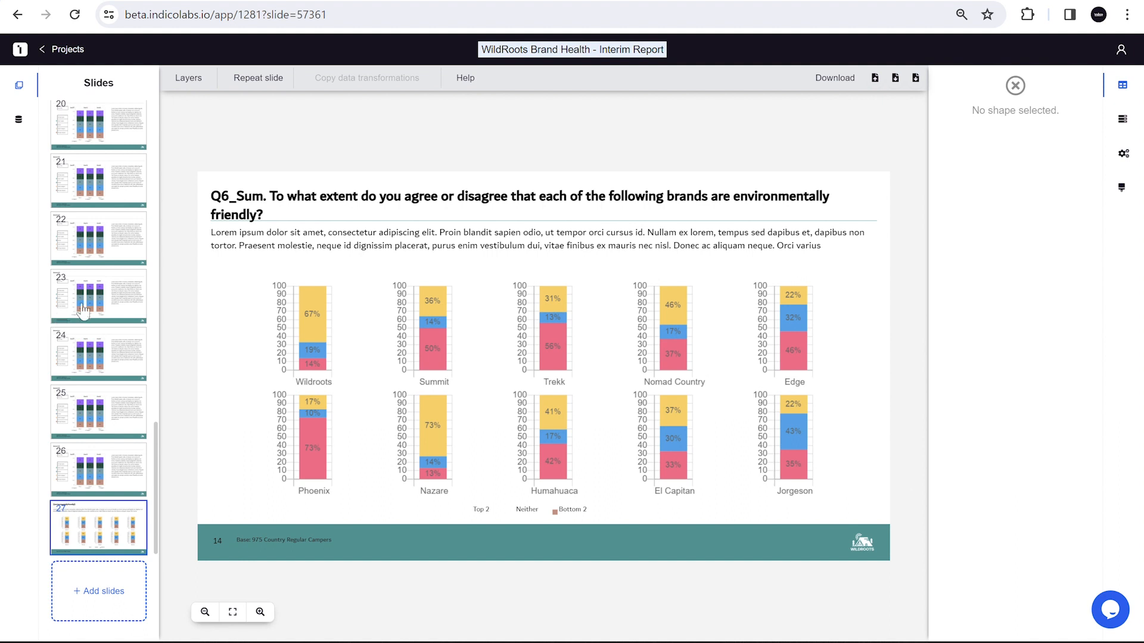
- Download all slides of the interim report as a PowerPoint file and check it in the recent download history
click(831, 81)
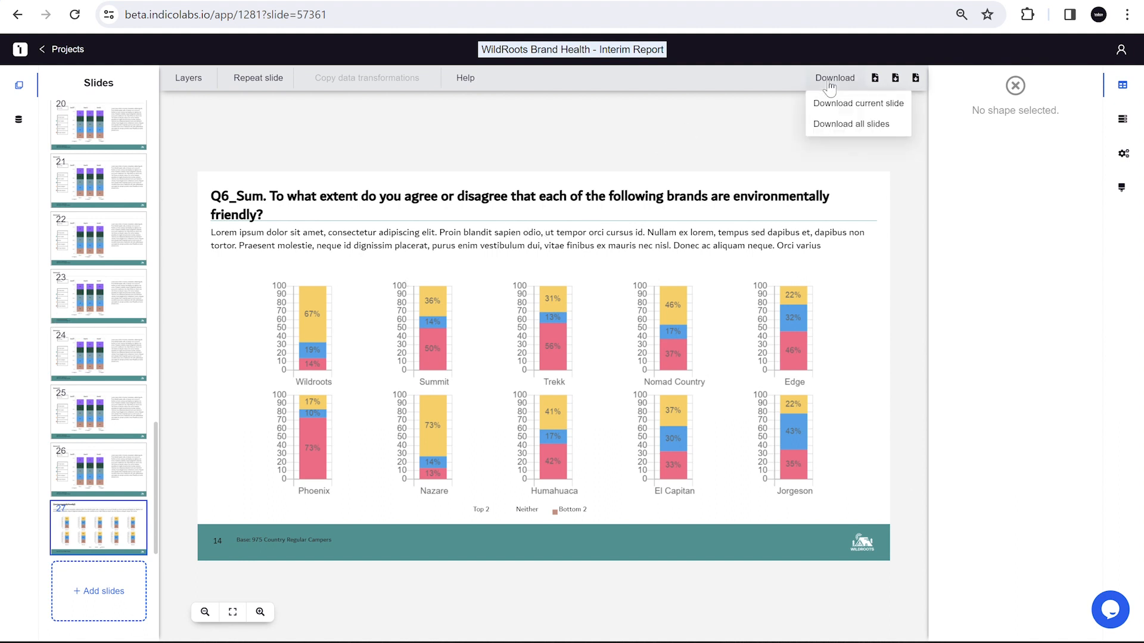
click(859, 133)
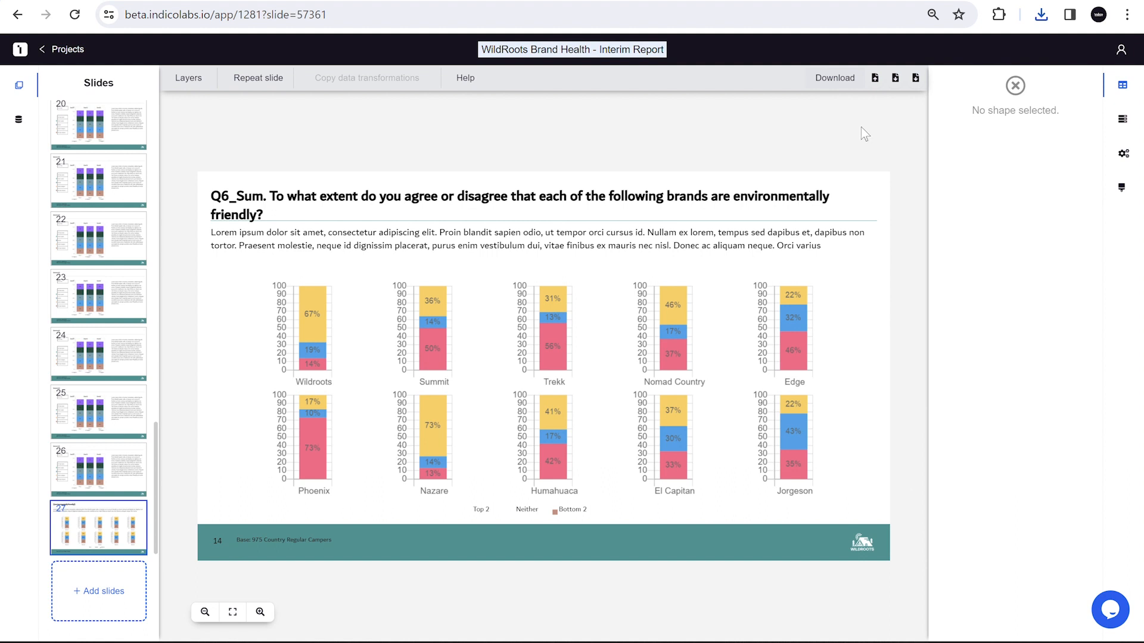
click(1040, 14)
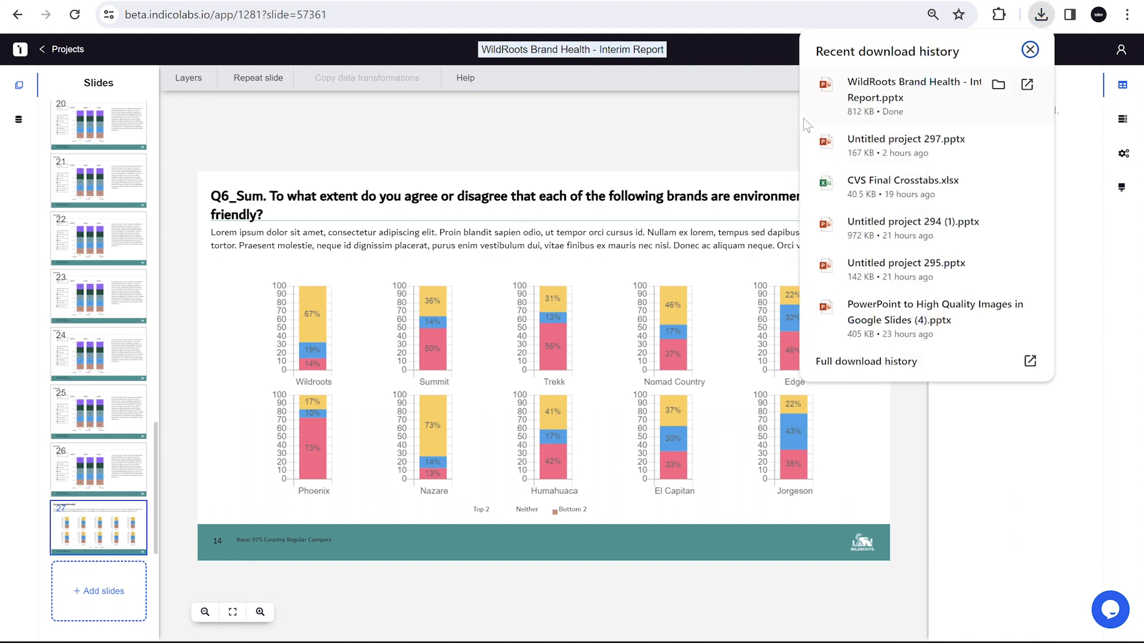
click(507, 145)
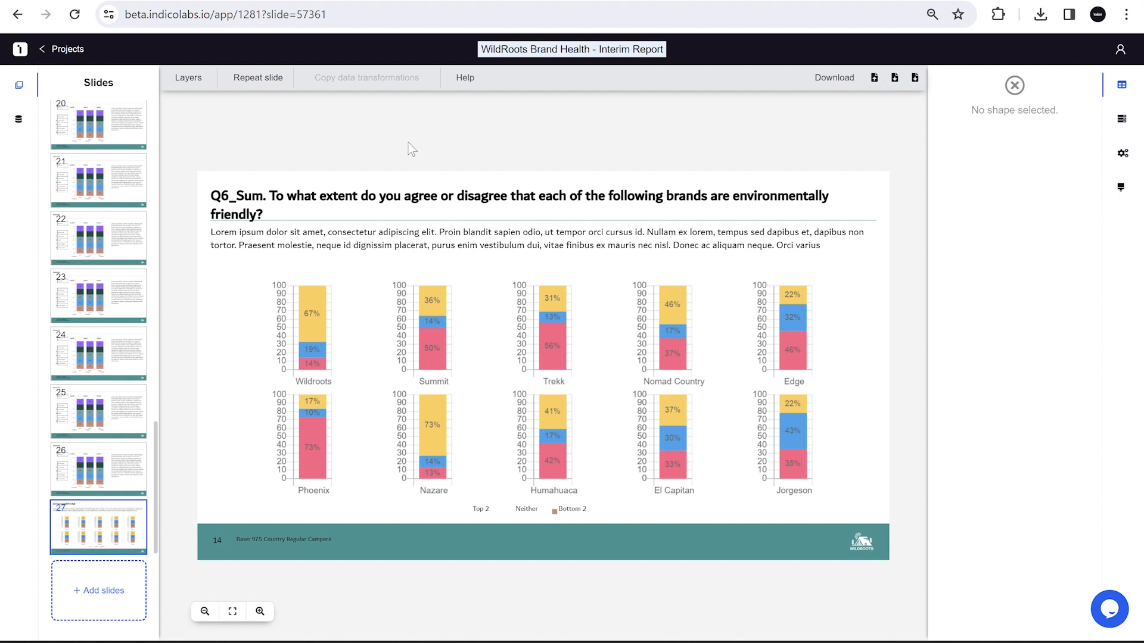
- Return to the project list and duplicate the WildRoots Brand Health - Interim Report project
click(72, 50)
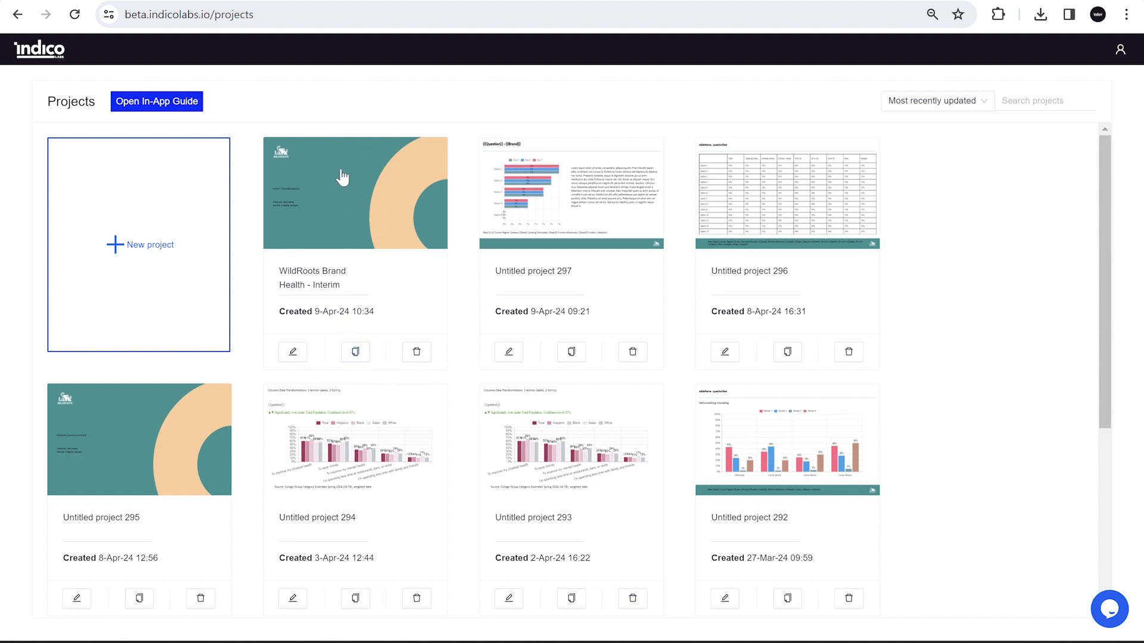
click(361, 359)
click(360, 355)
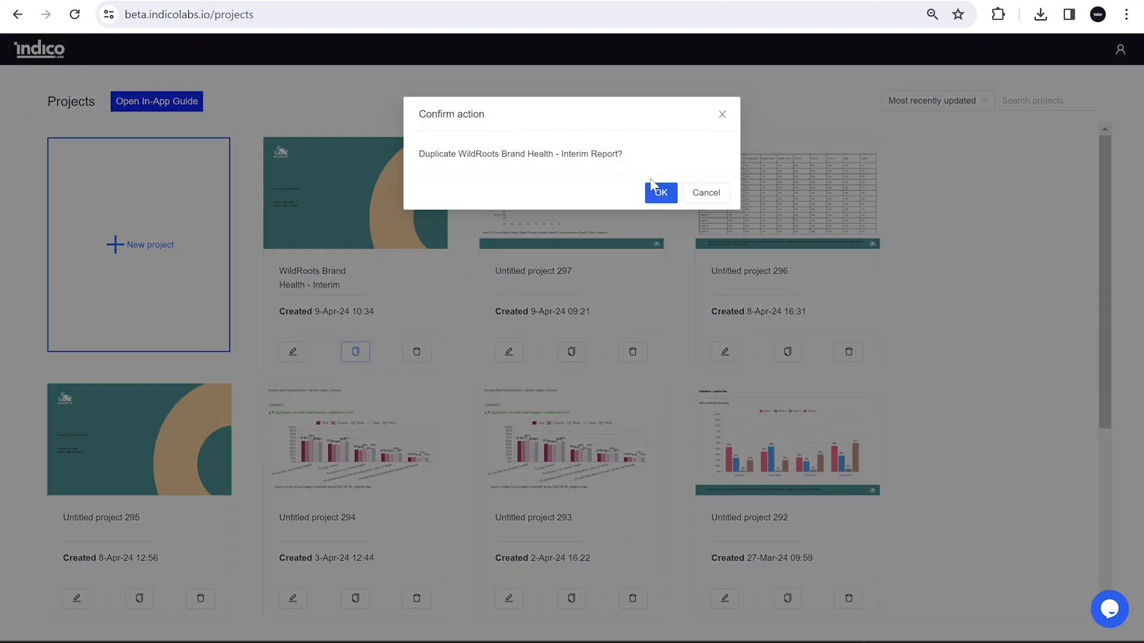
click(655, 190)
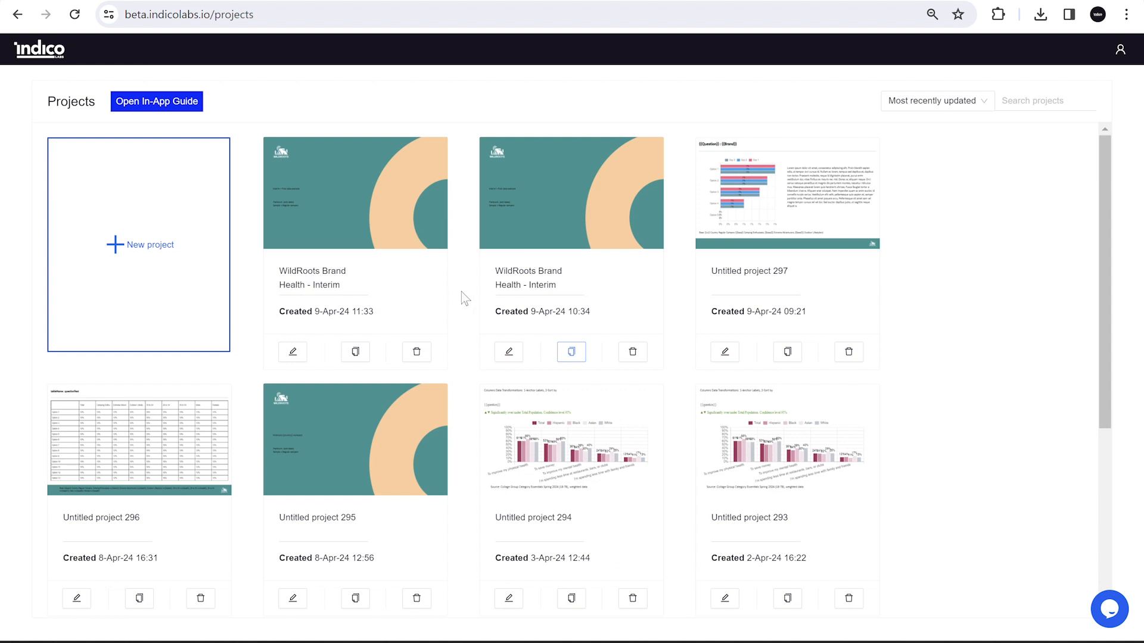
- Open the duplicated project and rename it "WildRoots Brand Health - Final"
click(292, 352)
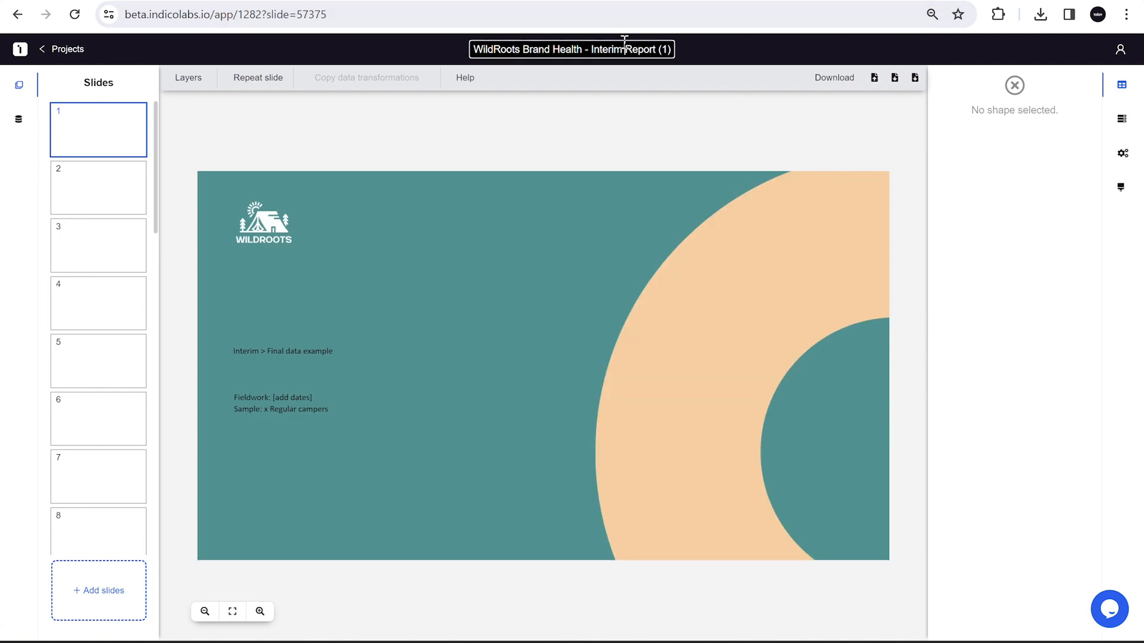
drag(591, 49, 698, 64)
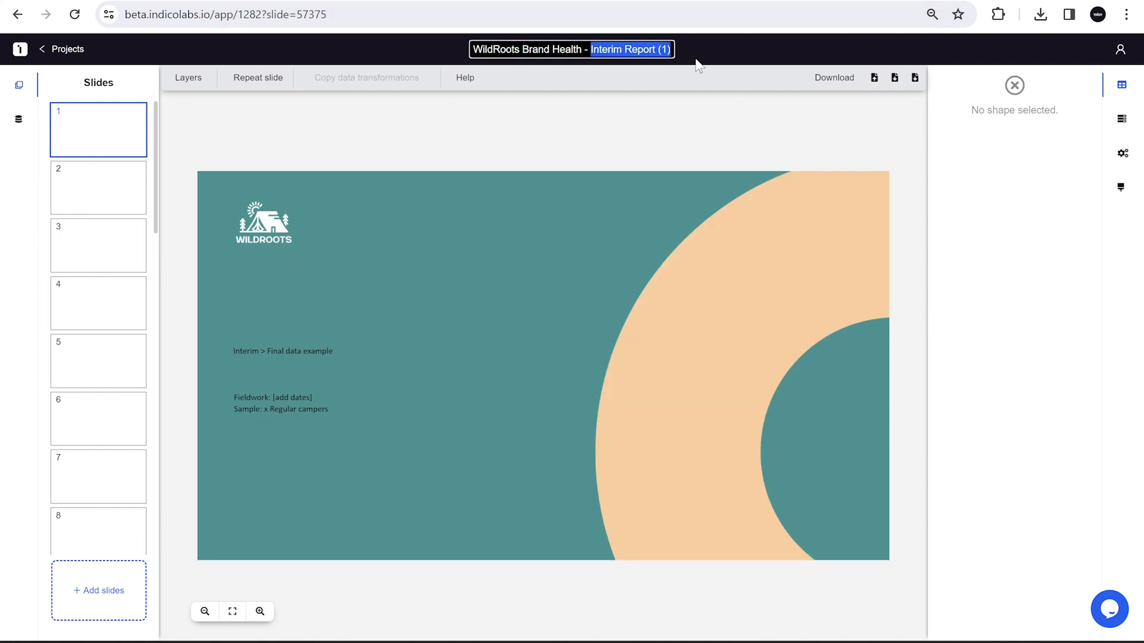
text(Final)
key(Return)
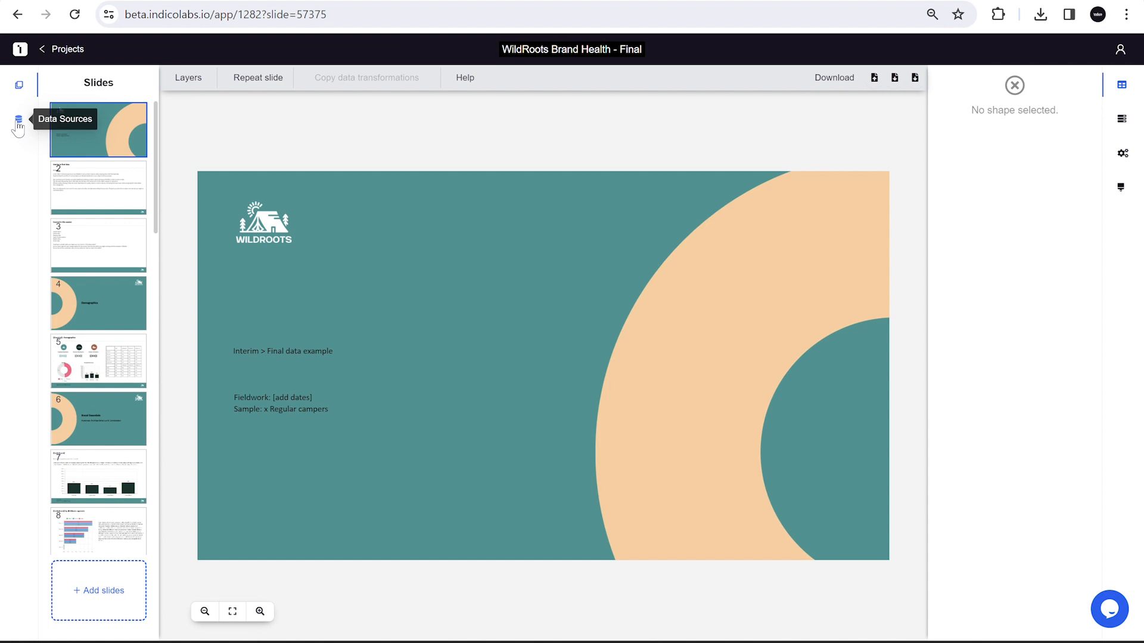
- Upload "02. WildRoots Brand Check UK - FINAL DATA.xlsx" as a new data source with the Quester_New parser
click(18, 122)
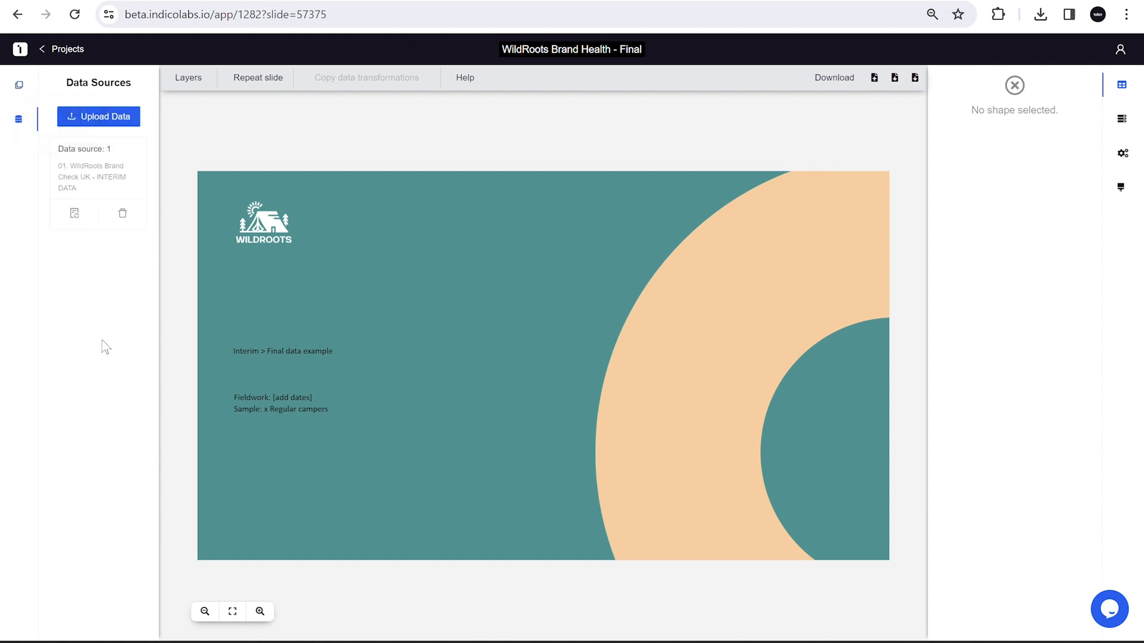
click(93, 125)
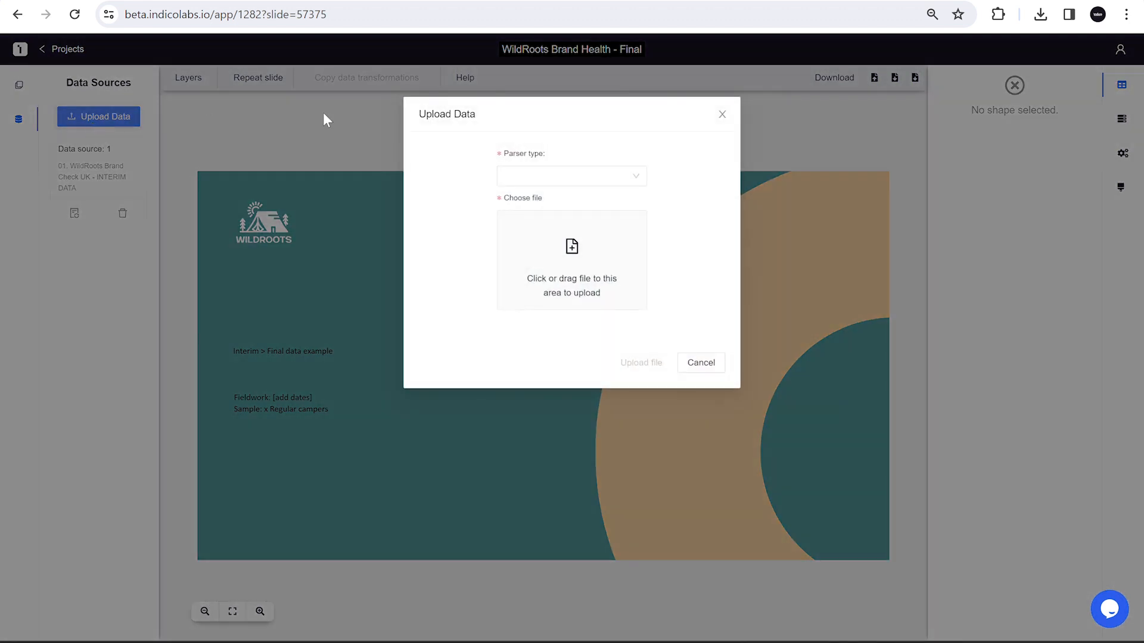
click(517, 178)
scroll(524, 283, down, 5)
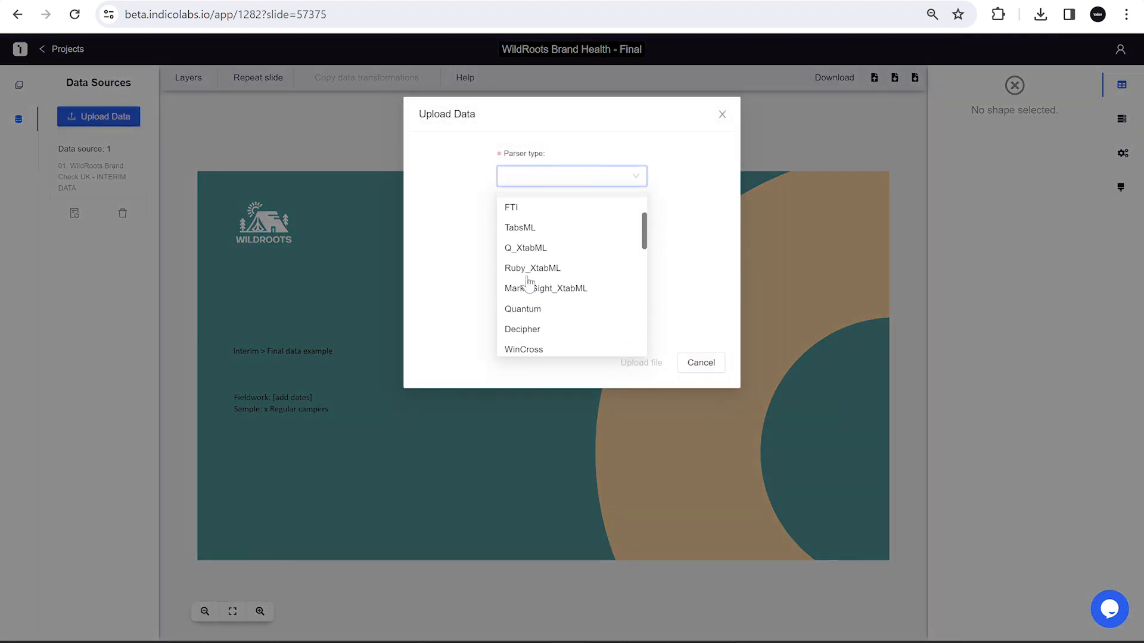
scroll(527, 285, down, 6)
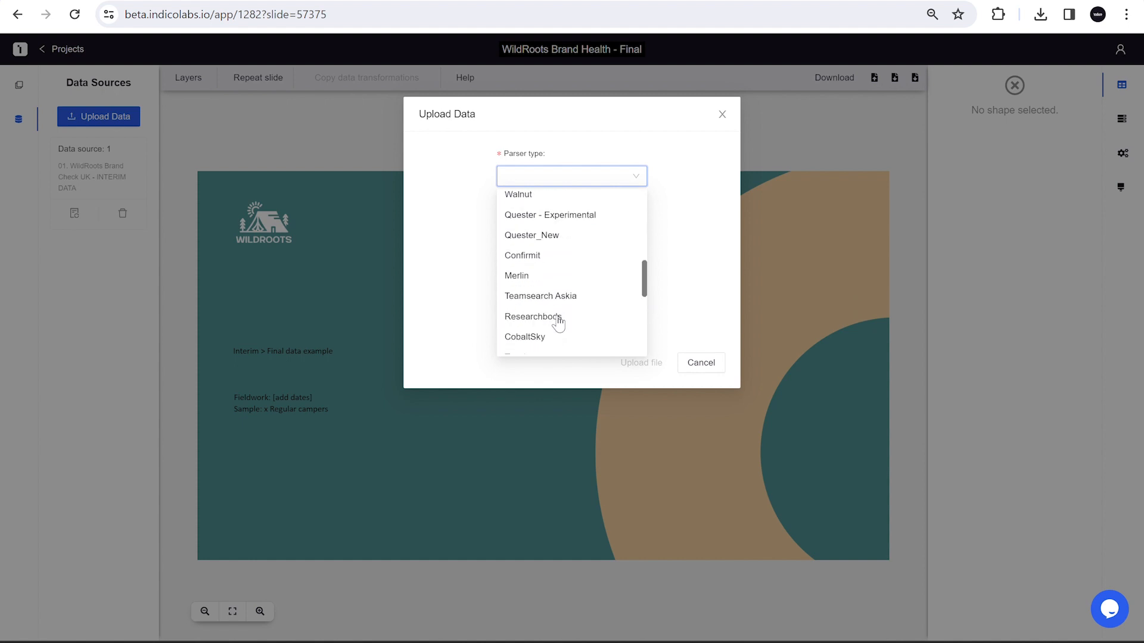
click(551, 213)
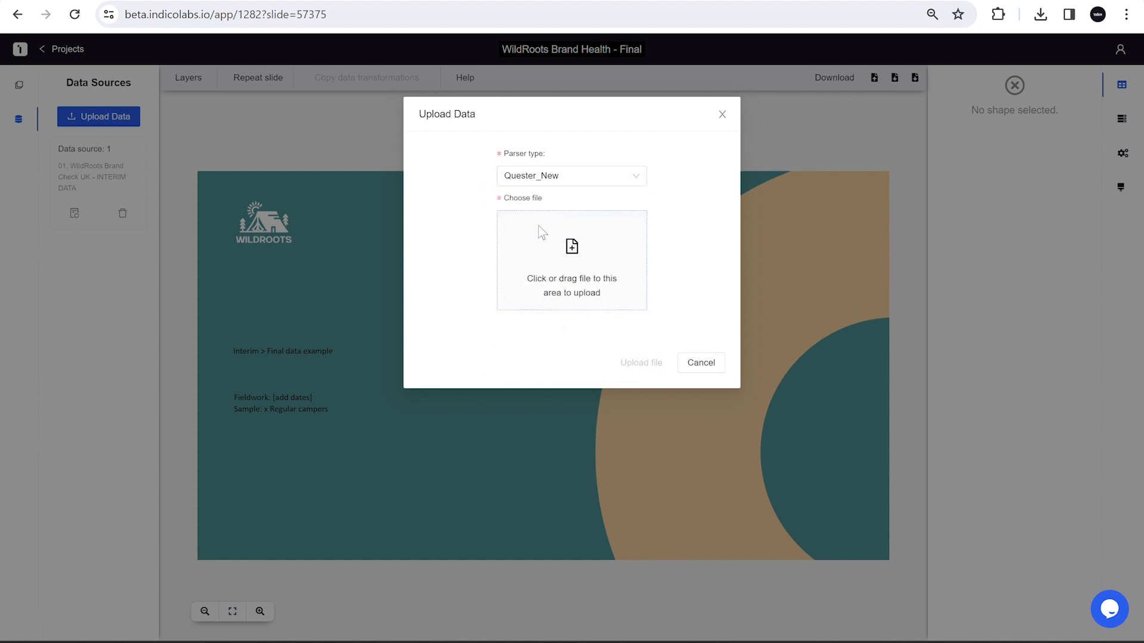
click(542, 232)
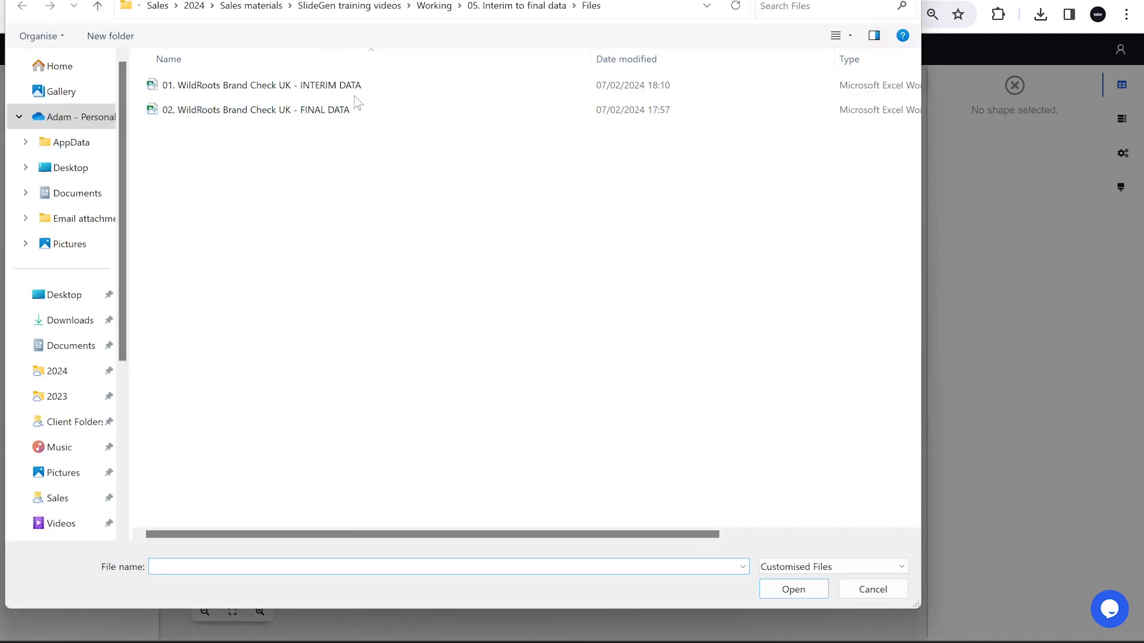
click(345, 113)
click(788, 585)
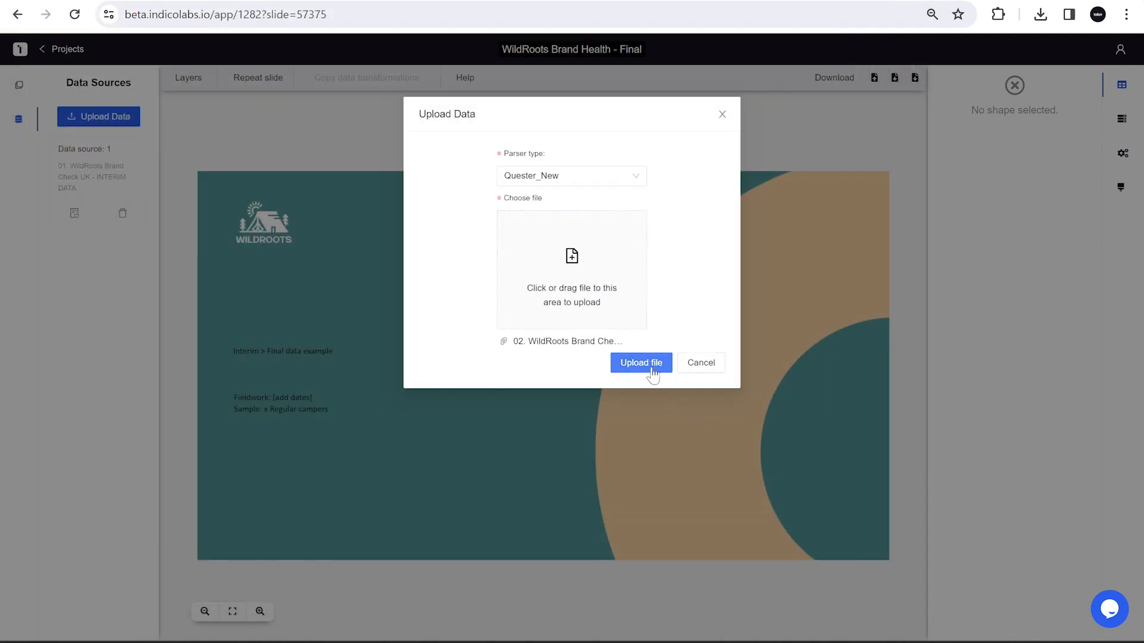
click(641, 363)
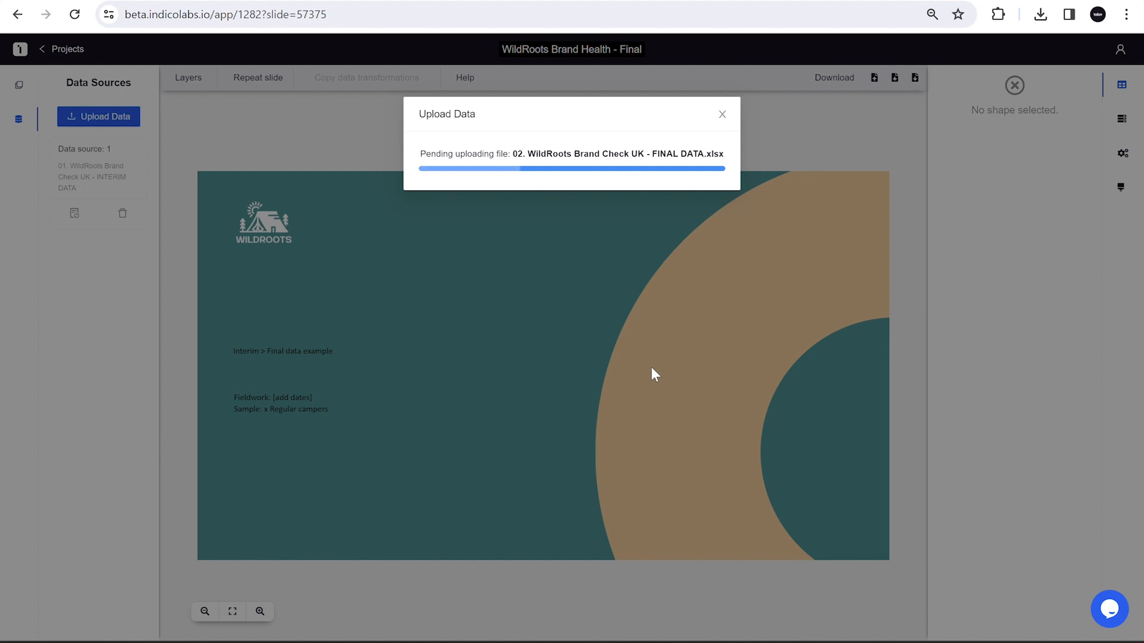
- Choose Sheet1 as the data source sheet and complete the import of the final data file
click(594, 180)
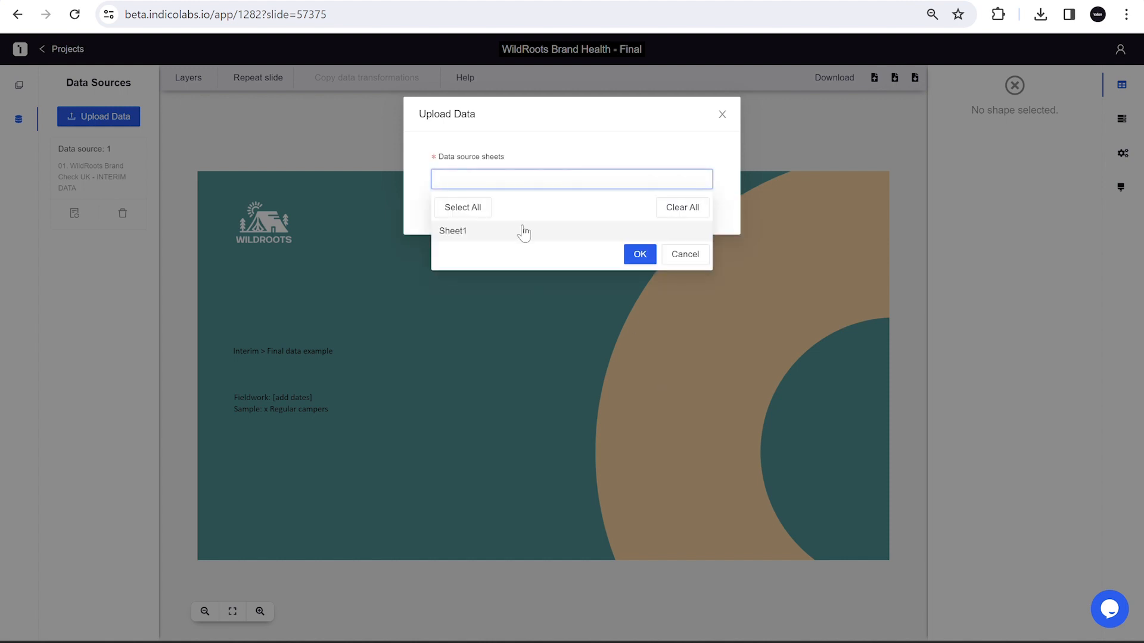
click(523, 231)
click(574, 136)
click(572, 205)
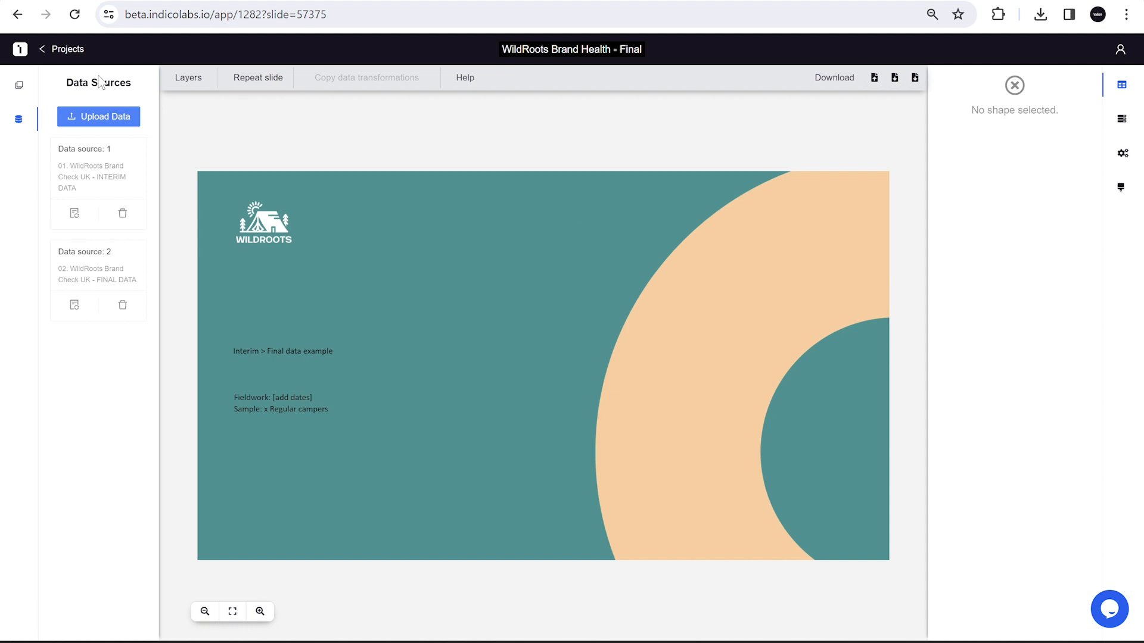
- Examine the data links of slide 5's base text and Camping Enthusiasts percentage, and view the unaided awareness chart on slide 7
click(122, 306)
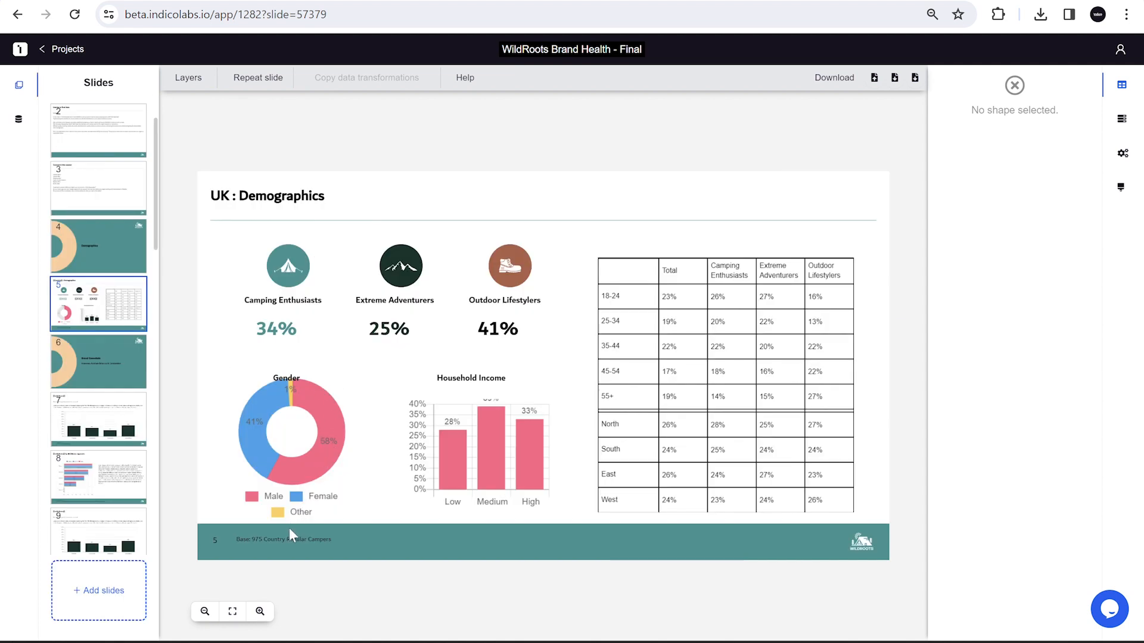
click(269, 542)
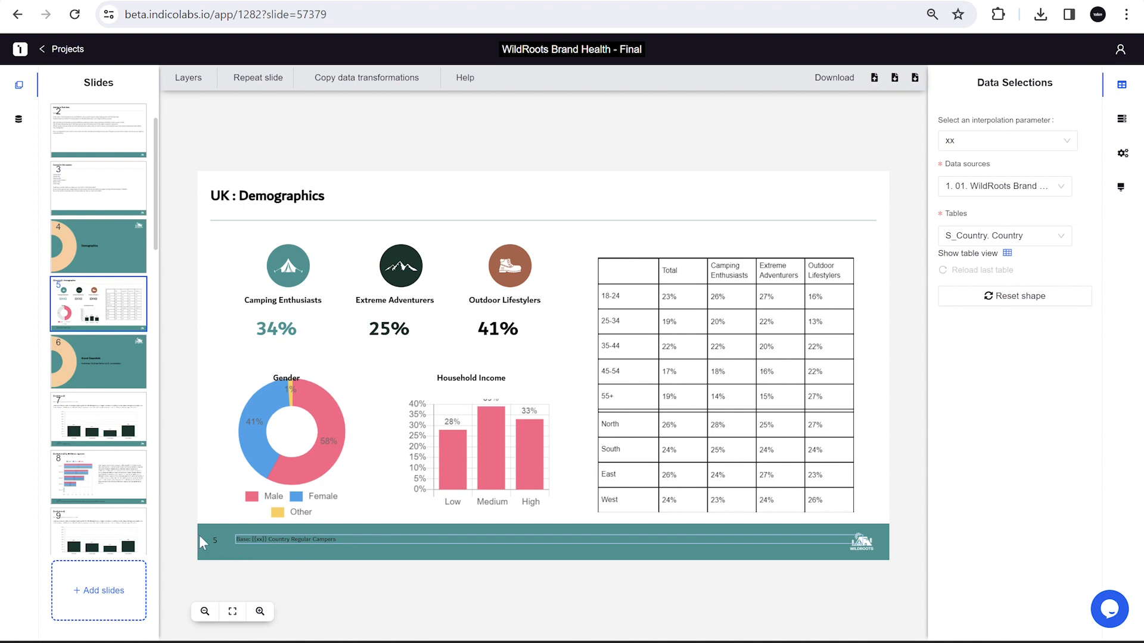
key(Escape)
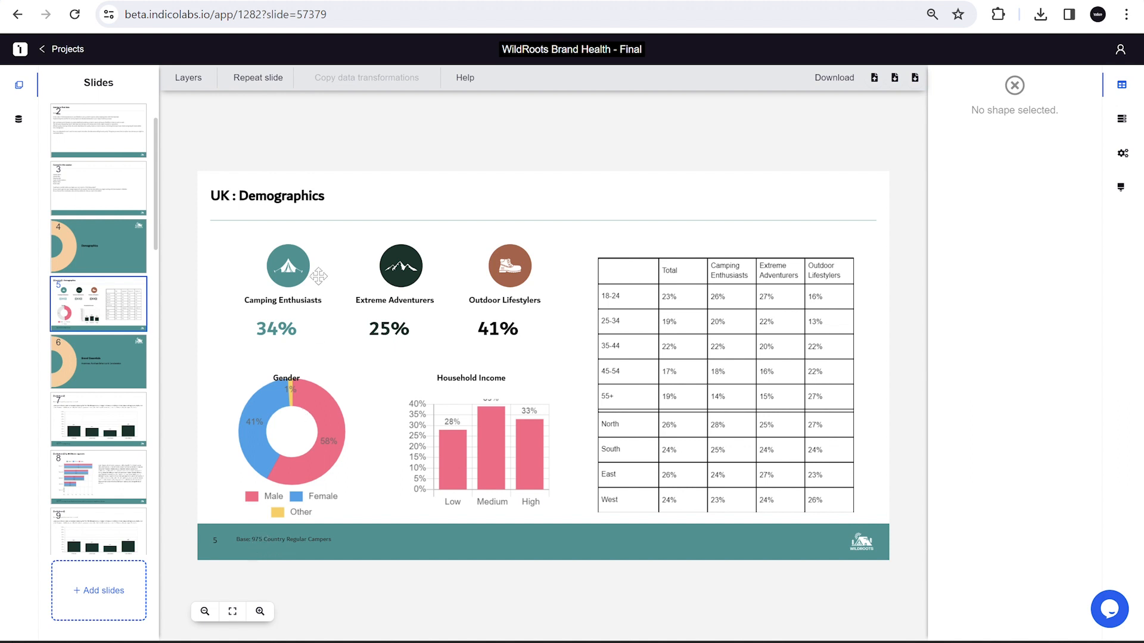
click(278, 336)
key(Escape)
click(106, 435)
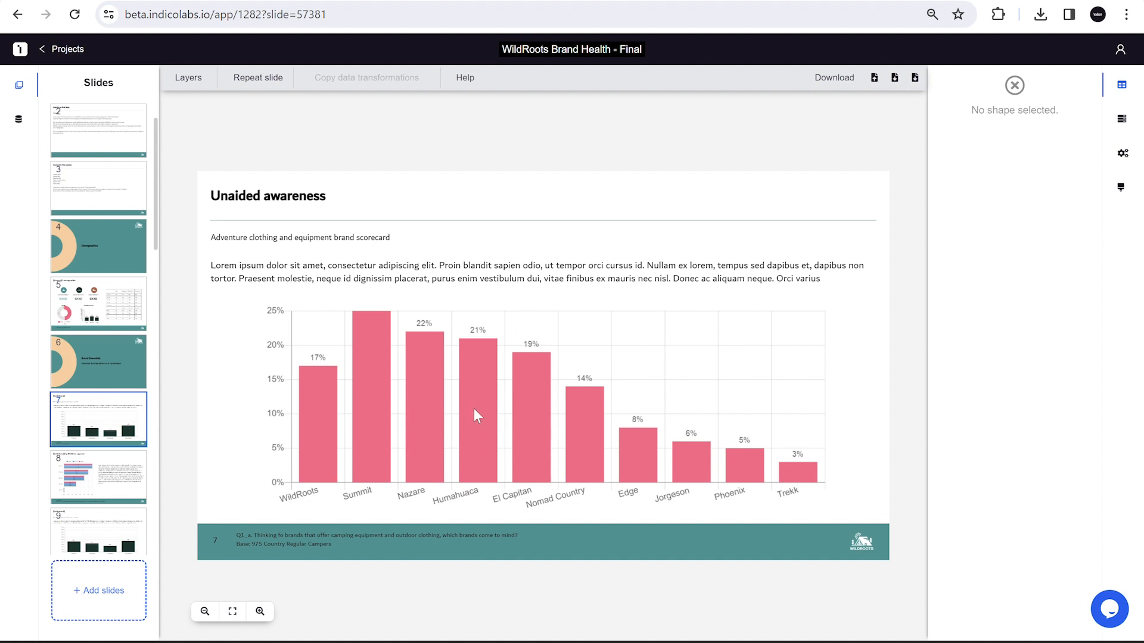
- Start a data switch for the interim data source, accept its conditions, and choose "02. WildRoots Brand Check UK - FINAL DATA" as the replacement
click(19, 121)
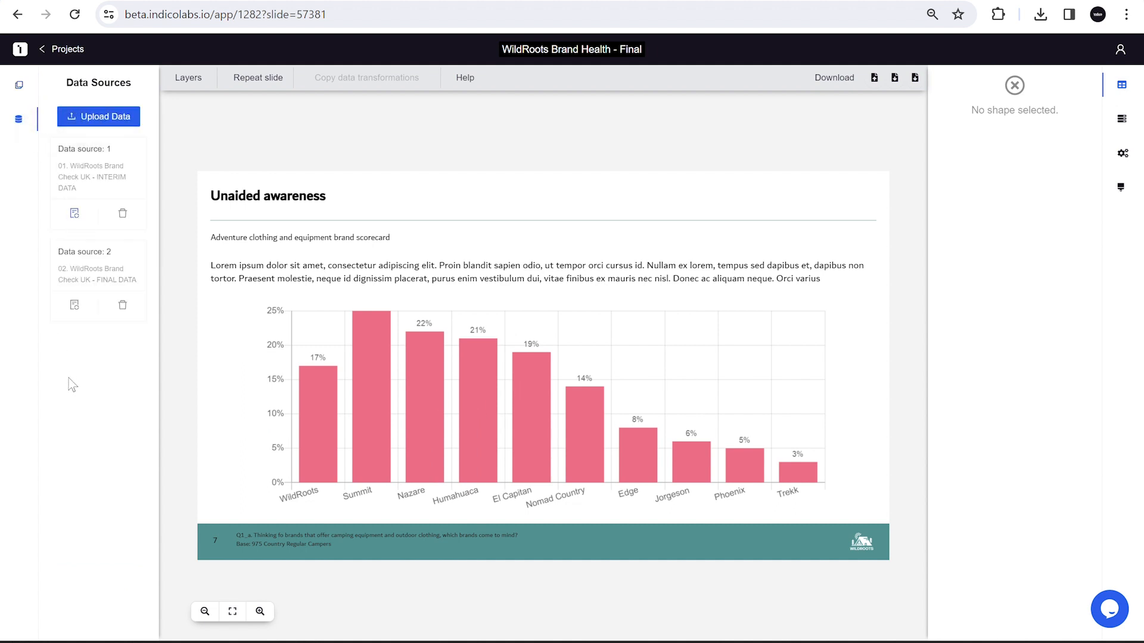
click(76, 215)
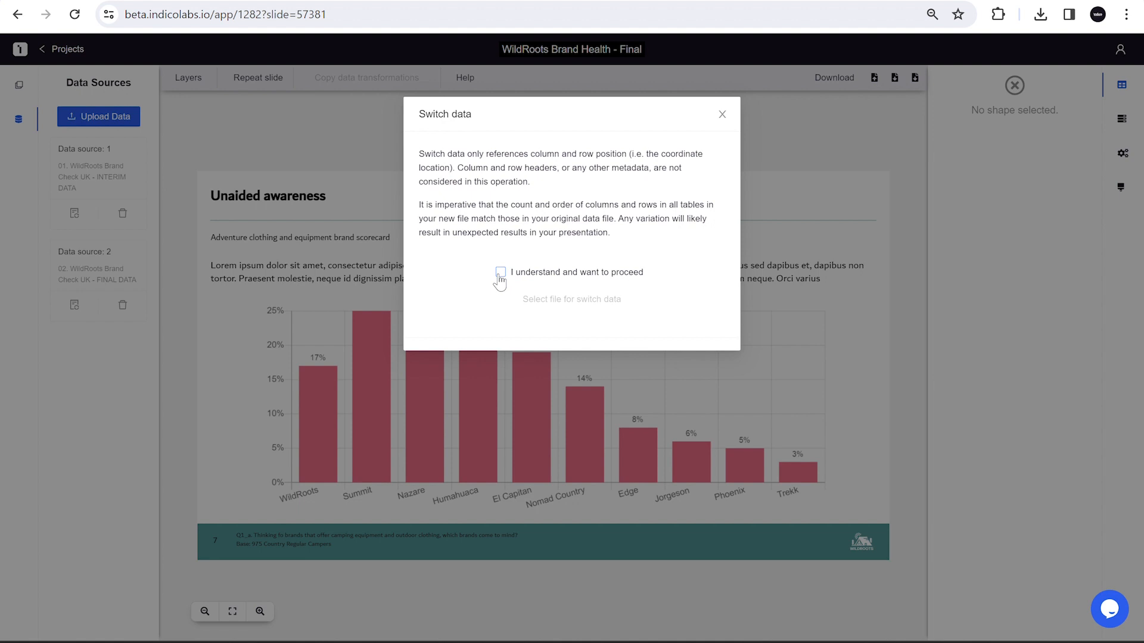
click(500, 274)
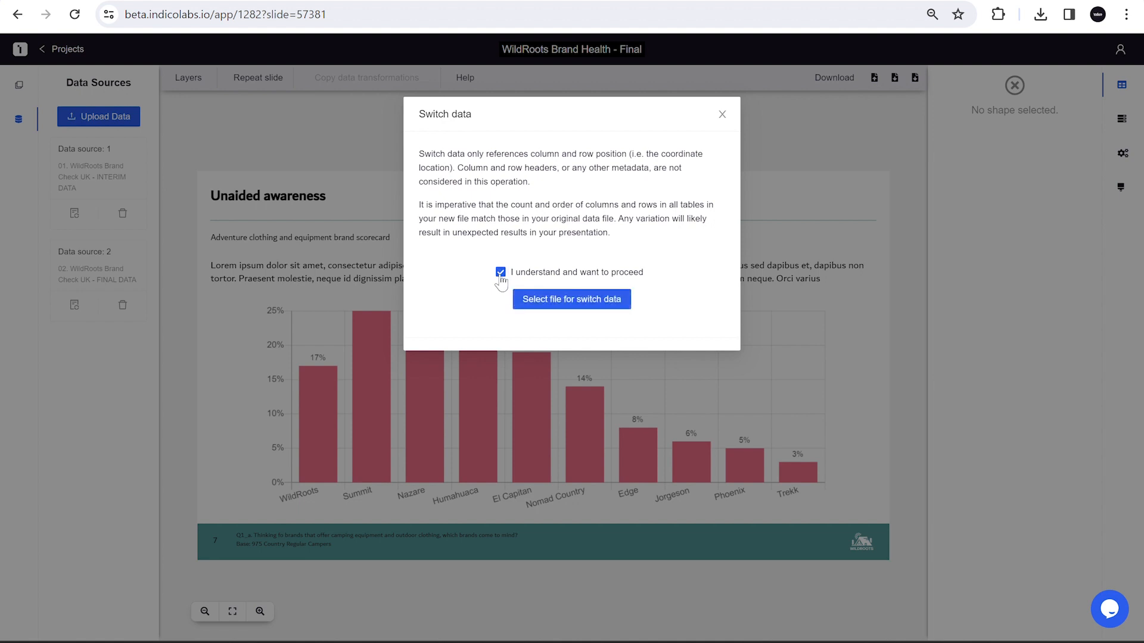
click(529, 303)
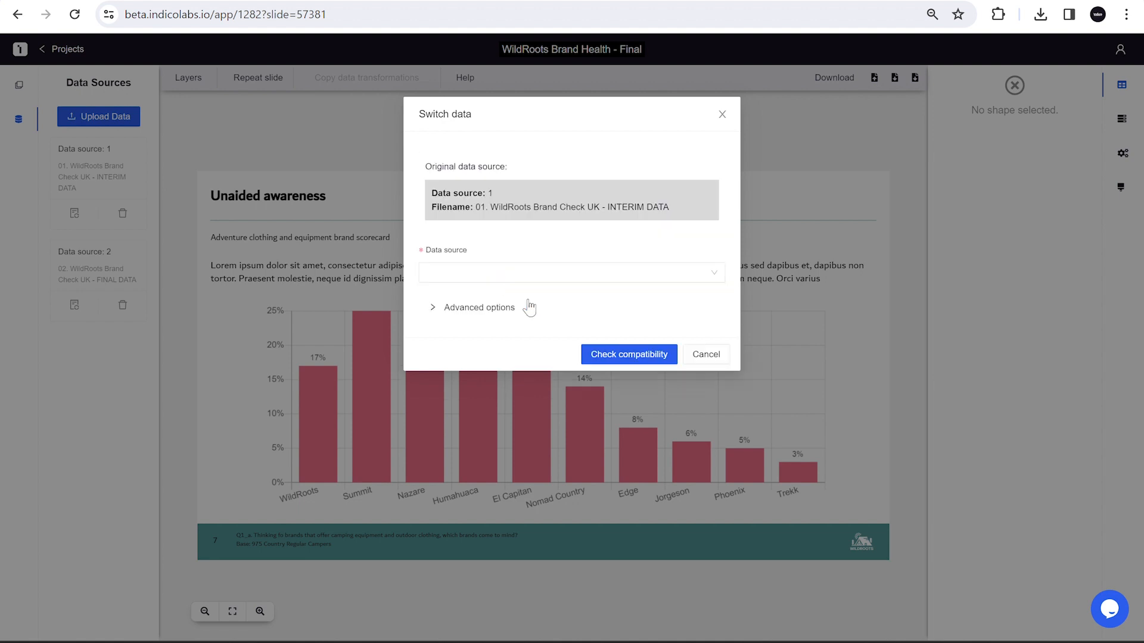
click(482, 273)
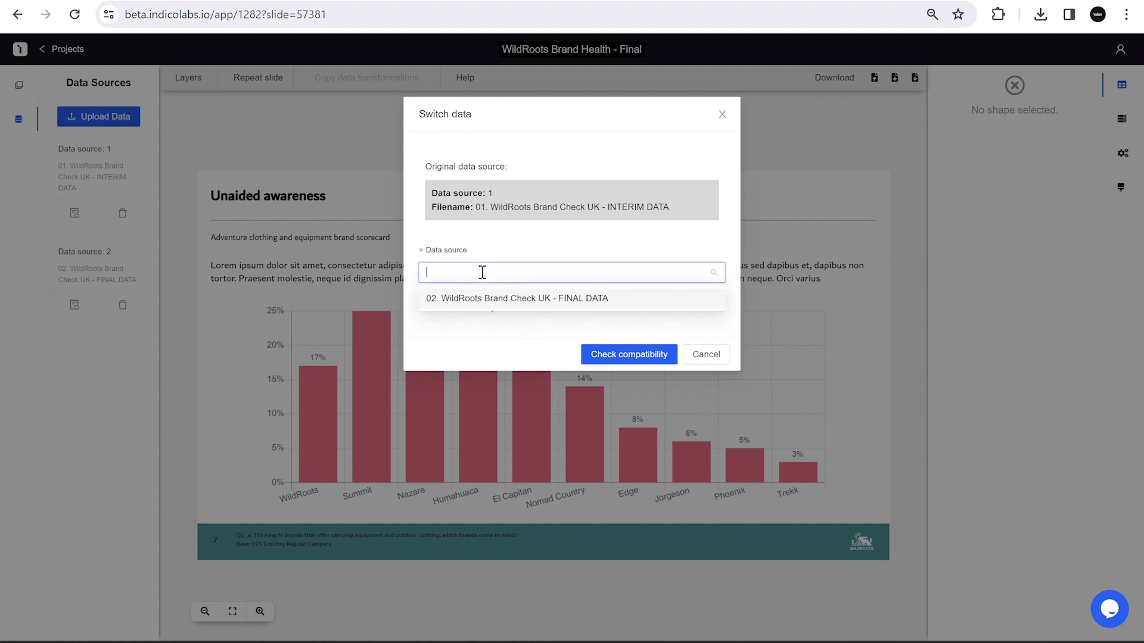
click(453, 301)
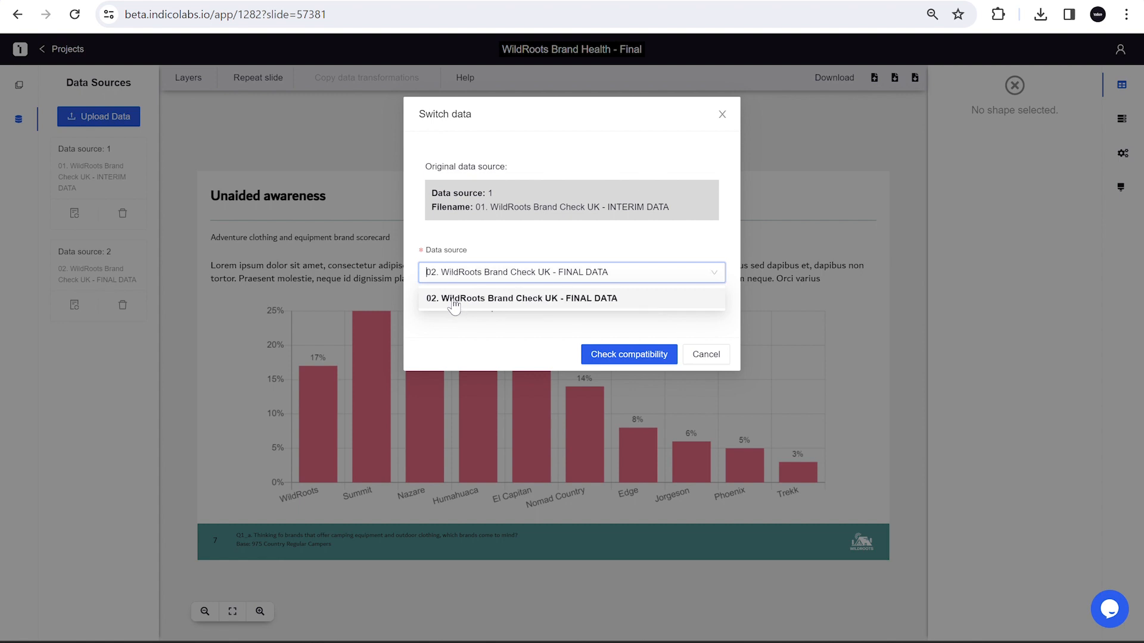
- Check the replacement file's compatibility, perform the data switch, and close the compatibility report
click(591, 356)
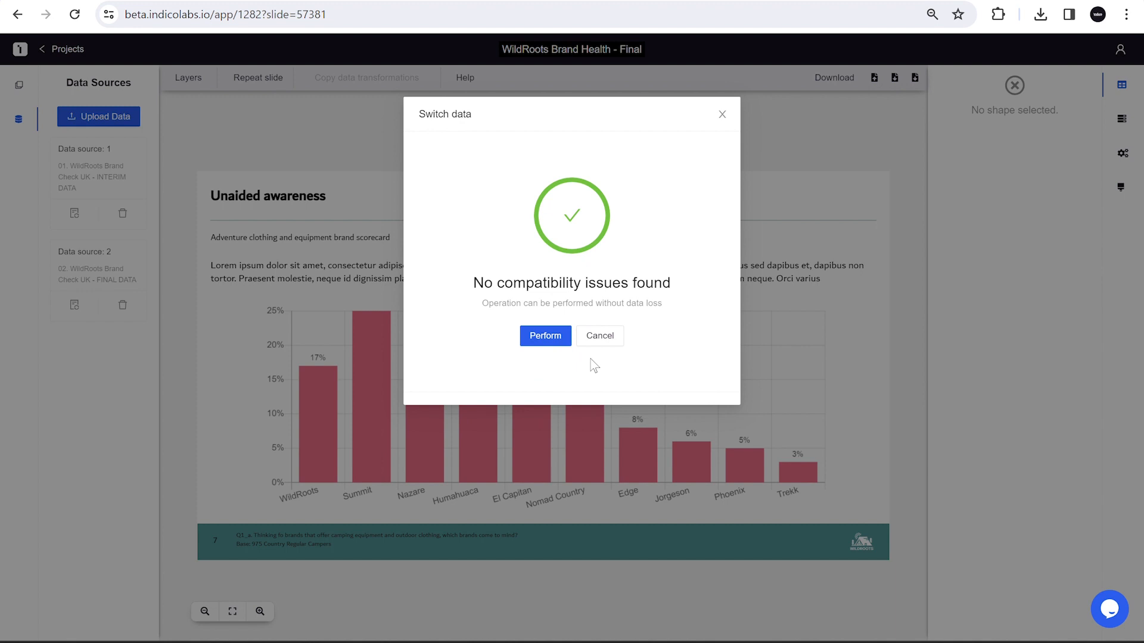
click(544, 336)
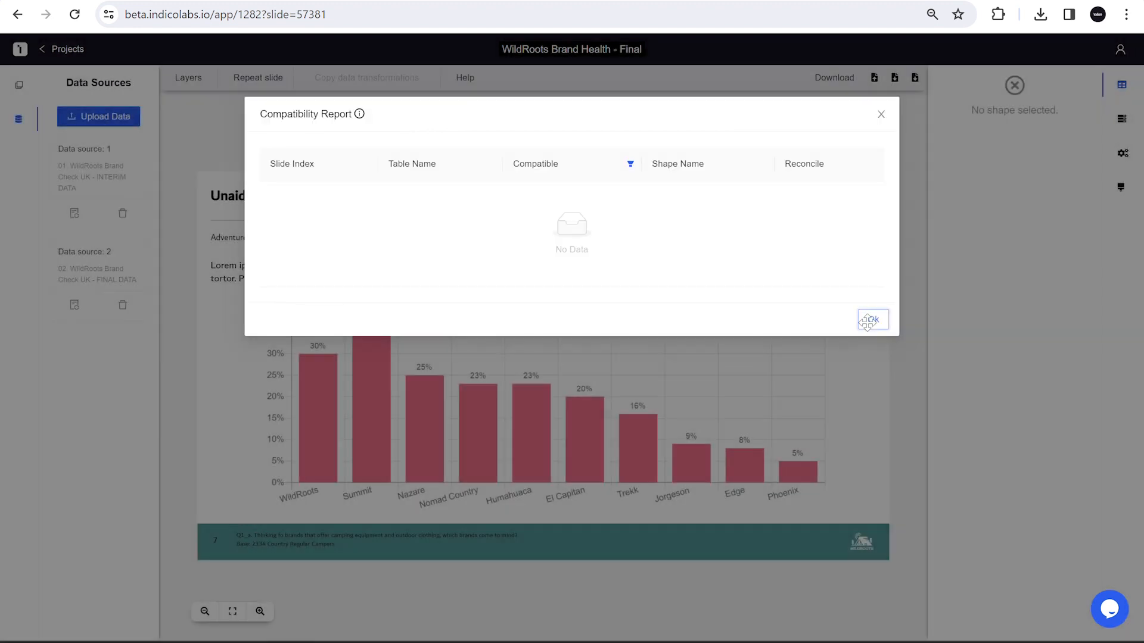
click(860, 320)
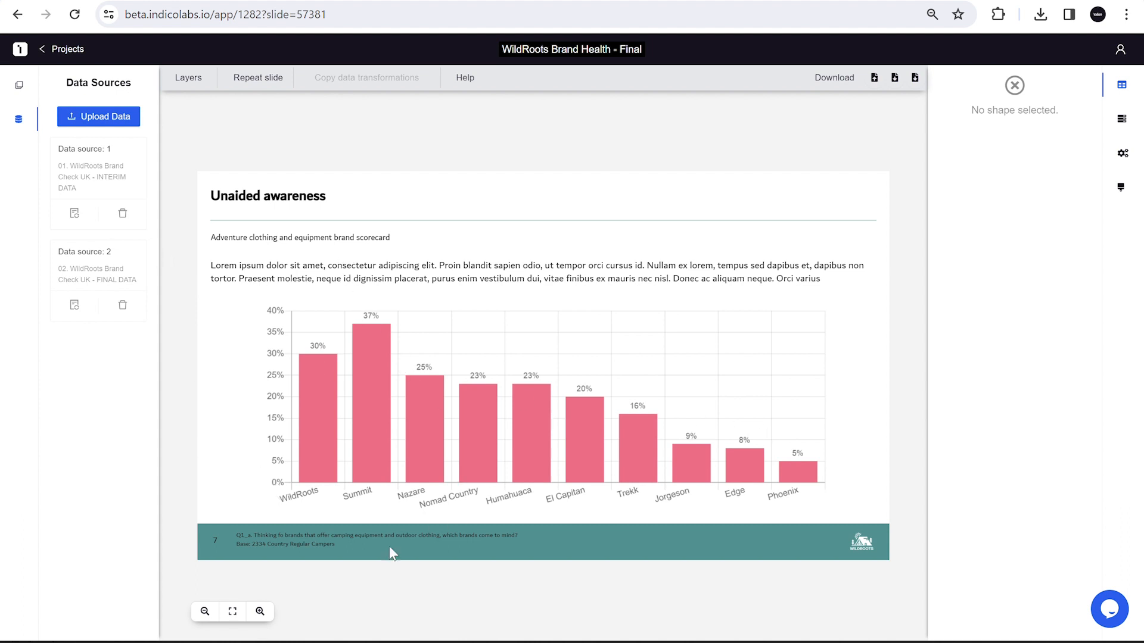
- Examine the data links of slide 5's base text, three segment percentages and Household Income chart
click(25, 89)
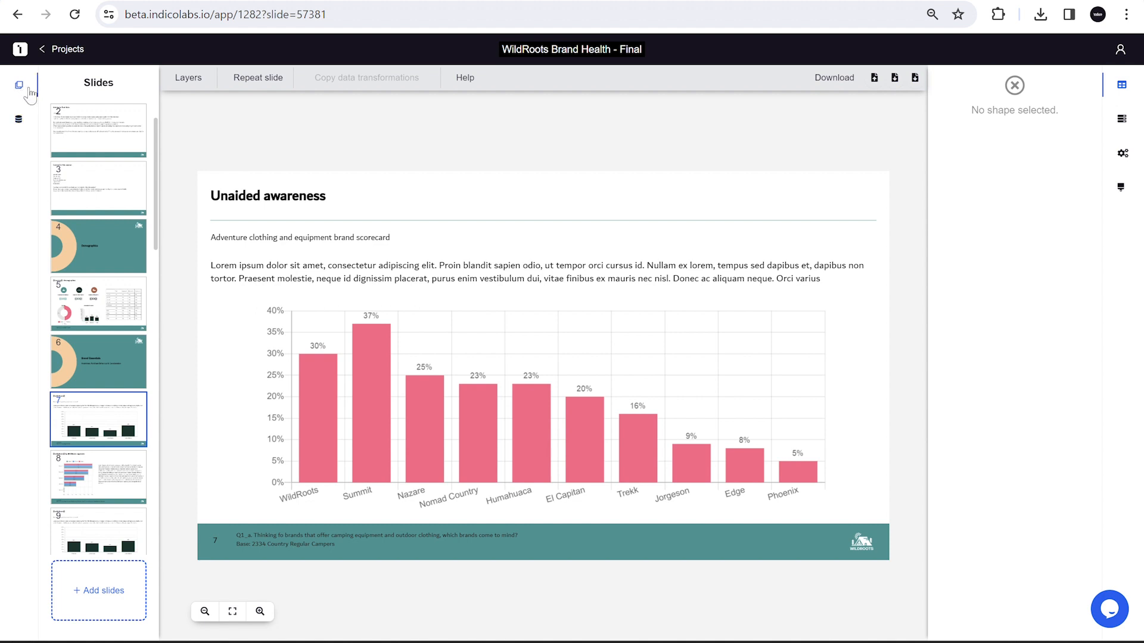
click(74, 311)
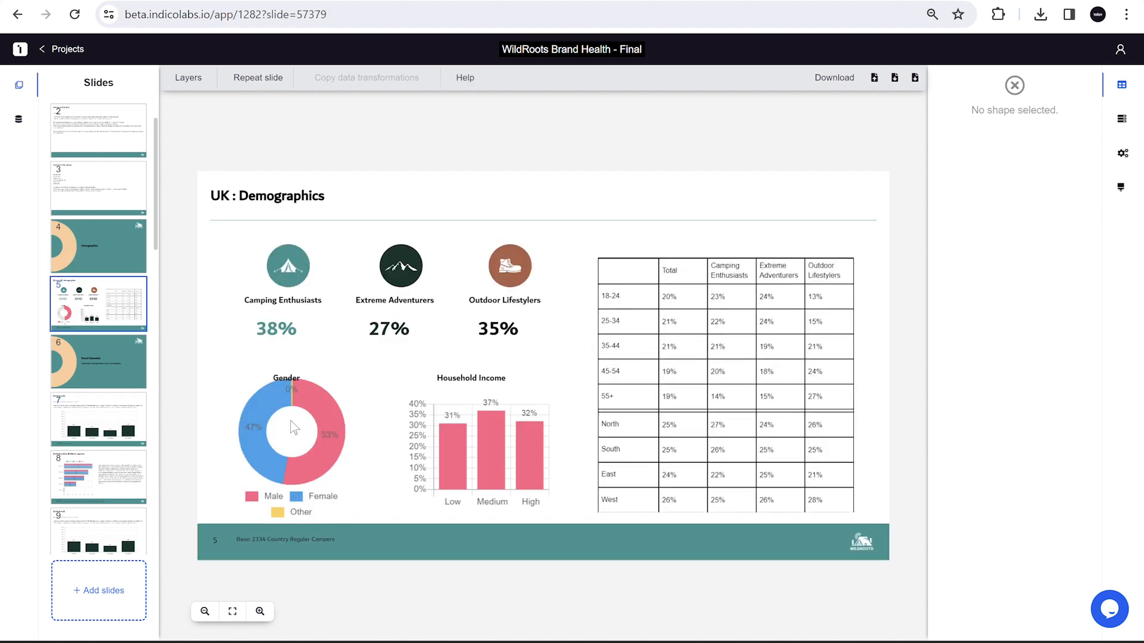
click(302, 539)
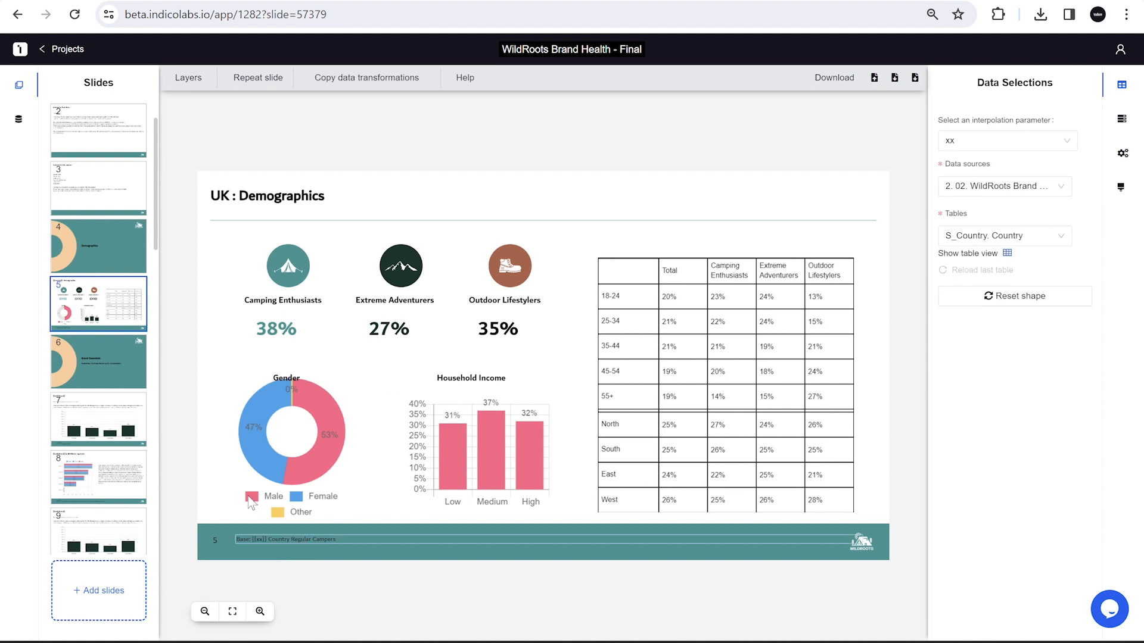
click(184, 462)
click(279, 338)
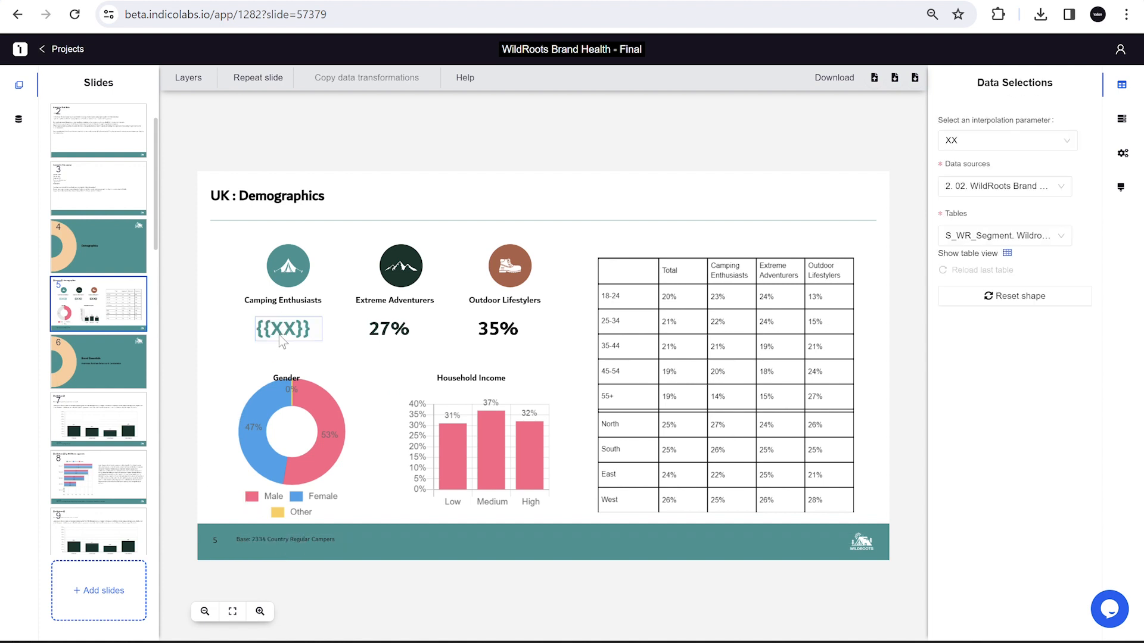
click(404, 344)
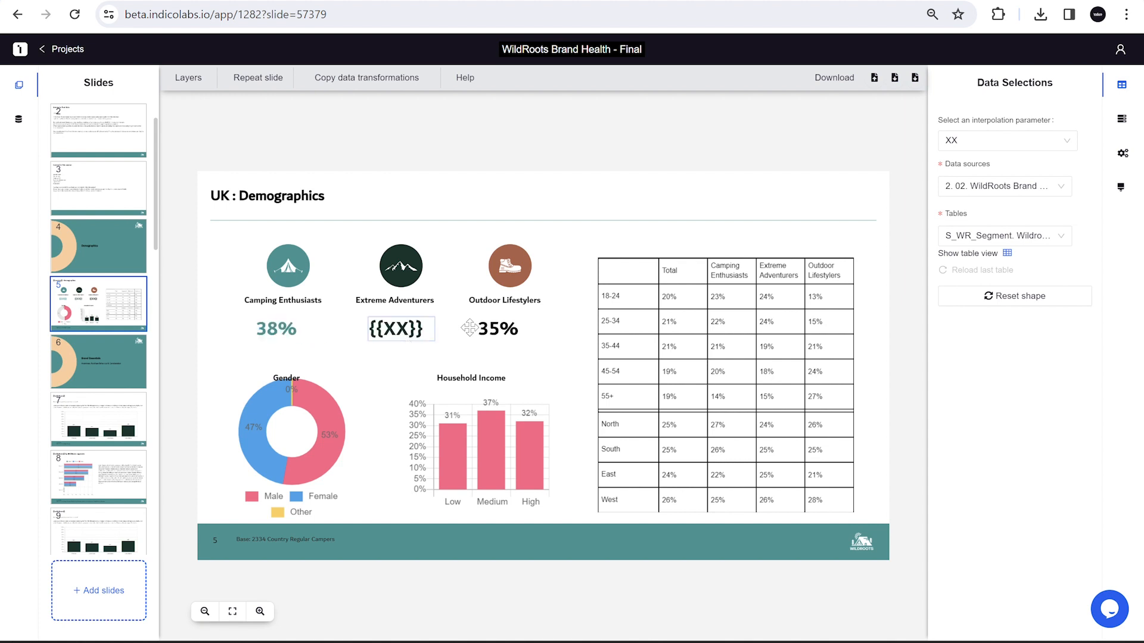
click(500, 337)
click(387, 518)
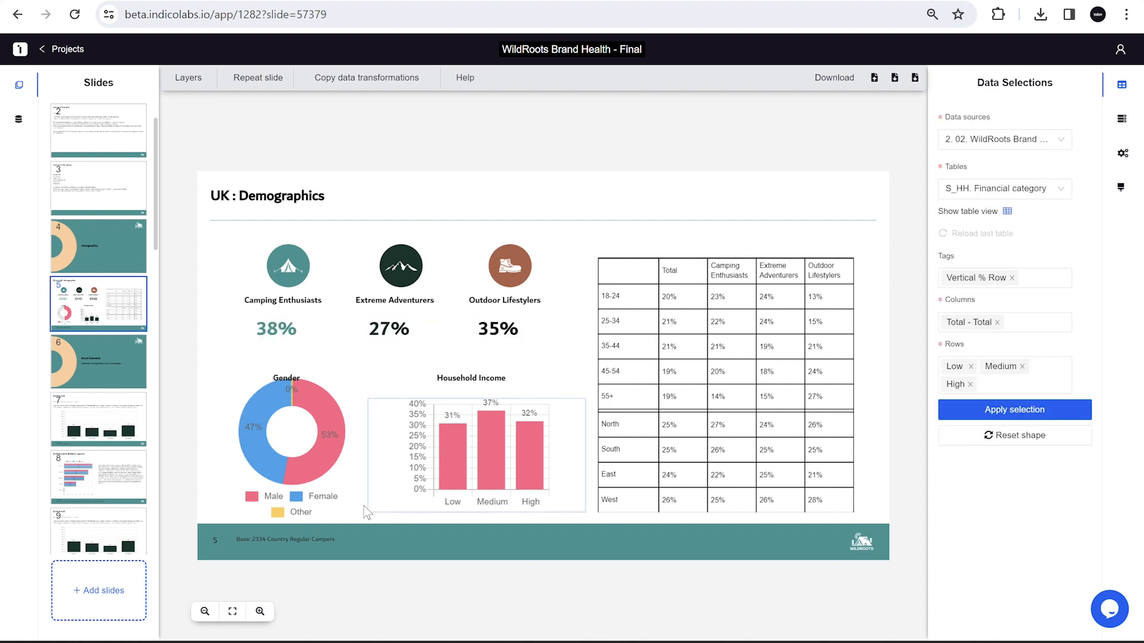
- Review the charts on the unaided awareness, awareness by segments and Brand Metrics slides, and look through the remaining slide thumbnails
click(142, 435)
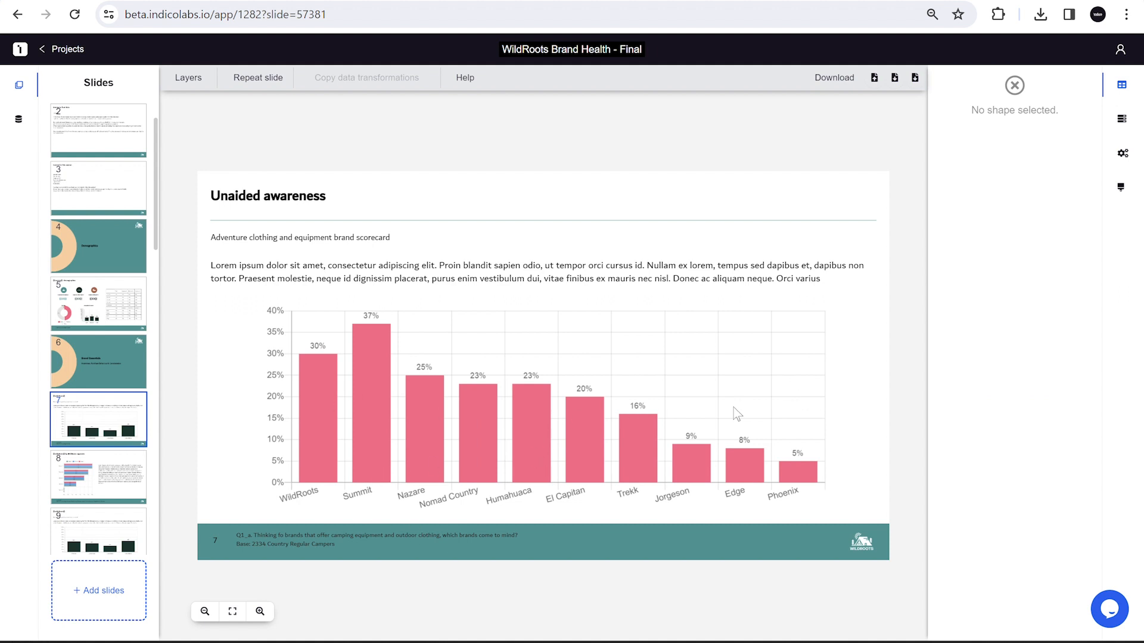
click(88, 487)
scroll(87, 412, down, 8)
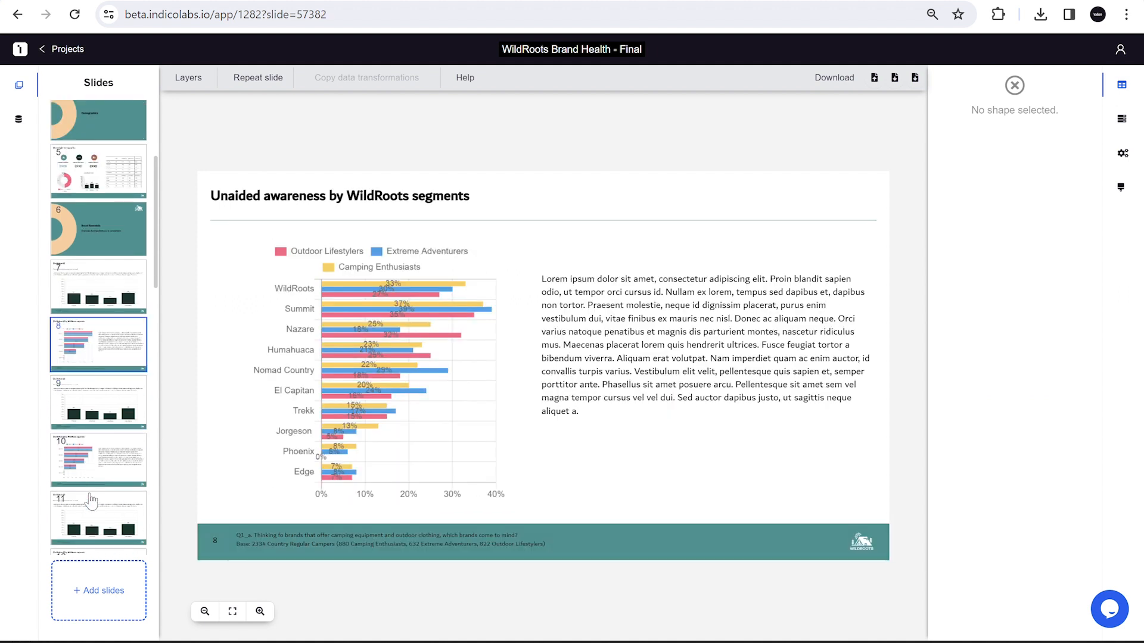
scroll(86, 413, down, 3)
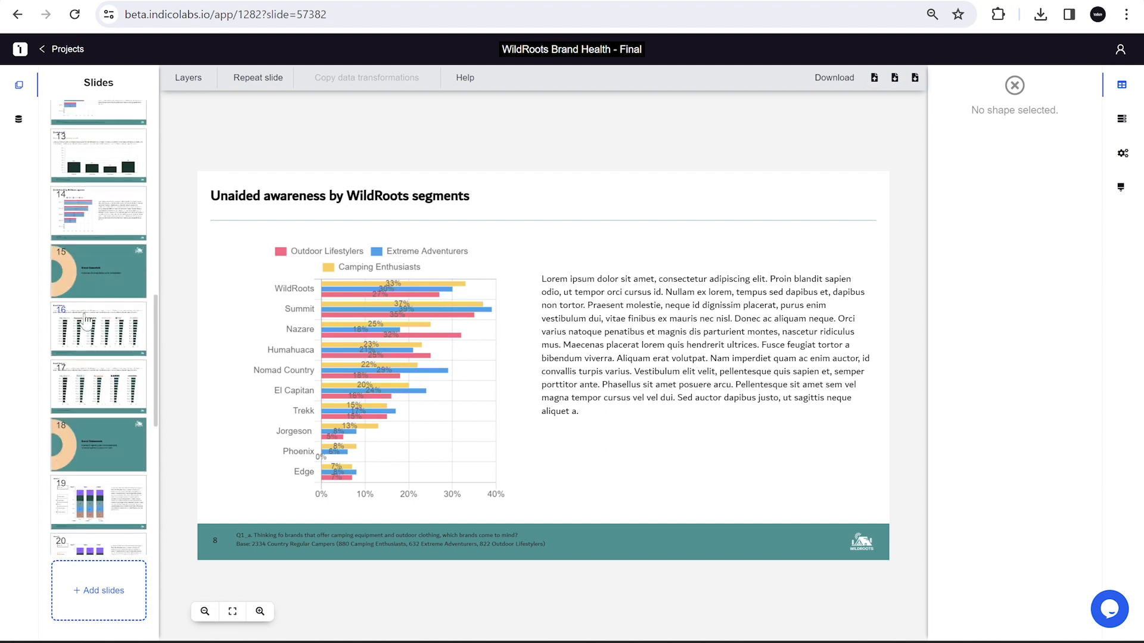
click(95, 330)
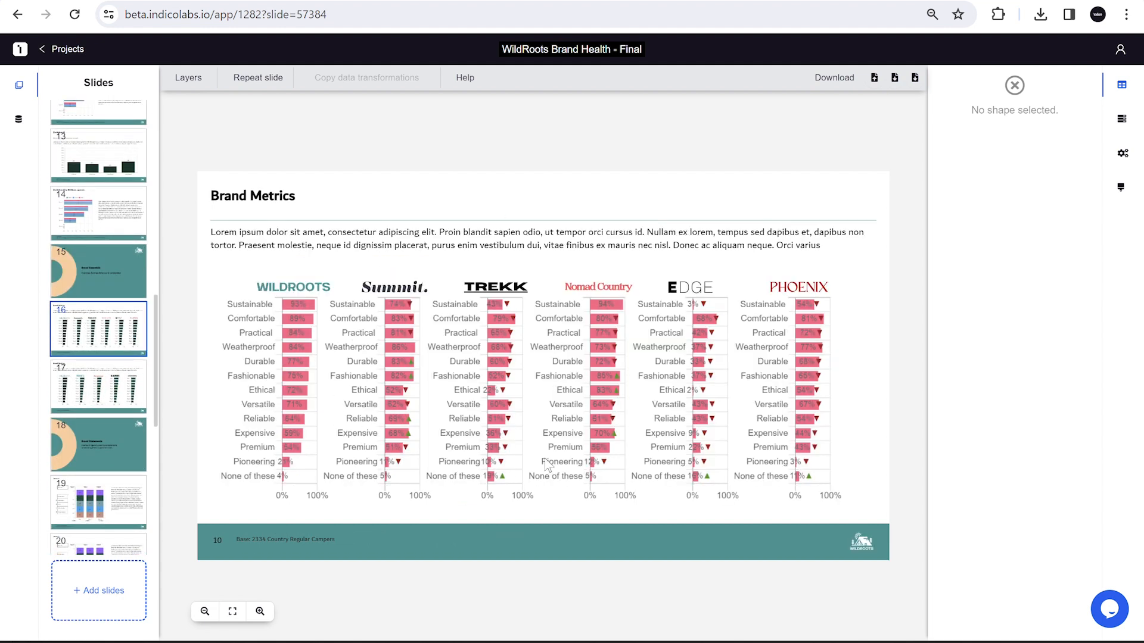
scroll(87, 439, down, 8)
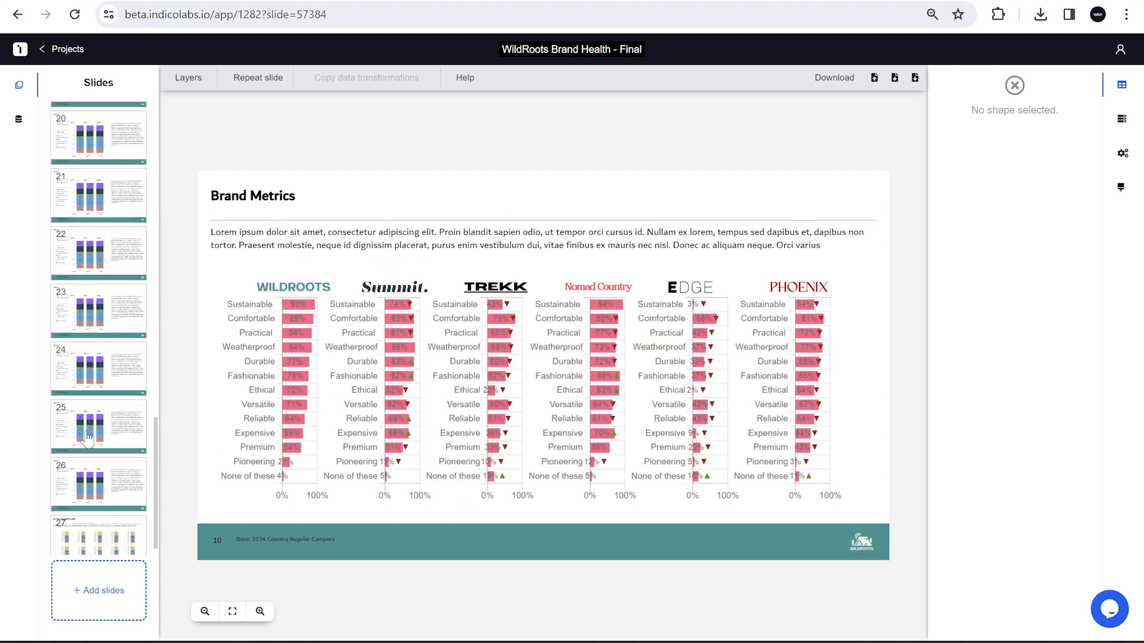
scroll(87, 439, up, 9)
scroll(87, 439, up, 10)
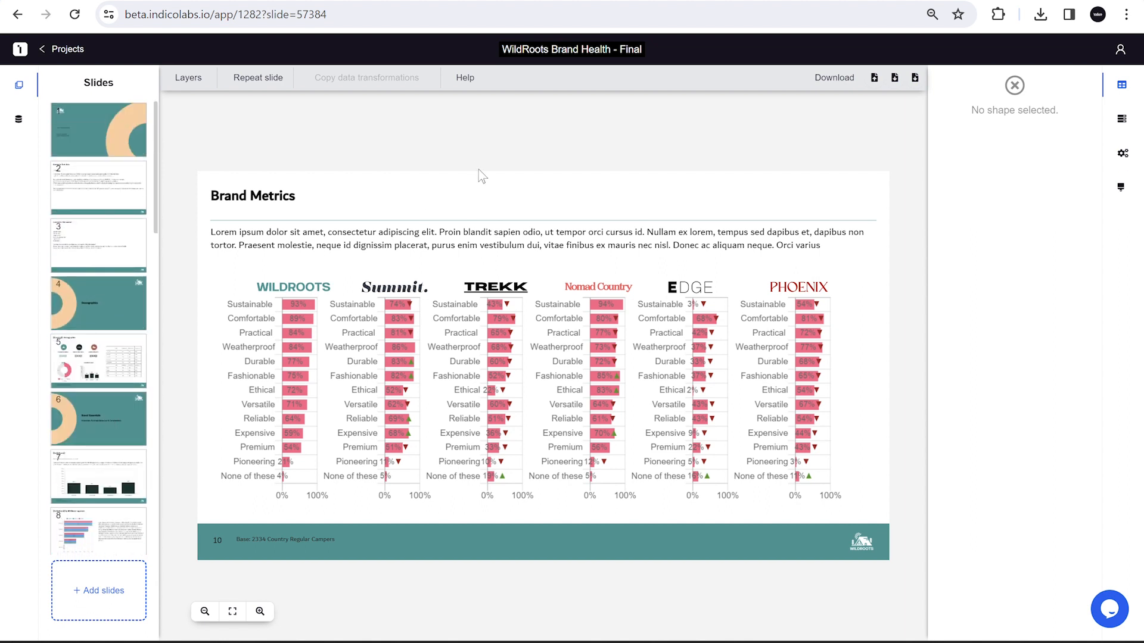
- Download all slides as a presentation, open "WildRoots Brand Health - Final.pptx" in PowerPoint, and enable editing
click(831, 78)
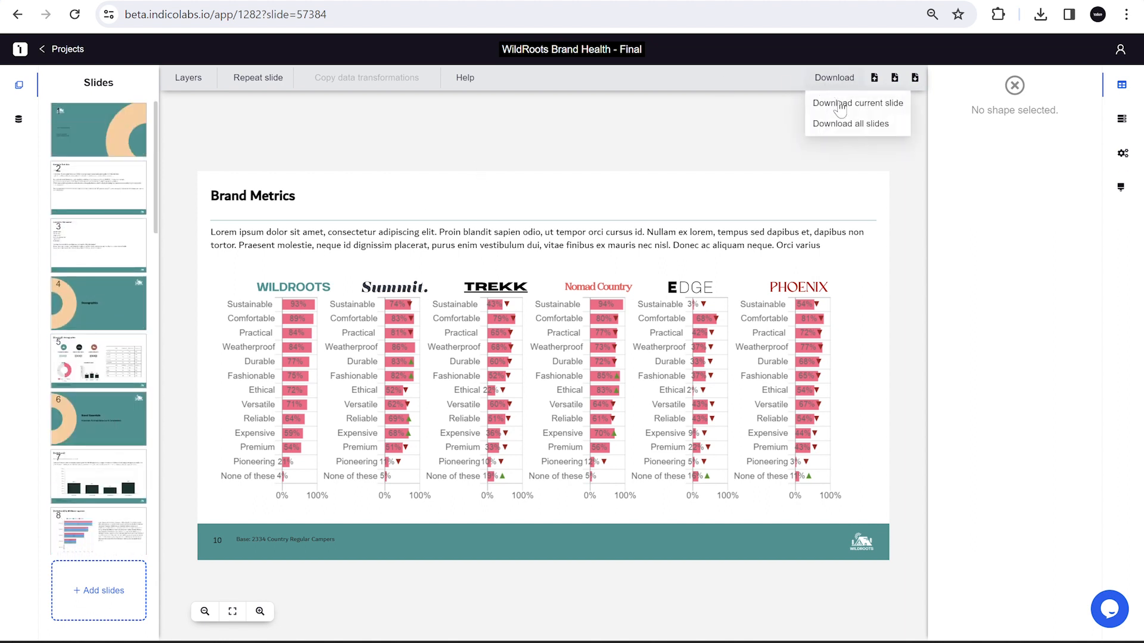
click(840, 126)
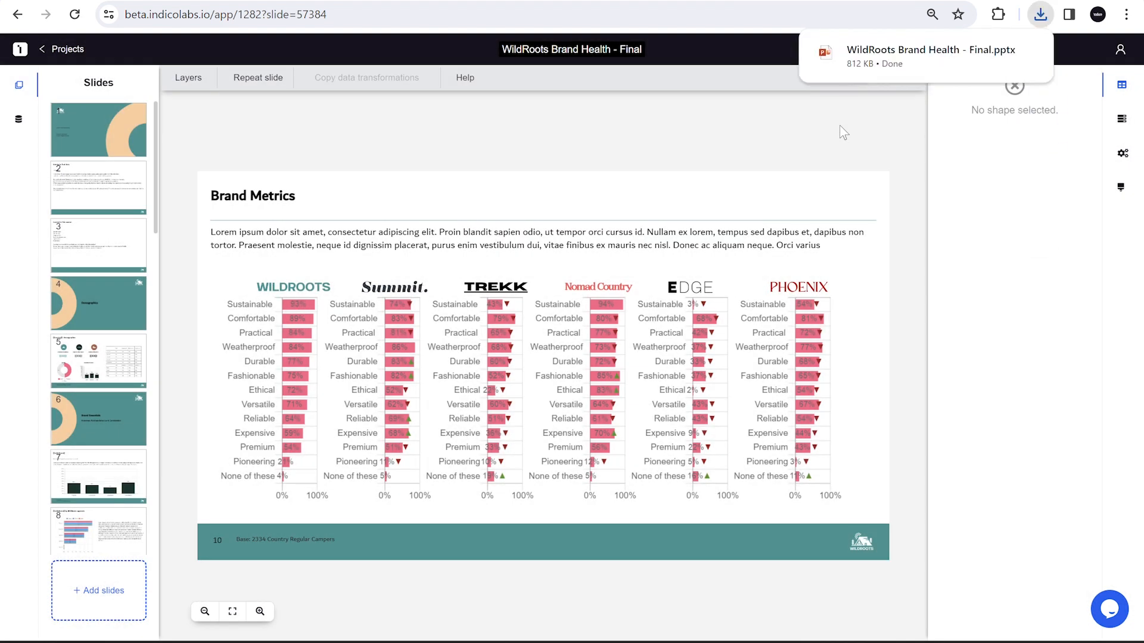
click(904, 67)
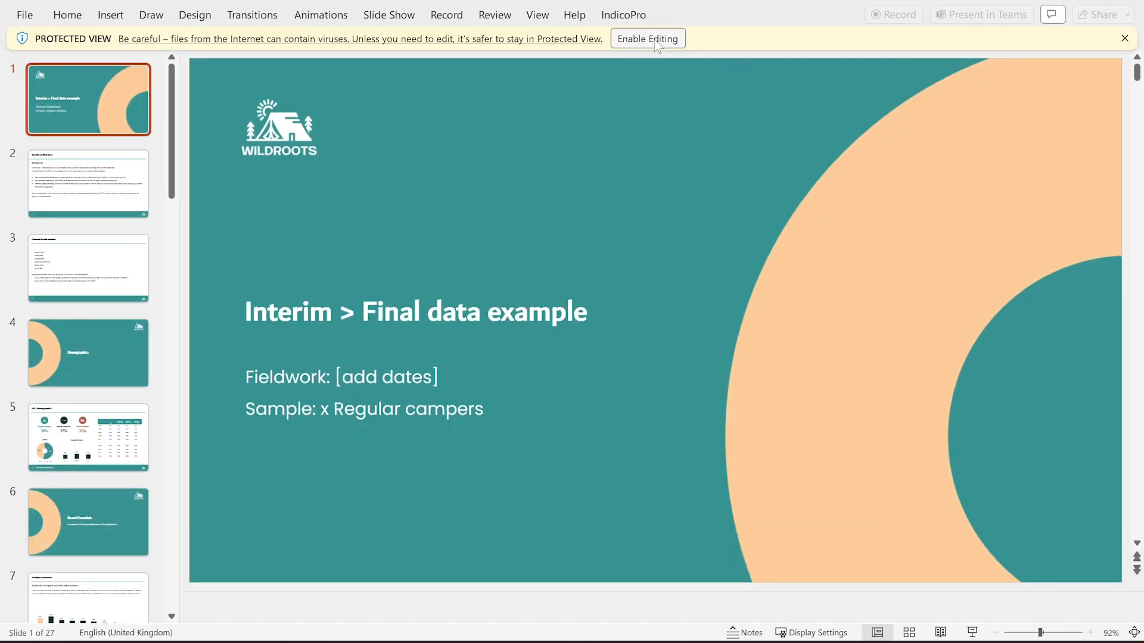
click(656, 38)
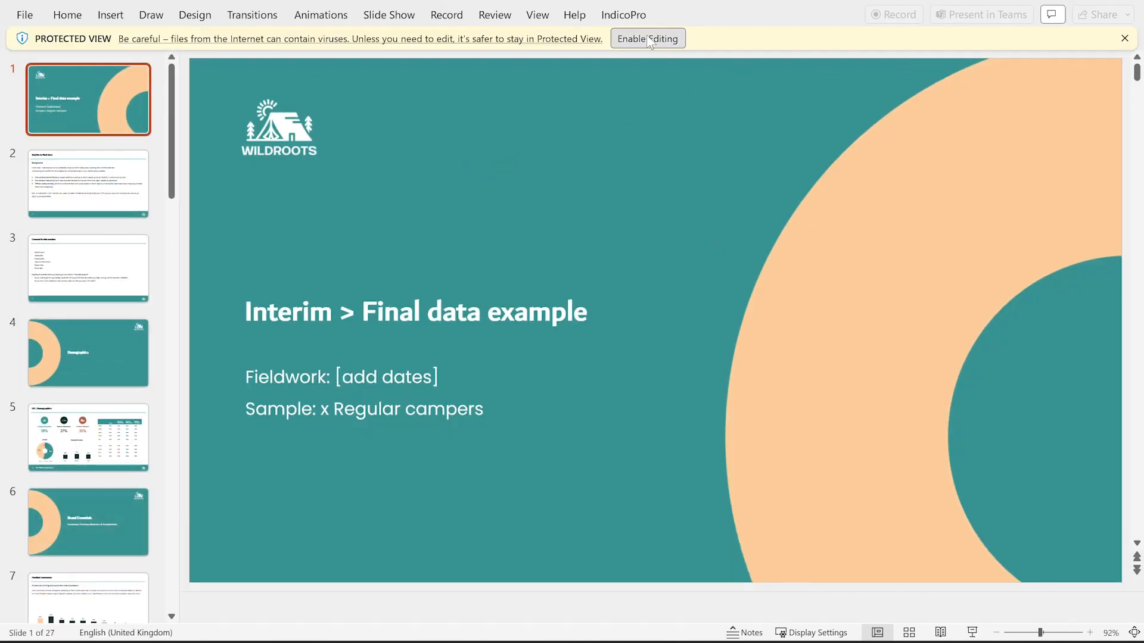